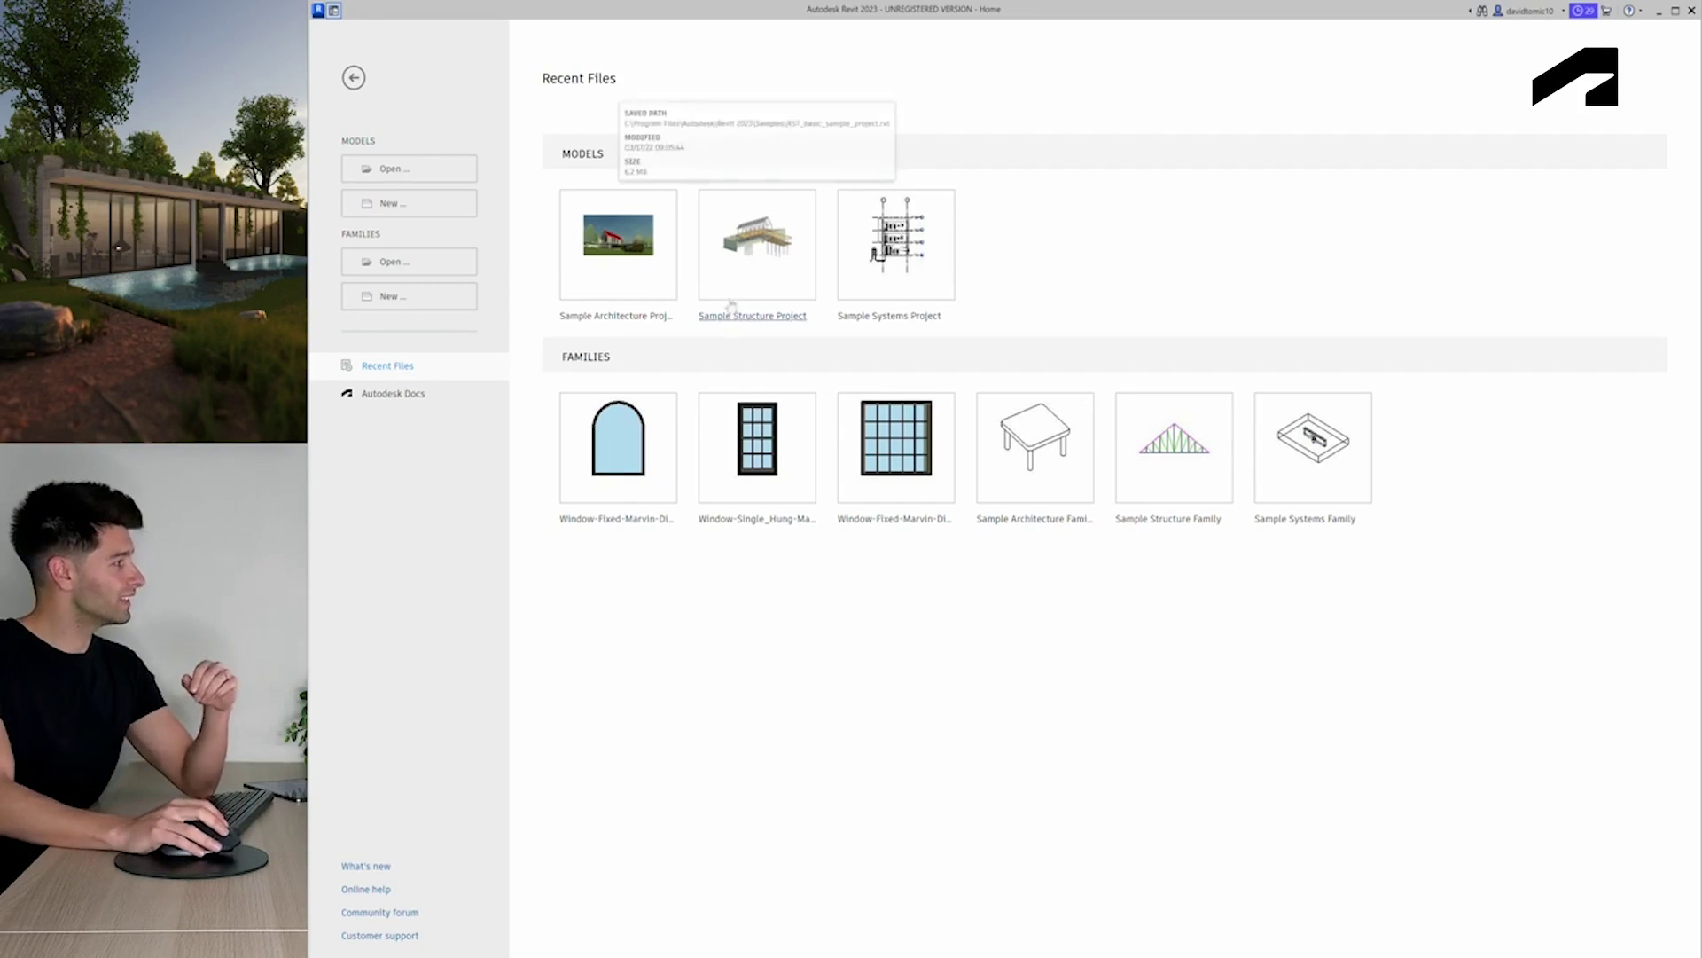
Create a new project from the Metric-Architectural Template
{"action": "left_click", "coordinate": [390, 204]}
{"action": "left_click", "coordinate": [971, 465]}
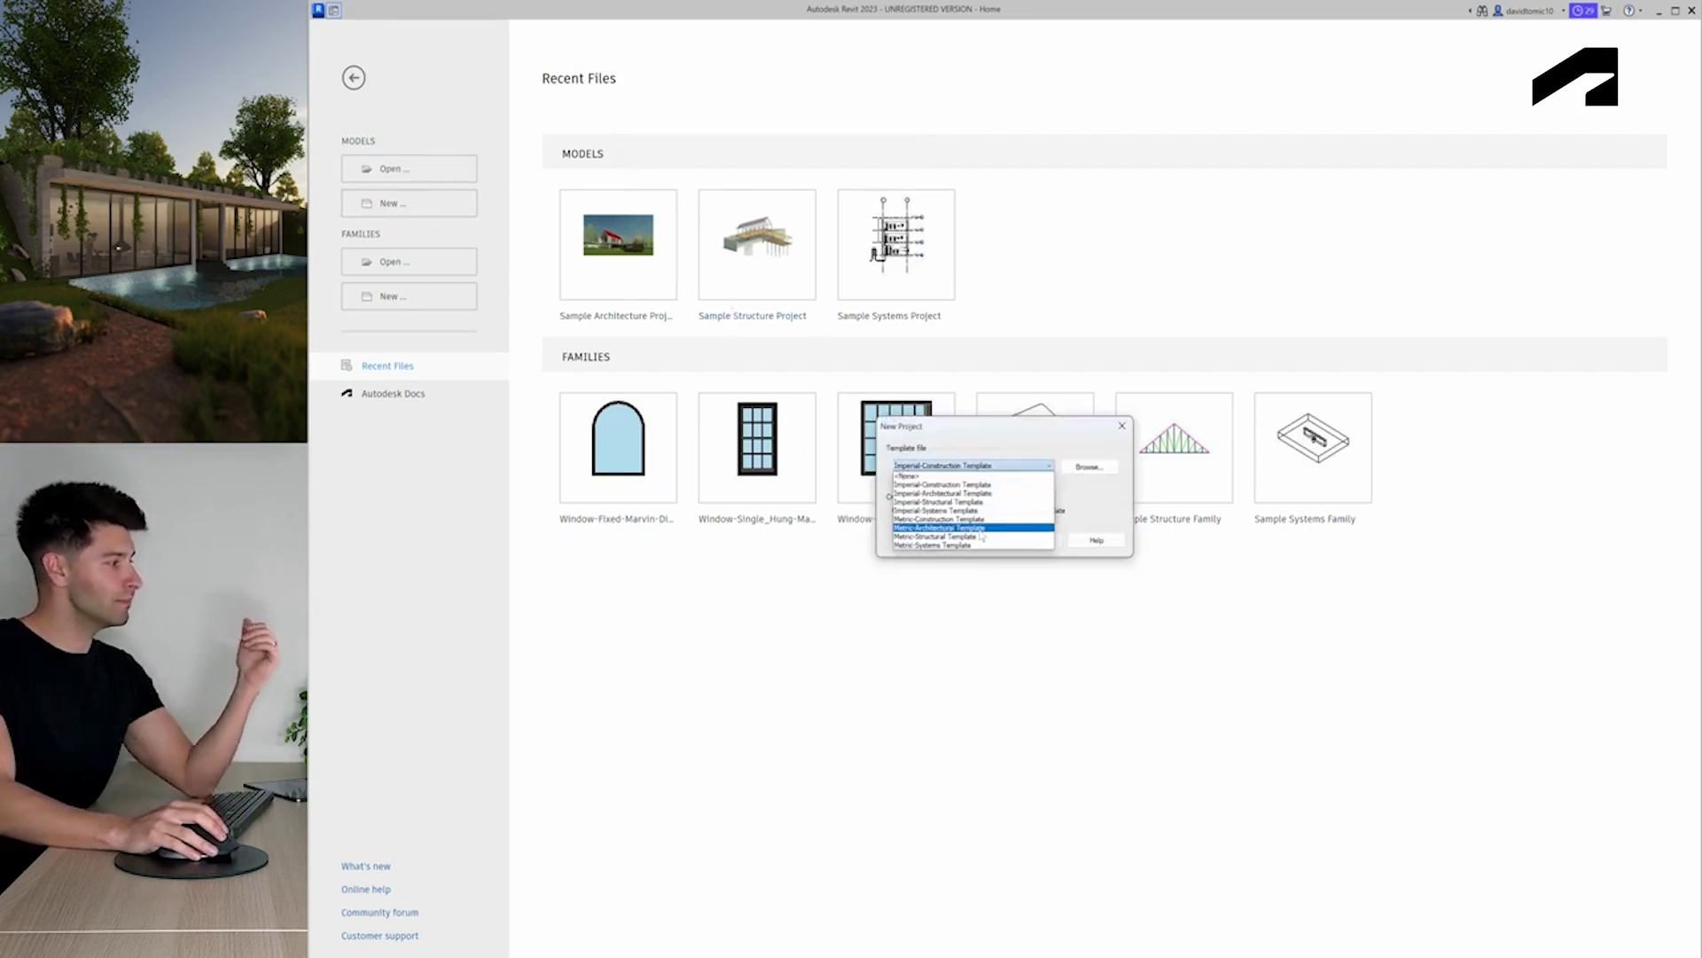
{"action": "left_click", "coordinate": [980, 529]}
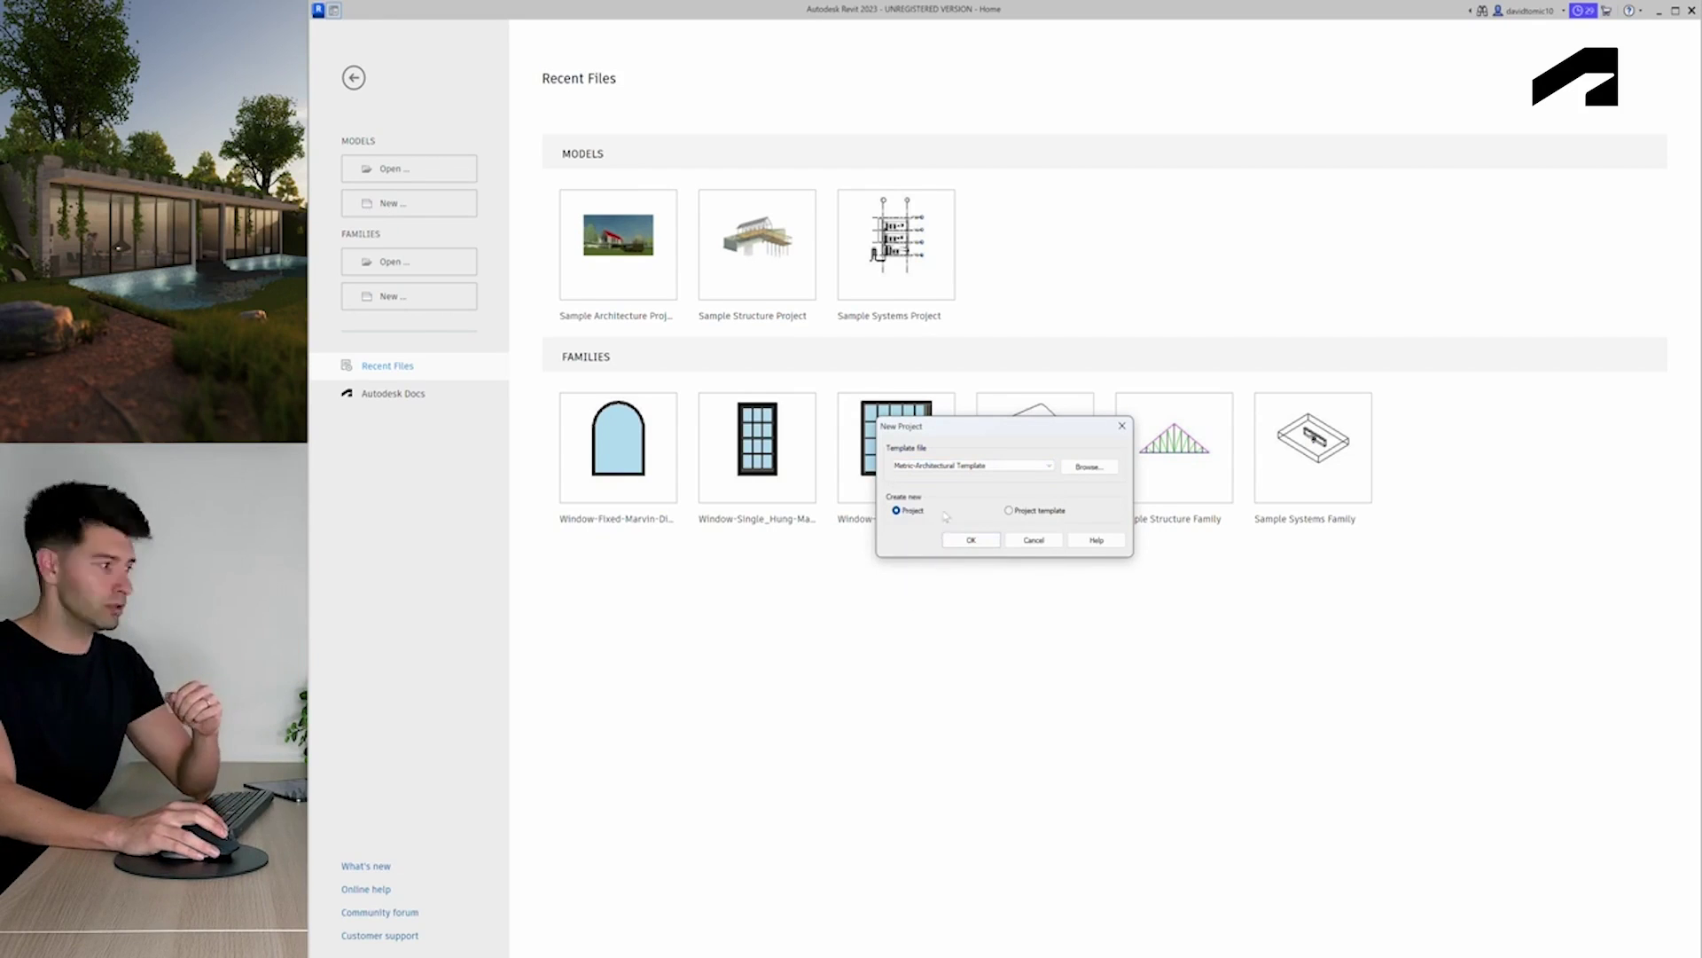
{"action": "left_click", "coordinate": [945, 540]}
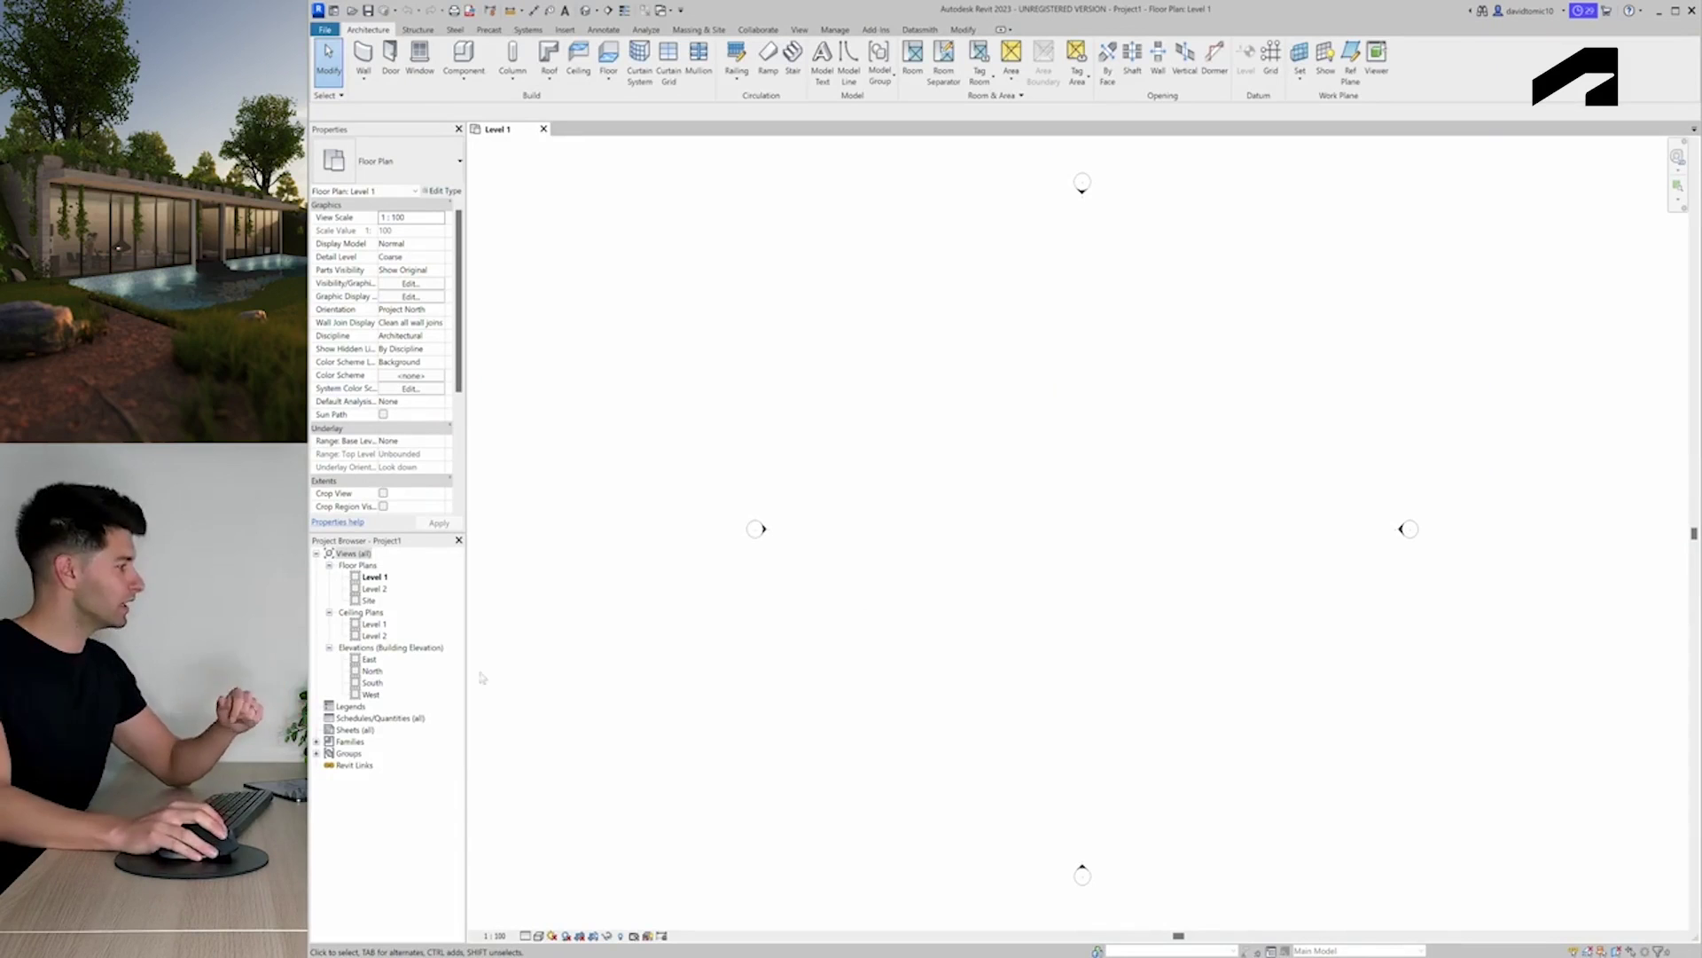
Open the East elevation and rename Level 1 as Ground Floor, including its corresponding views
{"action": "double_click", "coordinate": [369, 660]}
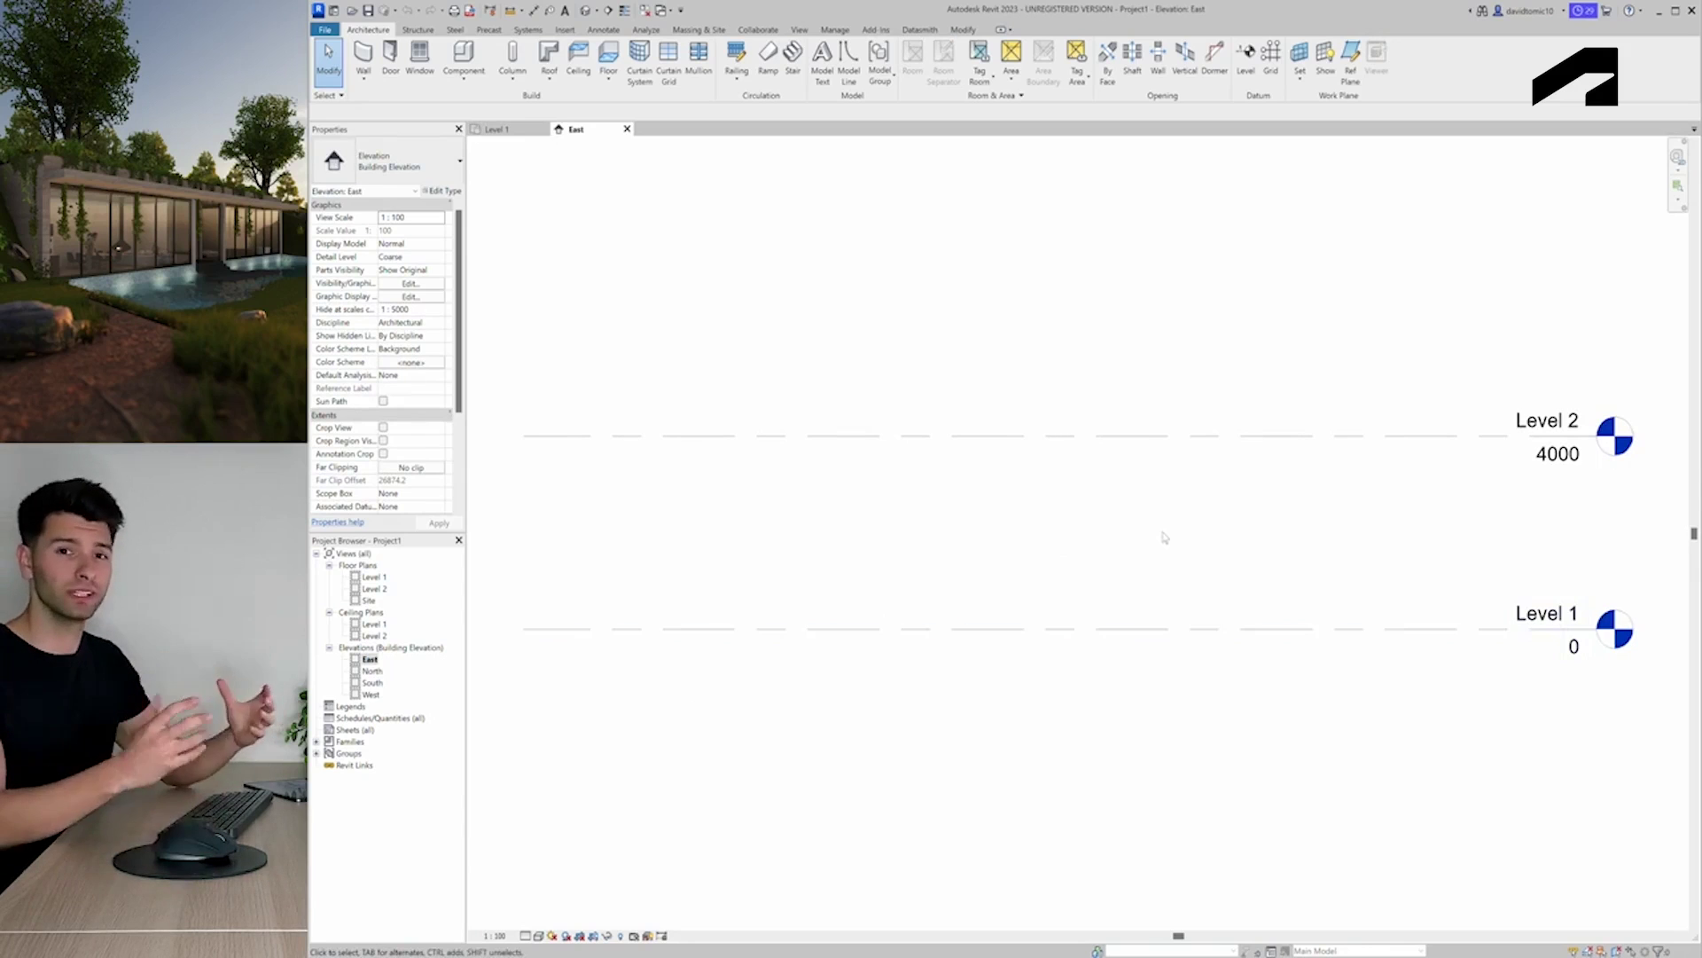
{"action": "scroll", "coordinate": [1164, 537], "scroll_direction": "down", "scroll_amount": 2}
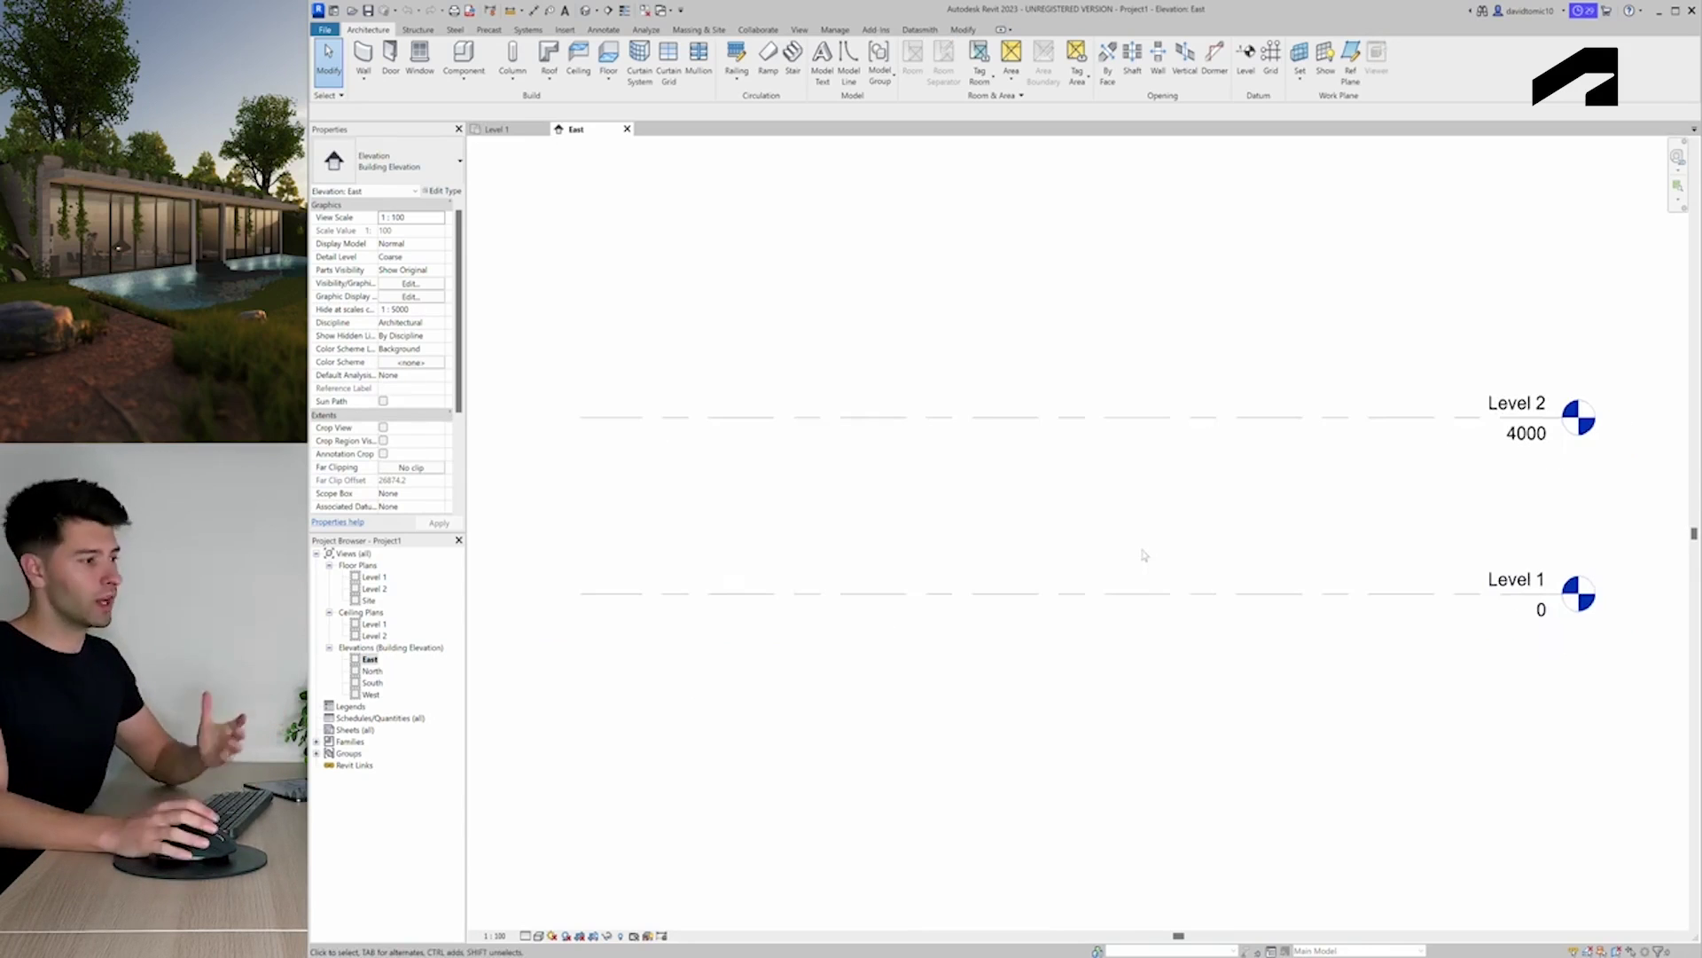
{"action": "double_click", "coordinate": [1504, 585]}
{"action": "type", "text": "Ground Floor"}
{"action": "key", "text": "Return"}
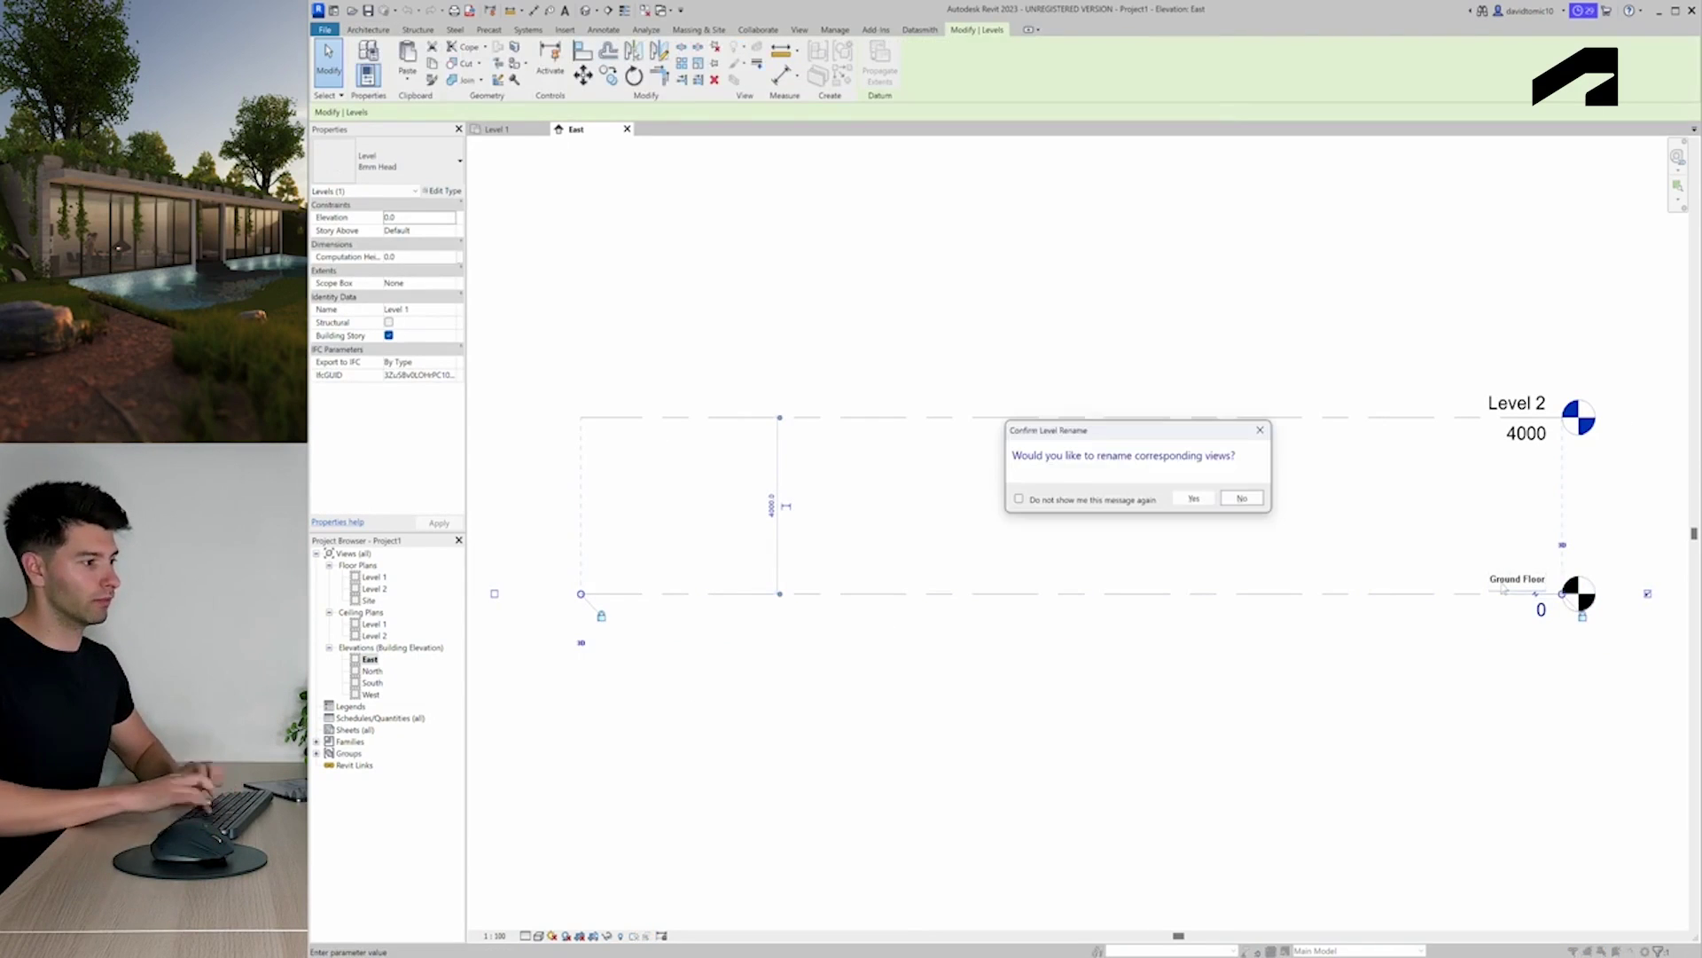
{"action": "left_click", "coordinate": [1193, 498]}
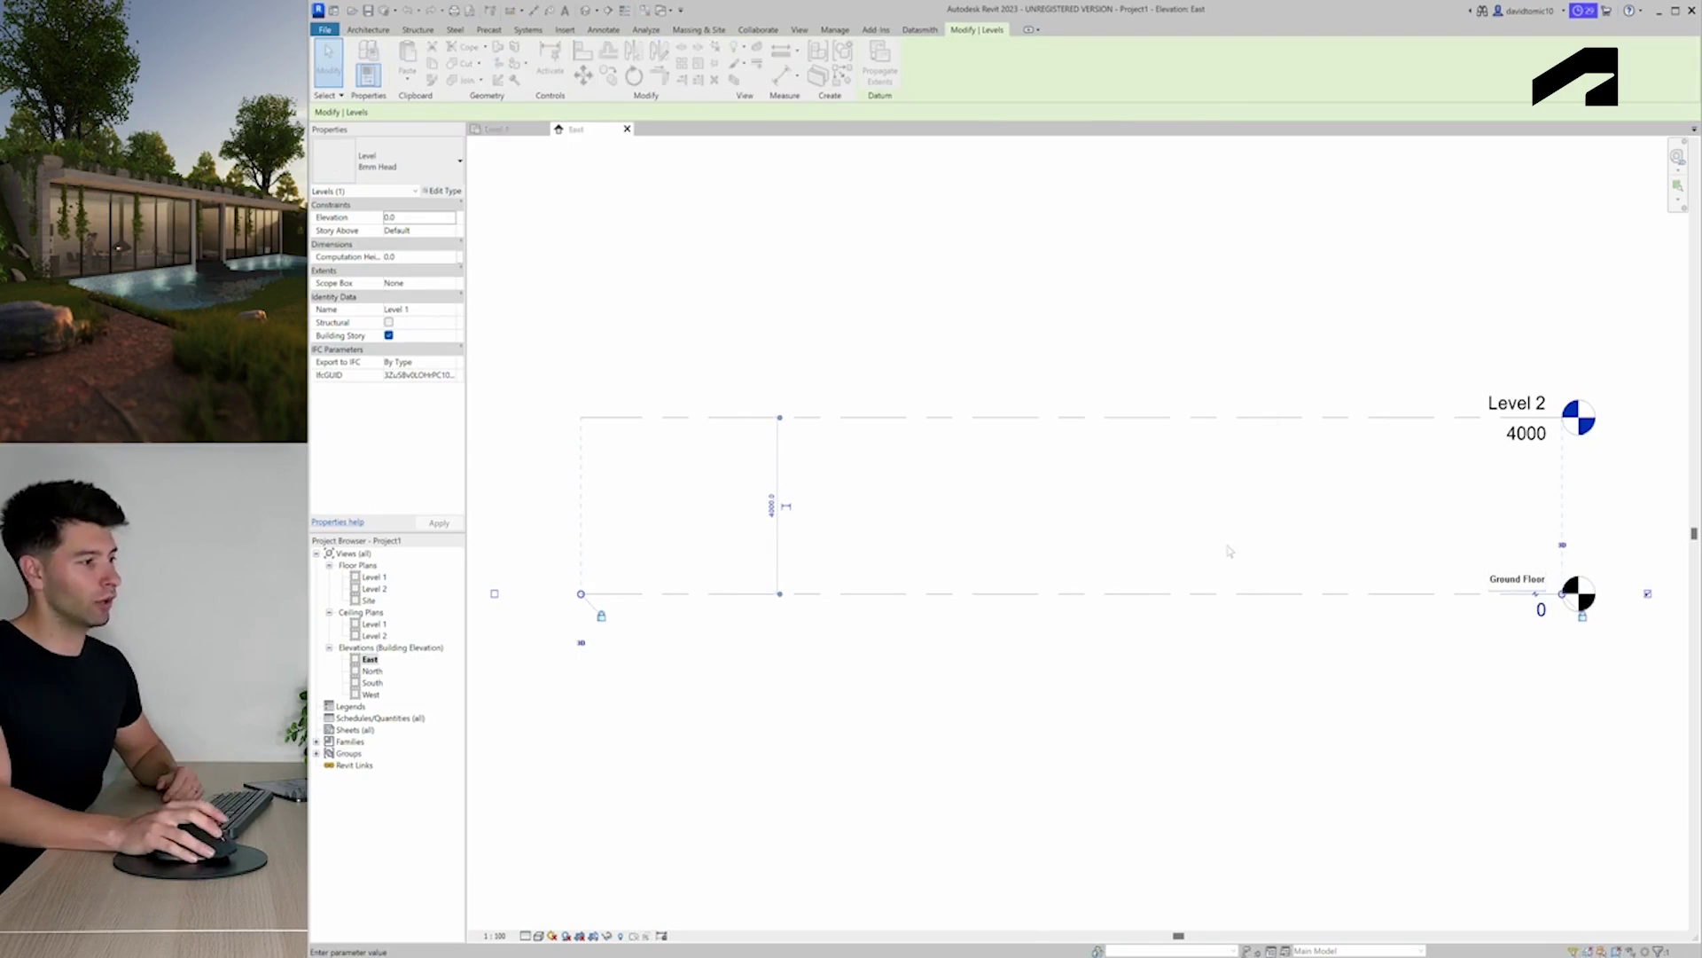
Rename Level 2 as Roof, including its corresponding views
{"action": "left_click", "coordinate": [1507, 402]}
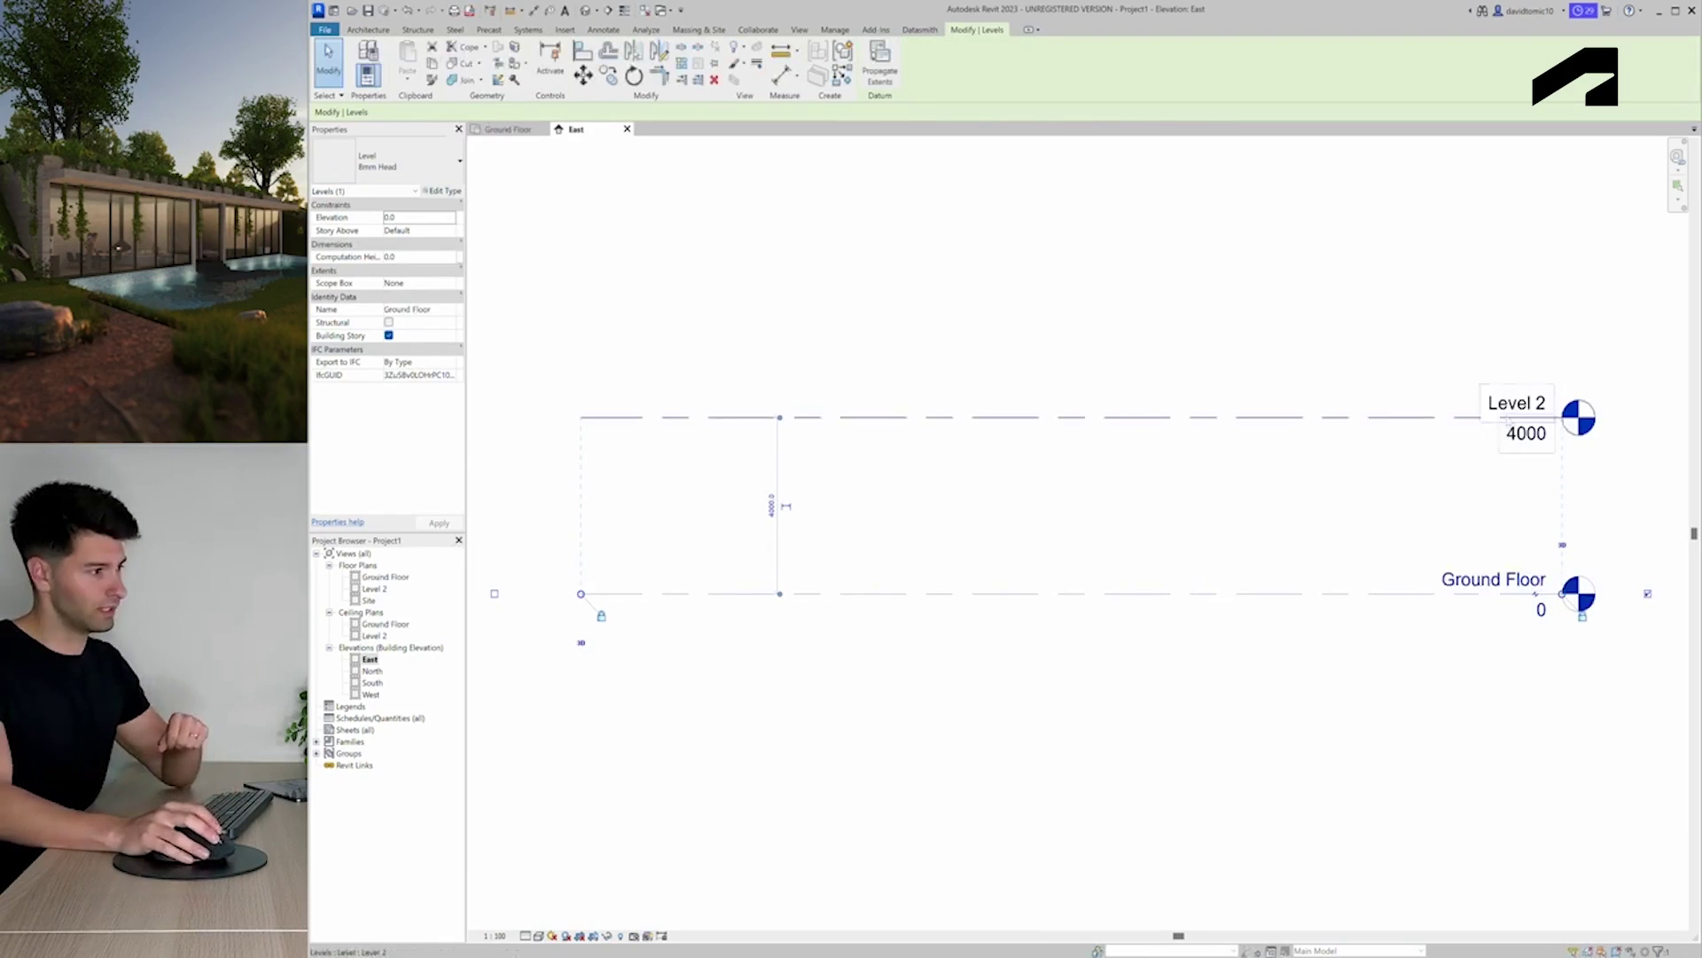
{"action": "left_click", "coordinate": [1507, 403]}
{"action": "type", "text": "Roof"}
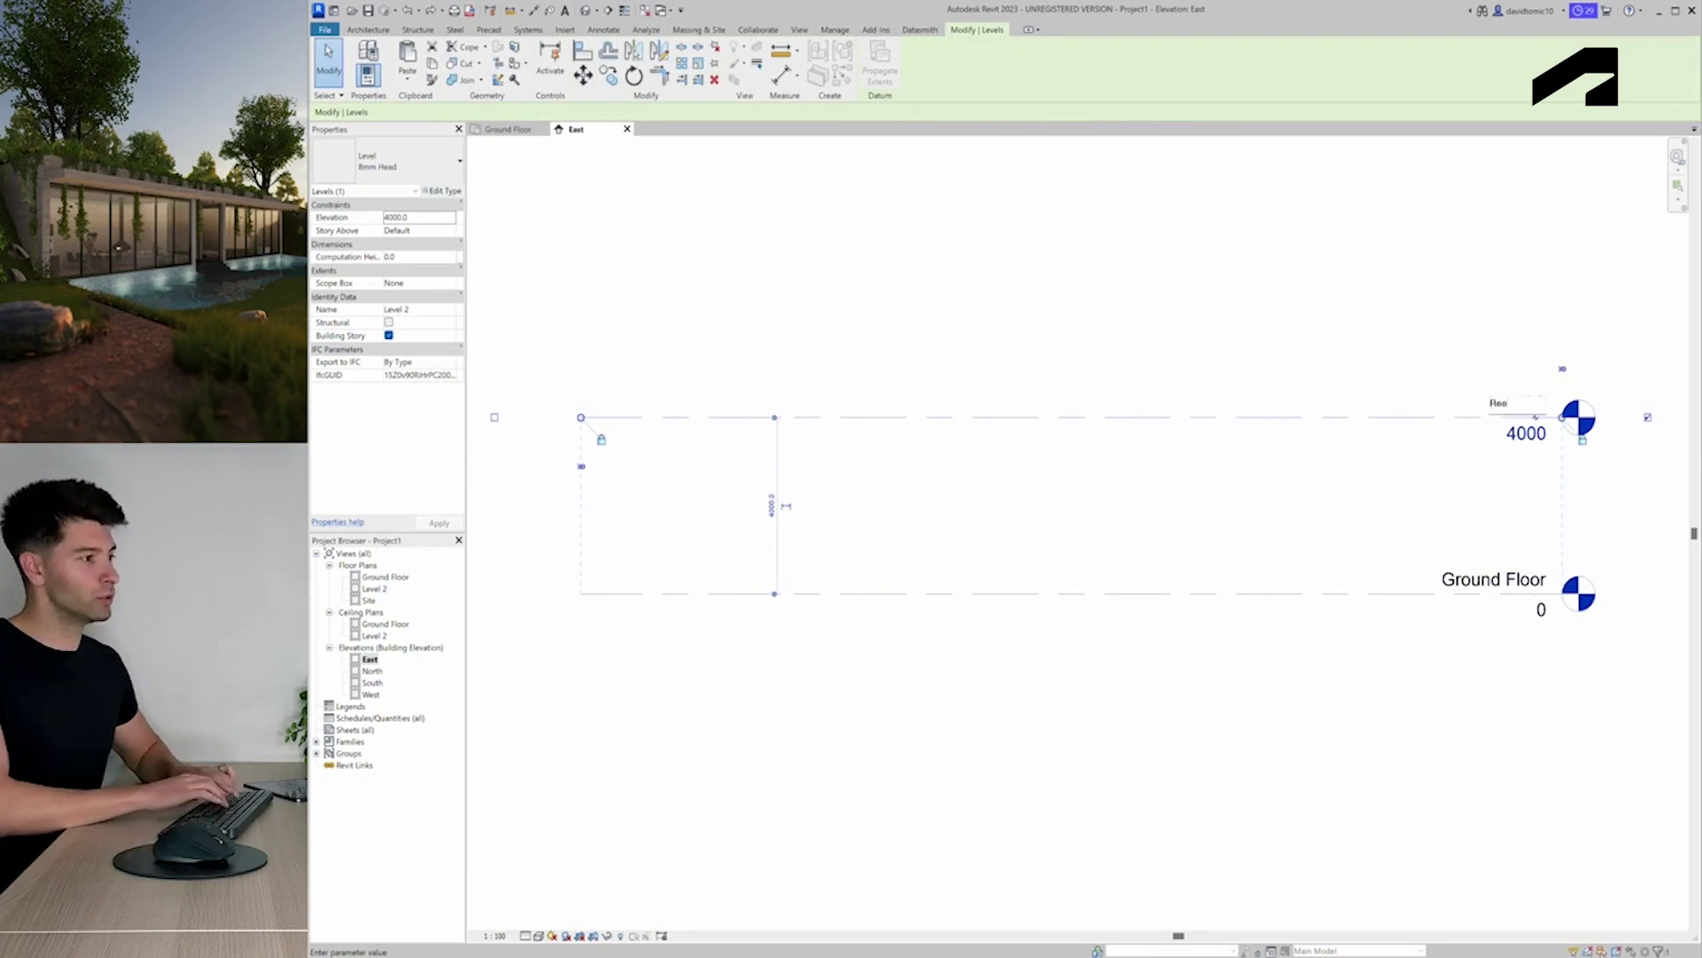
{"action": "key", "text": "Return"}
{"action": "left_click", "coordinate": [1197, 498]}
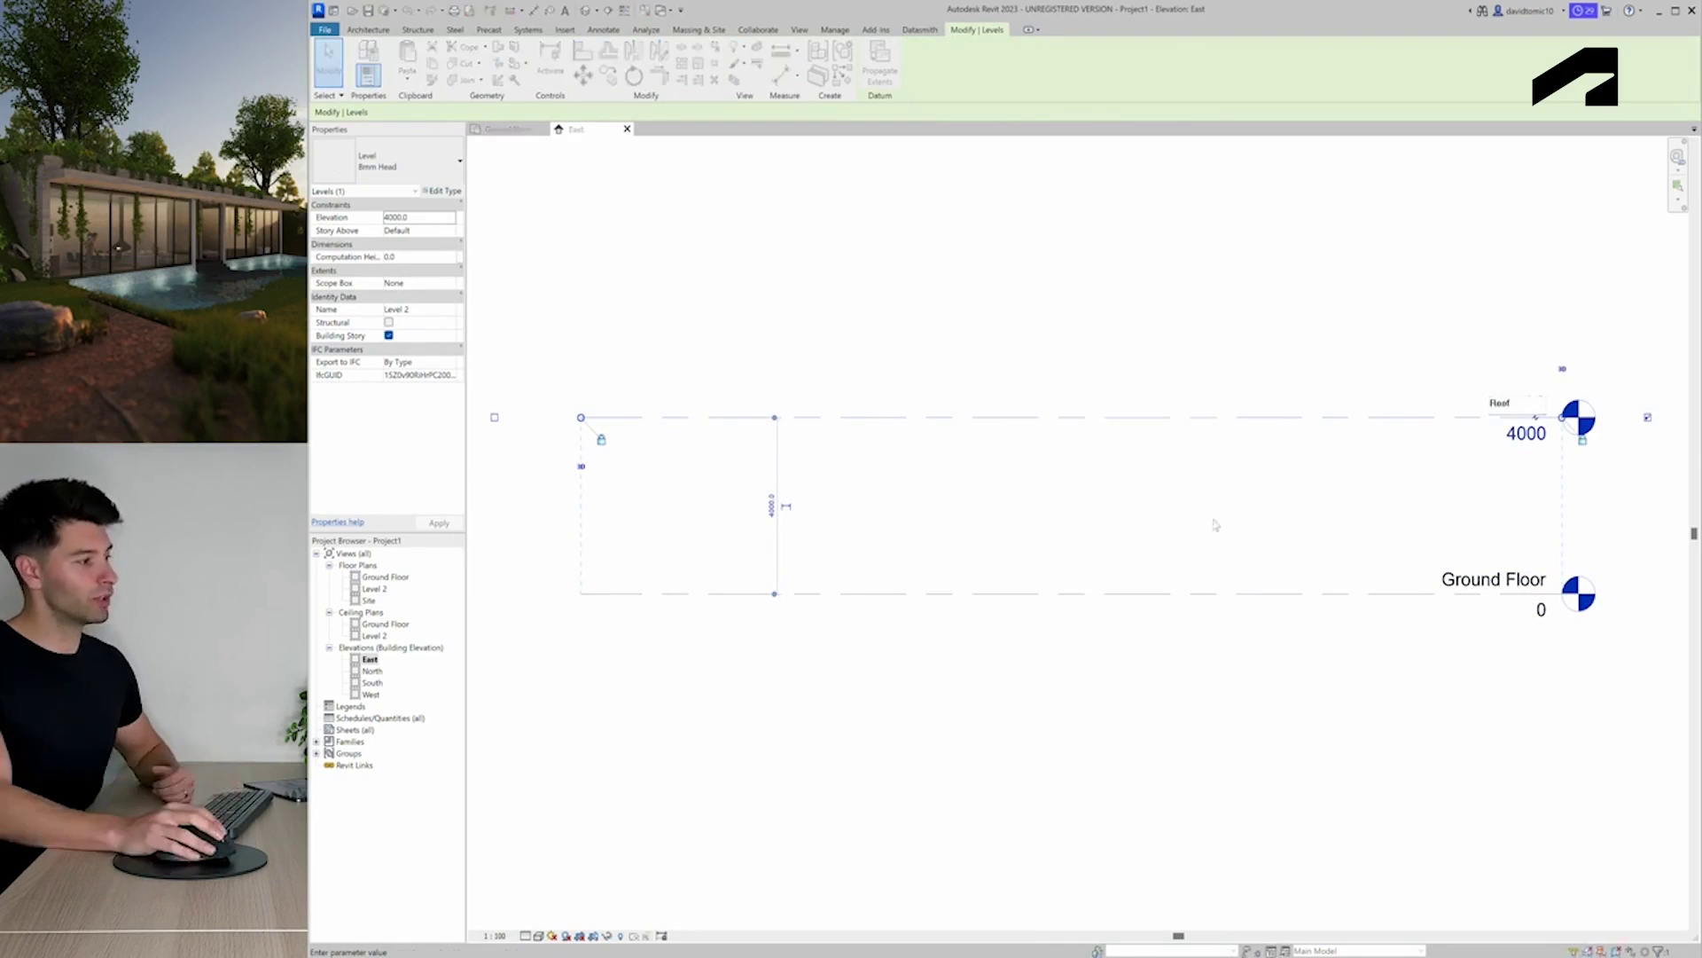
{"action": "left_click", "coordinate": [1412, 553]}
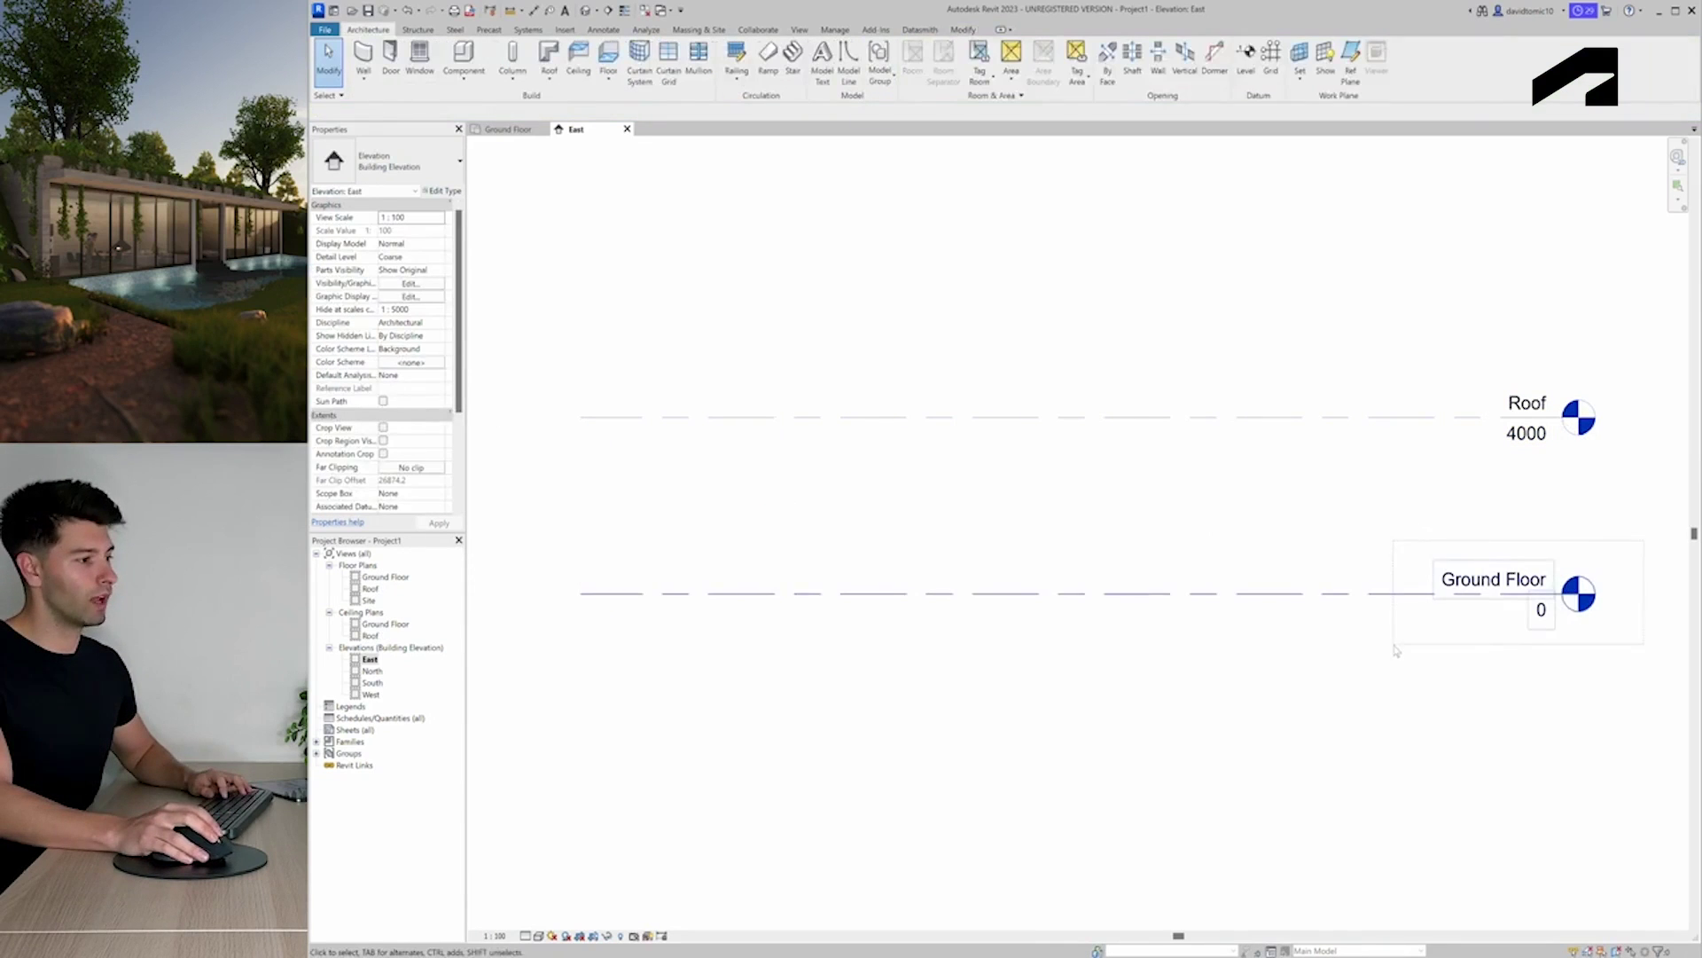
Copy the Ground Floor level and paste it 1800 mm below the original
{"action": "left_click", "coordinate": [1395, 651]}
{"action": "key", "text": "ctrl+c"}
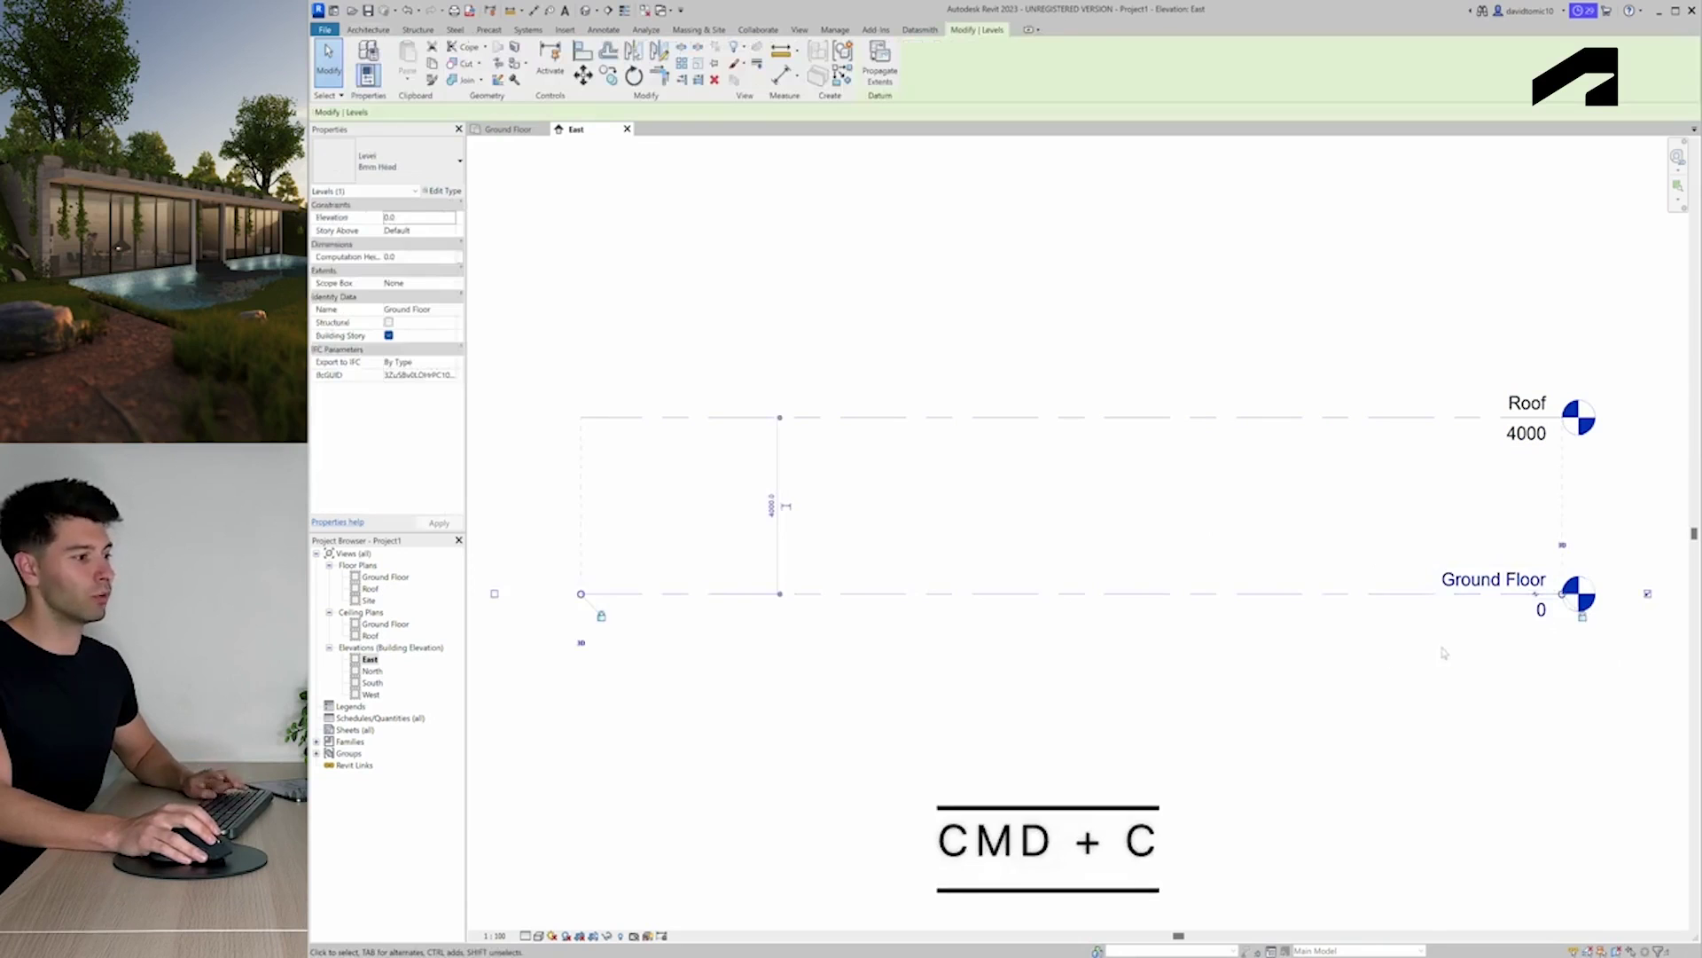
{"action": "key", "text": "ctrl+v"}
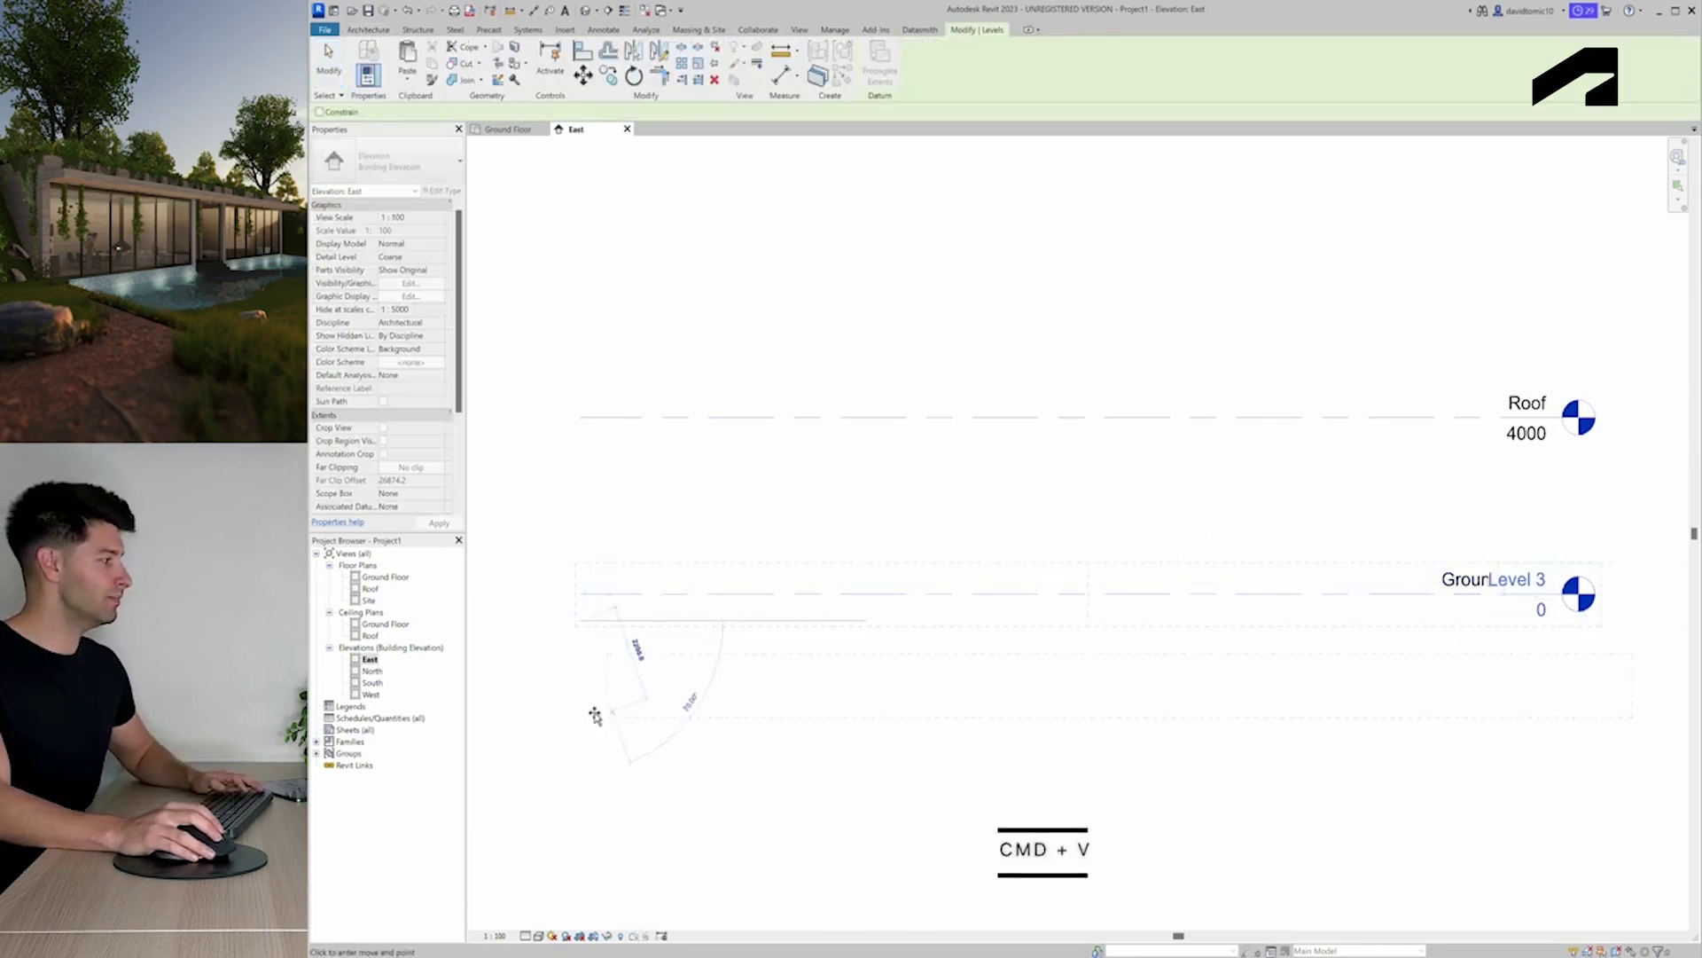
{"action": "type", "text": "1800"}
{"action": "key", "text": "Return"}
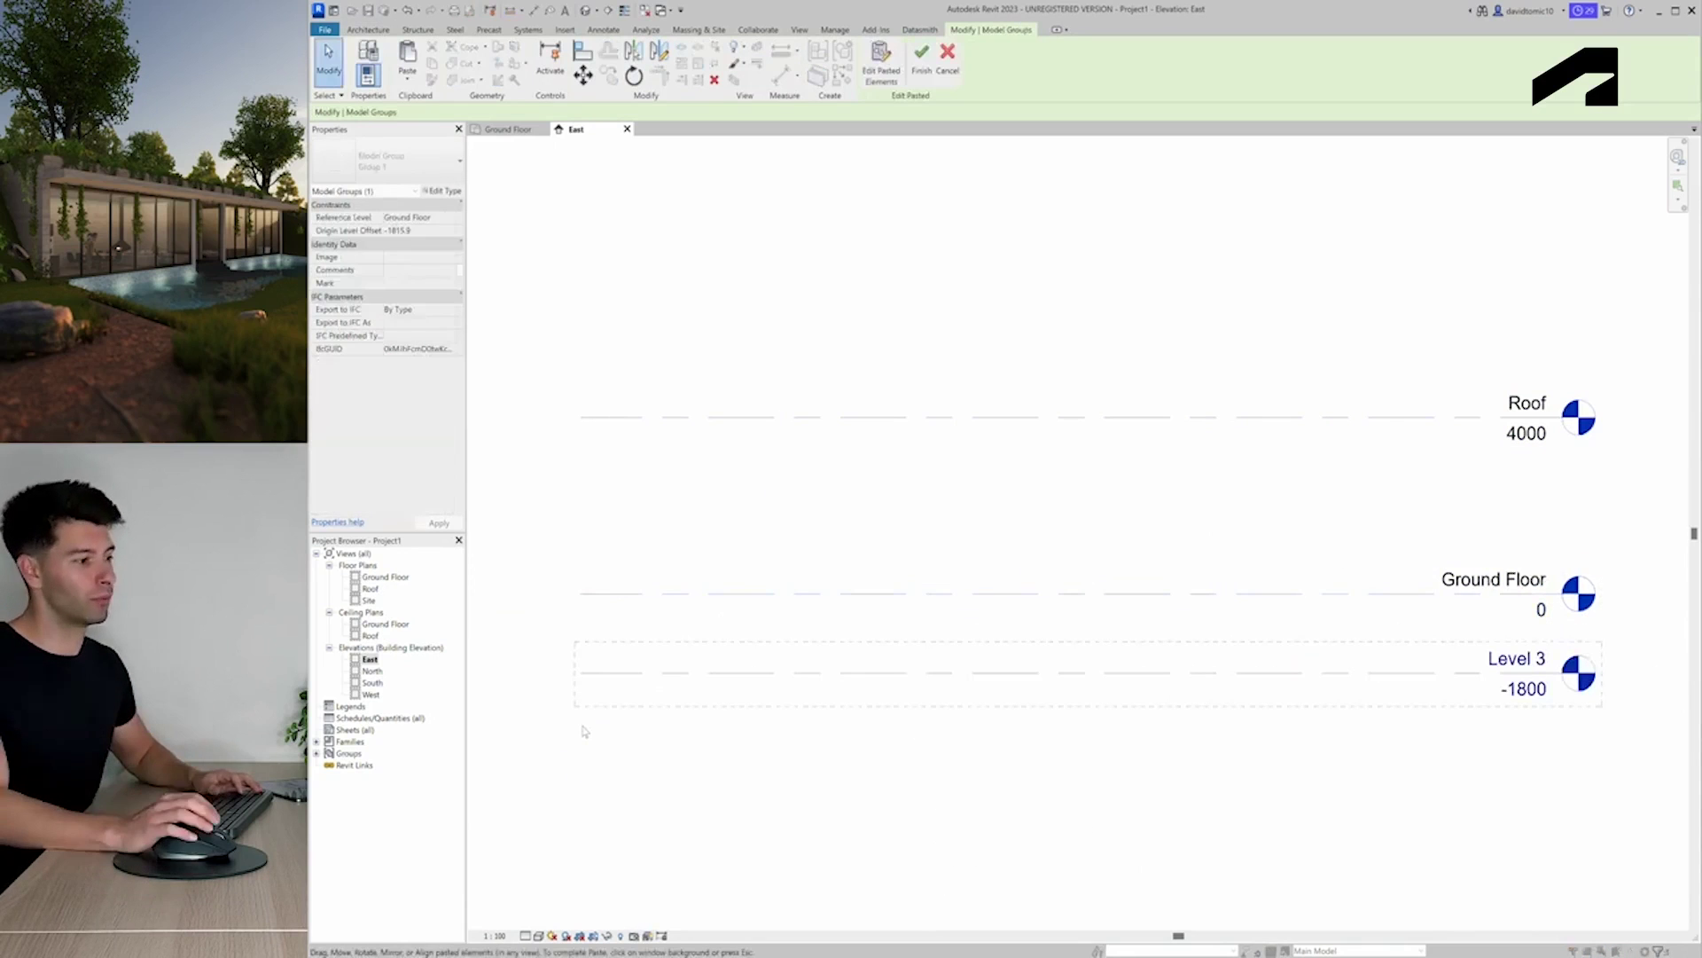
Rename the new lowest level at -1800 as Pool
{"action": "left_click", "coordinate": [1506, 673]}
{"action": "left_click", "coordinate": [1505, 666]}
{"action": "type", "text": "Pa"}
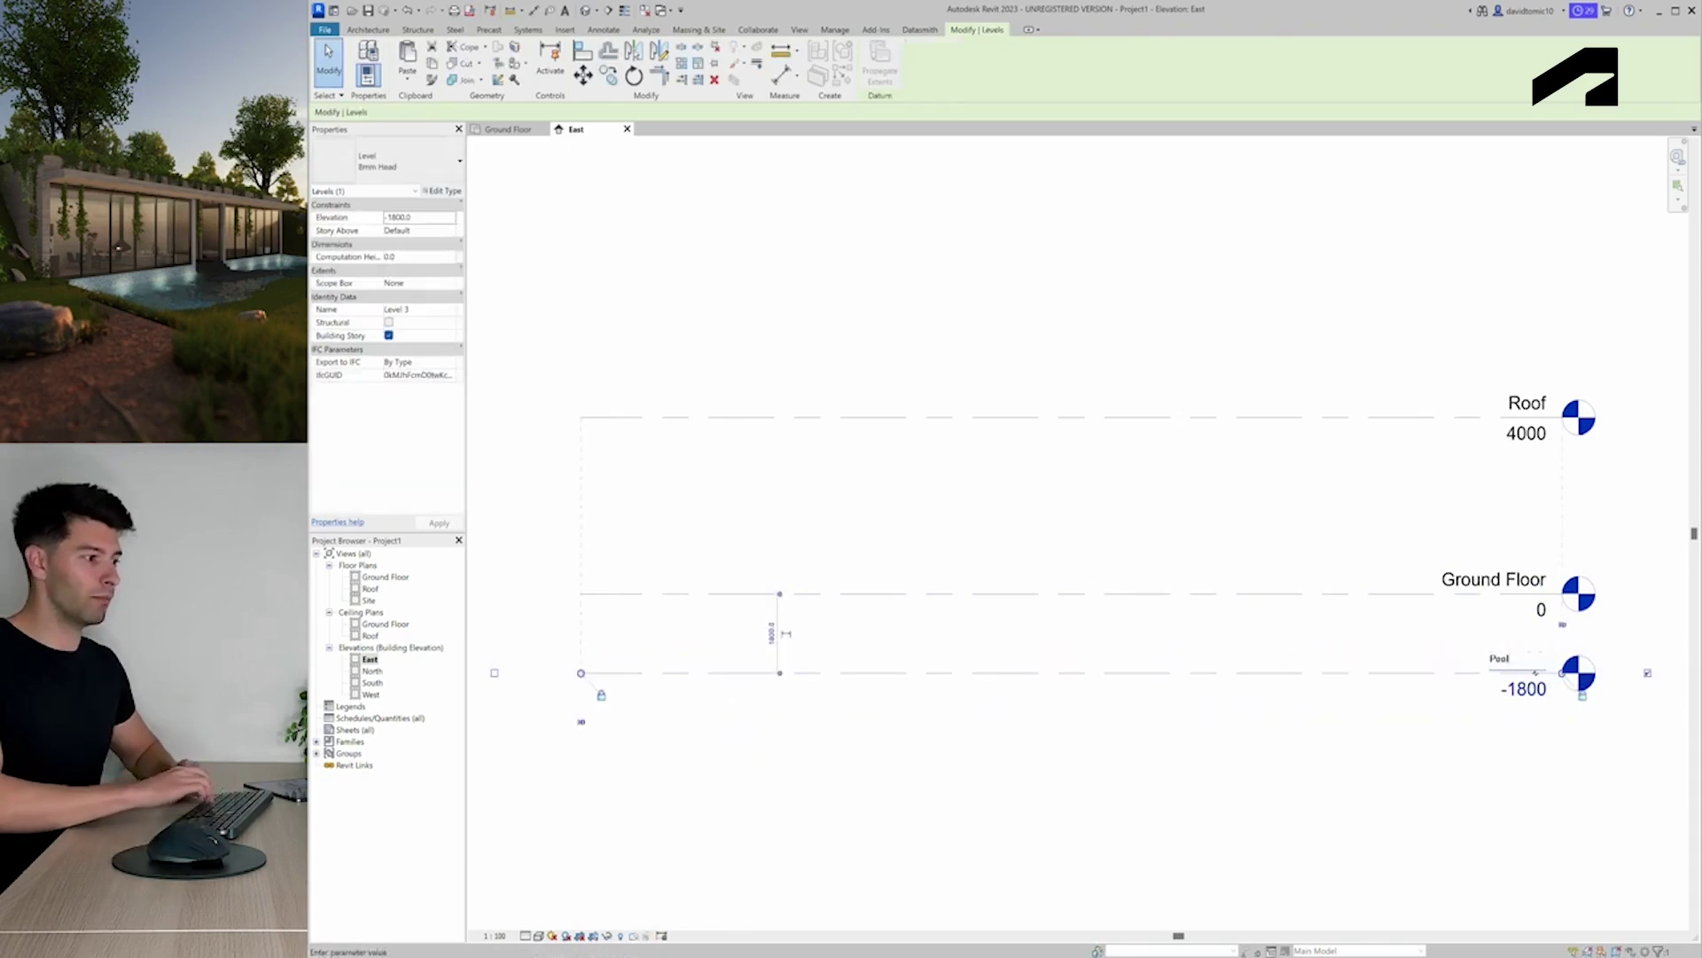
{"action": "type", "text": "ol"}
{"action": "left_click", "coordinate": [1497, 825]}
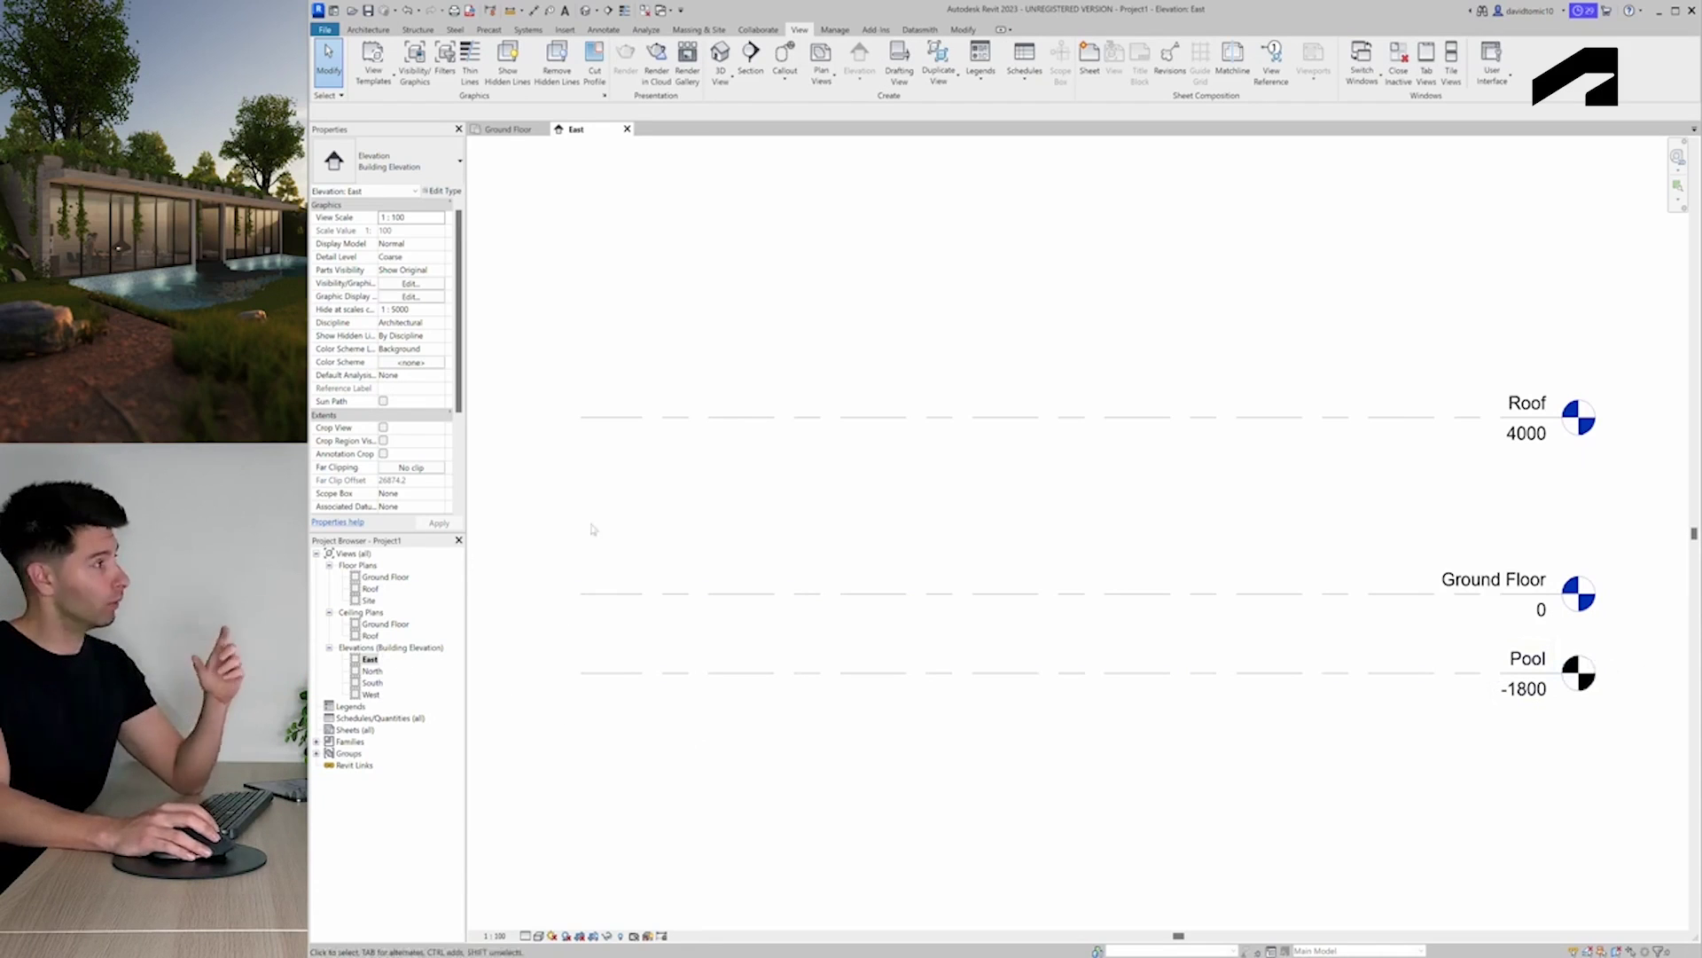
Create a floor plan view for the Pool level
{"action": "left_click", "coordinate": [824, 55]}
{"action": "left_click", "coordinate": [847, 110]}
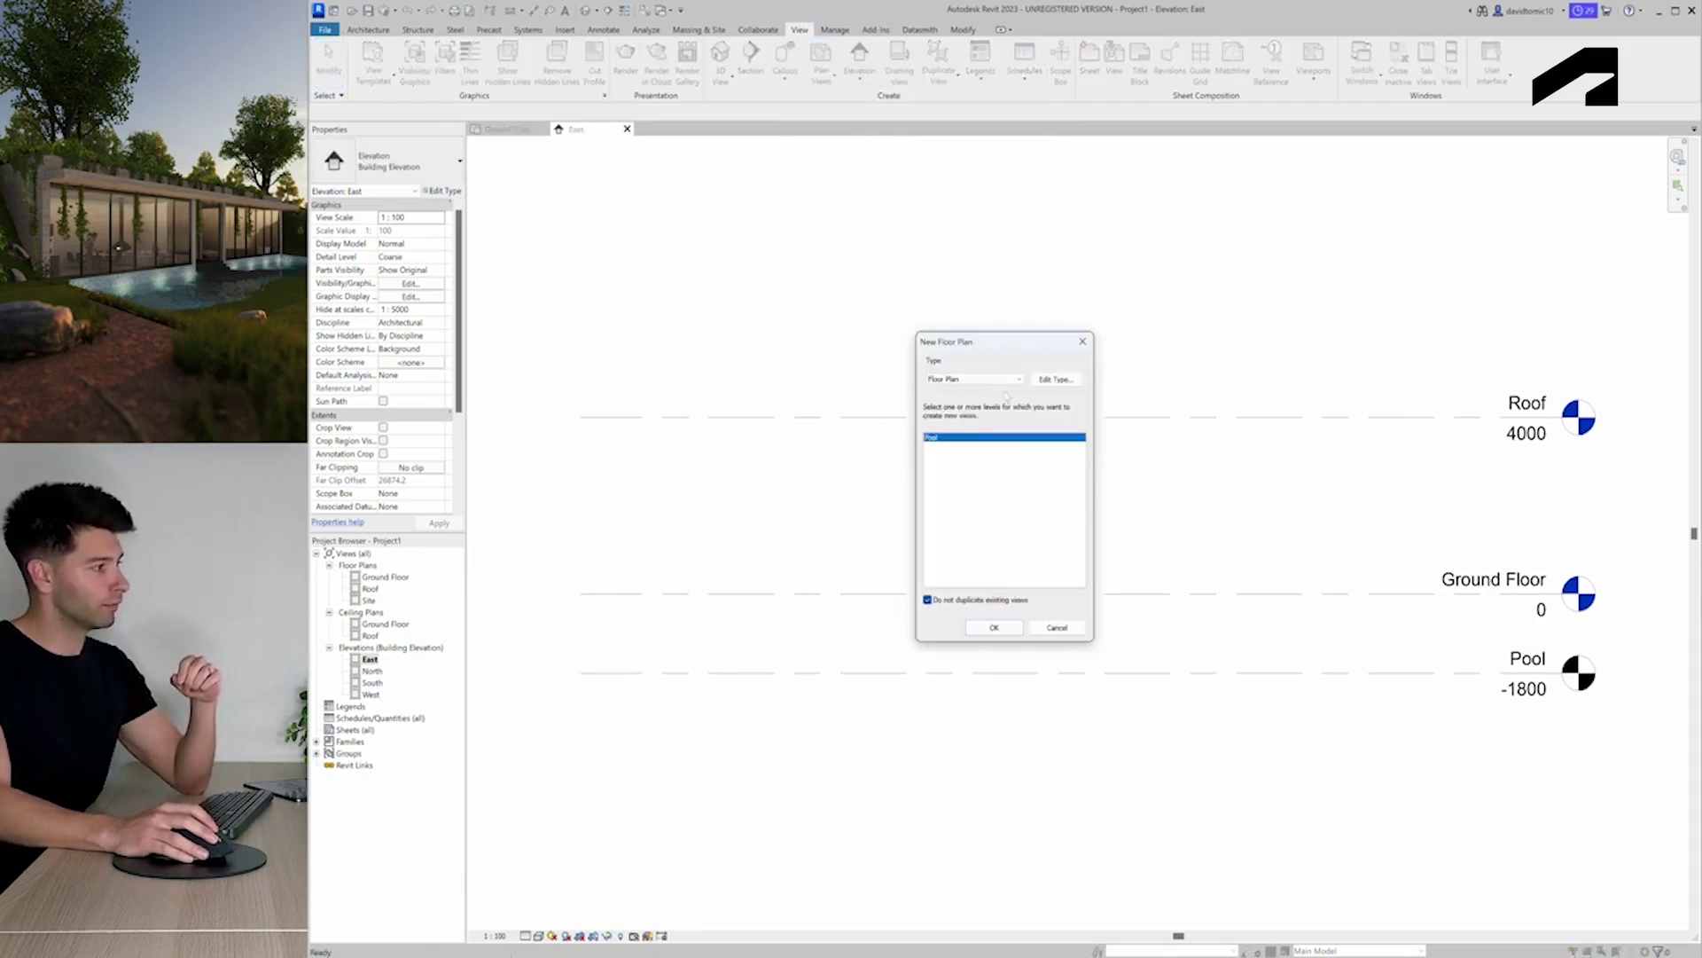
{"action": "left_click", "coordinate": [993, 626]}
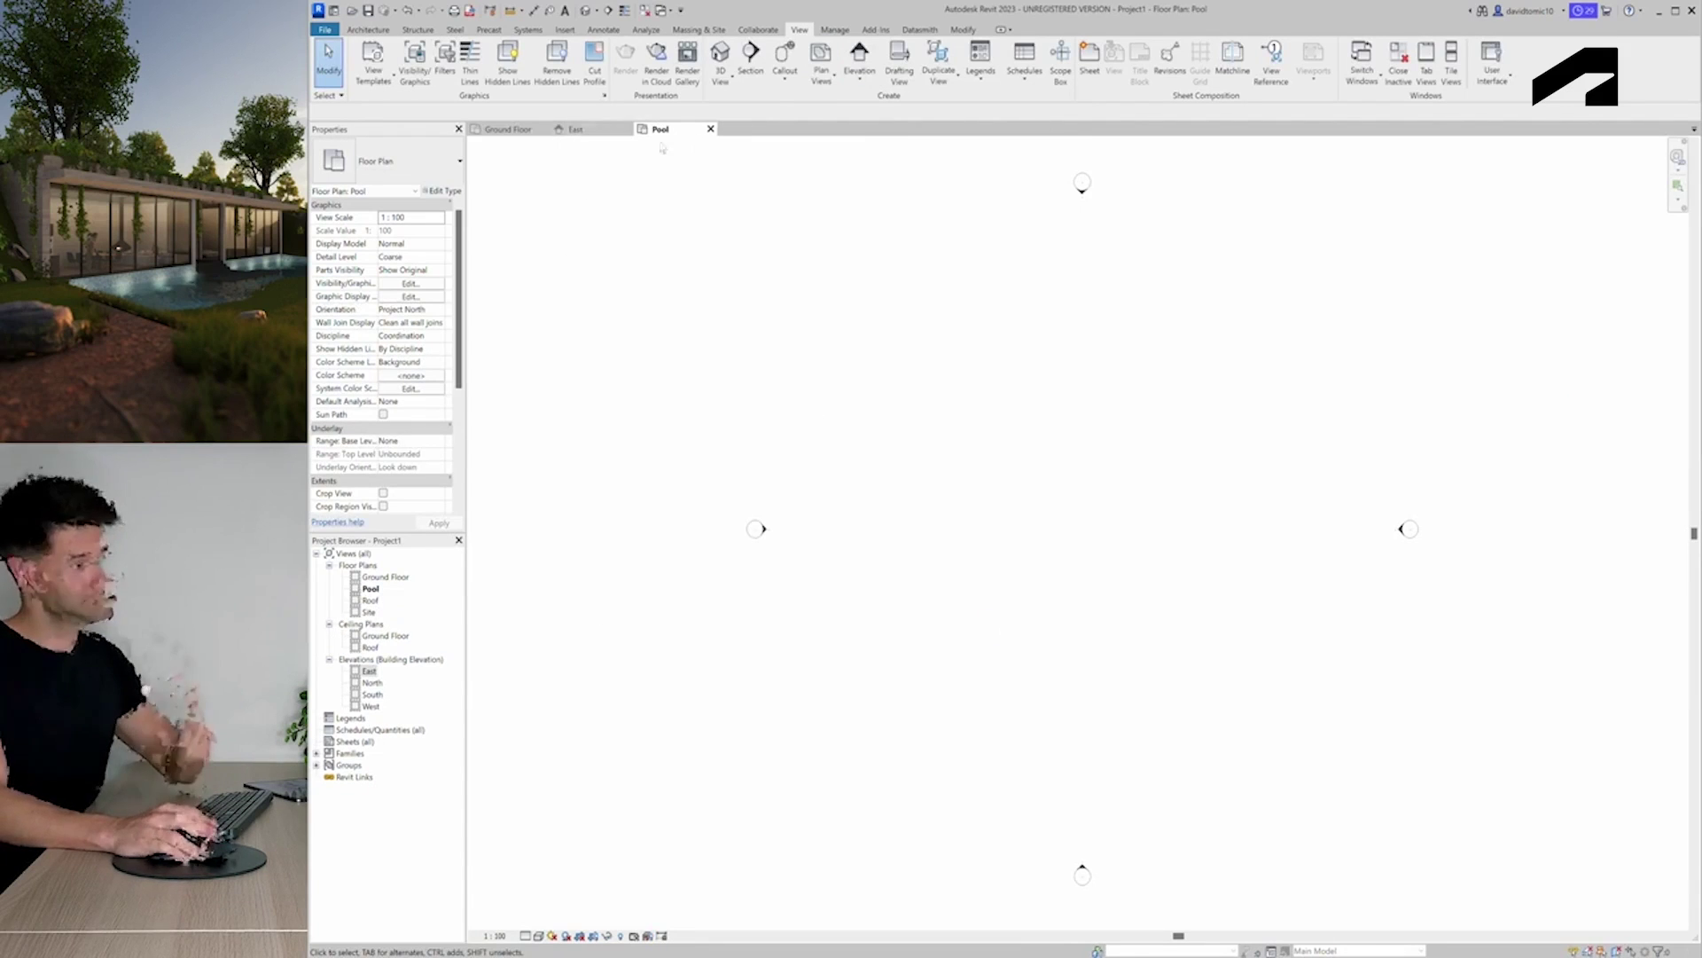
Switch to the Ground Floor plan and start a wall of type Retaining - 300mm Concrete
{"action": "left_click", "coordinate": [507, 129]}
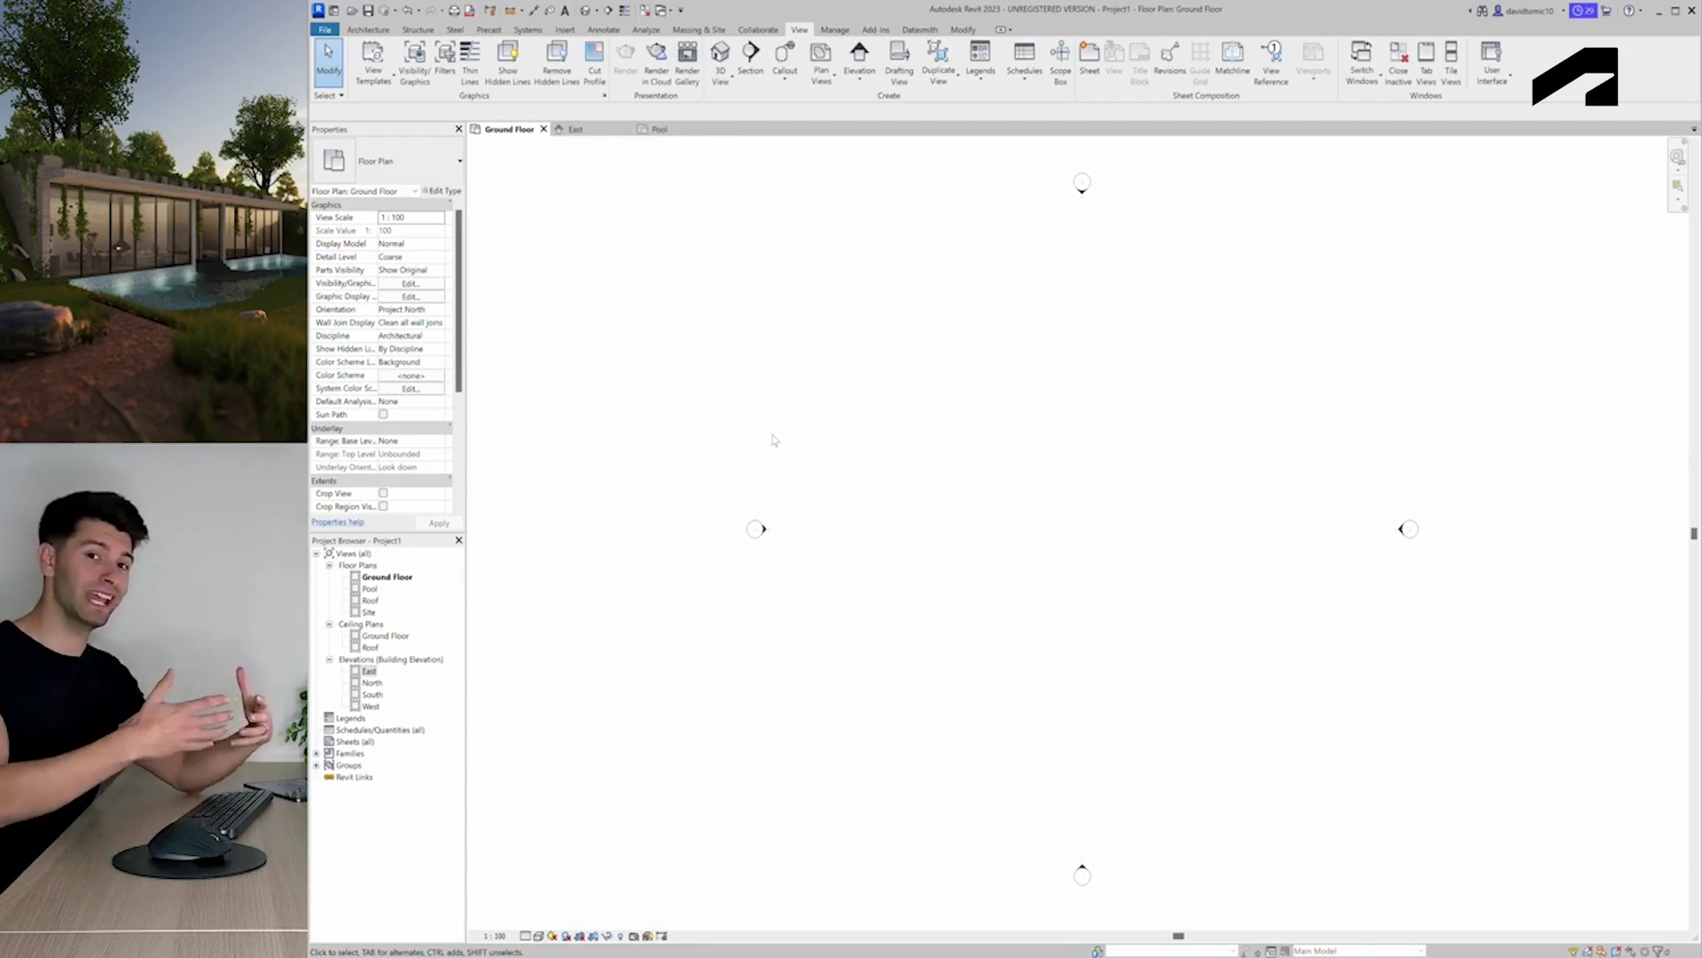
{"action": "left_click", "coordinate": [368, 29]}
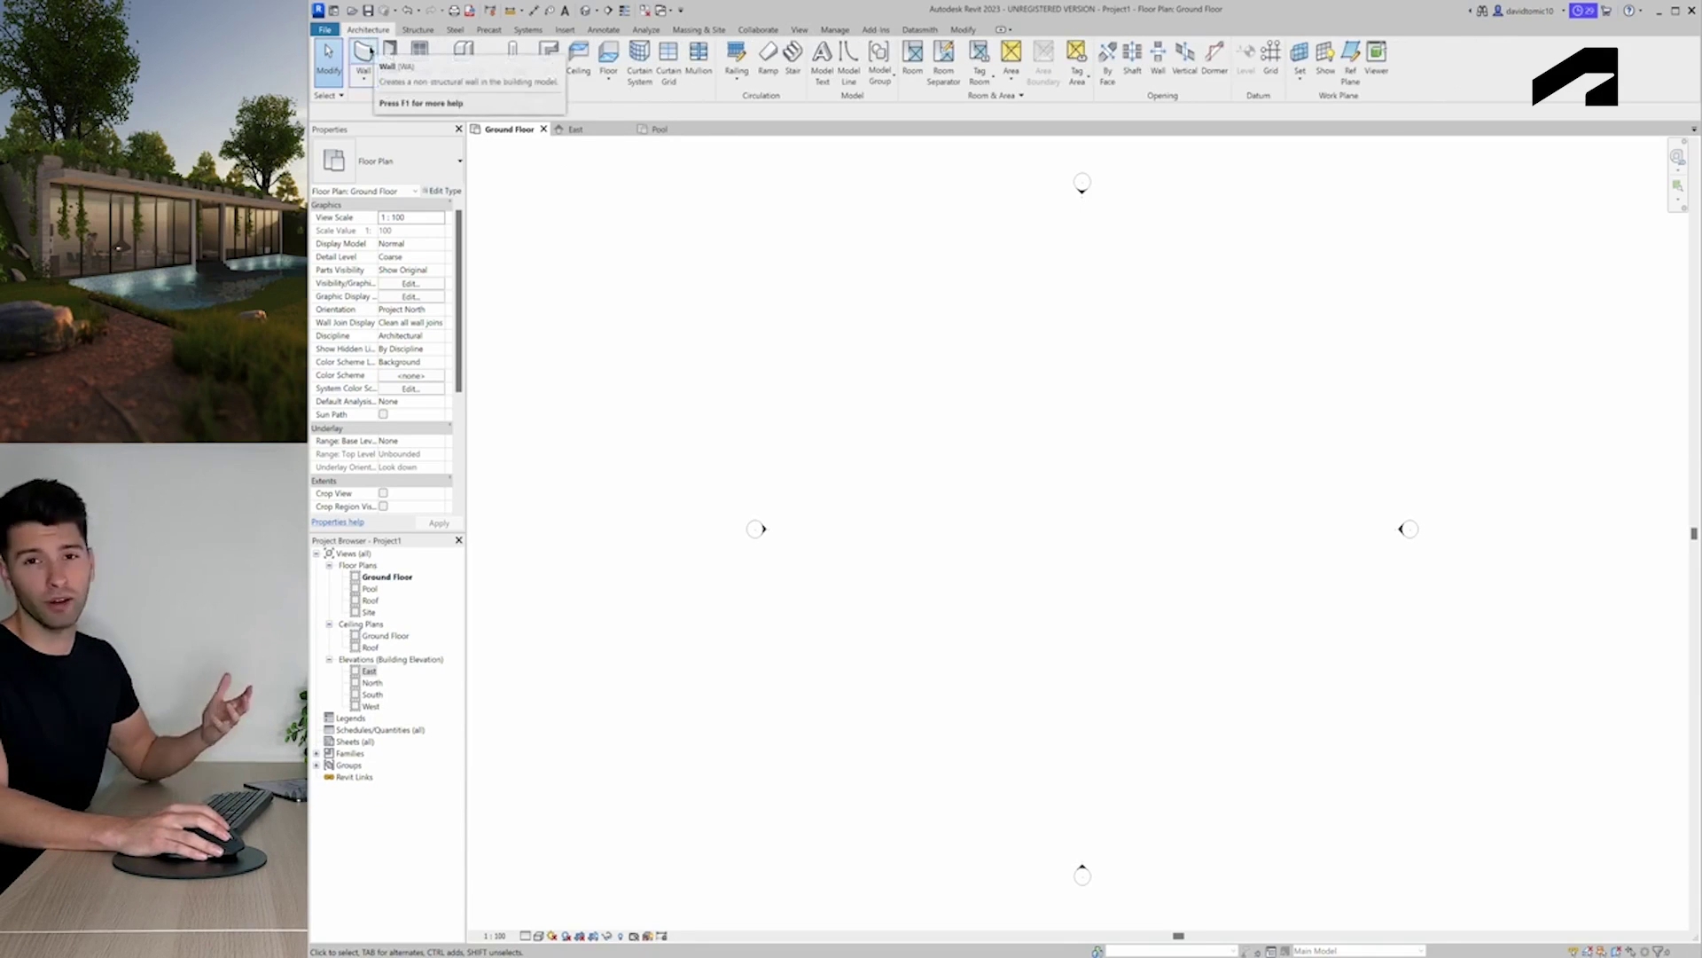
{"action": "left_click", "coordinate": [368, 53]}
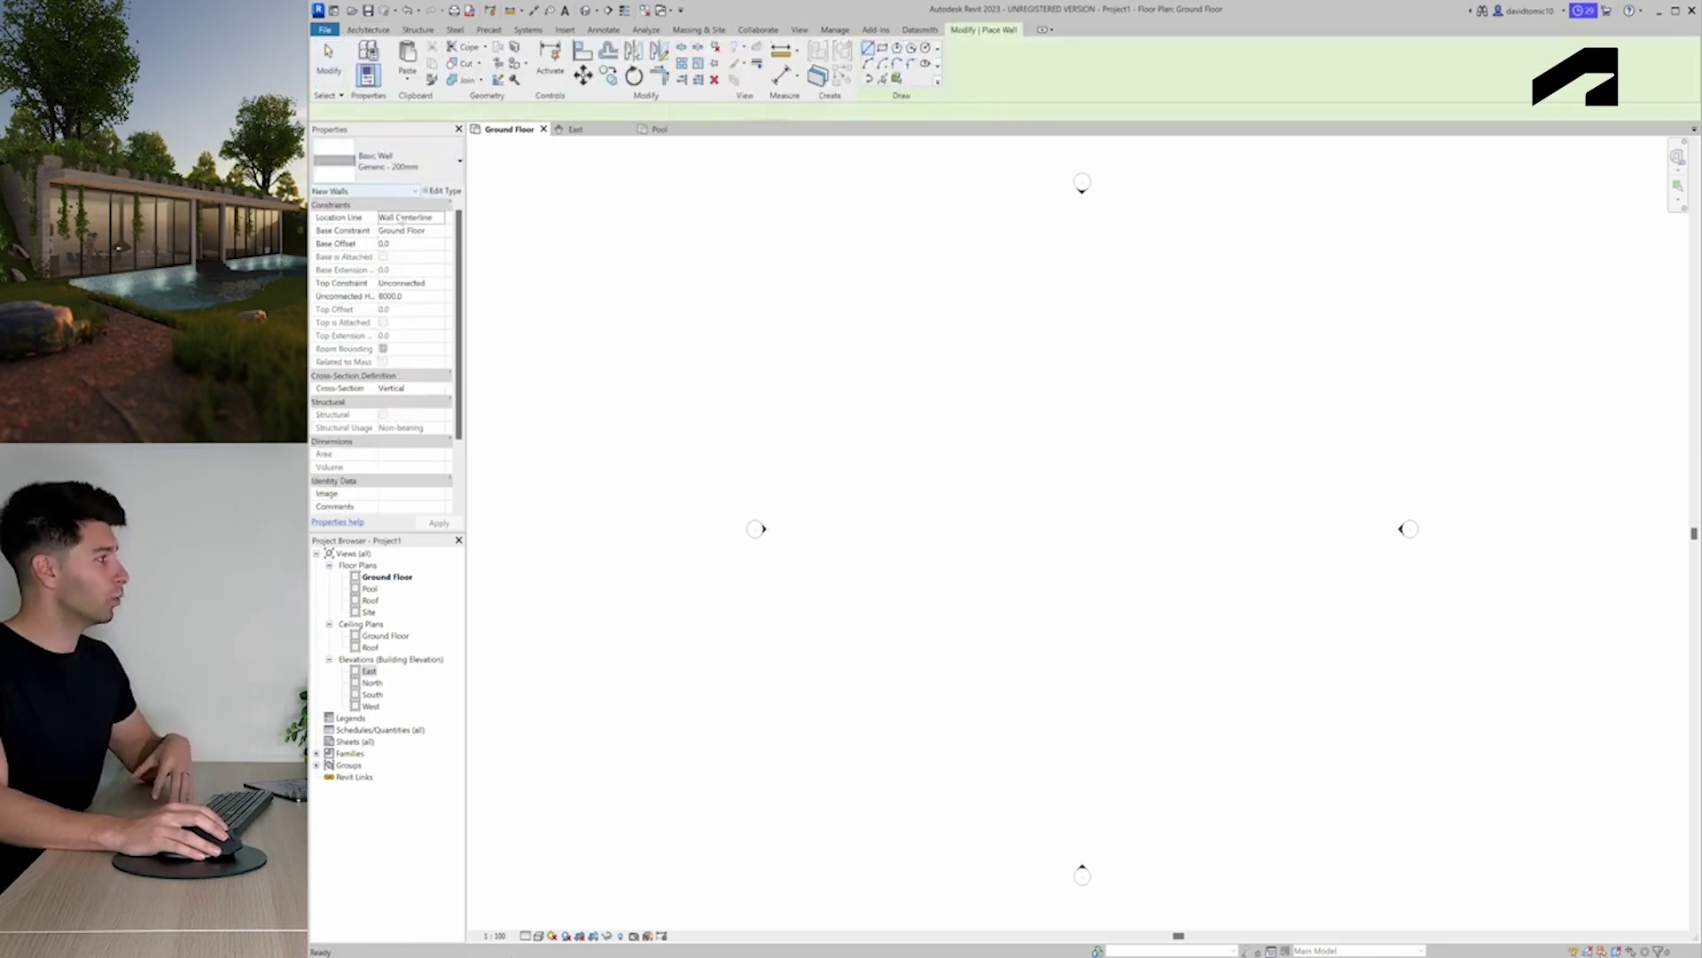
{"action": "left_click", "coordinate": [394, 162]}
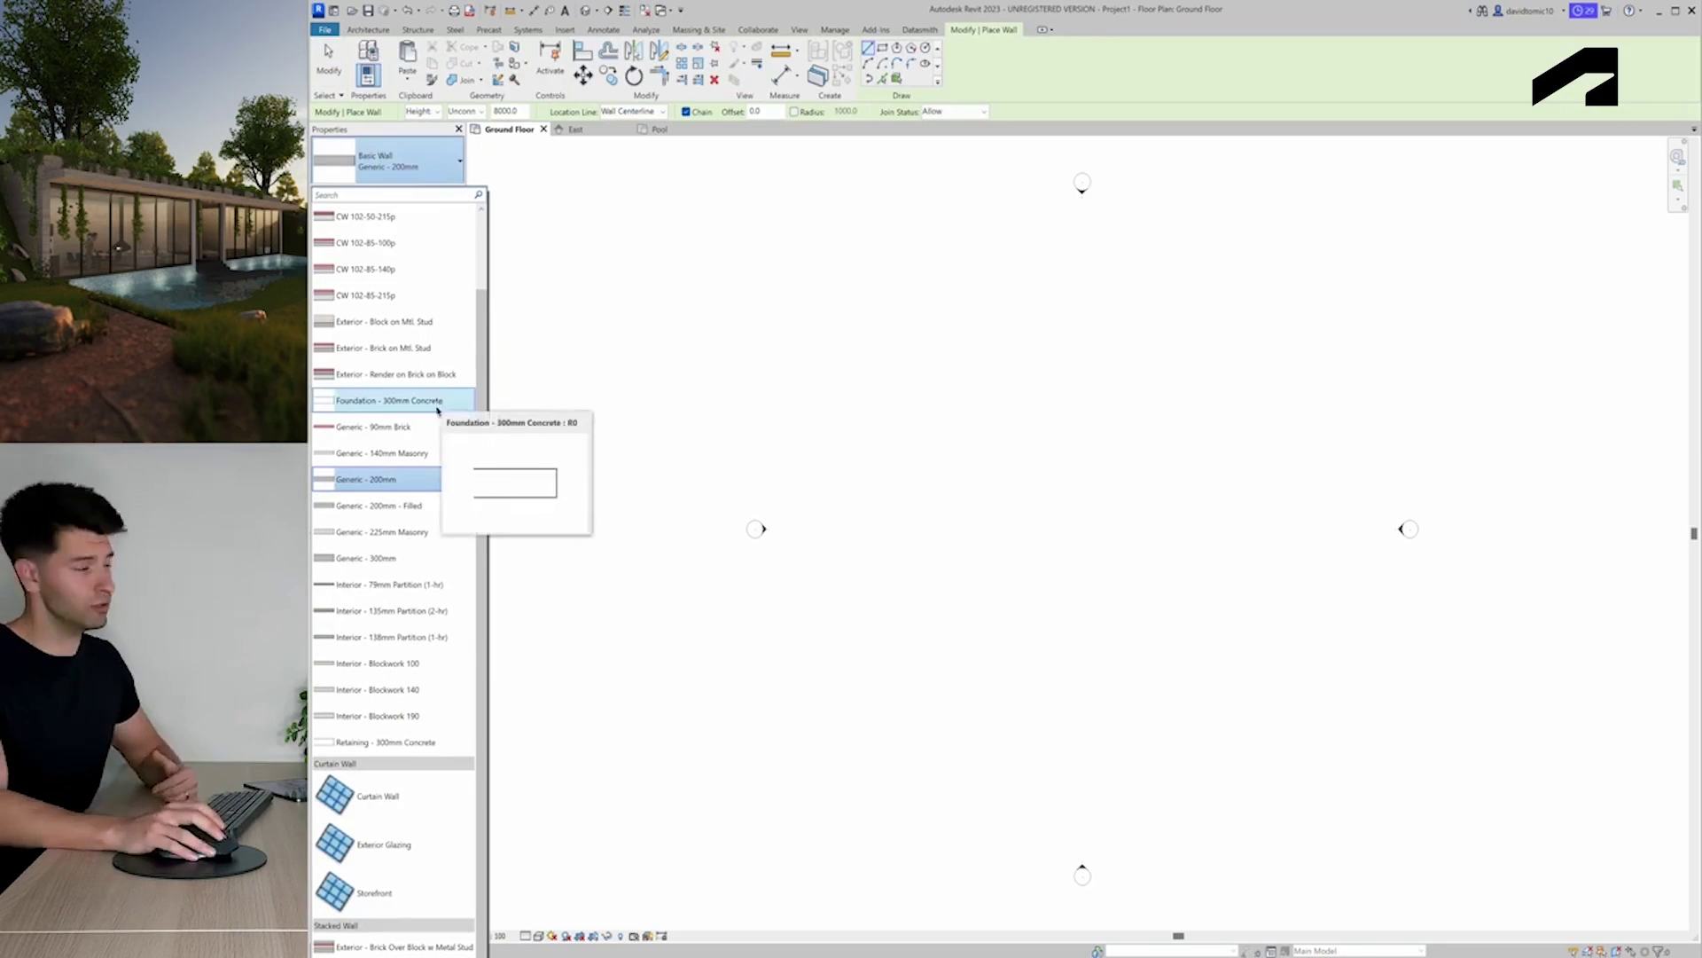
{"action": "left_click", "coordinate": [399, 742]}
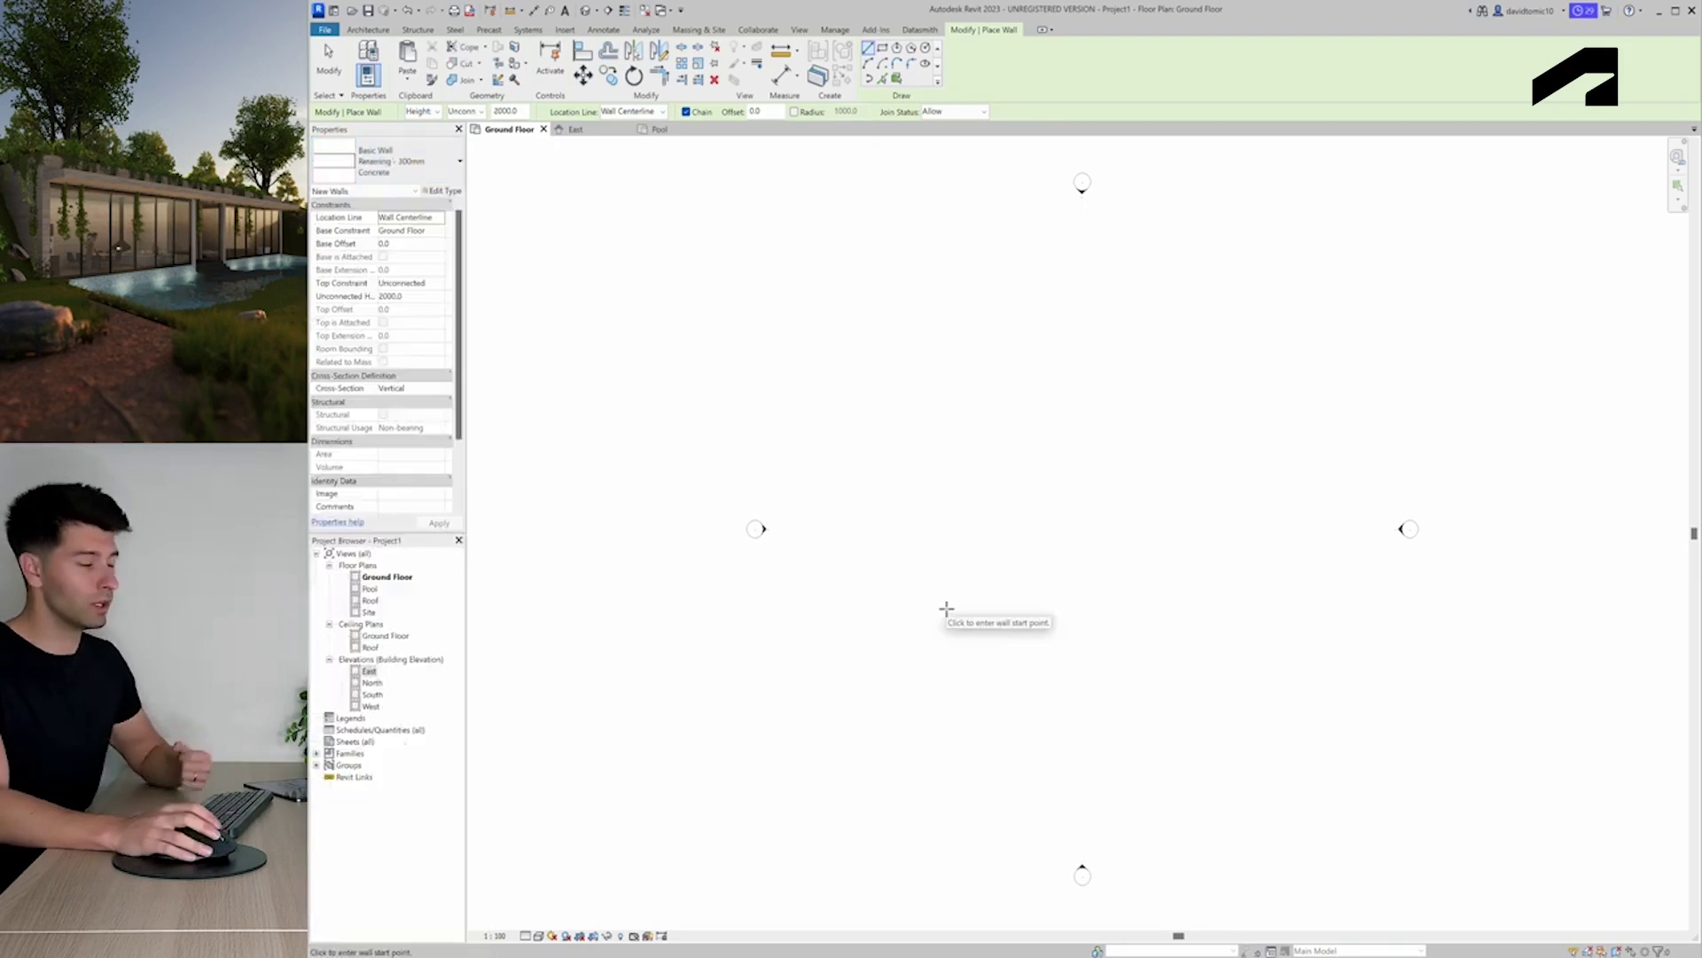
Draw a closed rectangle of retaining walls 9000 mm long and 4000 mm deep between the elevation markers
{"action": "left_click", "coordinate": [835, 527]}
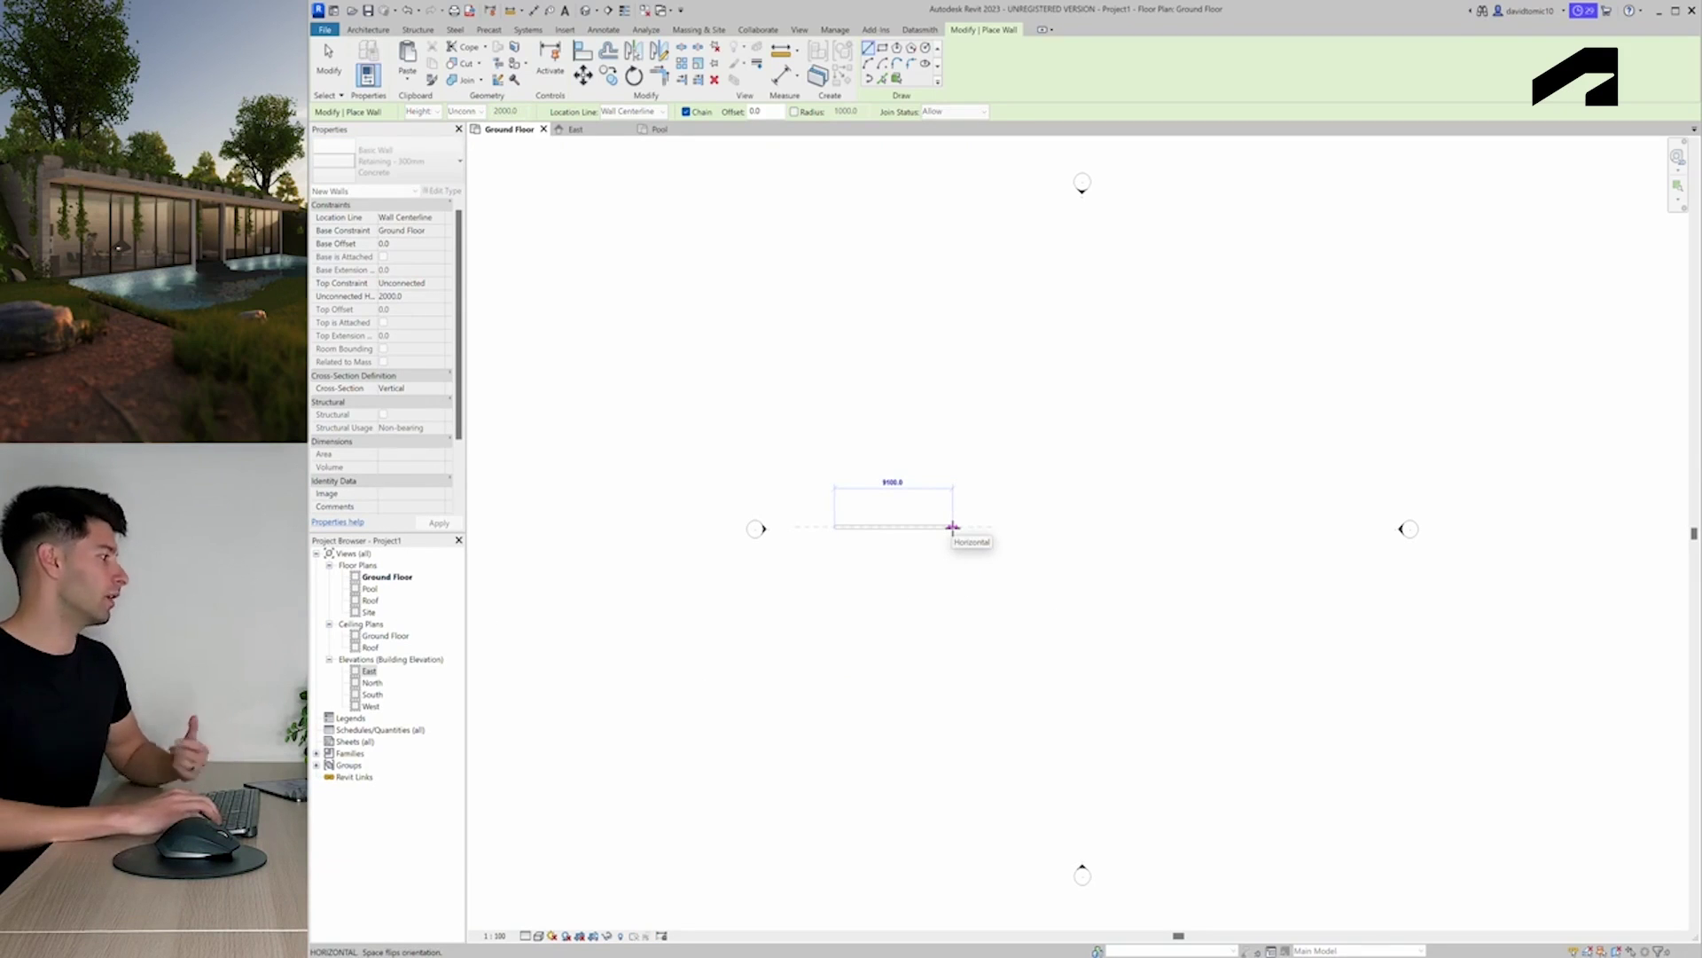
{"action": "type", "text": "9000"}
{"action": "key", "text": "Return"}
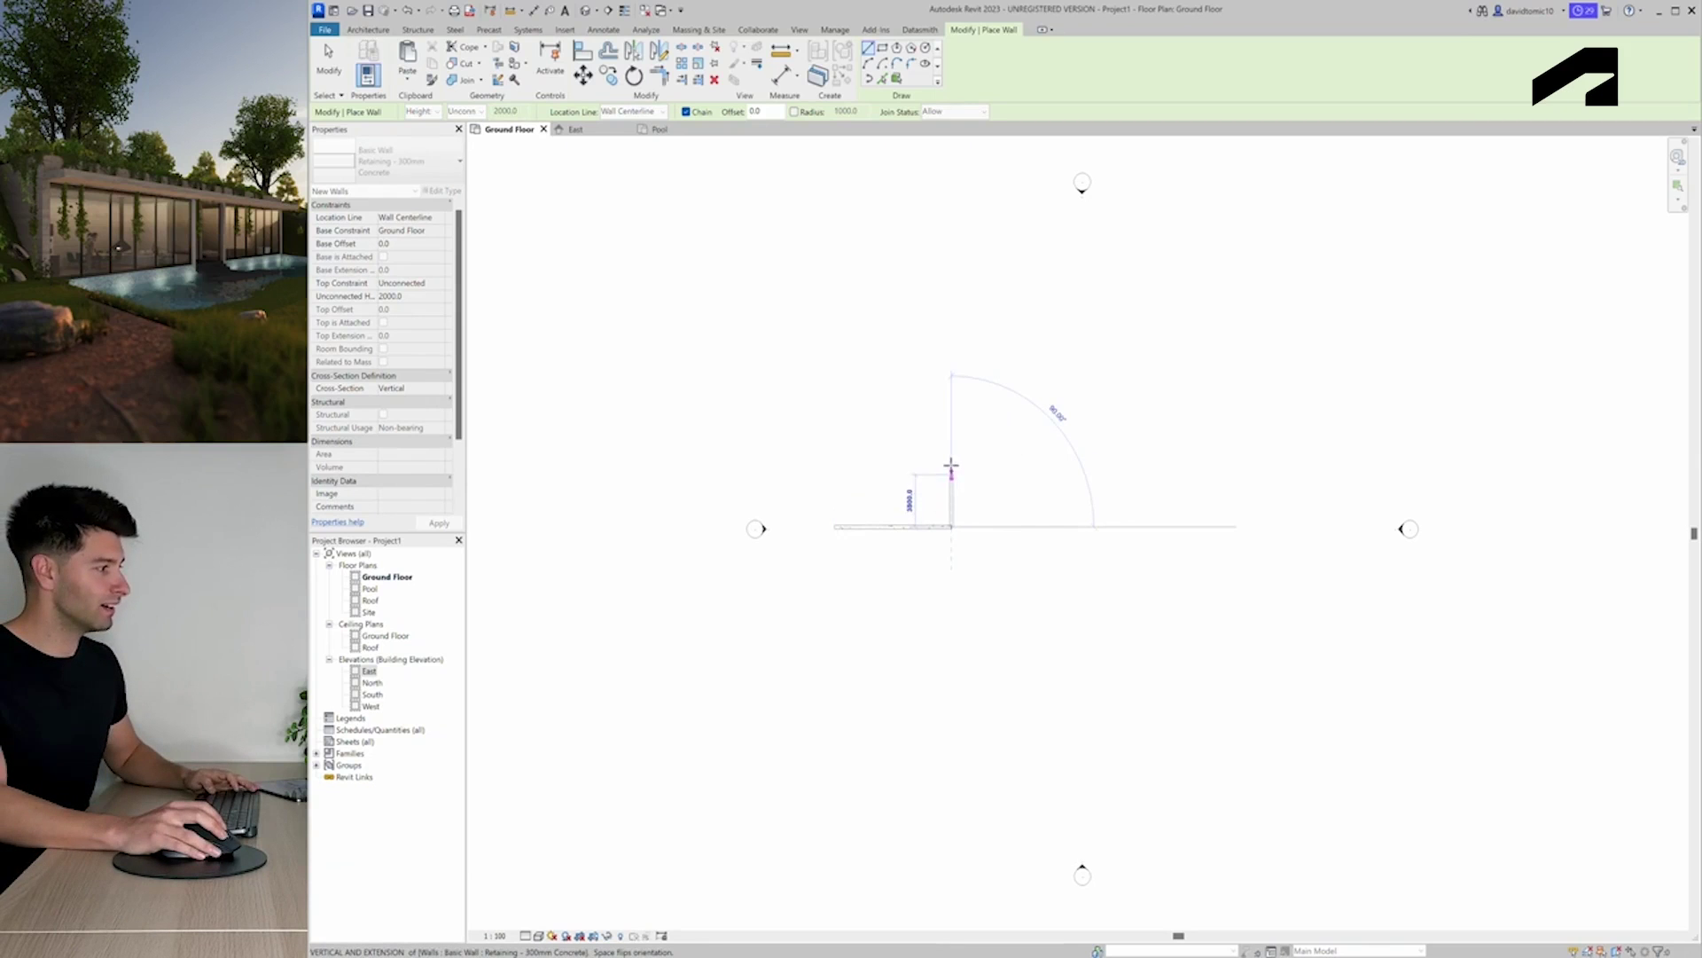
{"action": "type", "text": "4000"}
{"action": "key", "text": "Return"}
{"action": "left_click", "coordinate": [835, 472]}
{"action": "left_click", "coordinate": [835, 526]}
{"action": "key", "text": "Escape"}
{"action": "key", "text": "Escape"}
Set the clear inner distance between the two long walls to 4000 mm by relocating the lower wall
{"action": "scroll", "coordinate": [905, 539], "scroll_direction": "up", "scroll_amount": 1}
{"action": "left_click", "coordinate": [918, 524]}
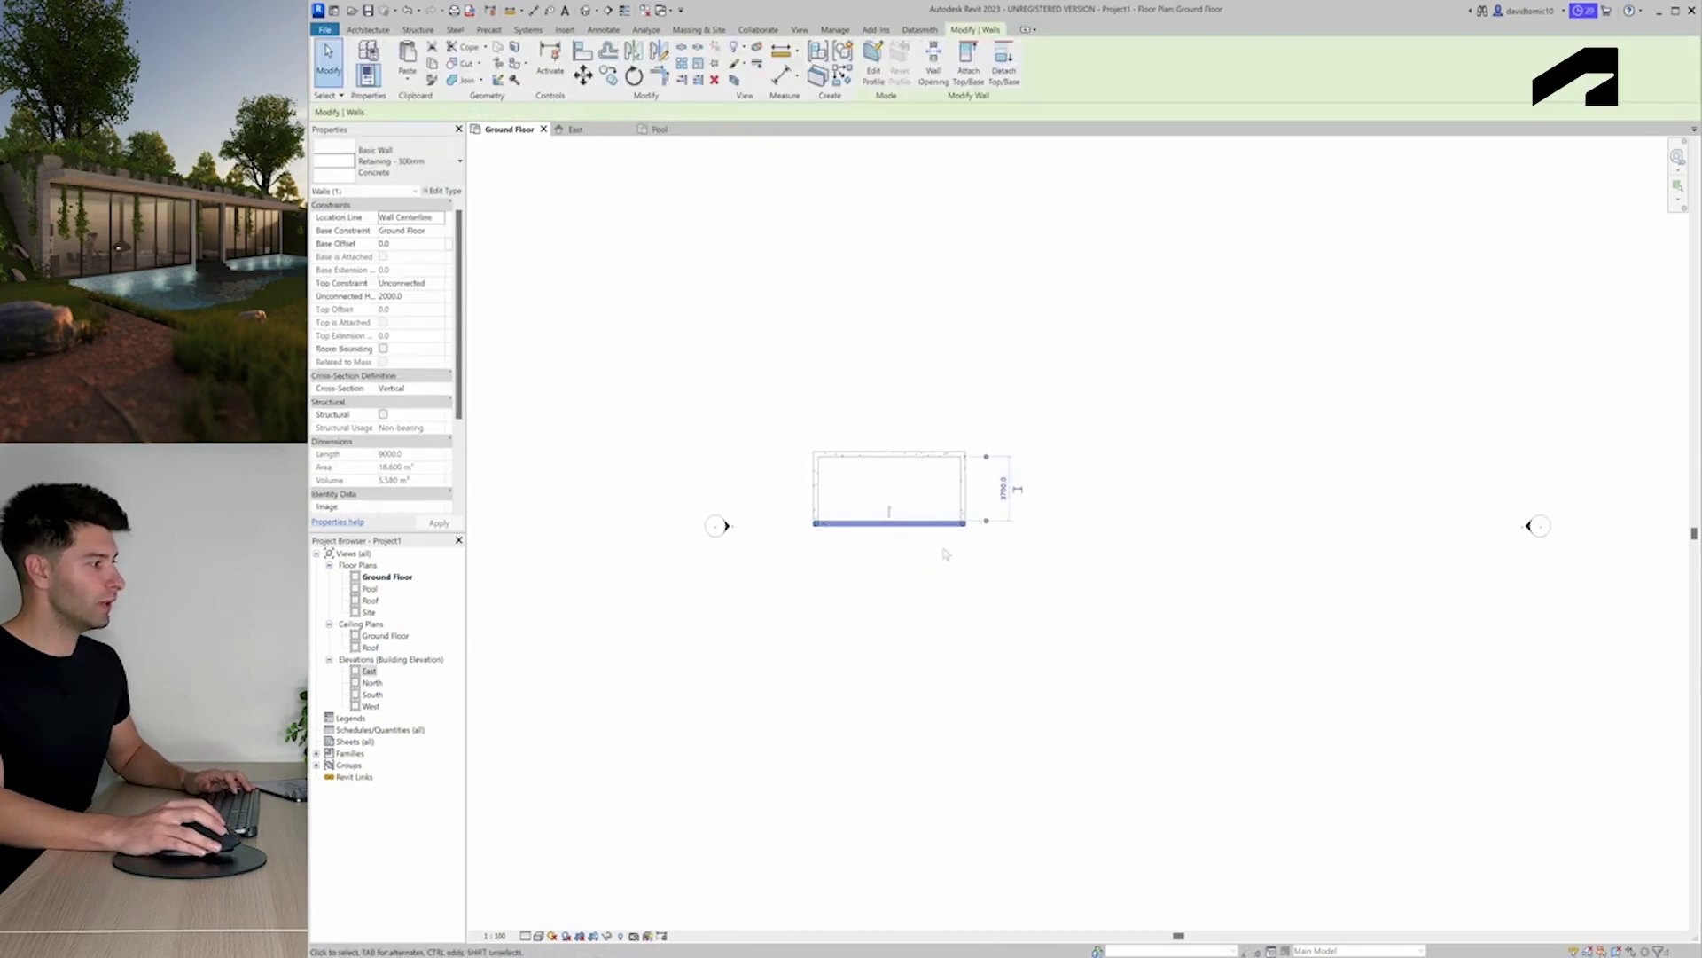
{"action": "left_click", "coordinate": [1002, 488]}
{"action": "type", "text": "4"}
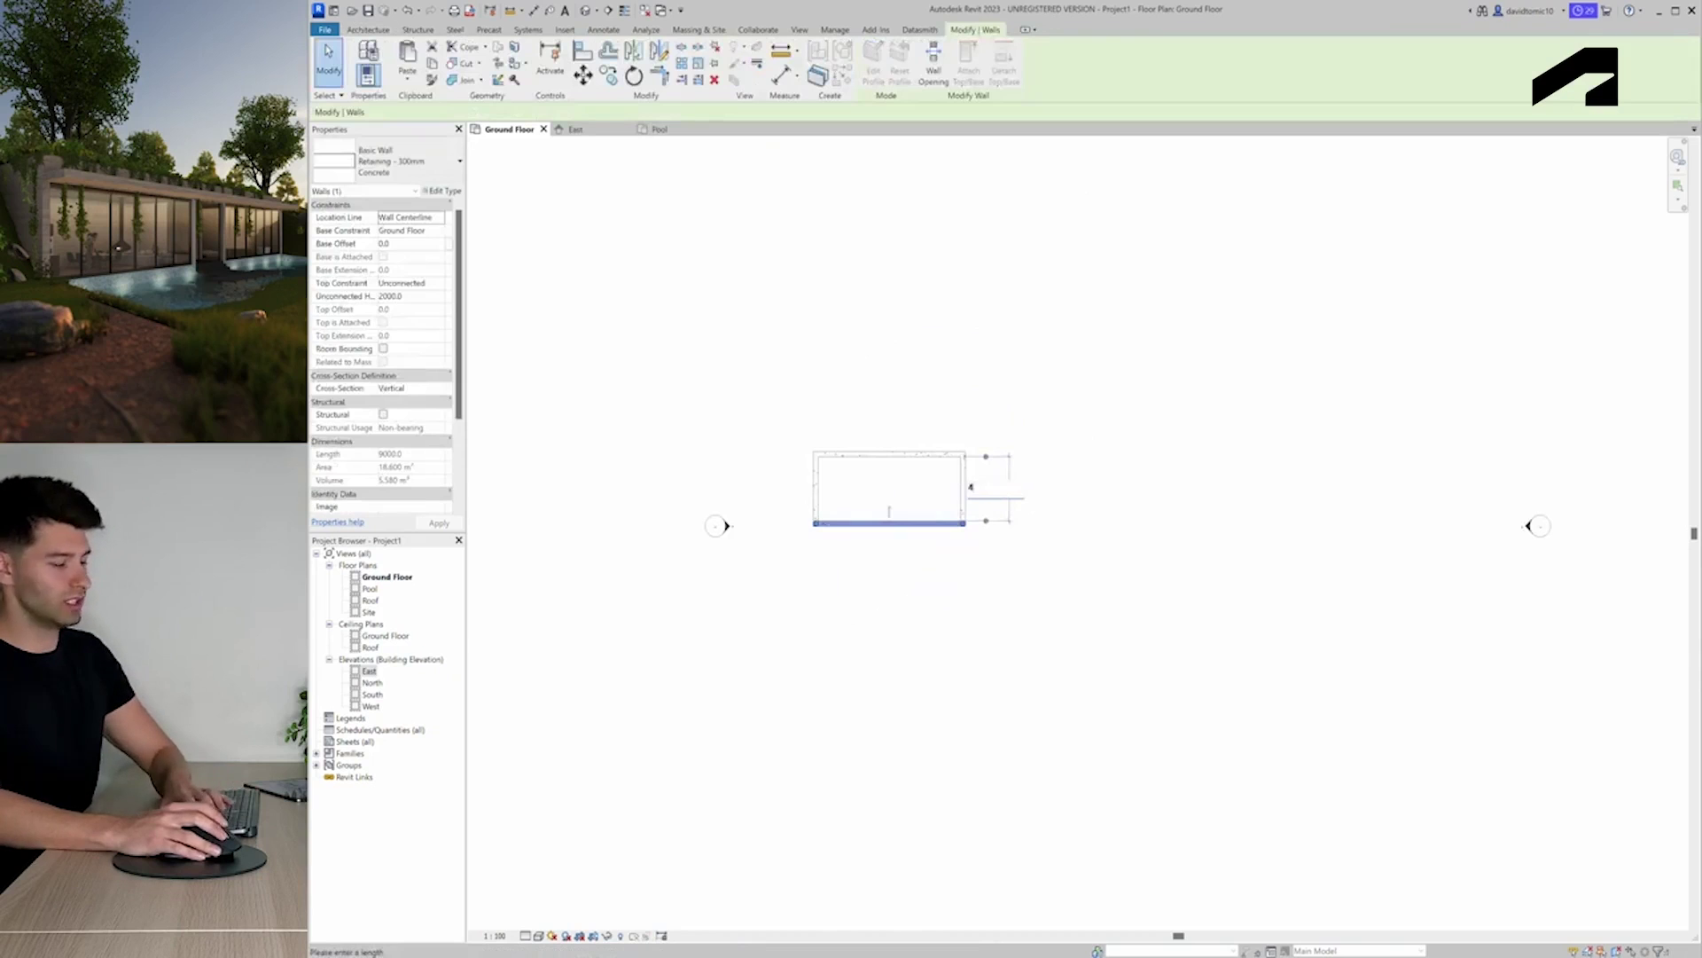
{"action": "key", "text": "Return"}
Set the clear inner distance between the two short walls to 9000 mm by relocating the right wall
{"action": "left_click", "coordinate": [963, 492]}
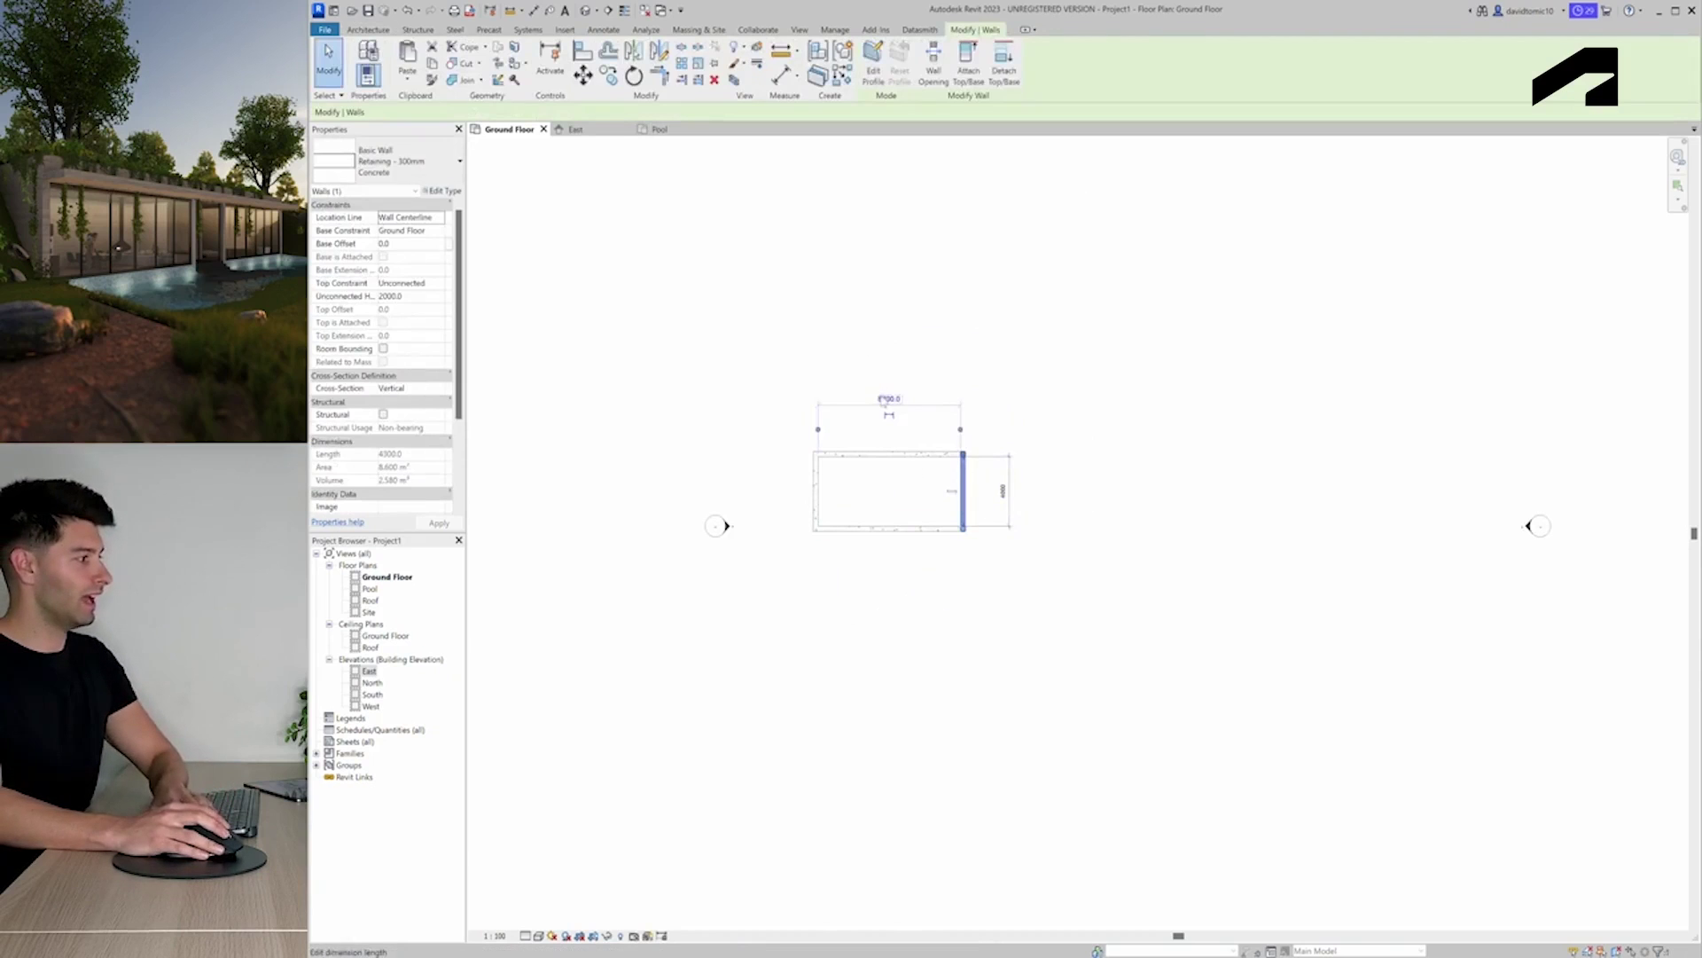
{"action": "left_click", "coordinate": [887, 399]}
{"action": "type", "text": "9000"}
{"action": "key", "text": "Return"}
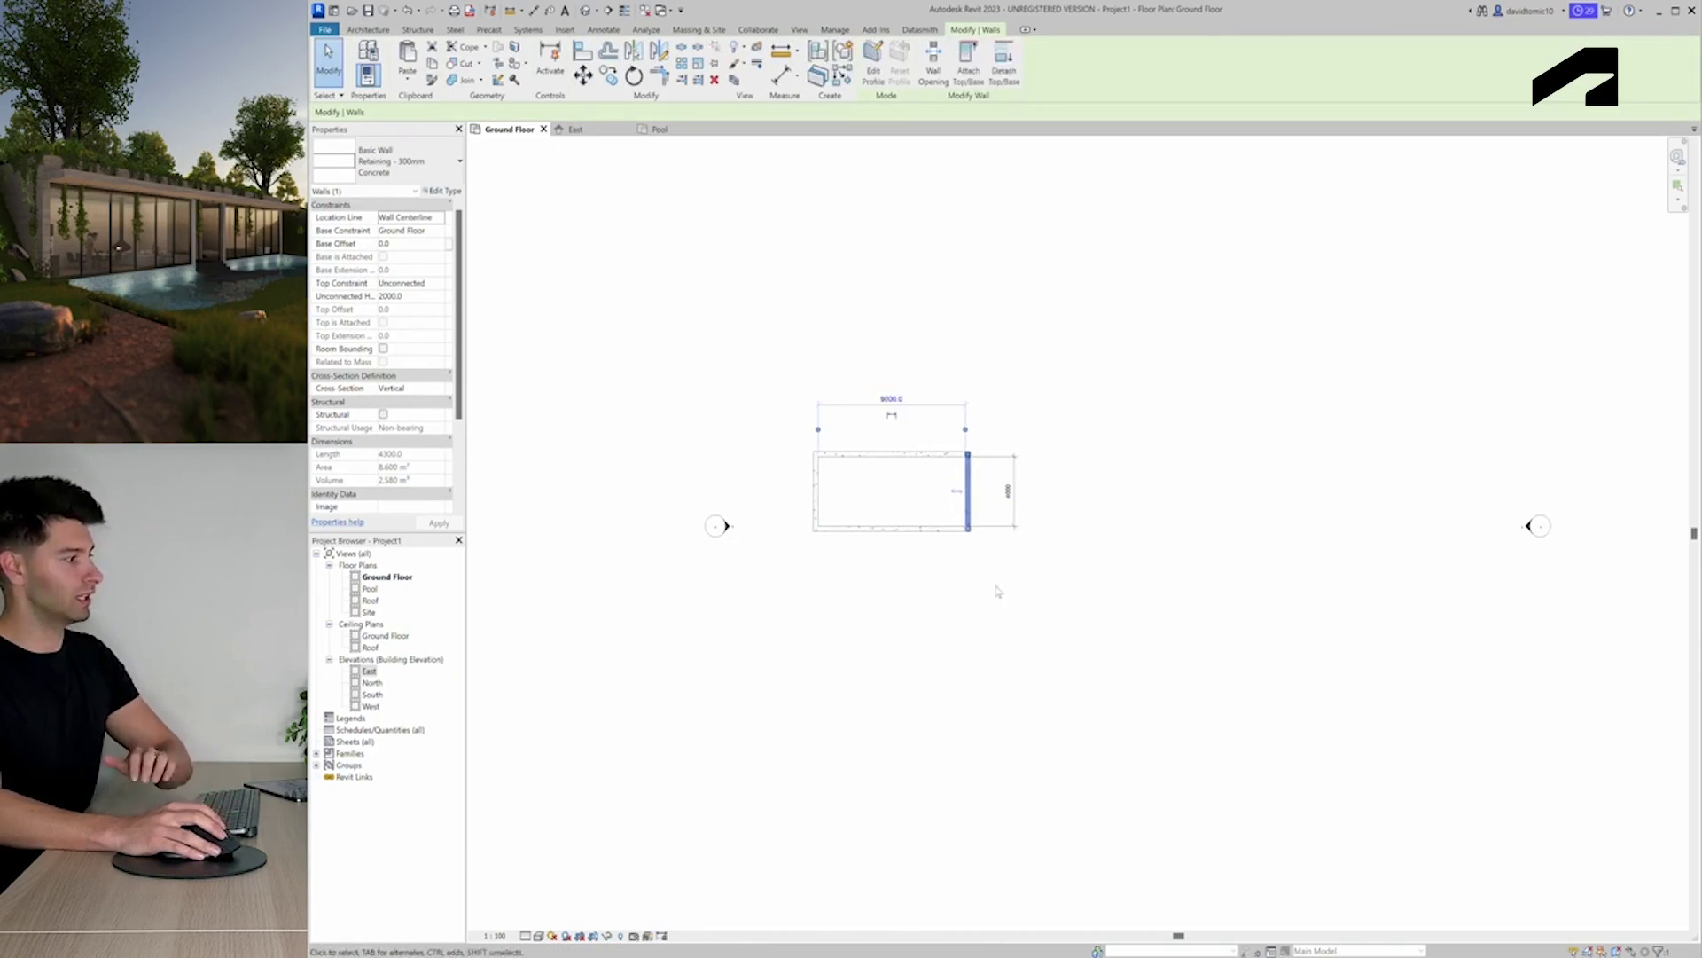
{"action": "left_click", "coordinate": [995, 591]}
{"action": "left_click", "coordinate": [967, 492]}
{"action": "left_click", "coordinate": [891, 455]}
{"action": "left_click", "coordinate": [883, 599]}
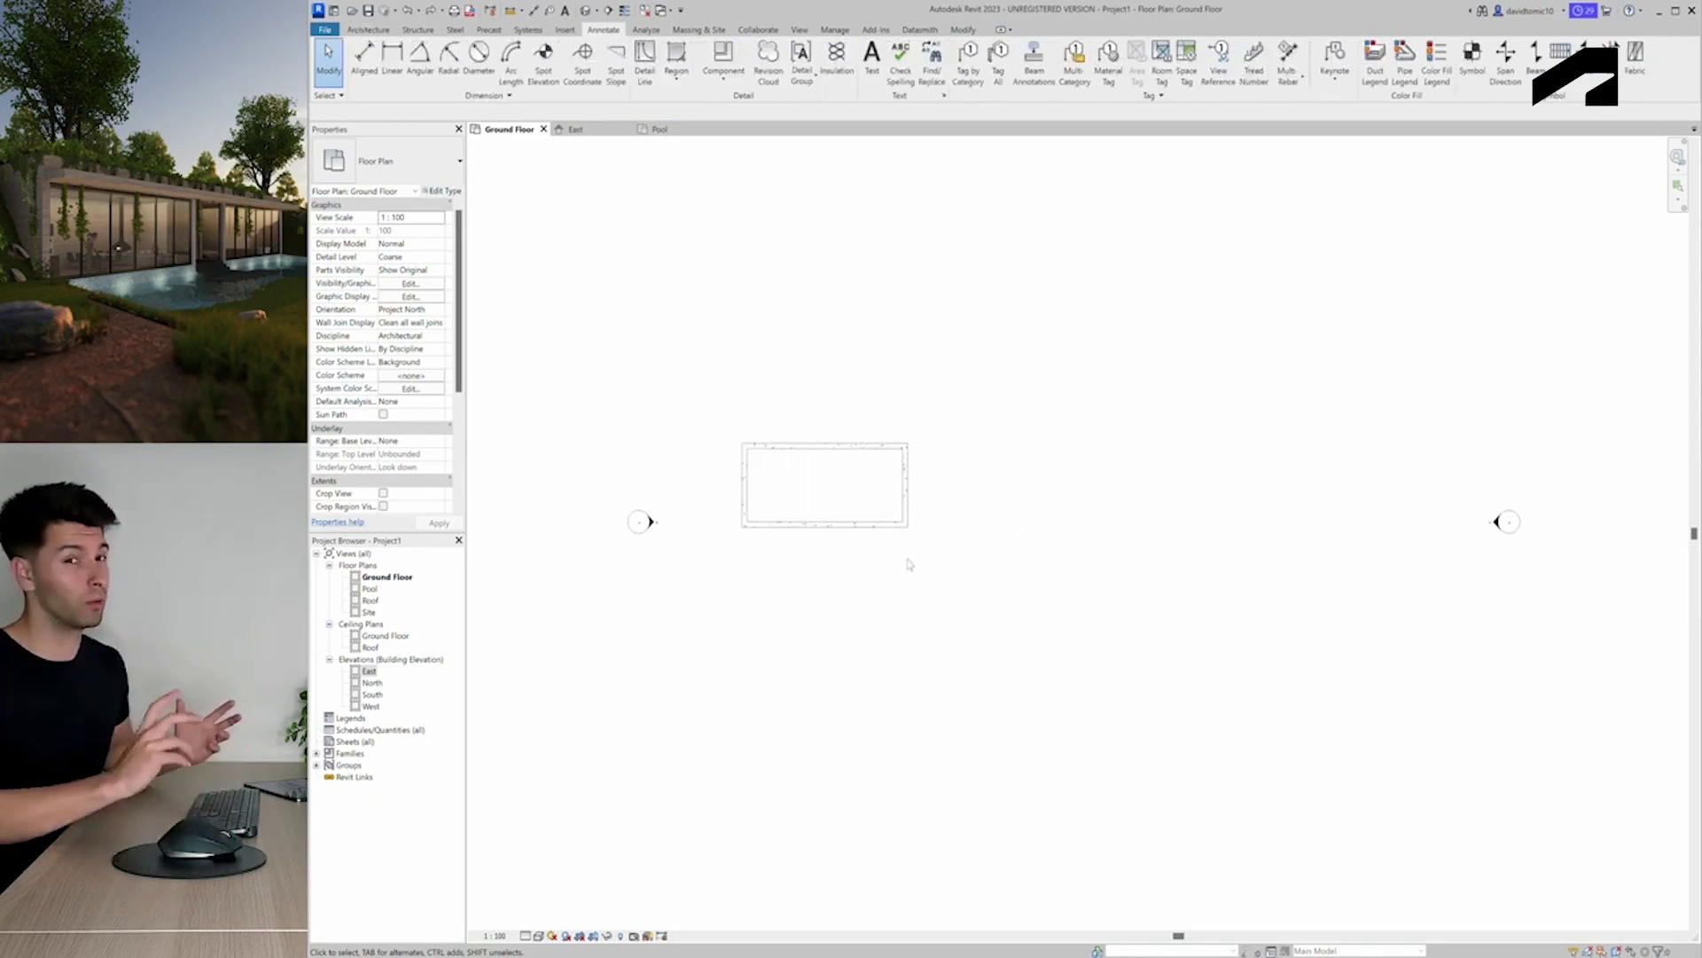
Copy all four walls and paste the duplicate rectangle to the right, horizontally aligned with the original
{"action": "left_click_drag", "start_coordinate": [912, 565], "coordinate": [715, 384]}
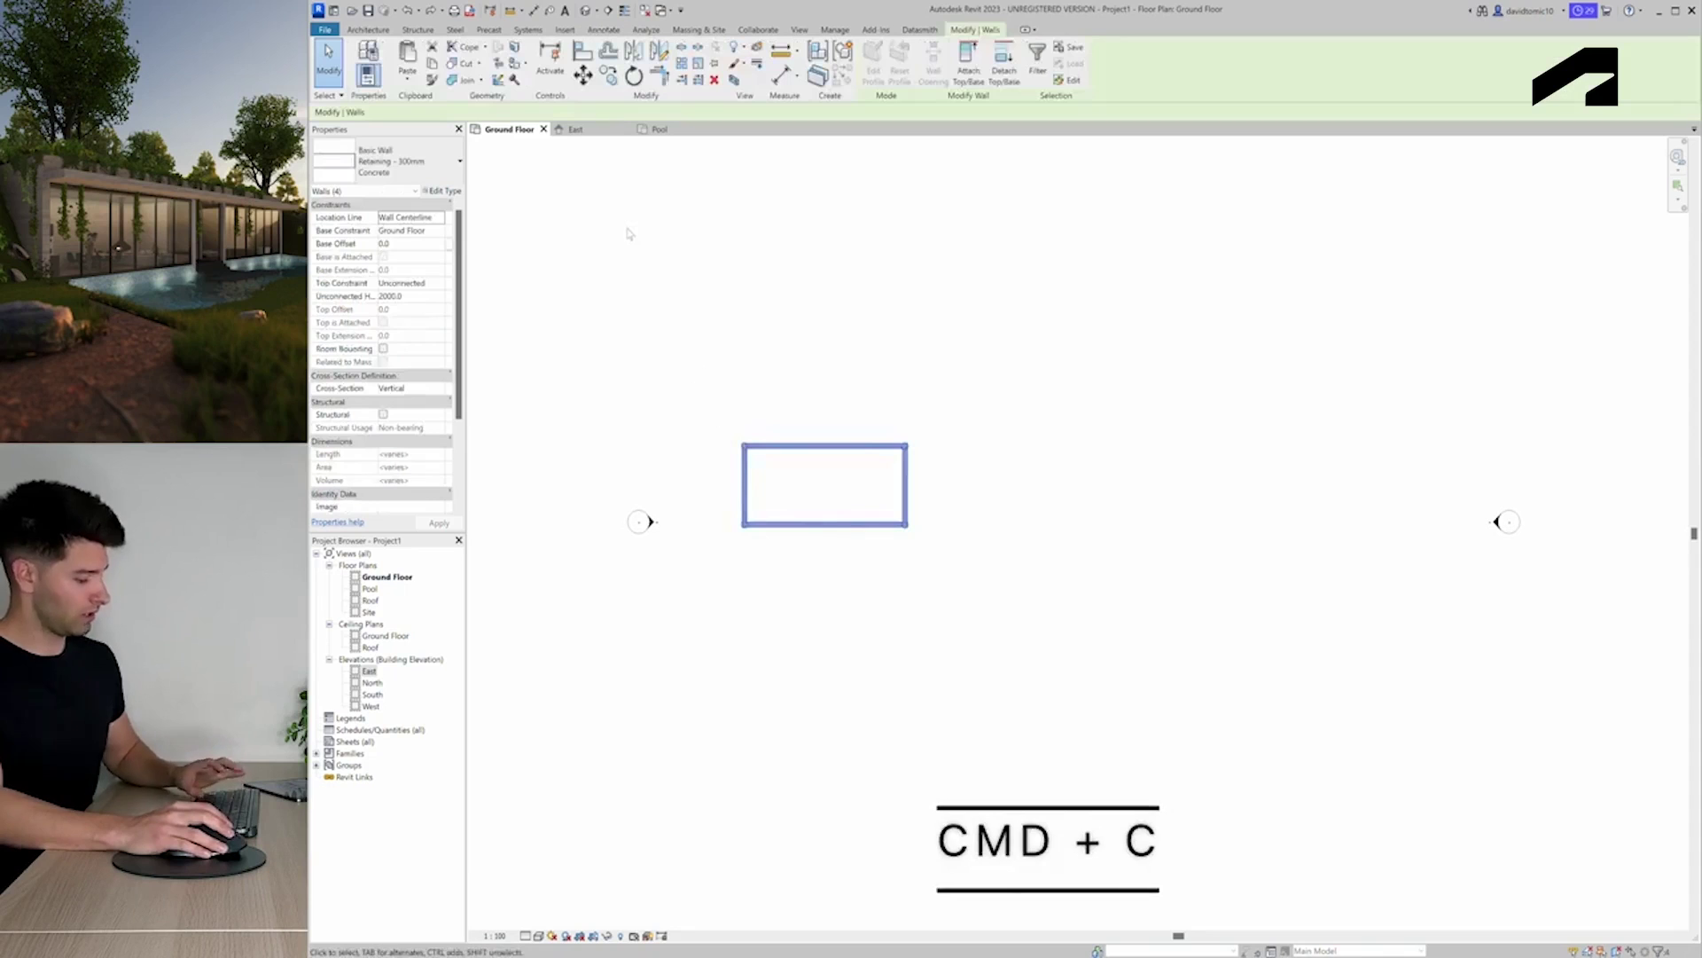
{"action": "key", "text": "ctrl+v"}
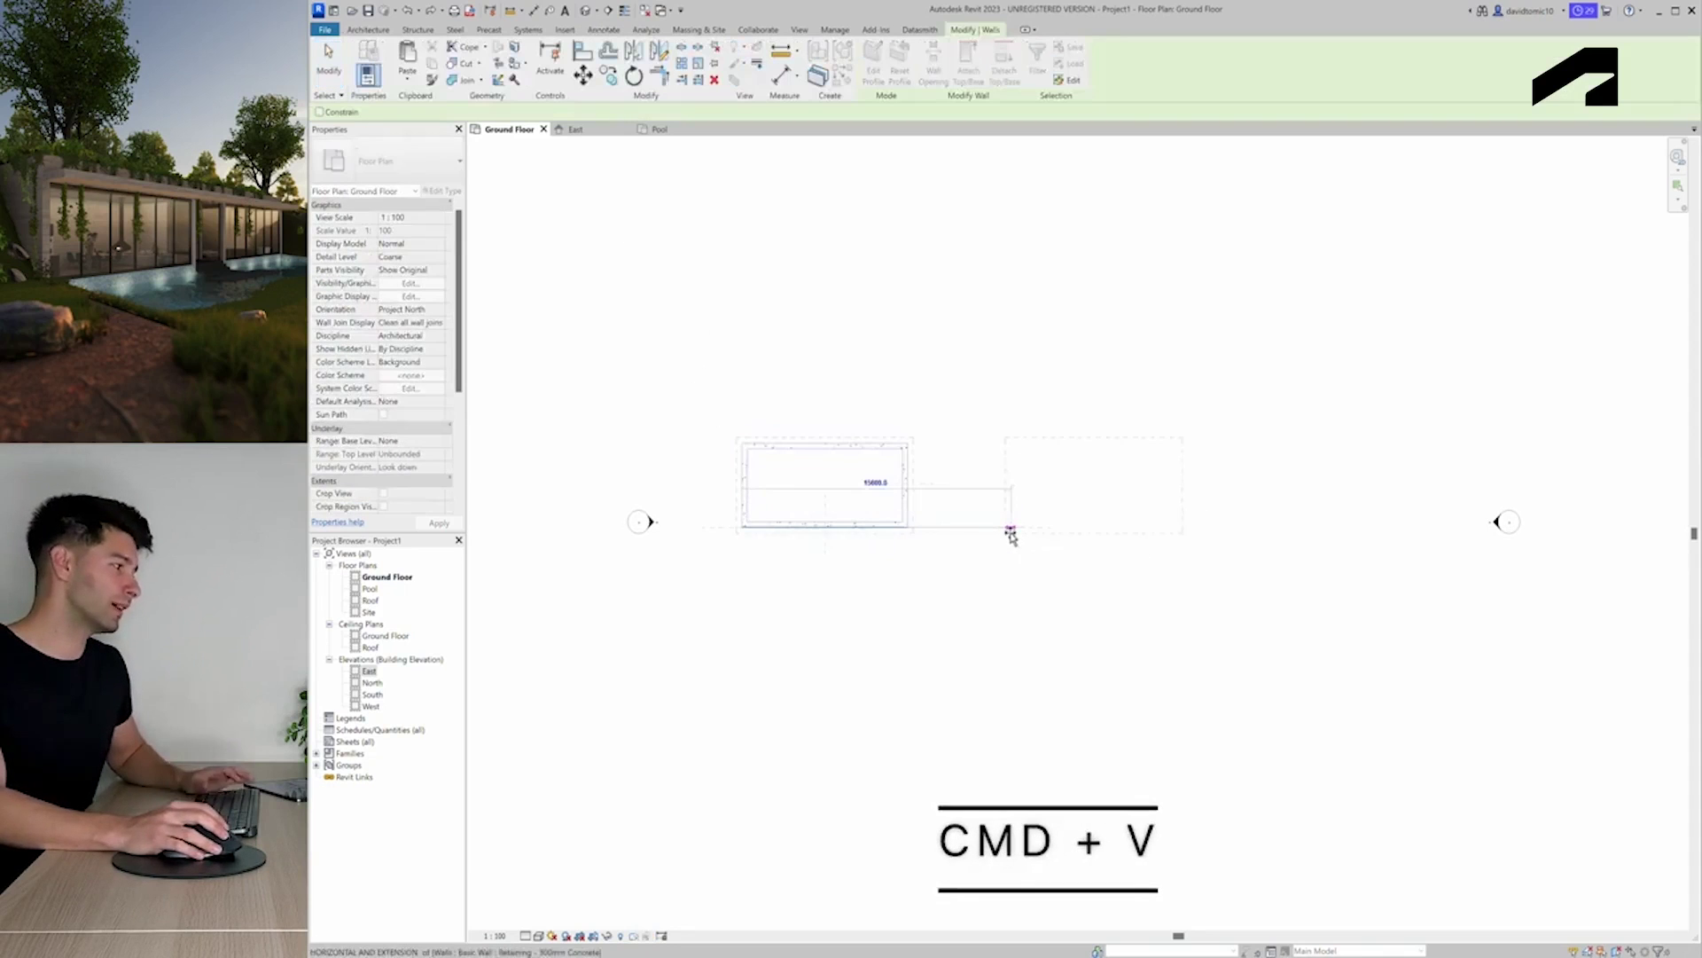
{"action": "left_click", "coordinate": [959, 525]}
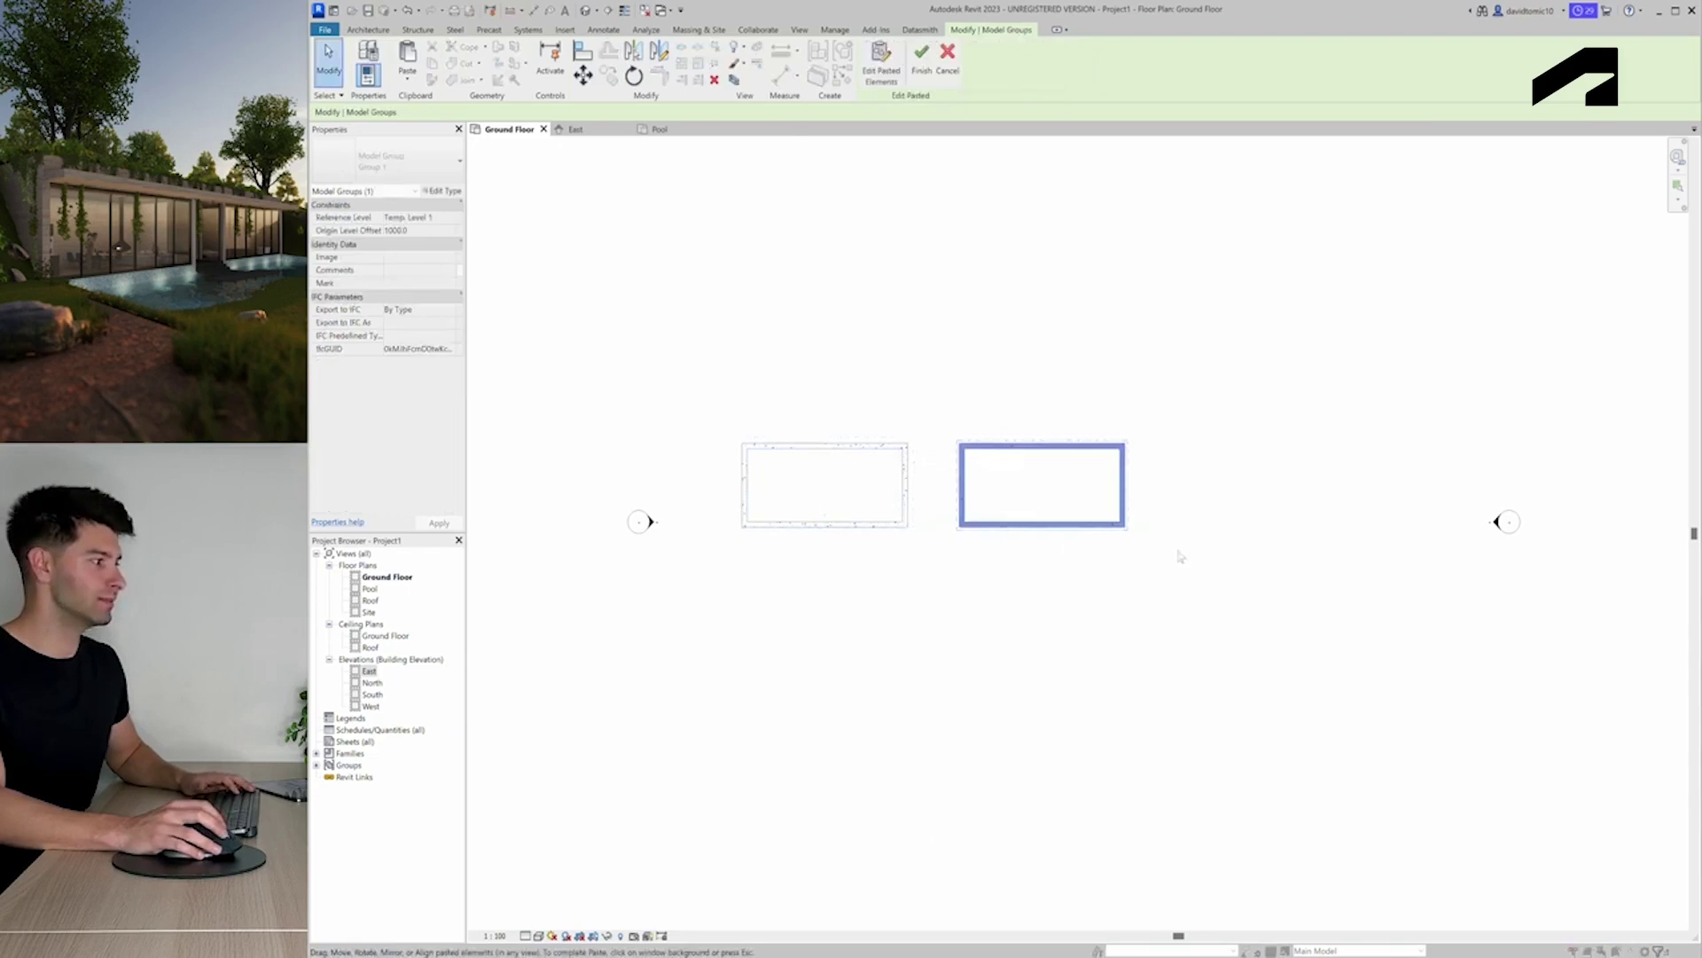
{"action": "left_click", "coordinate": [582, 77]}
{"action": "scroll", "coordinate": [896, 536], "scroll_direction": "up", "scroll_amount": 4}
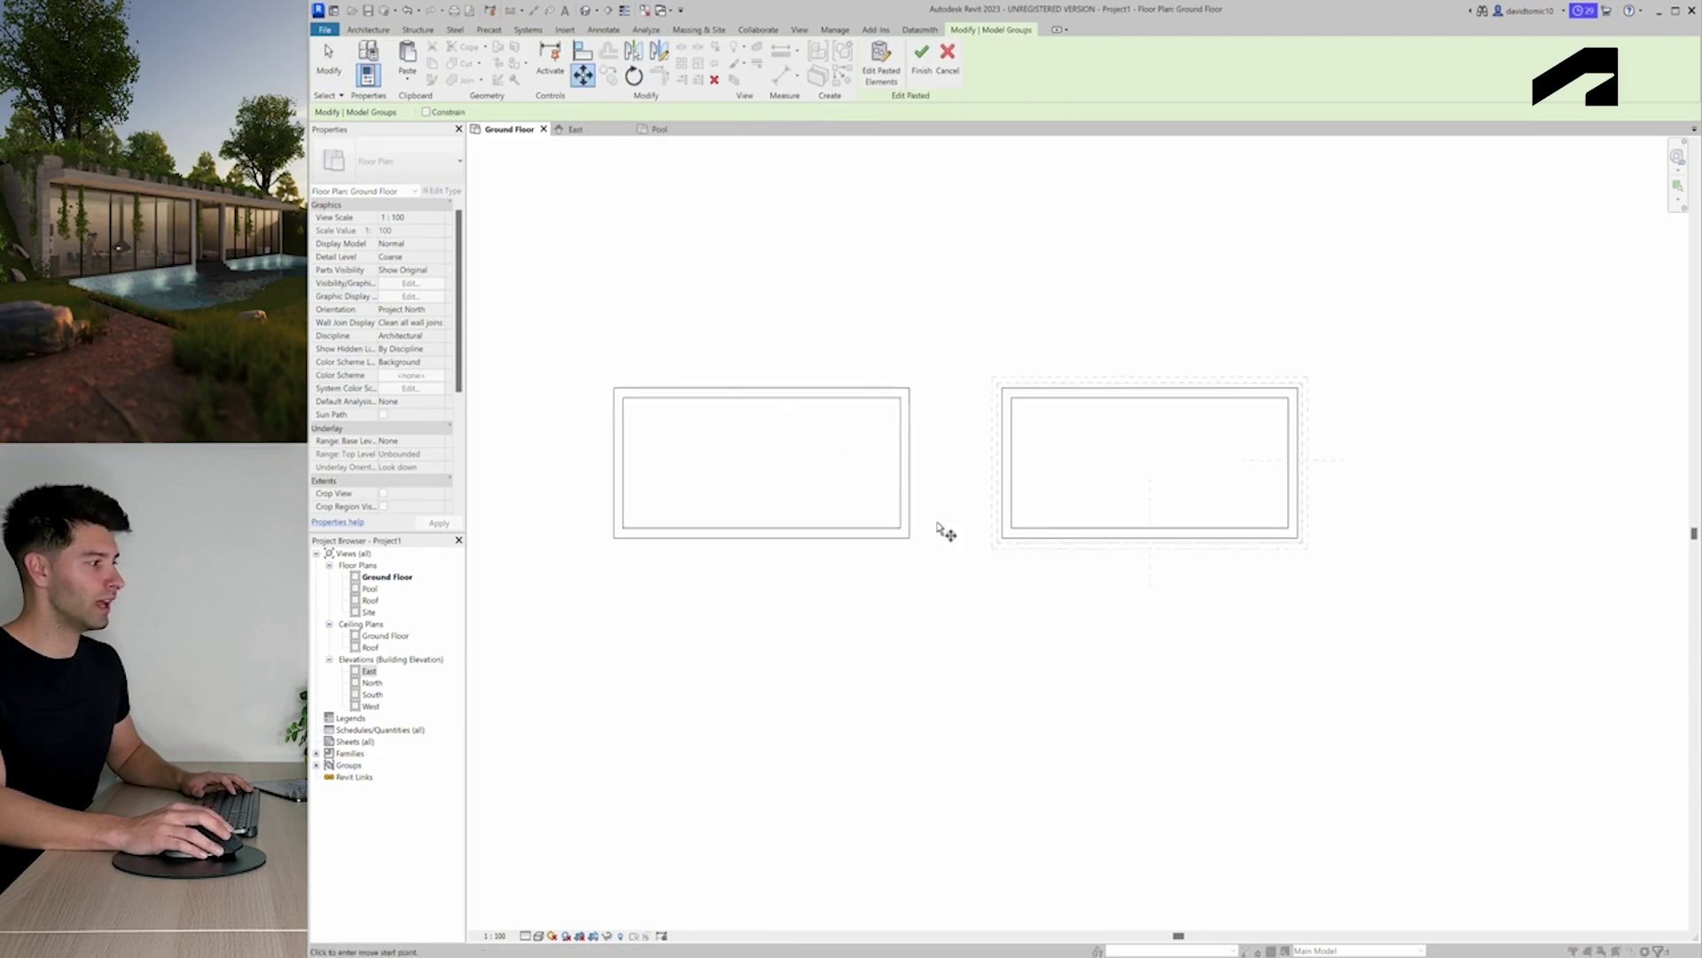
{"action": "left_click", "coordinate": [1002, 538]}
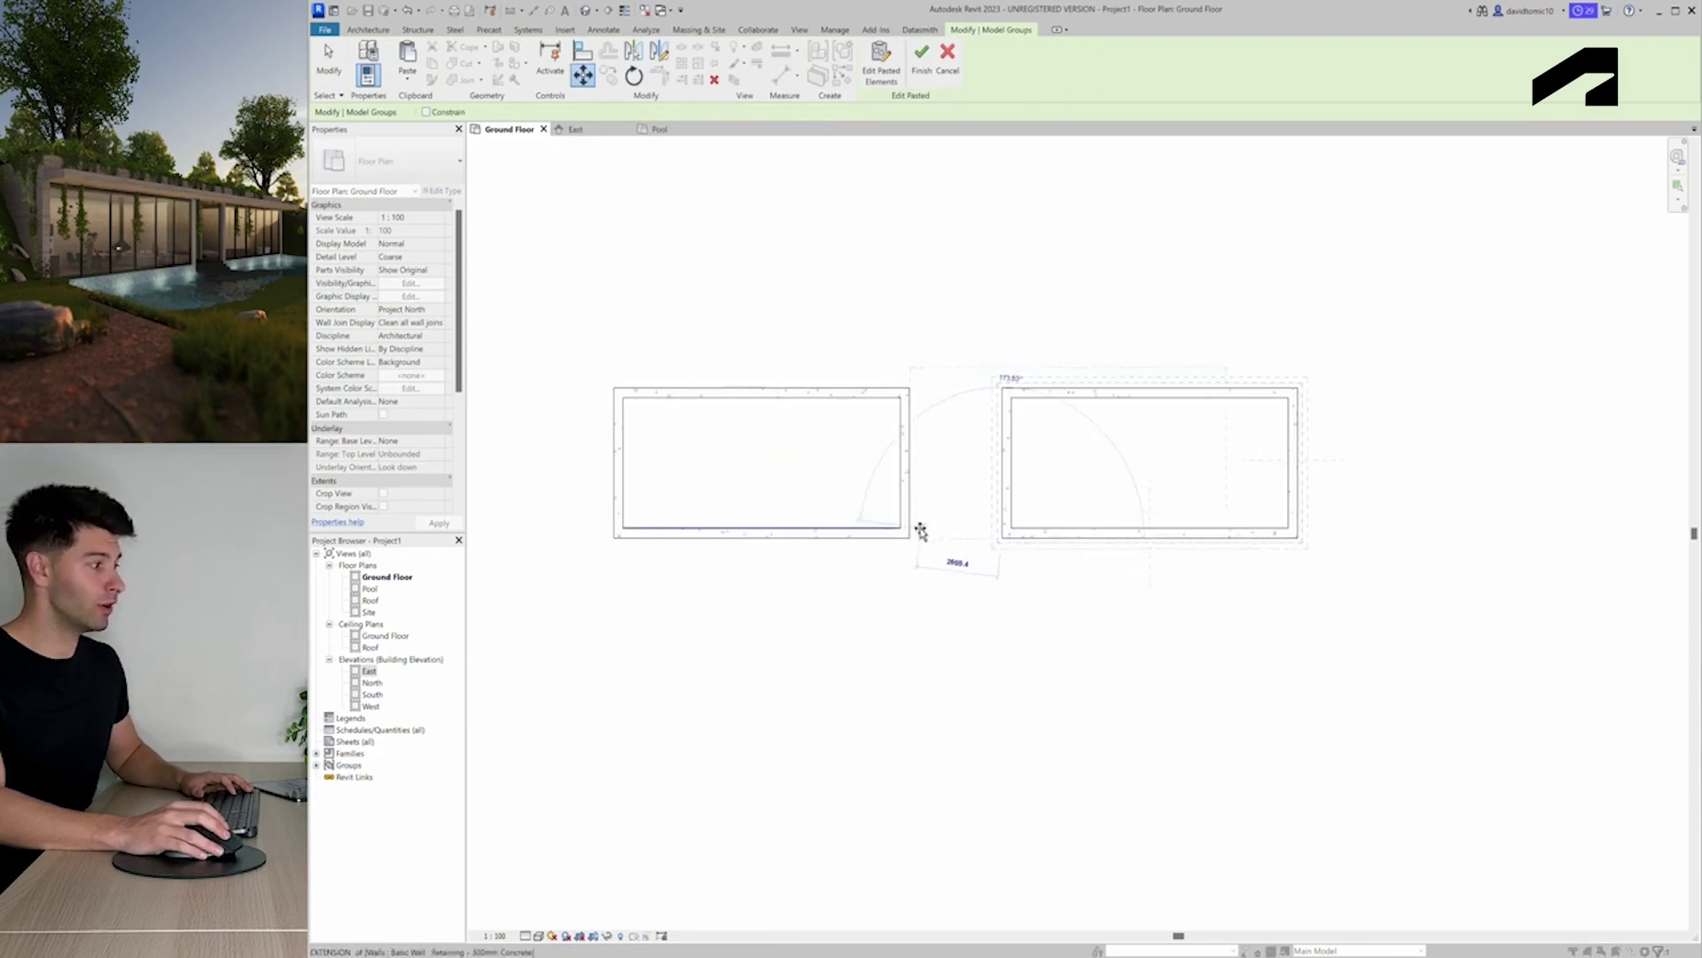
{"action": "key", "text": "Escape"}
{"action": "key", "text": "Escape"}
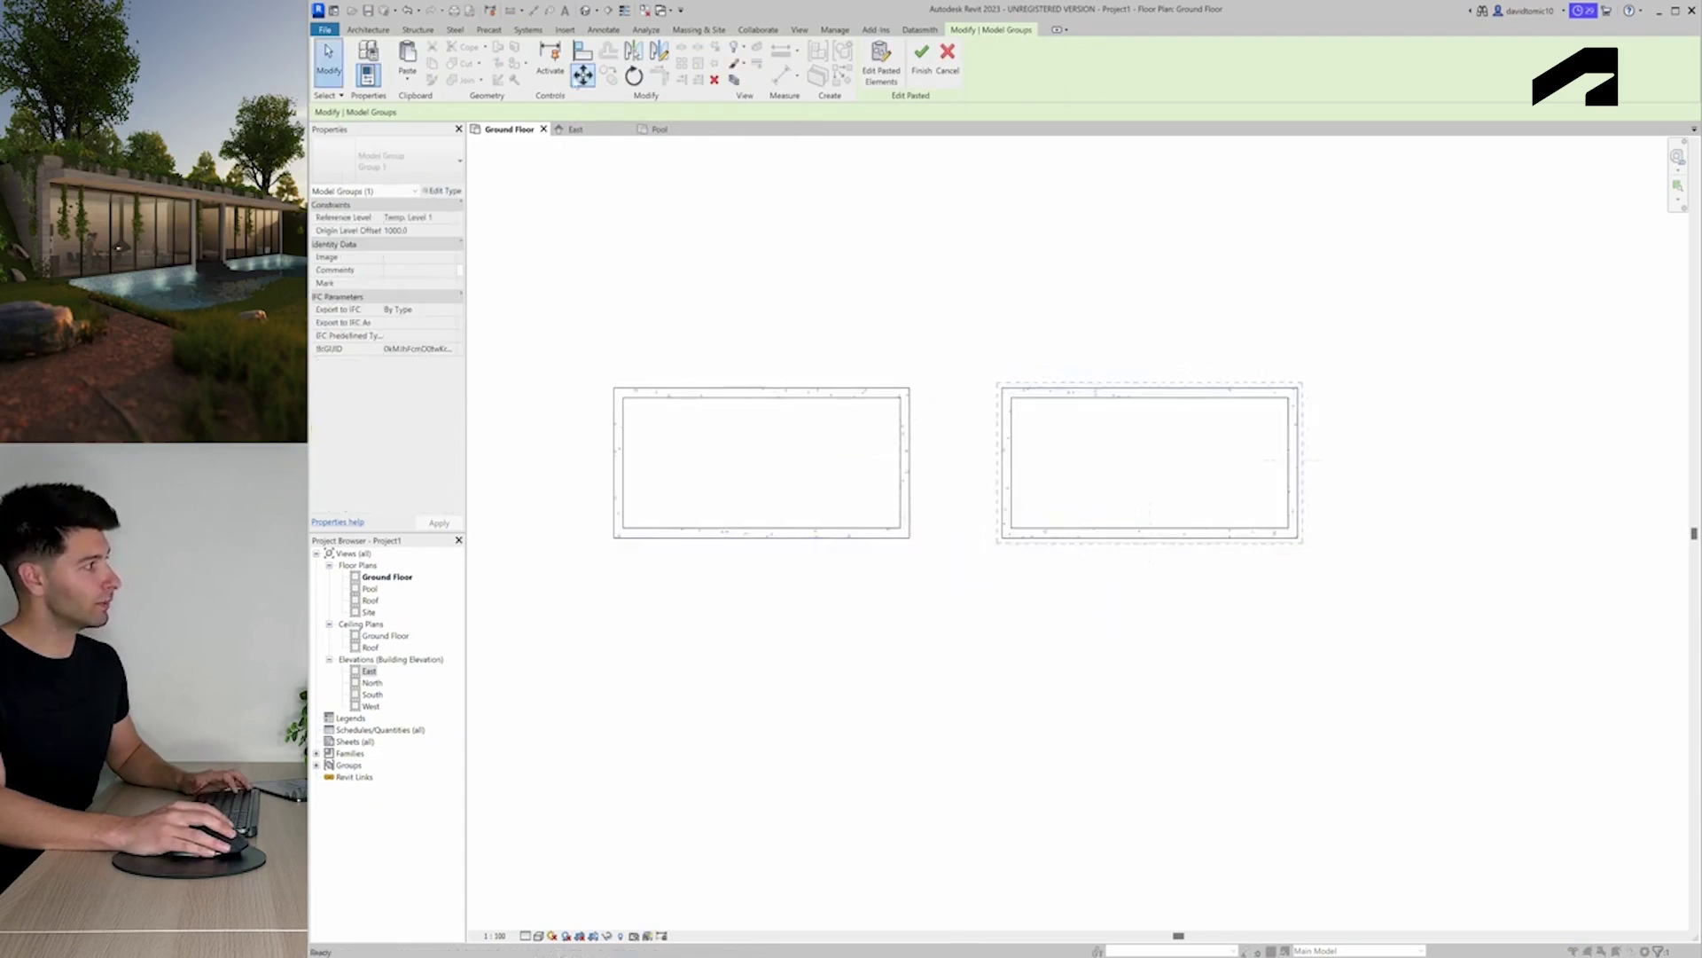
Move the pasted wall rectangle using matching lower corners as references, leaving a stair-width gap beside the original, and finish the paste
{"action": "left_click", "coordinate": [582, 77]}
{"action": "left_click", "coordinate": [1002, 539]}
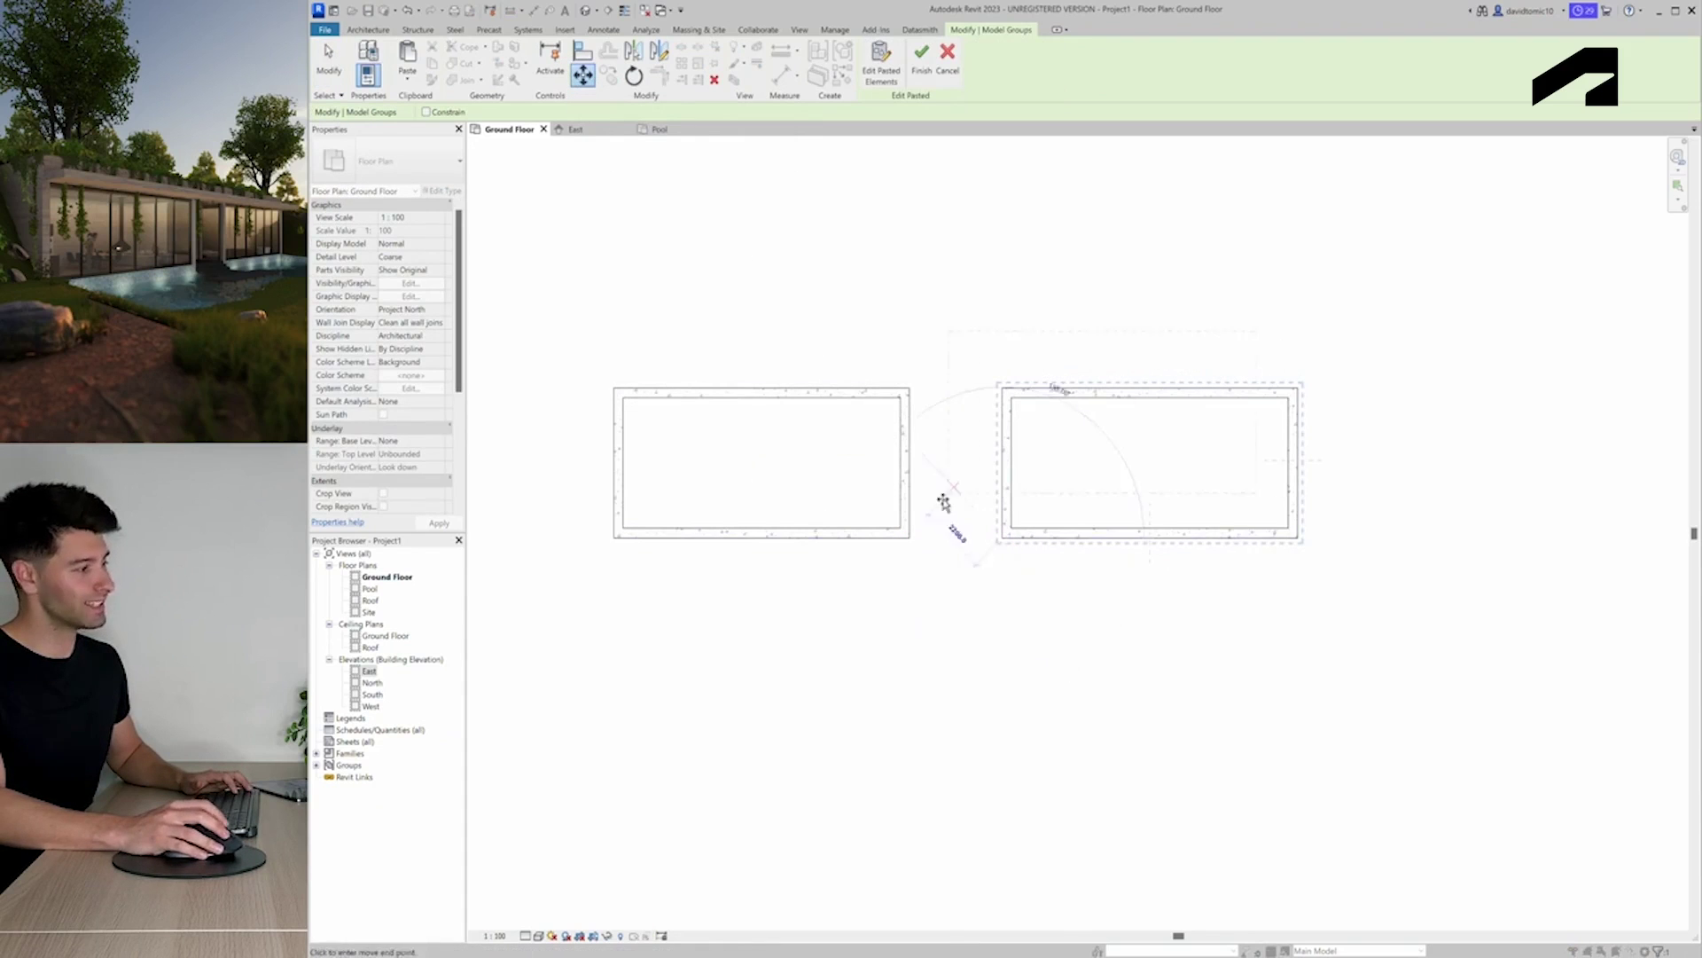
{"action": "left_click", "coordinate": [911, 537]}
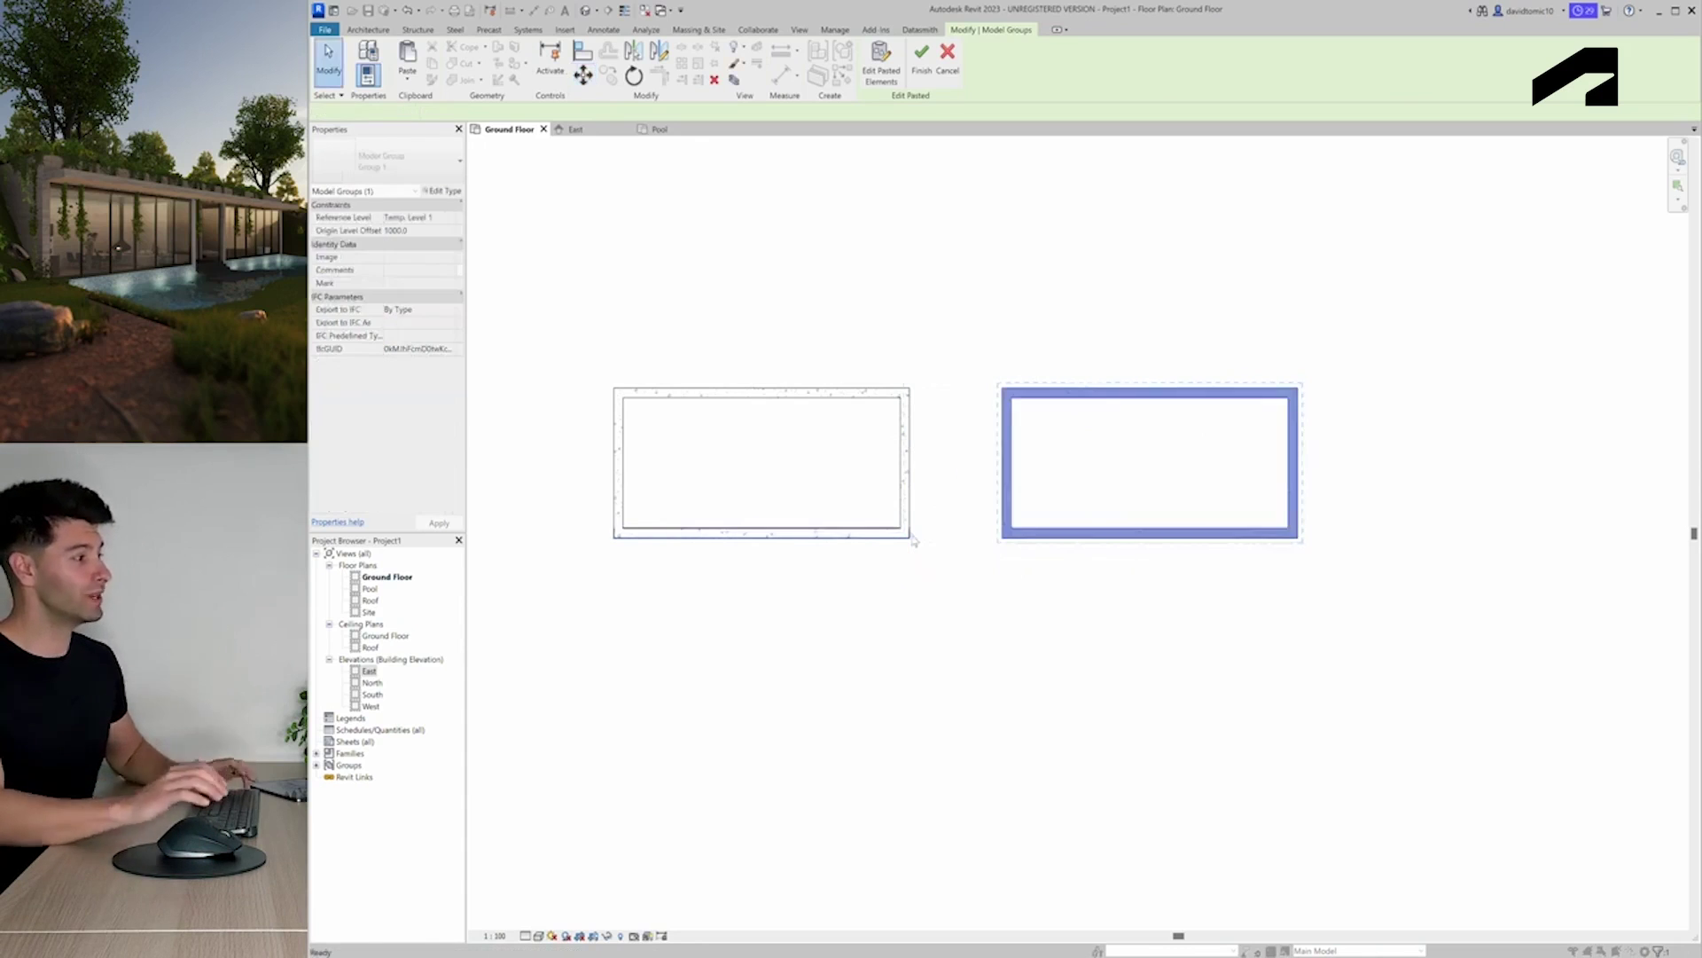
{"action": "key", "text": "Escape"}
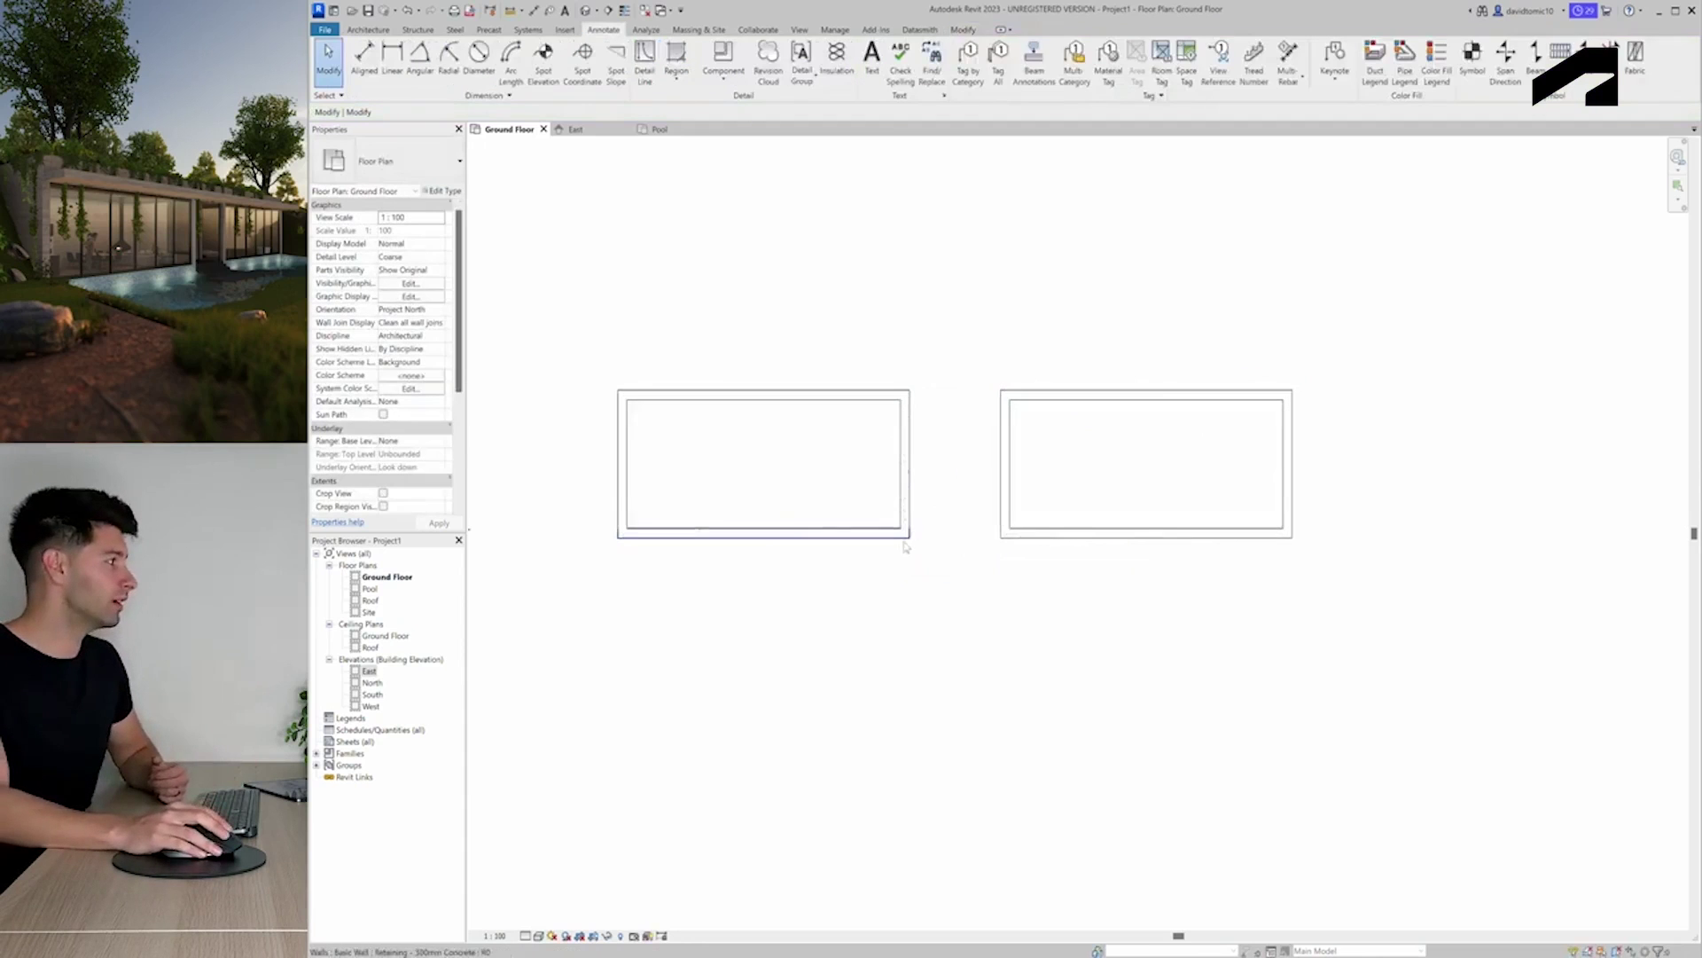
Create a straight 1000 mm wide stair between the wall rectangles, from Ground Floor to Roof, with a short lower flight, a landing and a long upper flight
{"action": "middle_click_drag", "start_coordinate": [906, 542], "coordinate": [985, 557]}
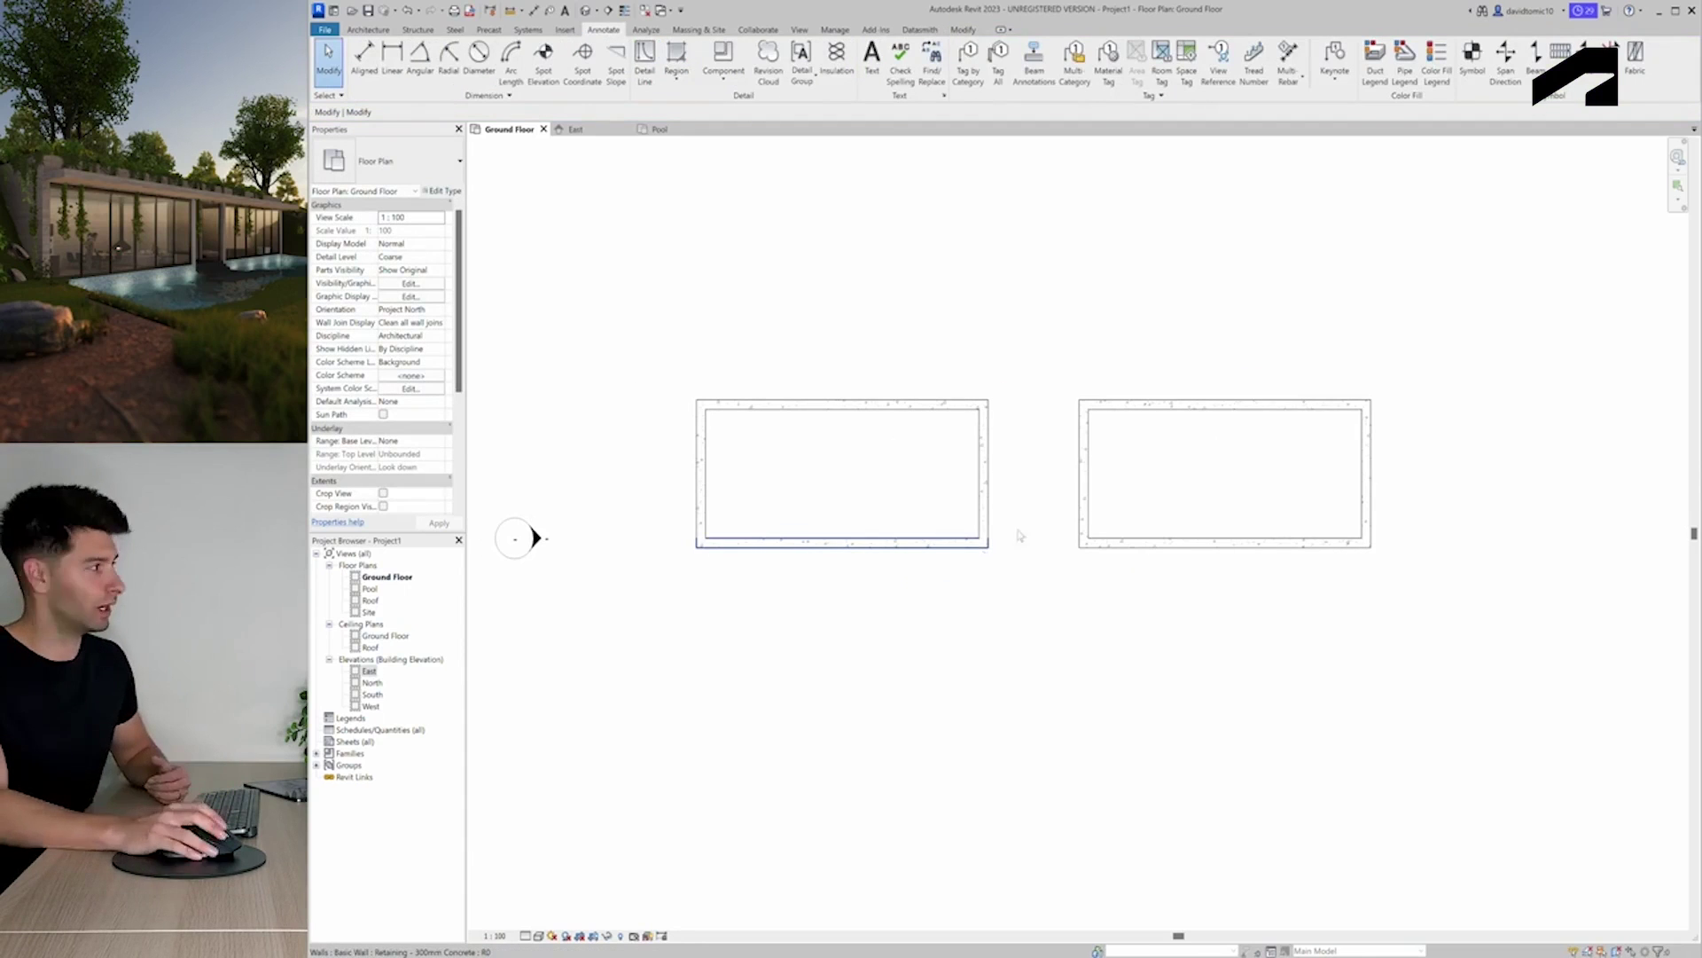
{"action": "left_click", "coordinate": [368, 30]}
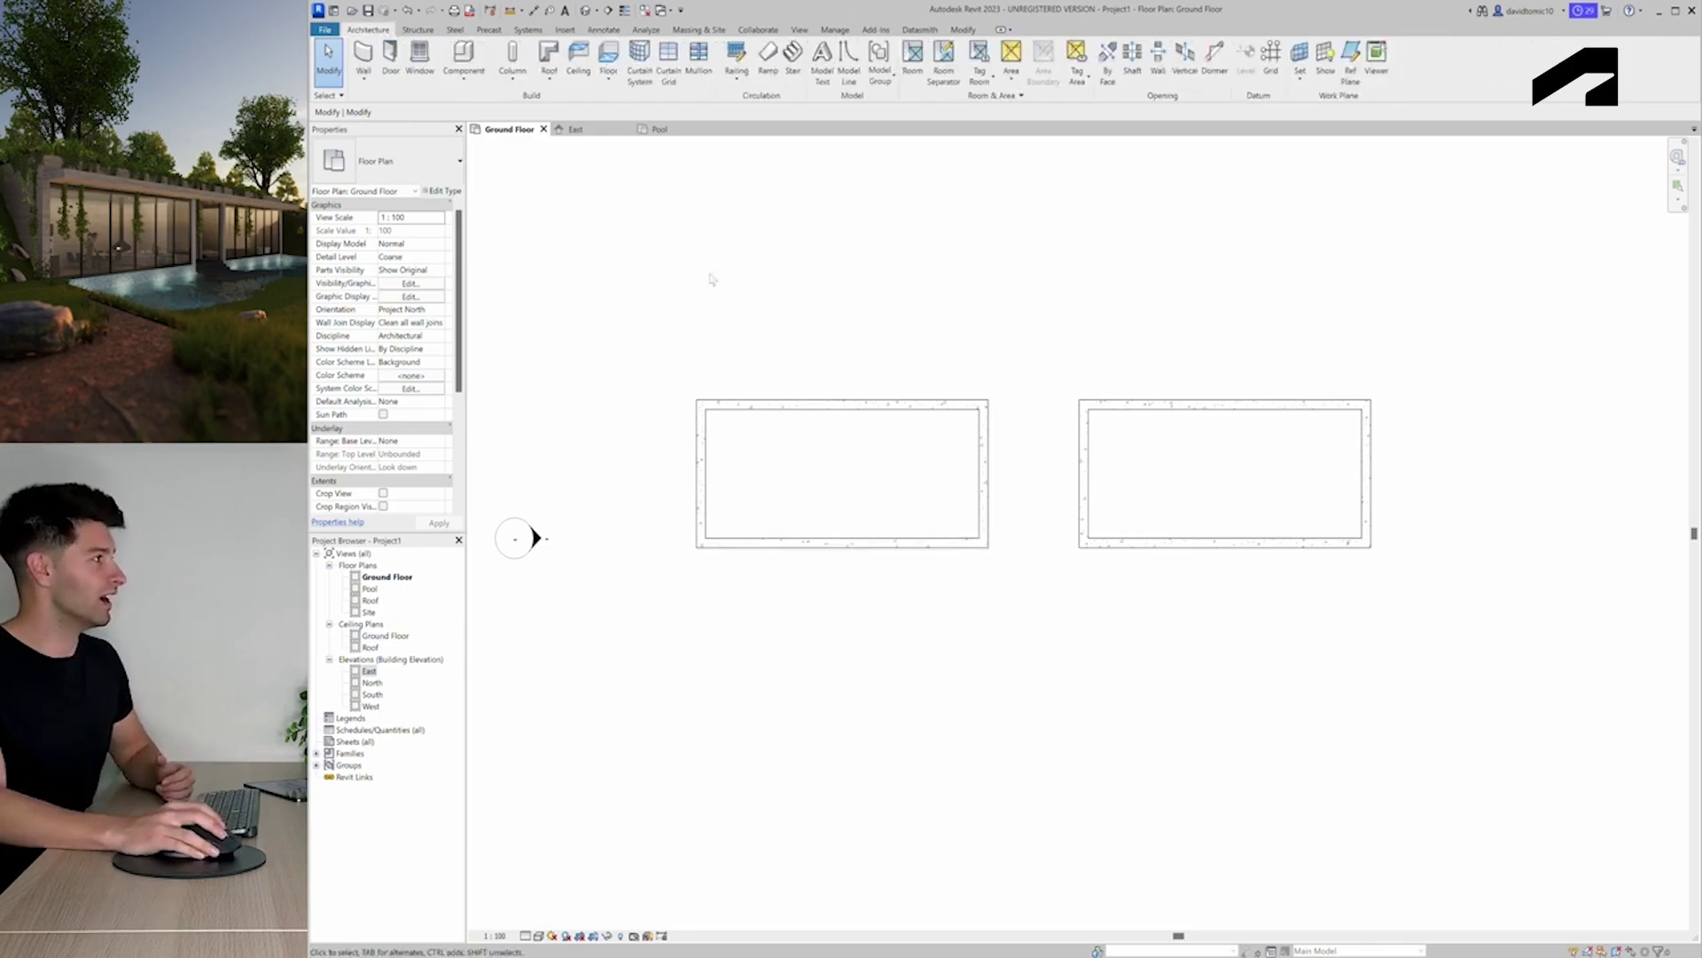
{"action": "left_click", "coordinate": [793, 55]}
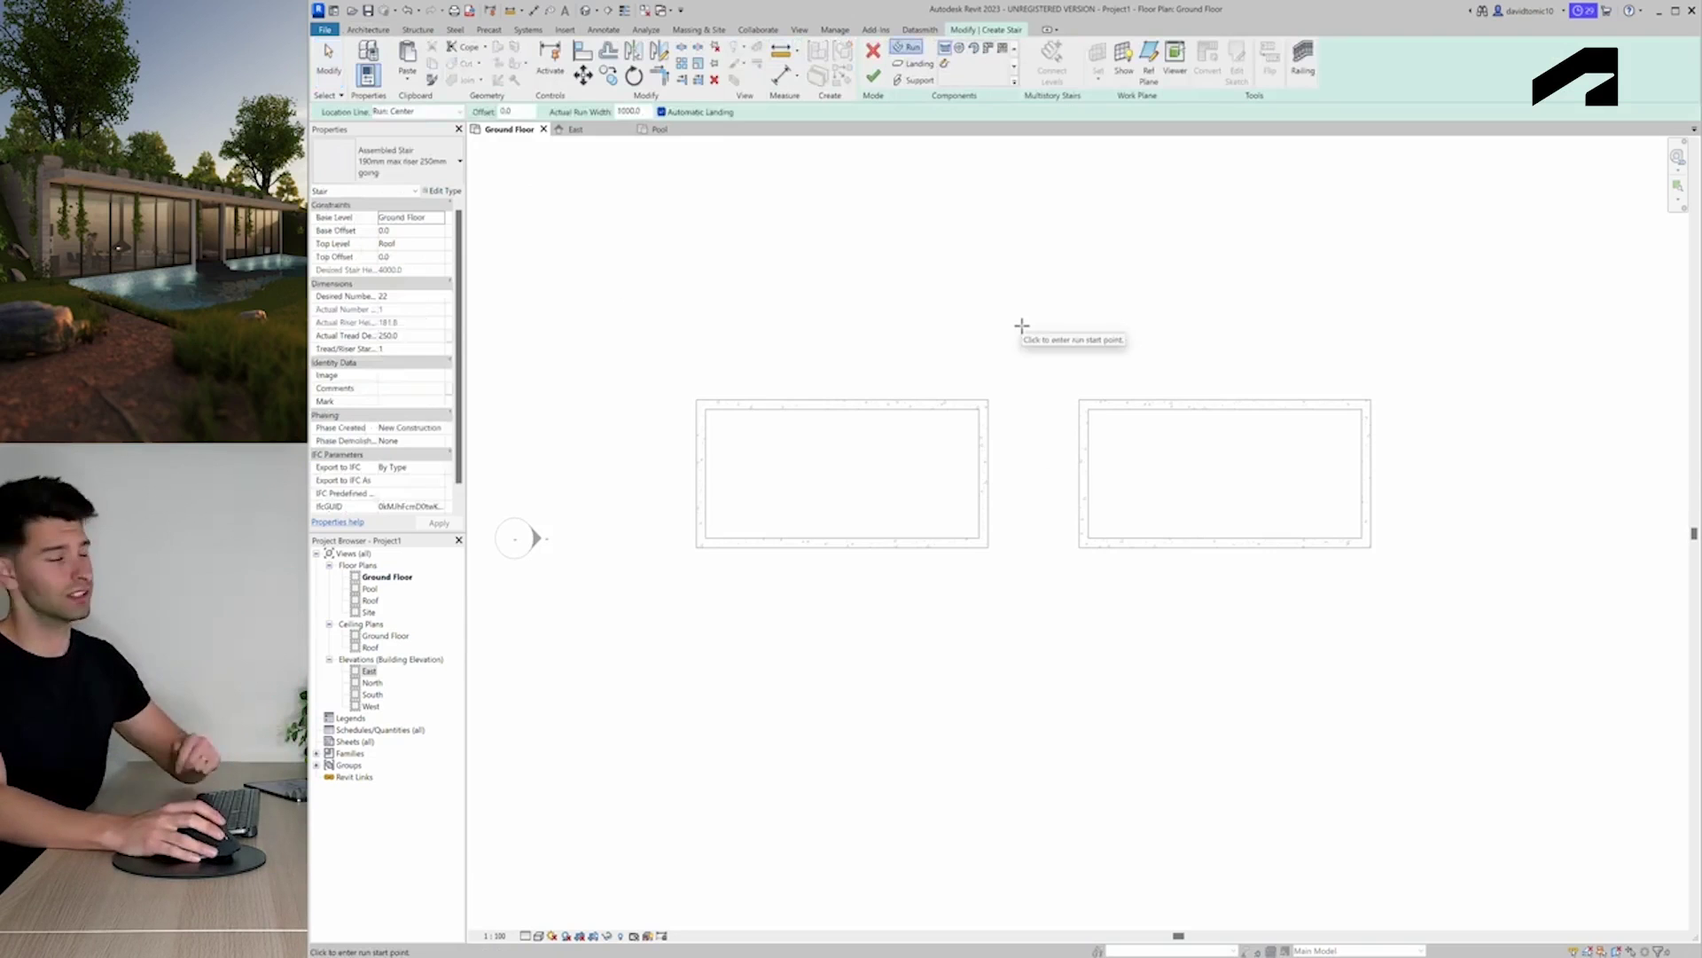
{"action": "left_click", "coordinate": [1026, 327]}
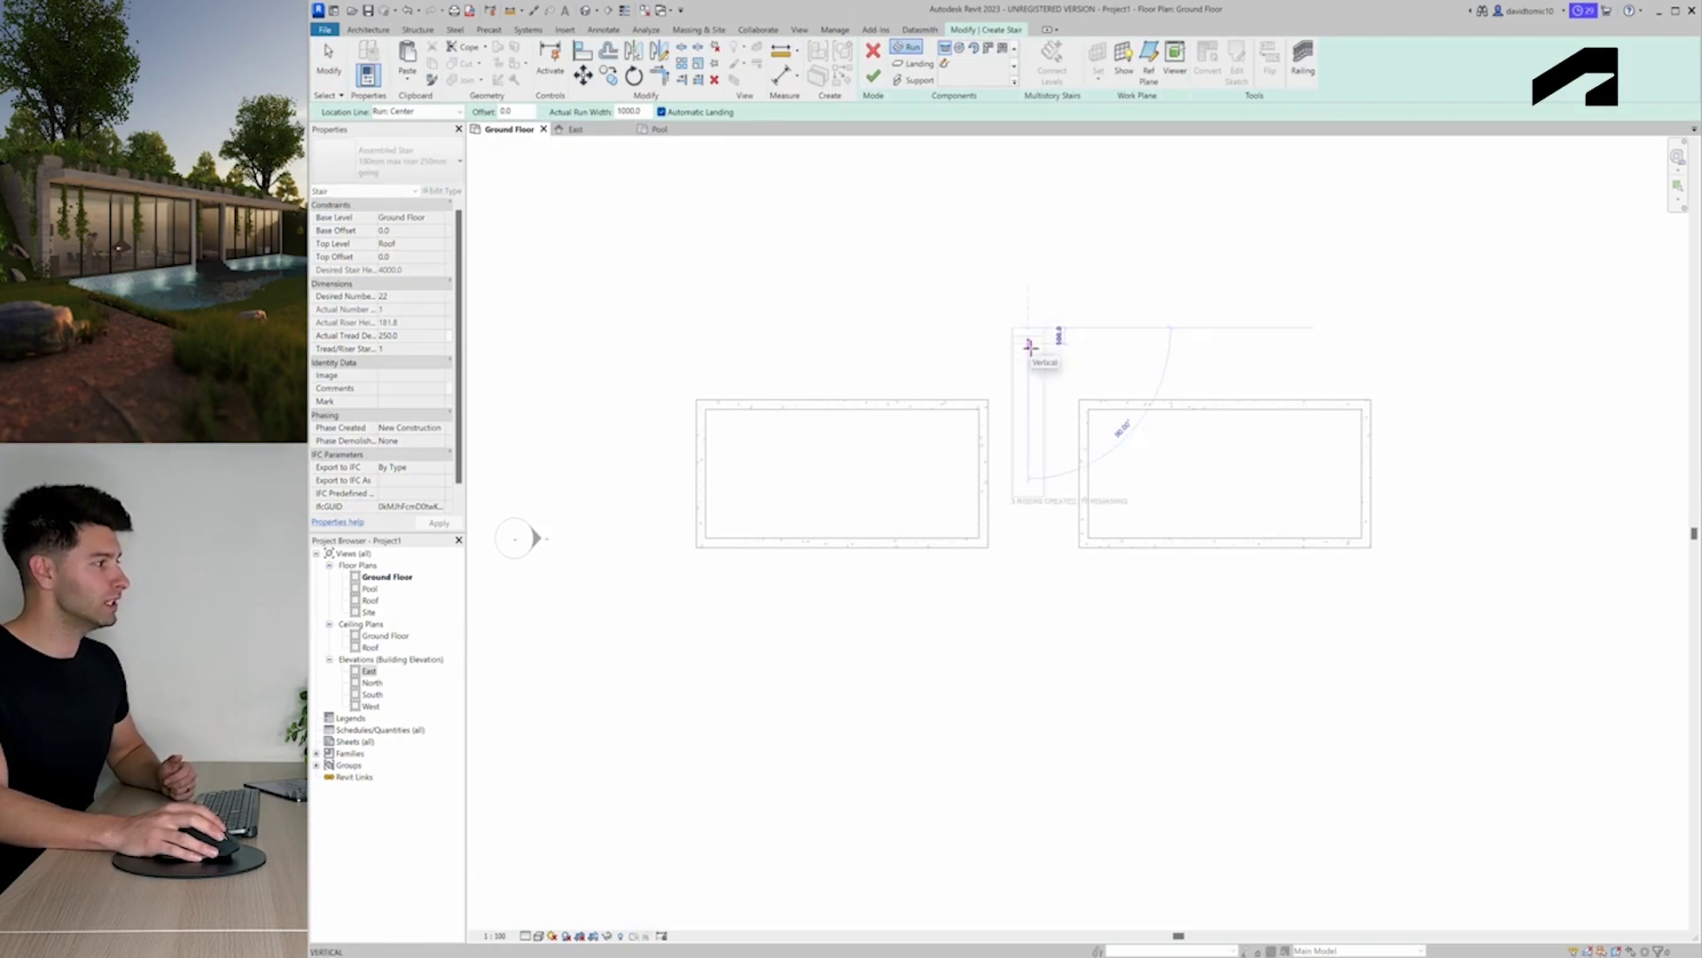
{"action": "left_click", "coordinate": [1031, 345]}
{"action": "left_click", "coordinate": [1031, 388]}
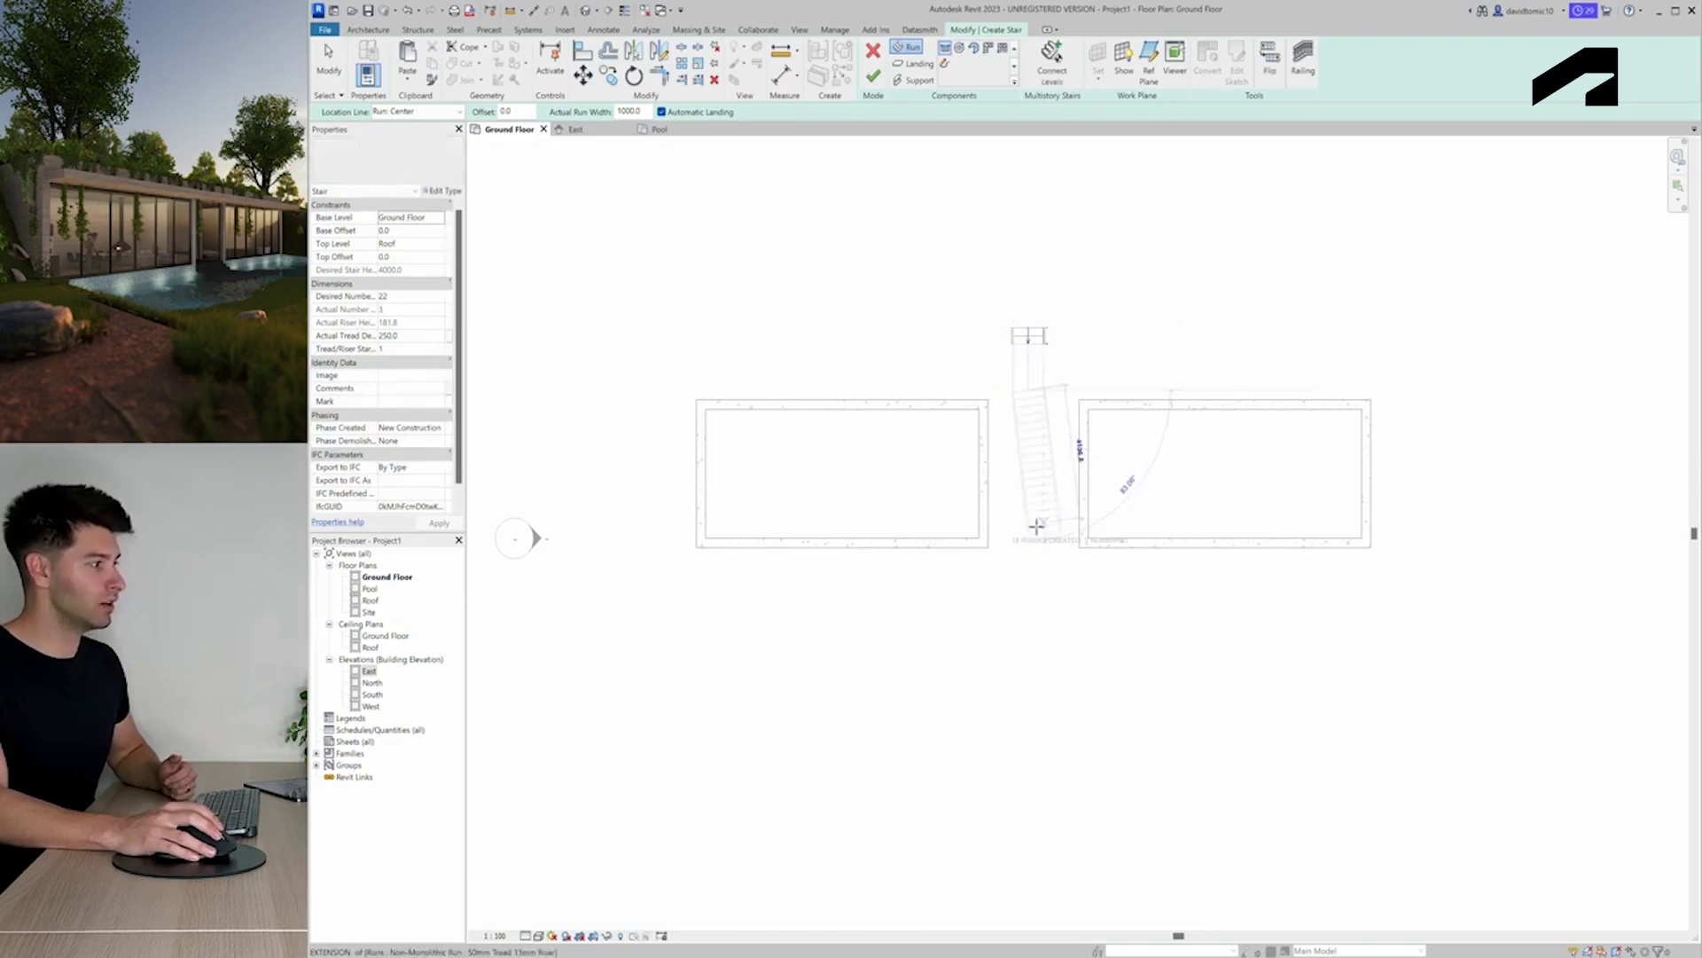
{"action": "left_click", "coordinate": [1030, 581]}
{"action": "key", "text": "Escape"}
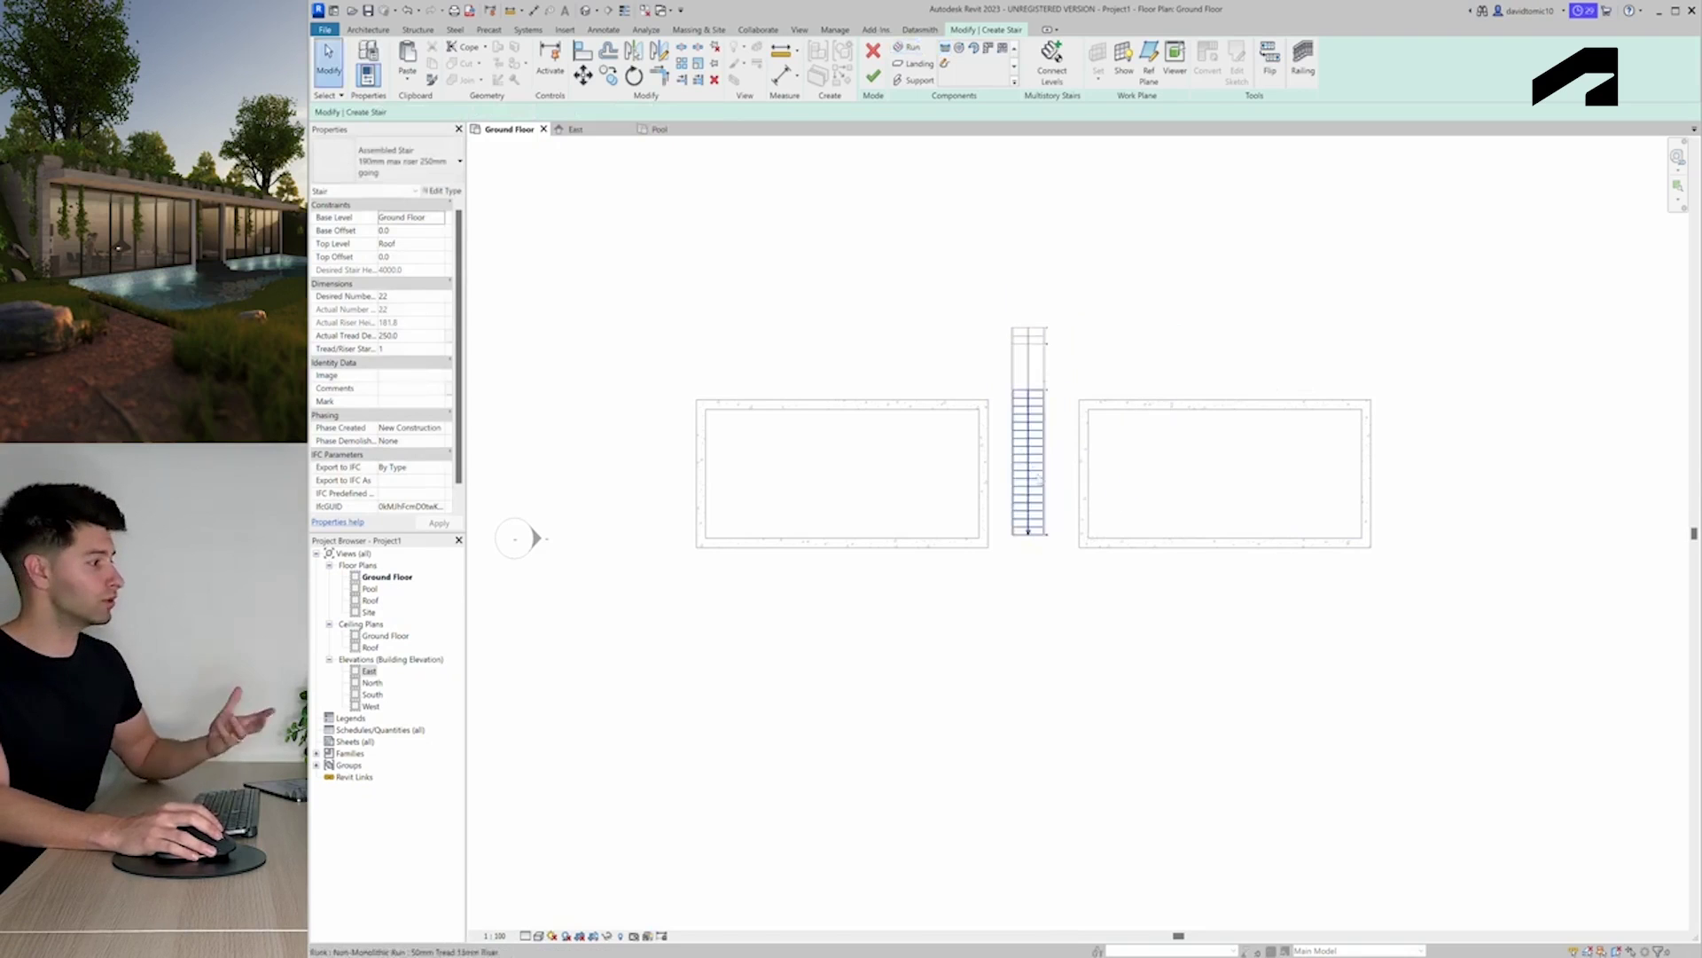
{"action": "scroll", "coordinate": [1026, 550], "scroll_direction": "up", "scroll_amount": 3}
{"action": "scroll", "coordinate": [975, 497], "scroll_direction": "up", "scroll_amount": 2}
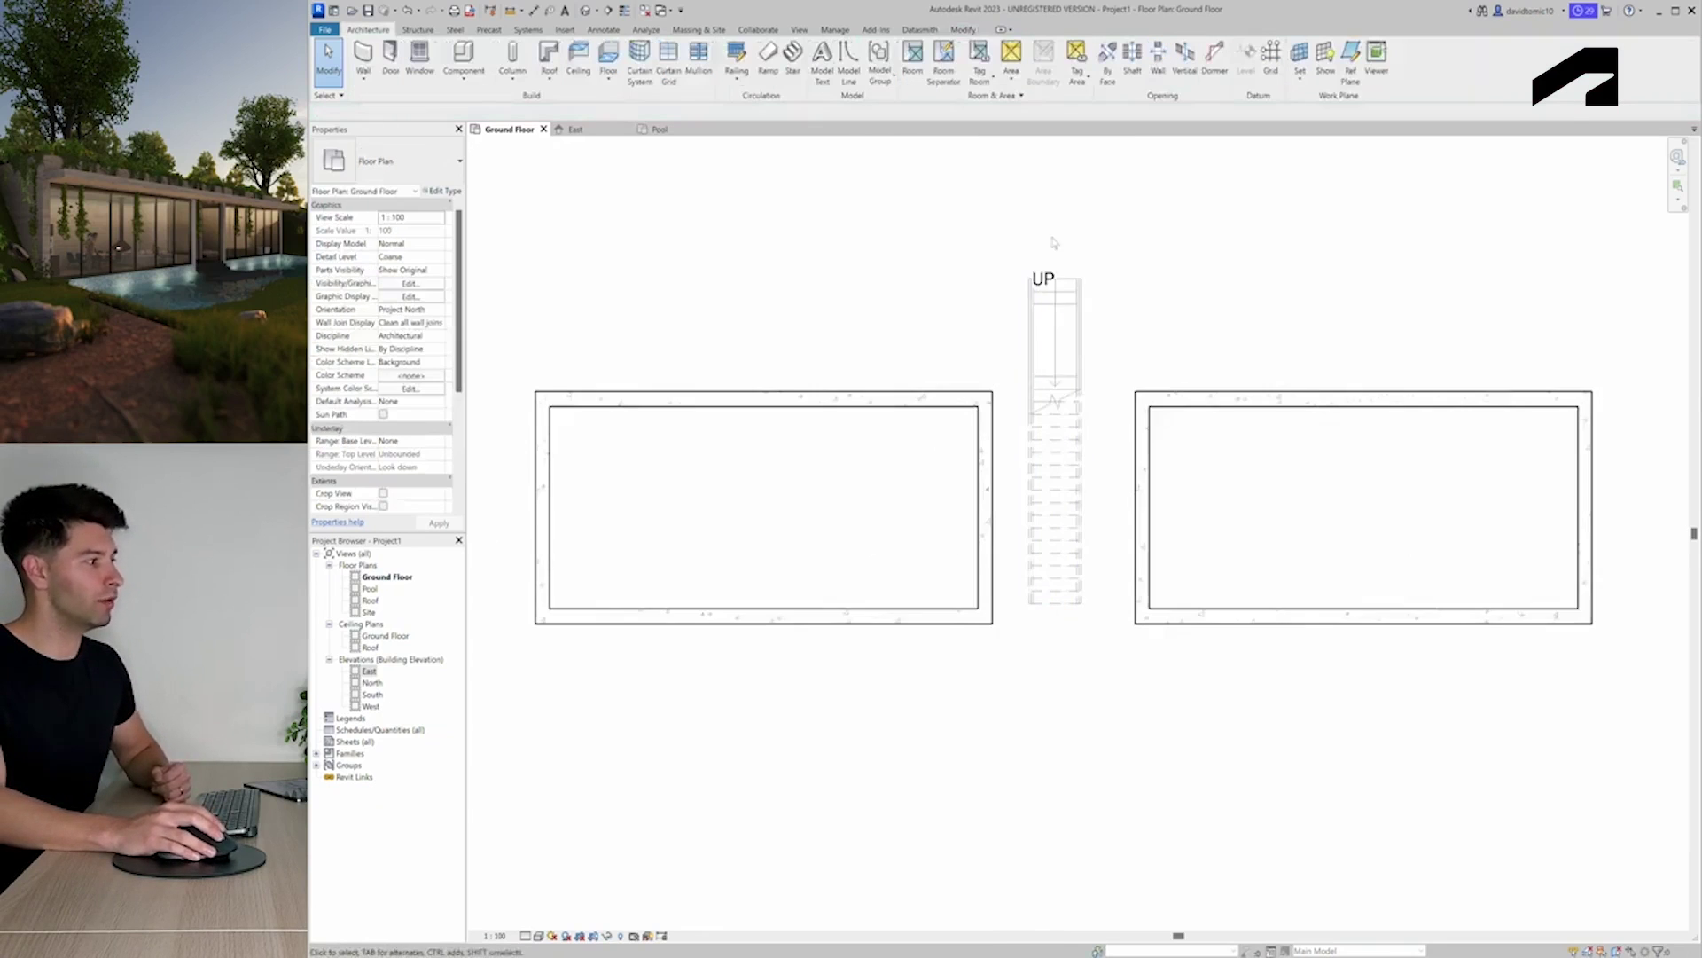
Move the stair so the near corner of its landing meets the upper inner-gap corner of the original wall rectangle
{"action": "scroll", "coordinate": [1041, 350], "scroll_direction": "up", "scroll_amount": 1}
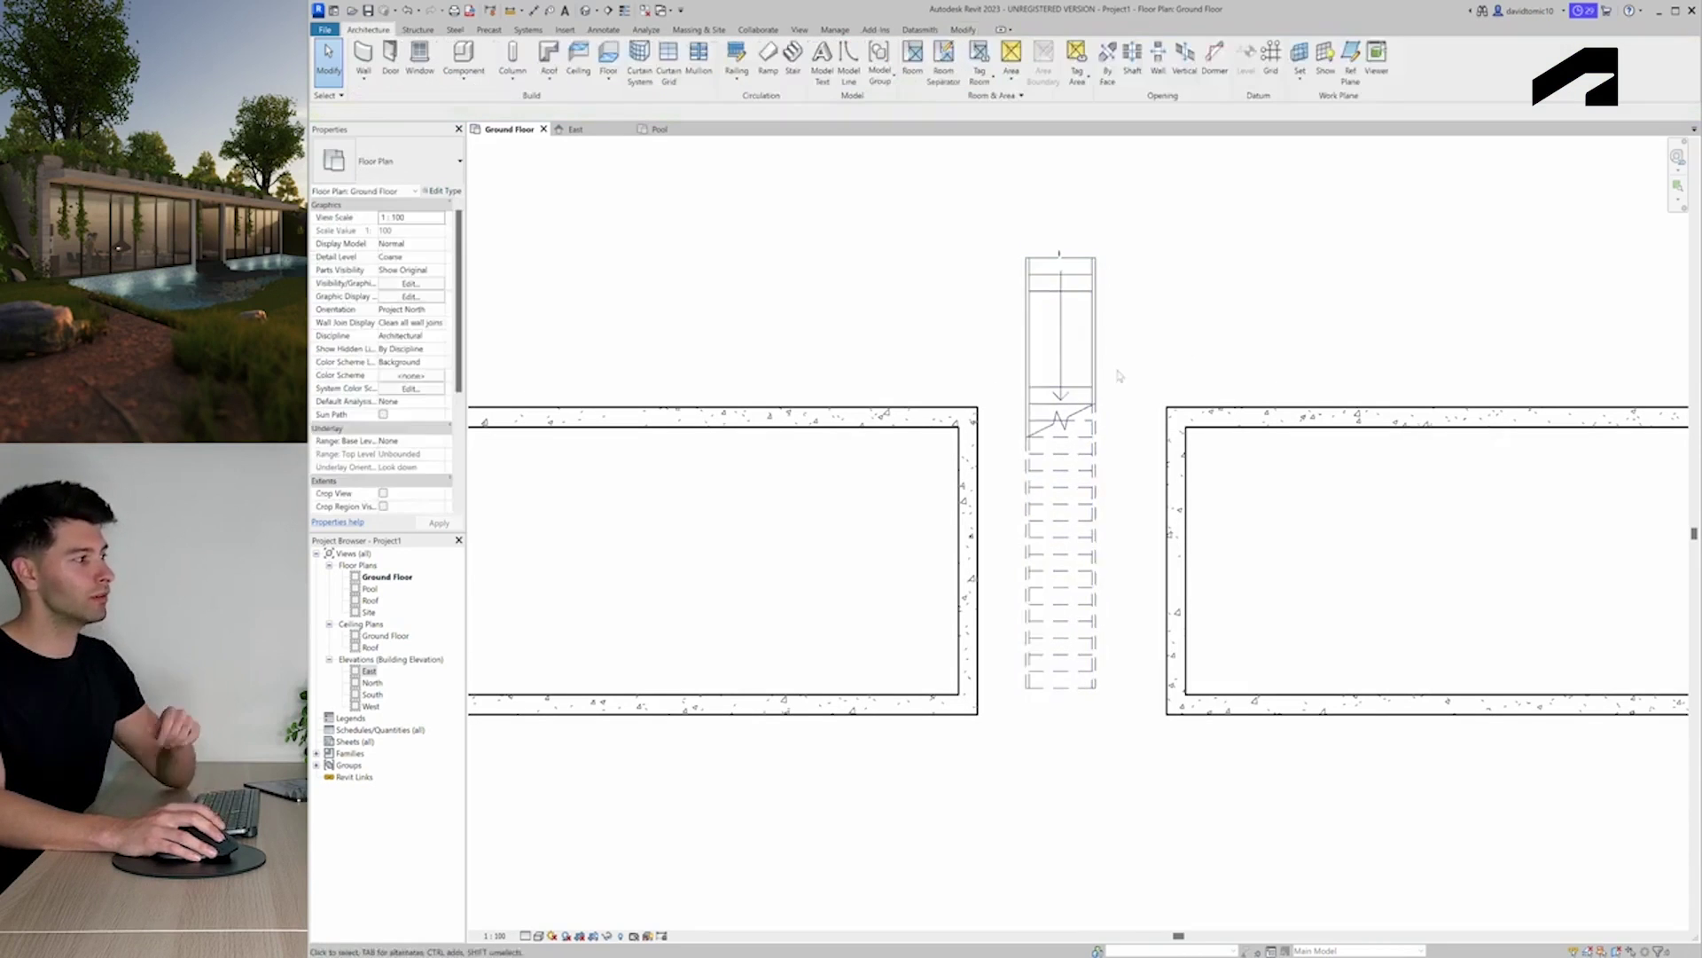
{"action": "left_click", "coordinate": [1031, 266]}
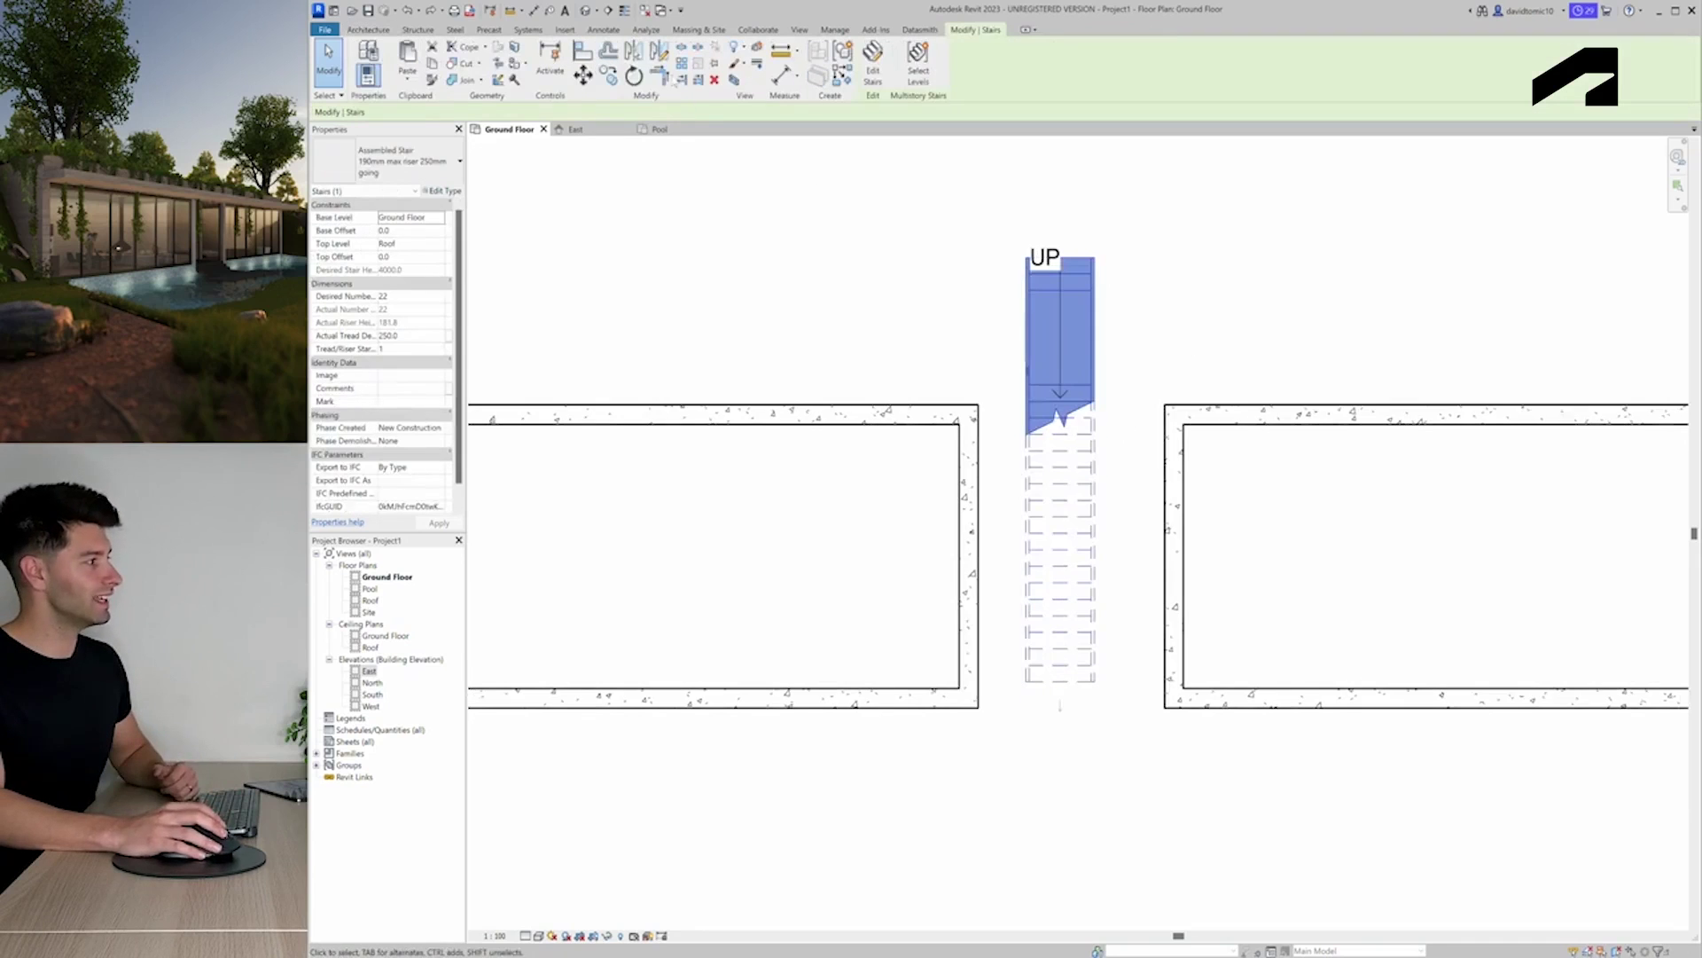
{"action": "left_click", "coordinate": [582, 77]}
{"action": "scroll", "coordinate": [949, 292], "scroll_direction": "up", "scroll_amount": 2}
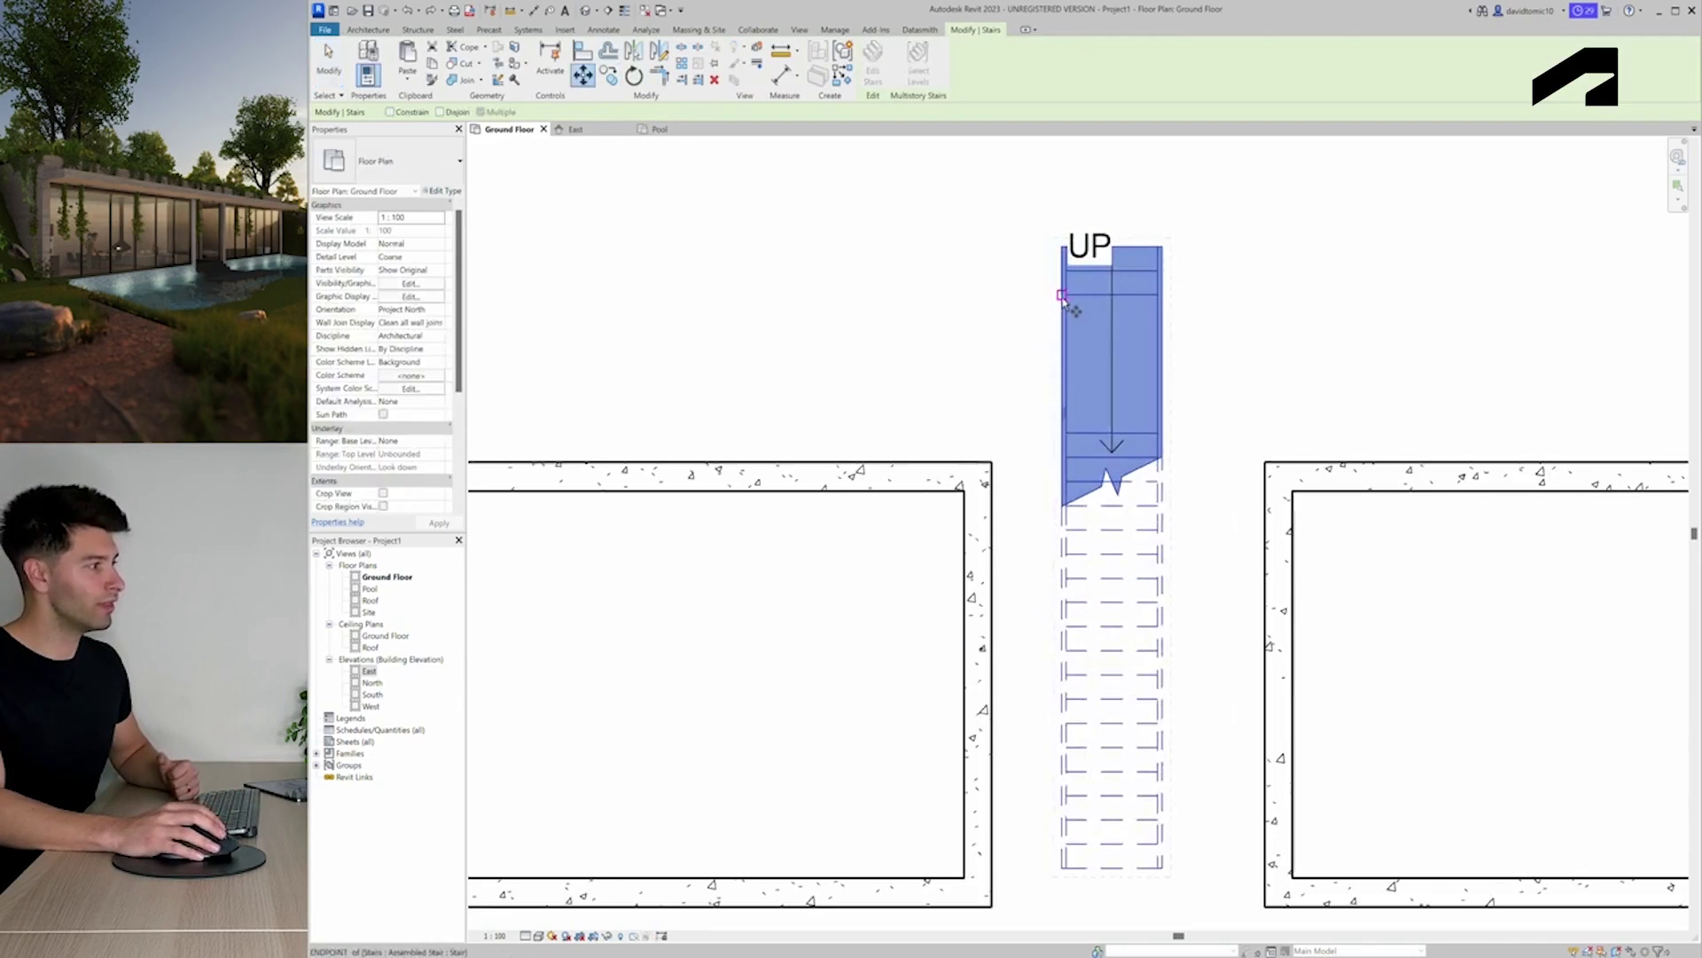
{"action": "left_click", "coordinate": [1065, 301]}
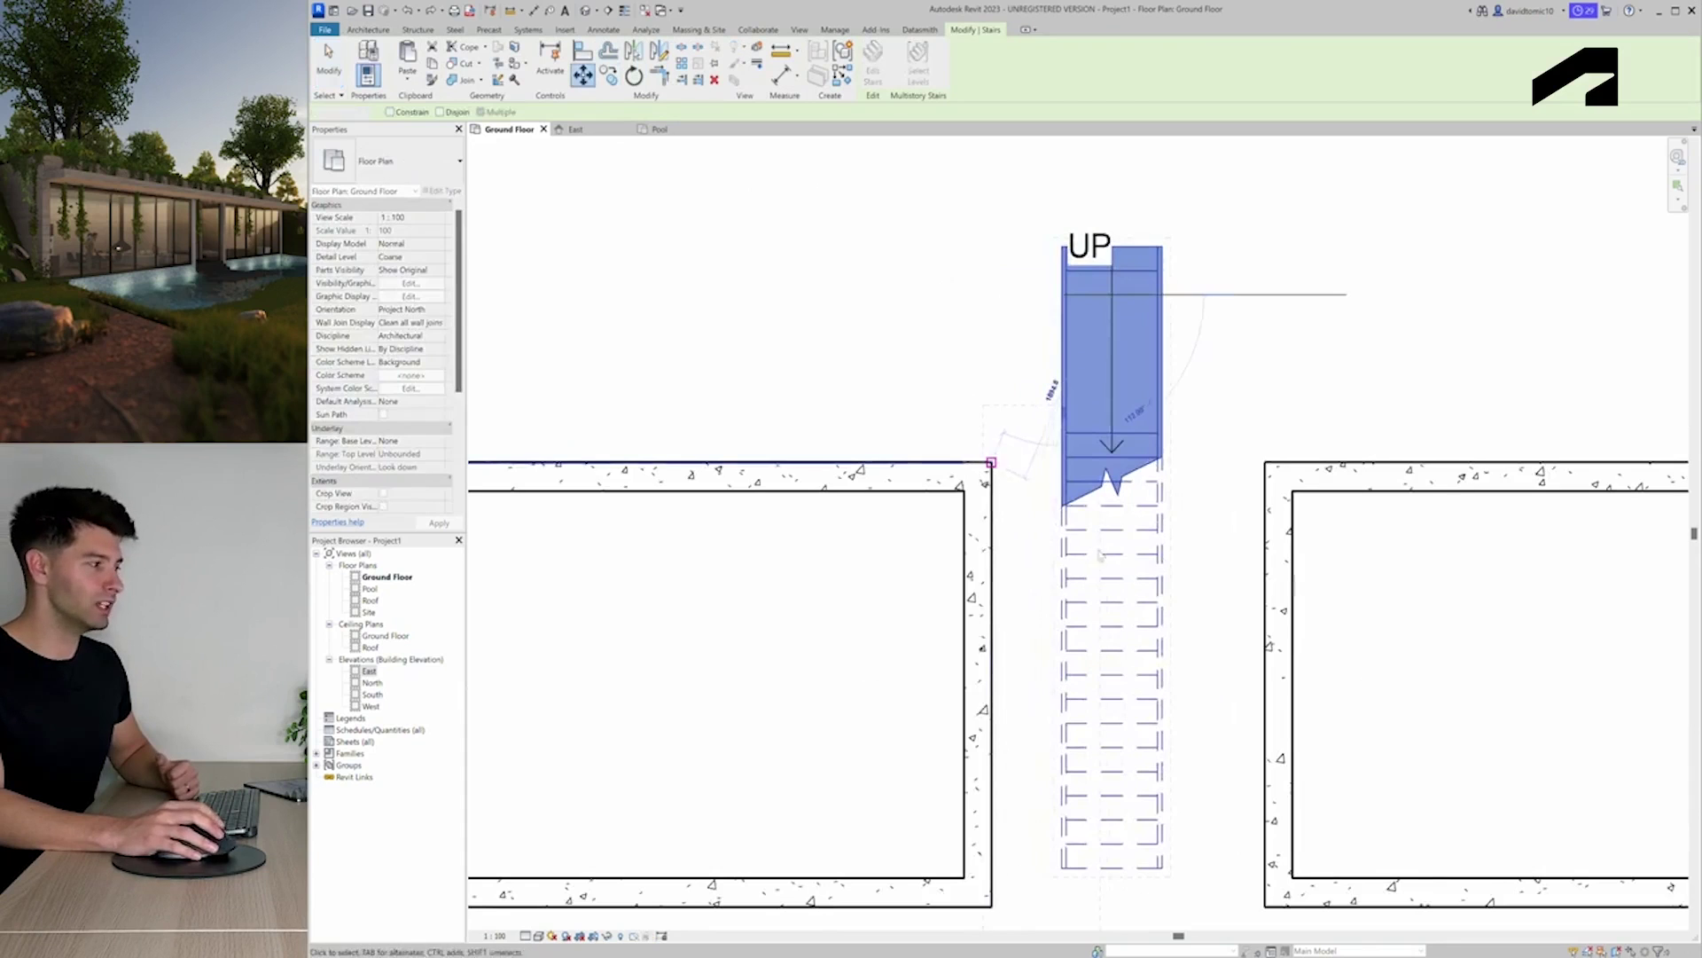
{"action": "left_click", "coordinate": [991, 462]}
{"action": "scroll", "coordinate": [1054, 292], "scroll_direction": "down", "scroll_amount": 2}
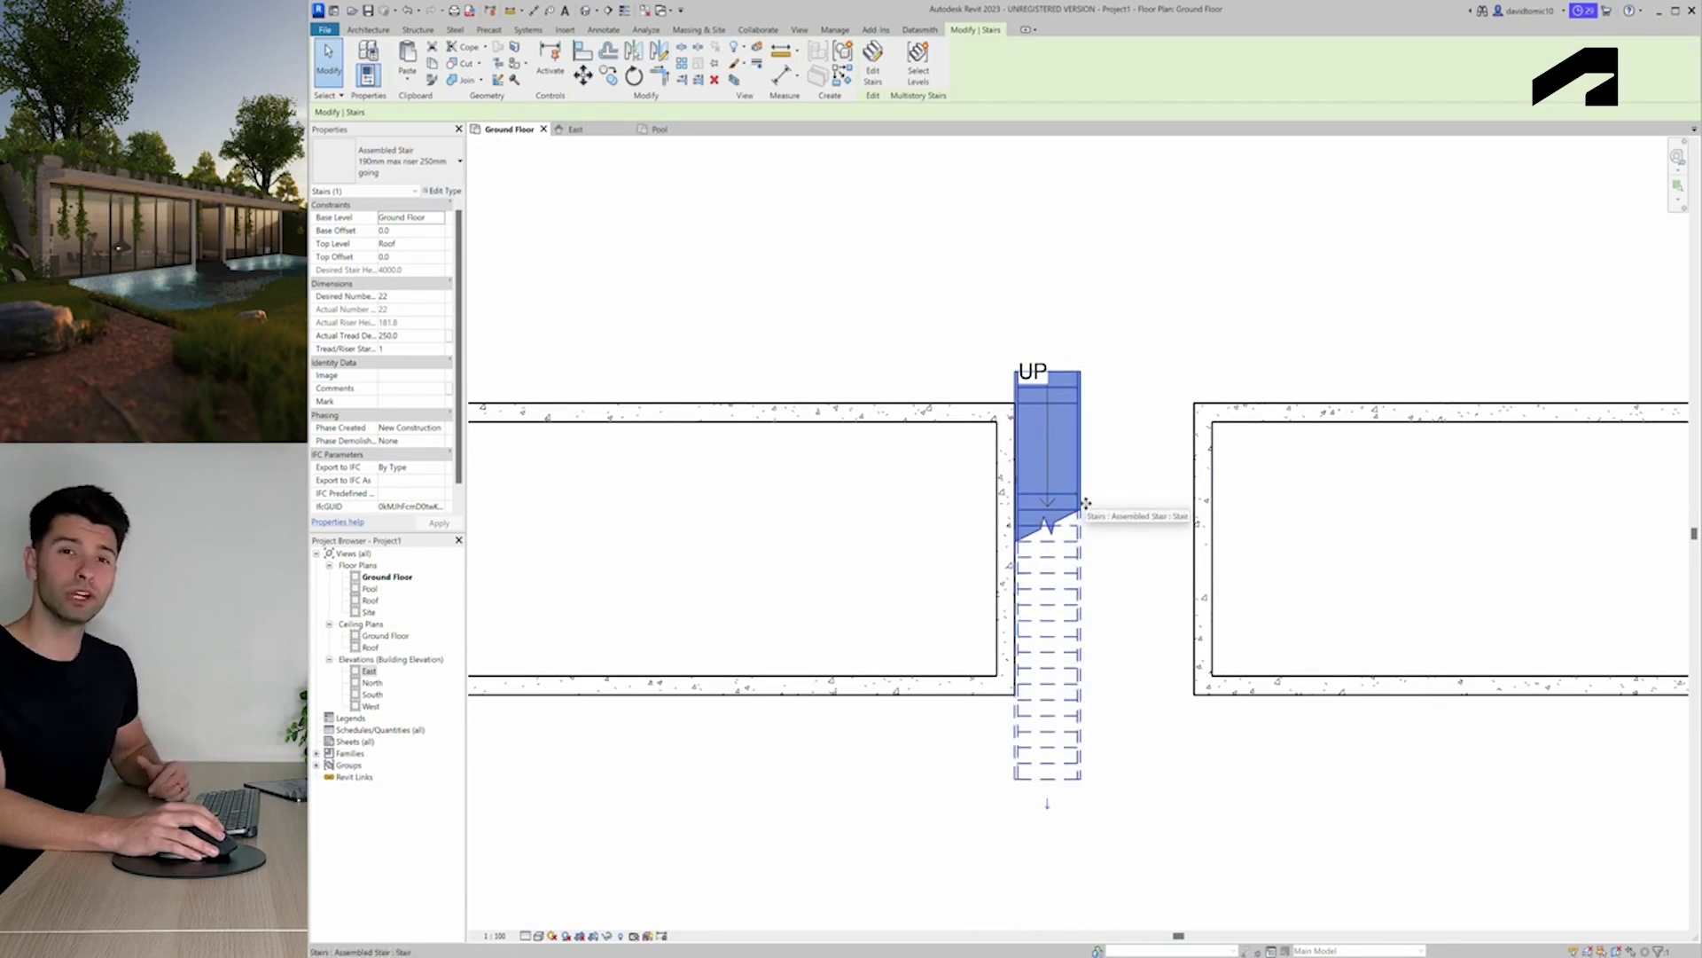
Edit the stair and widen both flights to about 2950 mm so they span the gap between the wall rectangles
{"action": "double_click", "coordinate": [1115, 575]}
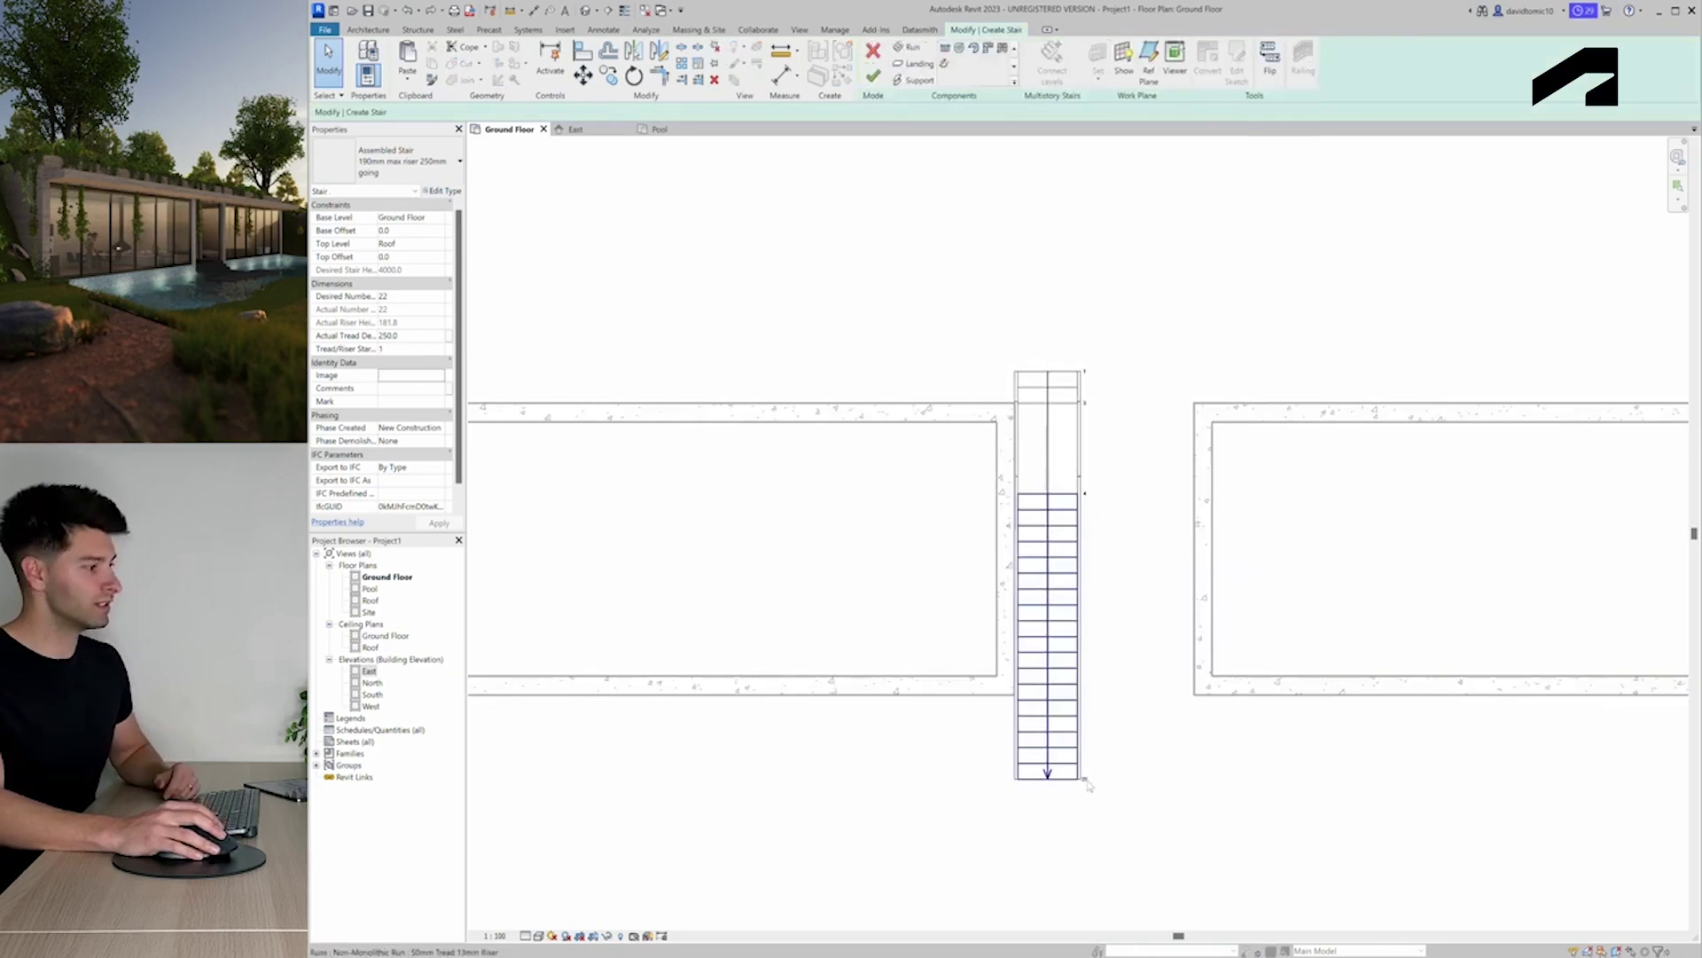
{"action": "left_click_drag", "start_coordinate": [1136, 636], "coordinate": [1195, 632]}
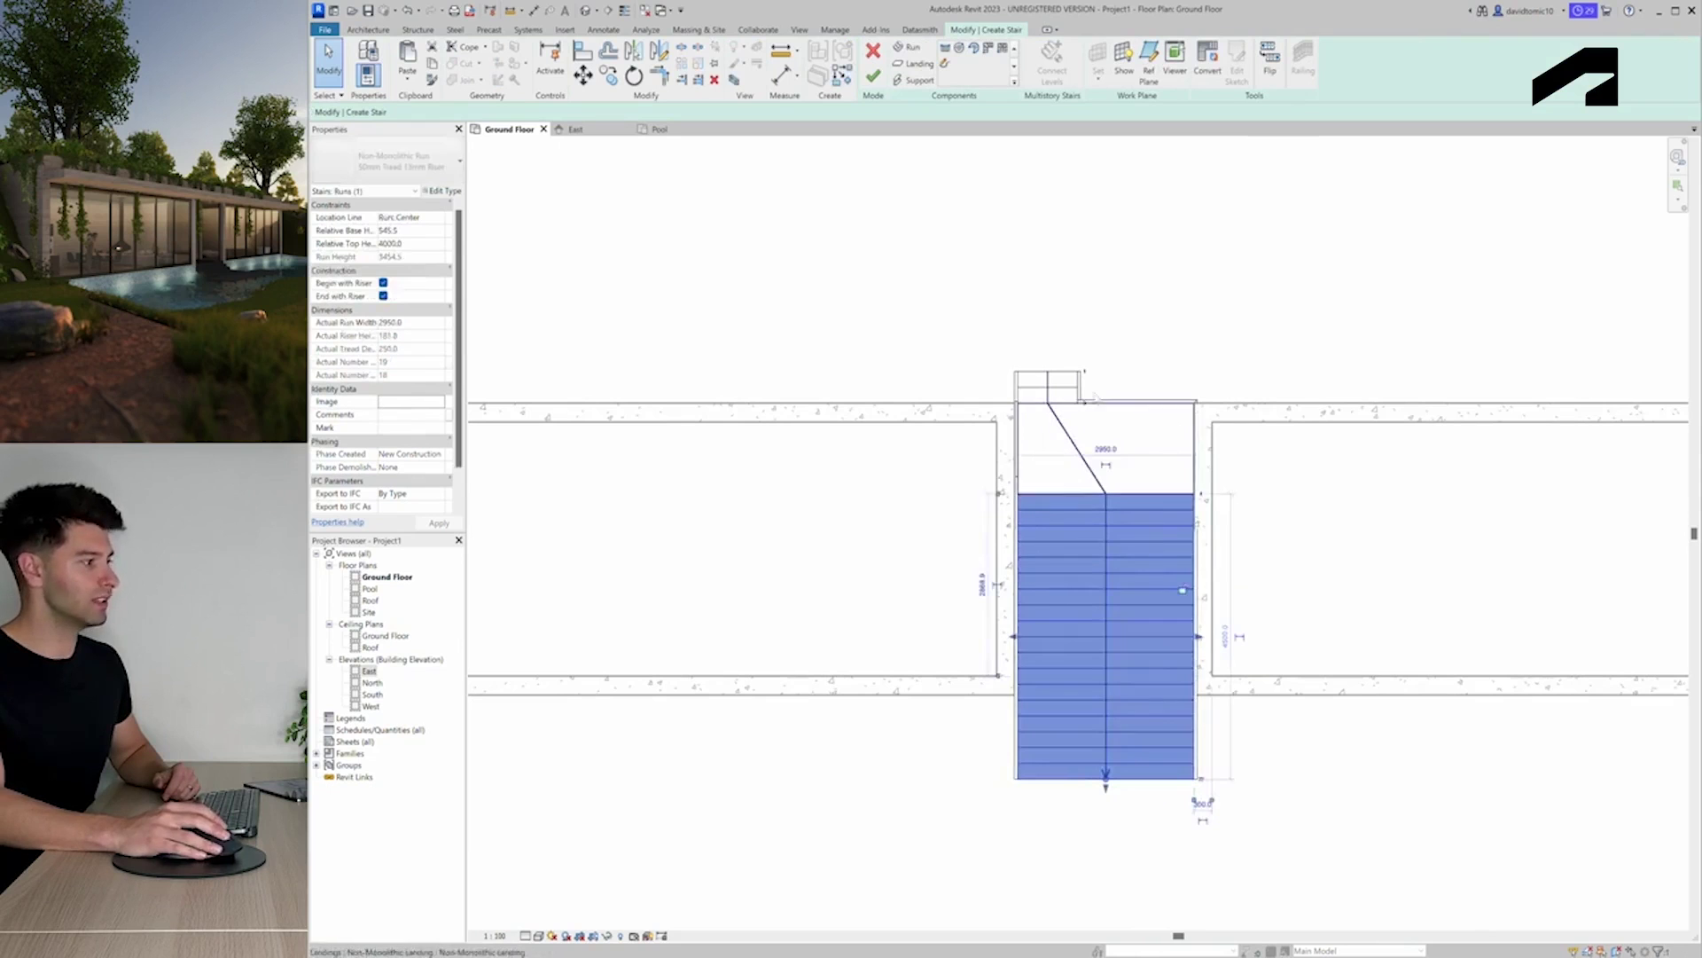
{"action": "left_click", "coordinate": [1083, 372]}
{"action": "left_click_drag", "start_coordinate": [1081, 388], "coordinate": [1199, 394]}
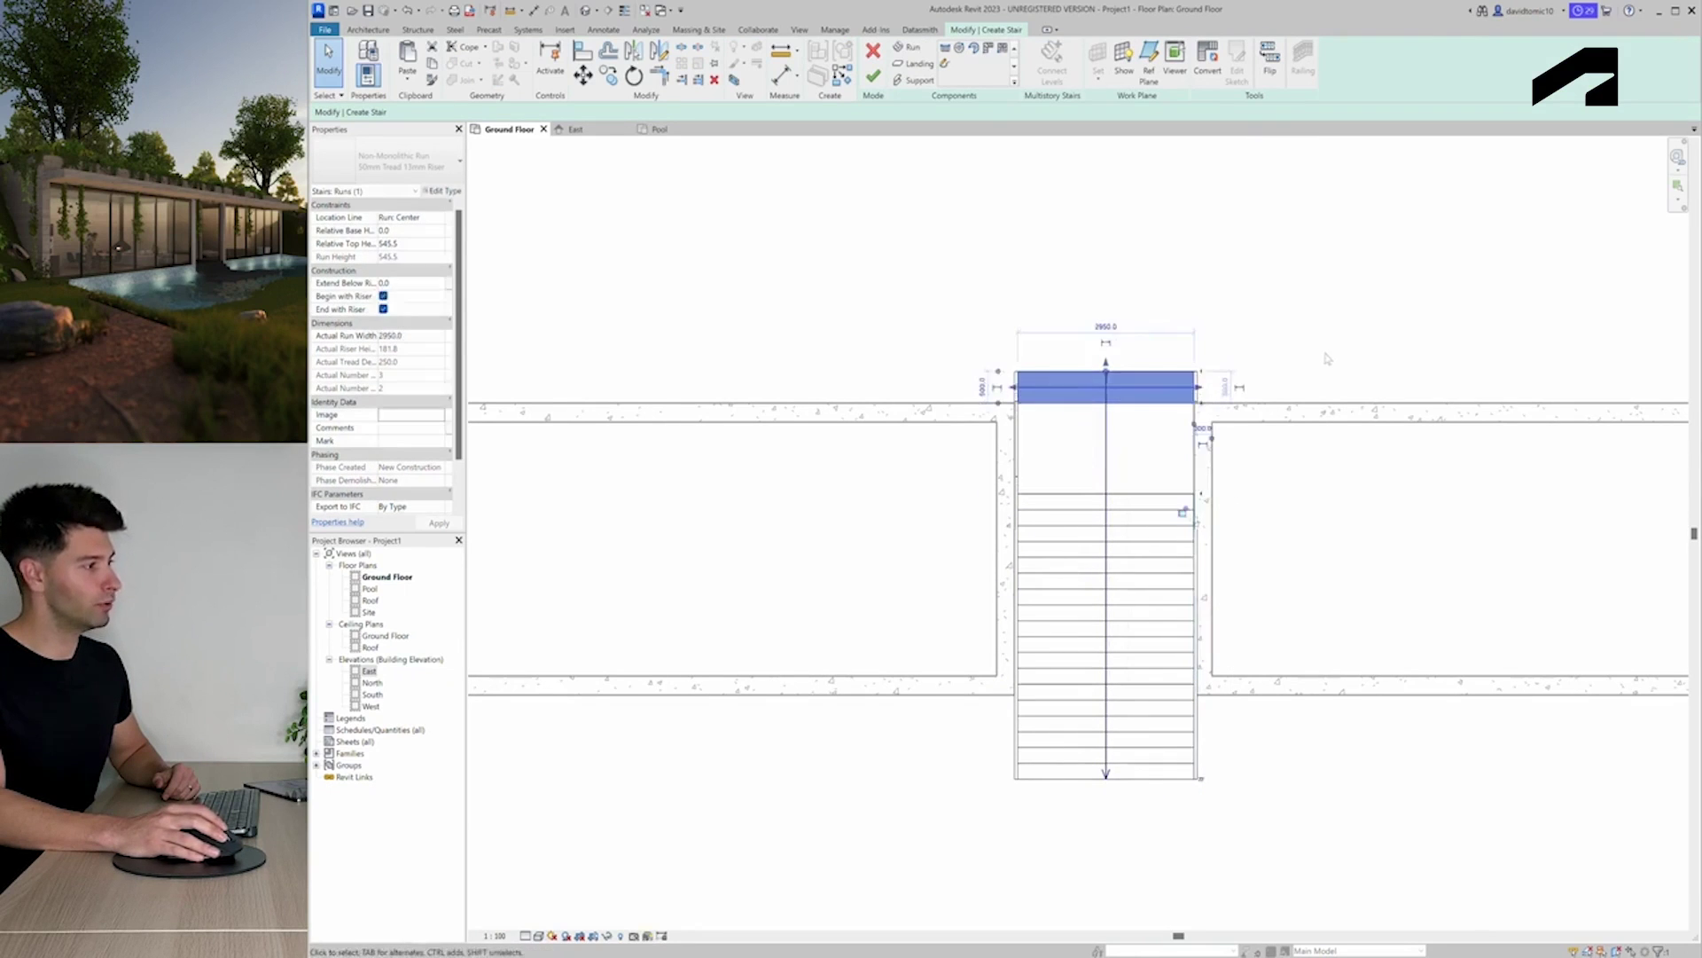
{"action": "left_click", "coordinate": [1140, 796]}
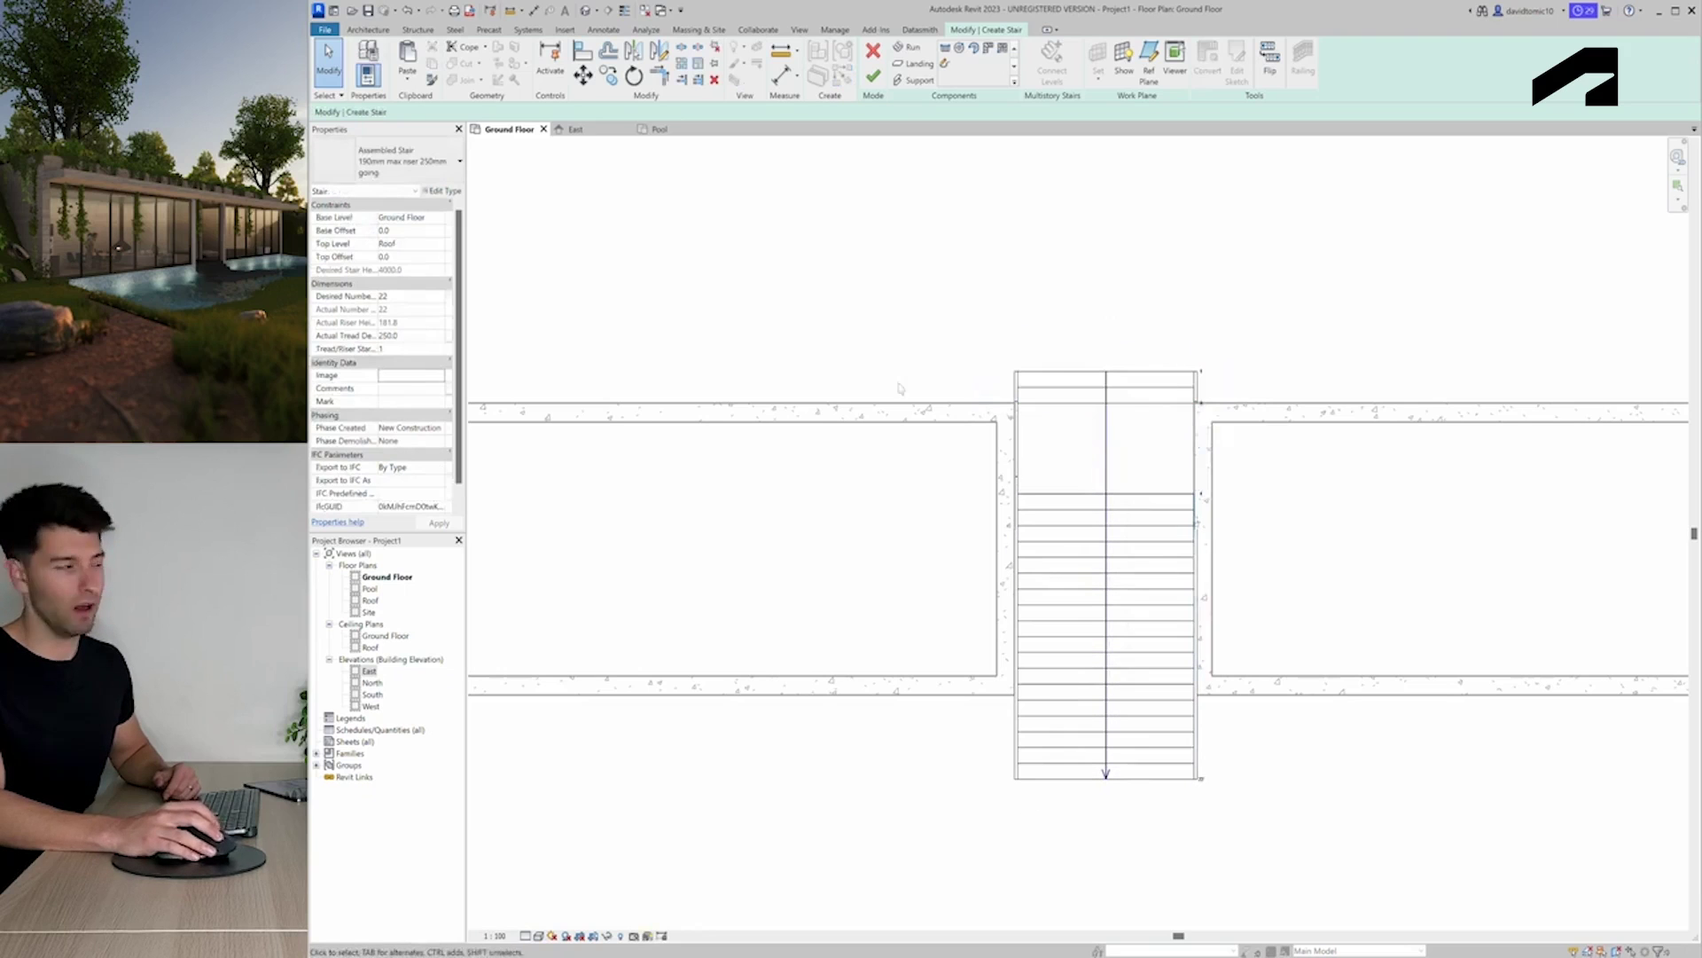
{"action": "left_click", "coordinate": [873, 75]}
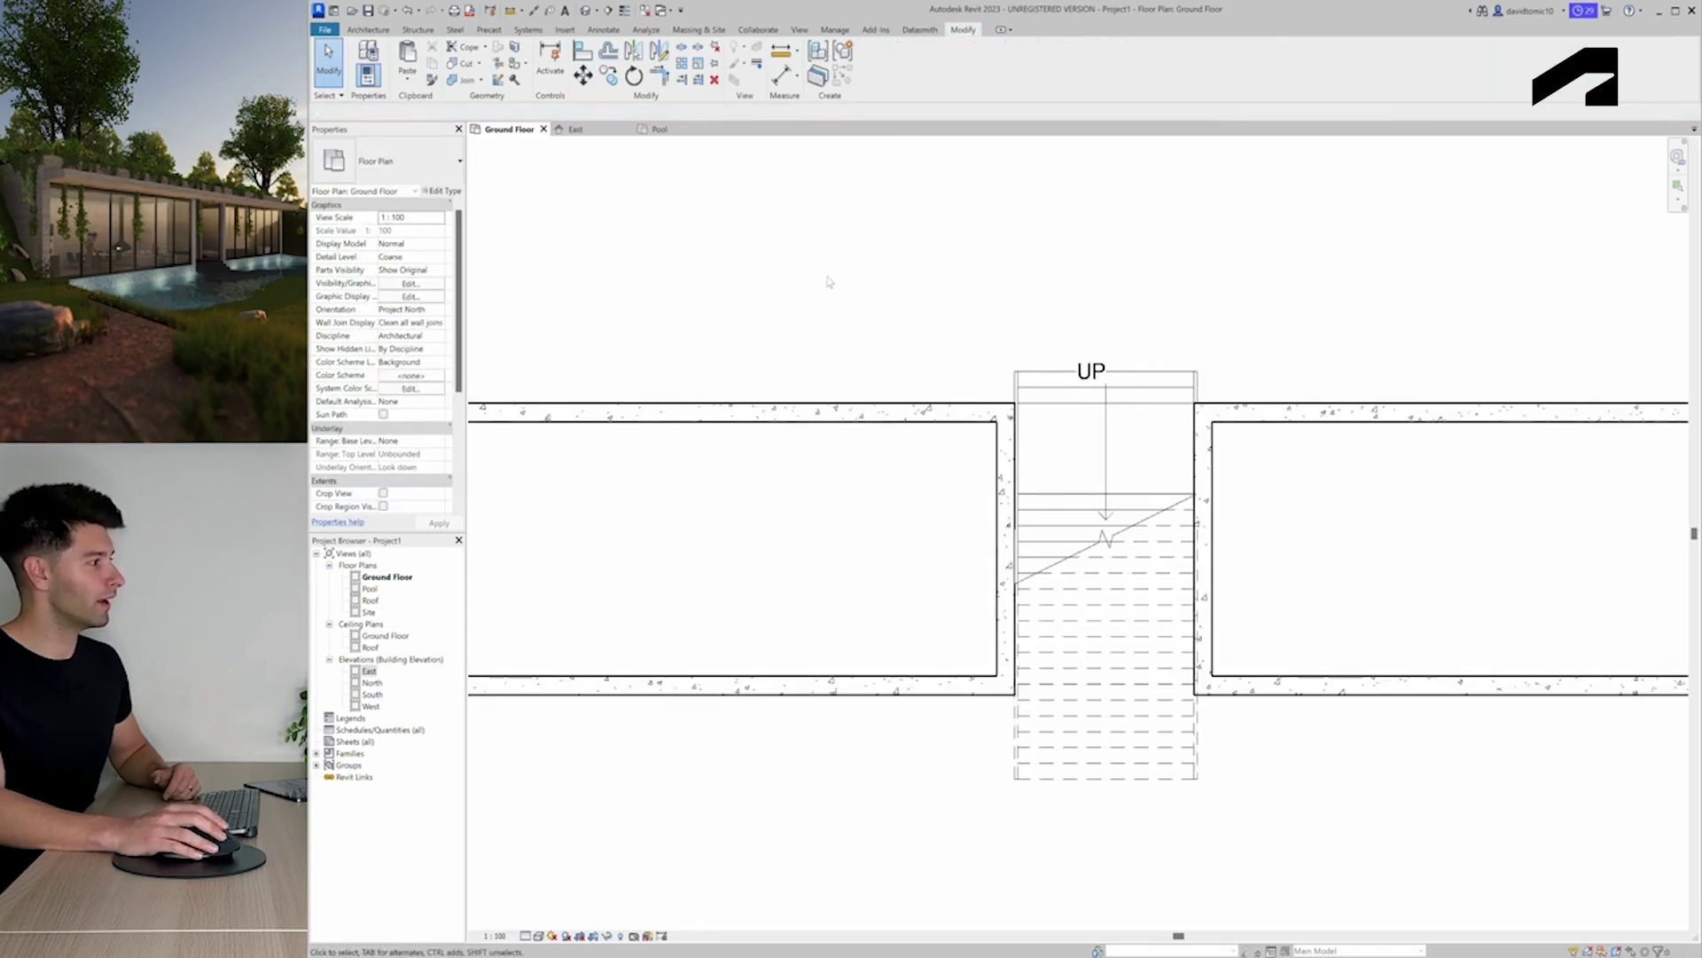
Open the default 3D view and set its visual style to Consistent Colors
{"action": "scroll", "coordinate": [843, 288], "scroll_direction": "down", "scroll_amount": 2}
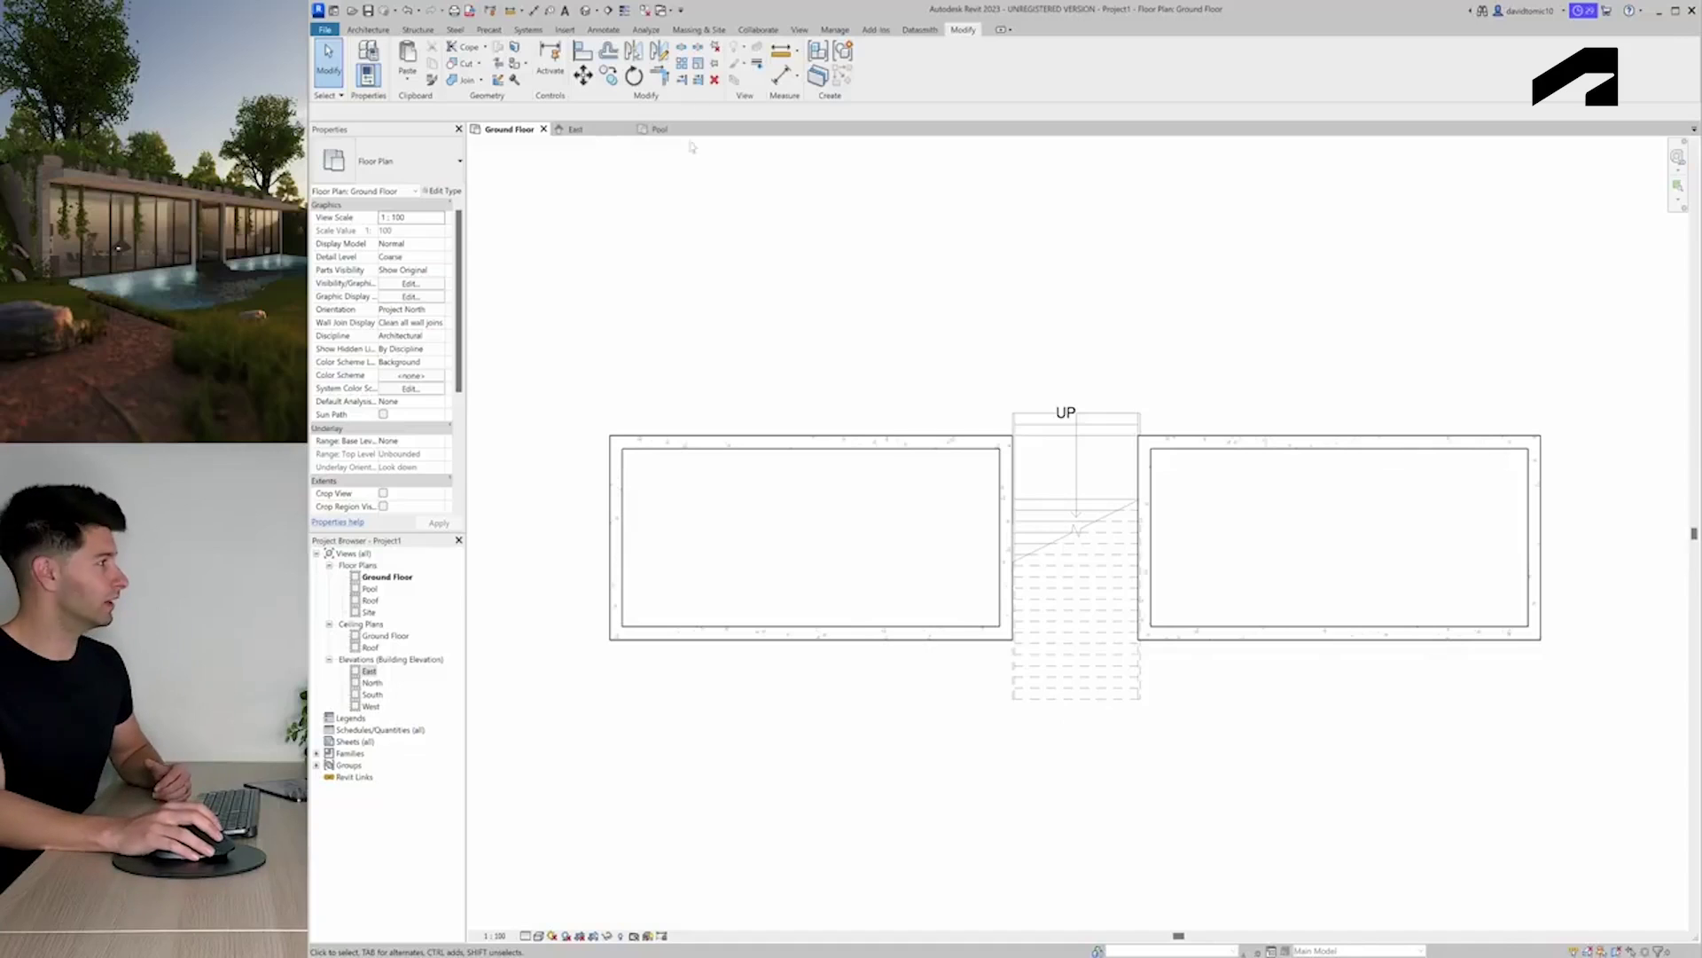
{"action": "left_click", "coordinate": [586, 13]}
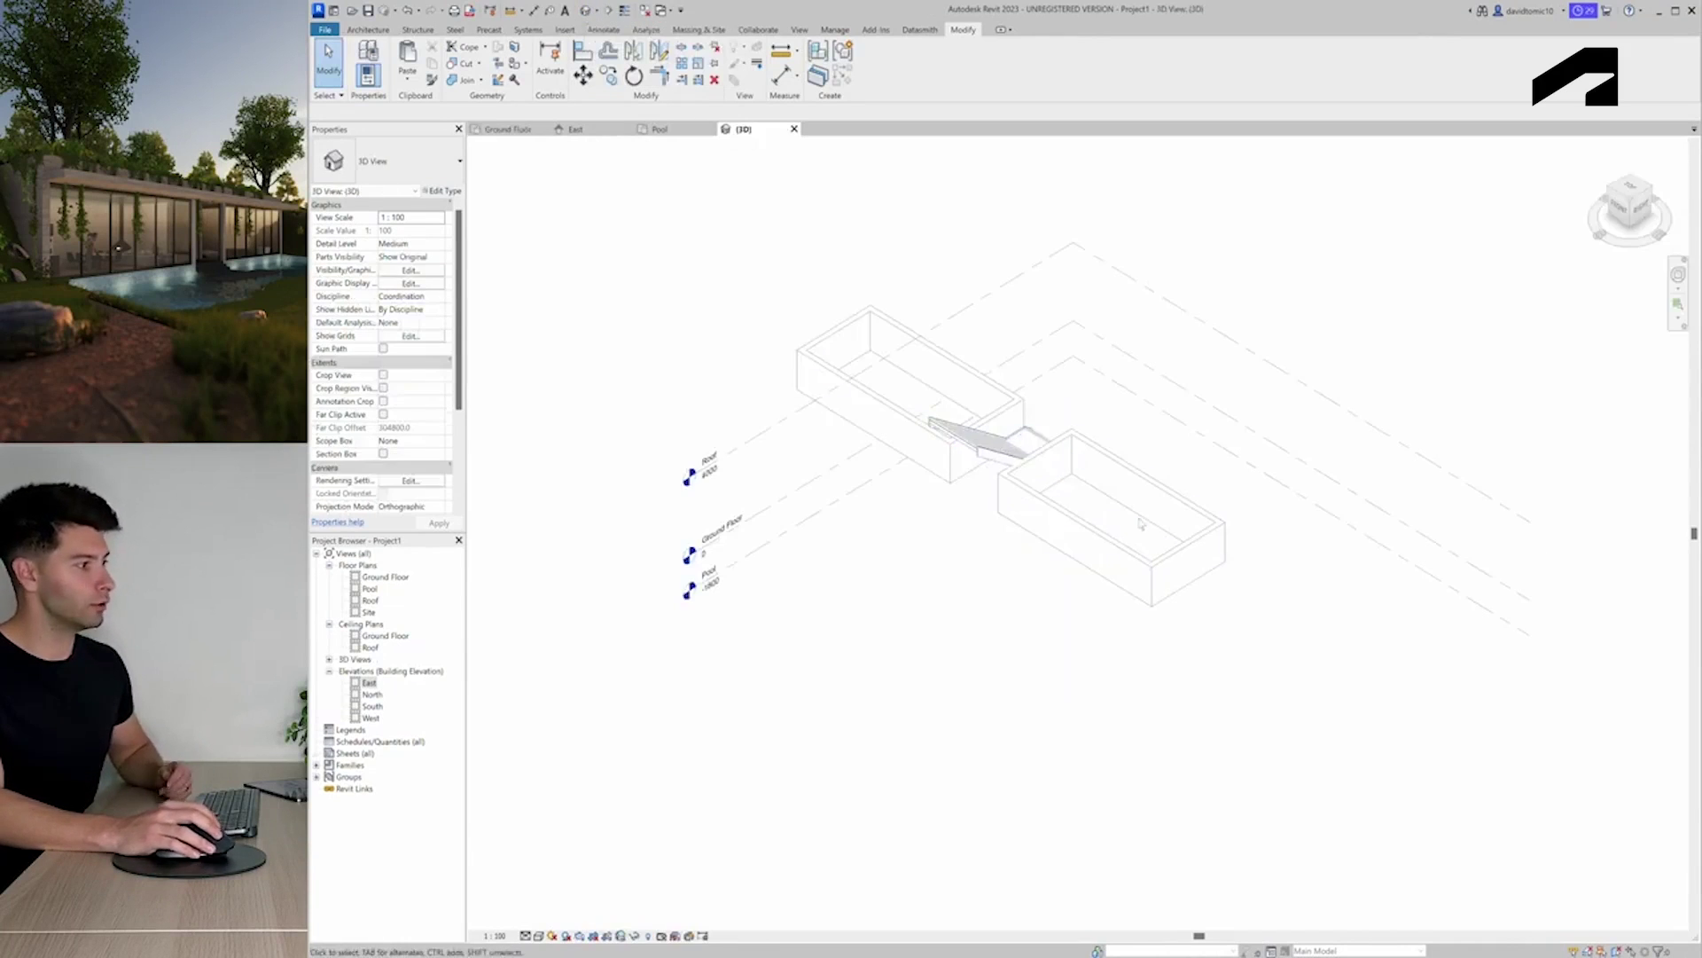
{"action": "middle_click_drag", "start_coordinate": [1226, 451], "coordinate": [1291, 611], "text": "shift"}
{"action": "scroll", "coordinate": [1259, 591], "scroll_direction": "up", "scroll_amount": 3}
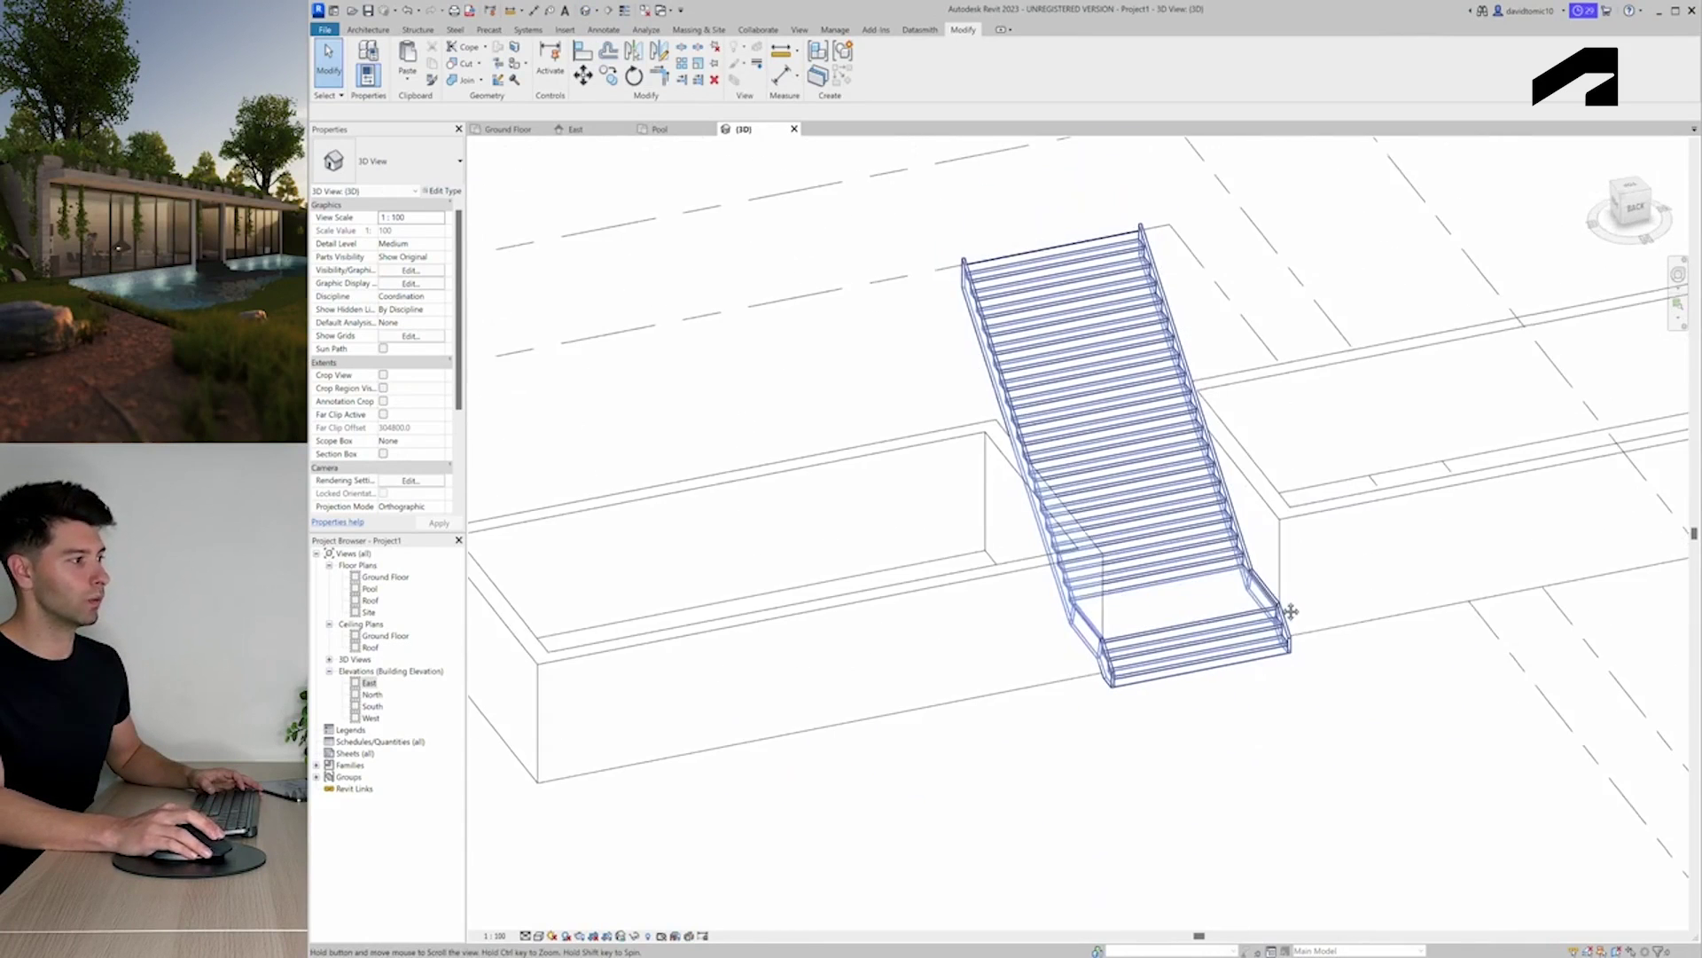
{"action": "scroll", "coordinate": [1278, 583], "scroll_direction": "down", "scroll_amount": 4}
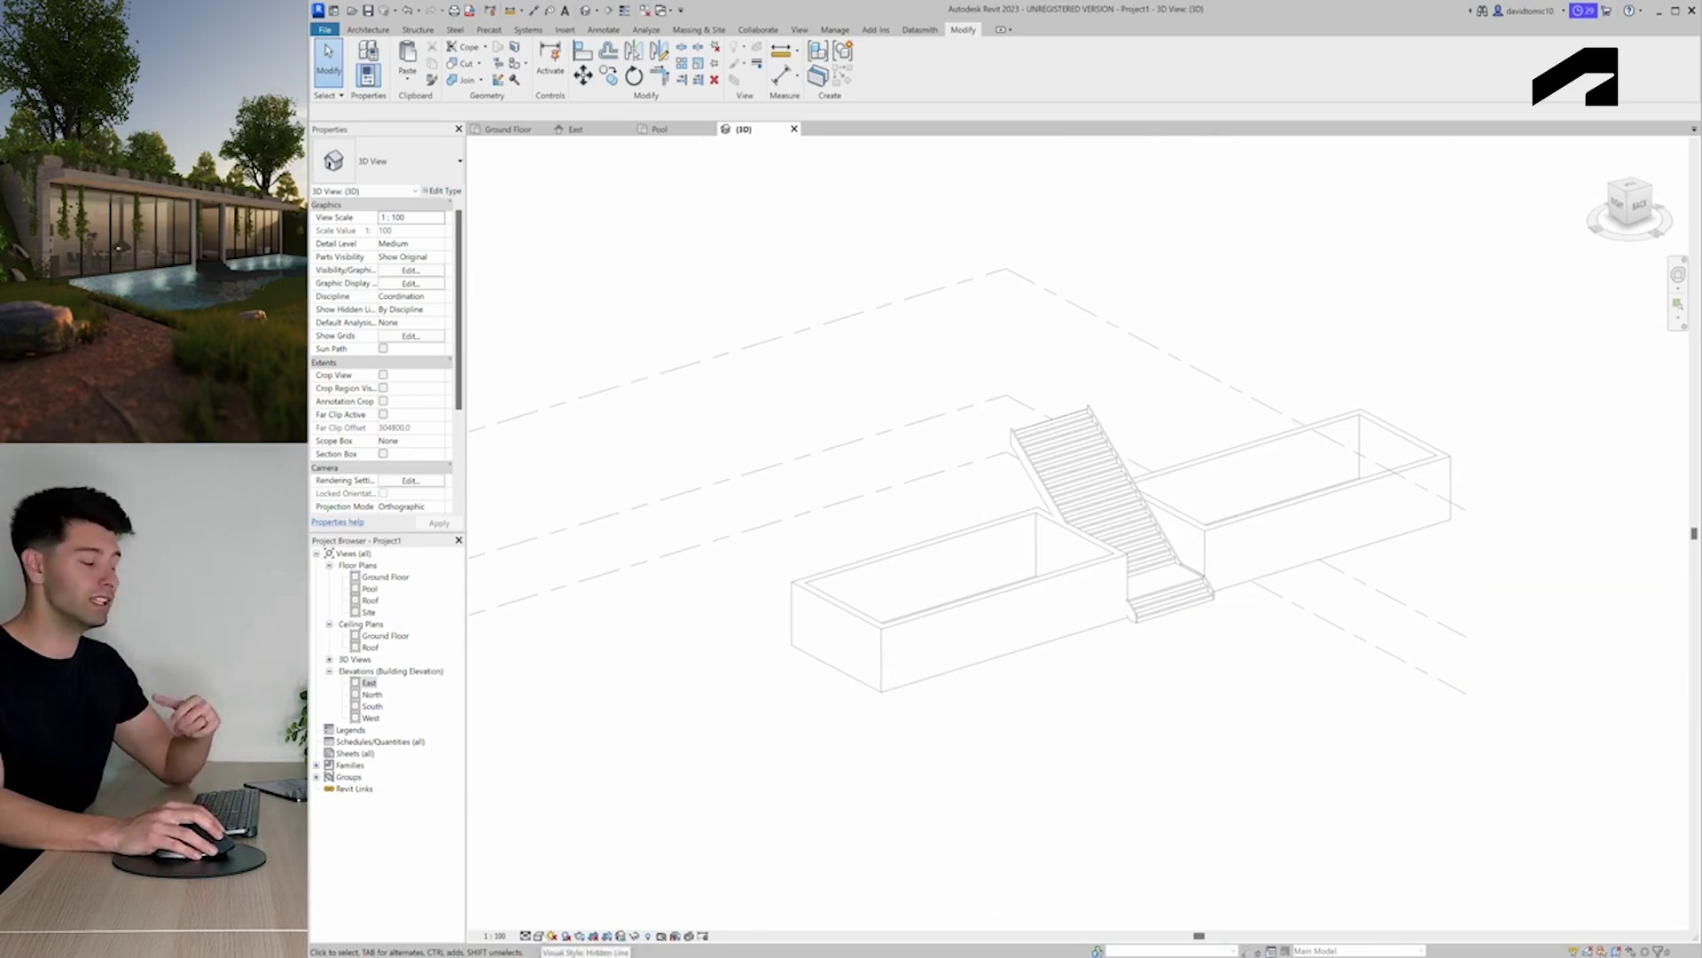
{"action": "left_click", "coordinate": [539, 935]}
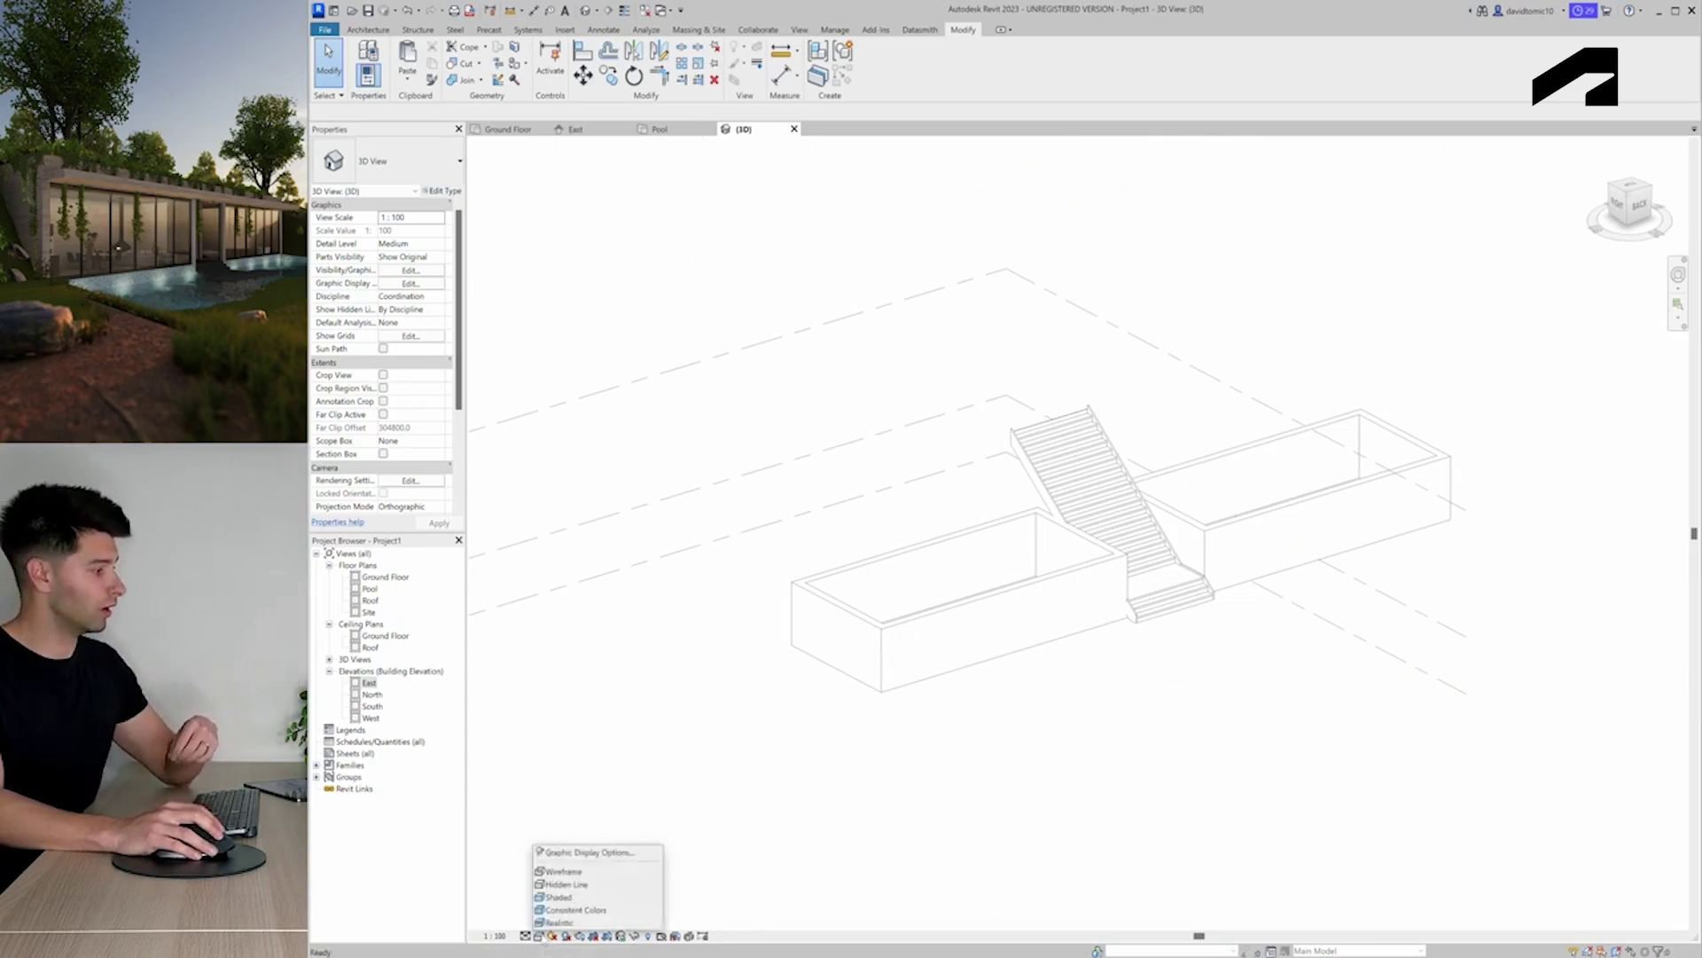
{"action": "left_click", "coordinate": [574, 911]}
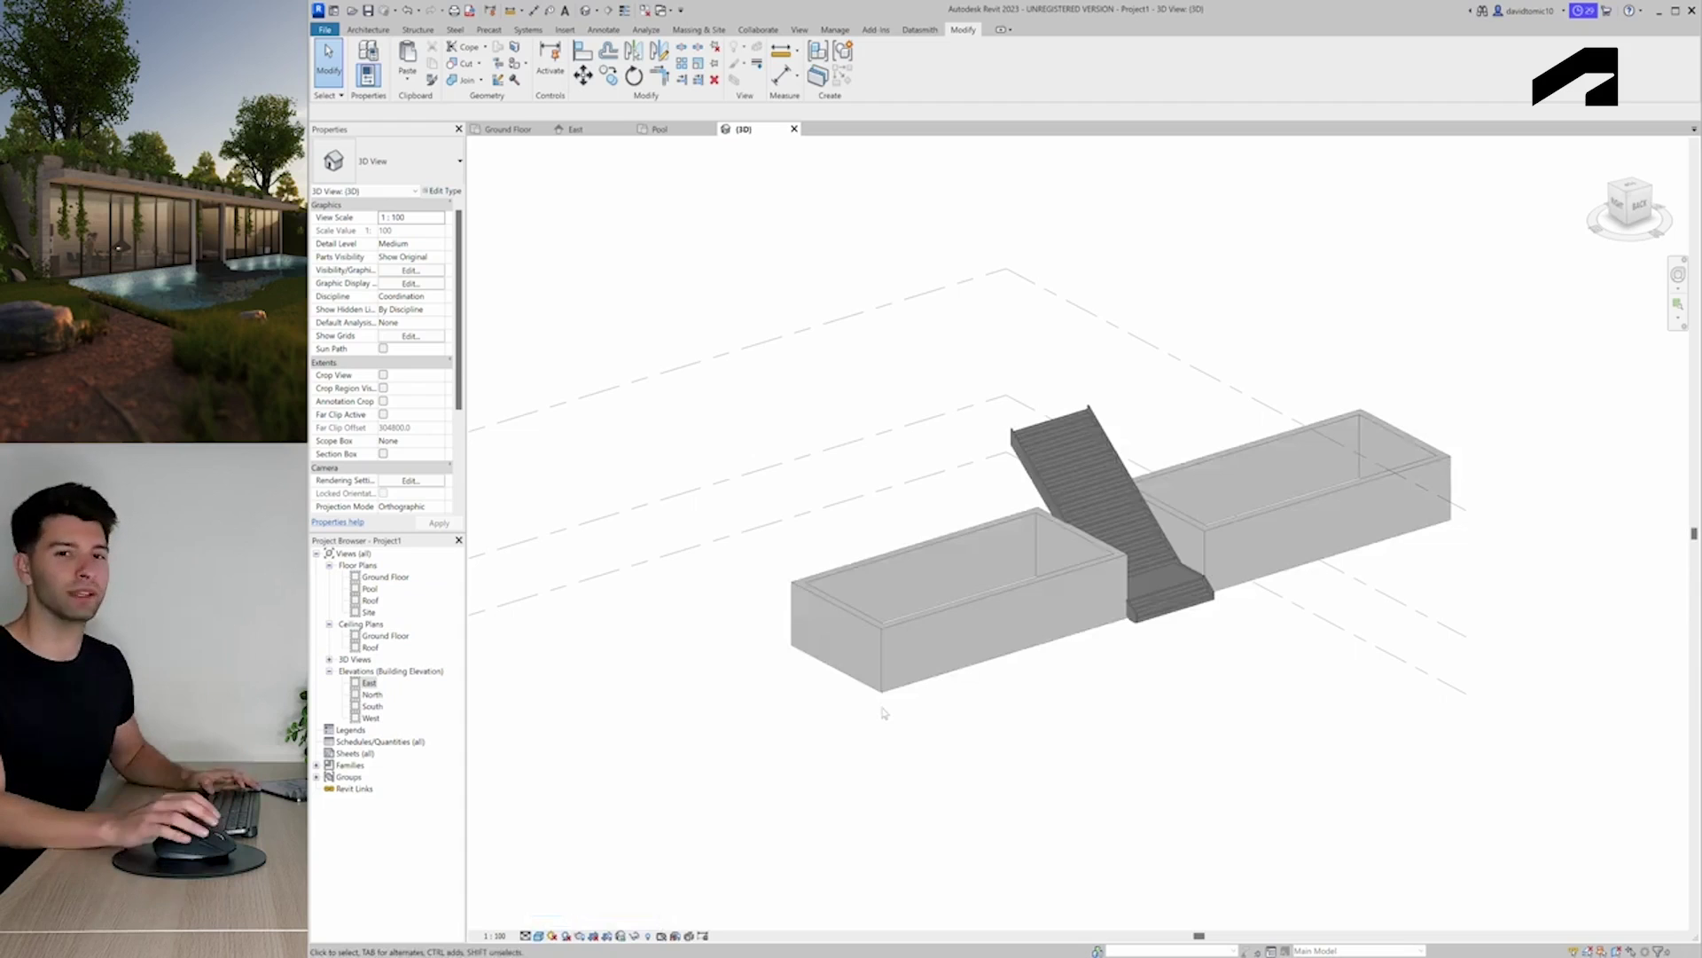
Change the stair's type to Precast Stair
{"action": "scroll", "coordinate": [1193, 625], "scroll_direction": "up", "scroll_amount": 2}
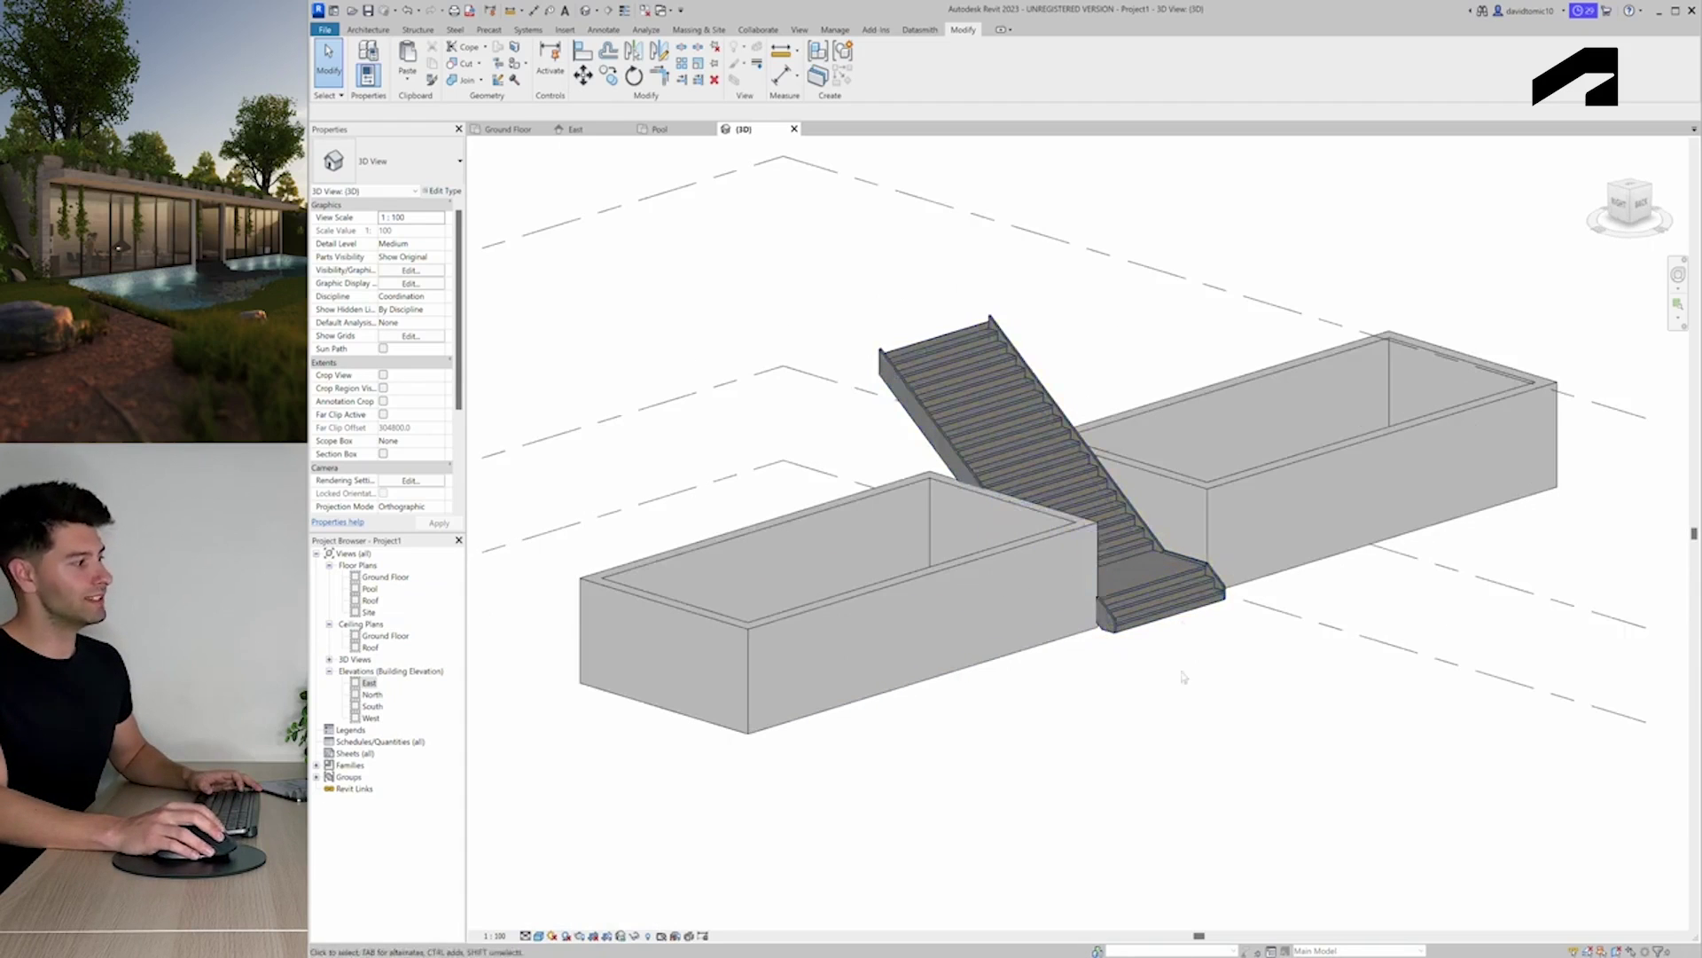
{"action": "left_click", "coordinate": [1165, 622]}
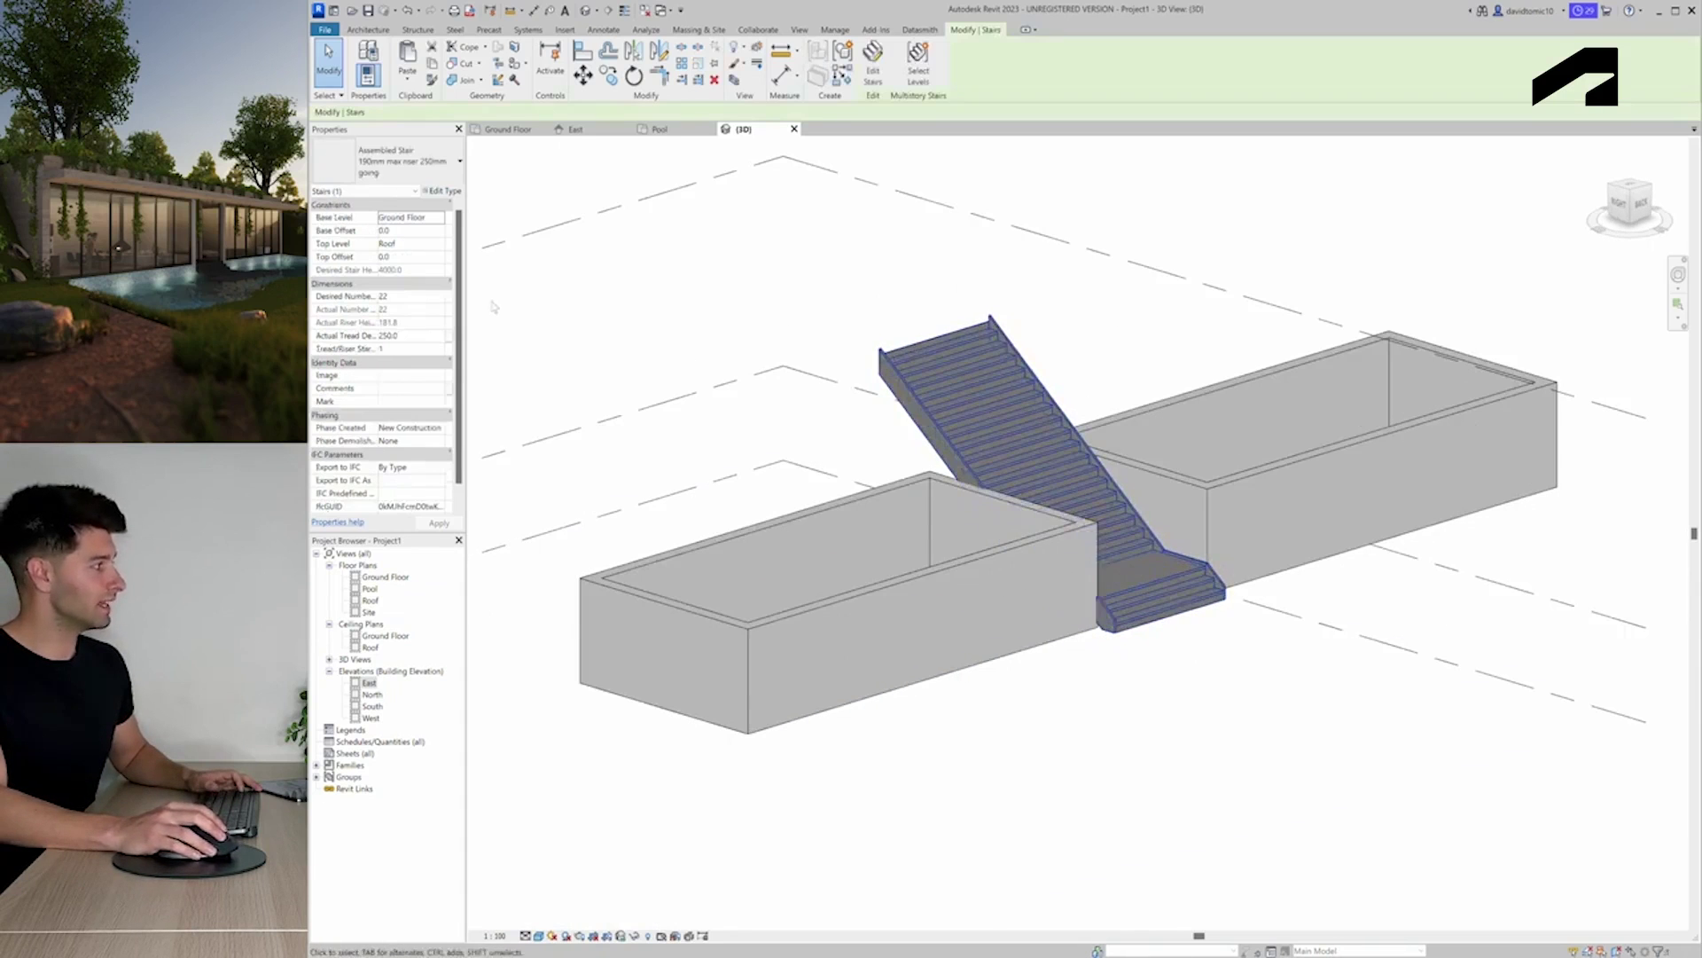
{"action": "left_click", "coordinate": [403, 161]}
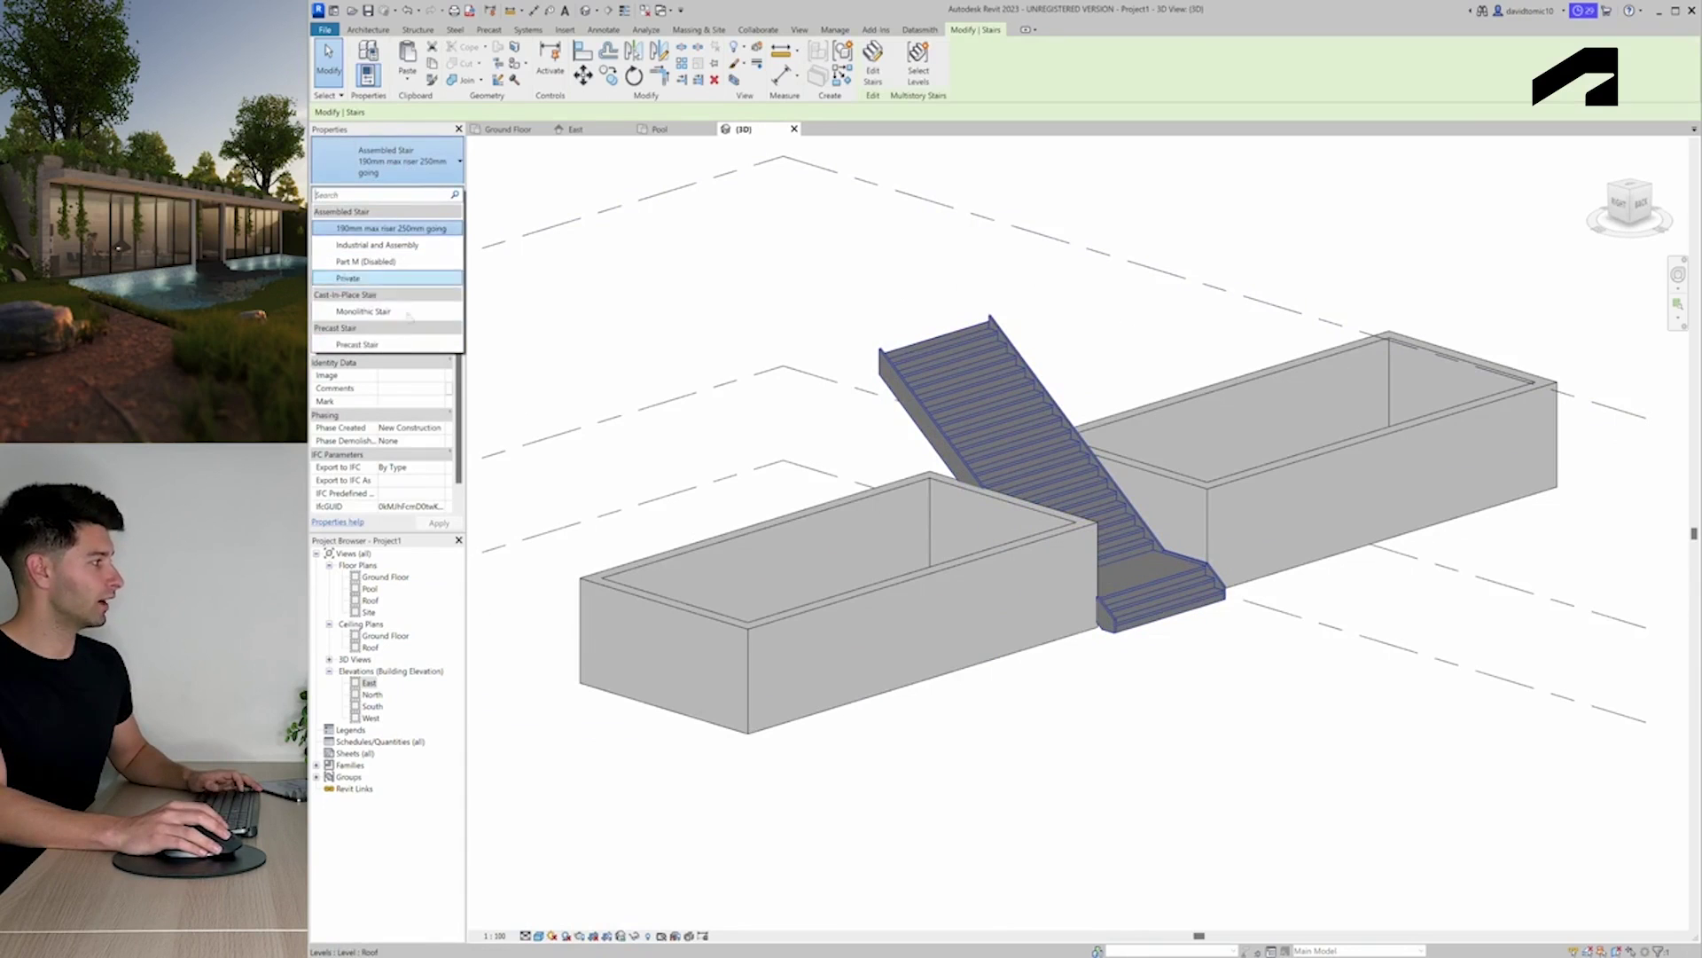
{"action": "left_click", "coordinate": [359, 344]}
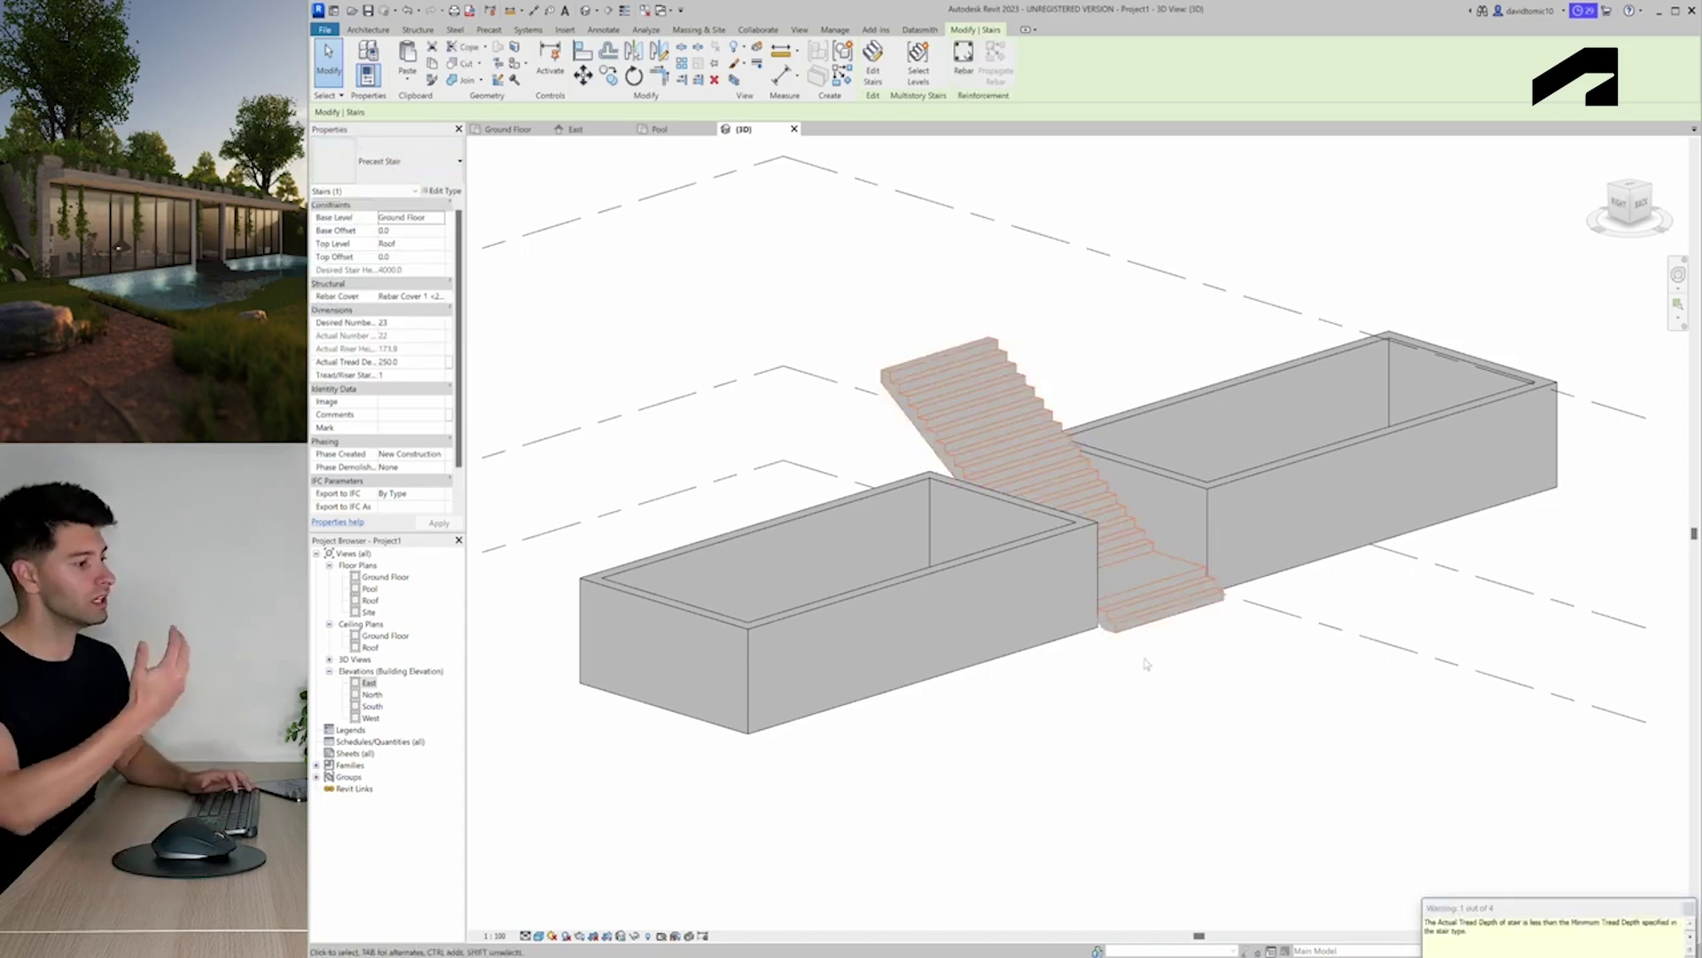
{"action": "left_click", "coordinate": [1287, 820]}
Select all eight retaining walls of both rectangles and set their top constraint to Up to level: Roof
{"action": "middle_click_drag", "start_coordinate": [1287, 820], "coordinate": [1218, 717], "text": "shift"}
{"action": "mouse_move", "coordinate": [1338, 748]}
{"action": "middle_mouse_down", "text": "shift"}
{"action": "mouse_move", "coordinate": [1386, 786]}
{"action": "mouse_move", "coordinate": [1339, 777]}
{"action": "middle_mouse_up", "text": "shift"}
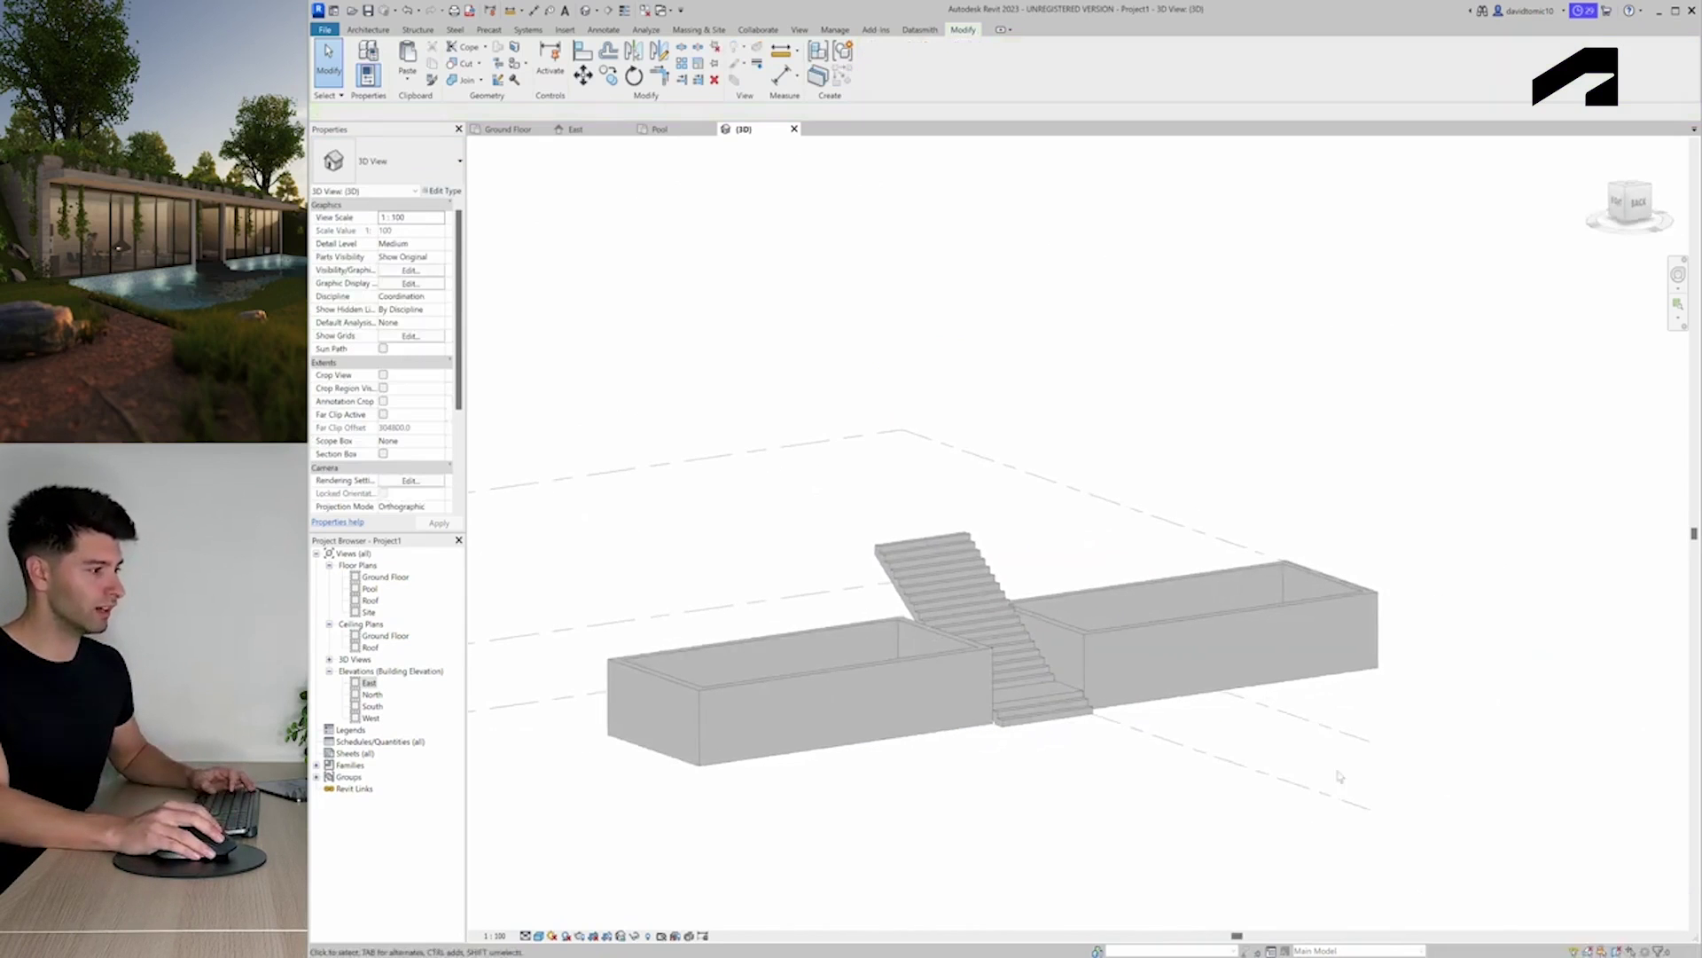
{"action": "left_click", "coordinate": [768, 690]}
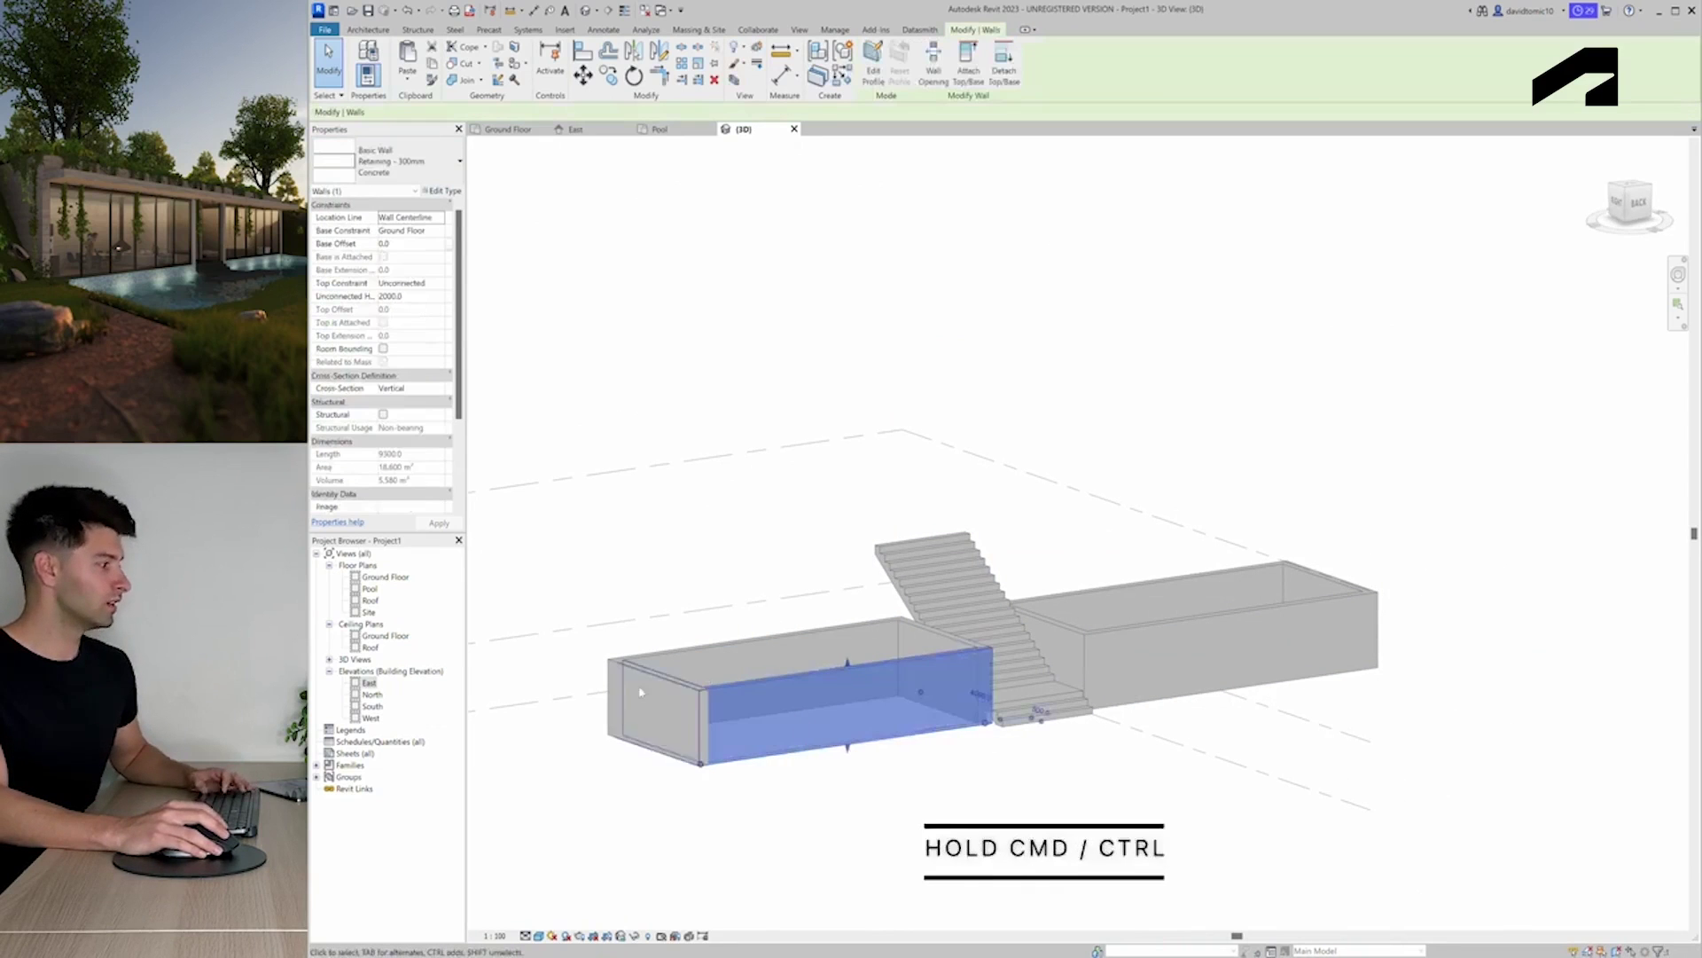
{"action": "left_click", "coordinate": [724, 656], "text": "ctrl"}
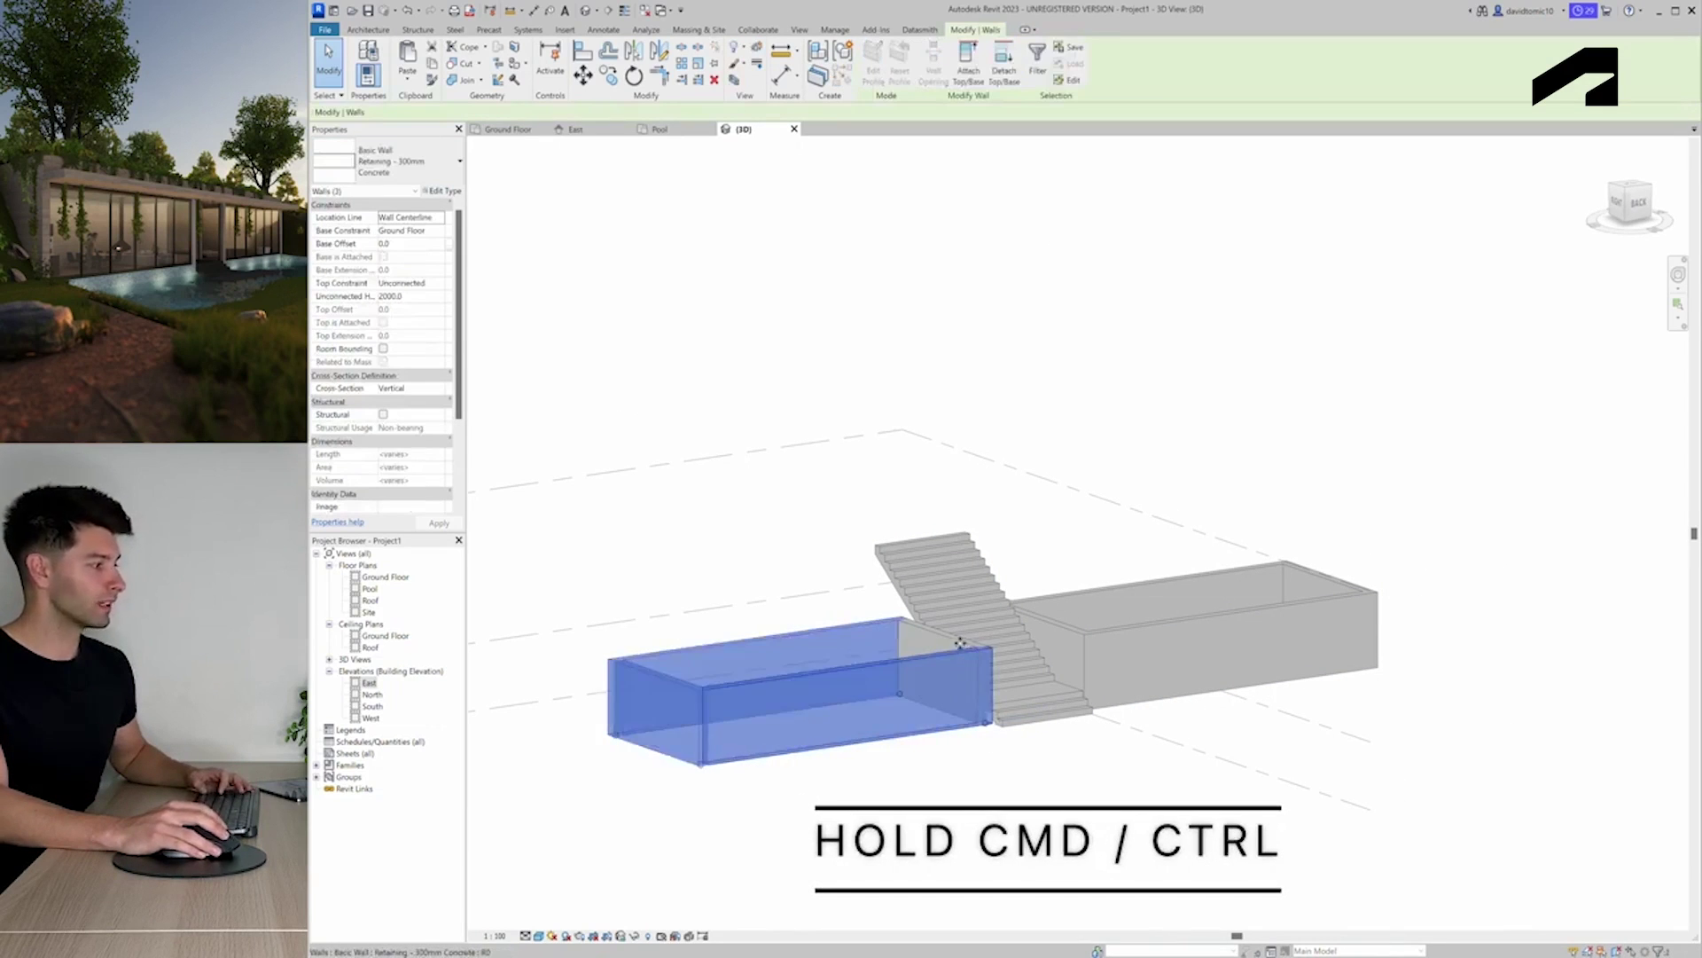
{"action": "left_click", "coordinate": [1046, 656], "text": "ctrl"}
{"action": "left_click", "coordinate": [1179, 590], "text": "ctrl"}
{"action": "left_click", "coordinate": [1227, 625], "text": "ctrl"}
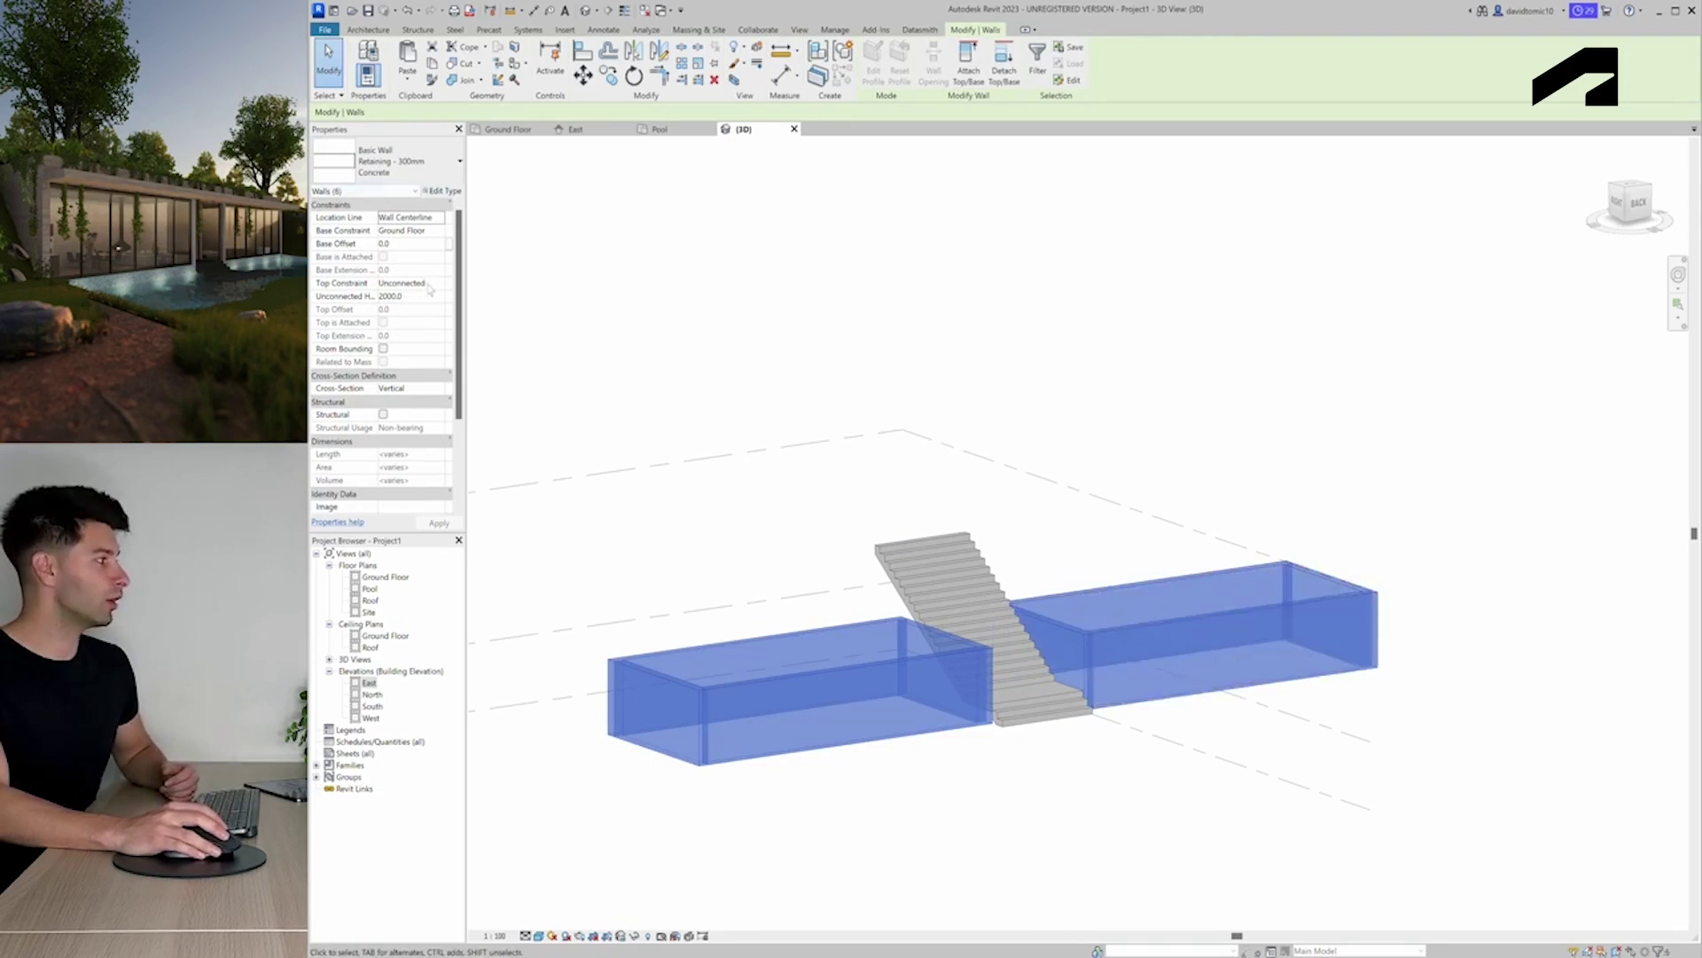
{"action": "left_click", "coordinate": [439, 284]}
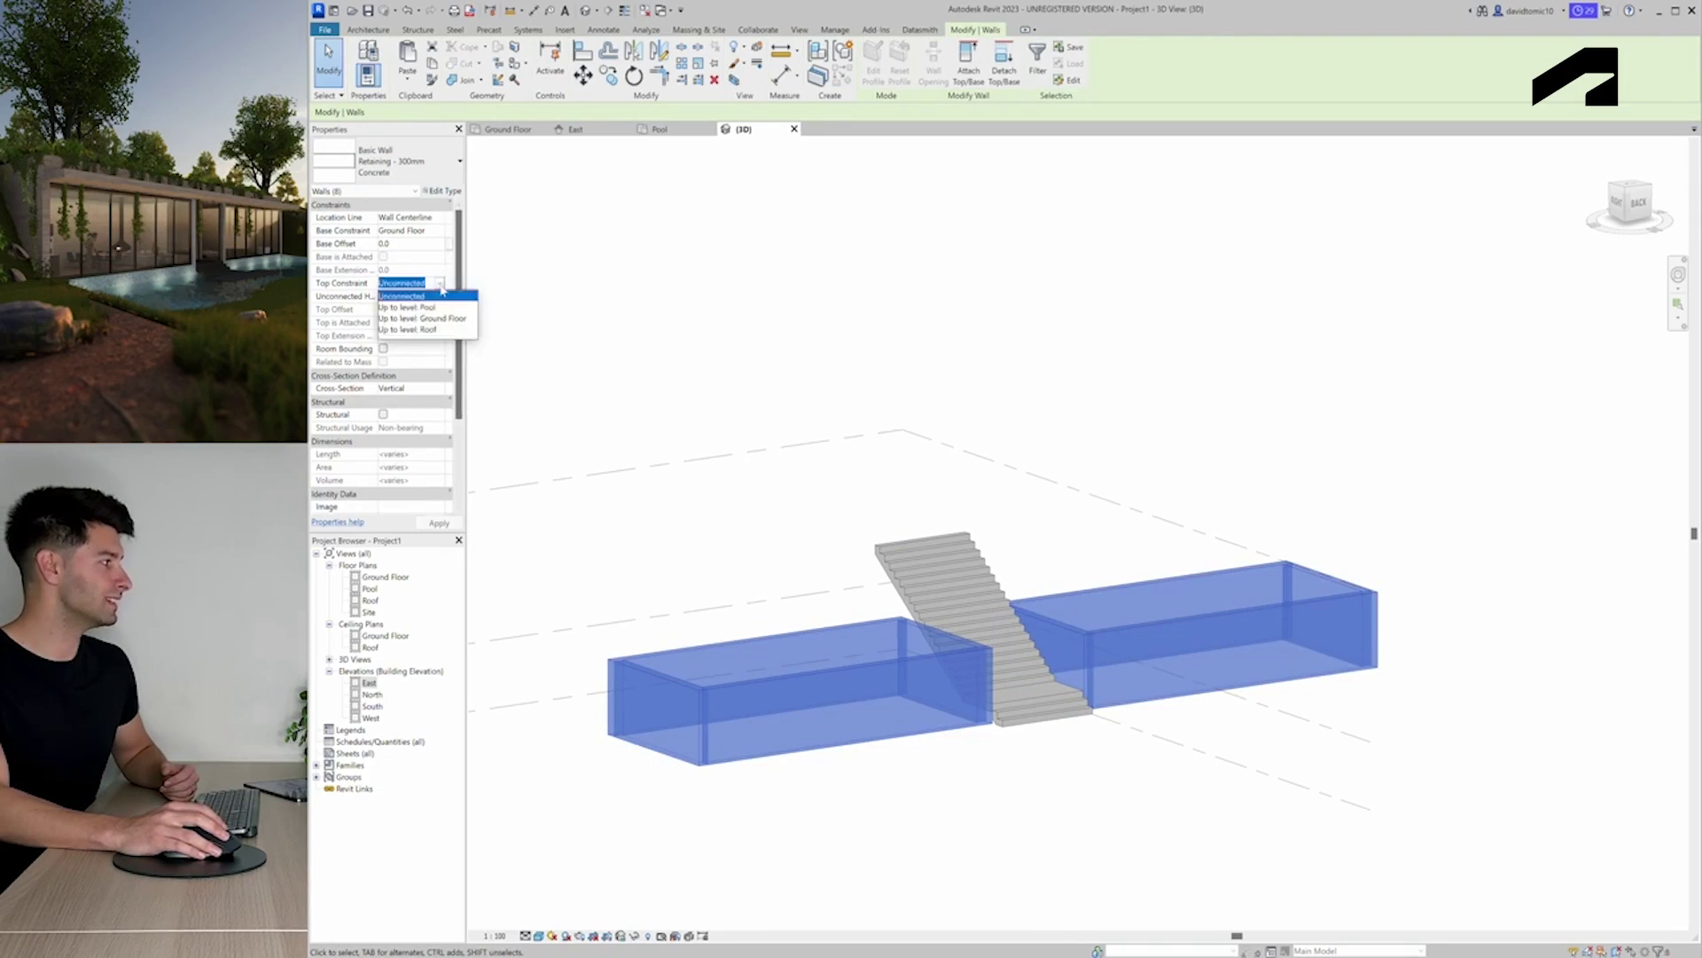
{"action": "left_click", "coordinate": [415, 330]}
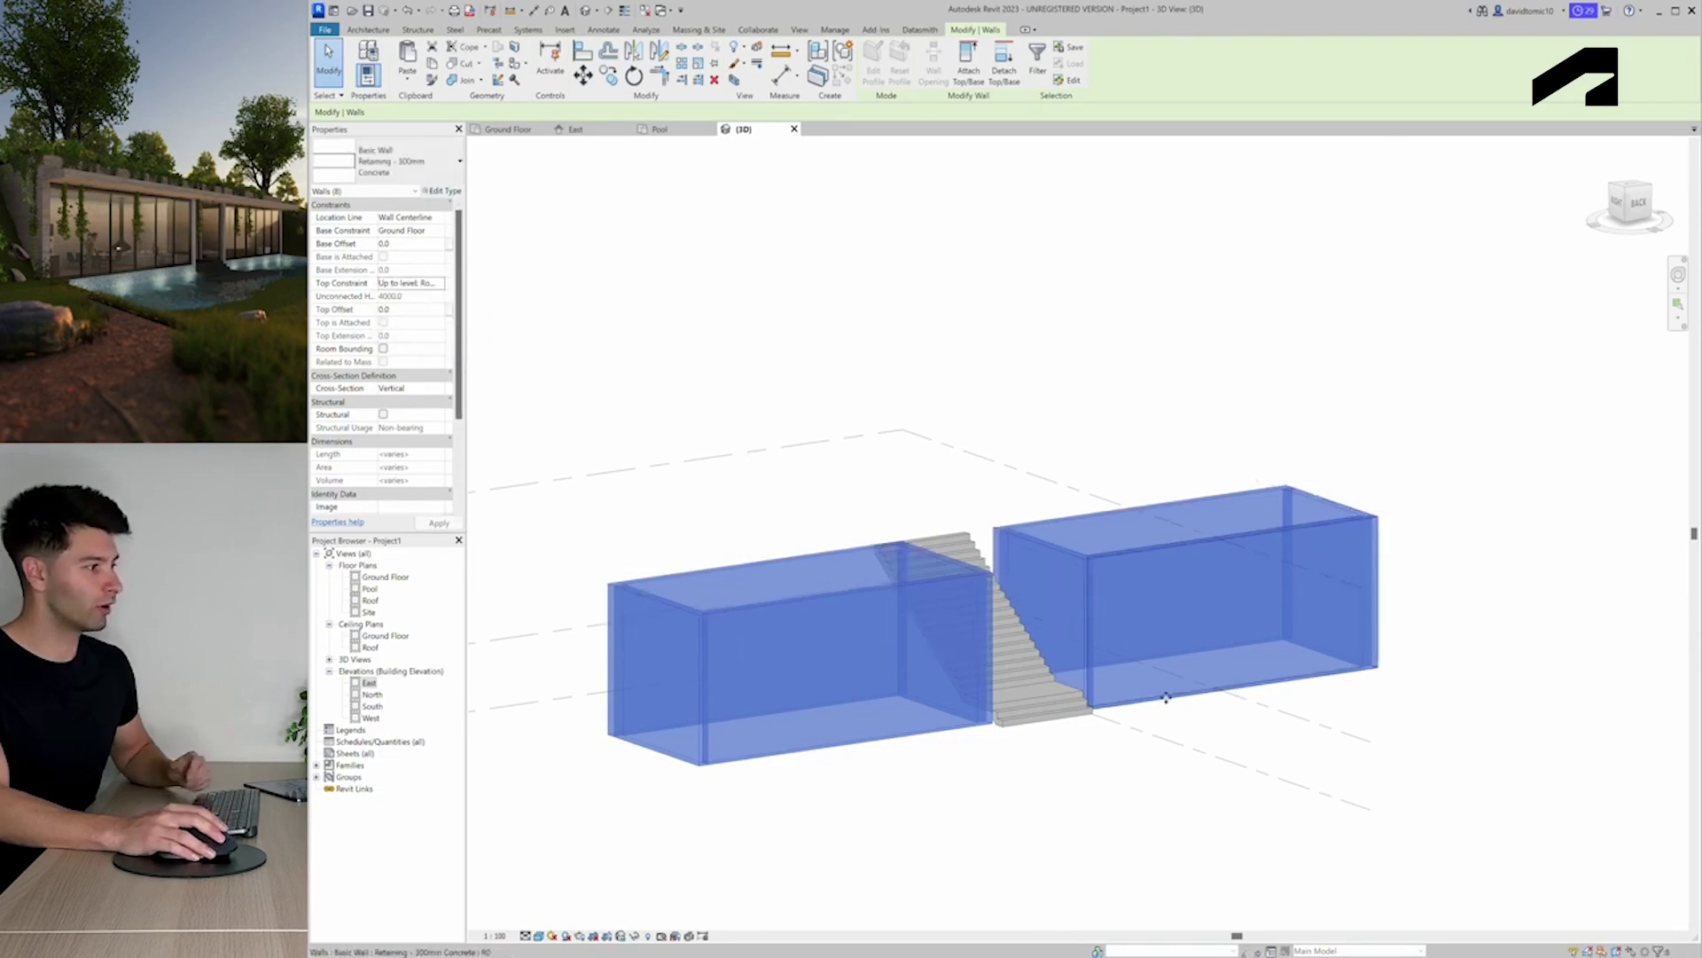
{"action": "key", "text": "Escape"}
{"action": "middle_click_drag", "start_coordinate": [1166, 697], "coordinate": [1106, 756], "text": "shift"}
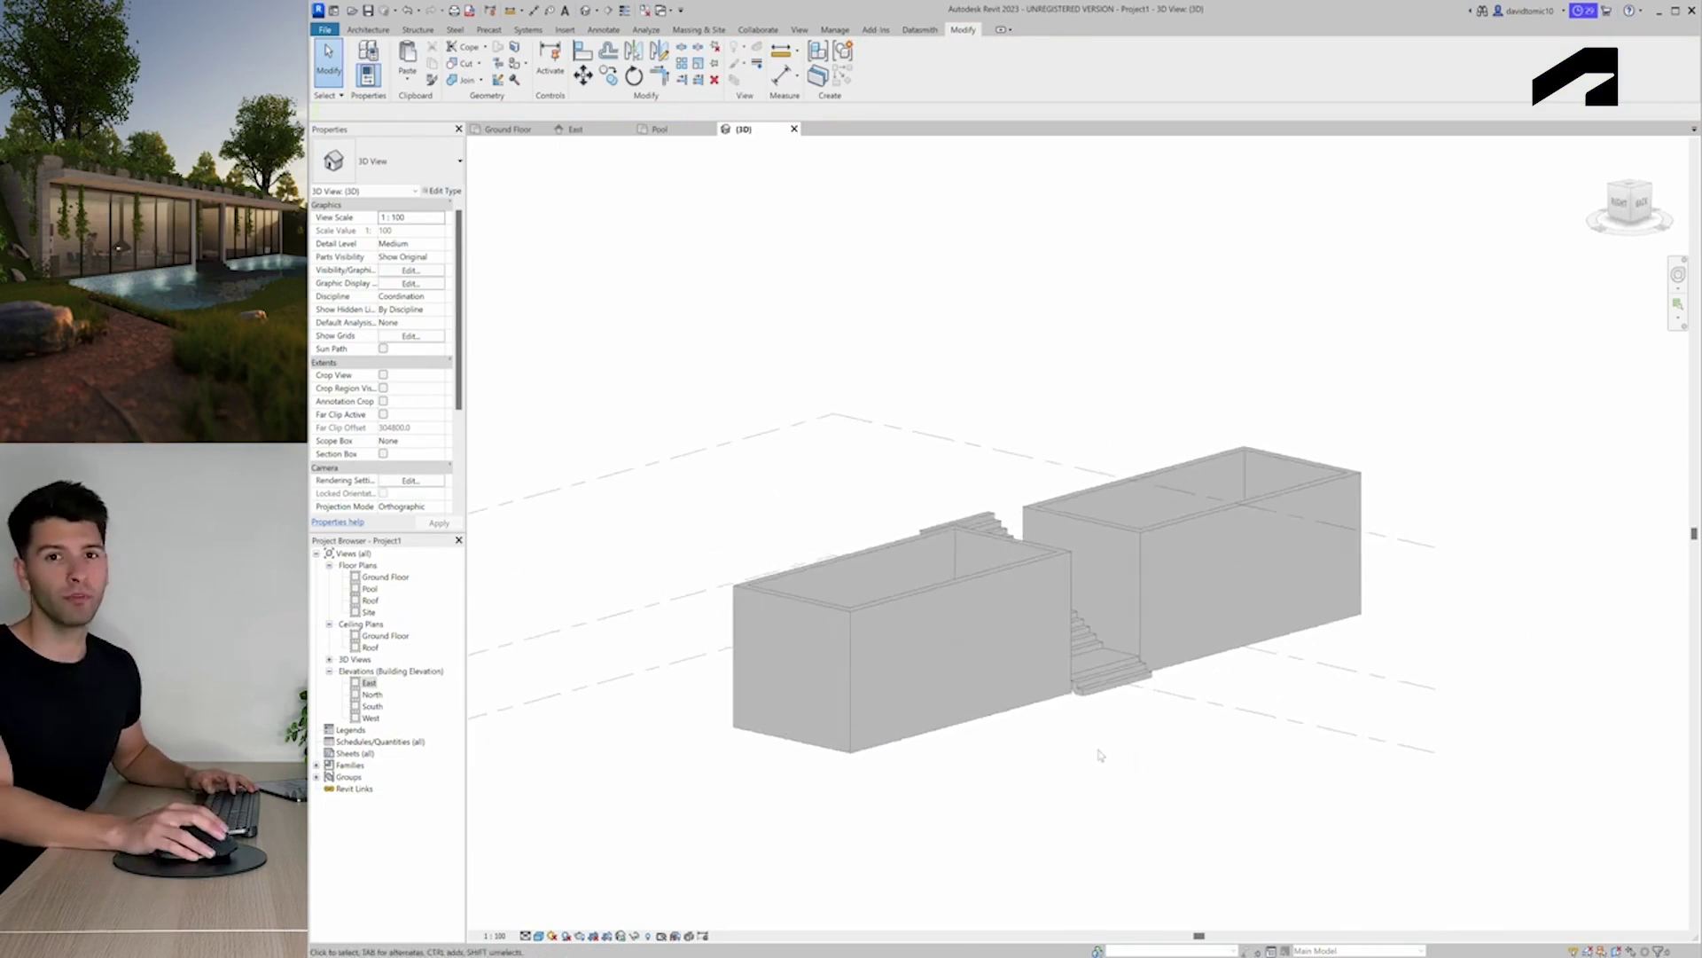
In the East elevation, try raising the Roof level to 7100, then undo the move
{"action": "left_click", "coordinate": [611, 130]}
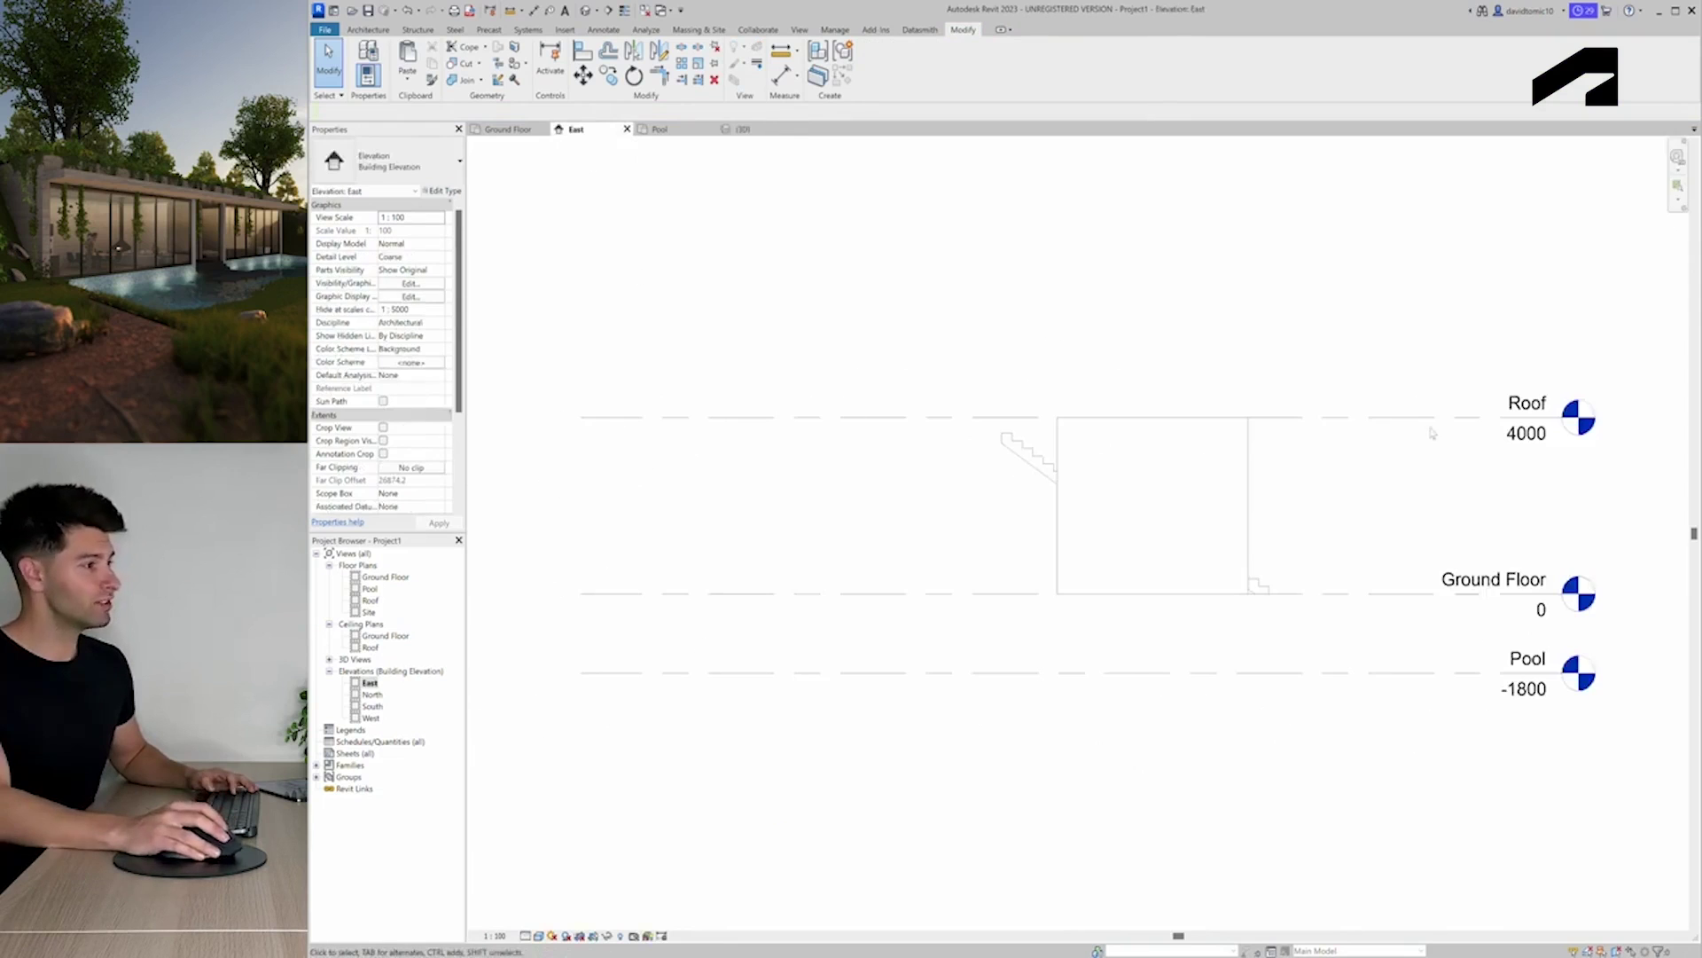
{"action": "left_click_drag", "start_coordinate": [1509, 433], "coordinate": [1404, 279]}
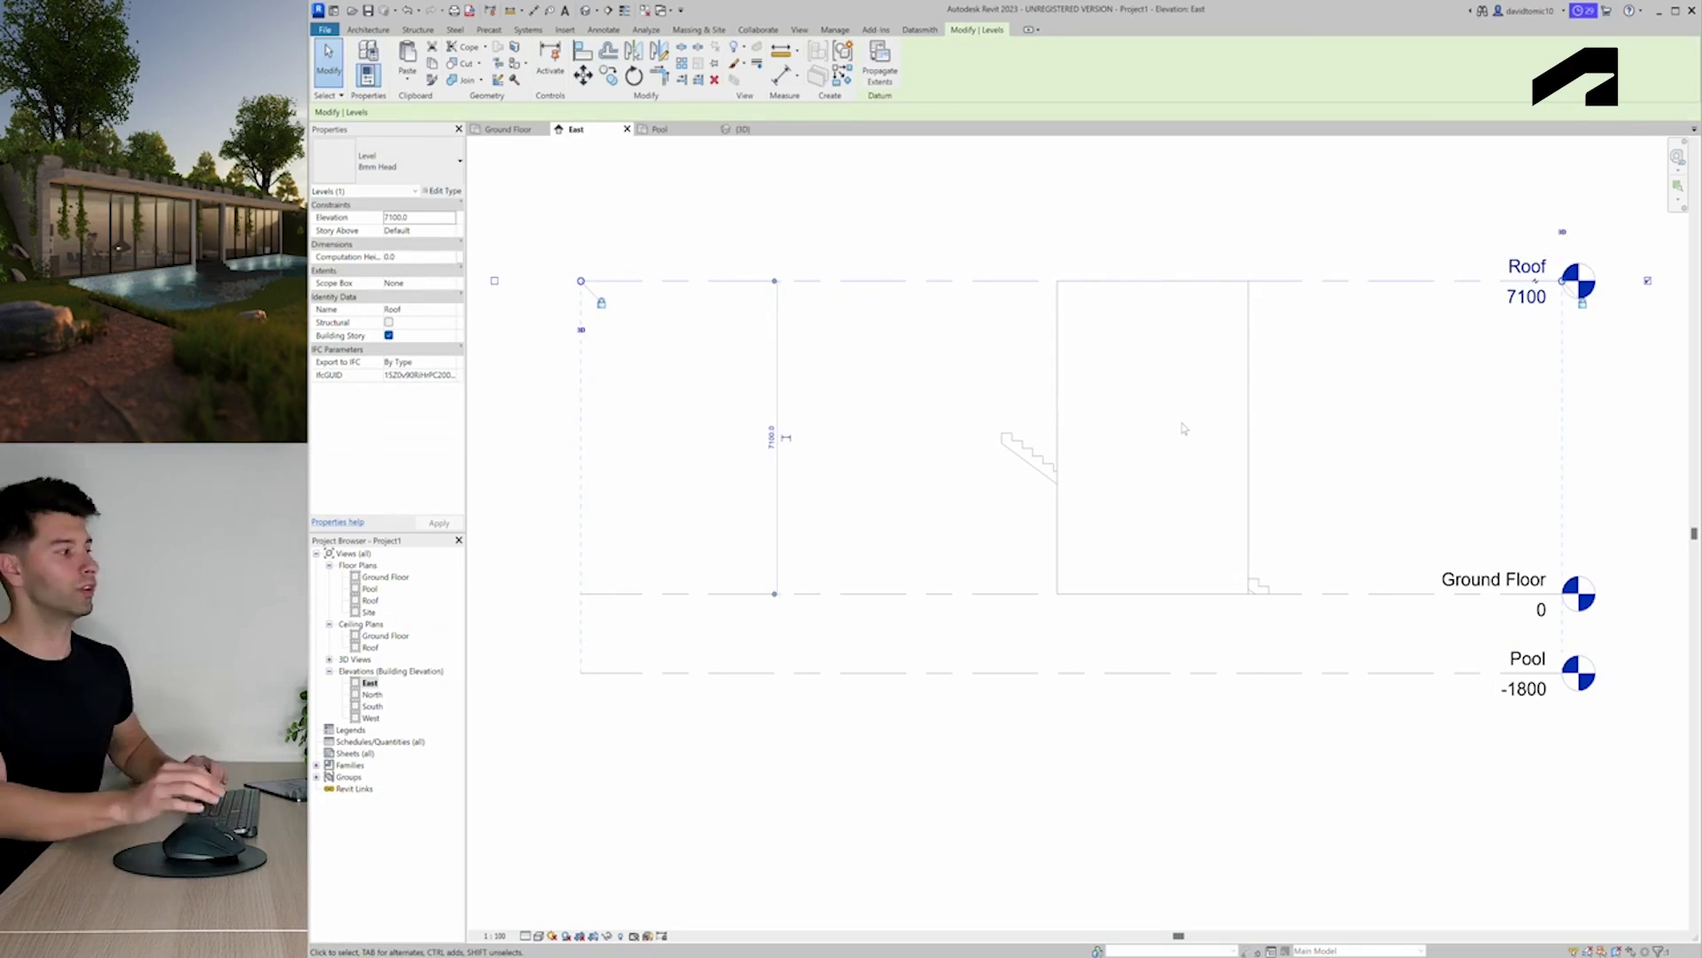
{"action": "key", "text": "ctrl+z"}
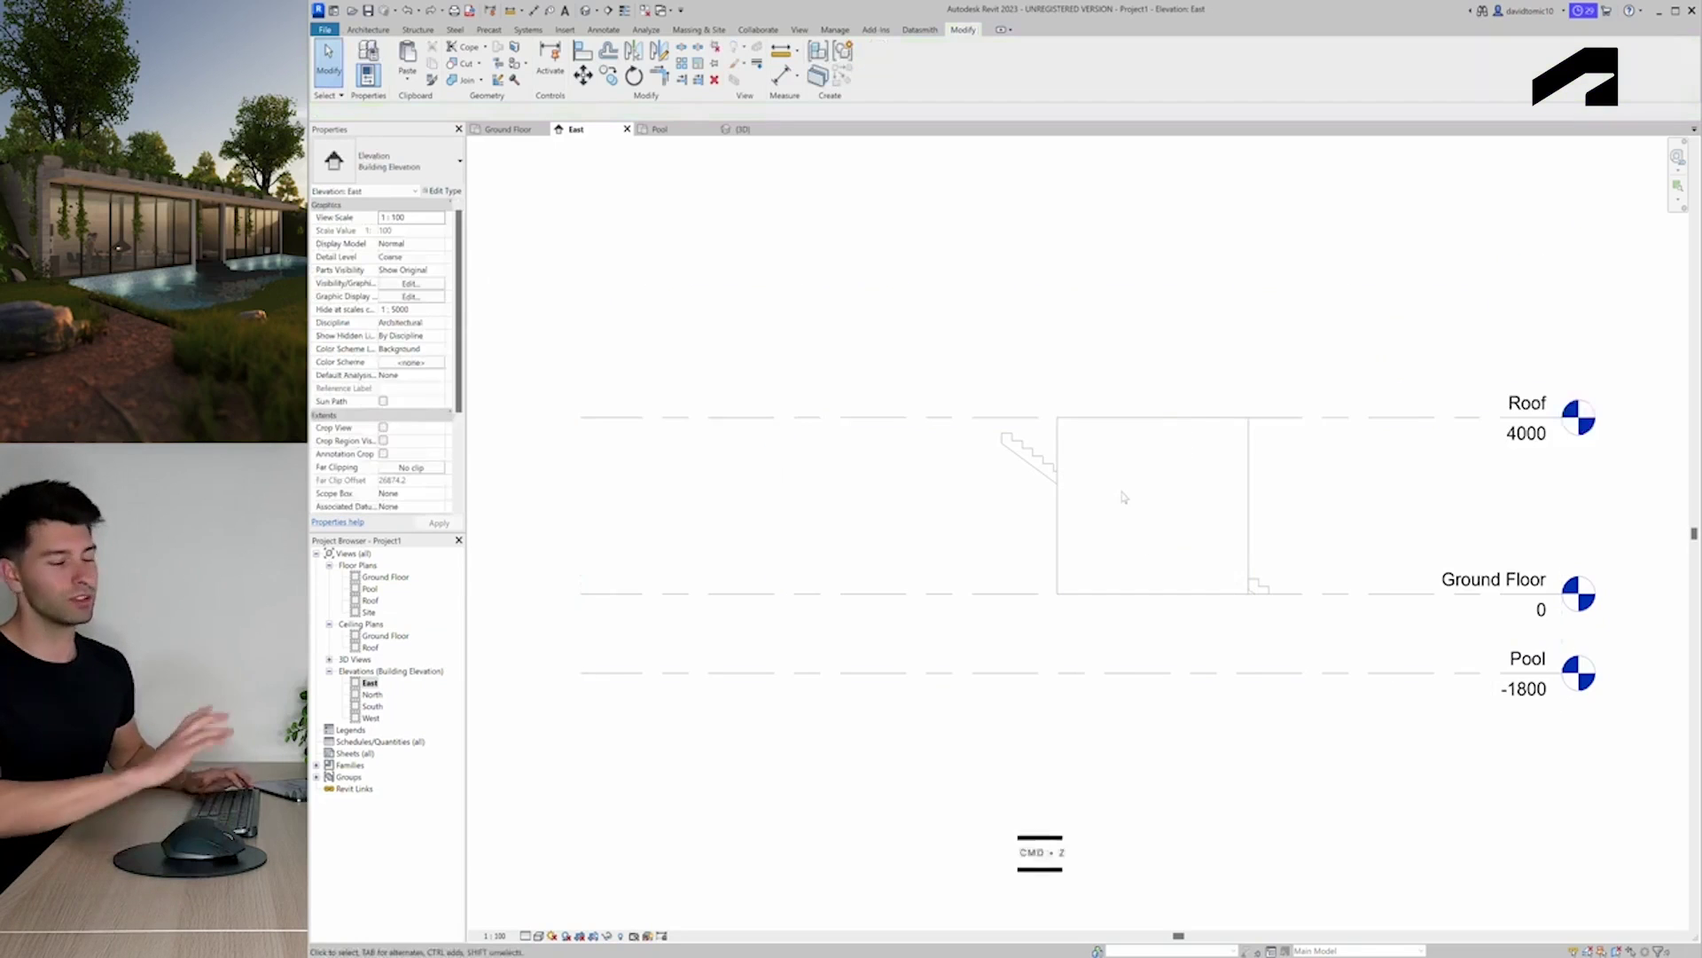
In the Ground Floor plan, edit the stair and lengthen its landing toward the long upper flight
{"action": "left_click", "coordinate": [532, 130]}
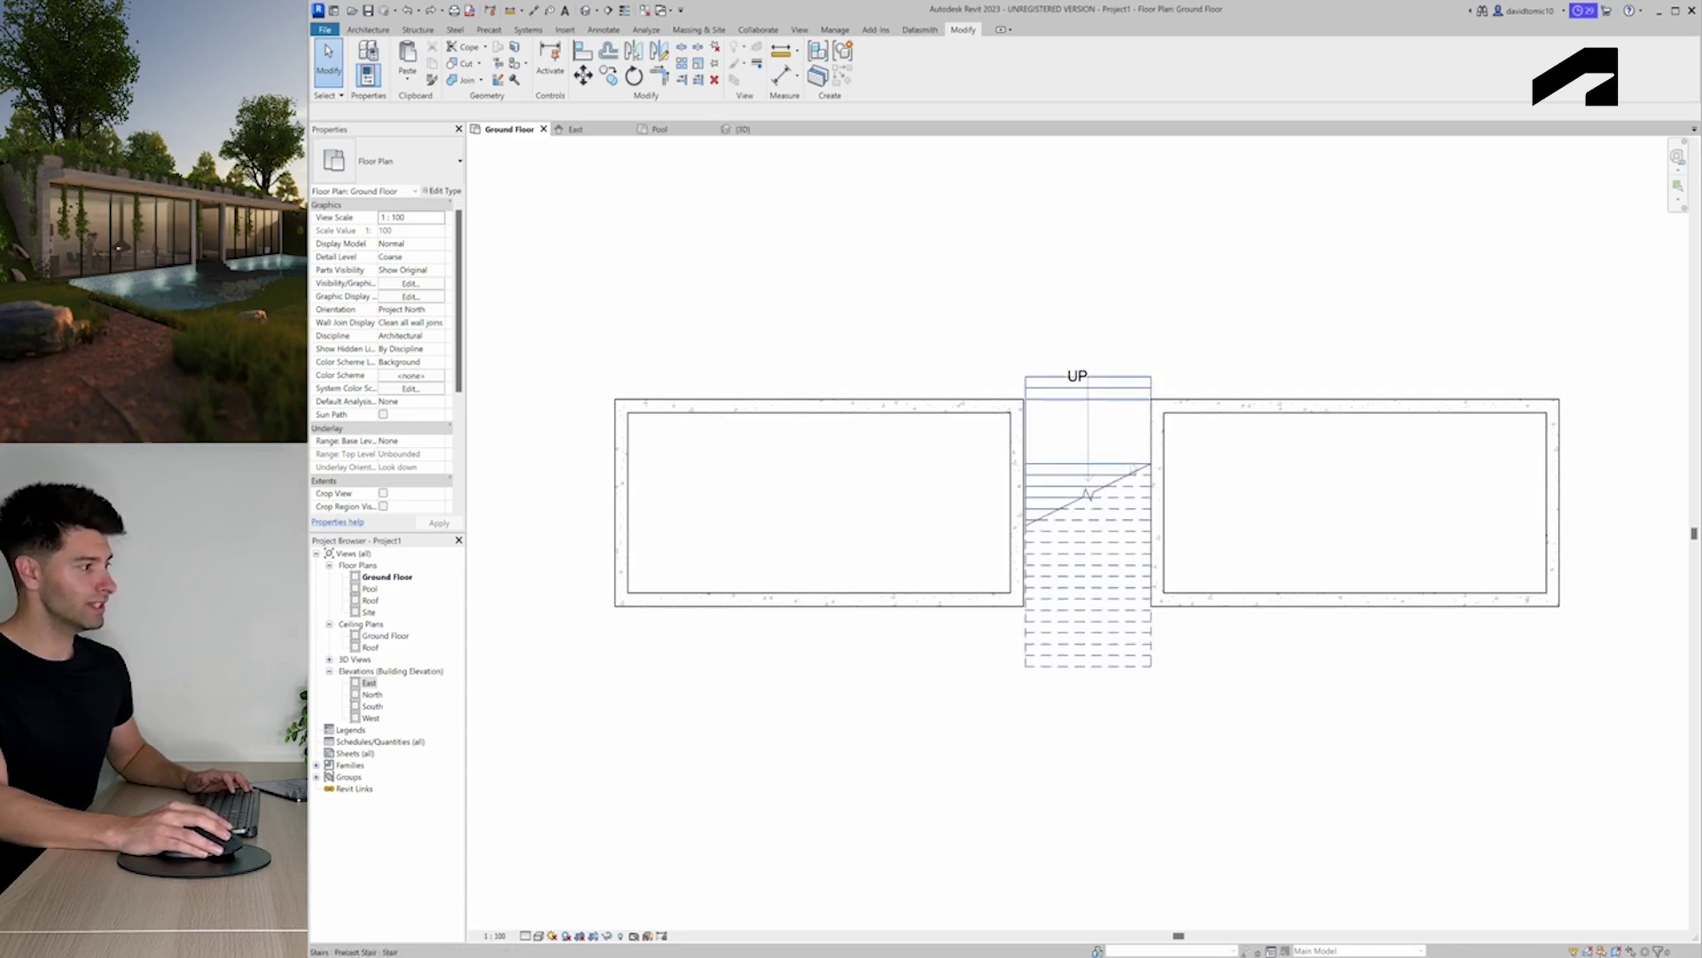
{"action": "double_click", "coordinate": [1153, 464]}
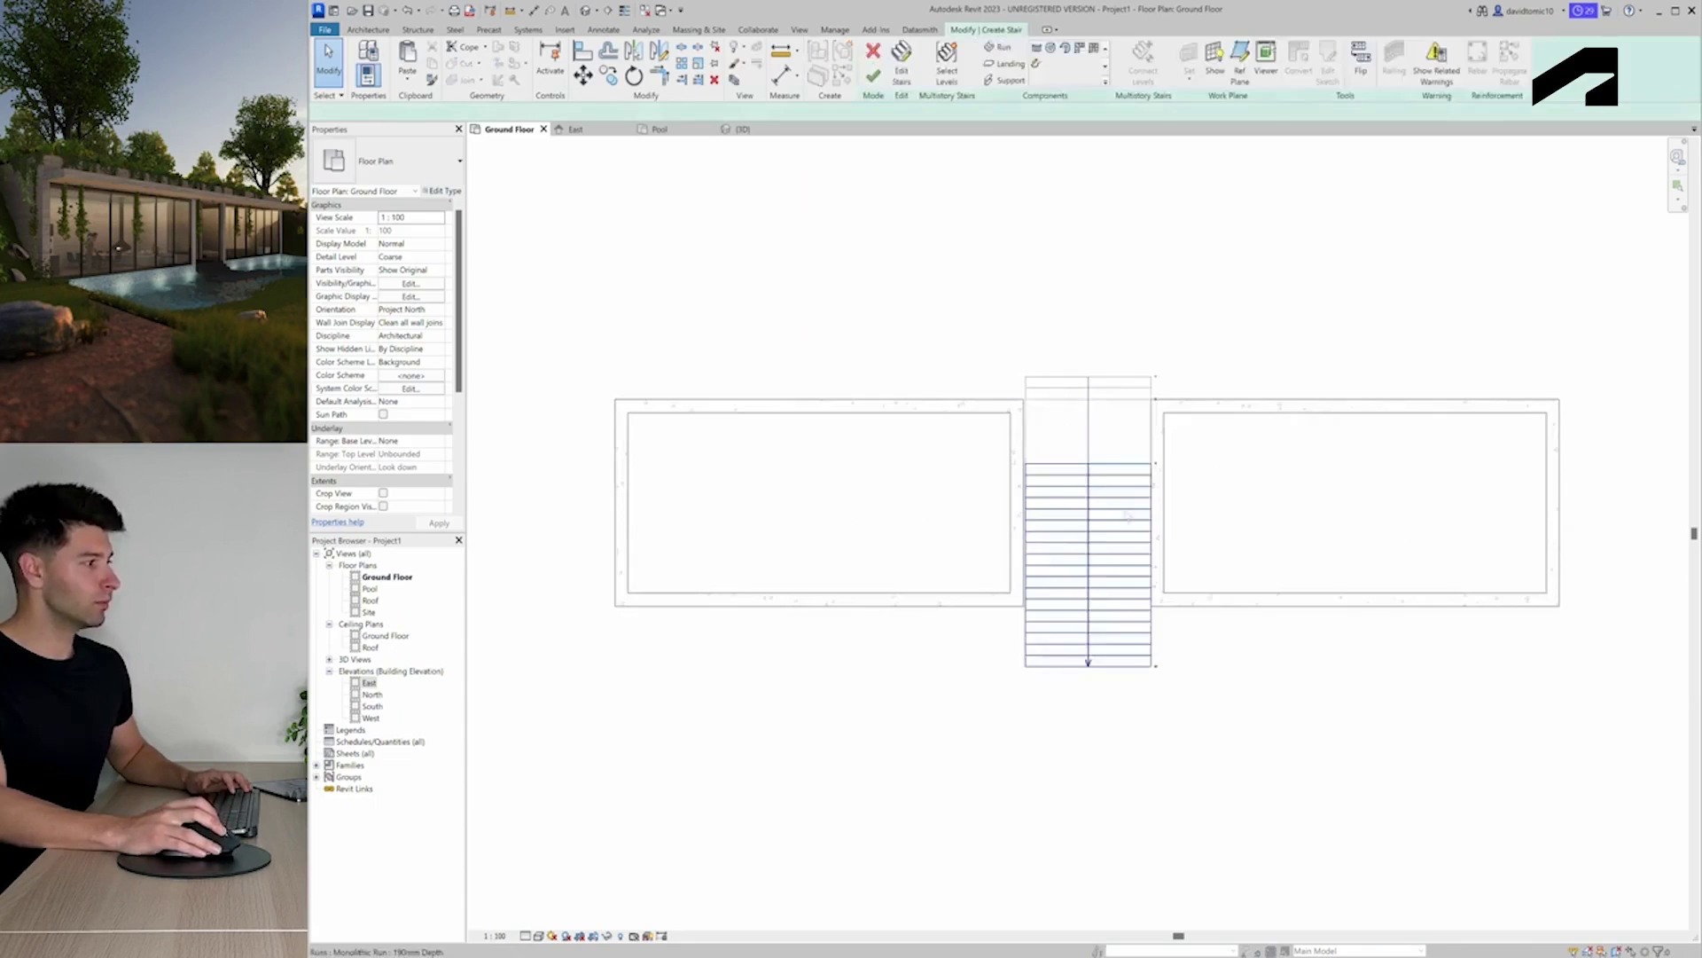
{"action": "left_click", "coordinate": [1098, 454]}
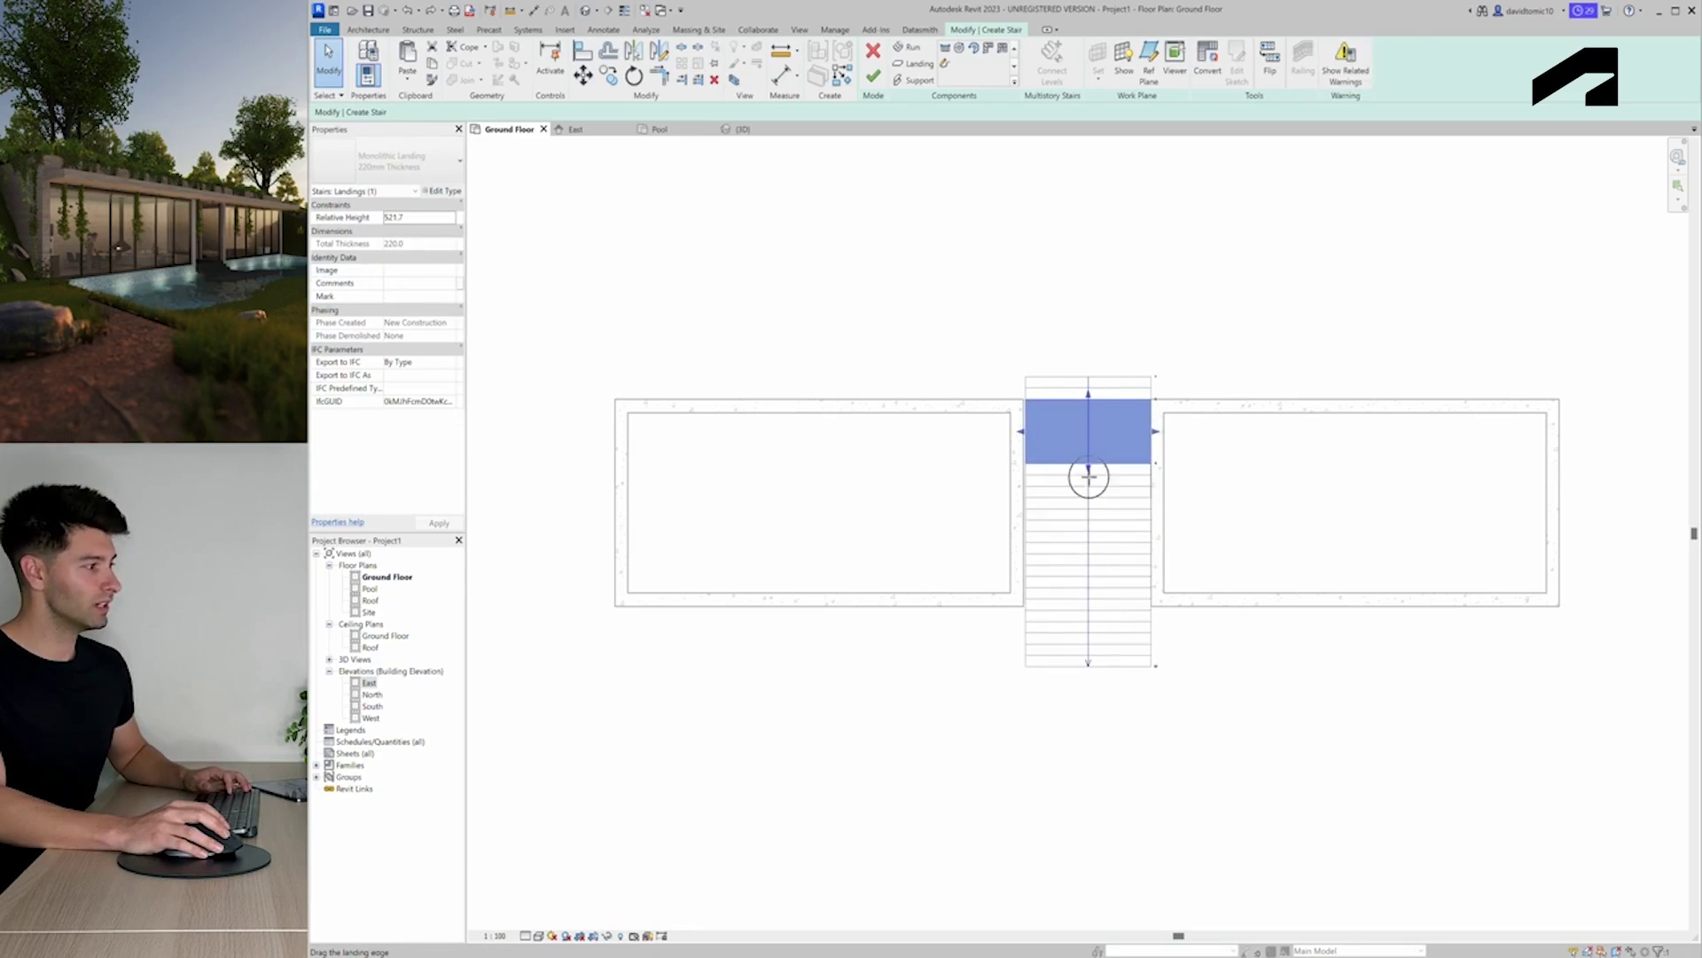
{"action": "left_click", "coordinate": [1088, 477]}
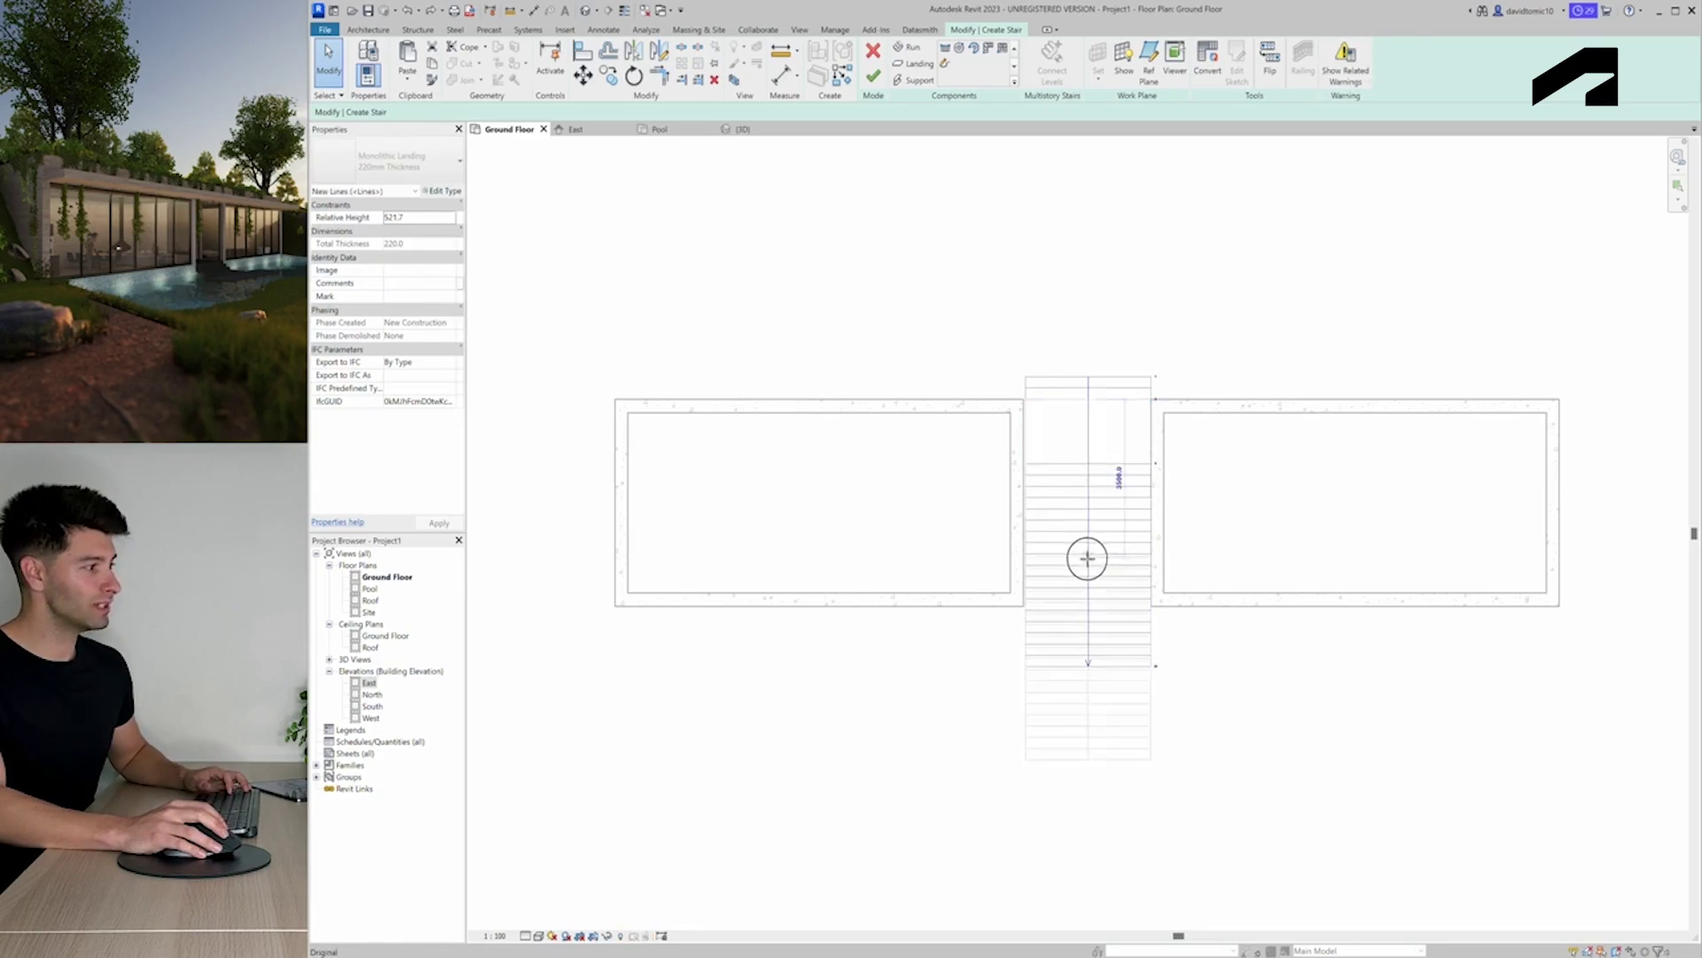
{"action": "left_click", "coordinate": [1087, 512]}
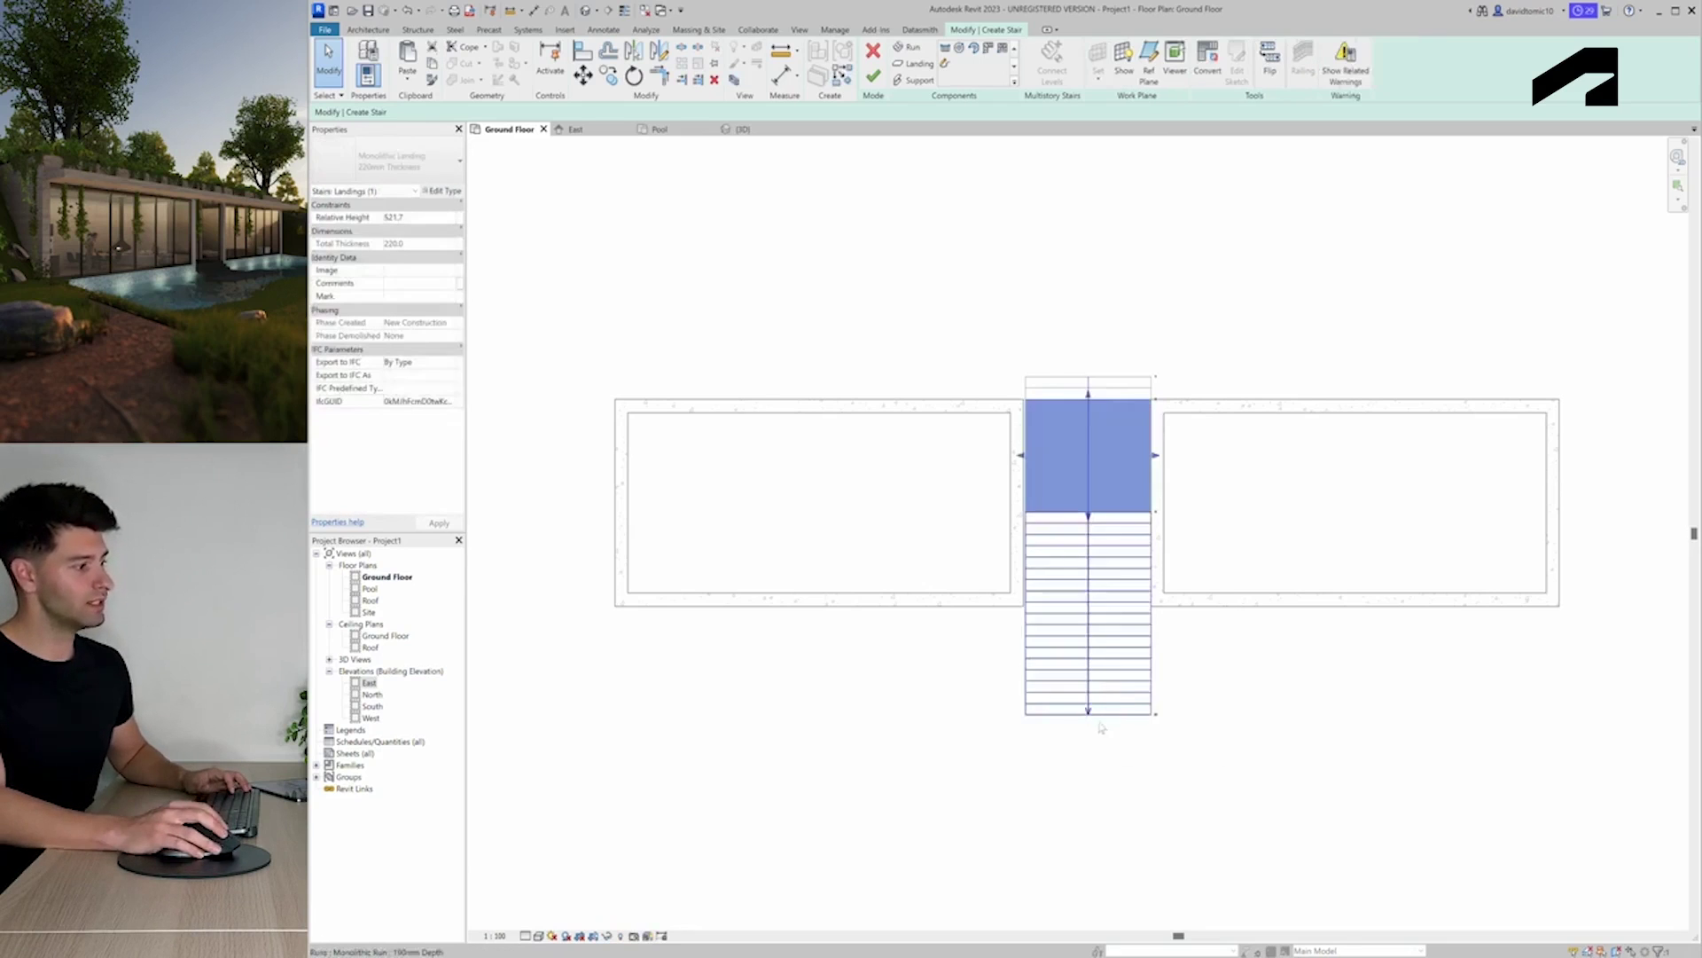
{"action": "left_click", "coordinate": [1094, 685]}
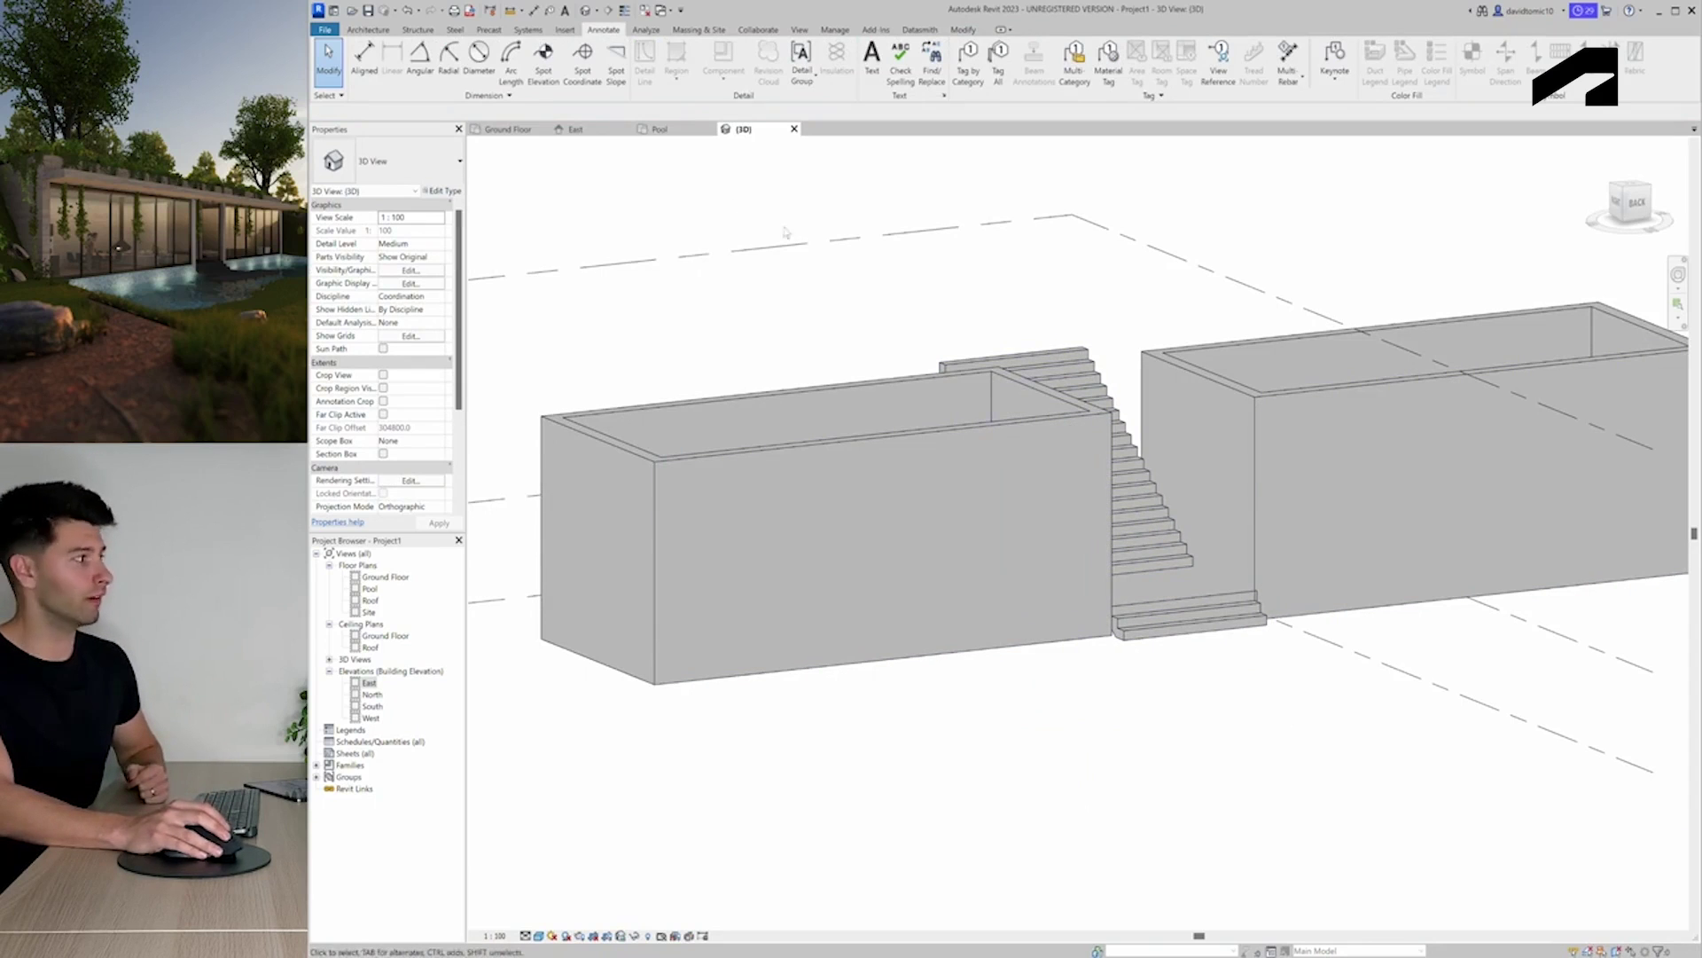
In the East elevation, temporarily hide the walls and the Roof level to expose the full stair profile
{"action": "left_click", "coordinate": [589, 131]}
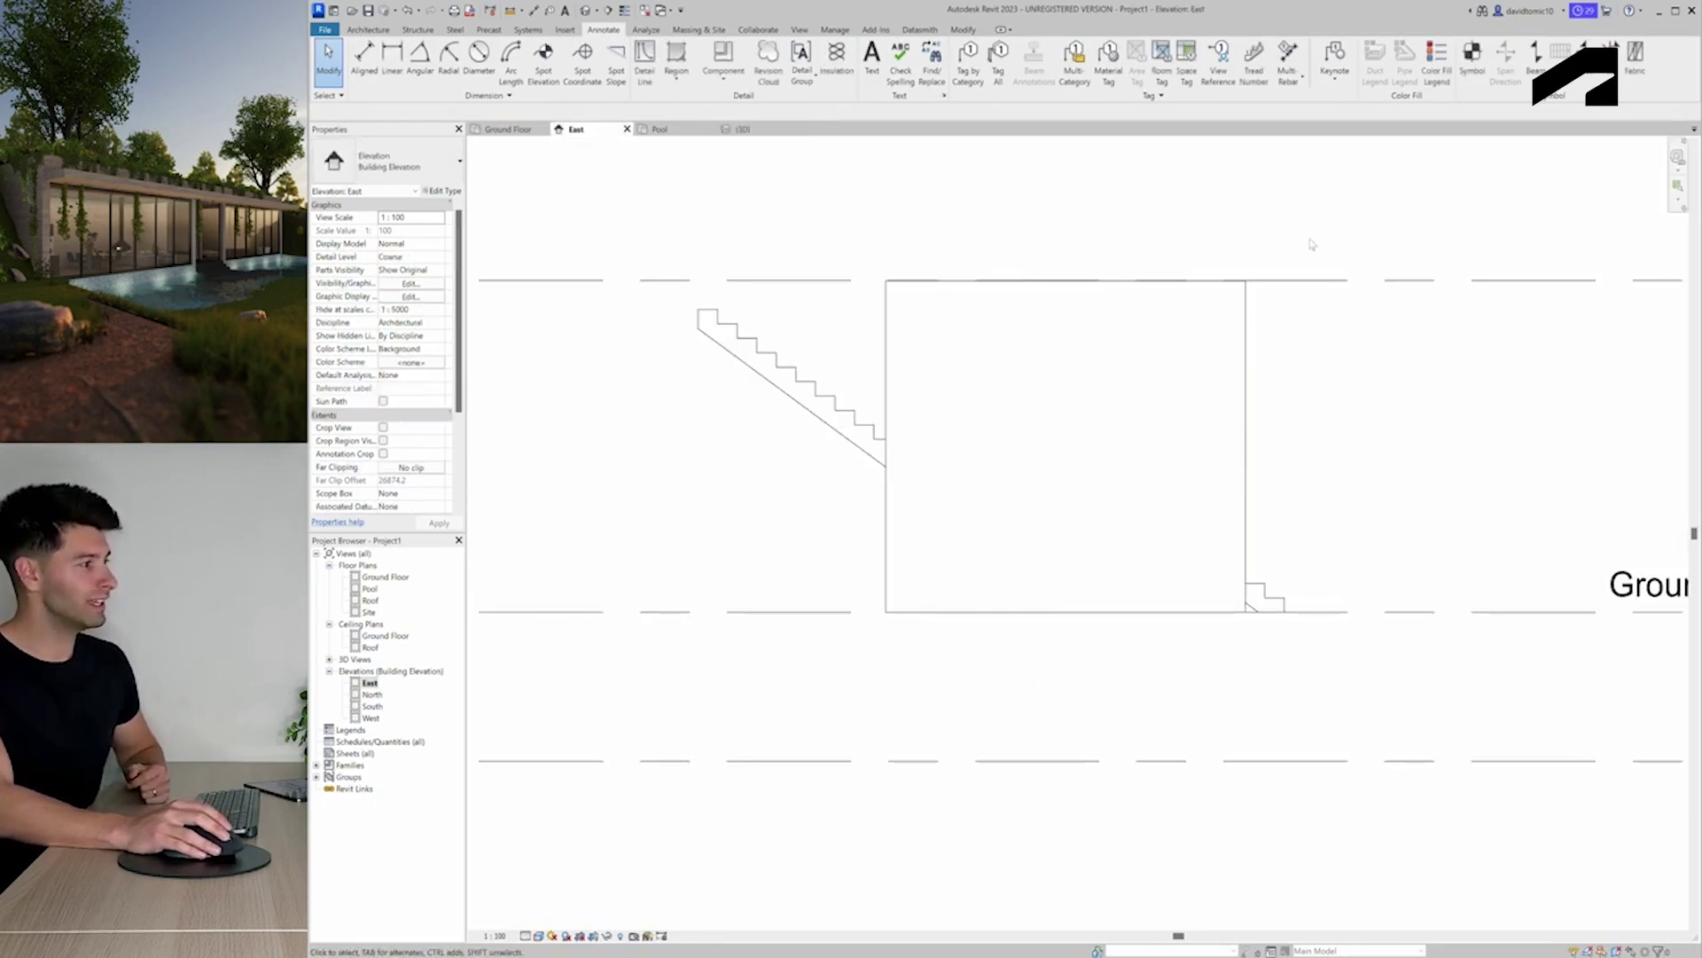
{"action": "left_click_drag", "start_coordinate": [1254, 235], "coordinate": [820, 281]}
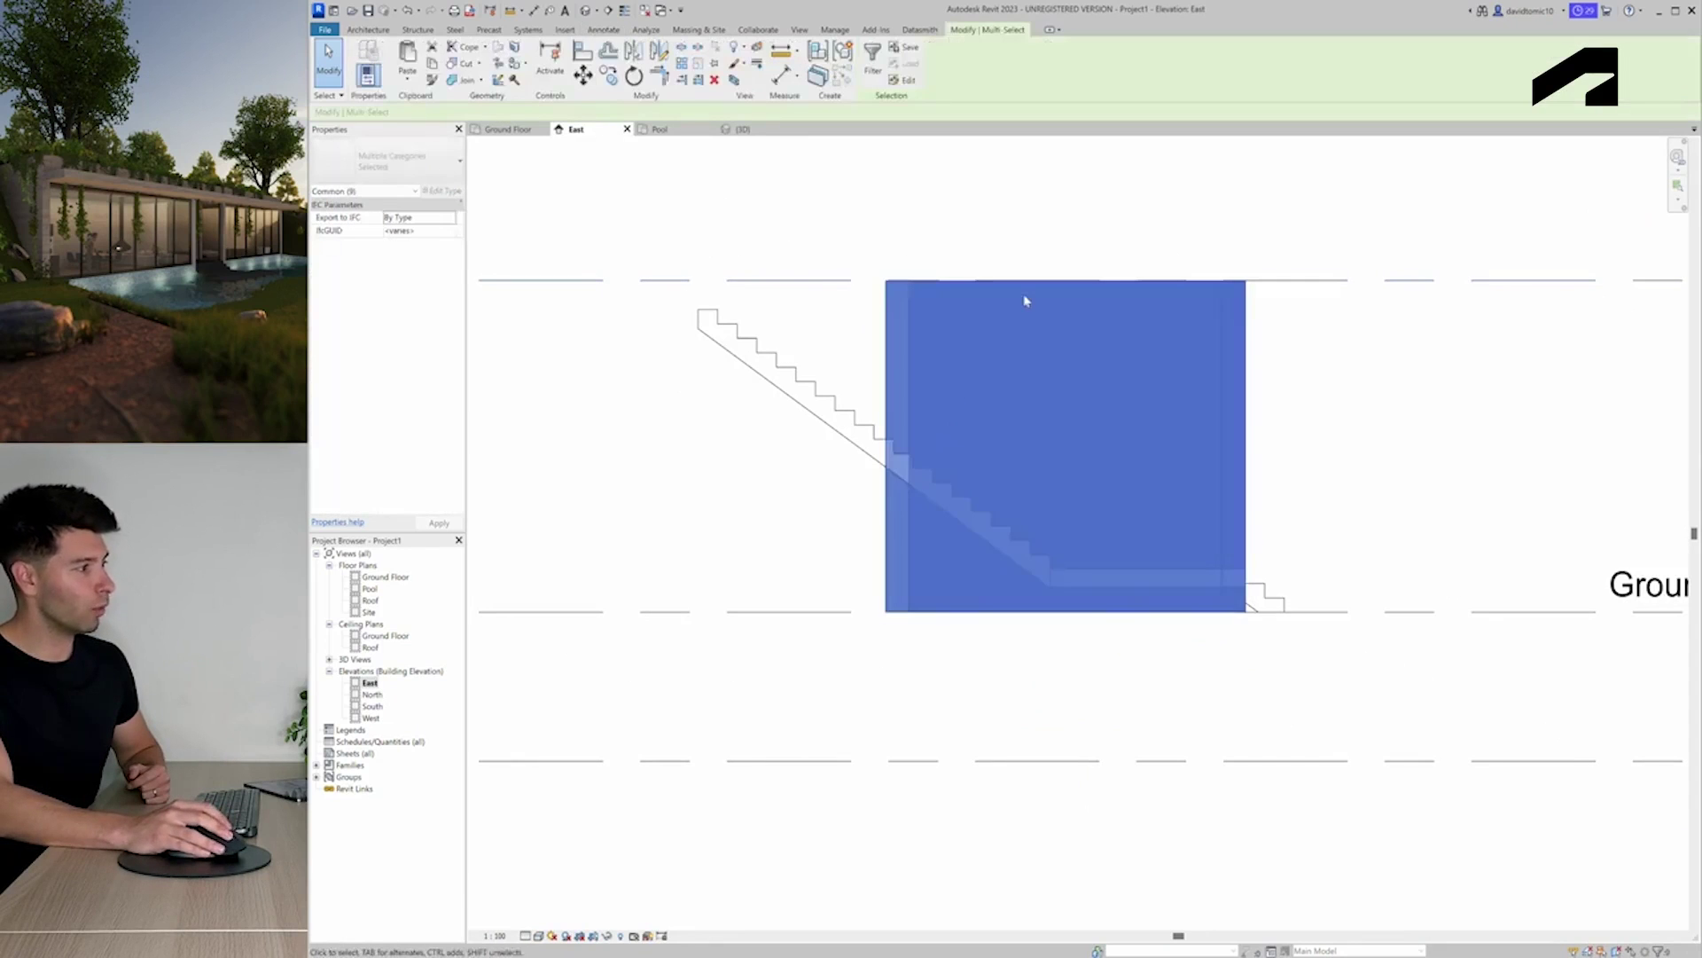
{"action": "key", "text": "h"}
{"action": "key", "text": "h"}
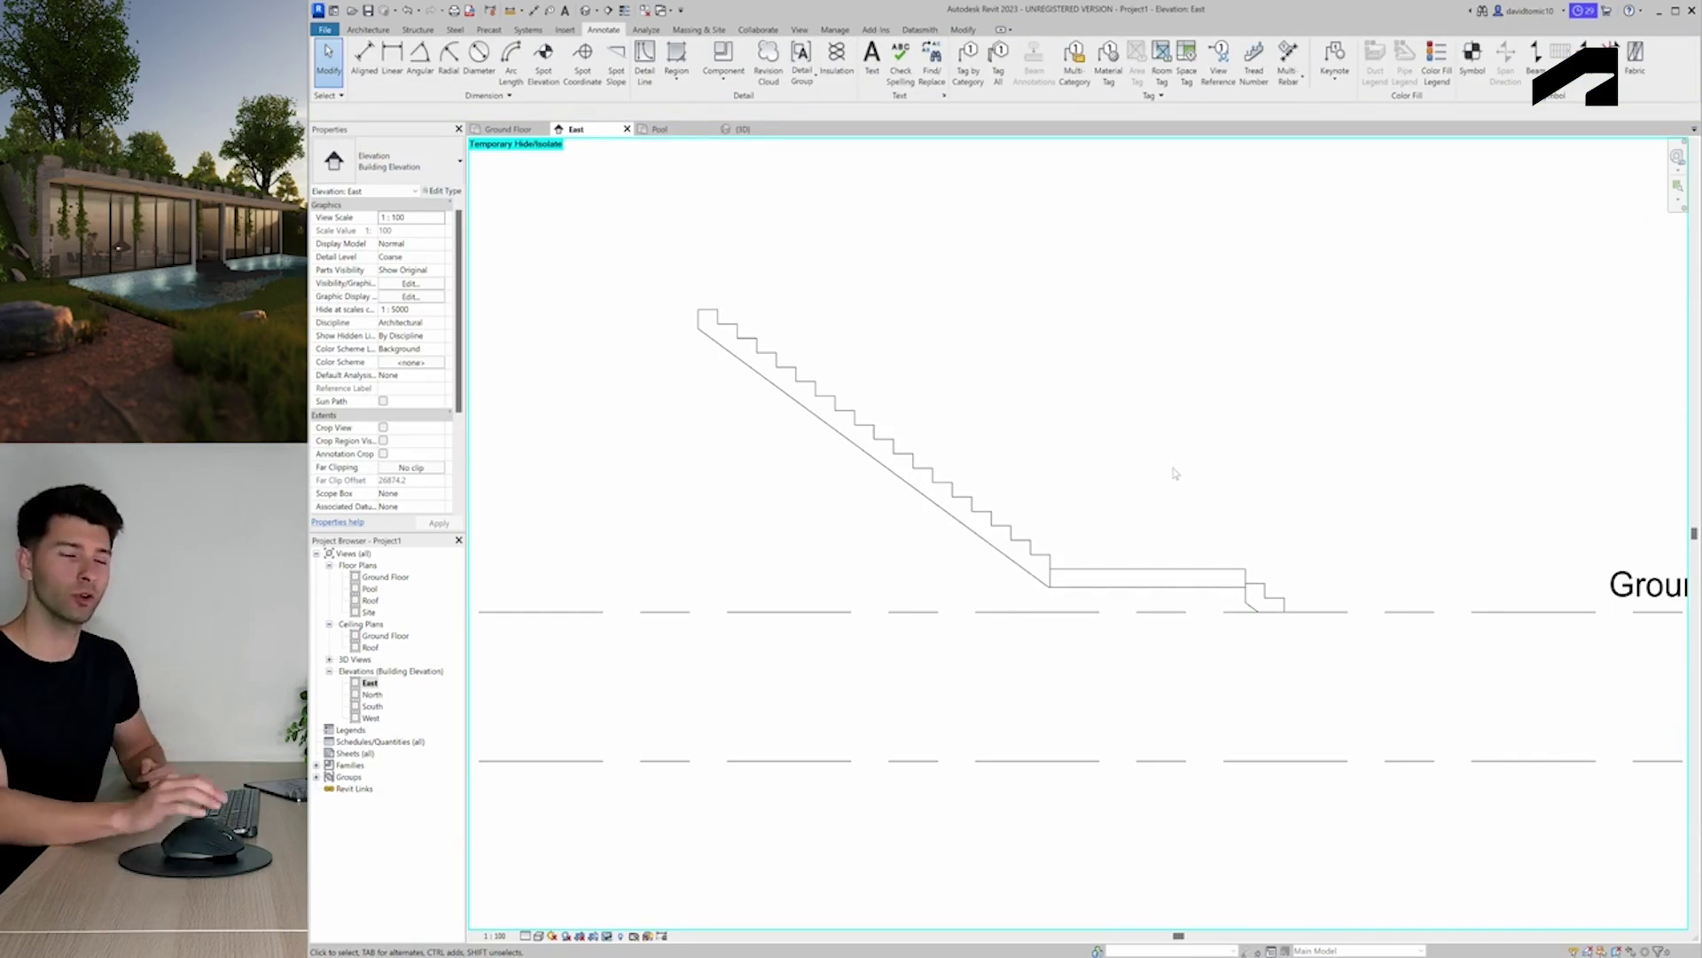
Set the stair's base offset to -512 mm
{"action": "middle_click_drag", "start_coordinate": [1242, 555], "coordinate": [1144, 557]}
{"action": "left_click", "coordinate": [1143, 556]}
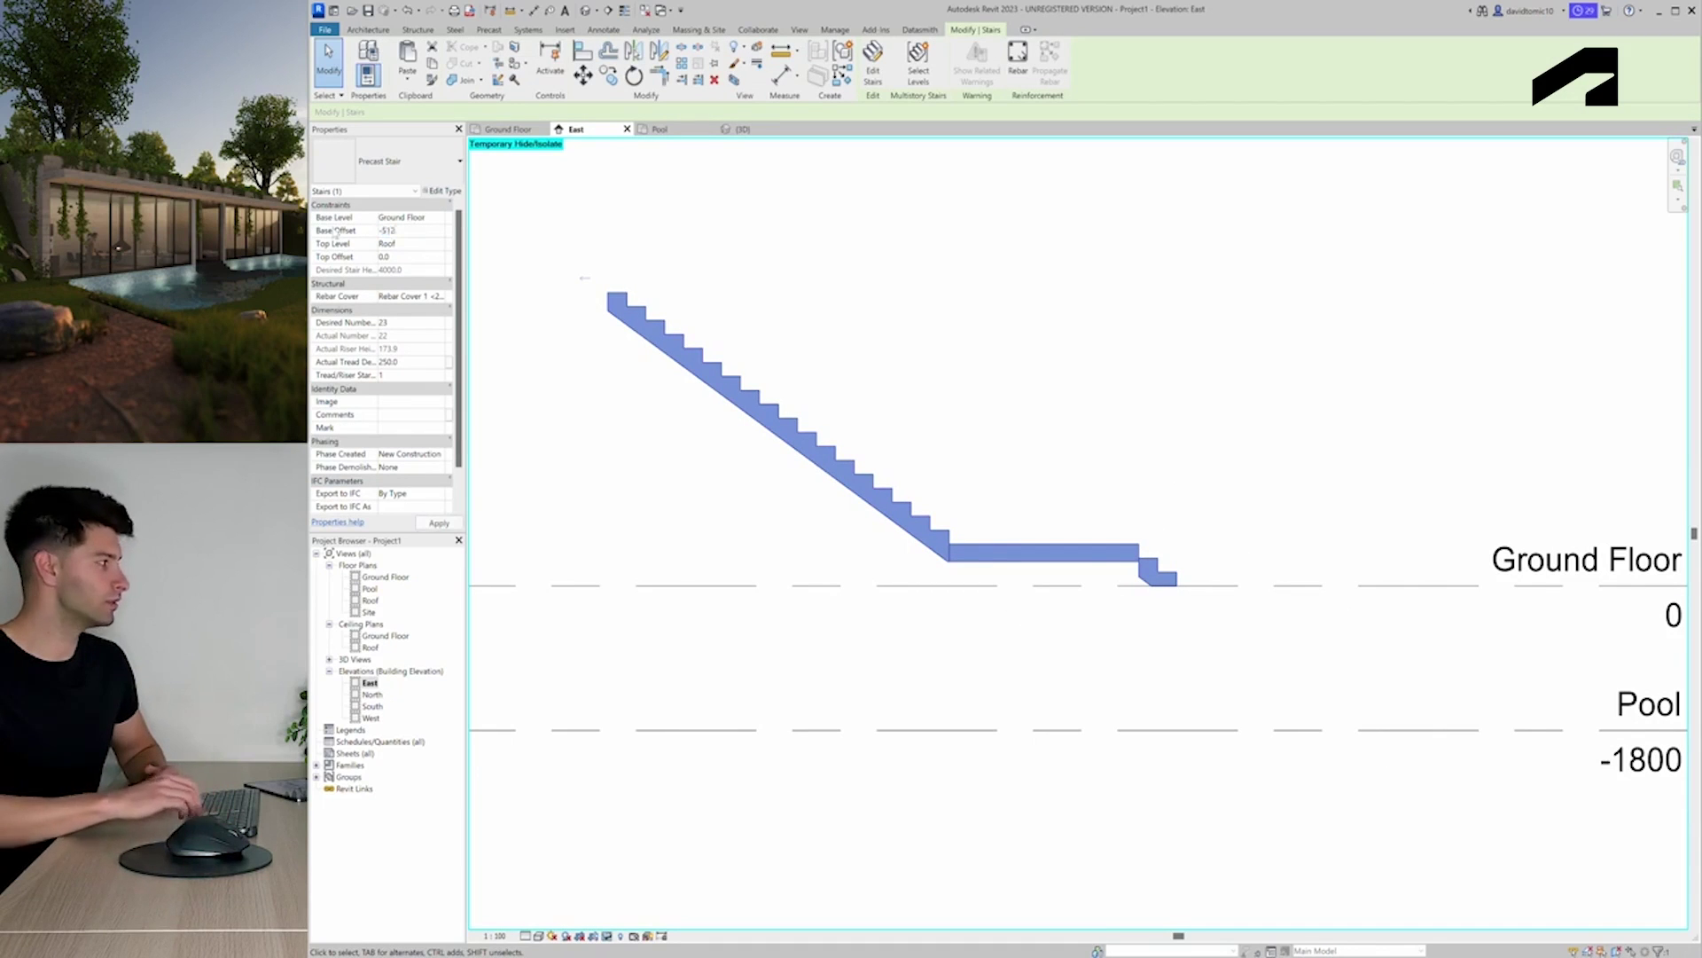
{"action": "type", "text": "-512"}
{"action": "left_click", "coordinate": [976, 355]}
{"action": "scroll", "coordinate": [1139, 602], "scroll_direction": "down", "scroll_amount": 1}
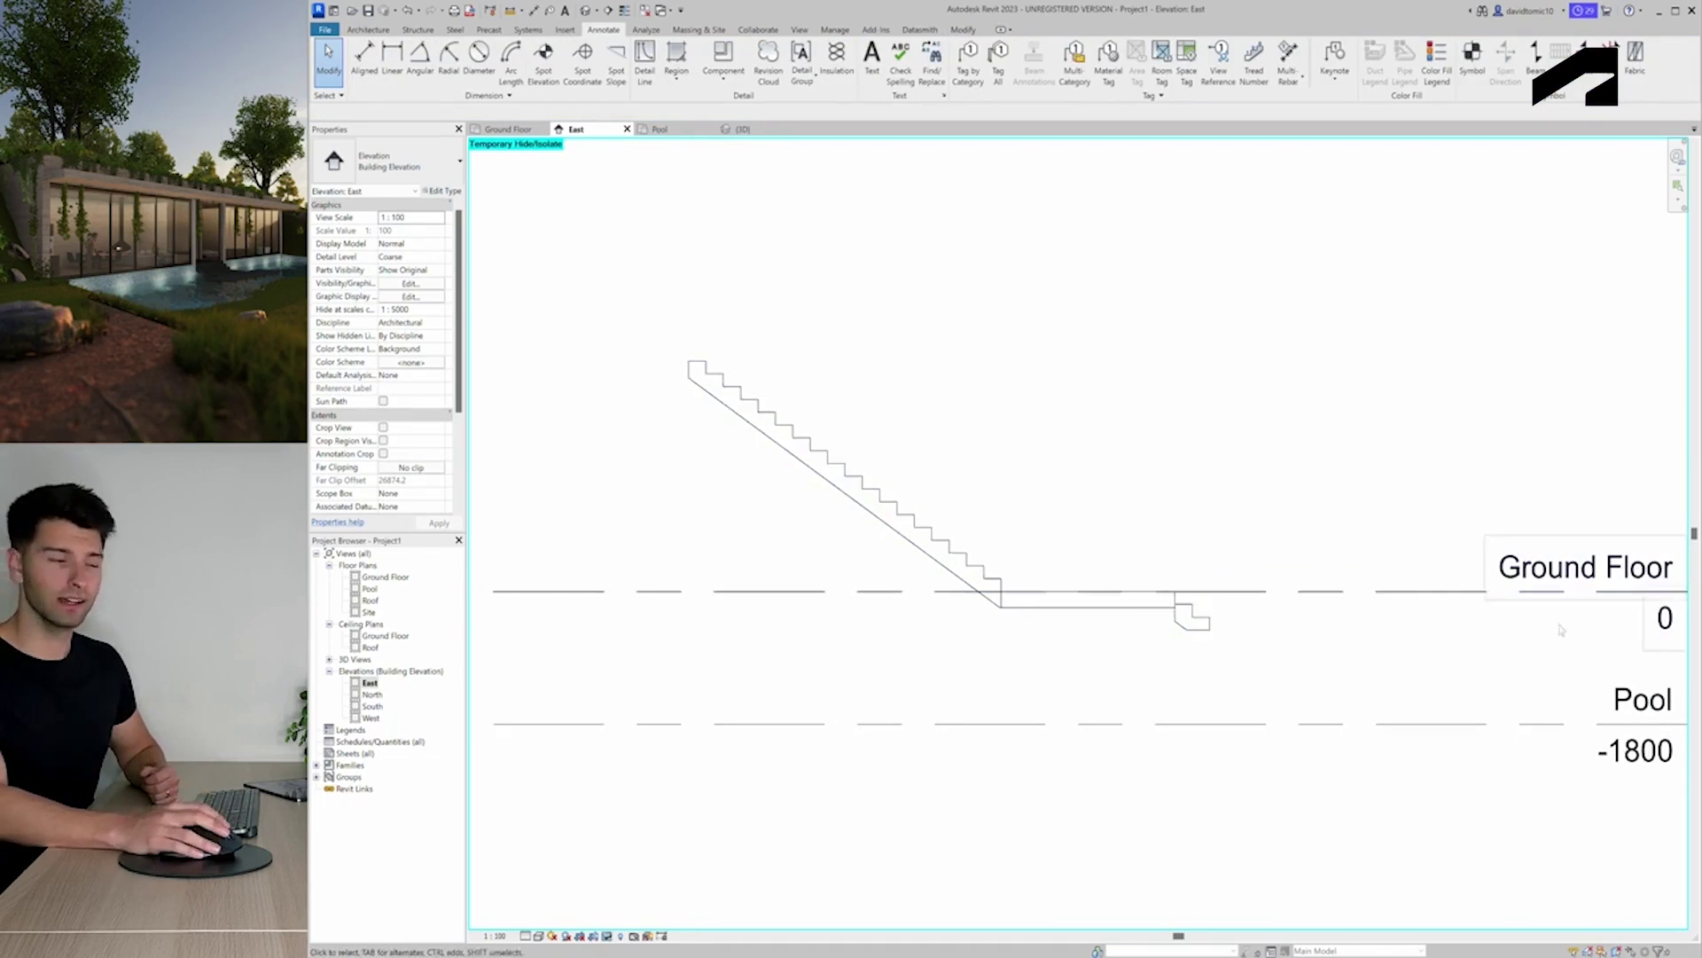
Reset the temporary hide in the East elevation and show the lowered stair in the 3D view
{"action": "left_click", "coordinate": [607, 936]}
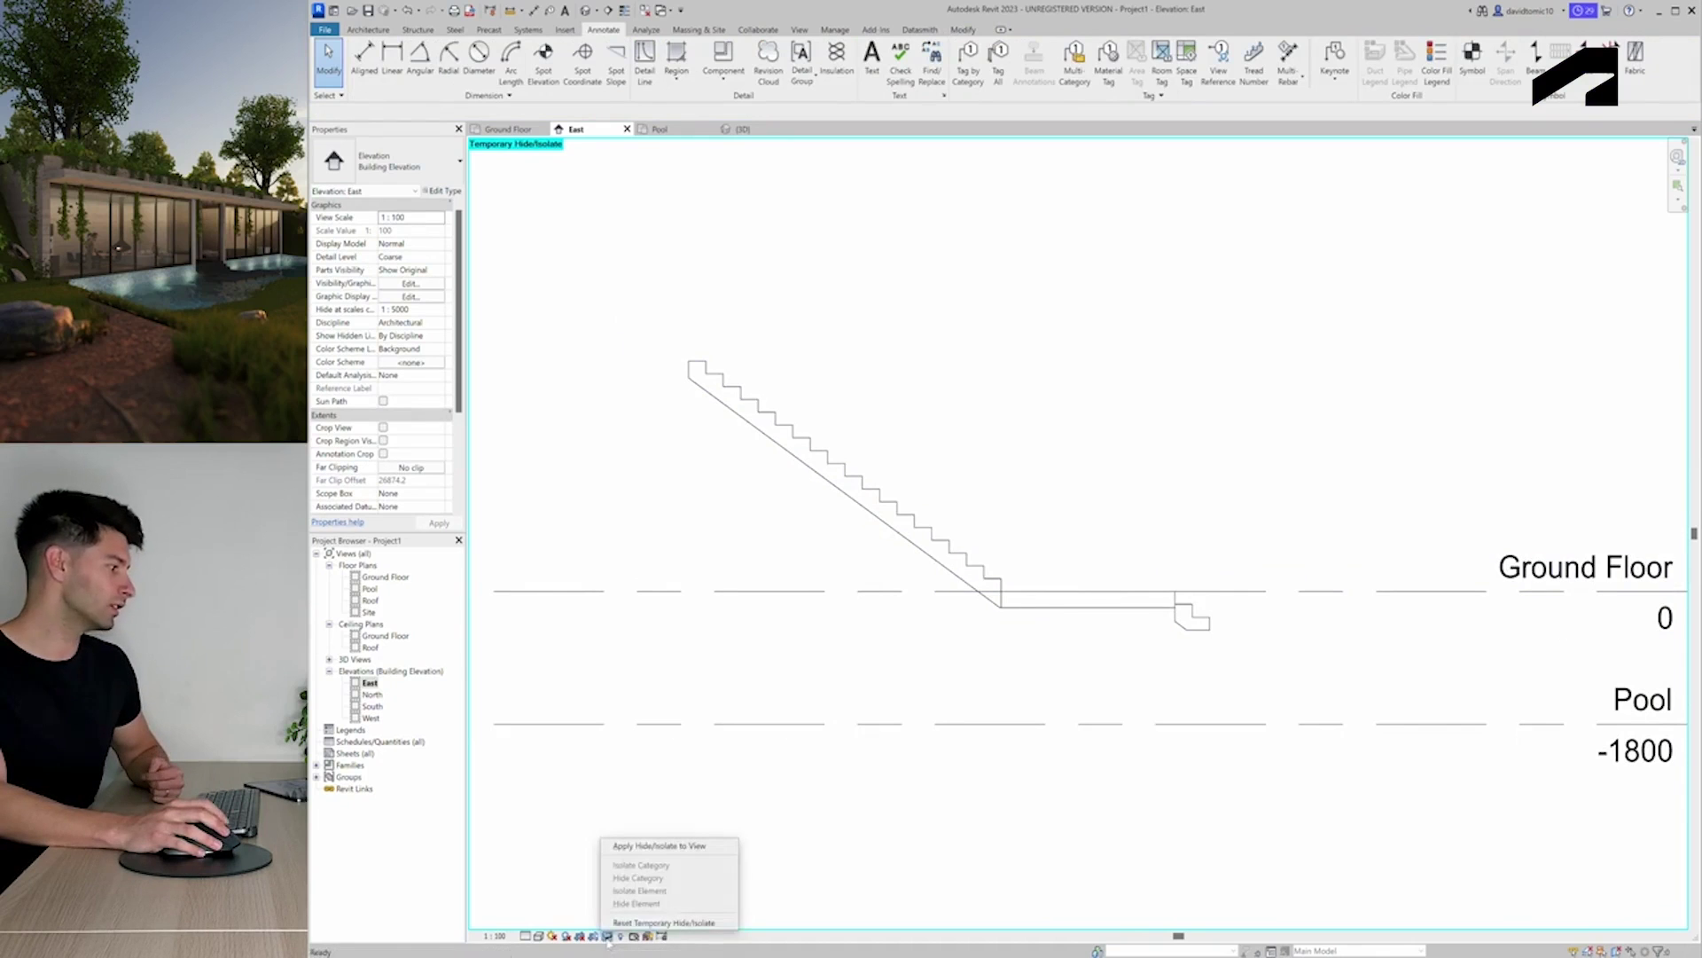
{"action": "left_click", "coordinate": [663, 922]}
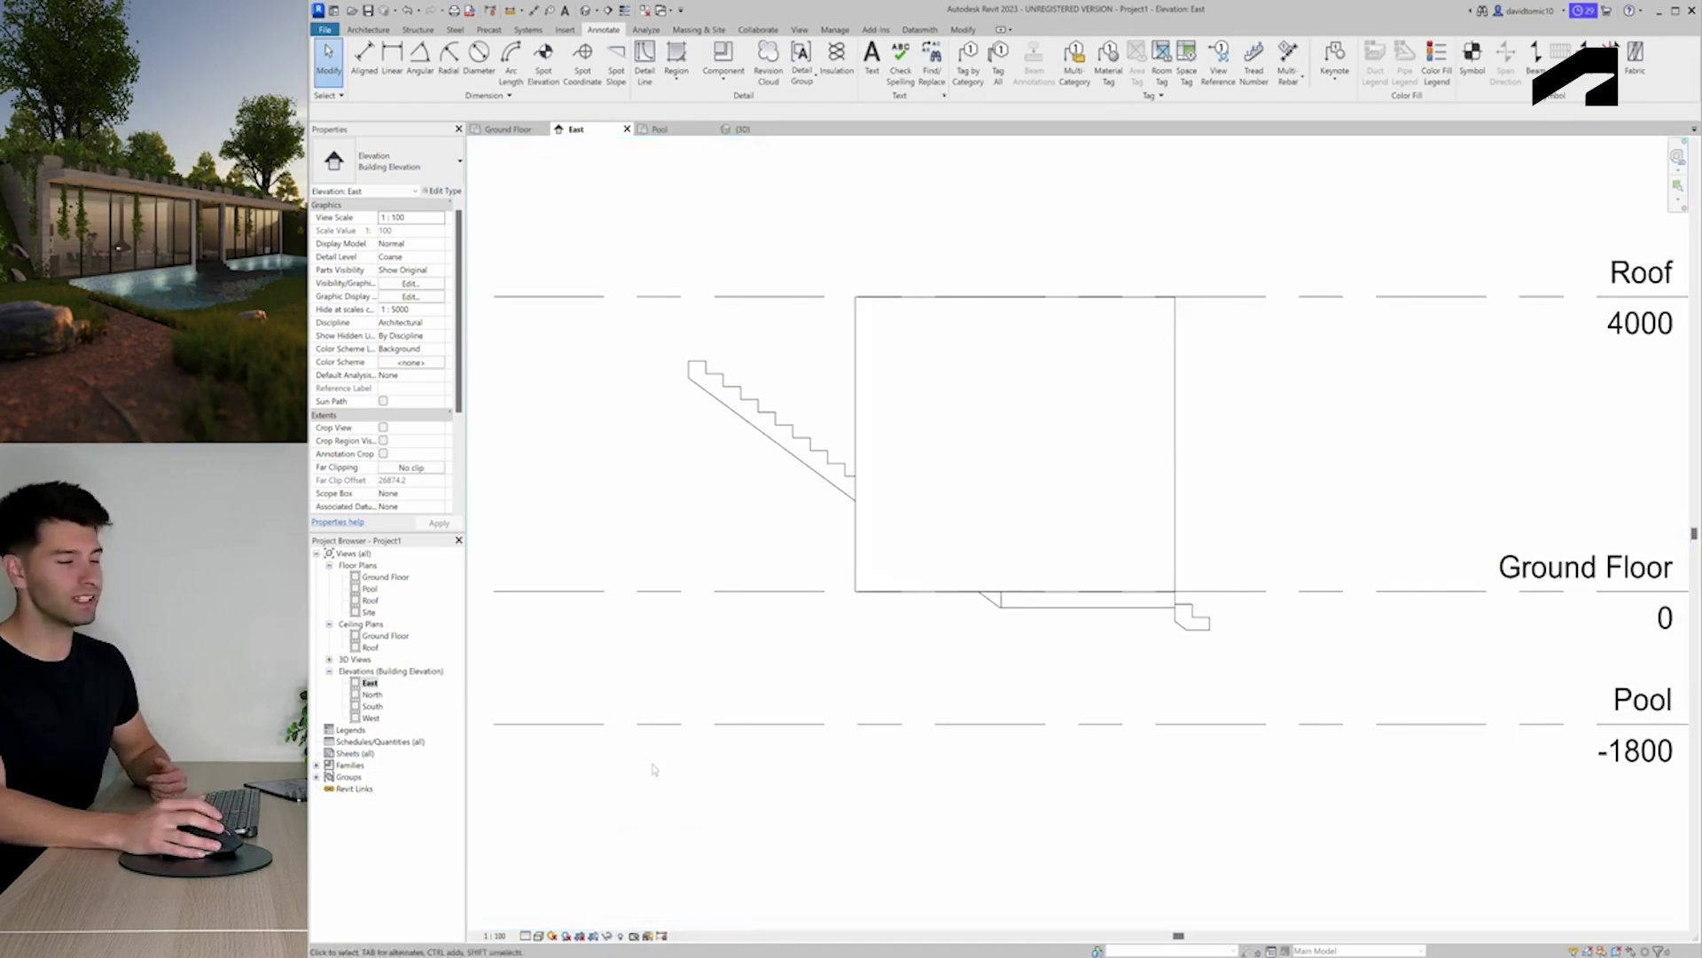
{"action": "left_click", "coordinate": [739, 129]}
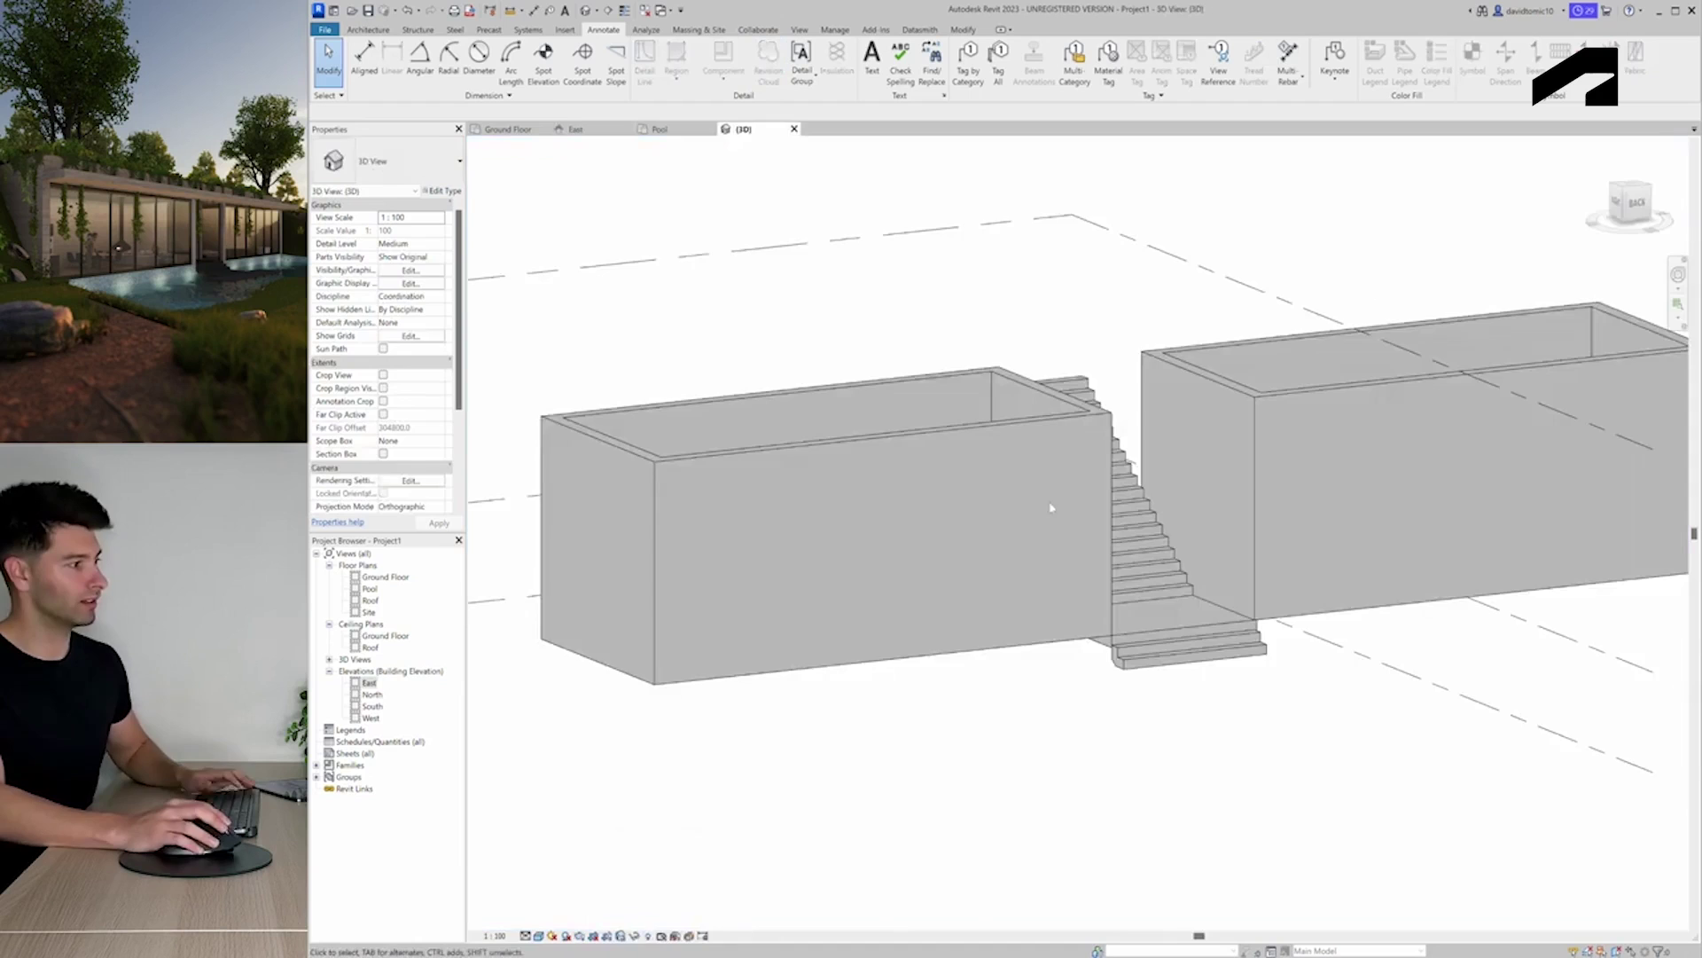
Create a Generic 150mm floor on the Ground Floor level with a 3000 by 1000 mm rectangle starting at the stair's bottom edge
{"action": "key", "text": "ctrl+Tab"}
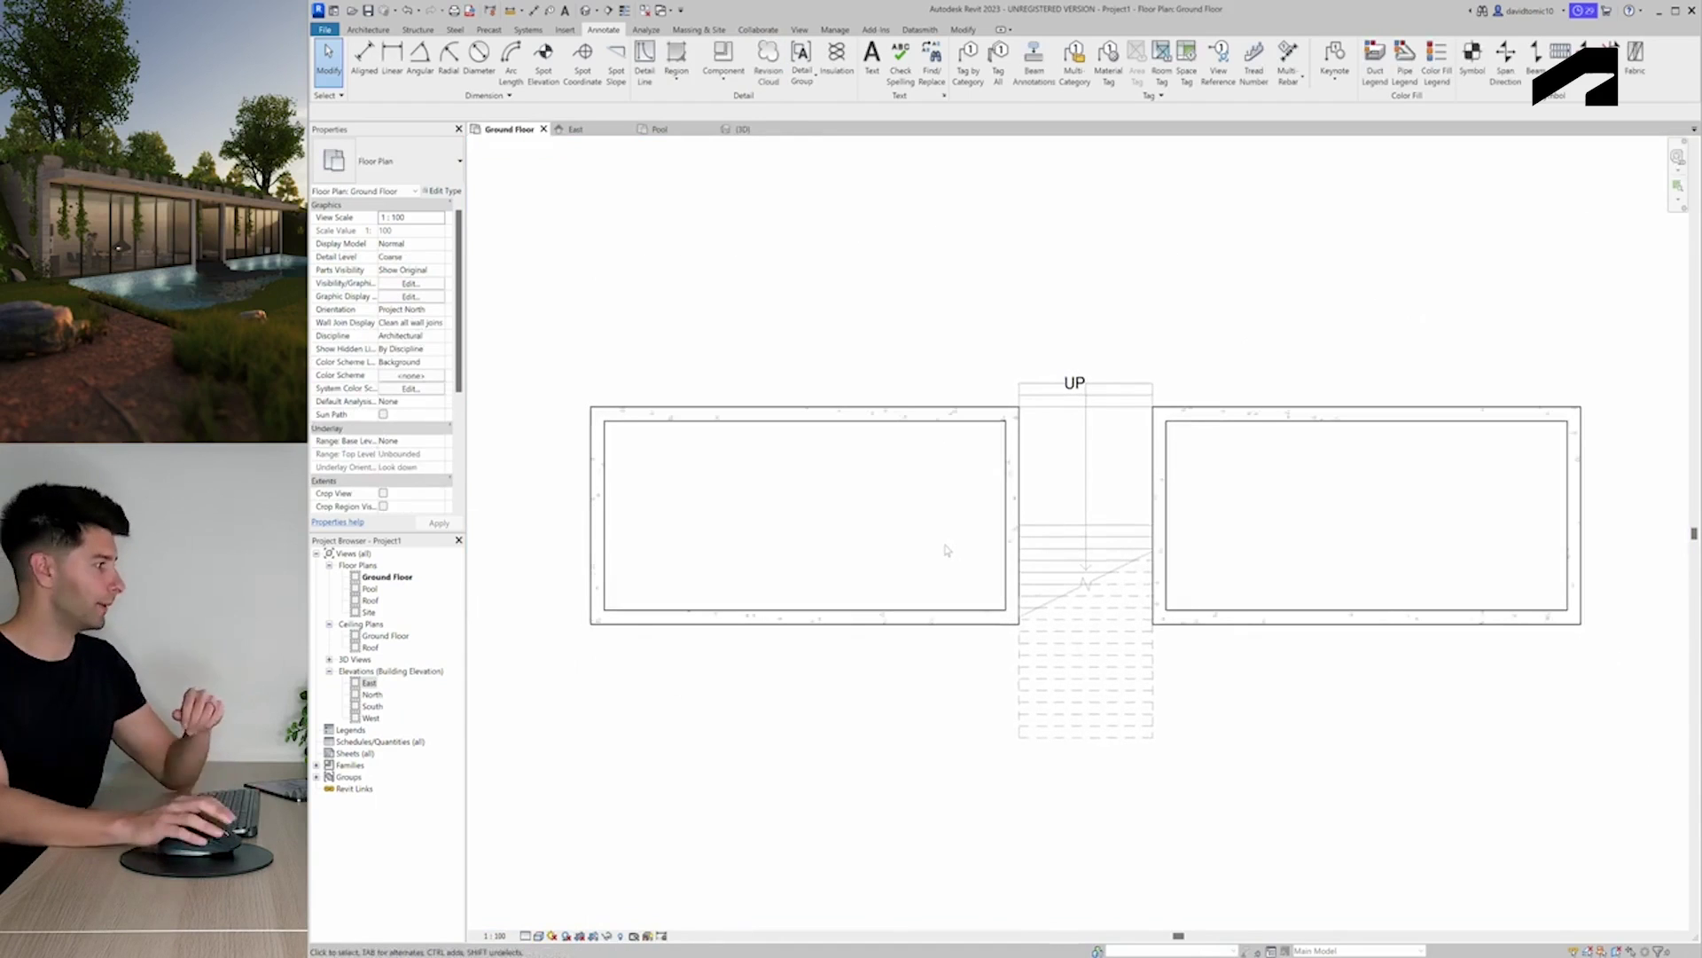
{"action": "left_click", "coordinate": [368, 29]}
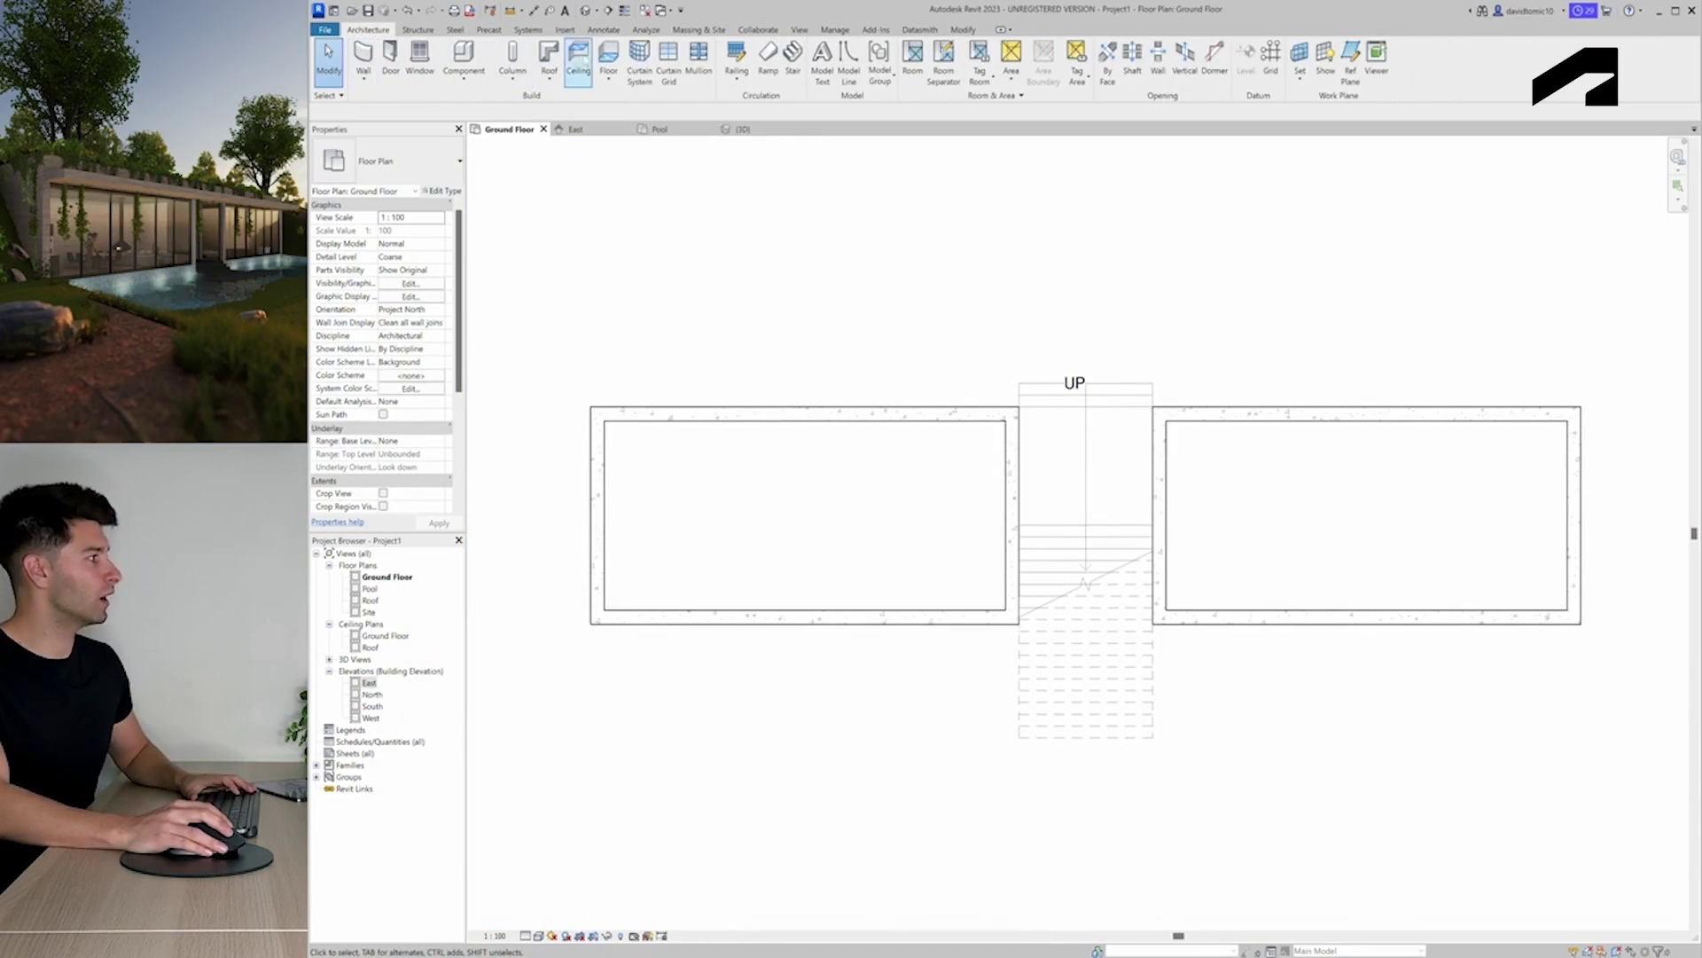
{"action": "left_click", "coordinate": [608, 55]}
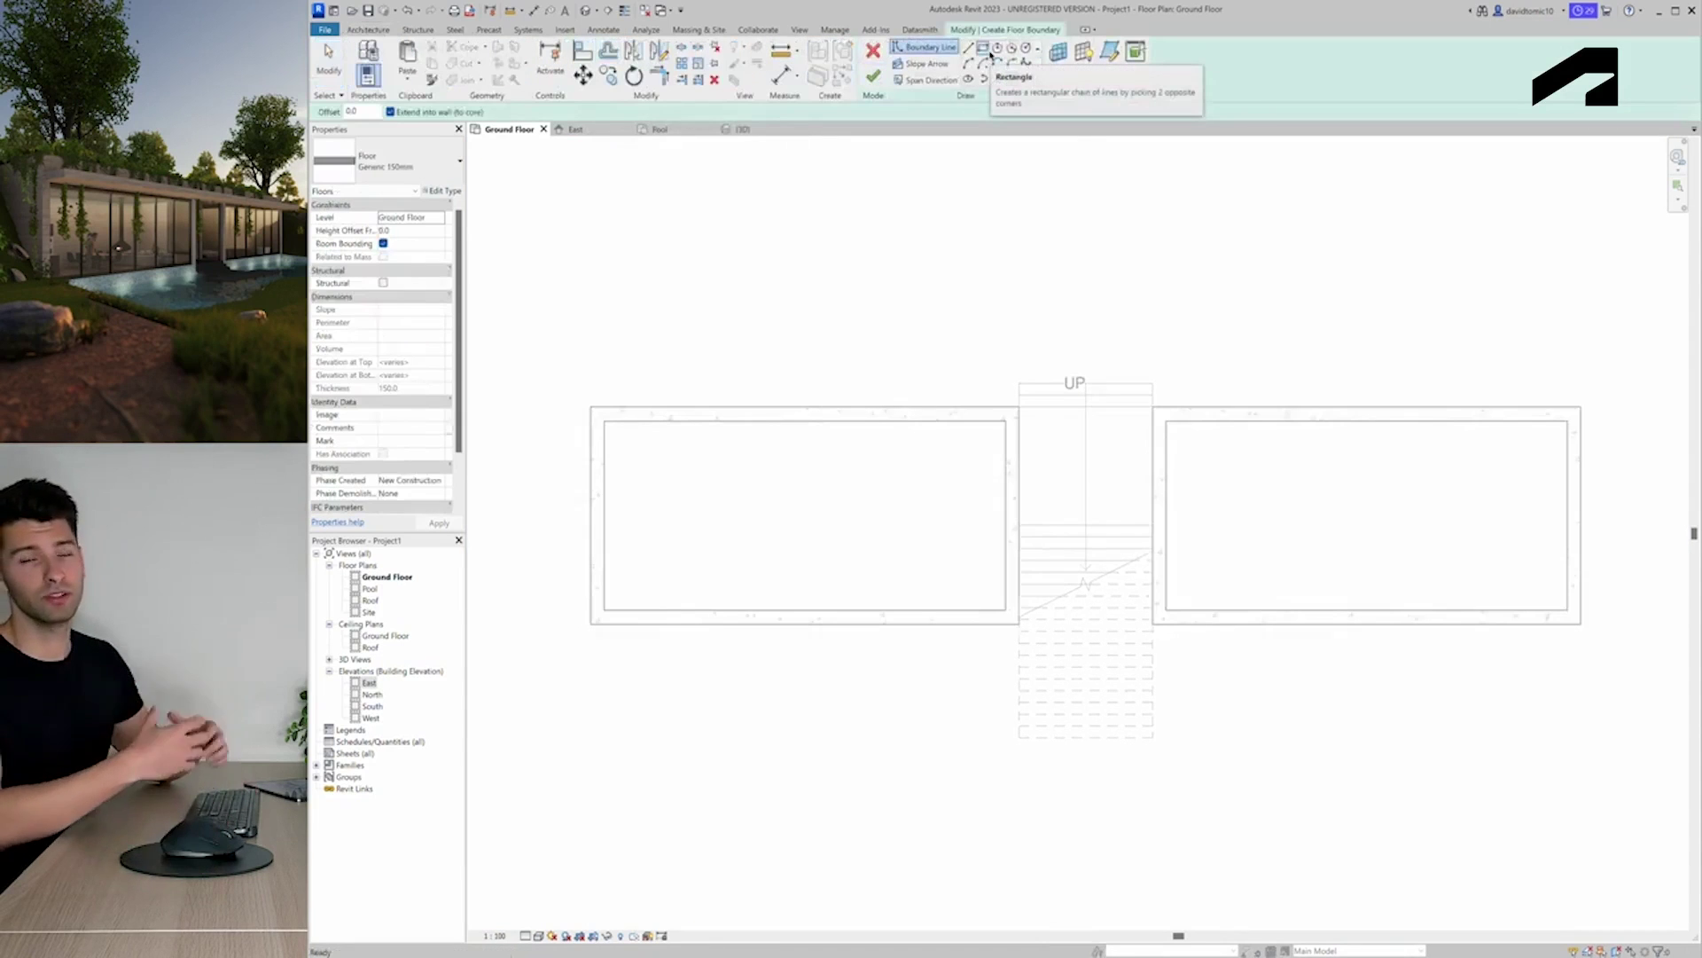
{"action": "scroll", "coordinate": [984, 293], "scroll_direction": "down", "scroll_amount": 1}
{"action": "middle_click_drag", "start_coordinate": [954, 230], "coordinate": [870, 429]}
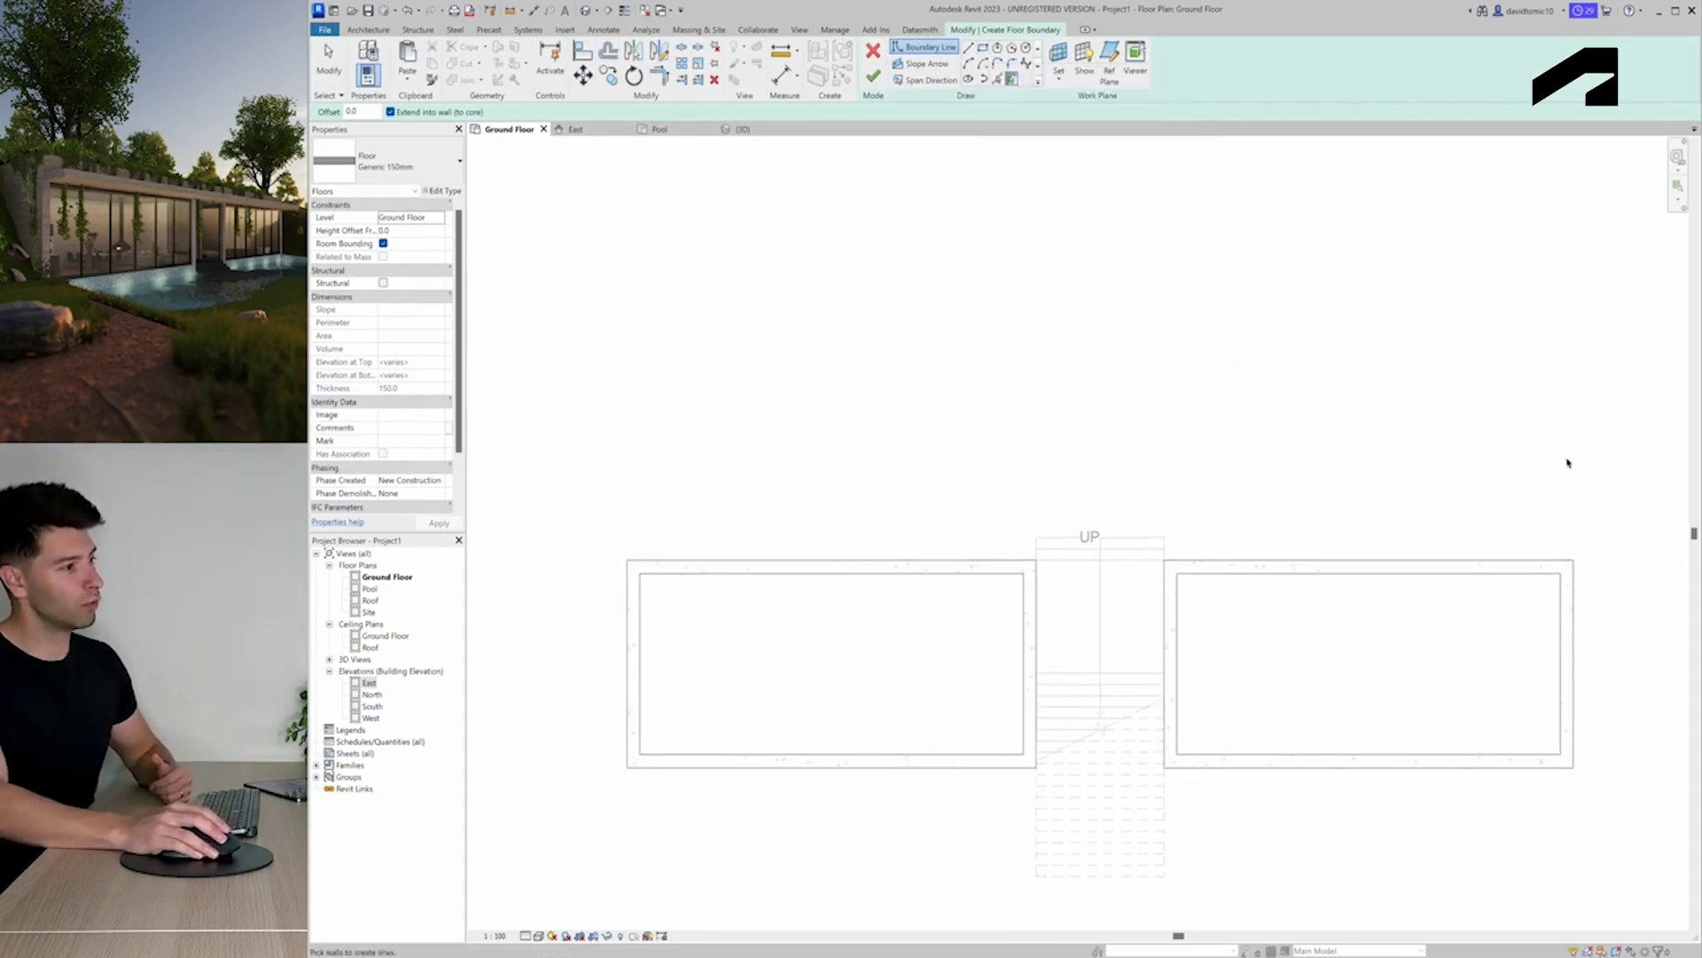
{"action": "middle_click_drag", "start_coordinate": [1356, 555], "coordinate": [1303, 408]}
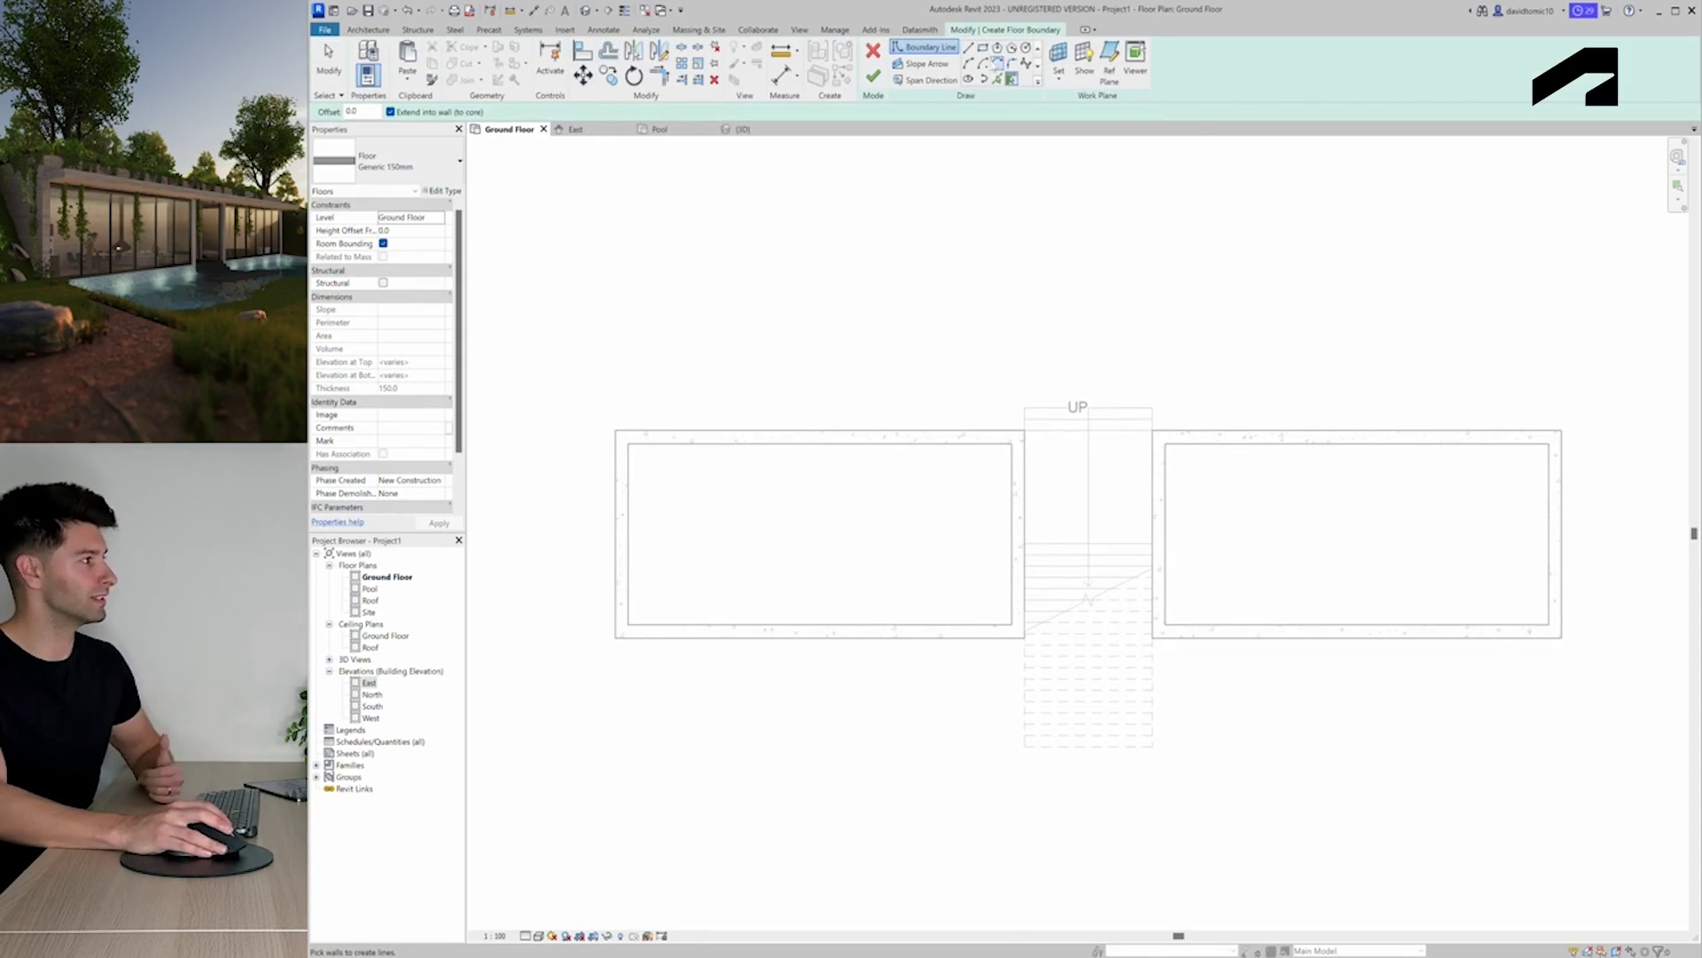
{"action": "key", "text": "l"}
{"action": "key", "text": "i"}
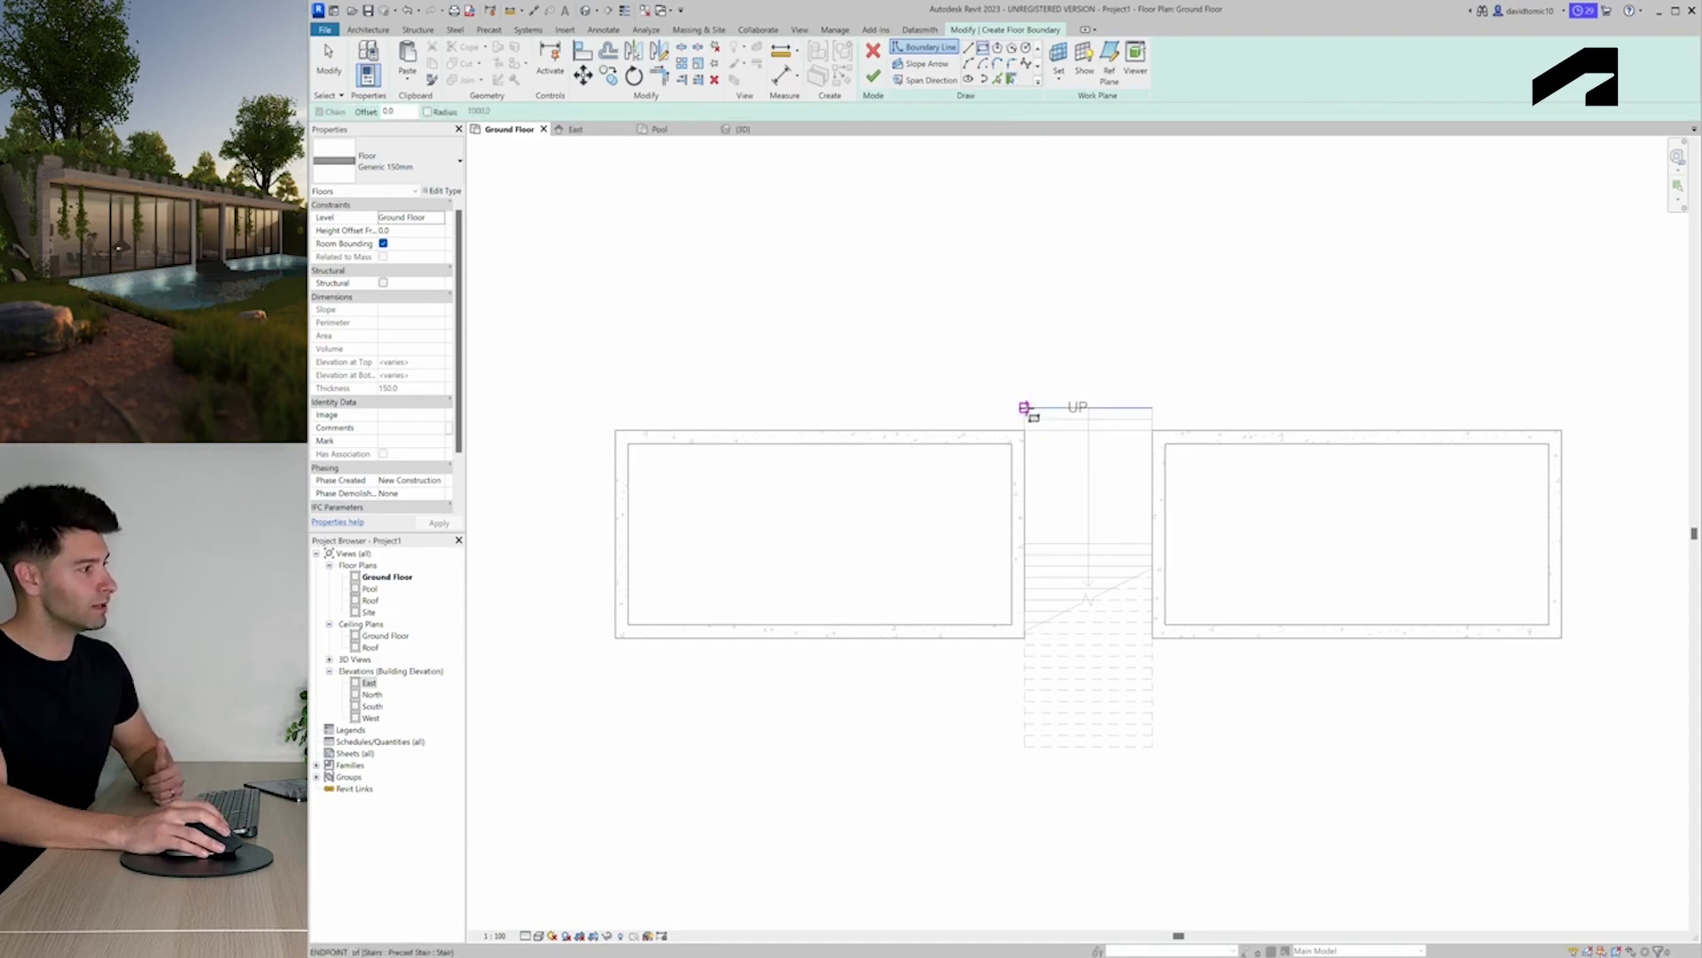
{"action": "left_click", "coordinate": [1025, 407]}
{"action": "type", "text": "1"}
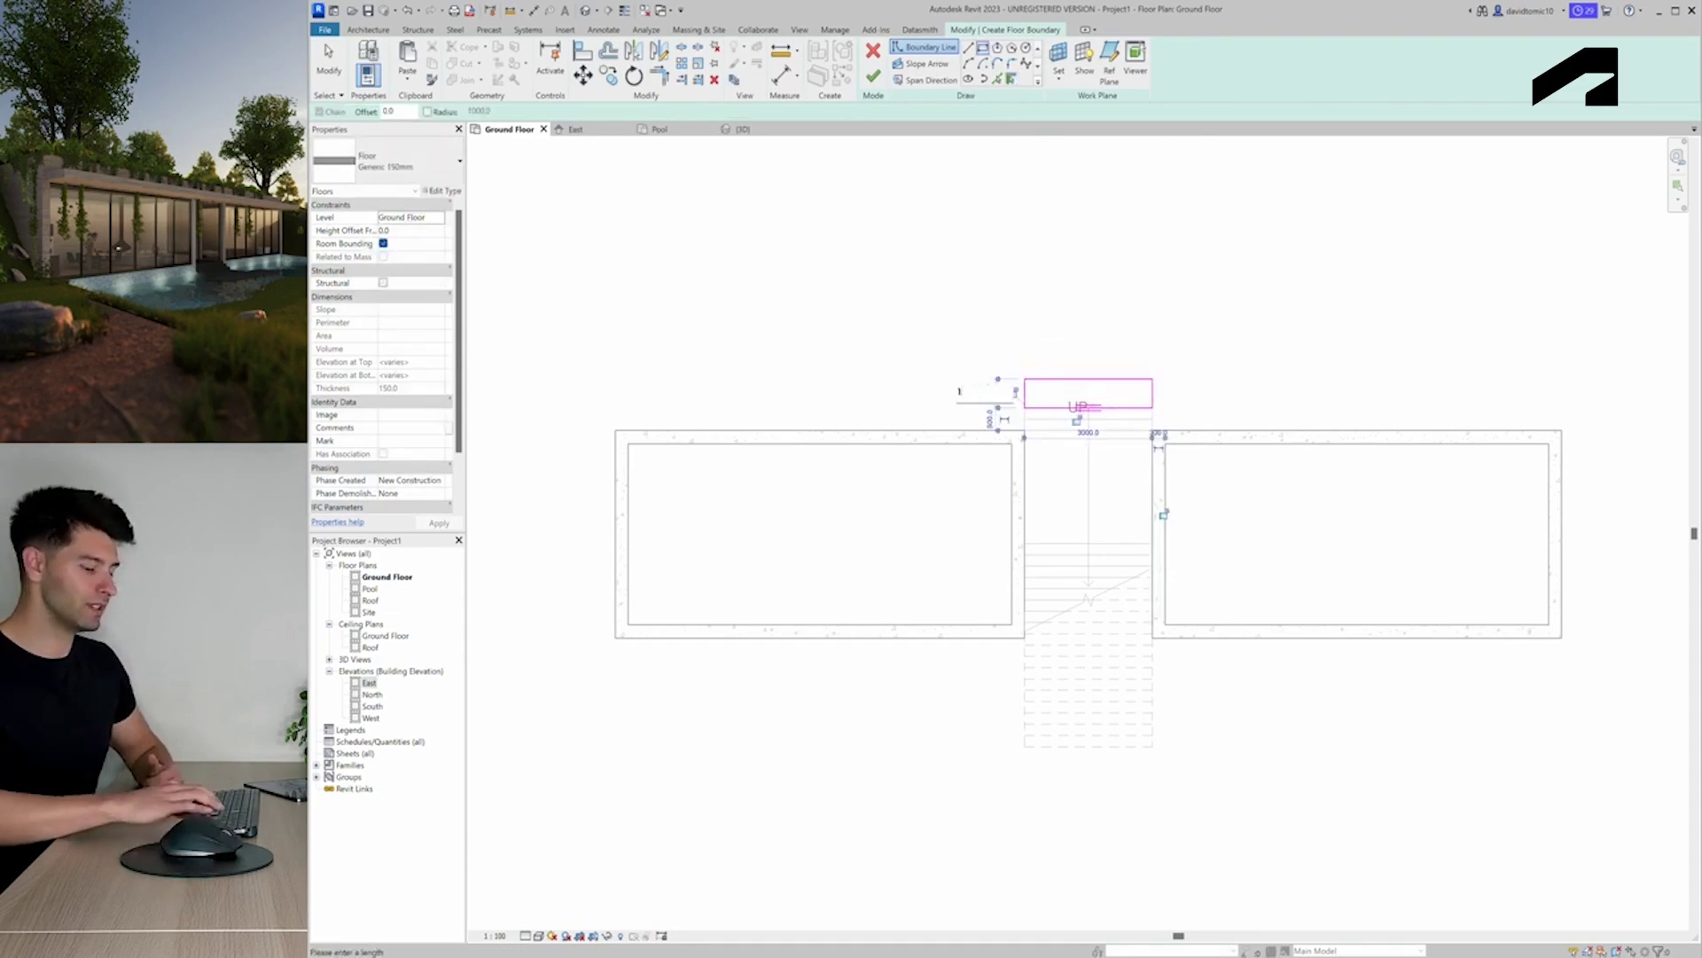
{"action": "type", "text": "000"}
{"action": "key", "text": "Return"}
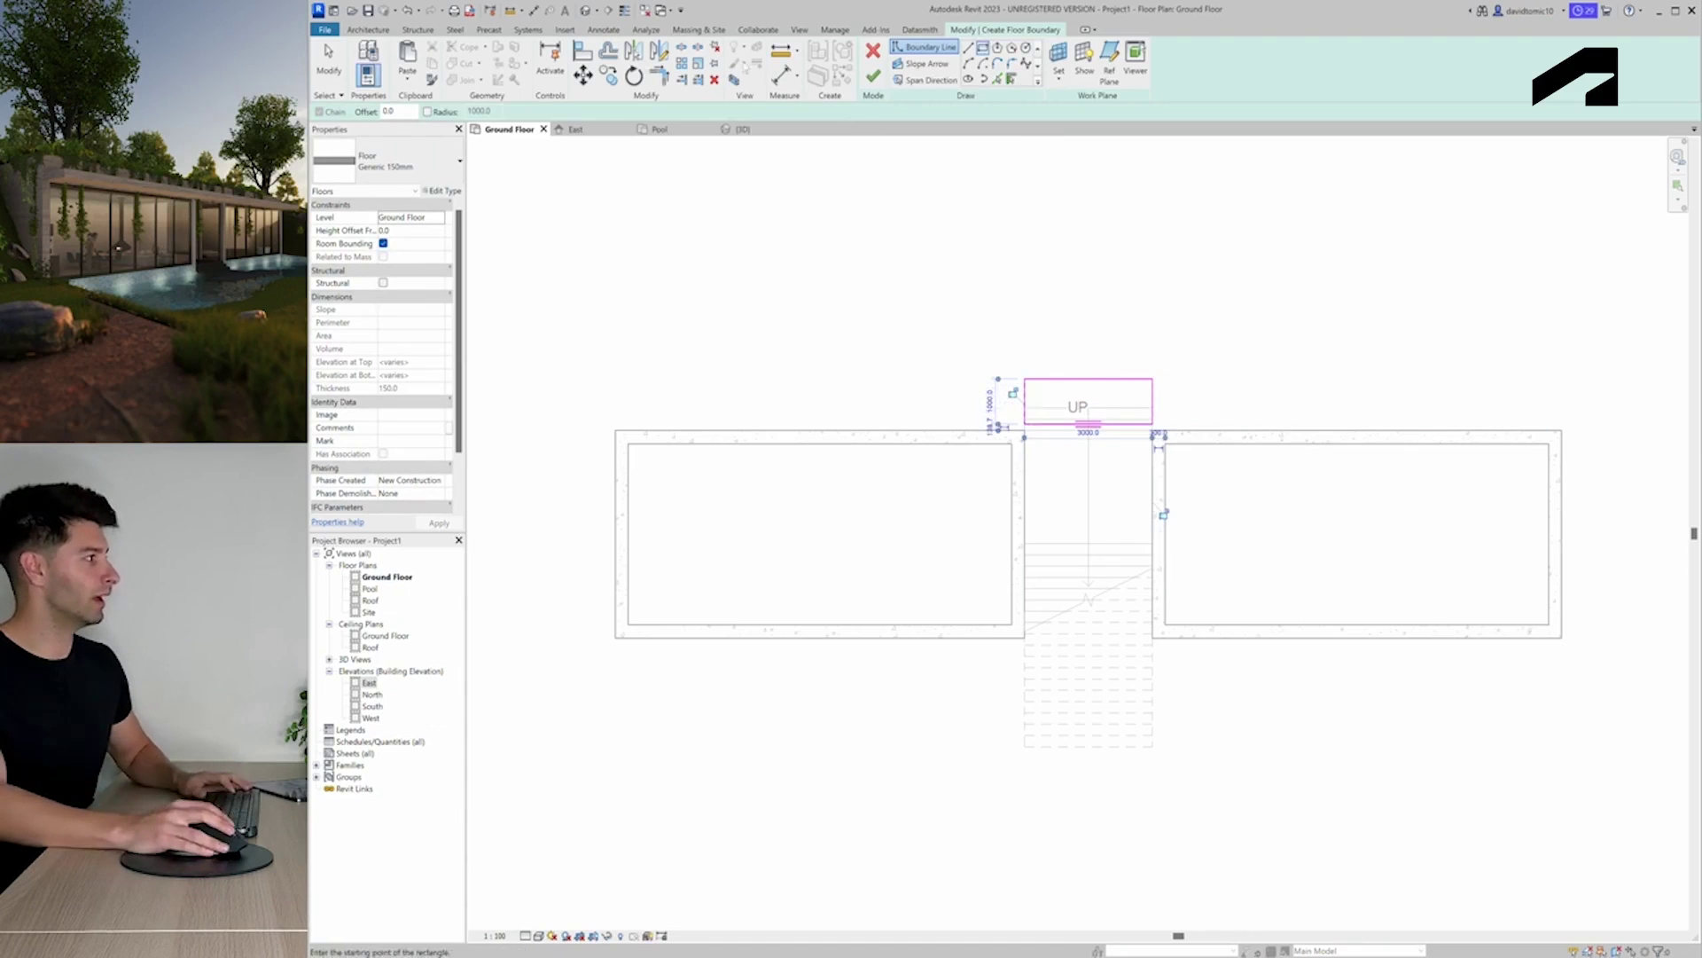
{"action": "key", "text": "Escape"}
{"action": "key", "text": "f"}
{"action": "key", "text": "f"}
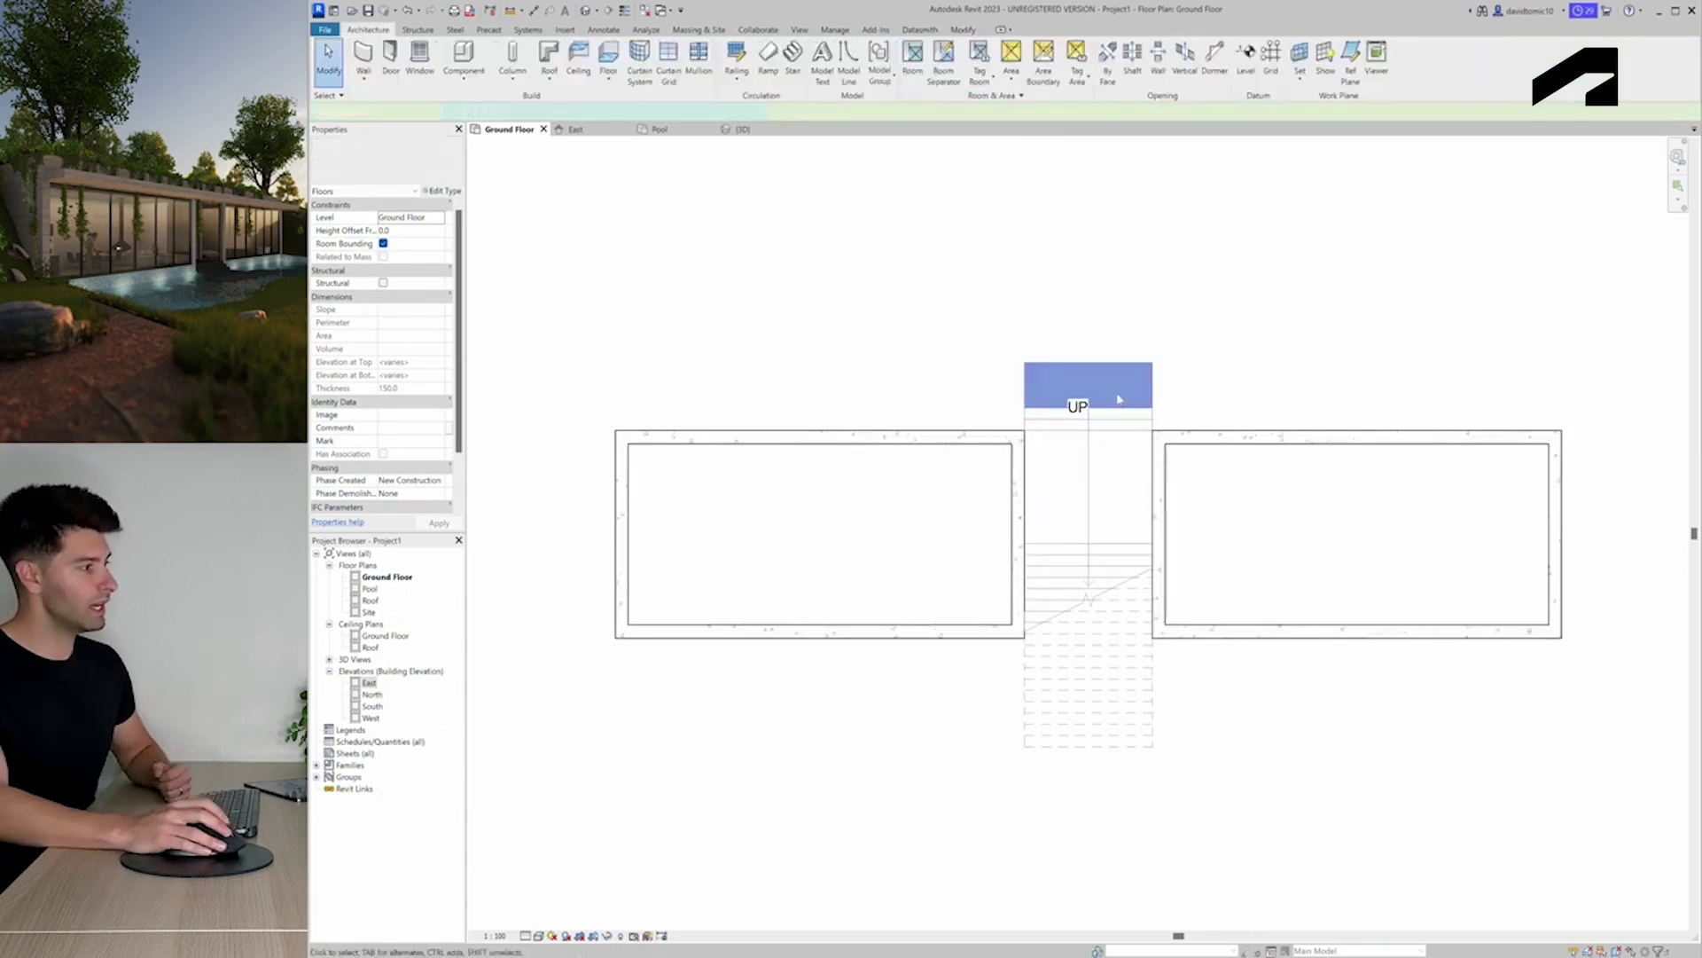
Examine the new floor slab at the foot of the stair in the 3D view
{"action": "left_click", "coordinate": [743, 128]}
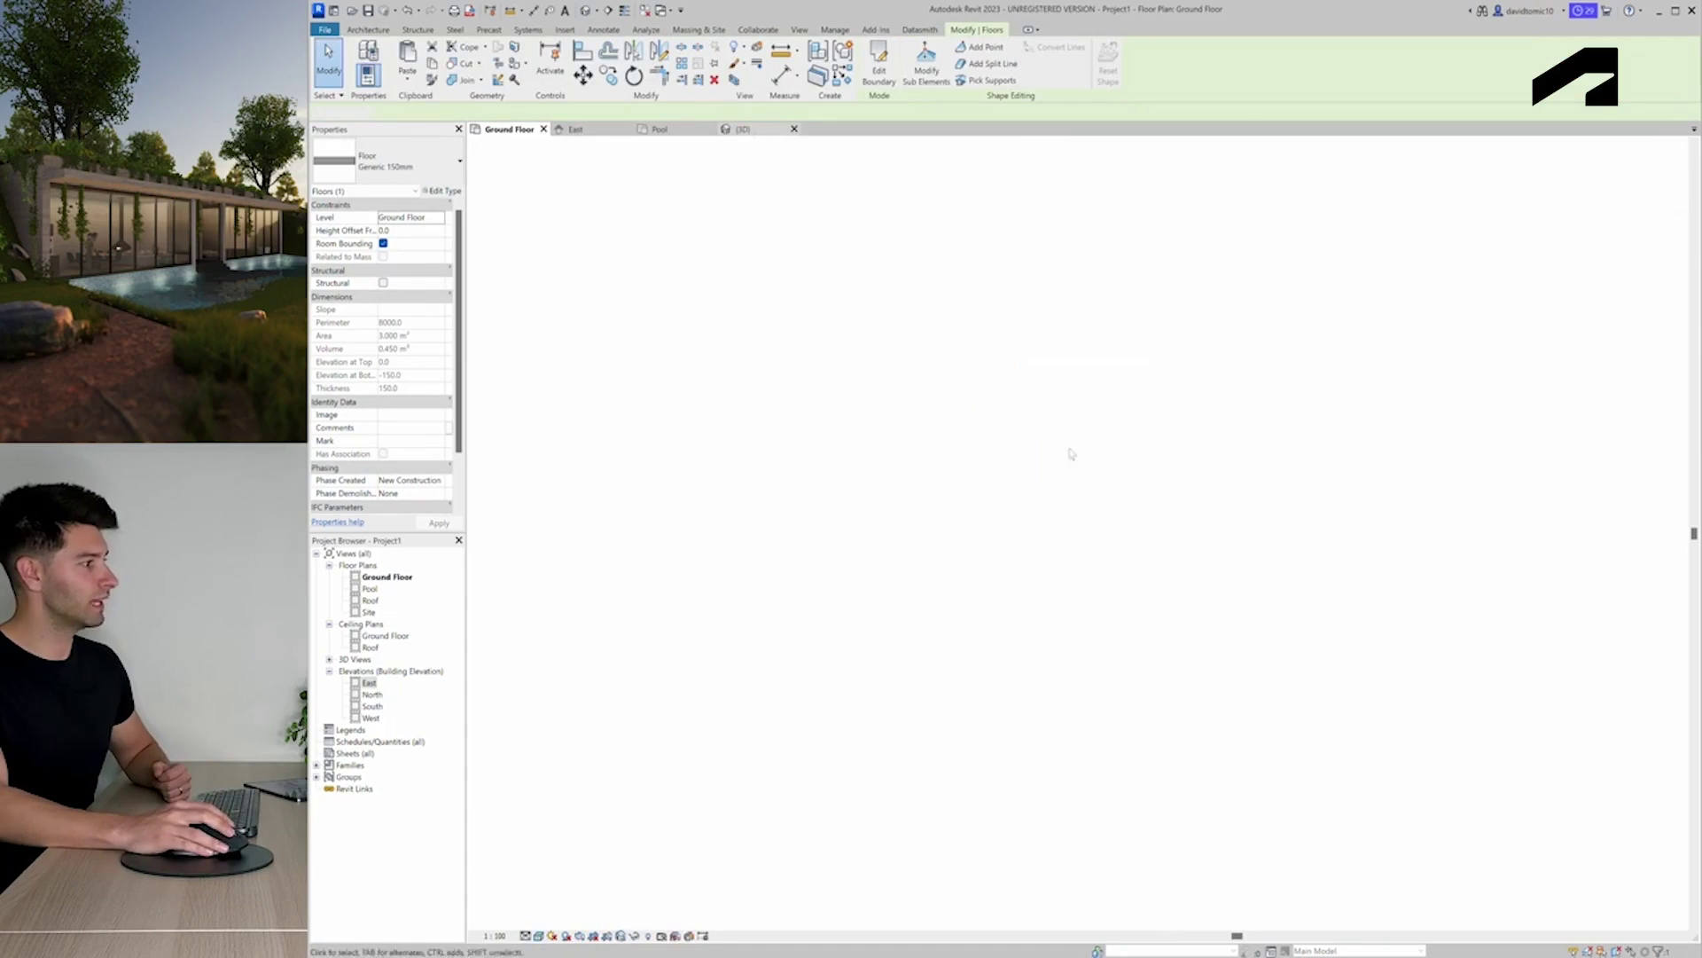
{"action": "middle_click_drag", "start_coordinate": [1063, 683], "coordinate": [931, 674], "text": "shift"}
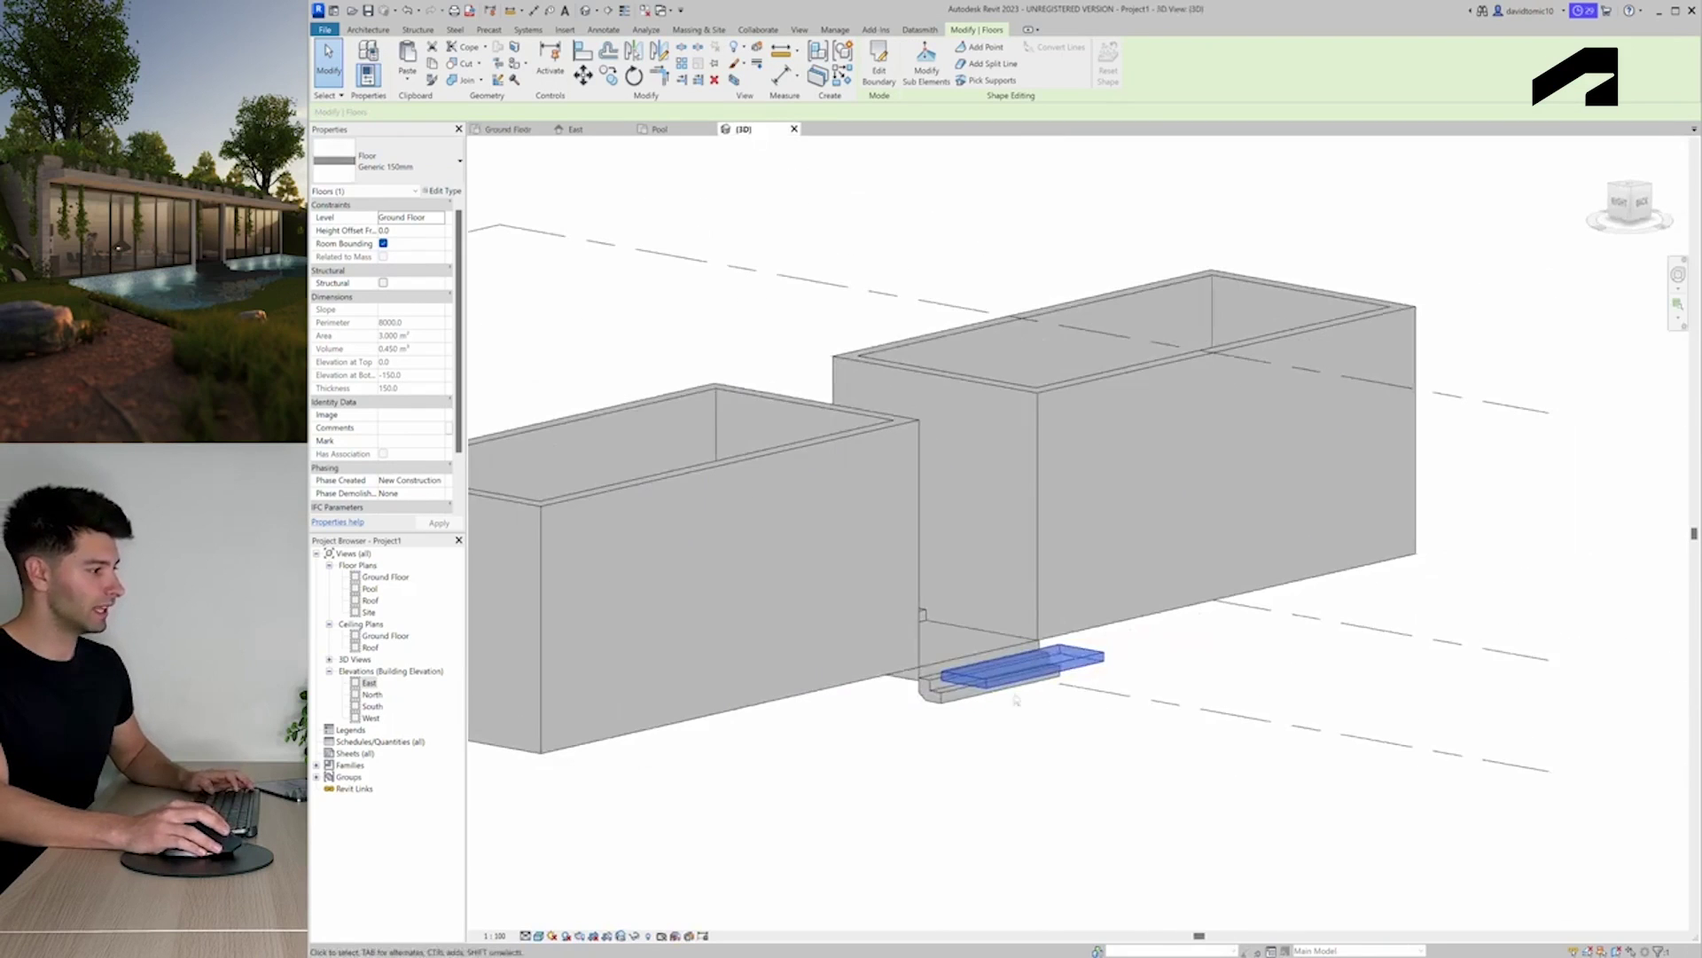
Set the foot-of-stair floor slab's height offset from the Ground Floor level to -521 mm
{"action": "scroll", "coordinate": [931, 673], "scroll_direction": "up", "scroll_amount": 3}
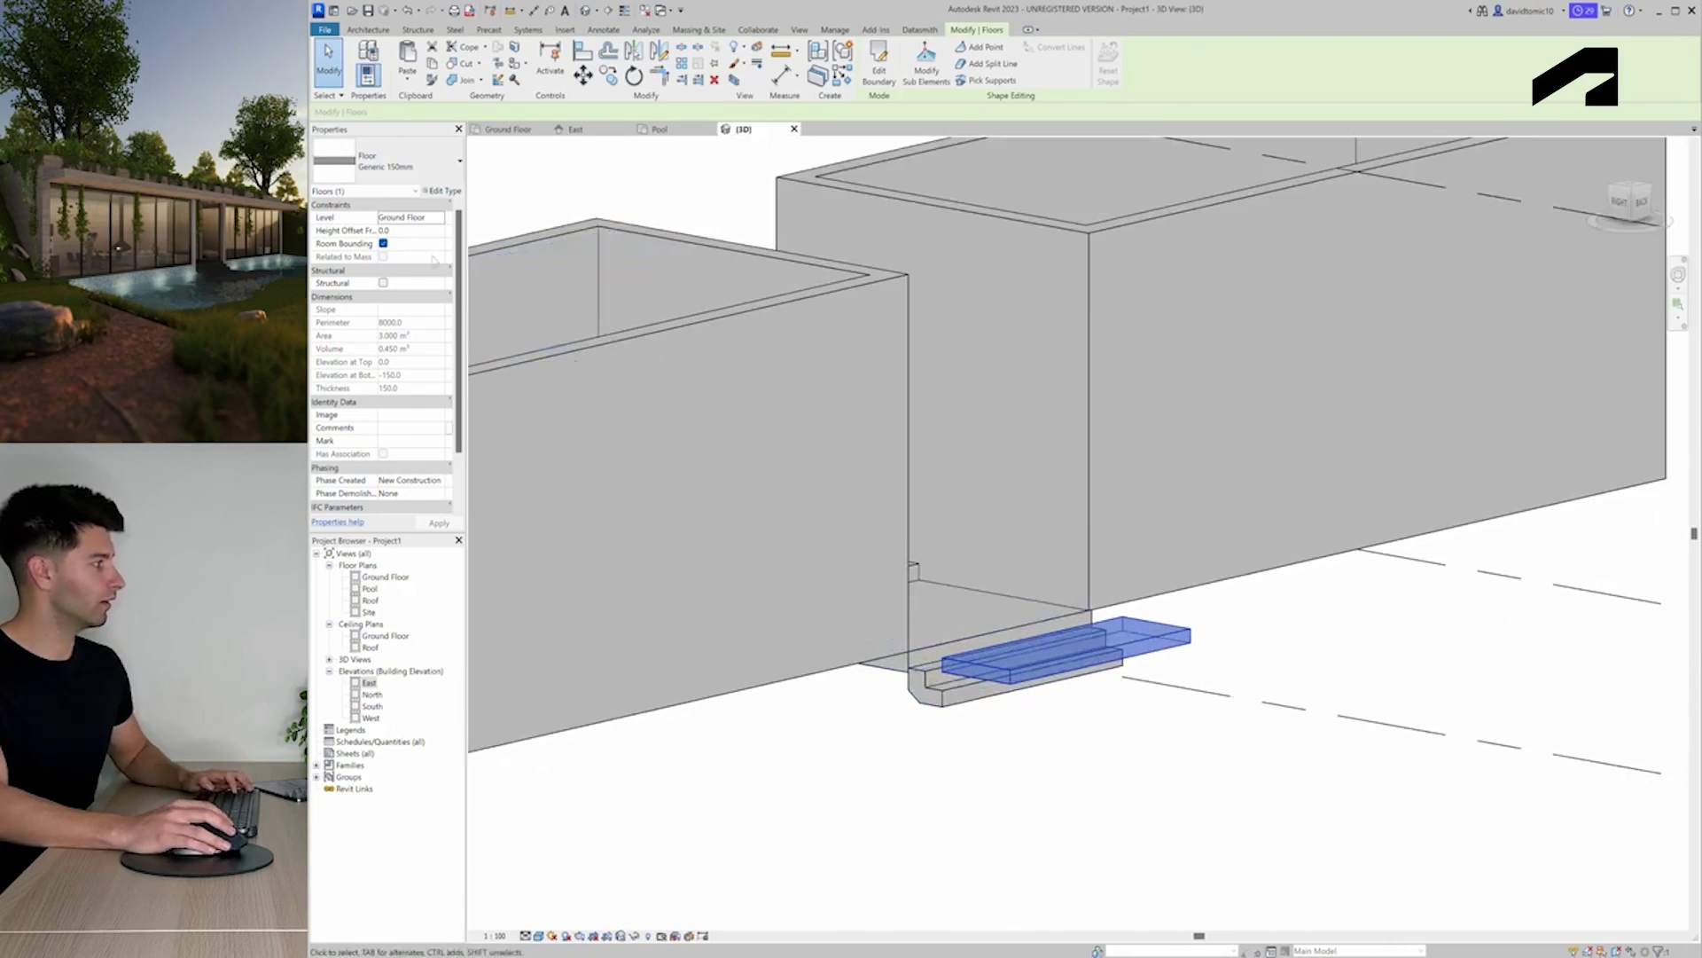
{"action": "type", "text": "-521"}
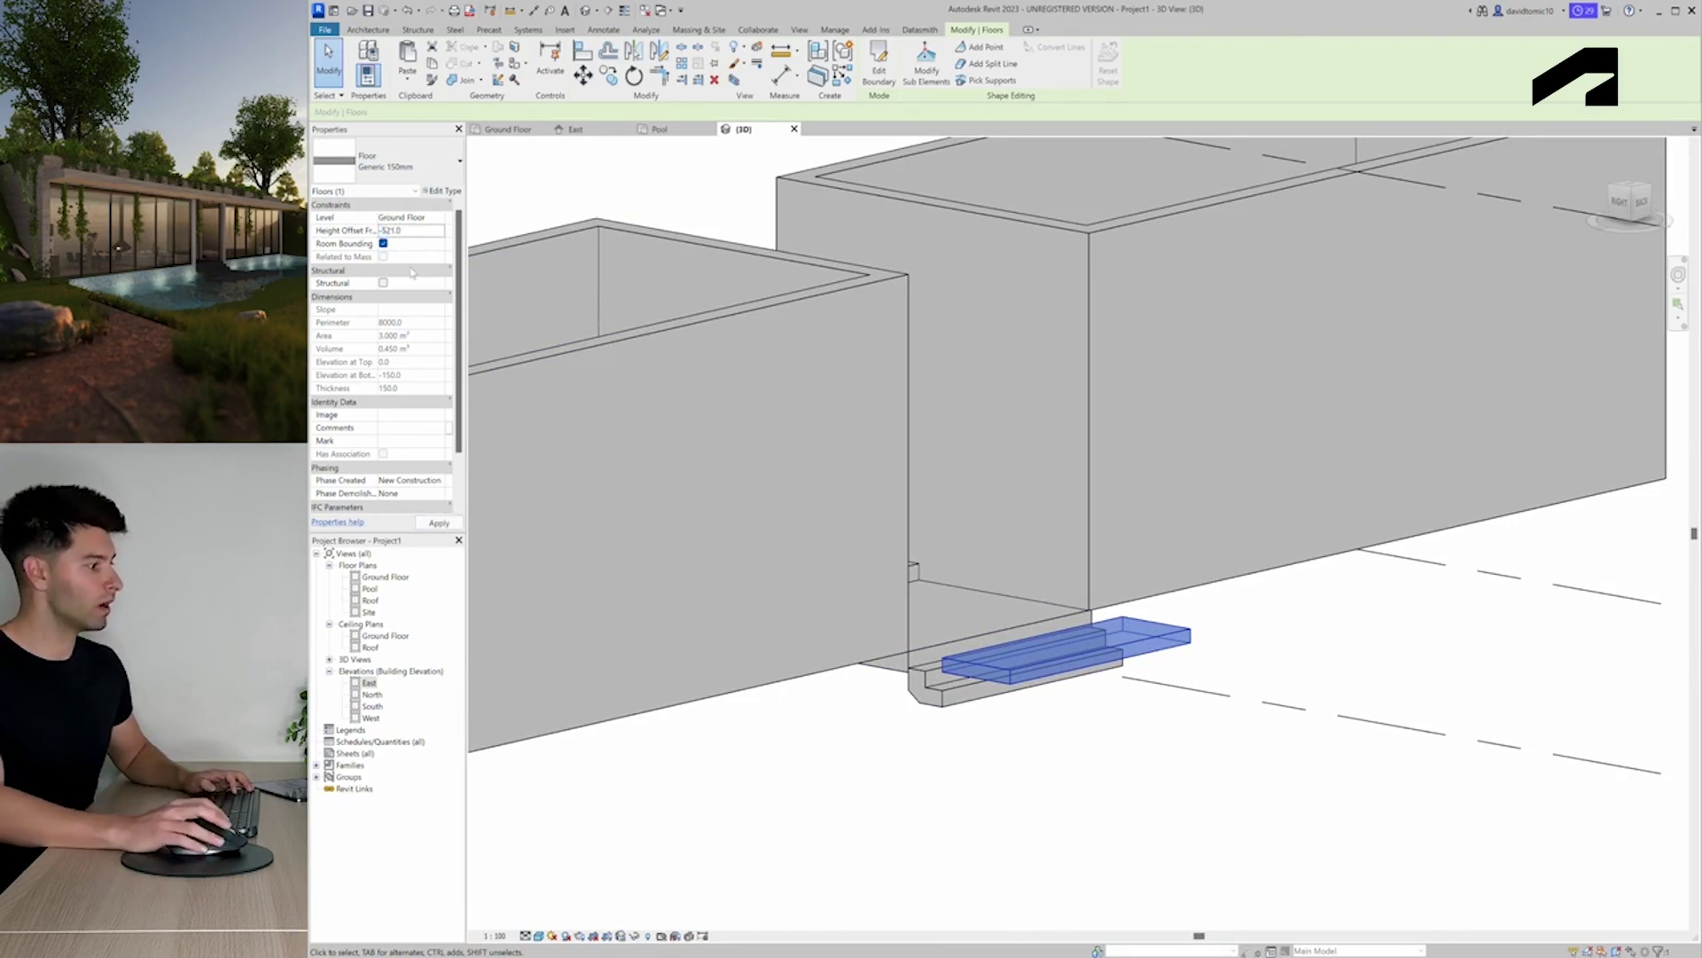
{"action": "left_click", "coordinate": [1140, 798]}
{"action": "scroll", "coordinate": [1140, 798], "scroll_direction": "down", "scroll_amount": 1}
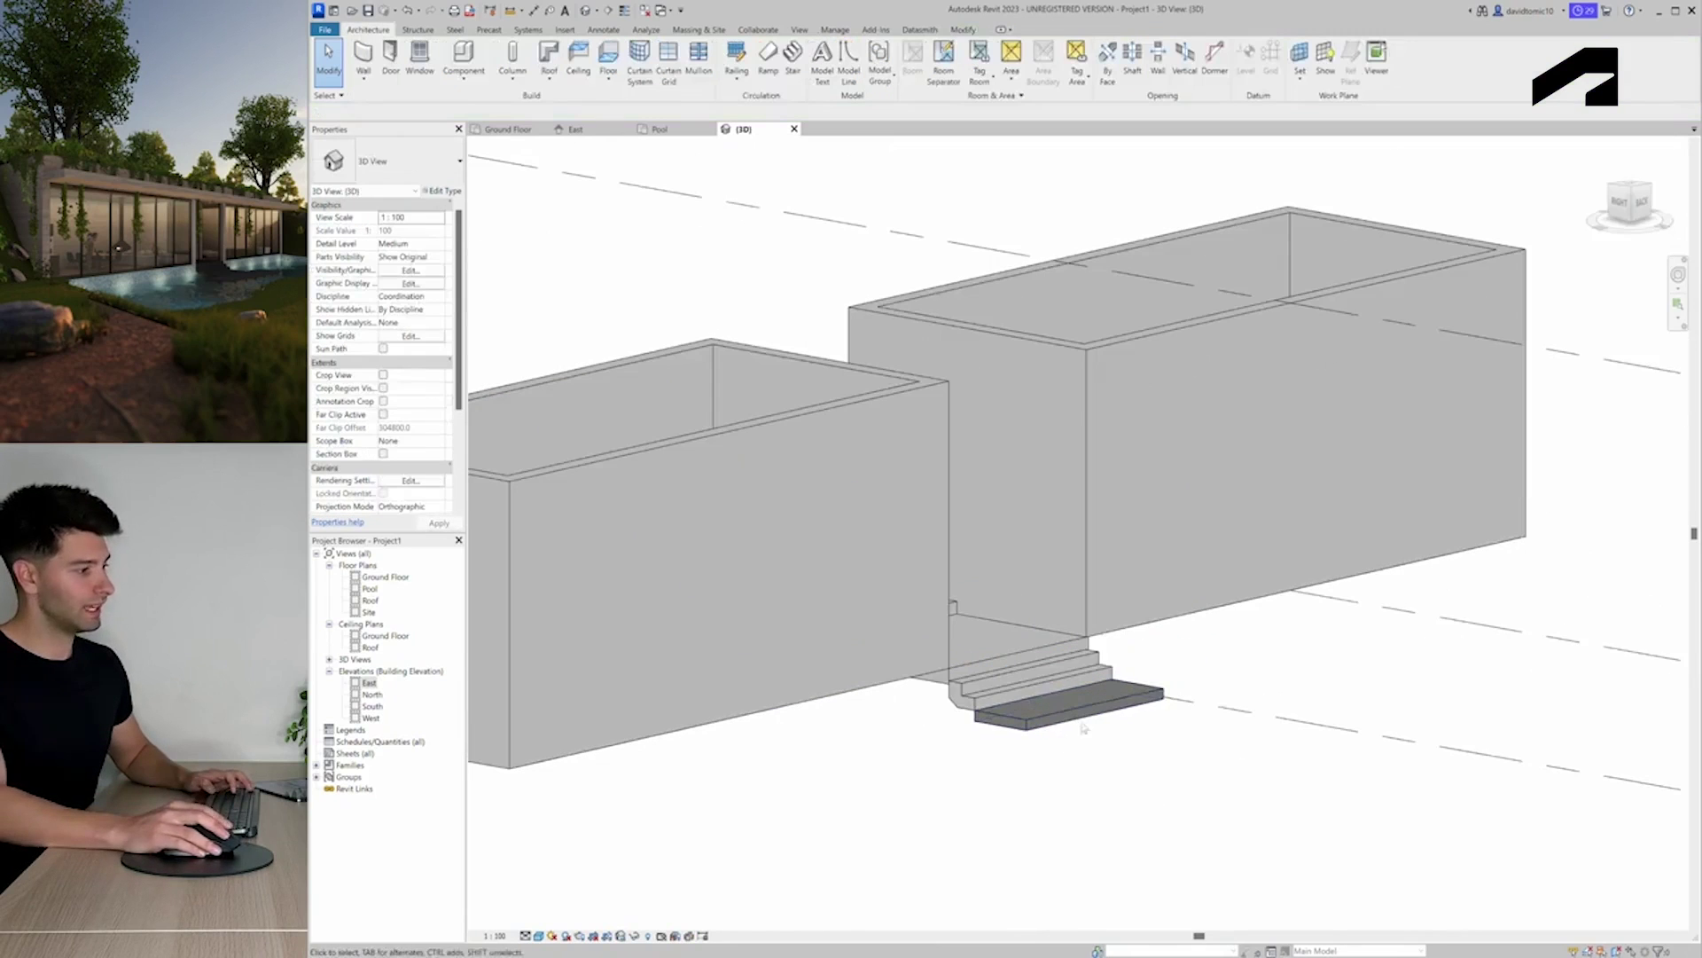
In the Ground Floor plan, copy the slab twice outward from the stair at 1200 mm spacing, making a row of three
{"action": "left_click", "coordinate": [508, 128]}
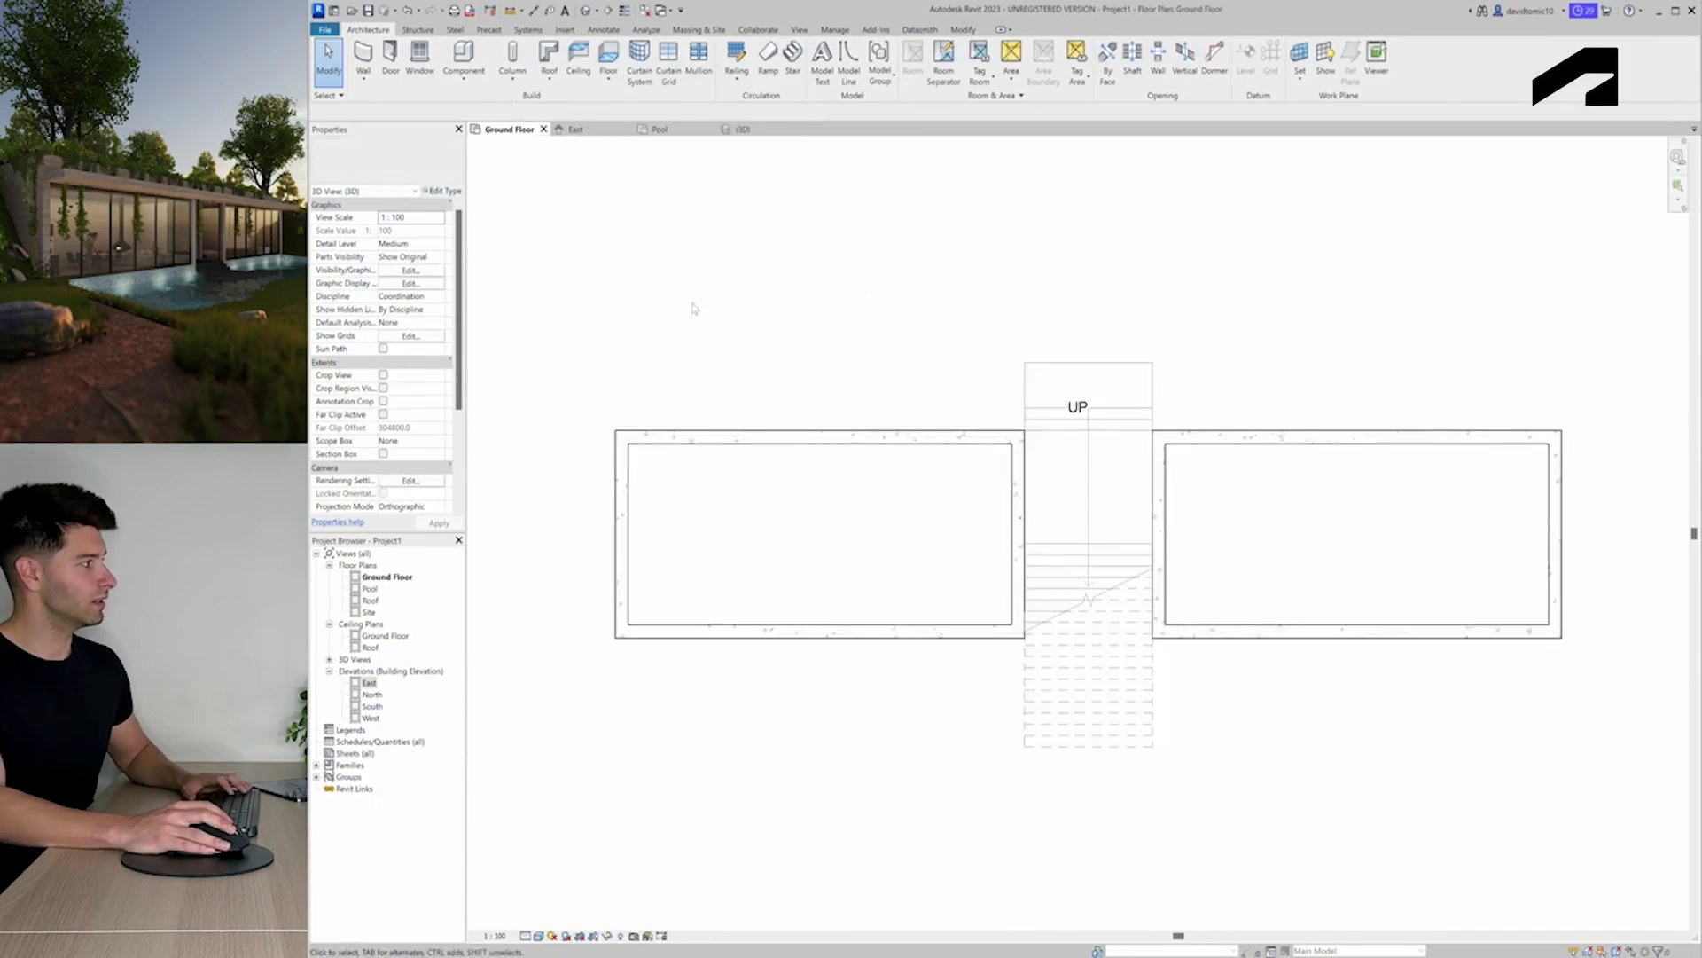
{"action": "left_click", "coordinate": [1160, 375]}
{"action": "scroll", "coordinate": [1159, 415], "scroll_direction": "down", "scroll_amount": 1}
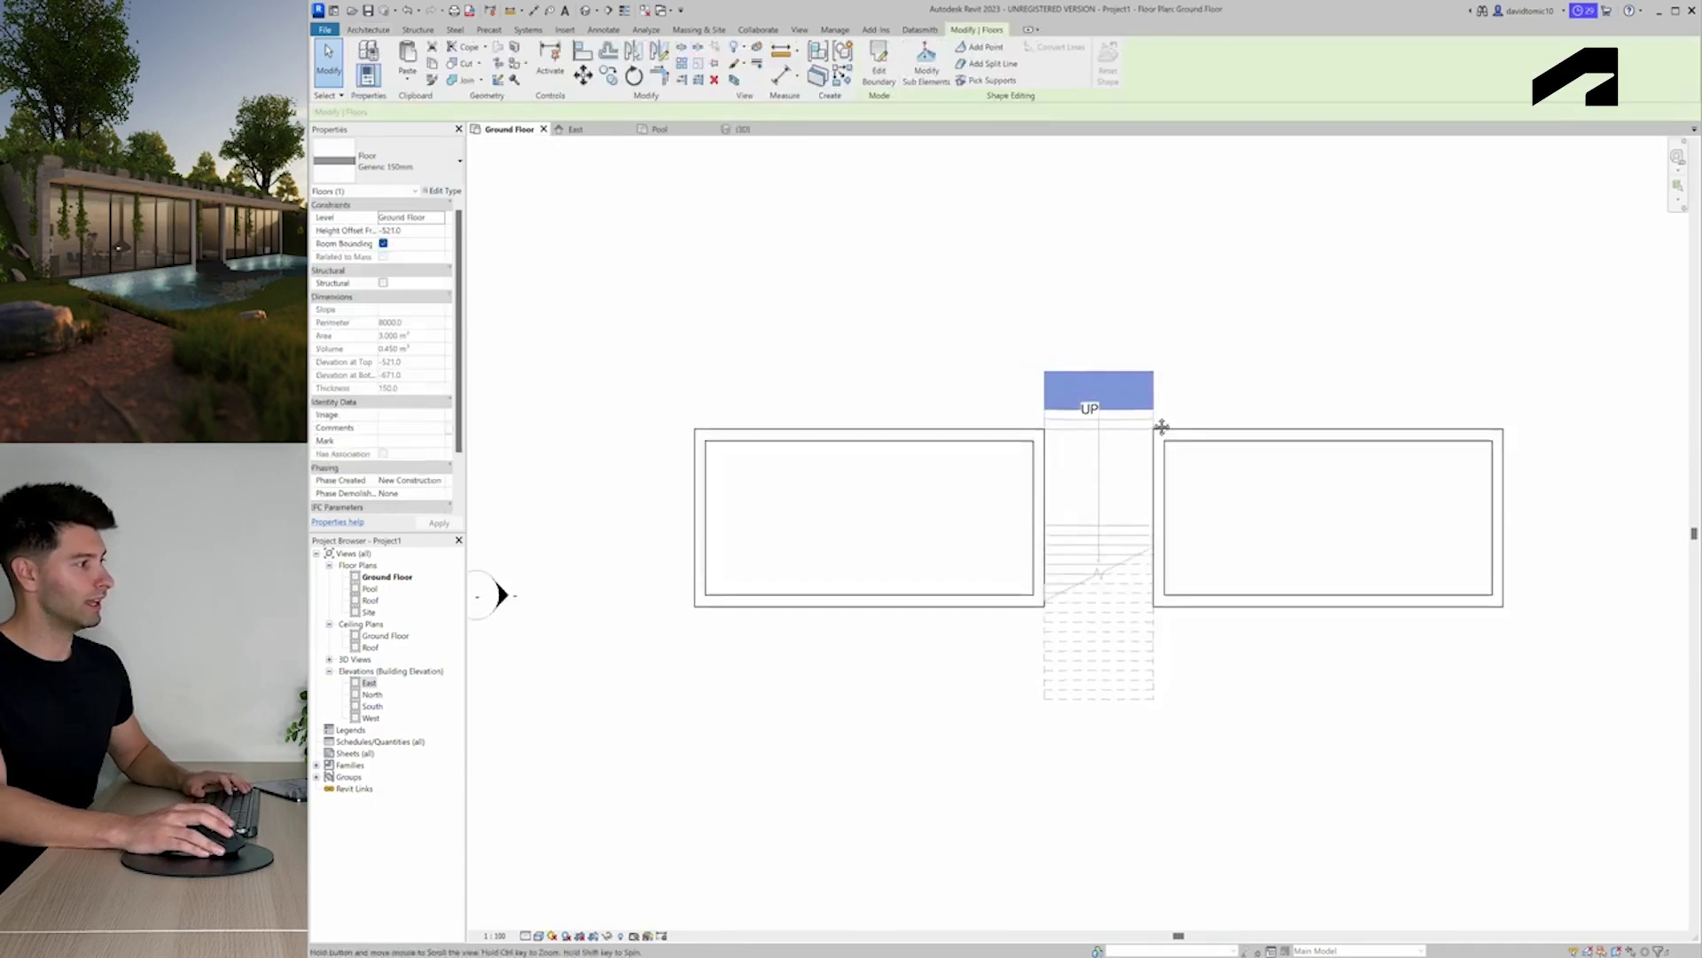
{"action": "middle_click_drag", "start_coordinate": [1160, 415], "coordinate": [1139, 552]}
{"action": "key", "text": "m"}
{"action": "key", "text": "v"}
{"action": "left_click", "coordinate": [1024, 539]}
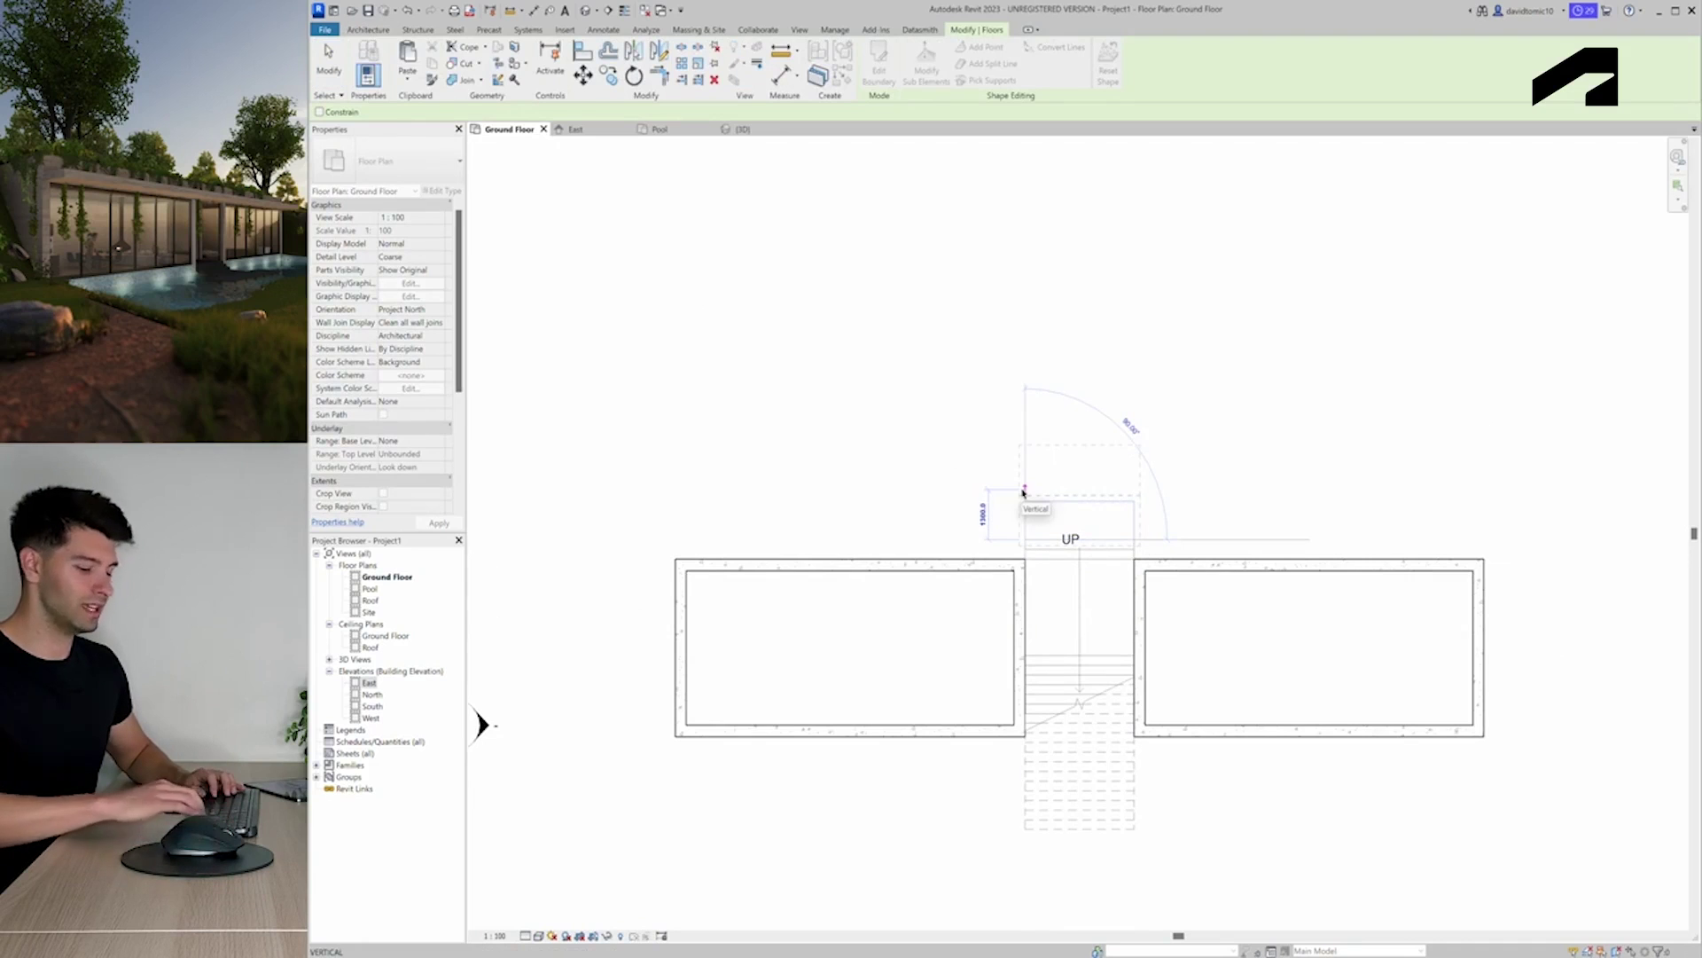
{"action": "left_click", "coordinate": [1023, 490]}
{"action": "key", "text": "Escape"}
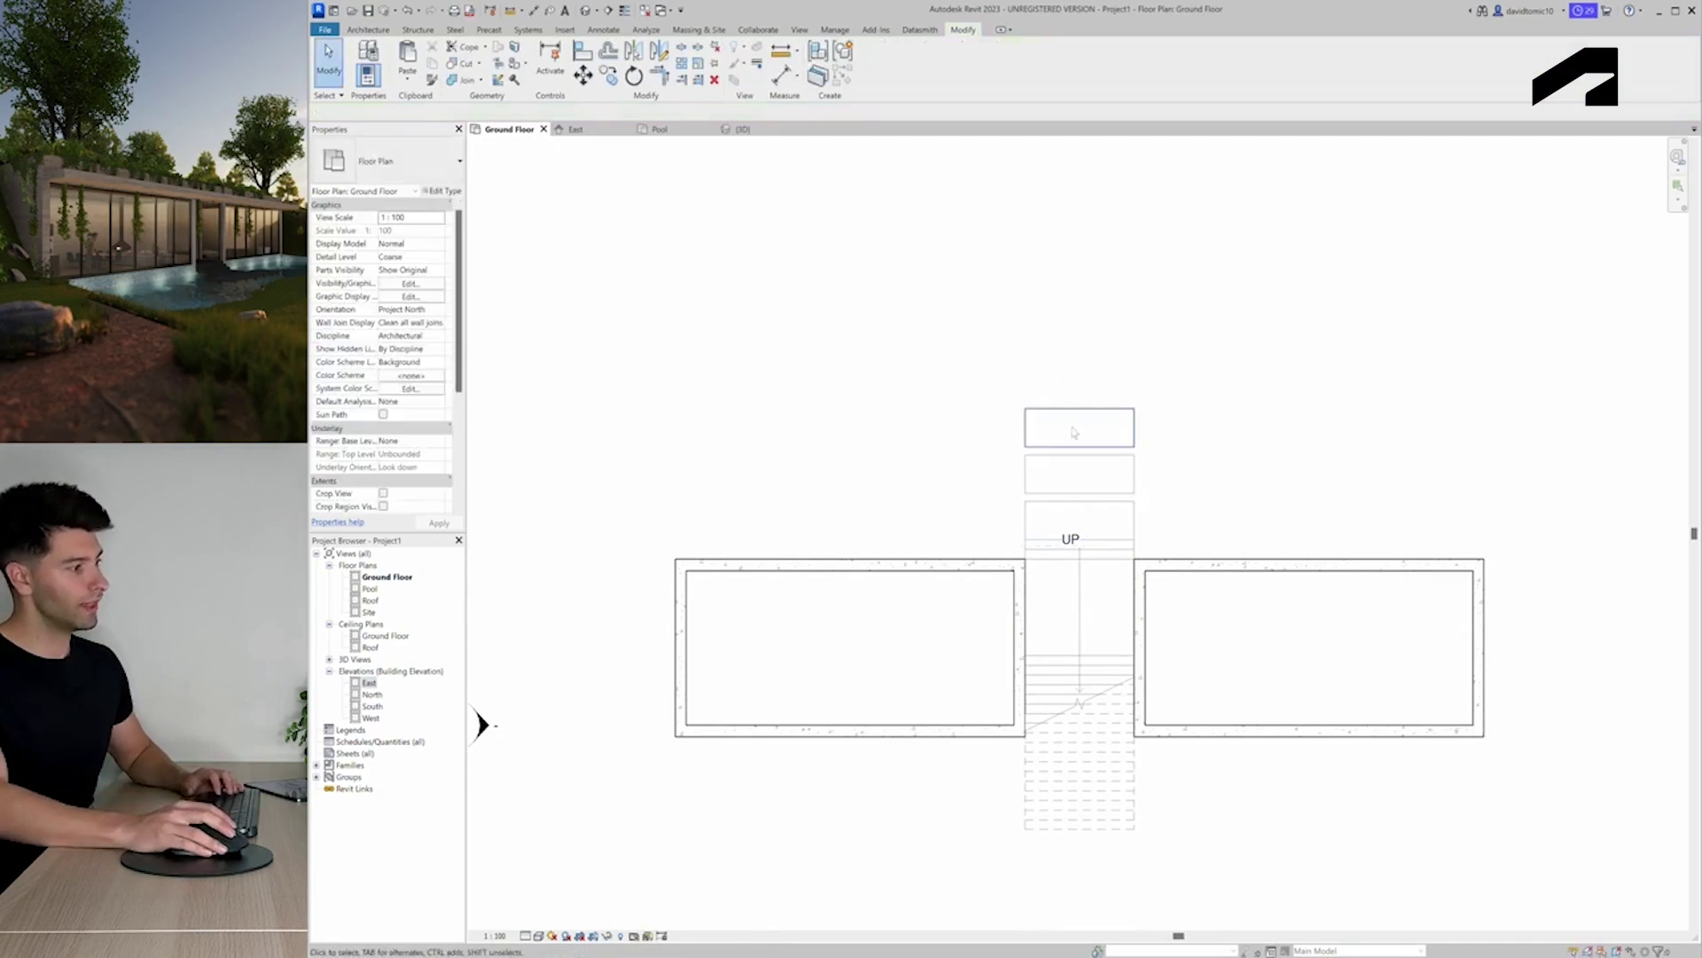
Edit the outermost slab's boundary, widening the rectangle to 6000 mm and setting its depth to 1500 mm
{"action": "left_click", "coordinate": [1132, 431]}
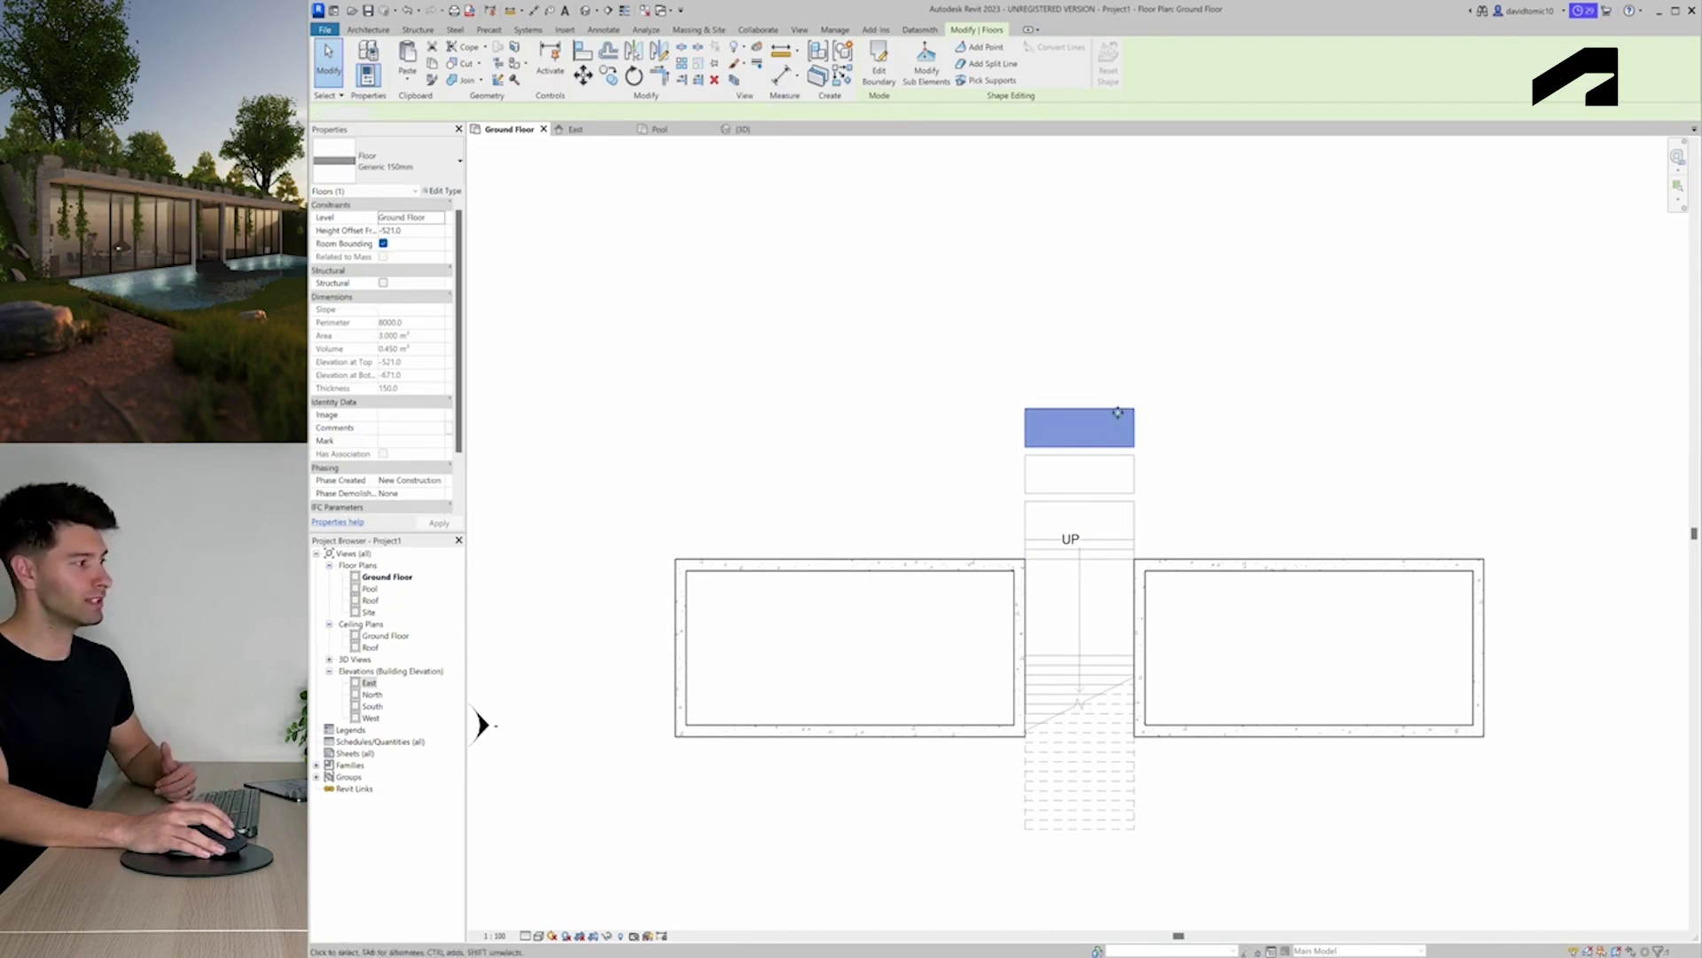
{"action": "double_click", "coordinate": [1131, 446]}
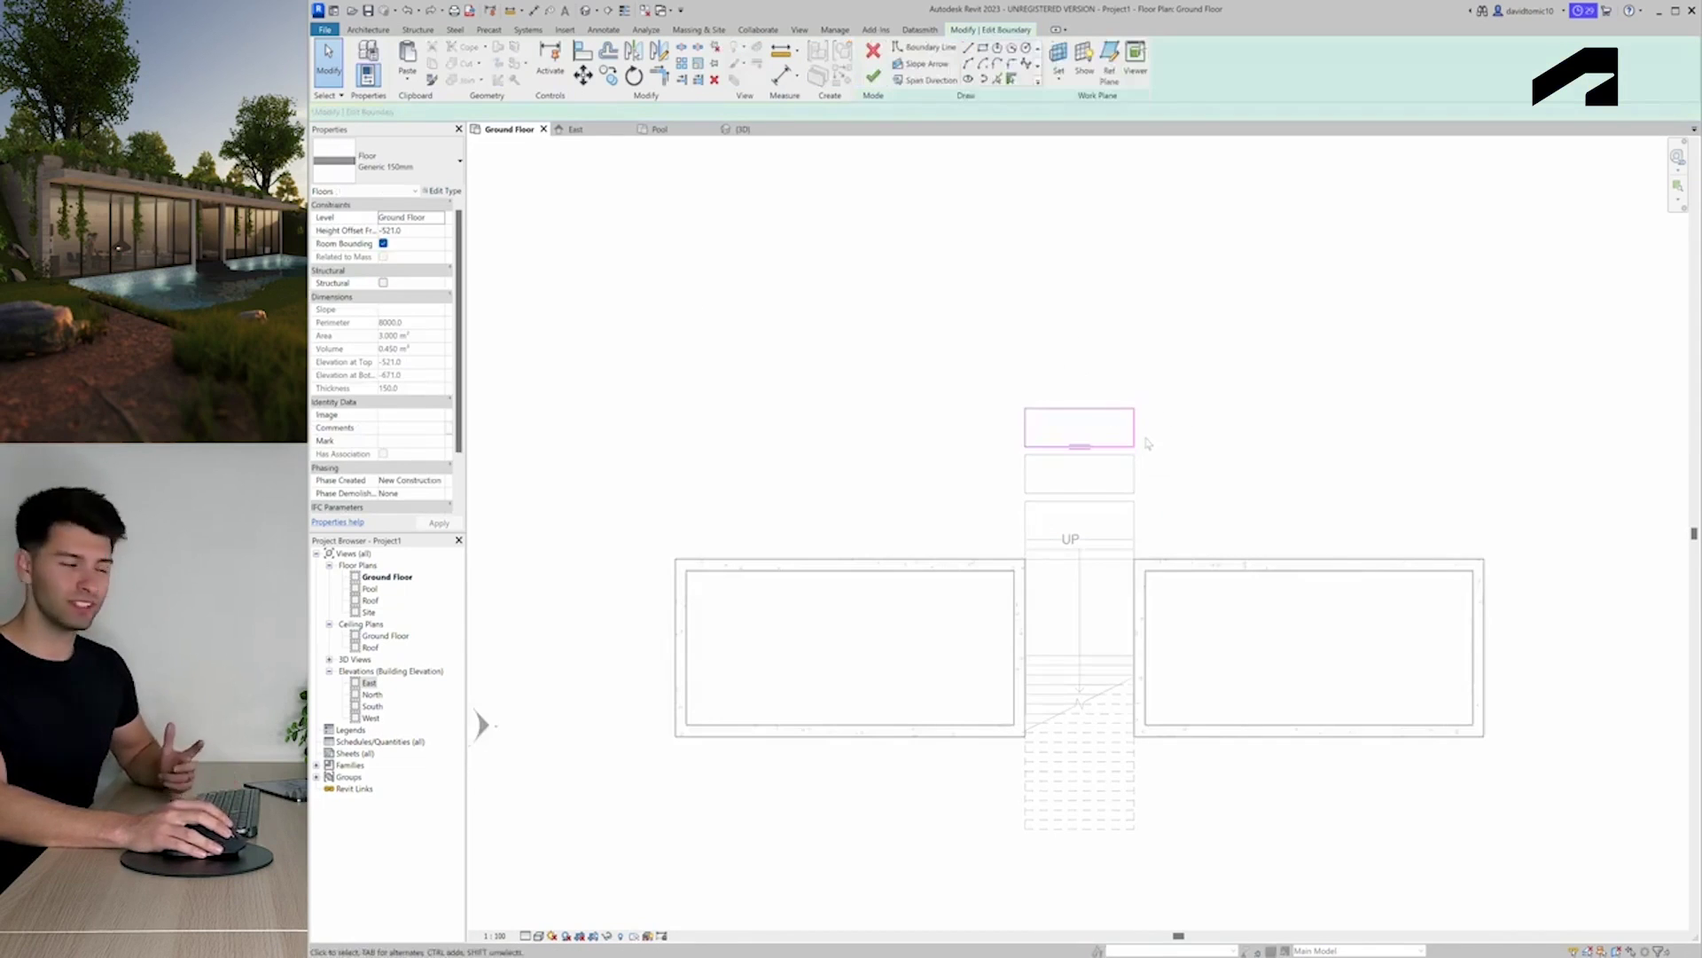
{"action": "left_click", "coordinate": [1108, 446]}
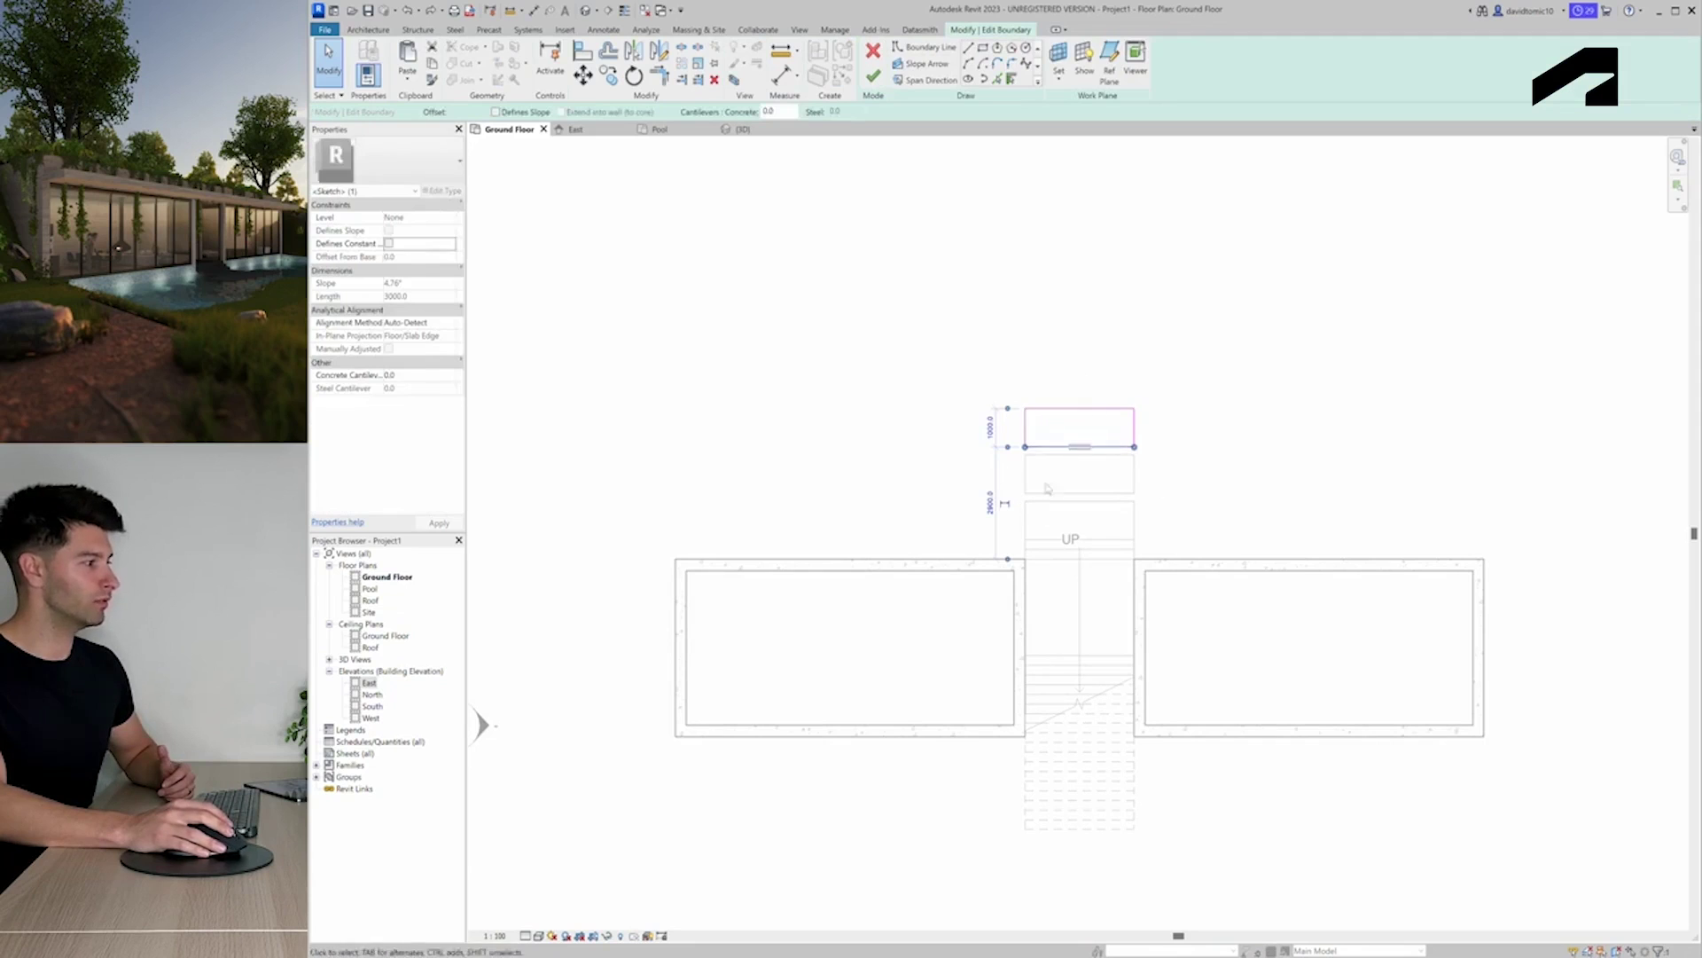
{"action": "left_click", "coordinate": [1026, 430]}
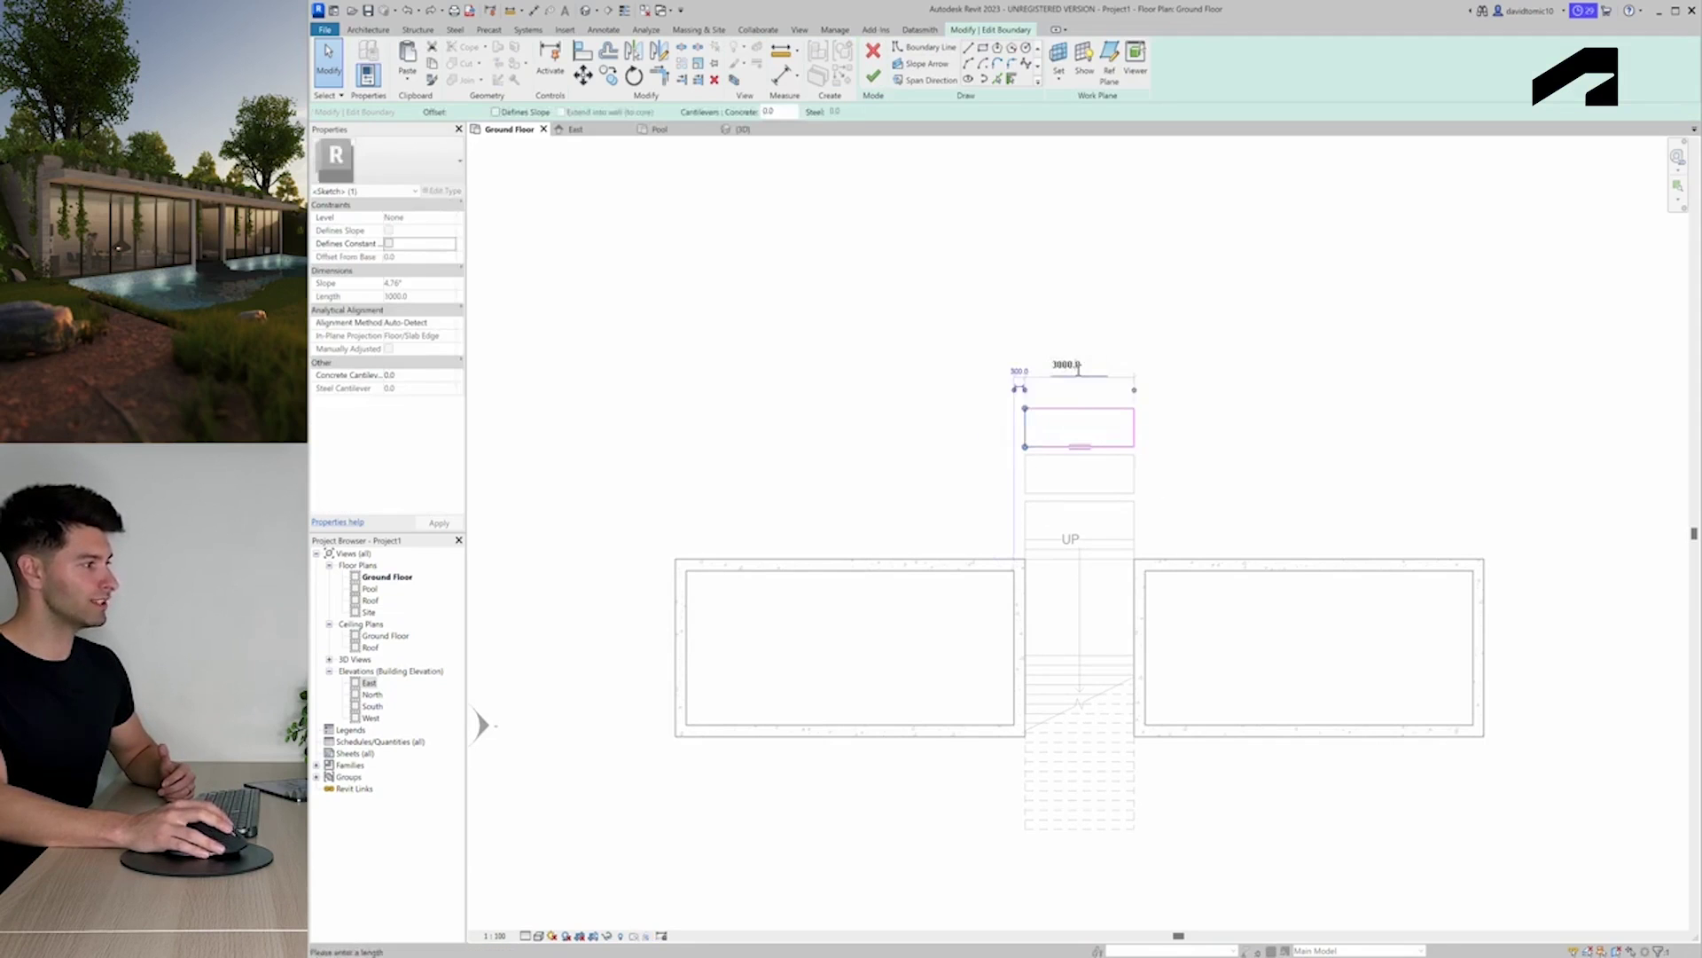
{"action": "left_click_drag", "start_coordinate": [1084, 372], "coordinate": [990, 359]}
{"action": "type", "text": "6000"}
{"action": "key", "text": "Return"}
{"action": "left_click", "coordinate": [1135, 424]}
{"action": "left_click", "coordinate": [1048, 447]}
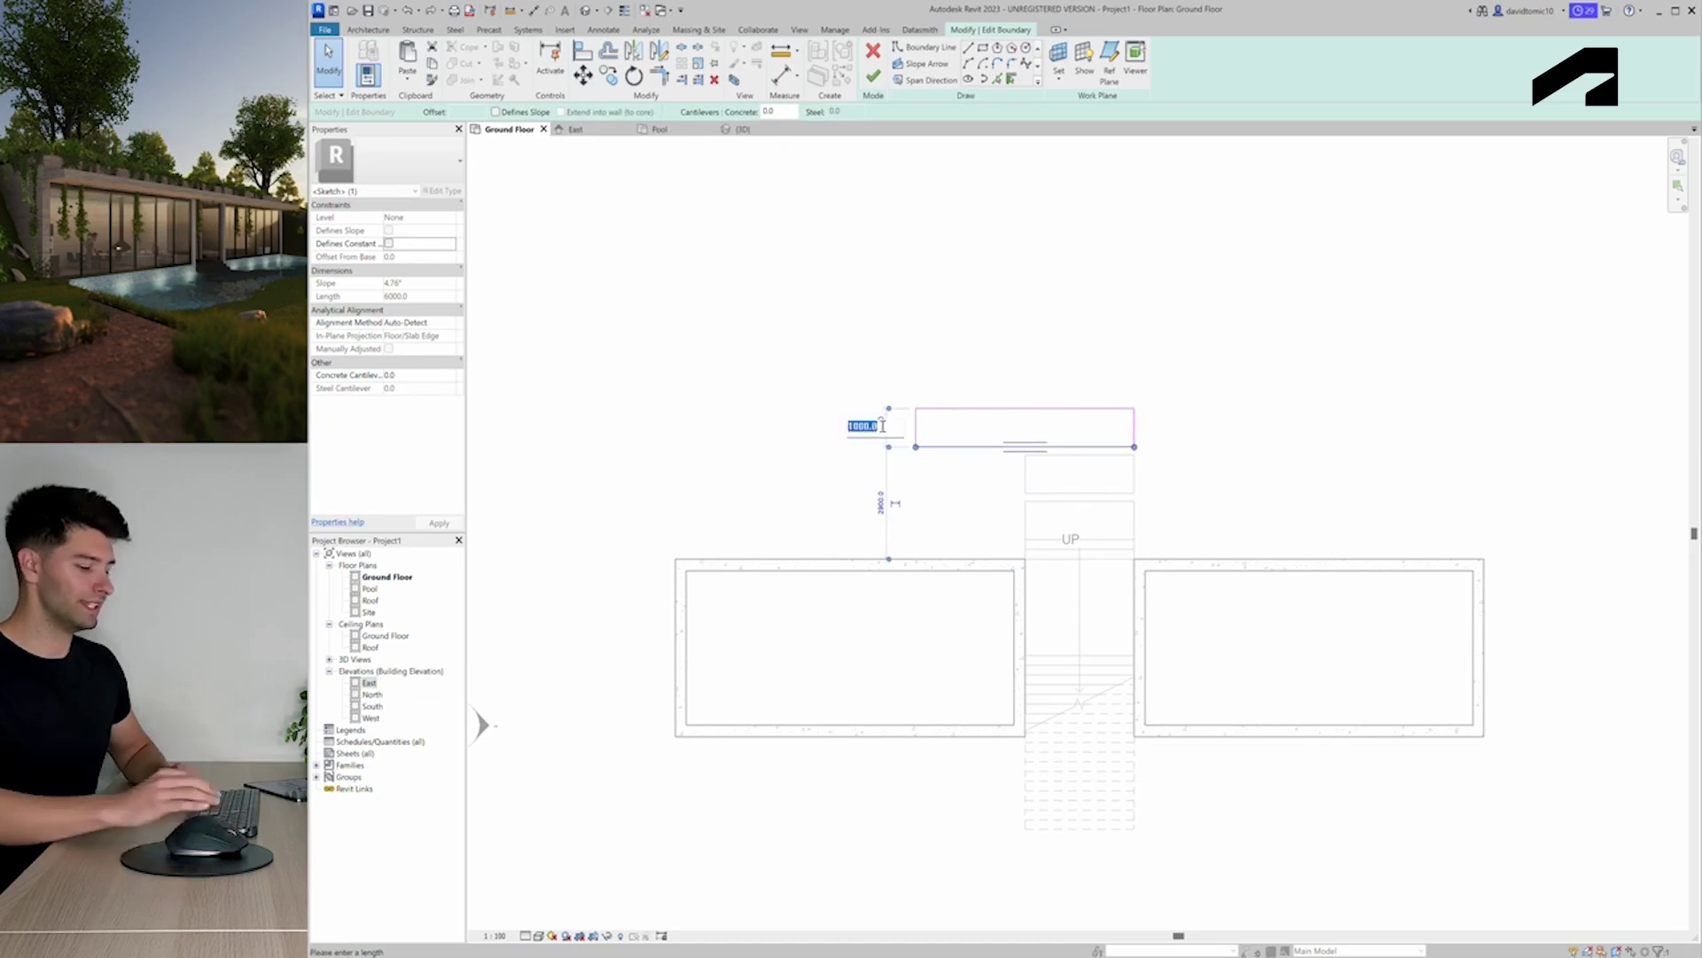
{"action": "key", "text": "Return"}
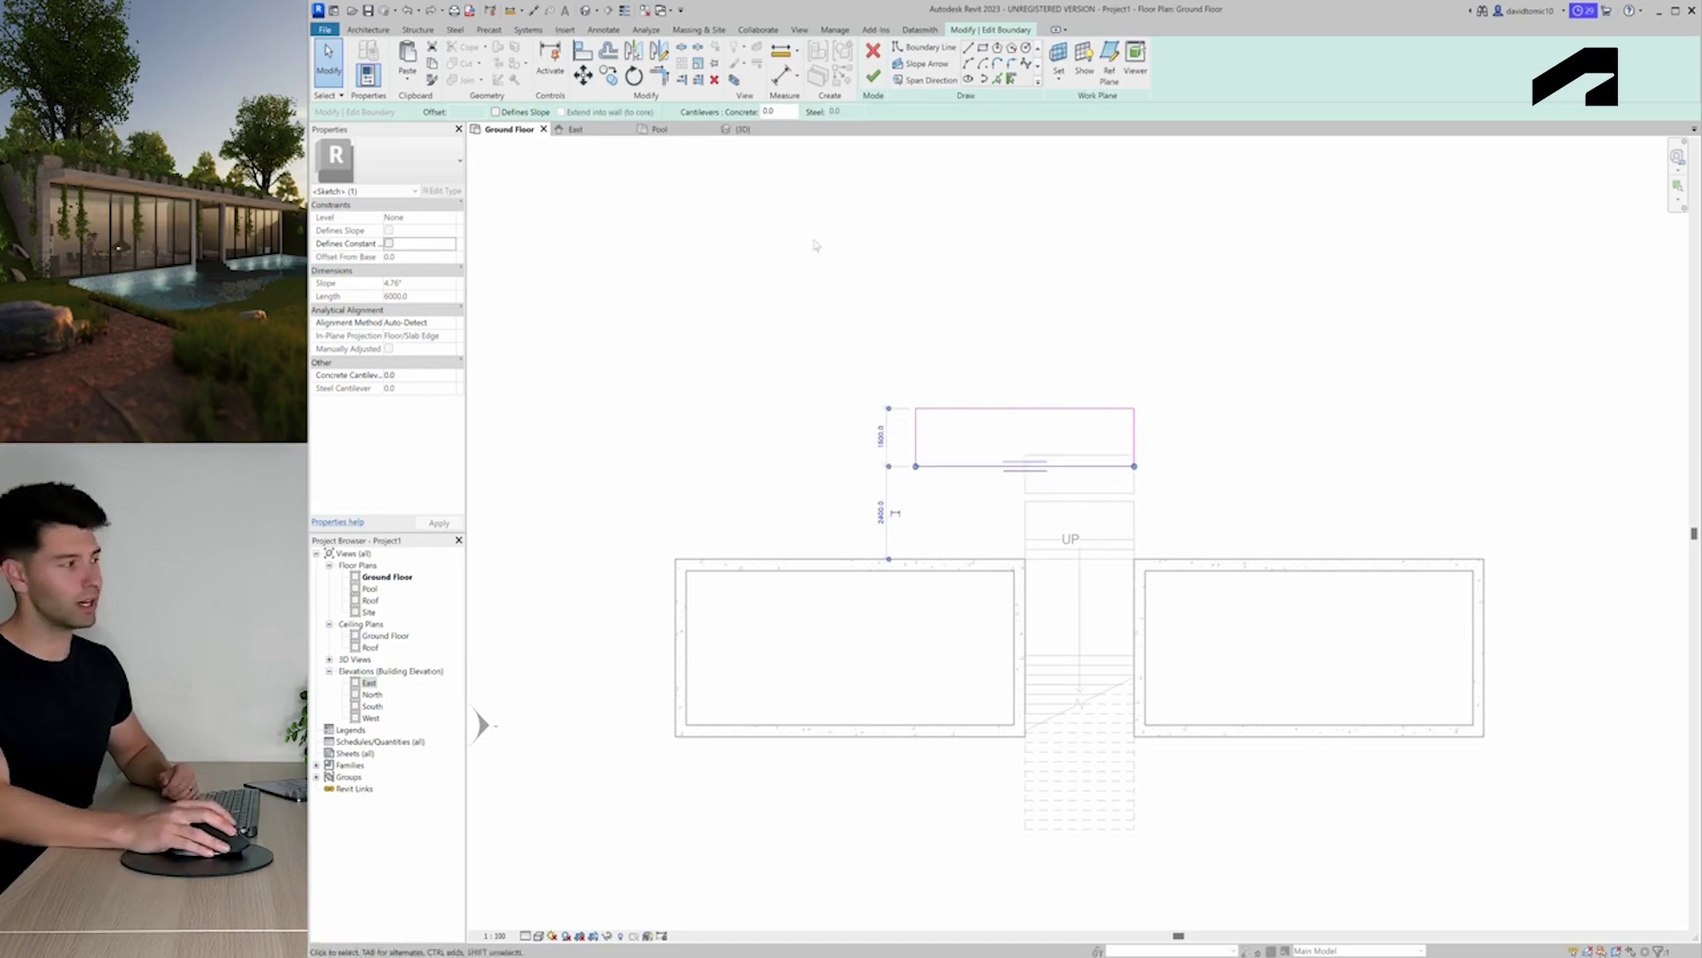
Centre the widened outline on the stair with a 200 mm gap to the next slab, finish the boundary and check it in 3D
{"action": "left_click", "coordinate": [583, 76]}
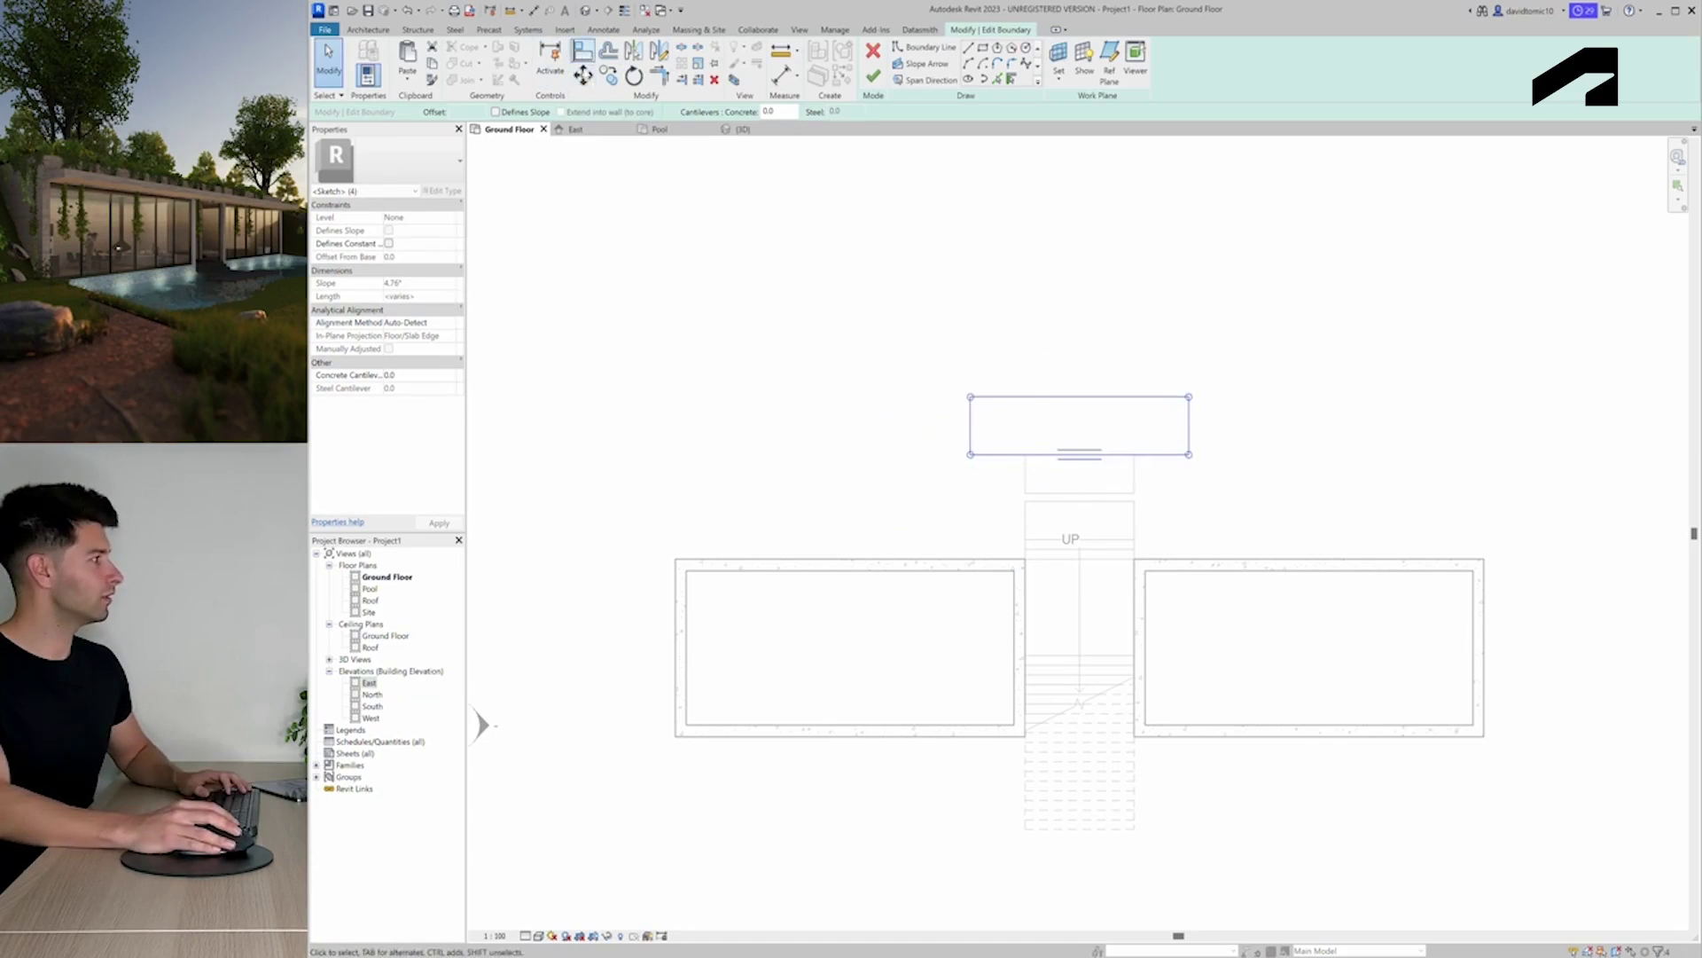
{"action": "left_click", "coordinate": [582, 76]}
{"action": "left_click", "coordinate": [1079, 454]}
{"action": "type", "text": "200"}
{"action": "key", "text": "Return"}
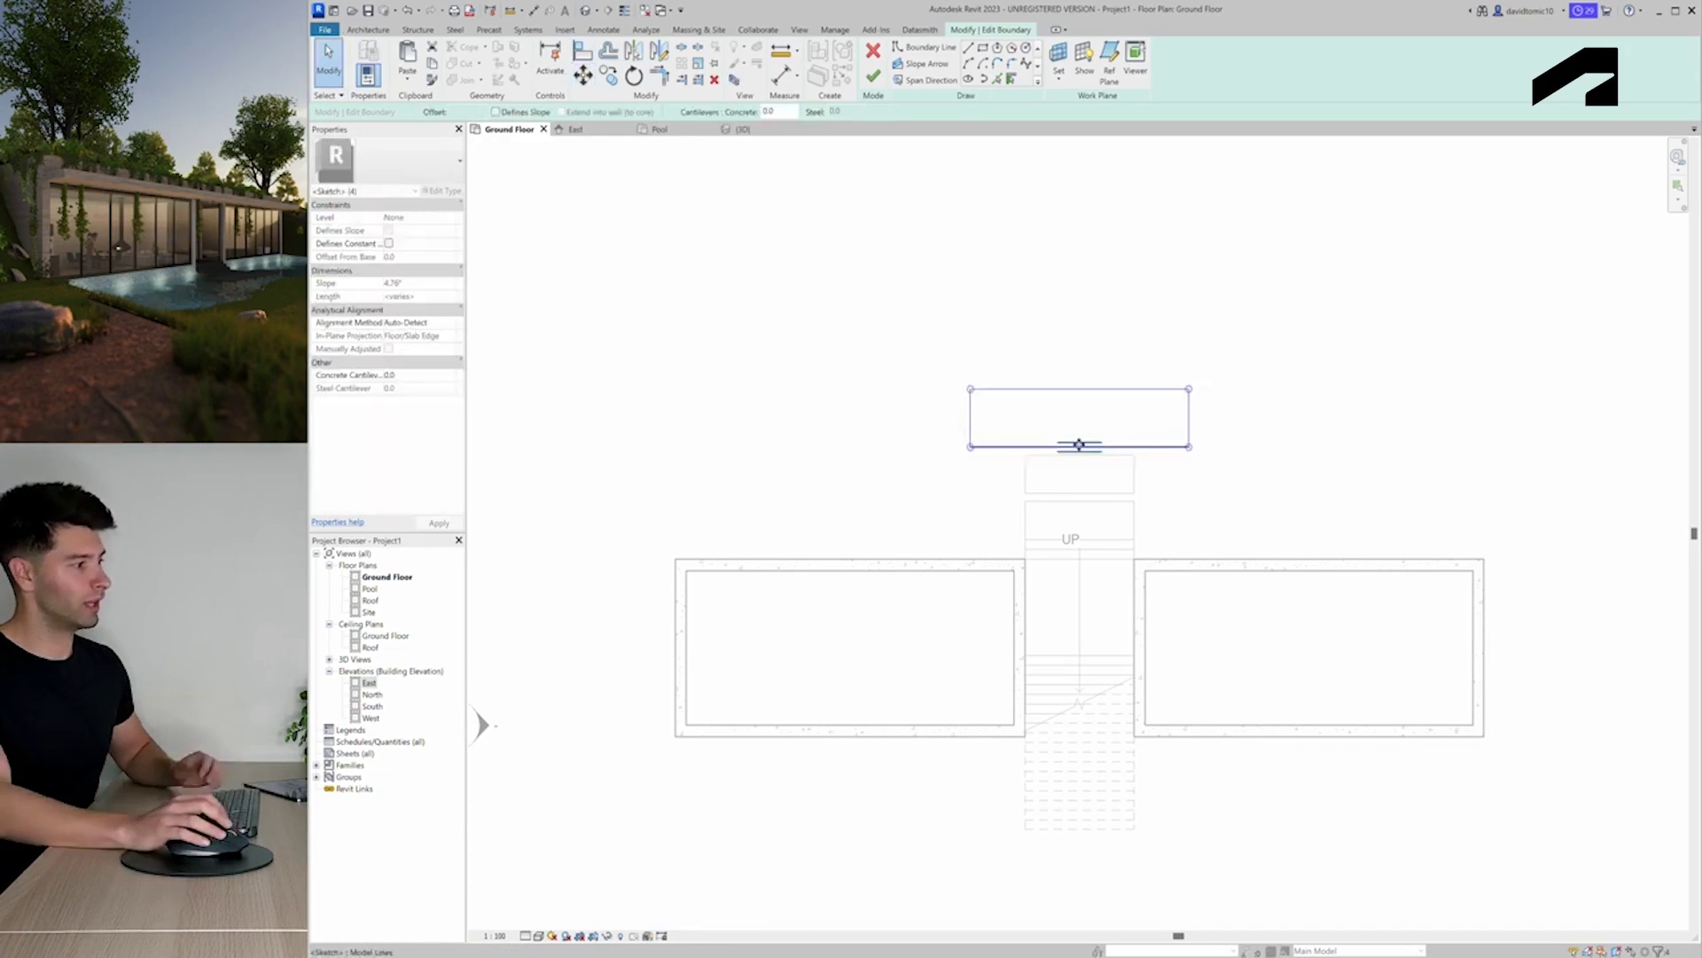
{"action": "left_click", "coordinate": [873, 76]}
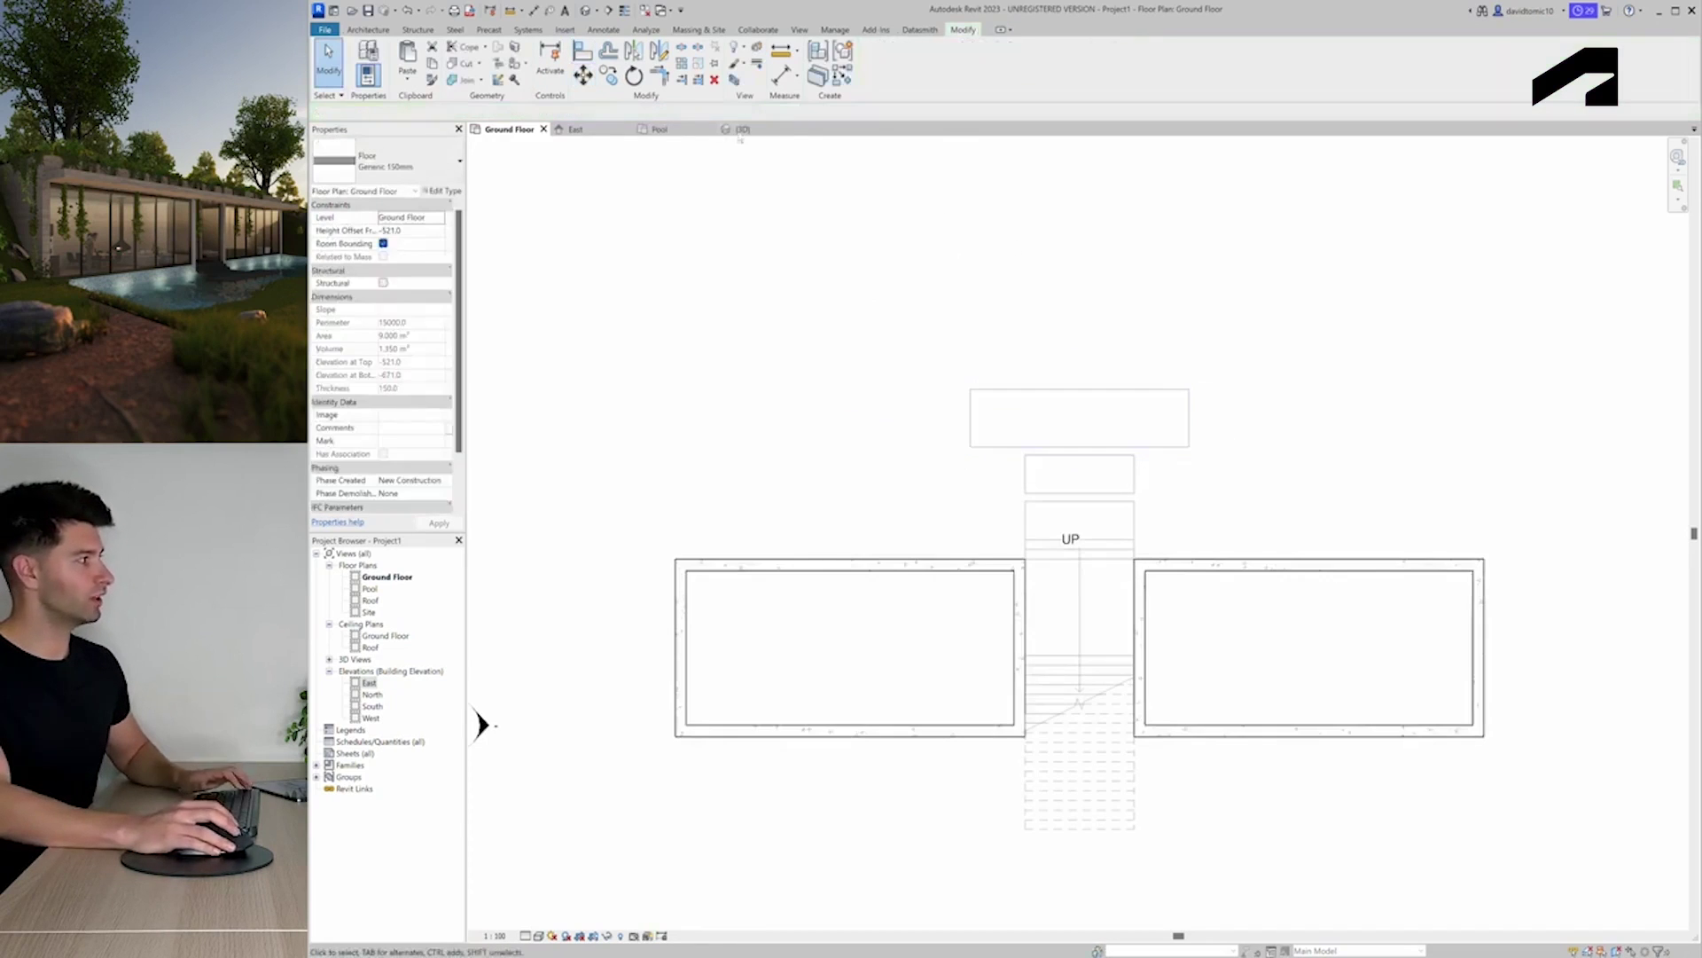
{"action": "left_click", "coordinate": [741, 129]}
{"action": "middle_click_drag", "start_coordinate": [1034, 497], "coordinate": [1035, 684], "text": "shift"}
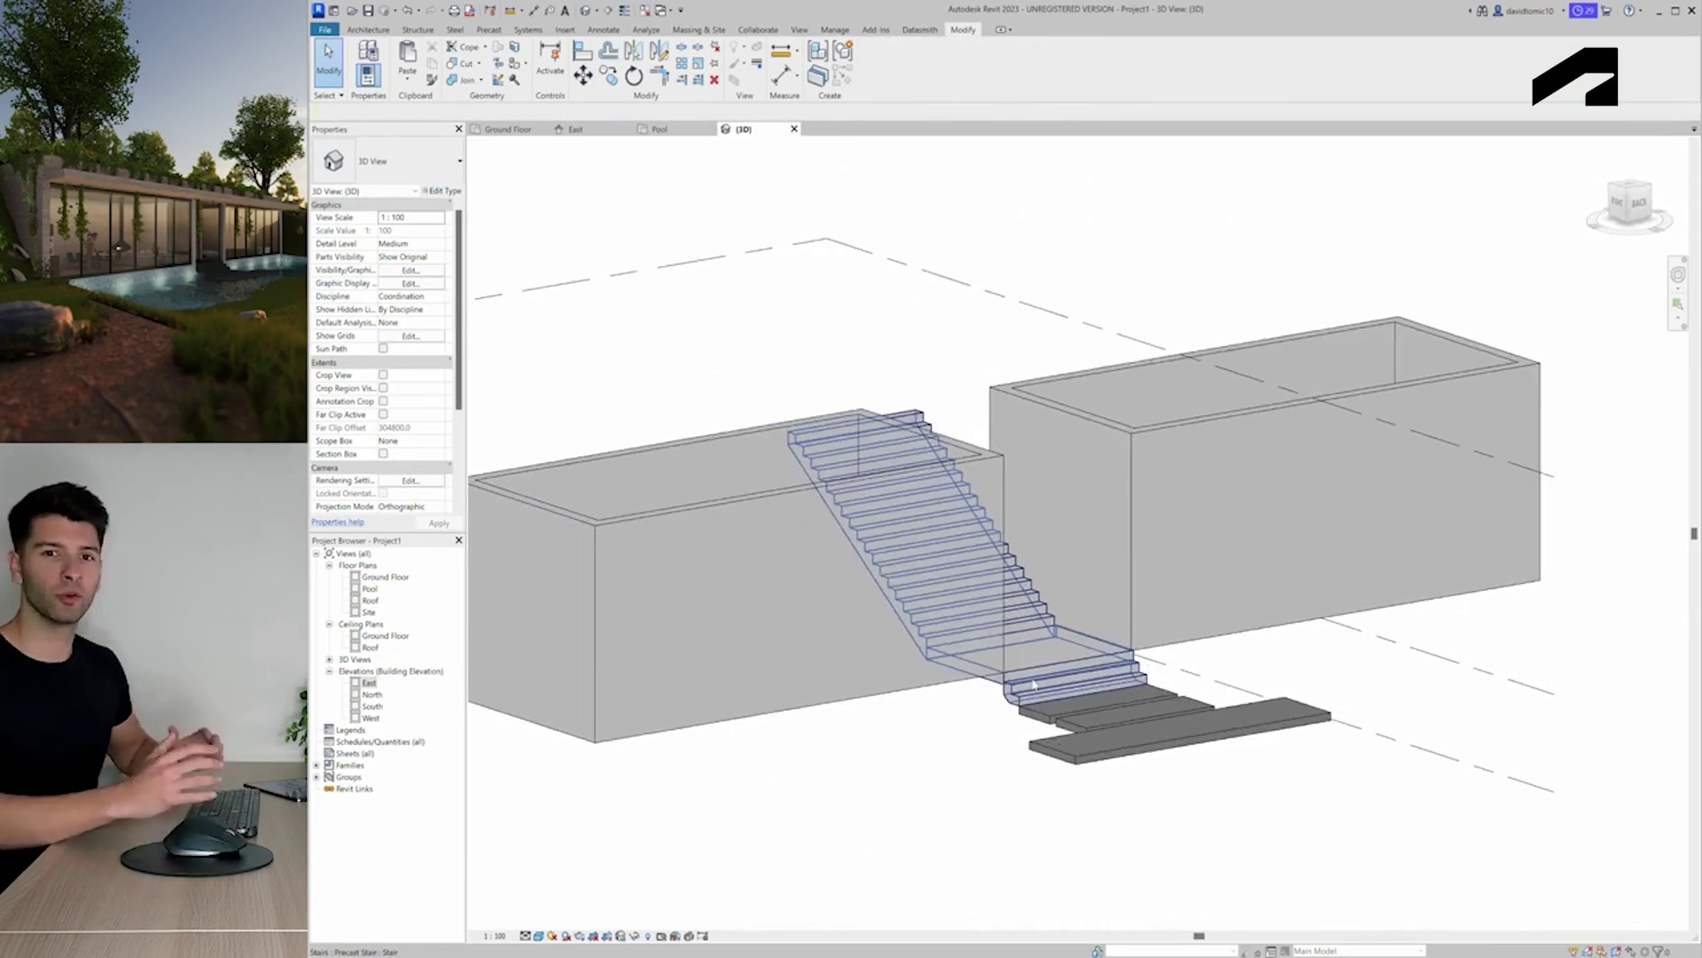
In the Pool floor plan, set the underlay base level to Ground Floor so the house outline shows
{"action": "left_click", "coordinate": [514, 129]}
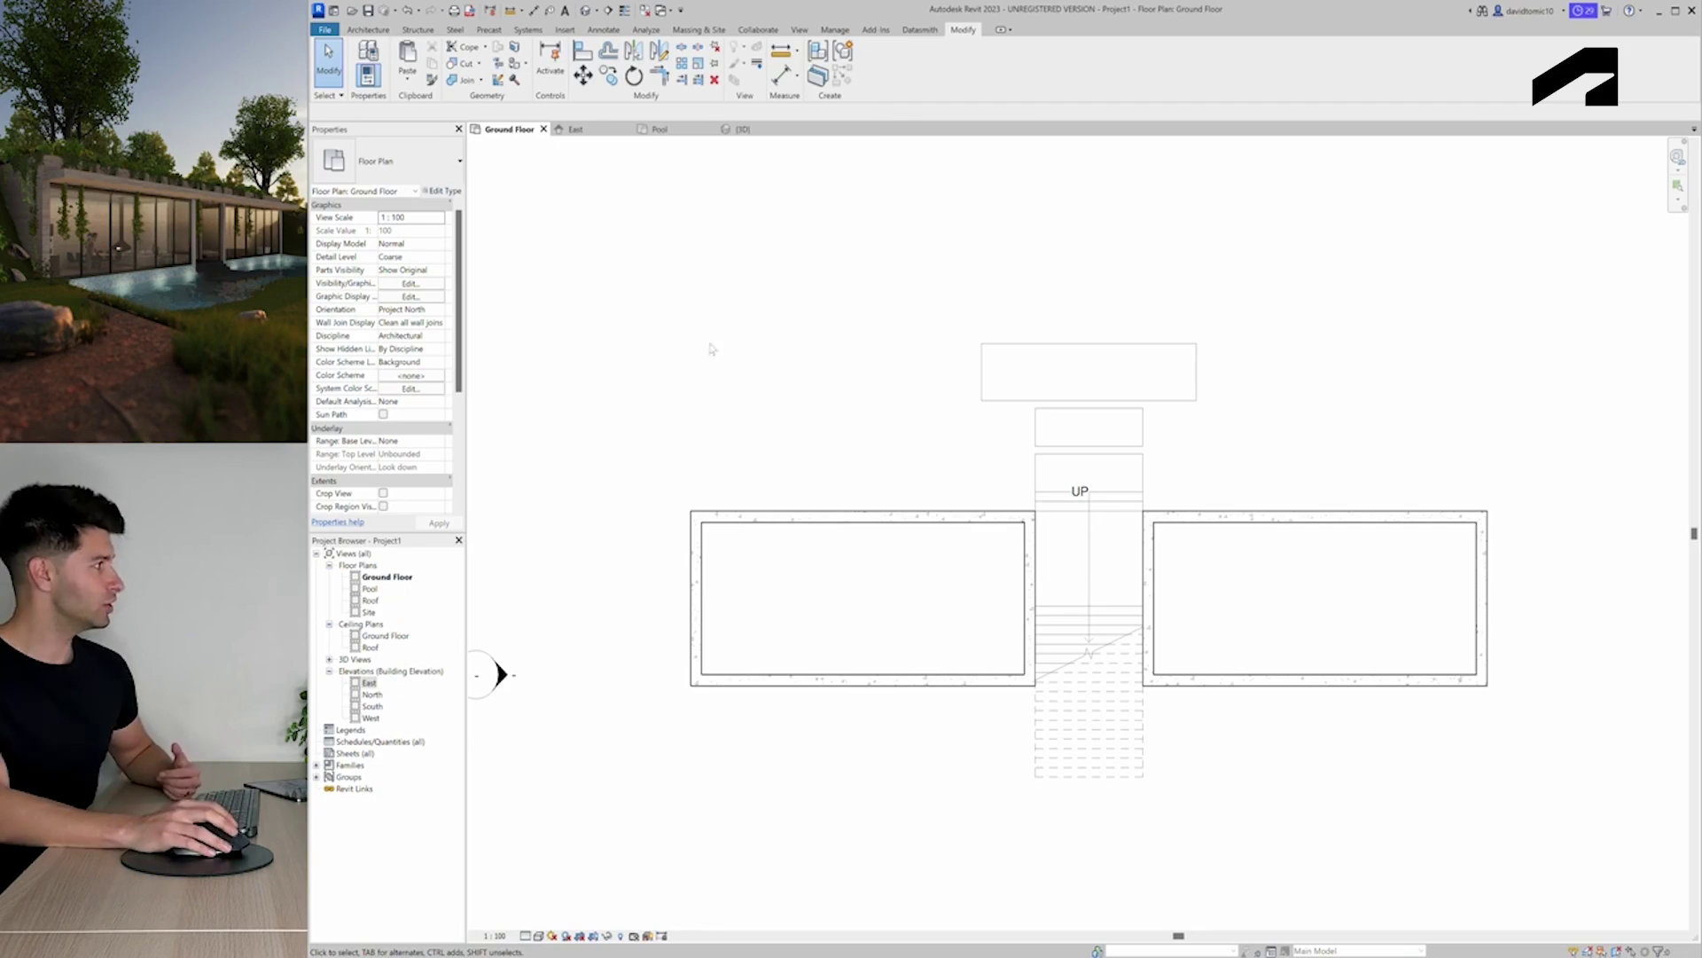
{"action": "double_click", "coordinate": [370, 588]}
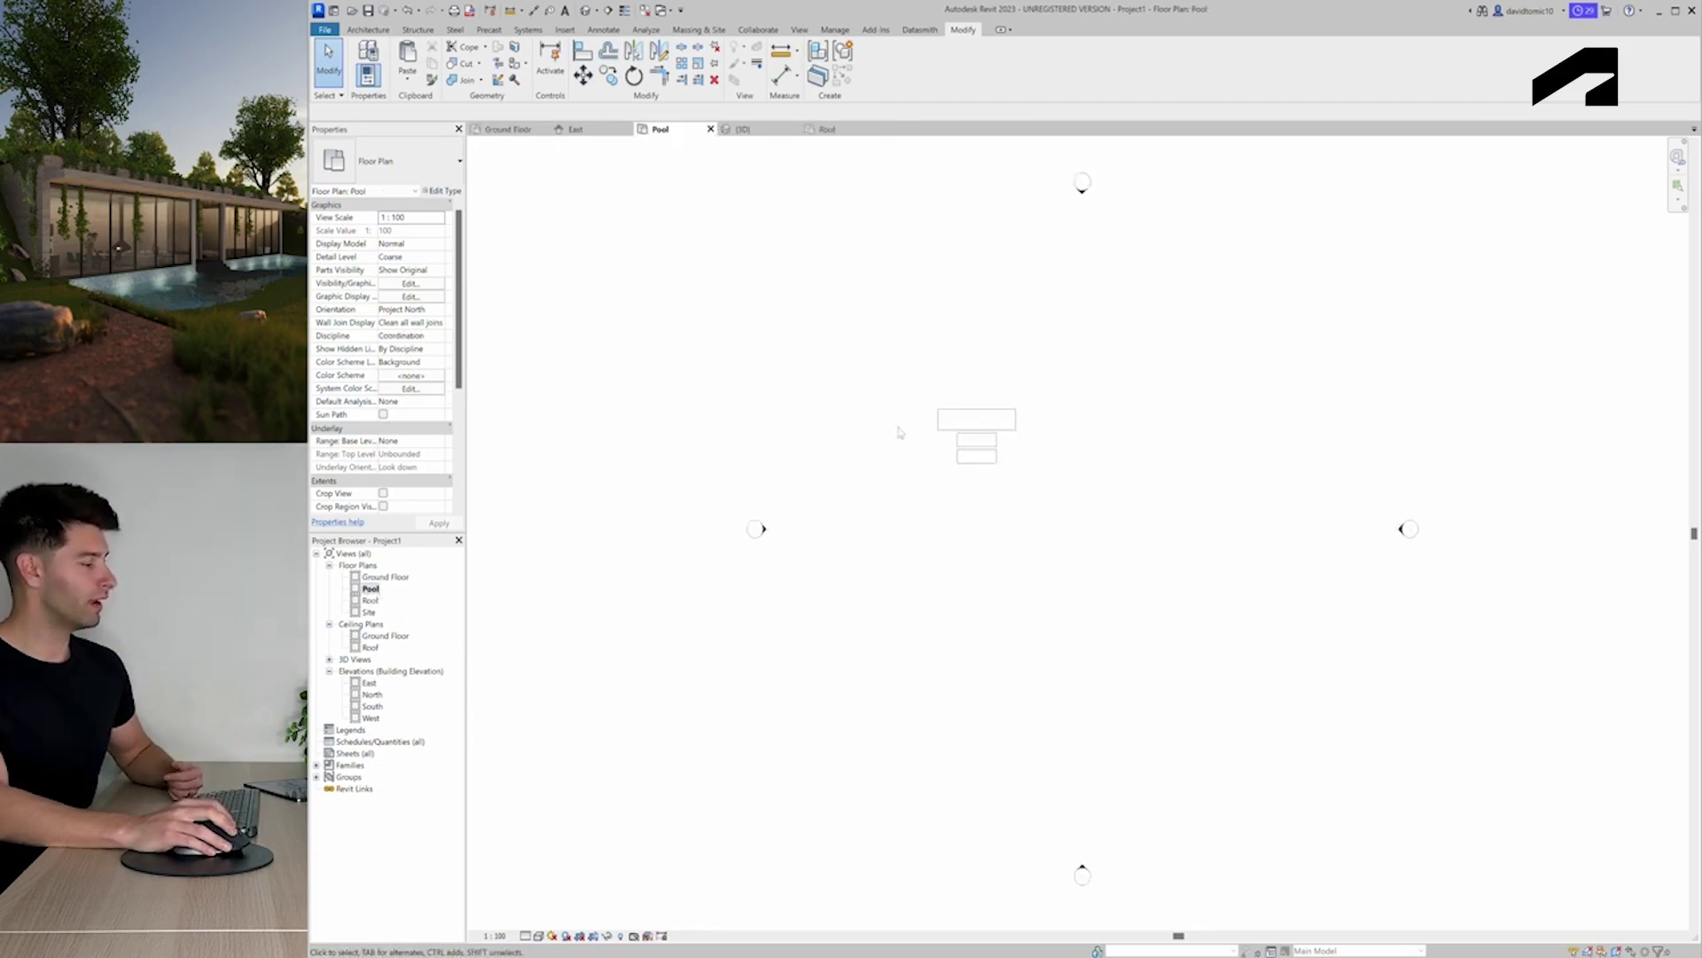
{"action": "middle_click_drag", "start_coordinate": [881, 489], "coordinate": [891, 481]}
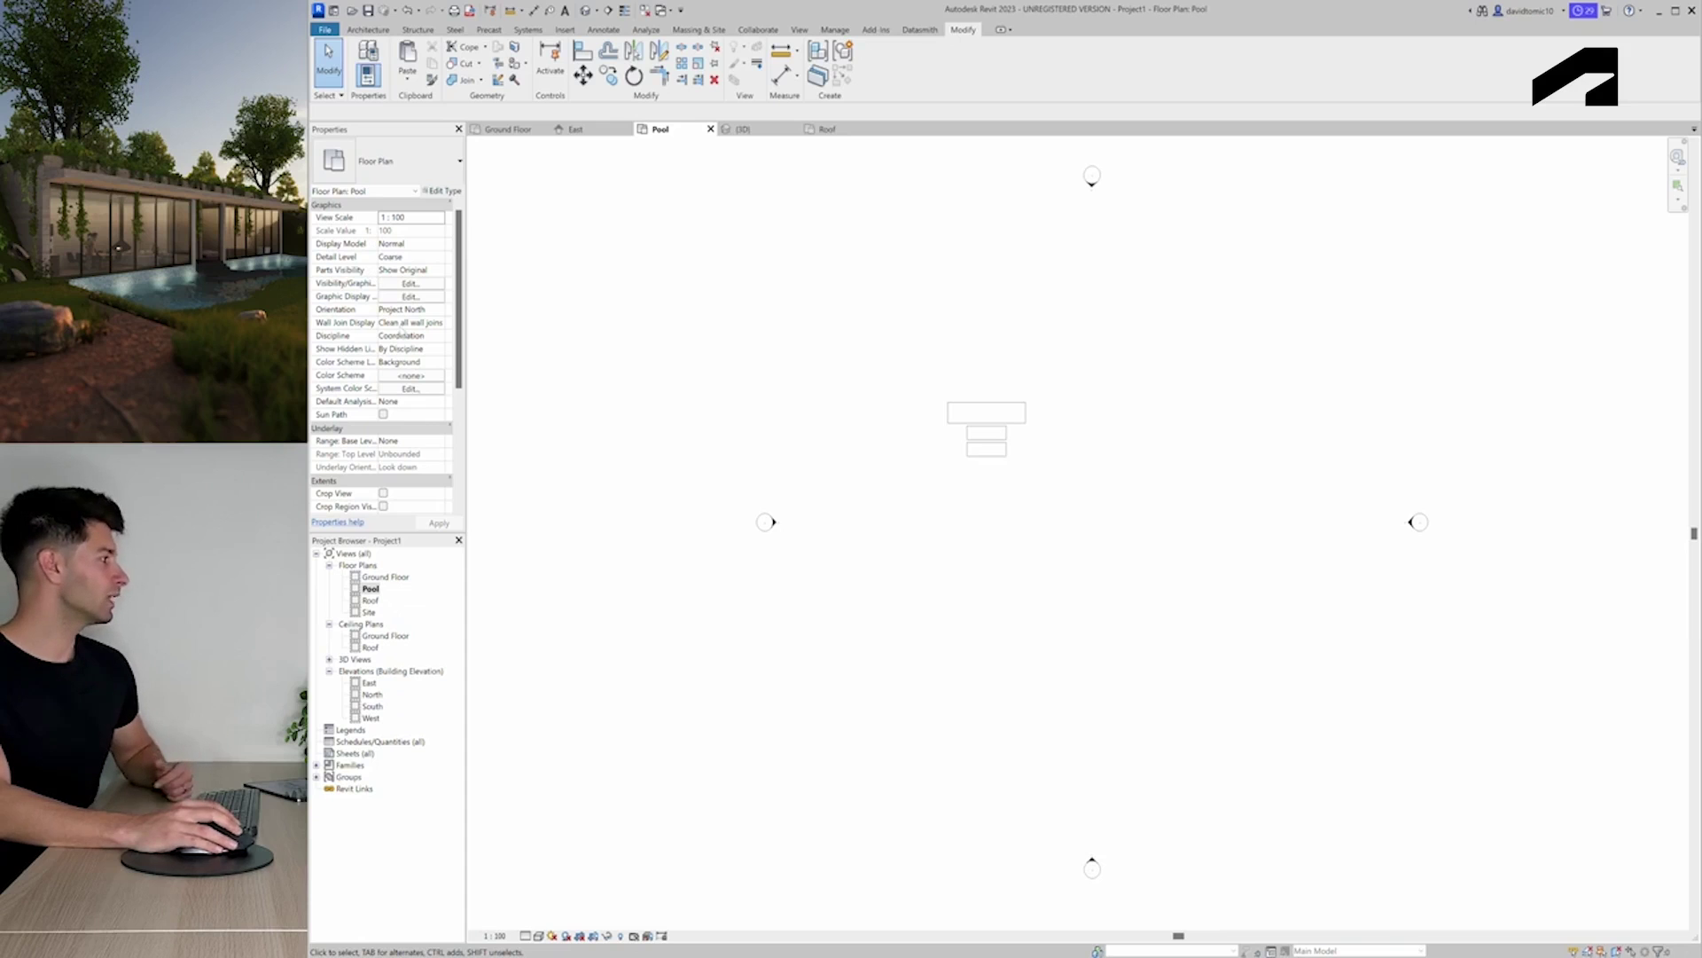
{"action": "left_click_drag", "start_coordinate": [461, 357], "coordinate": [458, 430]}
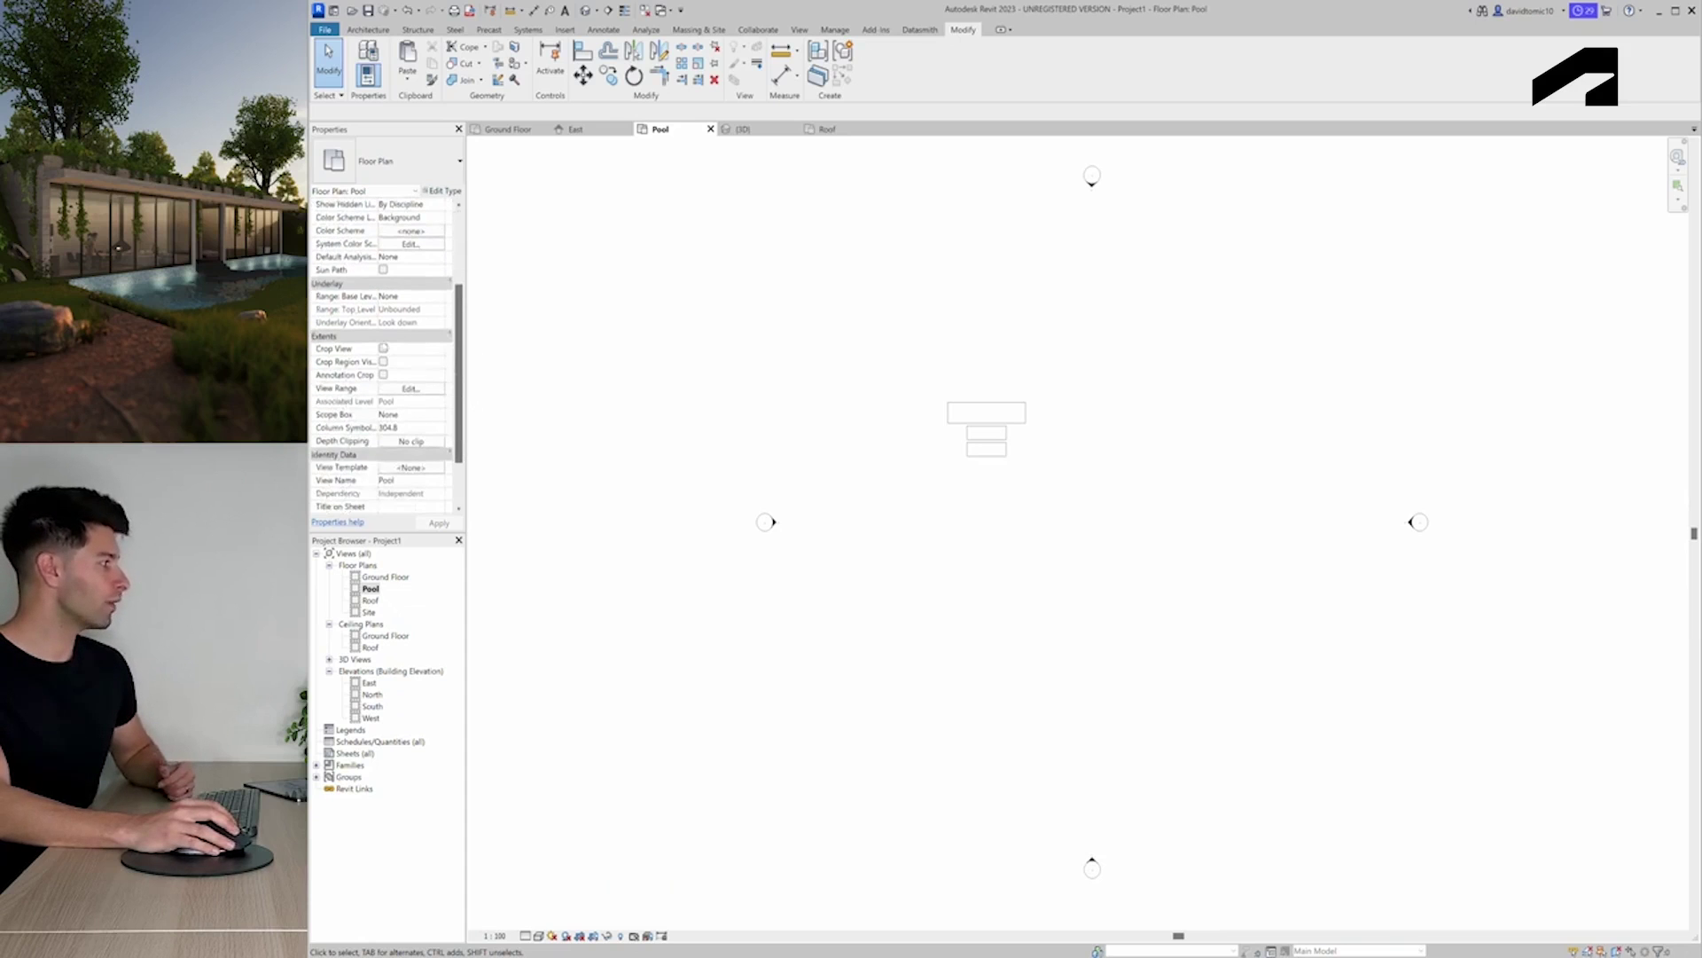
{"action": "left_click", "coordinate": [417, 299]}
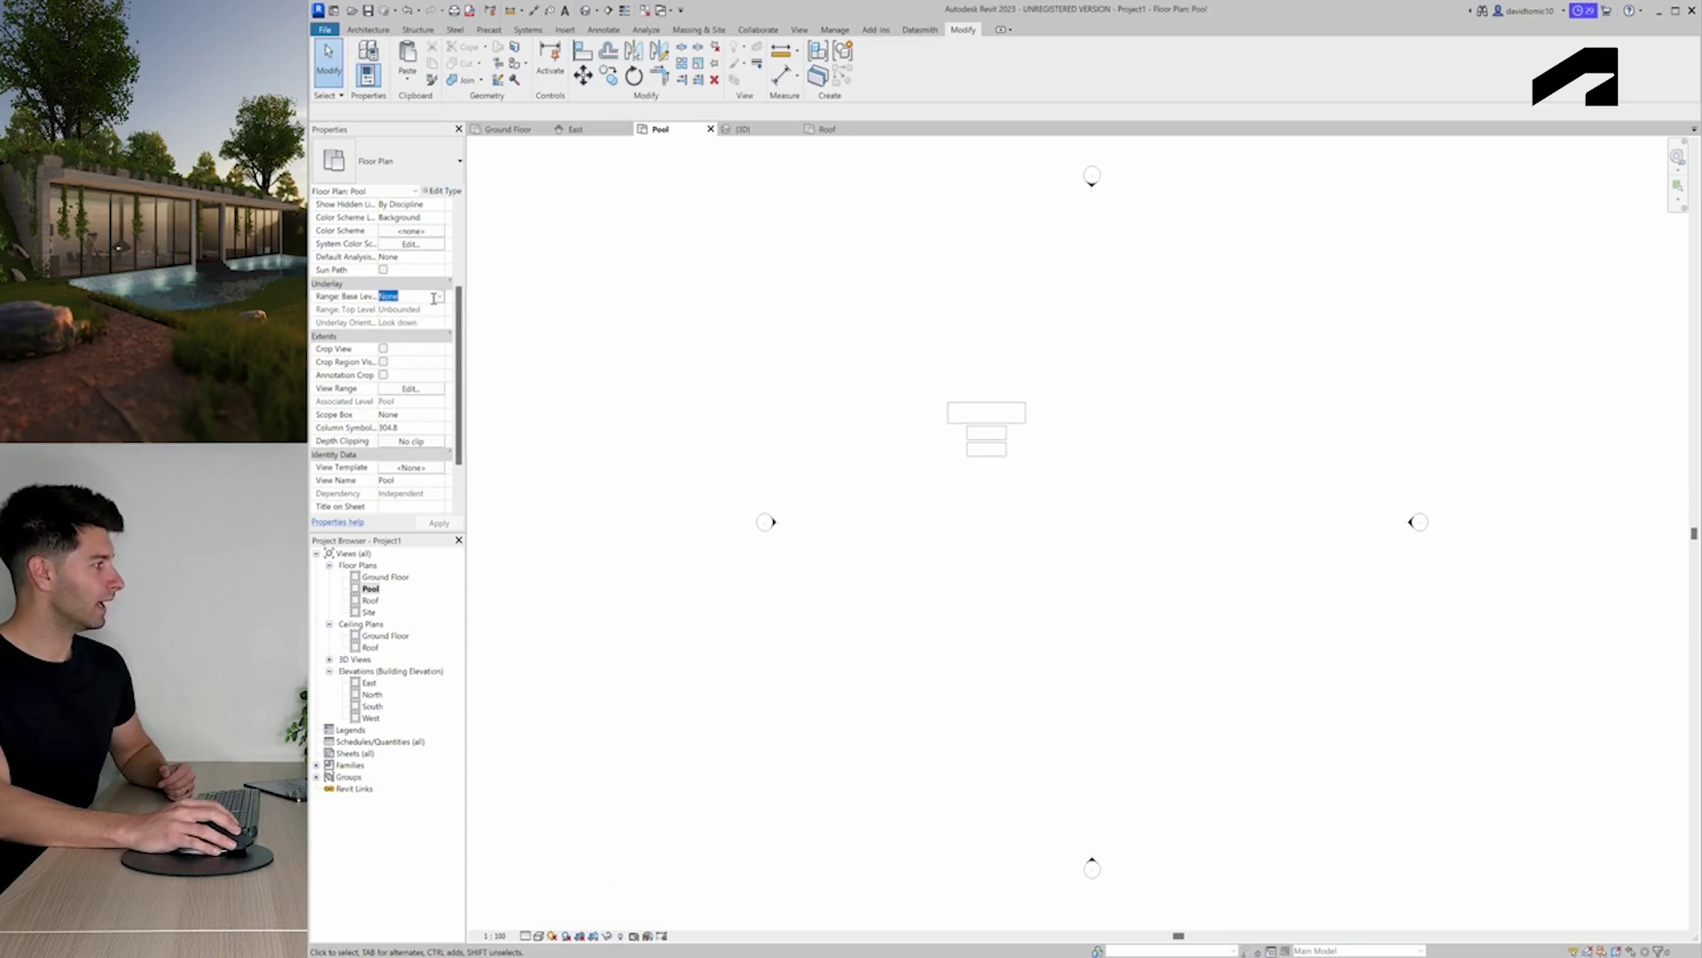
{"action": "left_click", "coordinate": [434, 297]}
{"action": "left_click", "coordinate": [415, 332]}
{"action": "scroll", "coordinate": [922, 532], "scroll_direction": "up", "scroll_amount": 3}
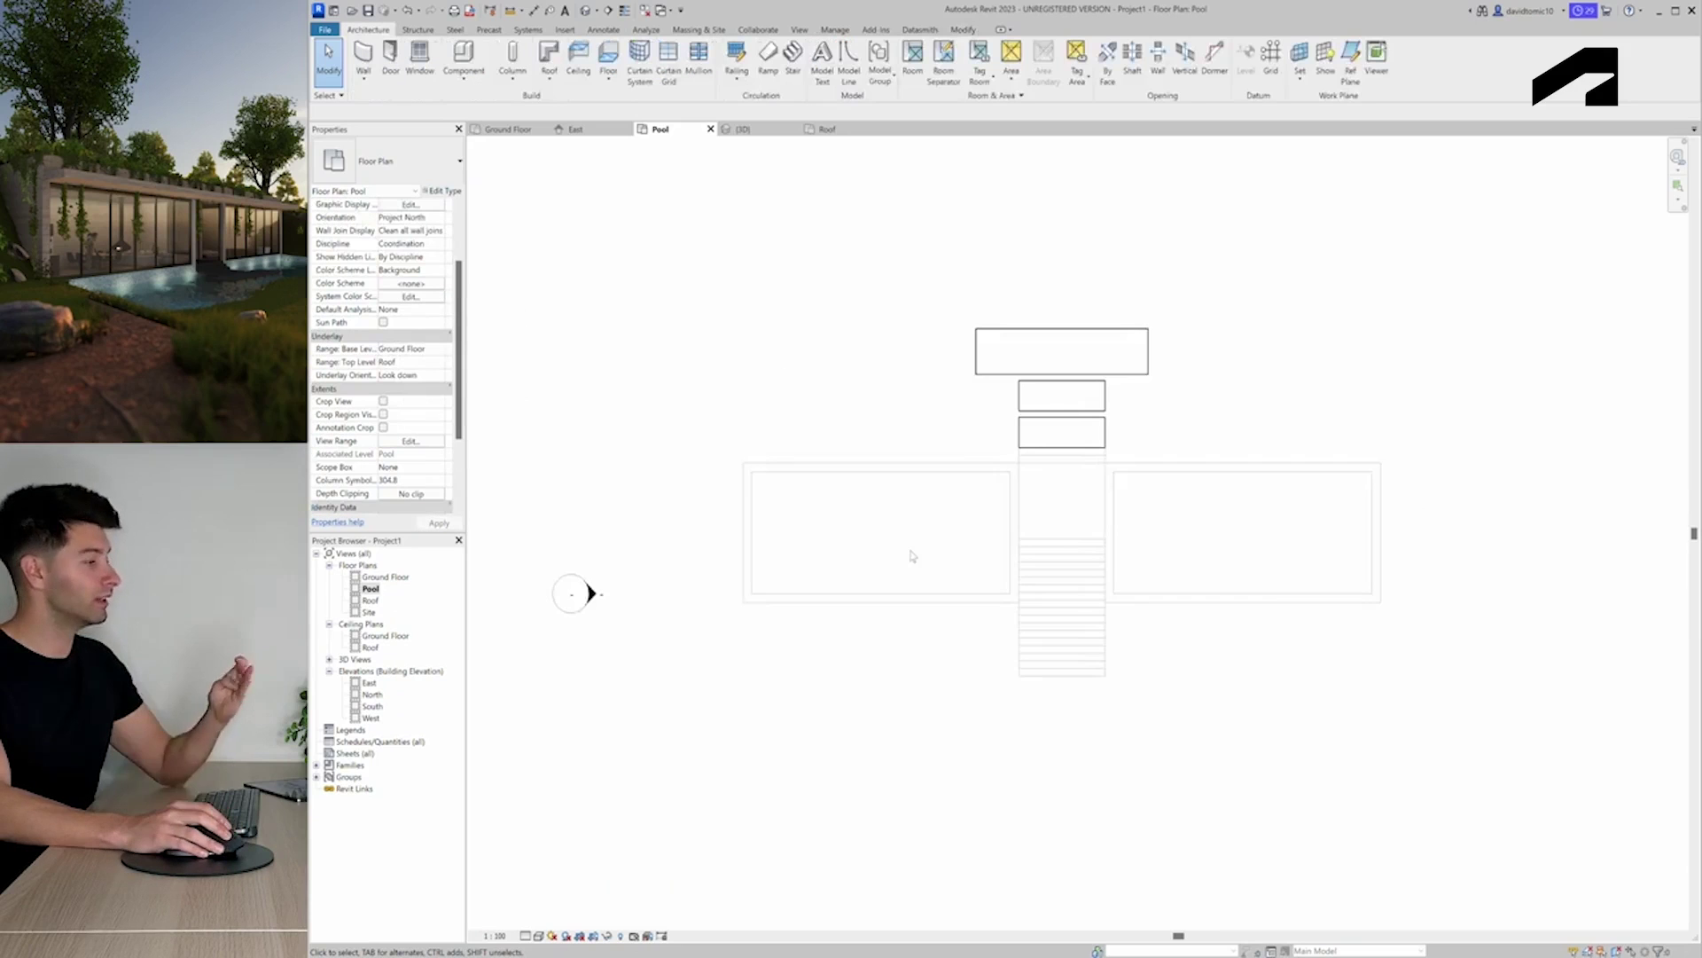
Delete the slab nearest the stair and move the other two slabs 1200 mm toward the house, up to the stair's end
{"action": "left_click", "coordinate": [1104, 449]}
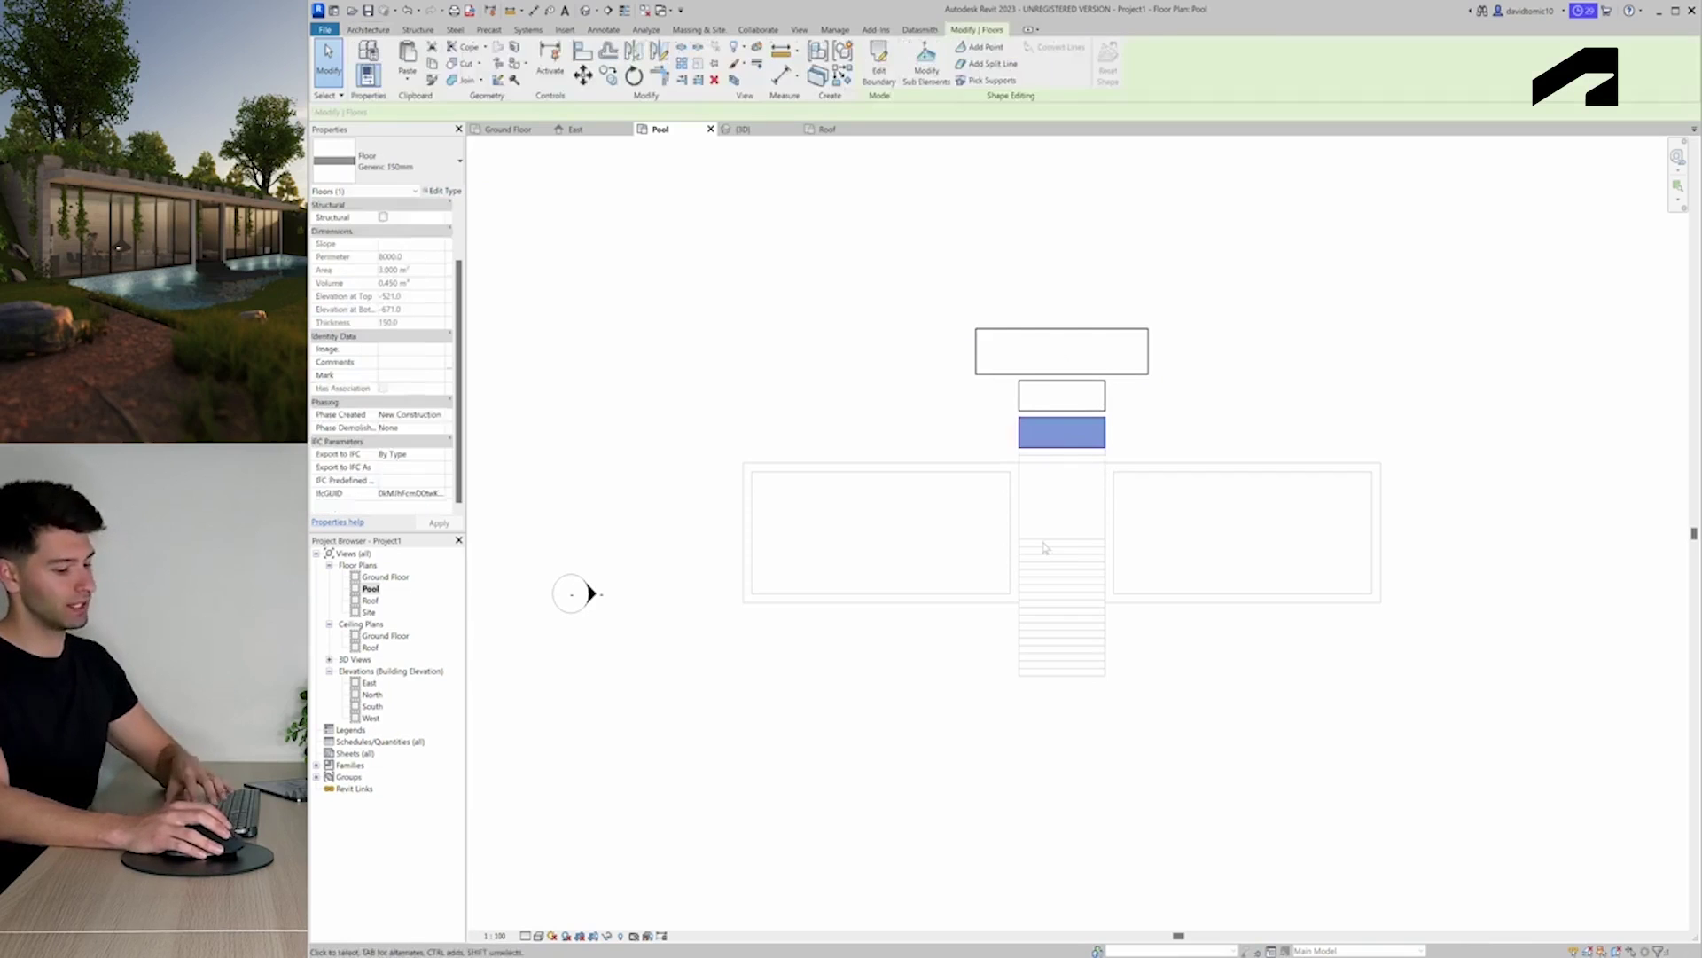
{"action": "key", "text": "Delete"}
{"action": "left_click_drag", "start_coordinate": [1178, 417], "coordinate": [821, 282]}
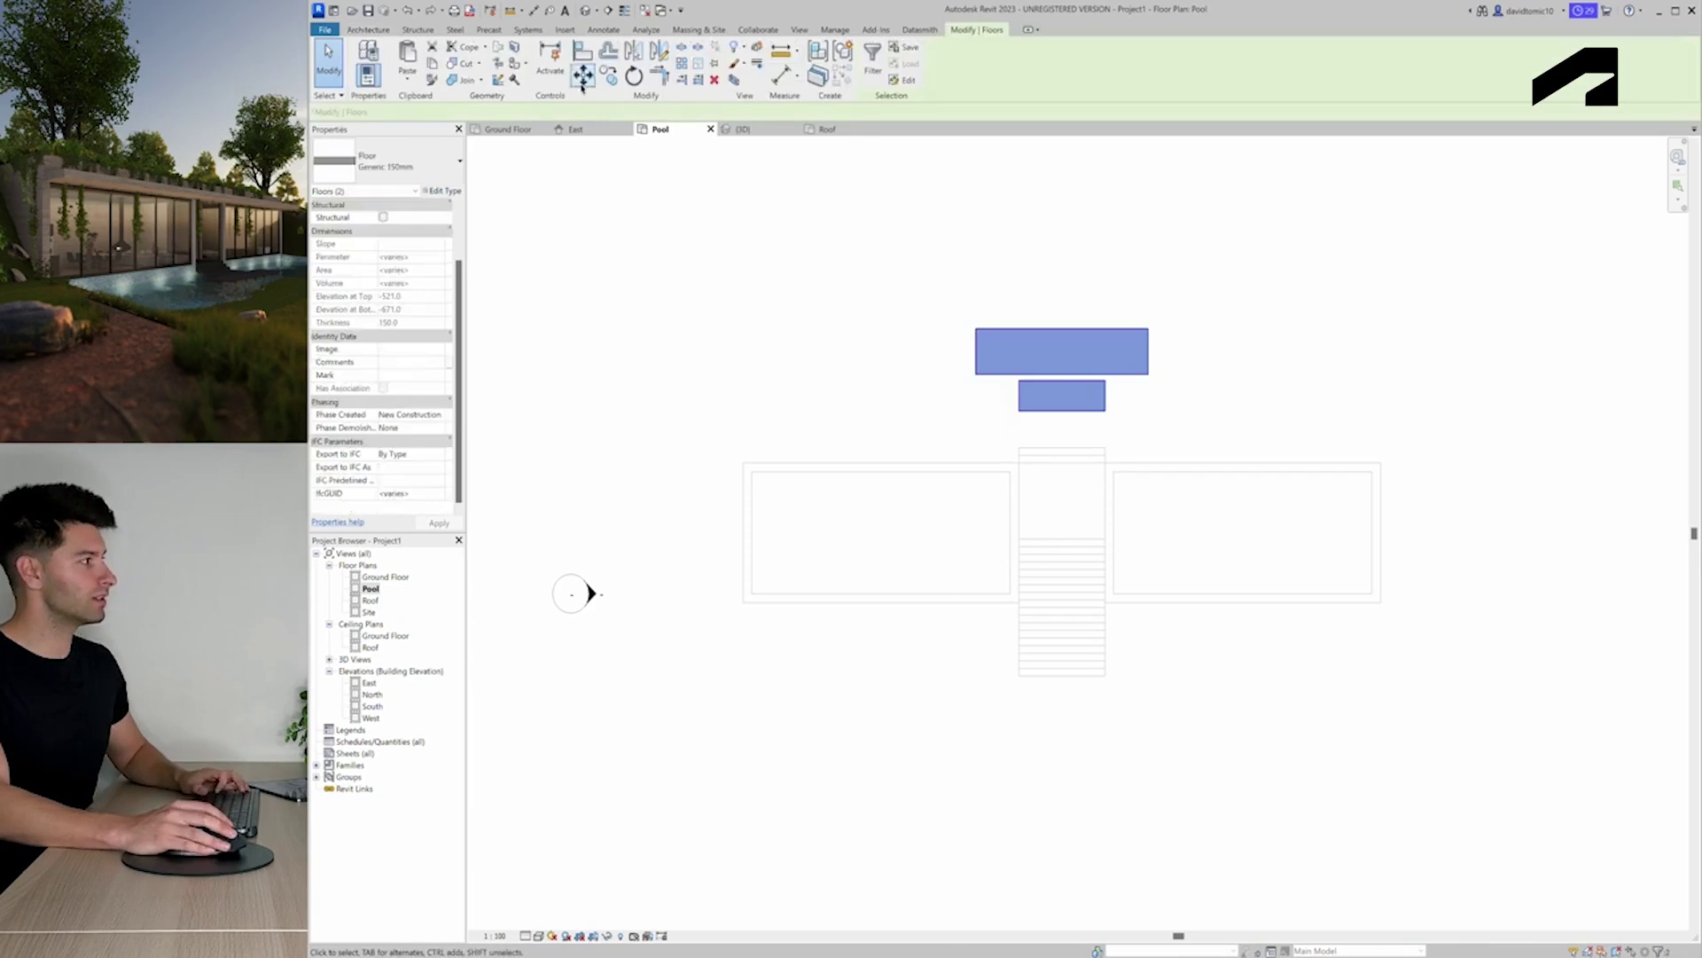
{"action": "left_click", "coordinate": [583, 77]}
{"action": "left_click", "coordinate": [1062, 411]}
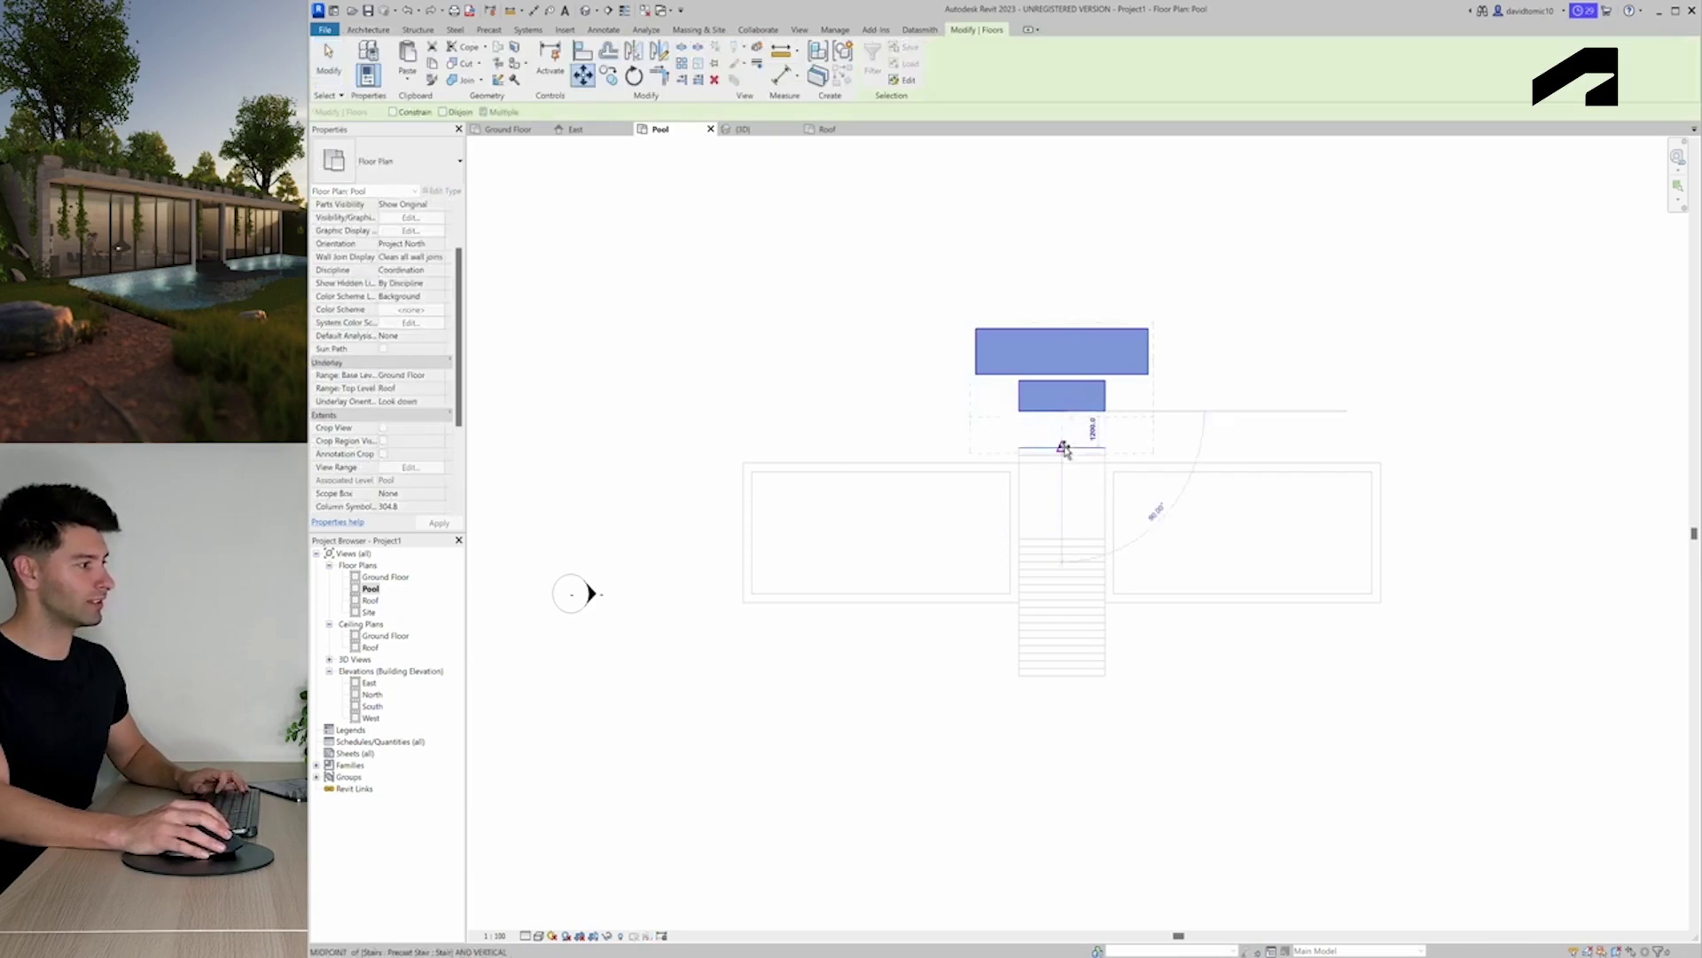
{"action": "left_click", "coordinate": [1064, 448]}
{"action": "key", "text": "Escape"}
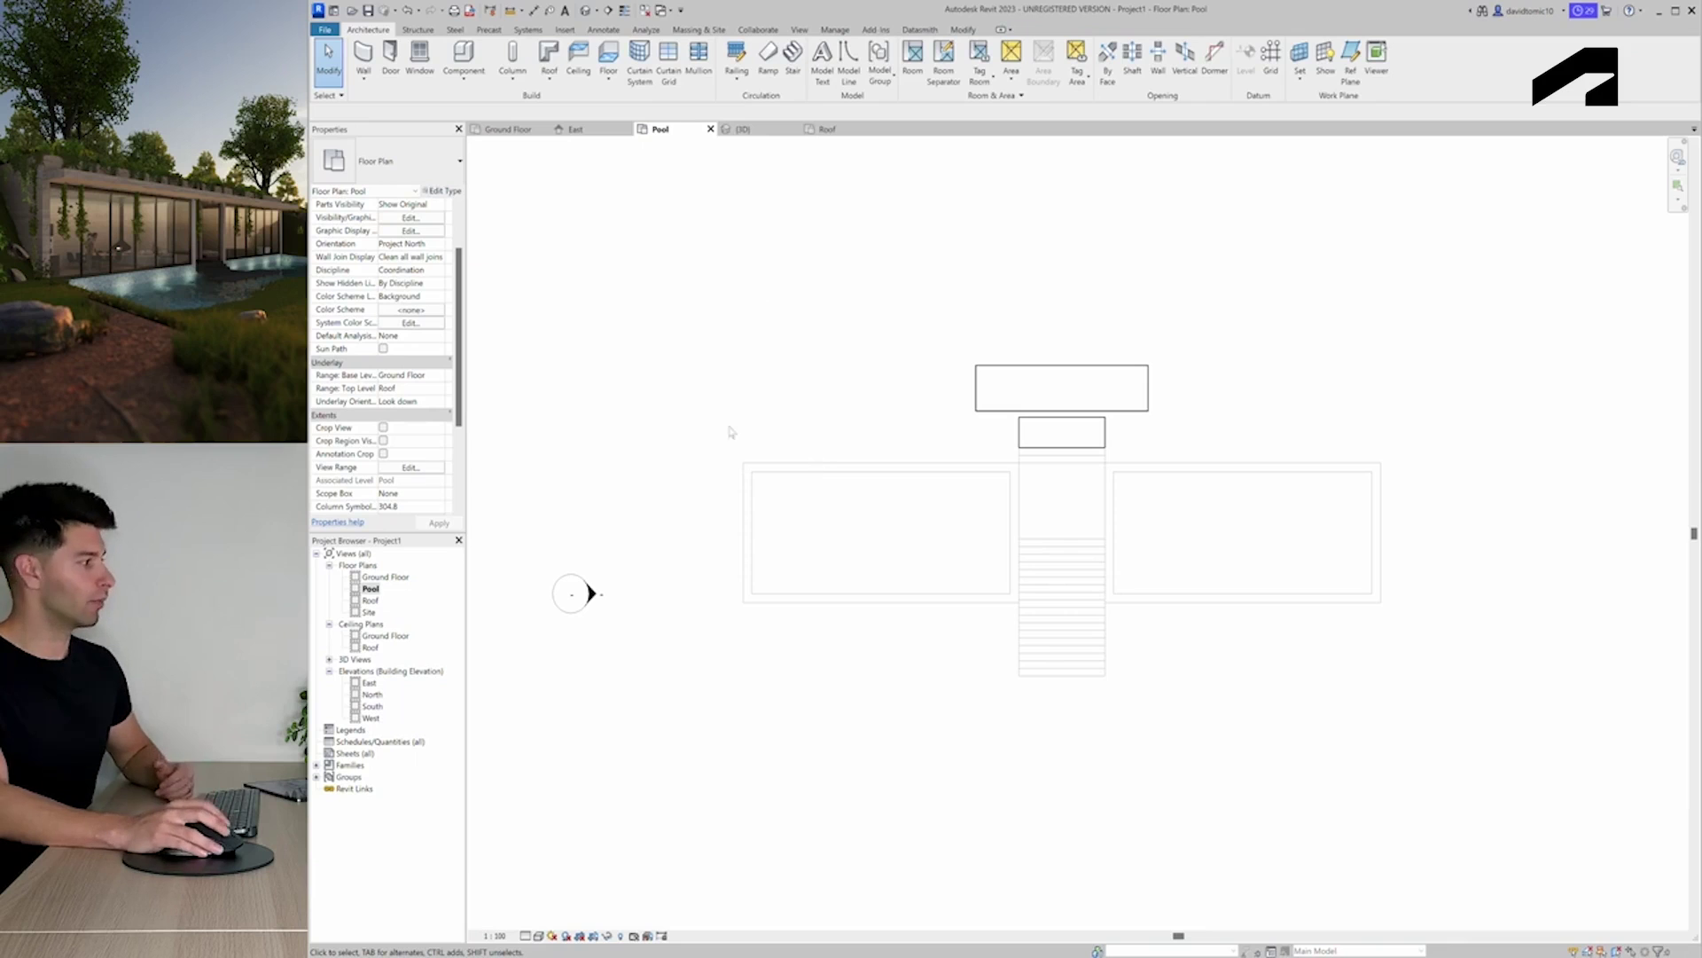
Draw a wavy spline detail line with thin lines beyond the slabs, spanning past both sides of the house
{"action": "left_click", "coordinate": [603, 30]}
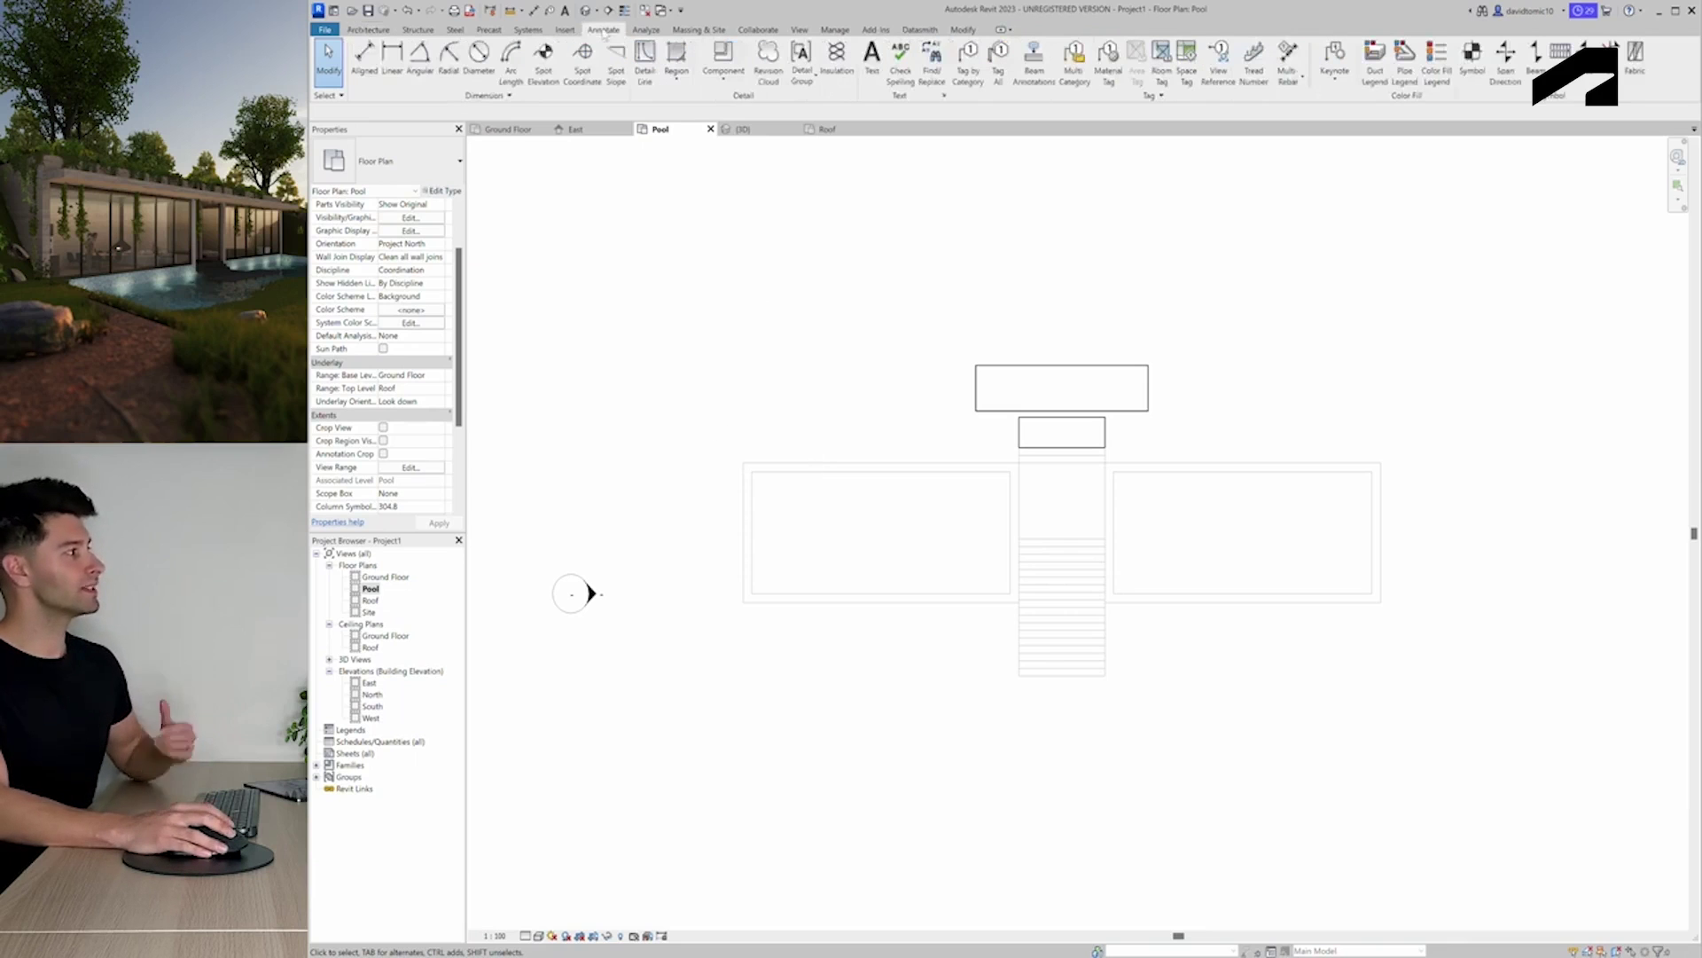
{"action": "left_click", "coordinate": [645, 62]}
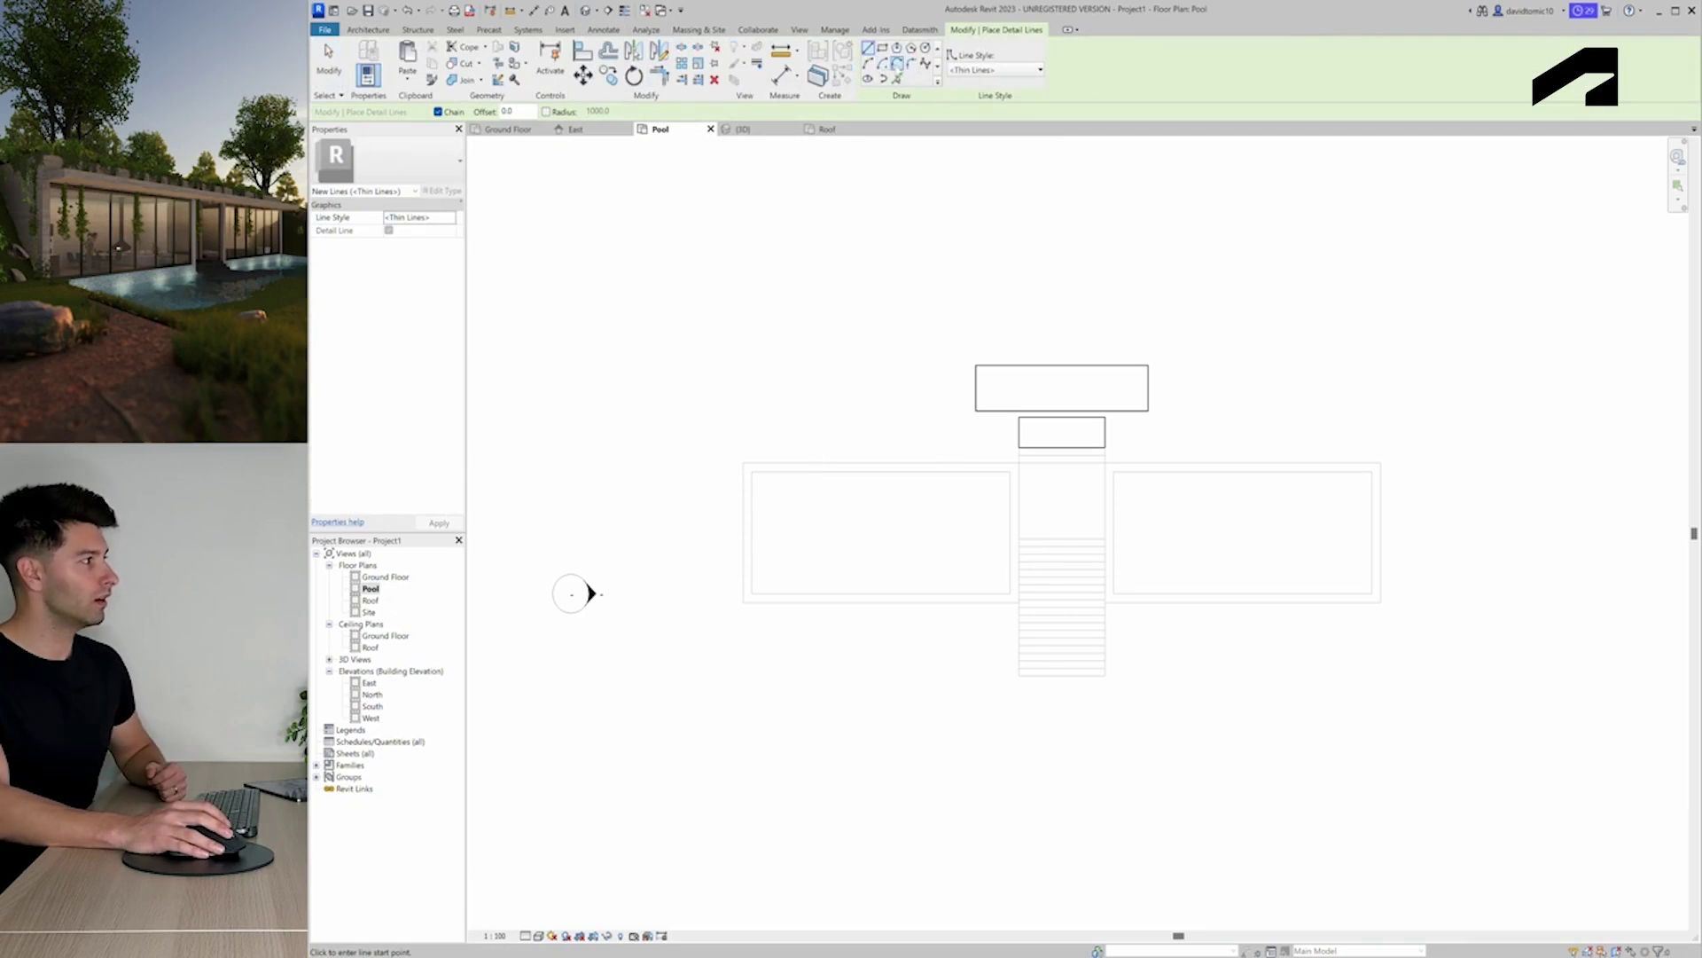
{"action": "left_click", "coordinate": [925, 64]}
{"action": "left_click", "coordinate": [785, 280]}
{"action": "left_click", "coordinate": [849, 322]}
{"action": "left_click", "coordinate": [929, 240]}
{"action": "left_click", "coordinate": [1131, 317]}
{"action": "left_click", "coordinate": [1326, 281]}
{"action": "left_click", "coordinate": [1391, 346]}
{"action": "left_click", "coordinate": [1580, 285]}
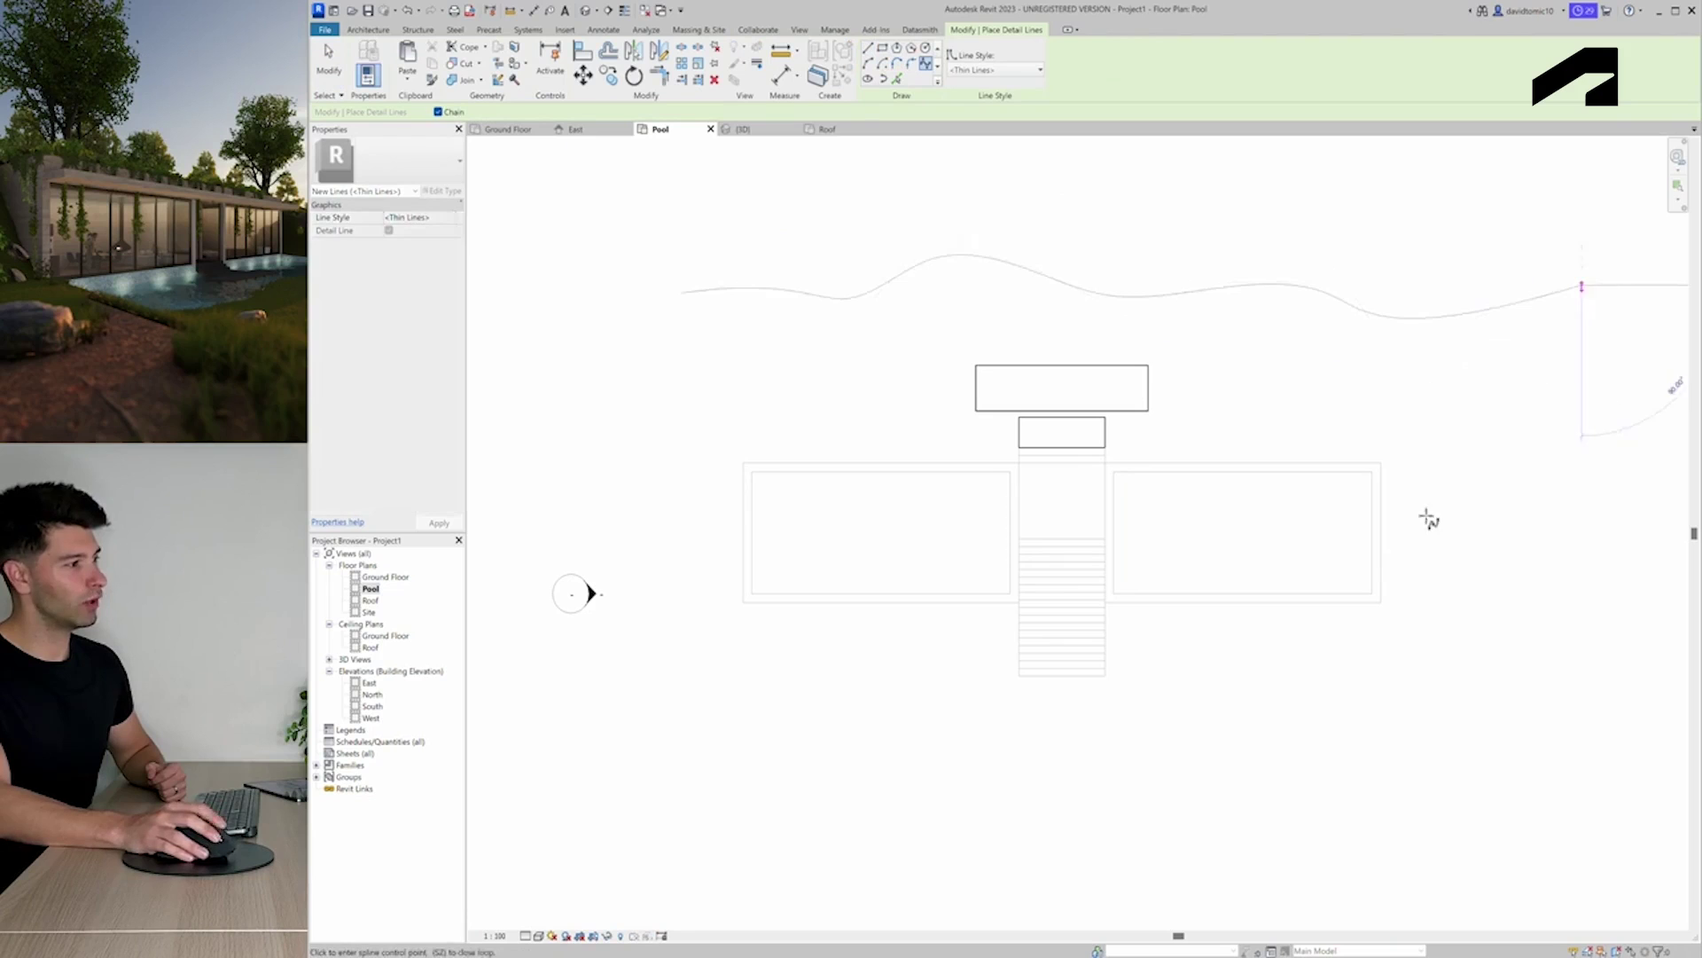
{"action": "key", "text": "Escape"}
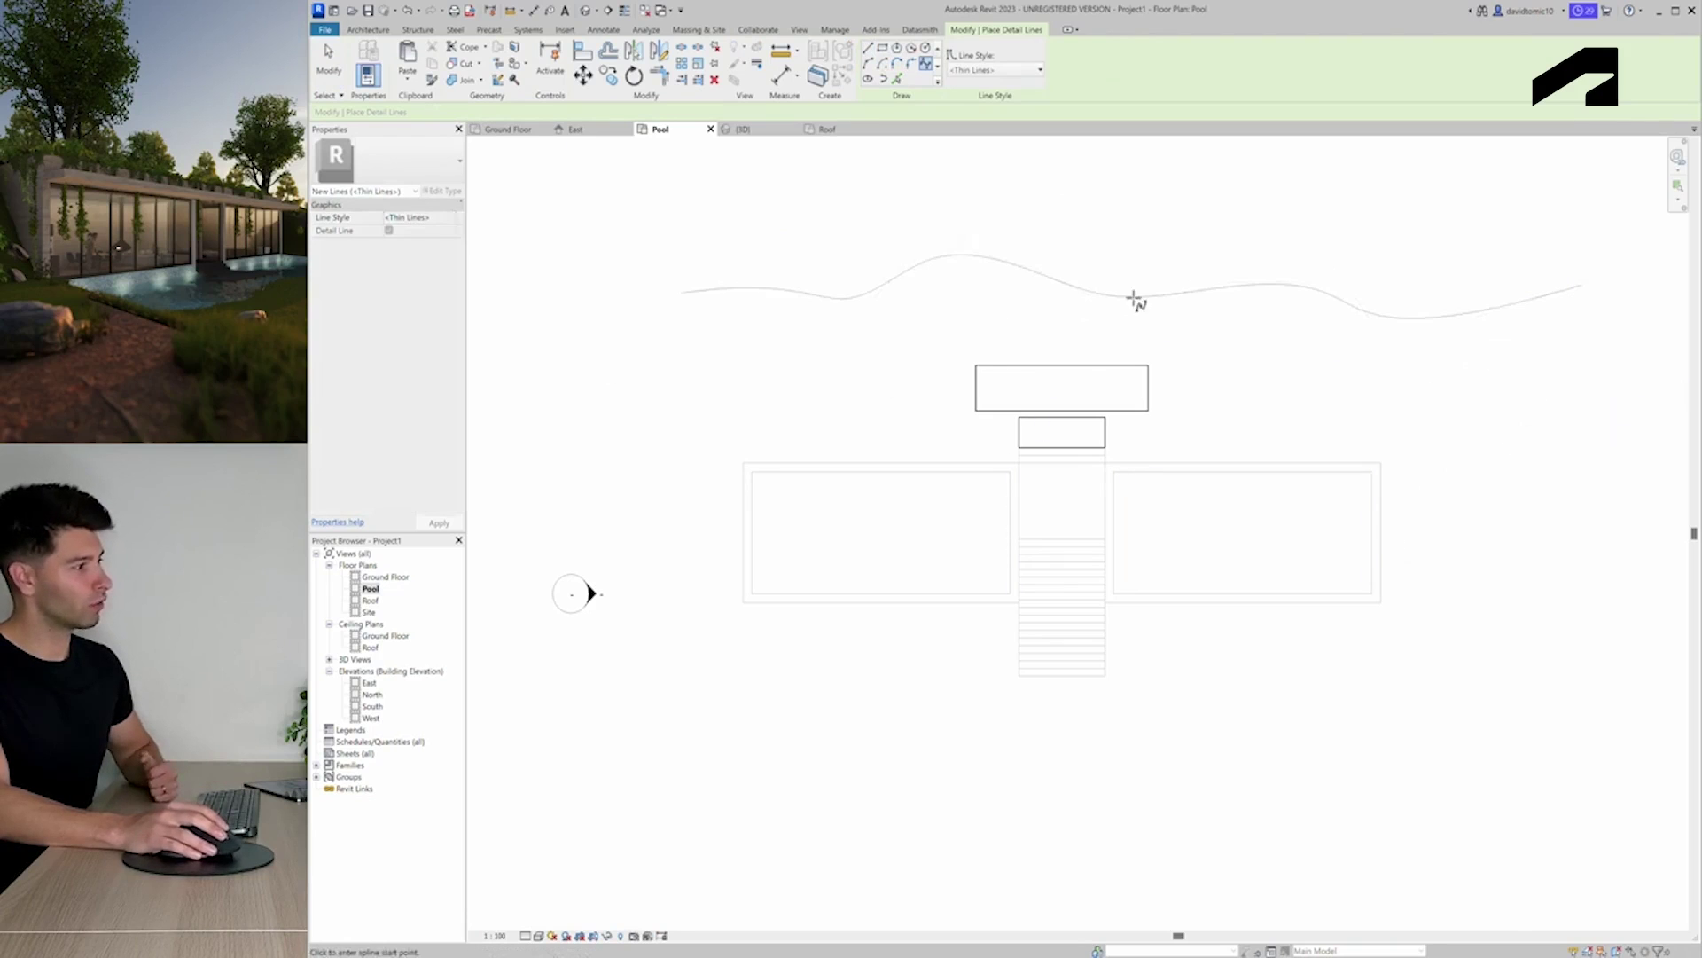
{"action": "key", "text": "d"}
{"action": "key", "text": "l"}
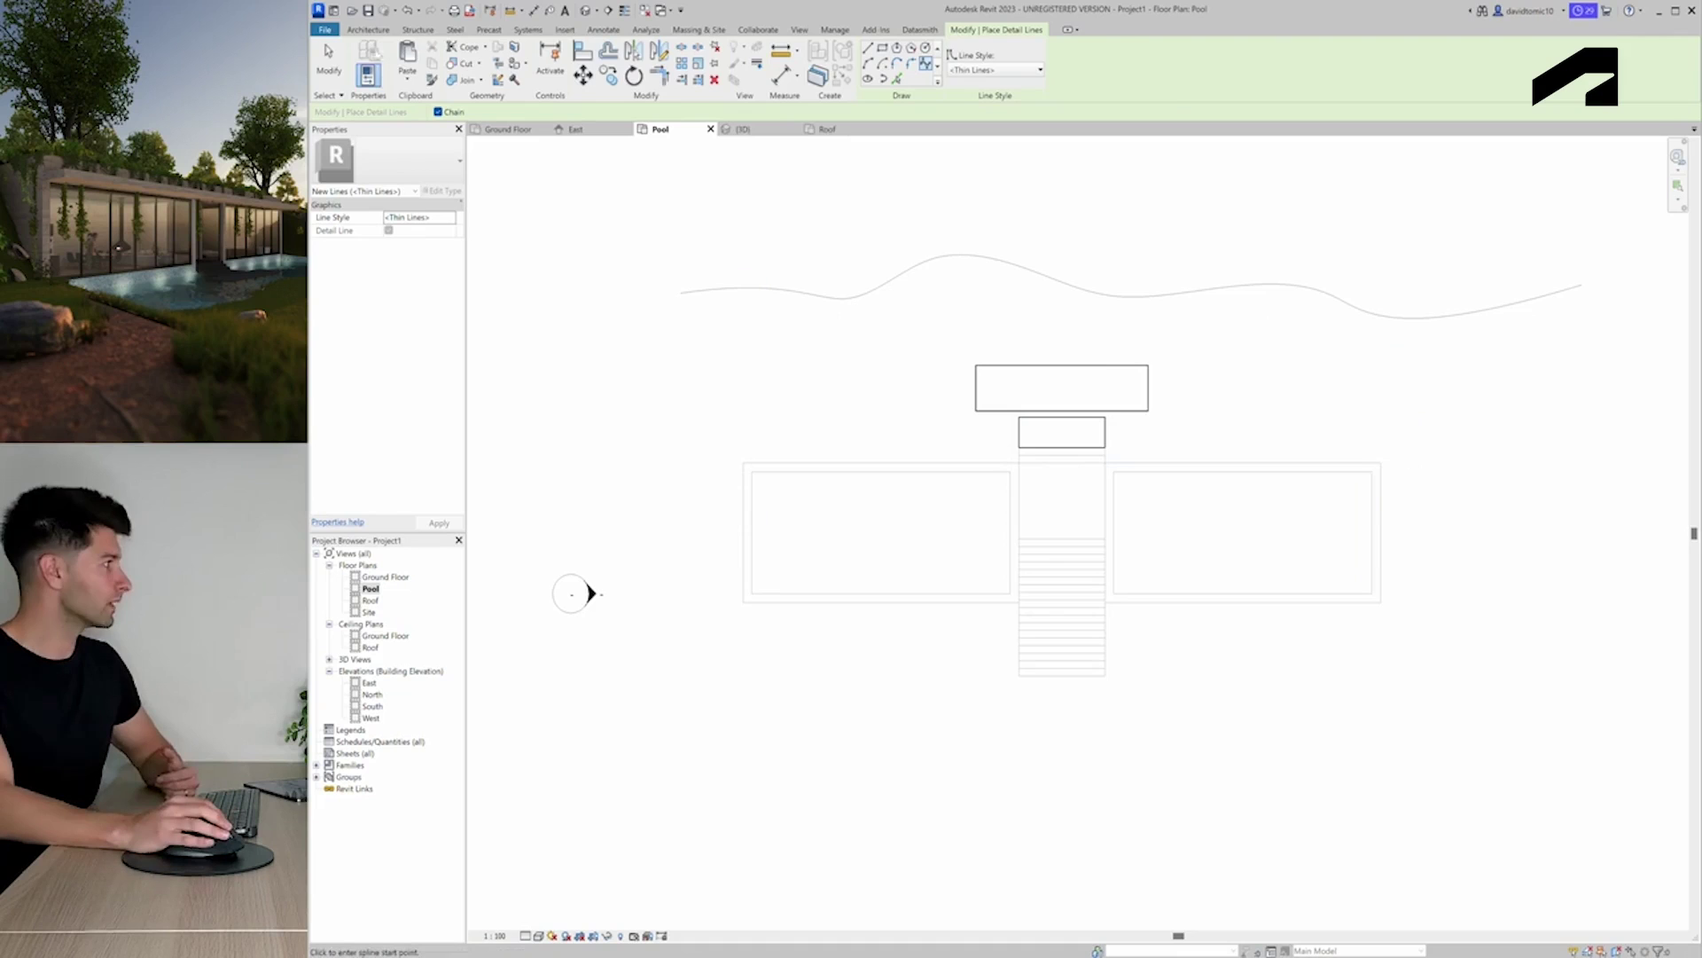
Draw a straight 1800 mm high Retaining - 300mm Concrete wall on the Pool level from the house's left front corner out to the spline
{"action": "left_click", "coordinate": [366, 29]}
{"action": "left_click", "coordinate": [363, 58]}
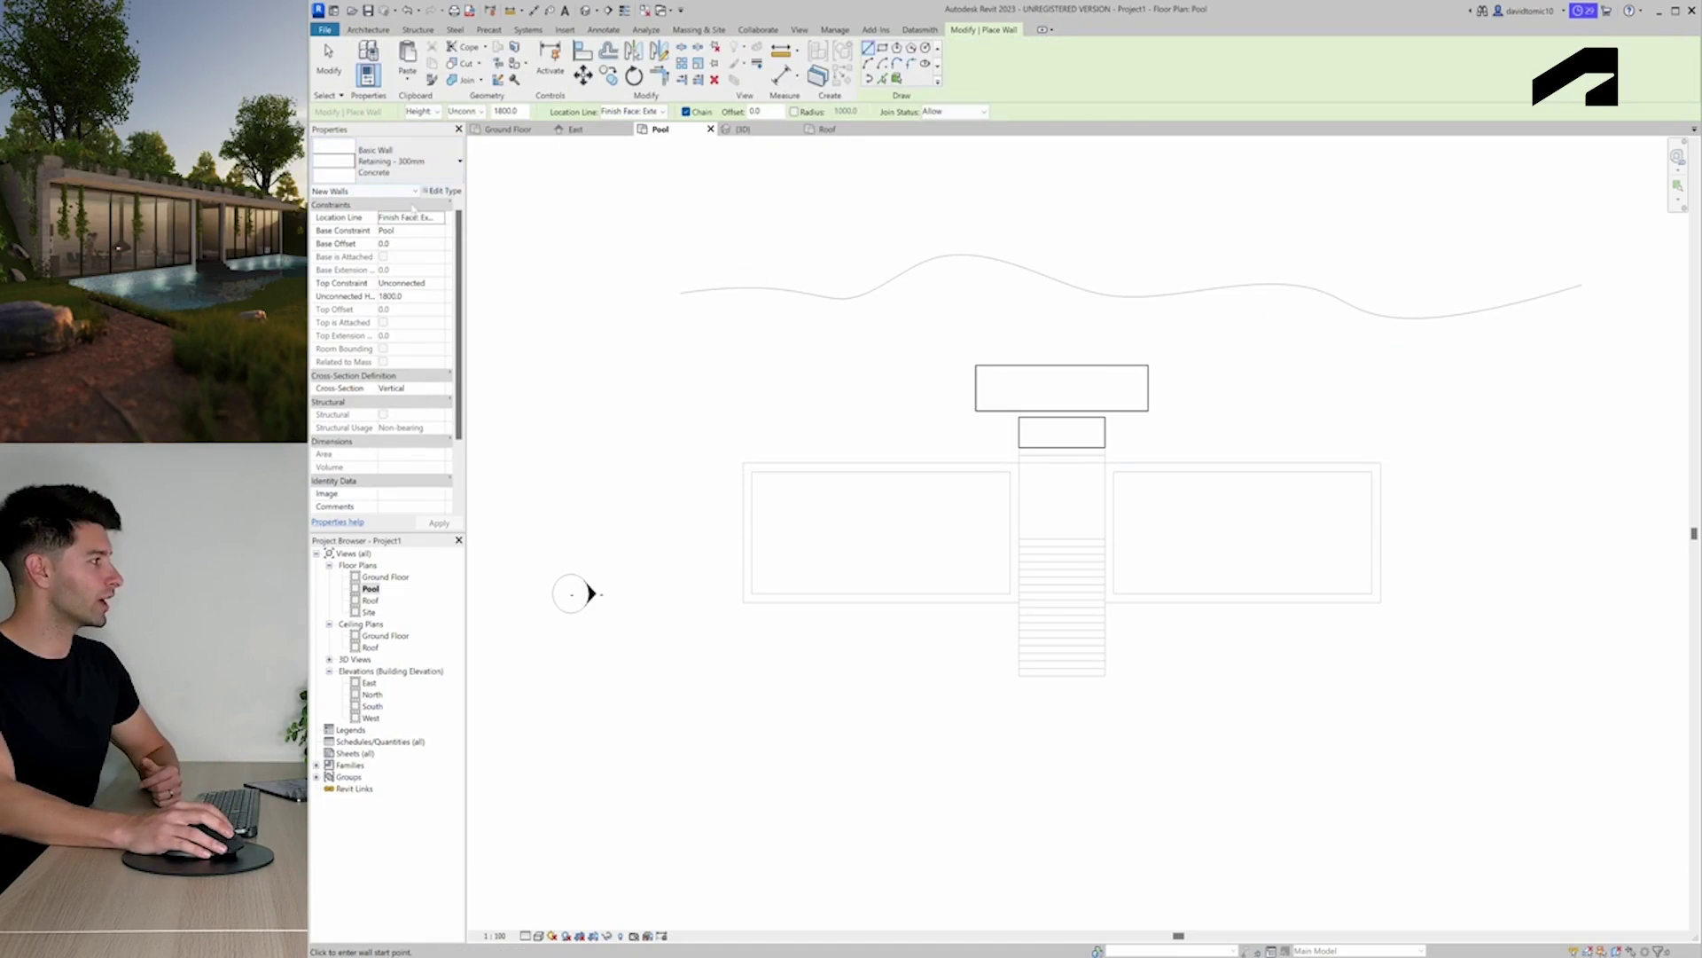
{"action": "left_click", "coordinate": [387, 231]}
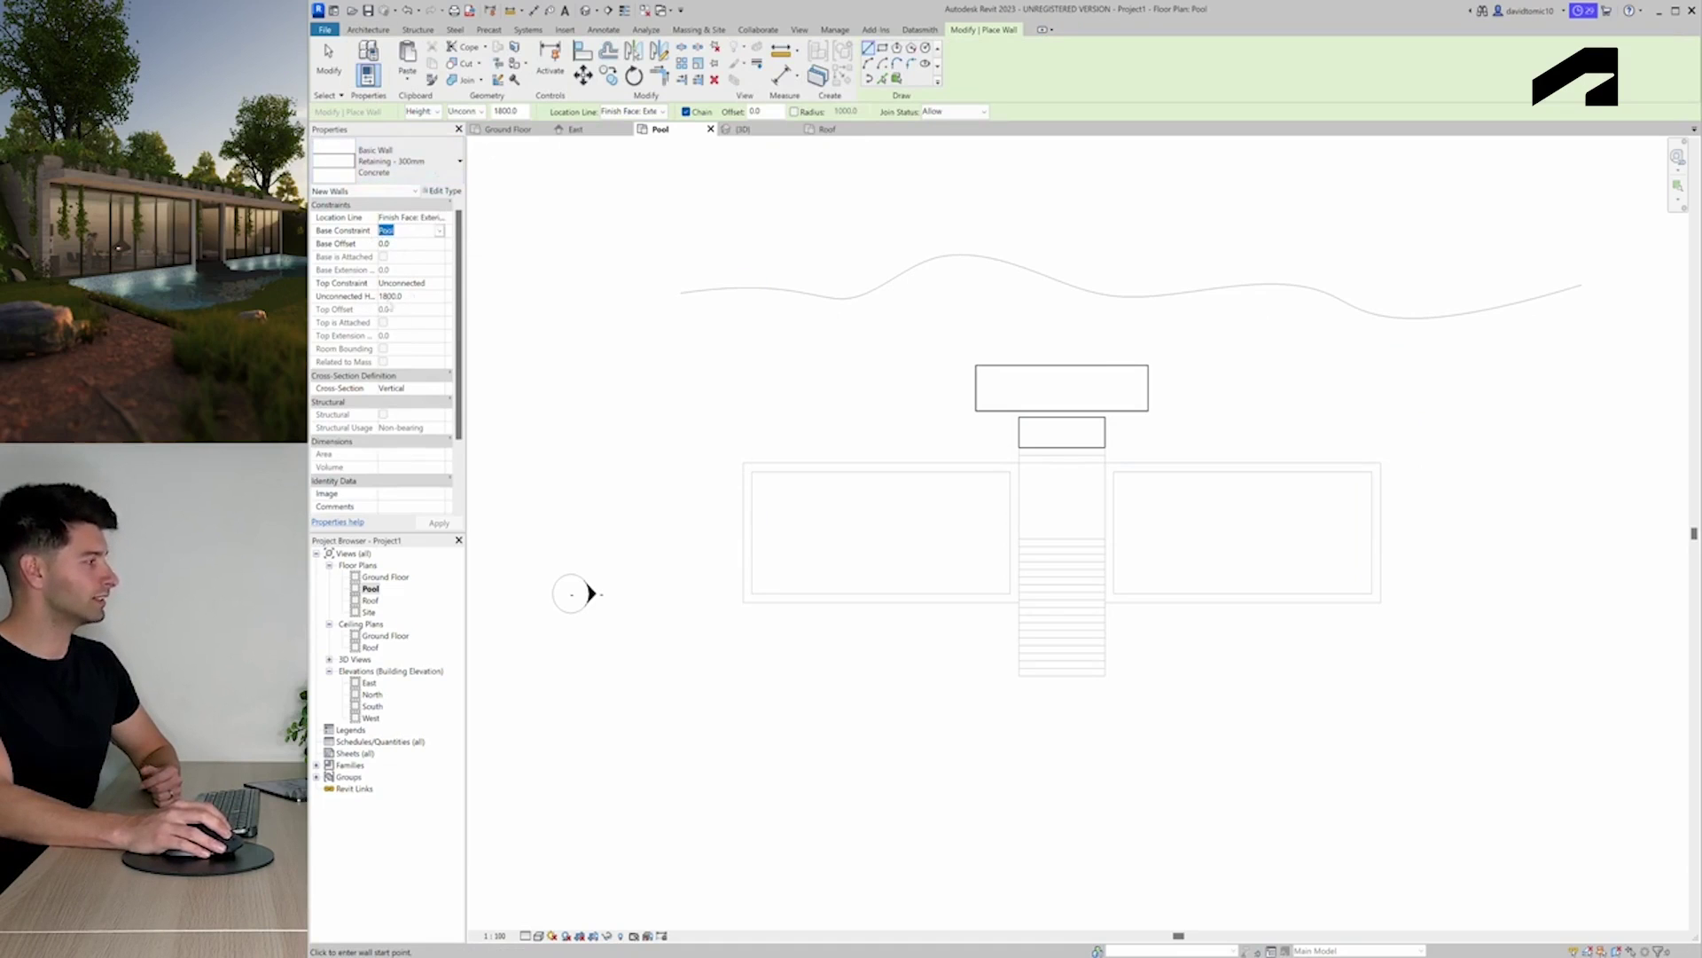
{"action": "left_click", "coordinate": [747, 461]}
{"action": "left_click", "coordinate": [747, 294]}
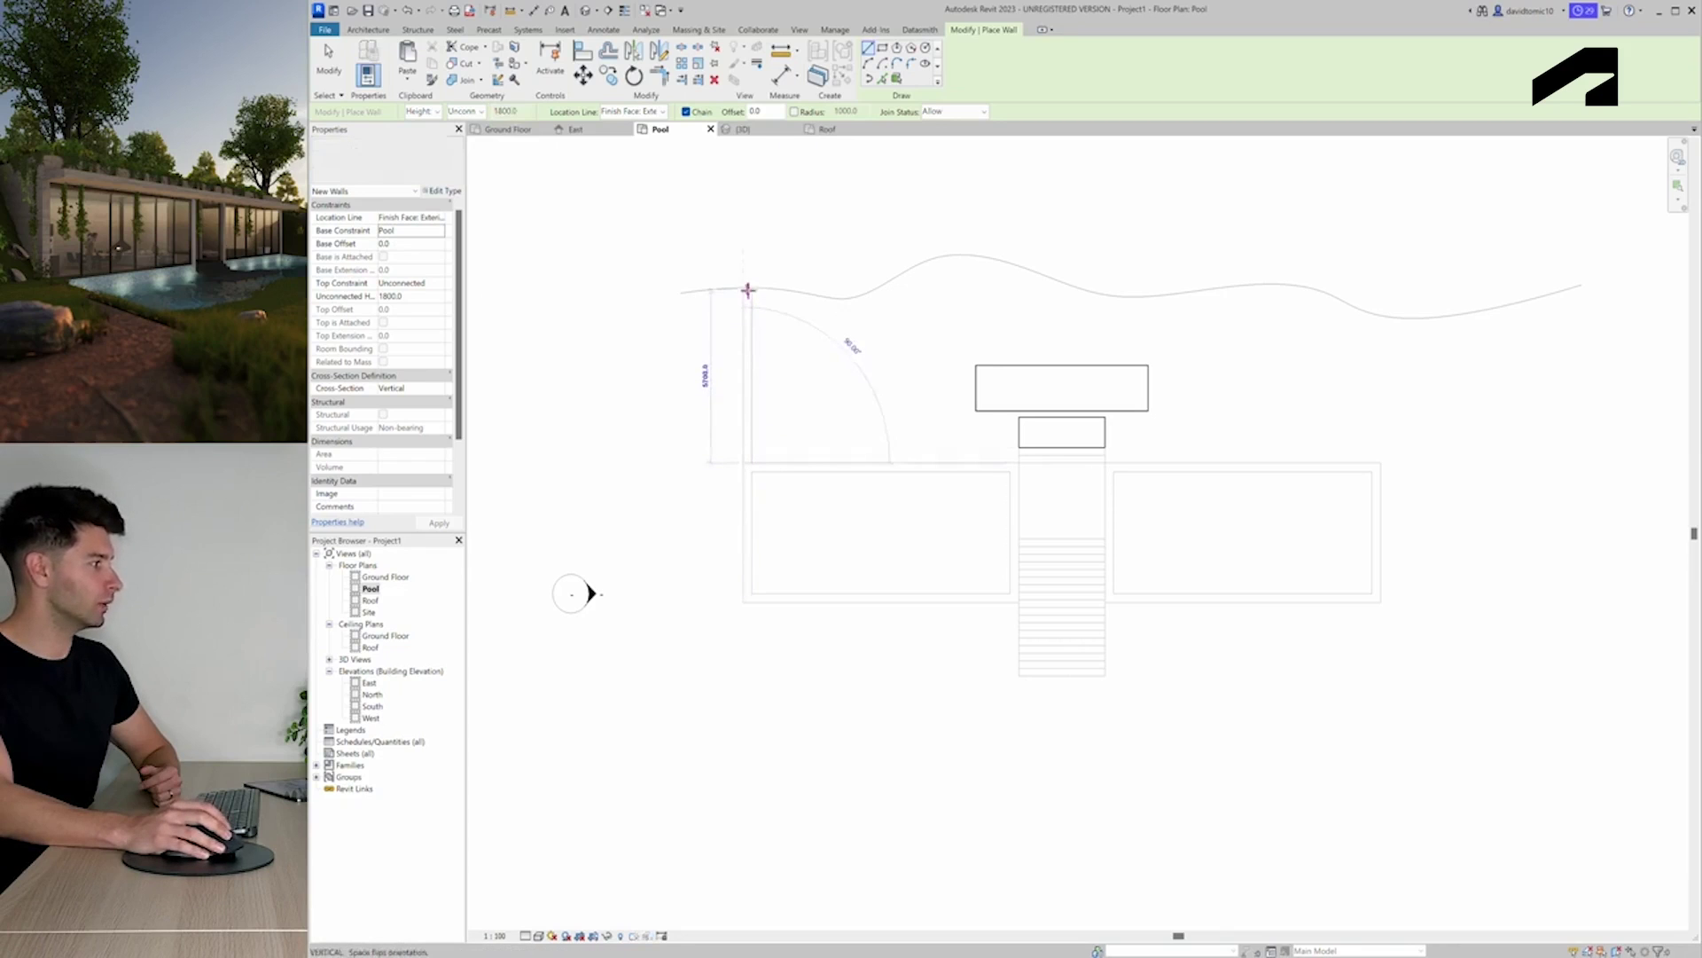
Continue from the straight wall with four chained arc walls that follow the spline past the slabs
{"action": "scroll", "coordinate": [747, 293], "scroll_direction": "up", "scroll_amount": 1}
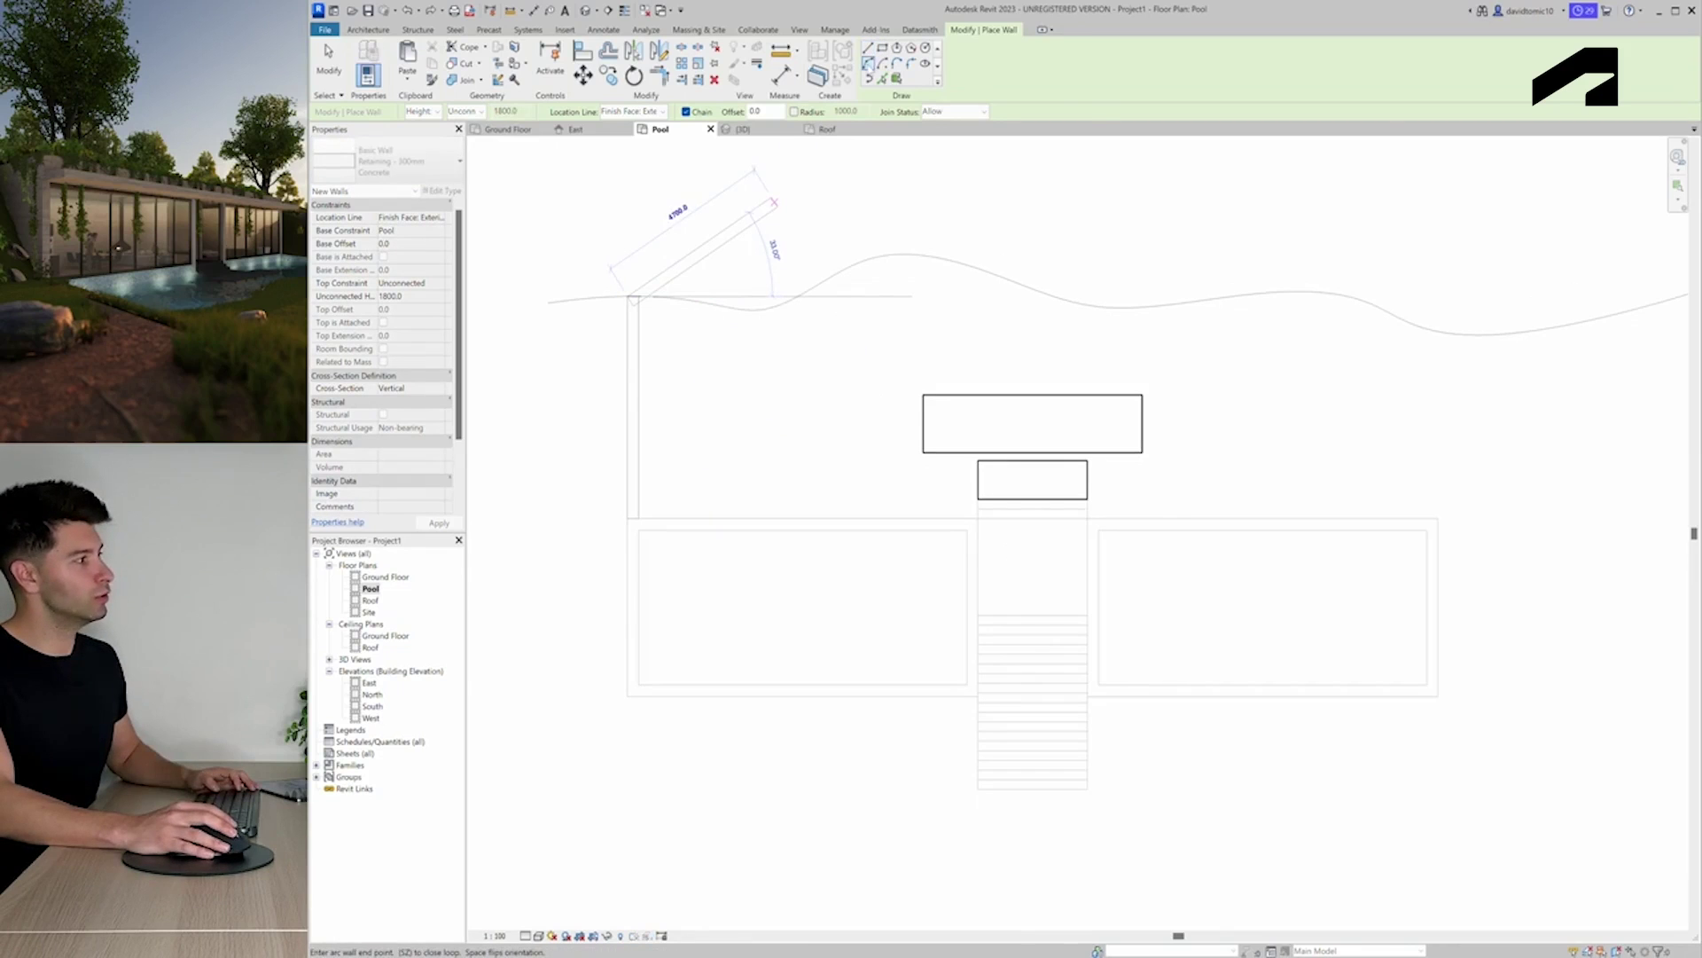
{"action": "left_click", "coordinate": [752, 312]}
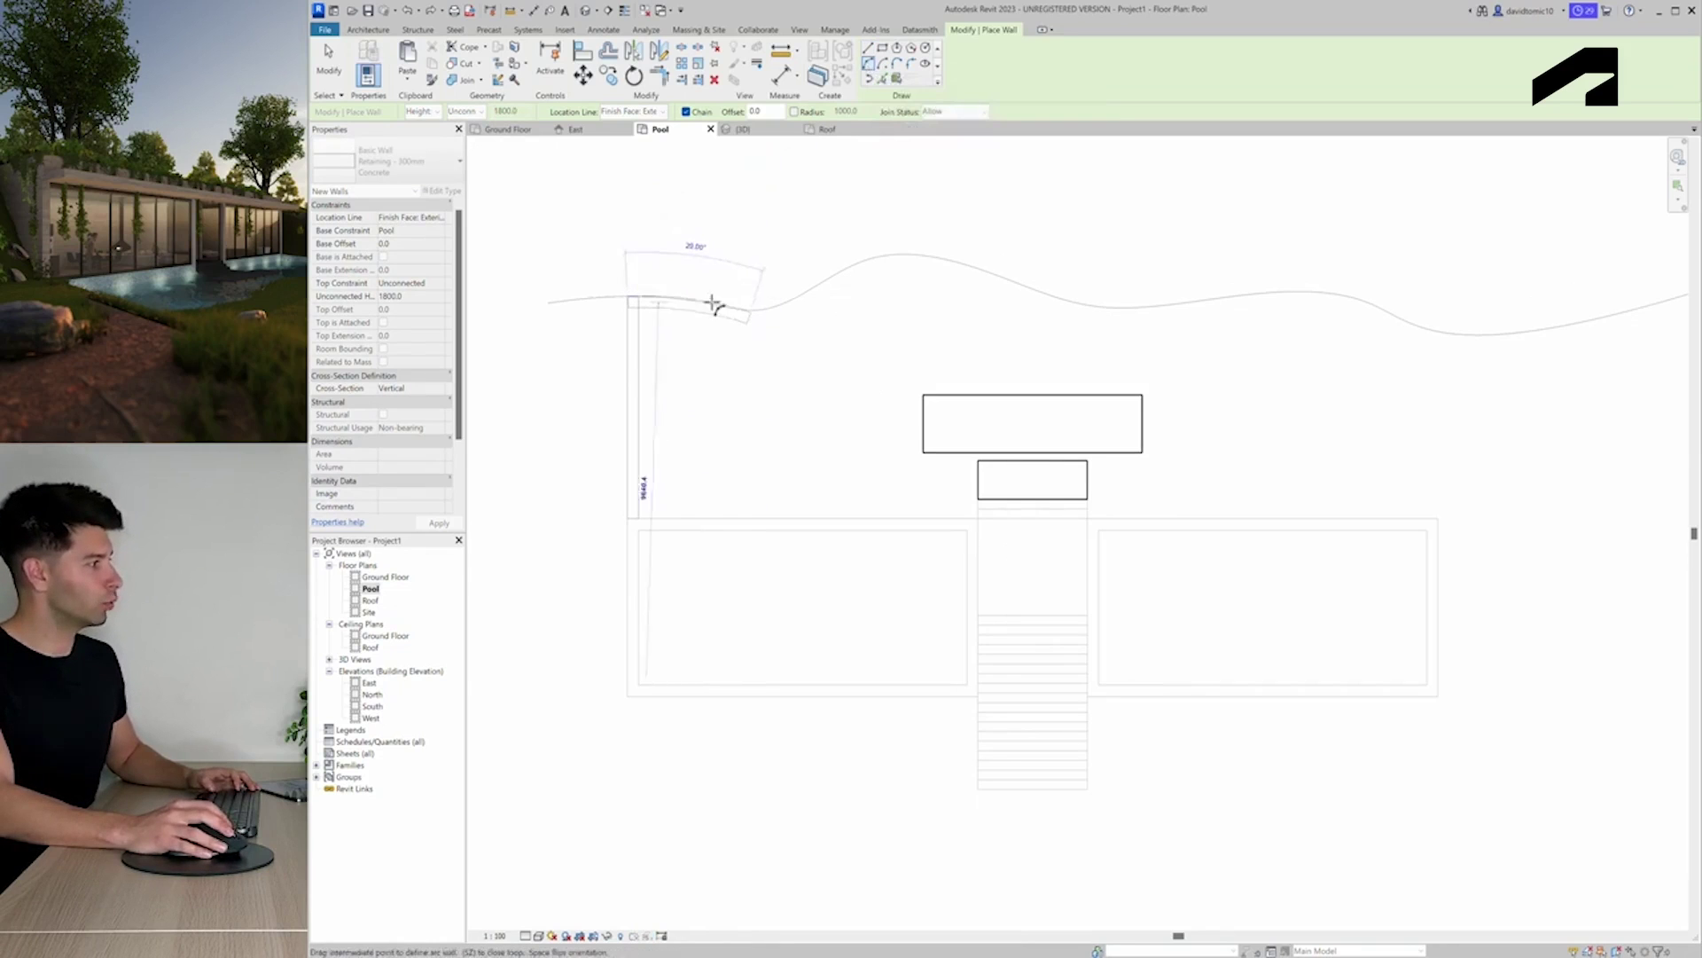
{"action": "left_click", "coordinate": [687, 302]}
{"action": "left_click", "coordinate": [825, 285]}
{"action": "left_click", "coordinate": [787, 309]}
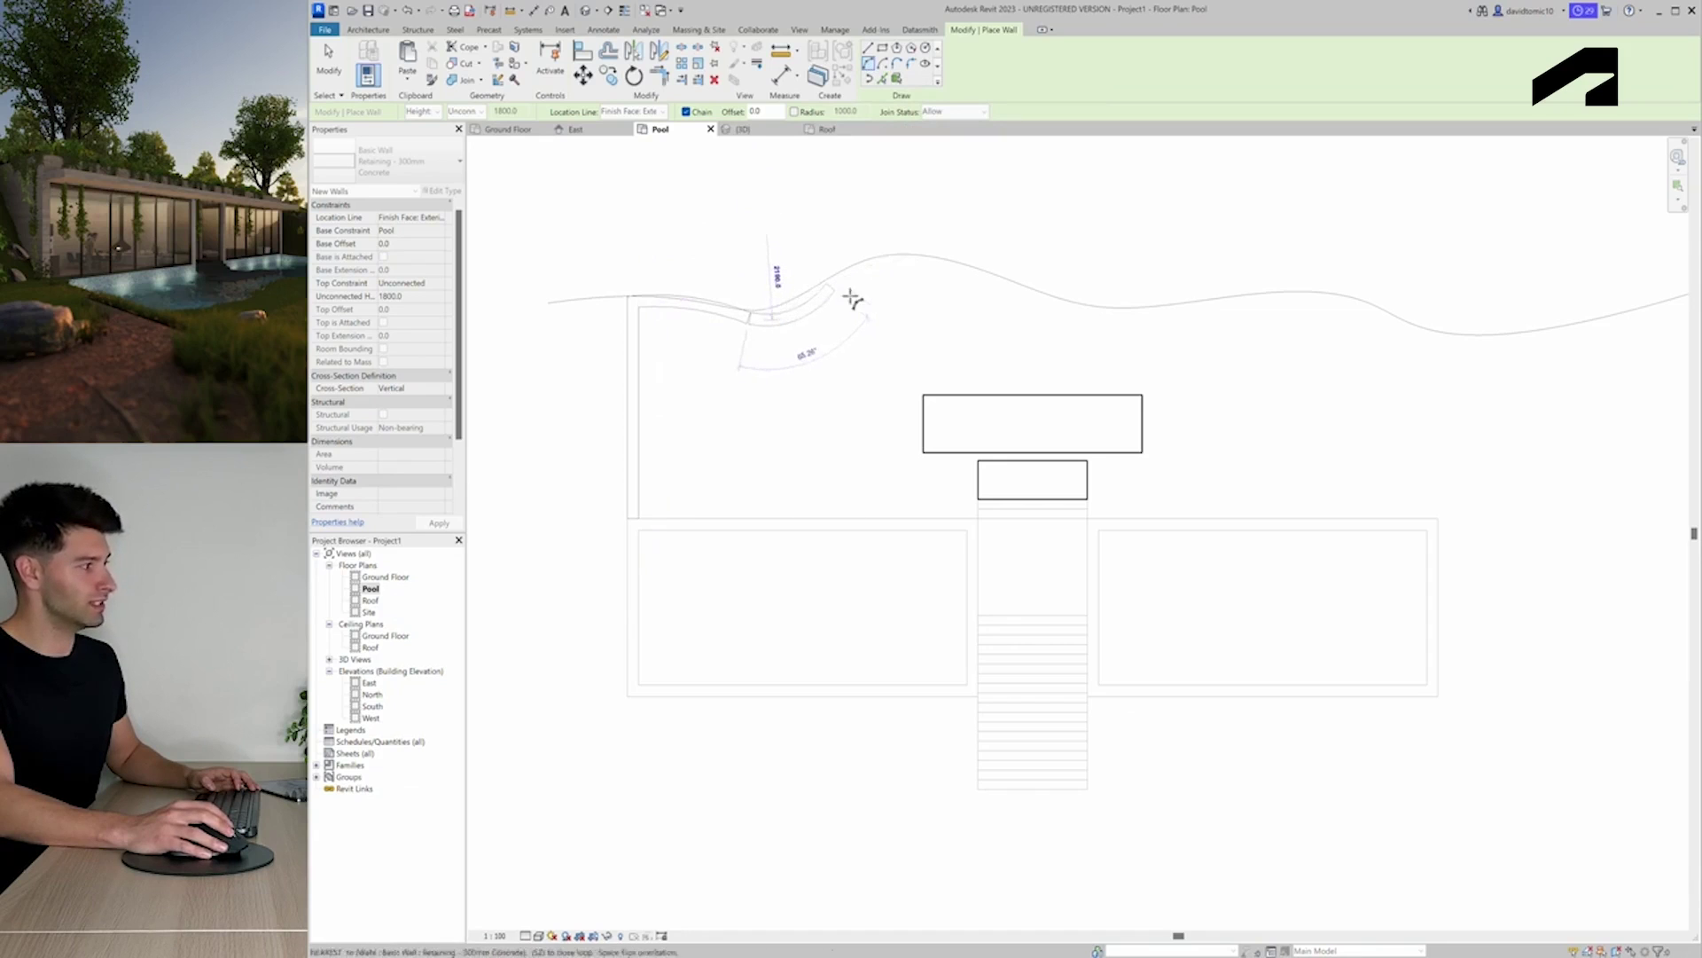
{"action": "left_click", "coordinate": [998, 280]}
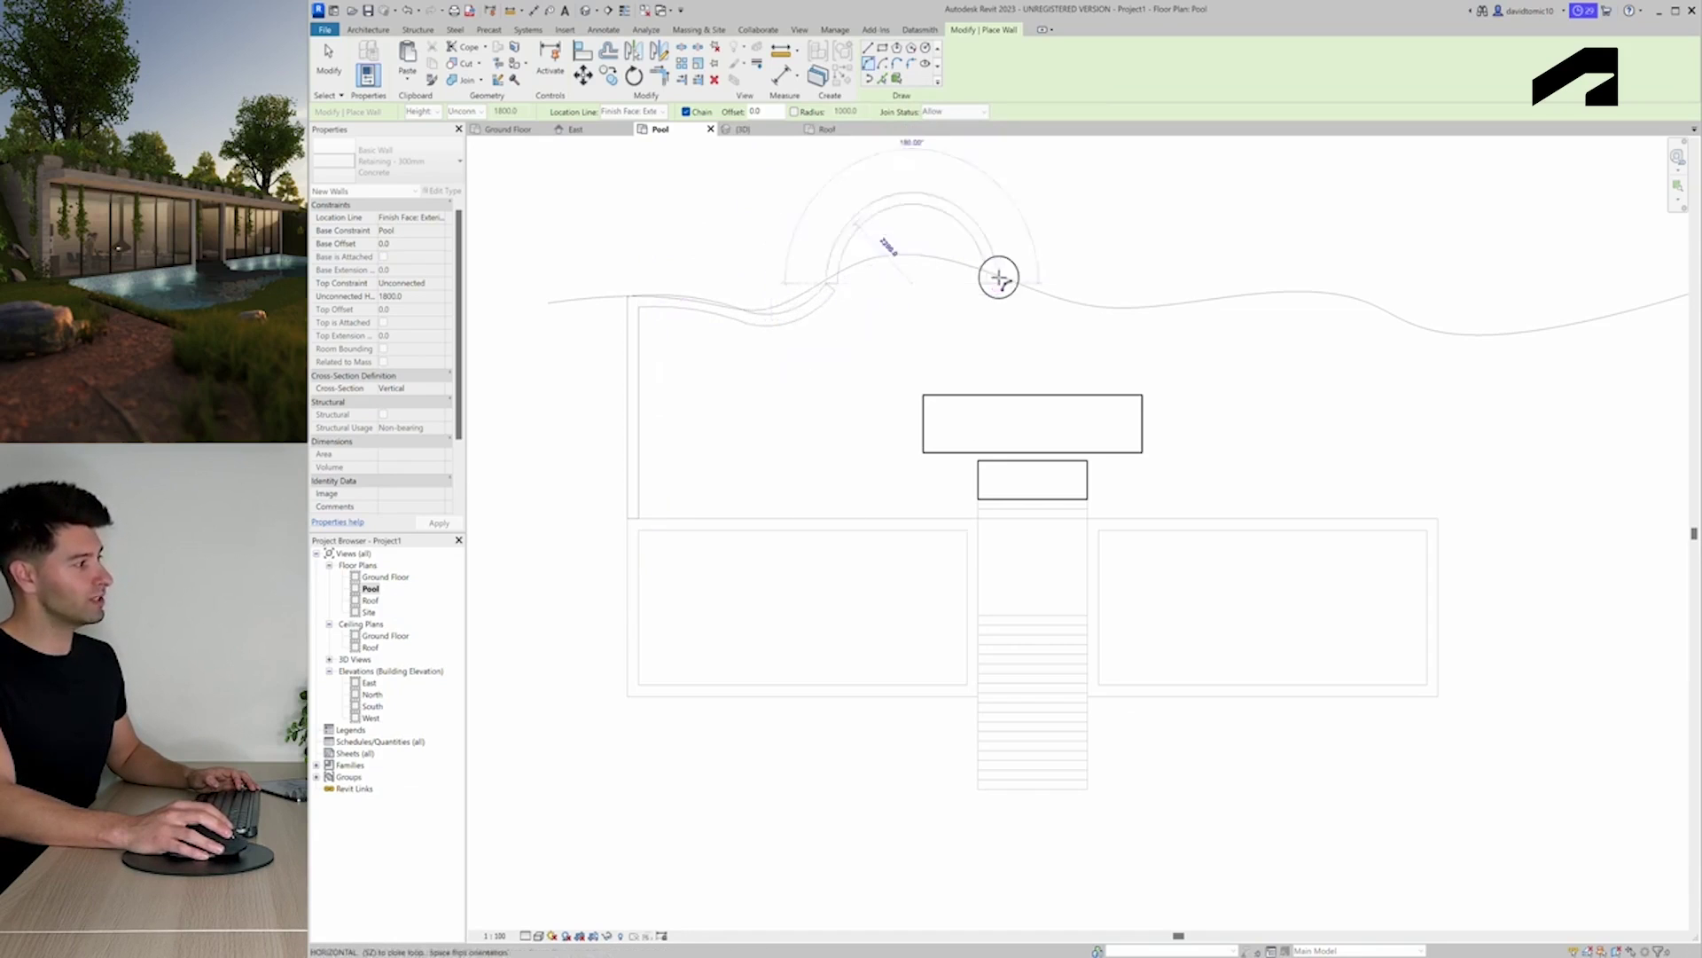
{"action": "left_click", "coordinate": [889, 251]}
{"action": "left_click", "coordinate": [1192, 301]}
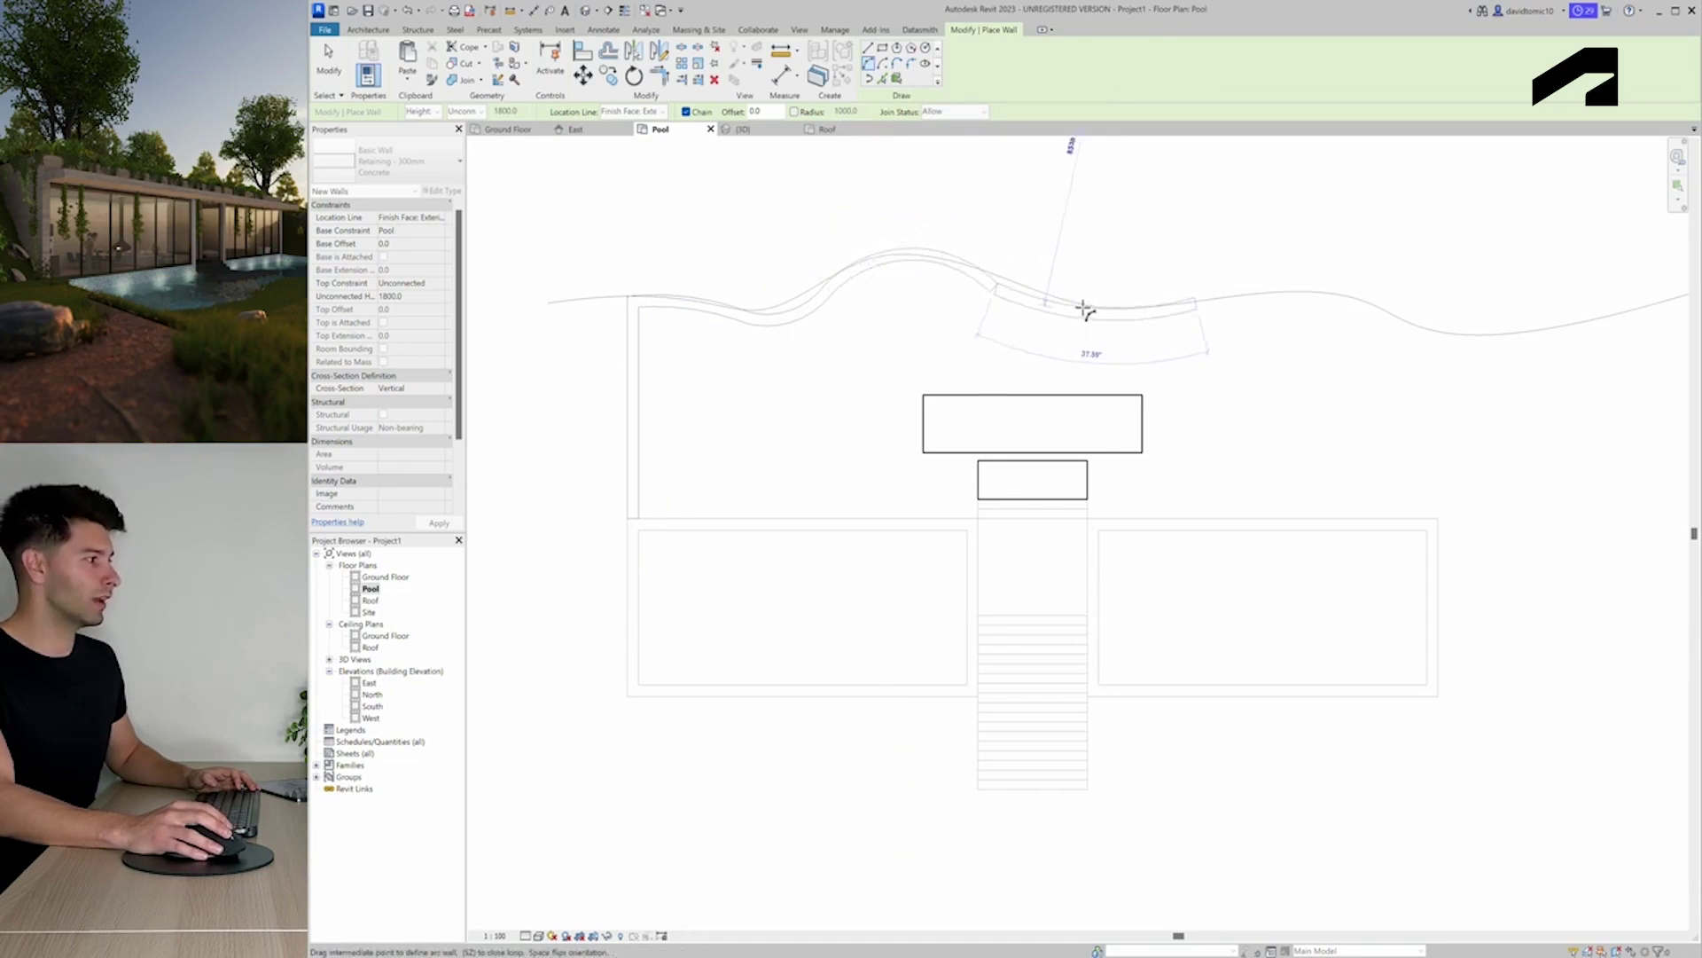
{"action": "left_click", "coordinate": [1089, 306]}
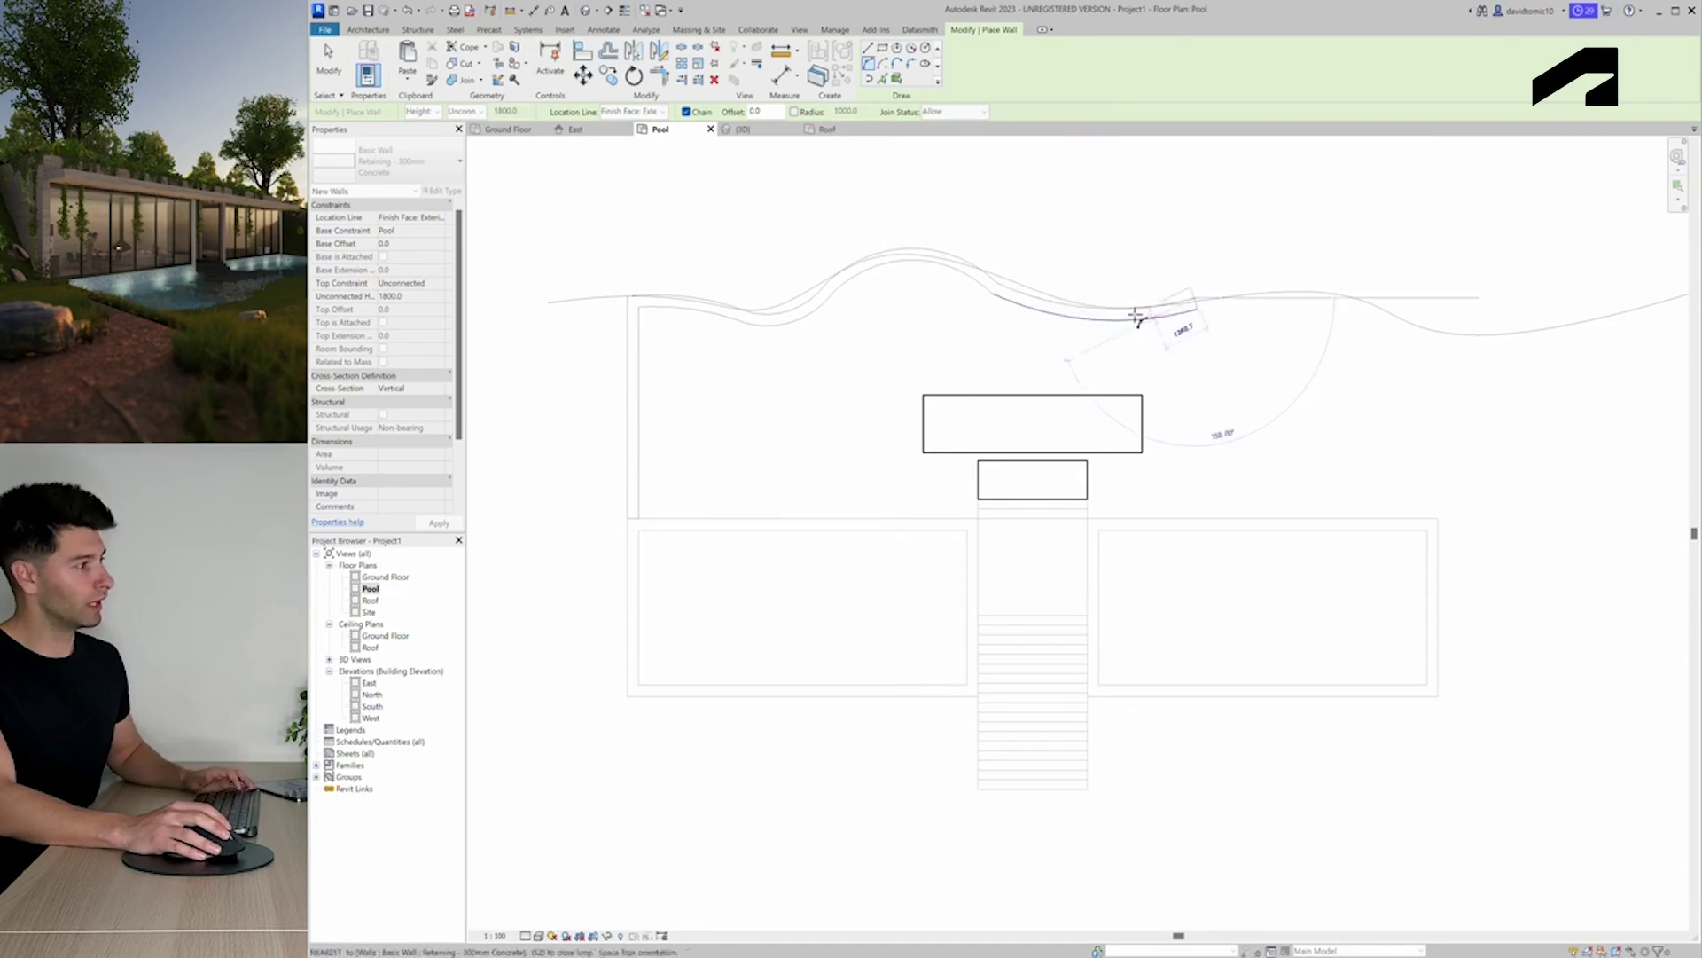
{"action": "key", "text": "Escape"}
{"action": "key", "text": "Escape"}
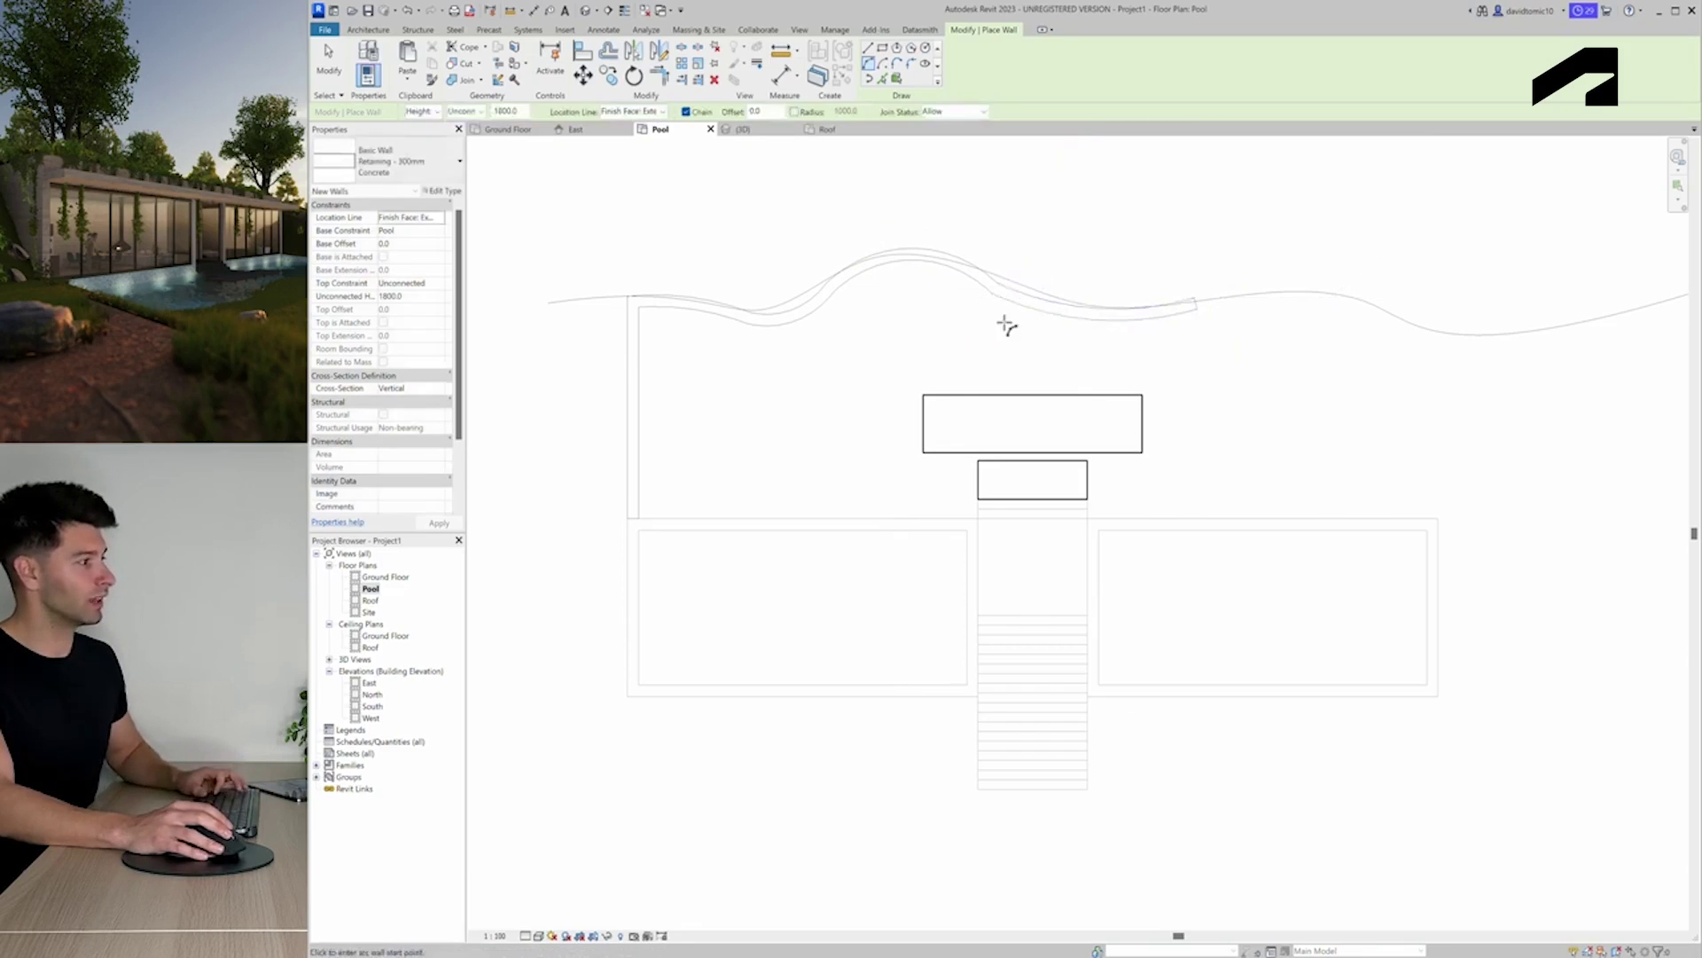
Add two more arc walls along the spline to just beyond the house's right side, and delete the spline guide line
{"action": "left_click", "coordinate": [1192, 306]}
{"action": "left_click", "coordinate": [1388, 307]}
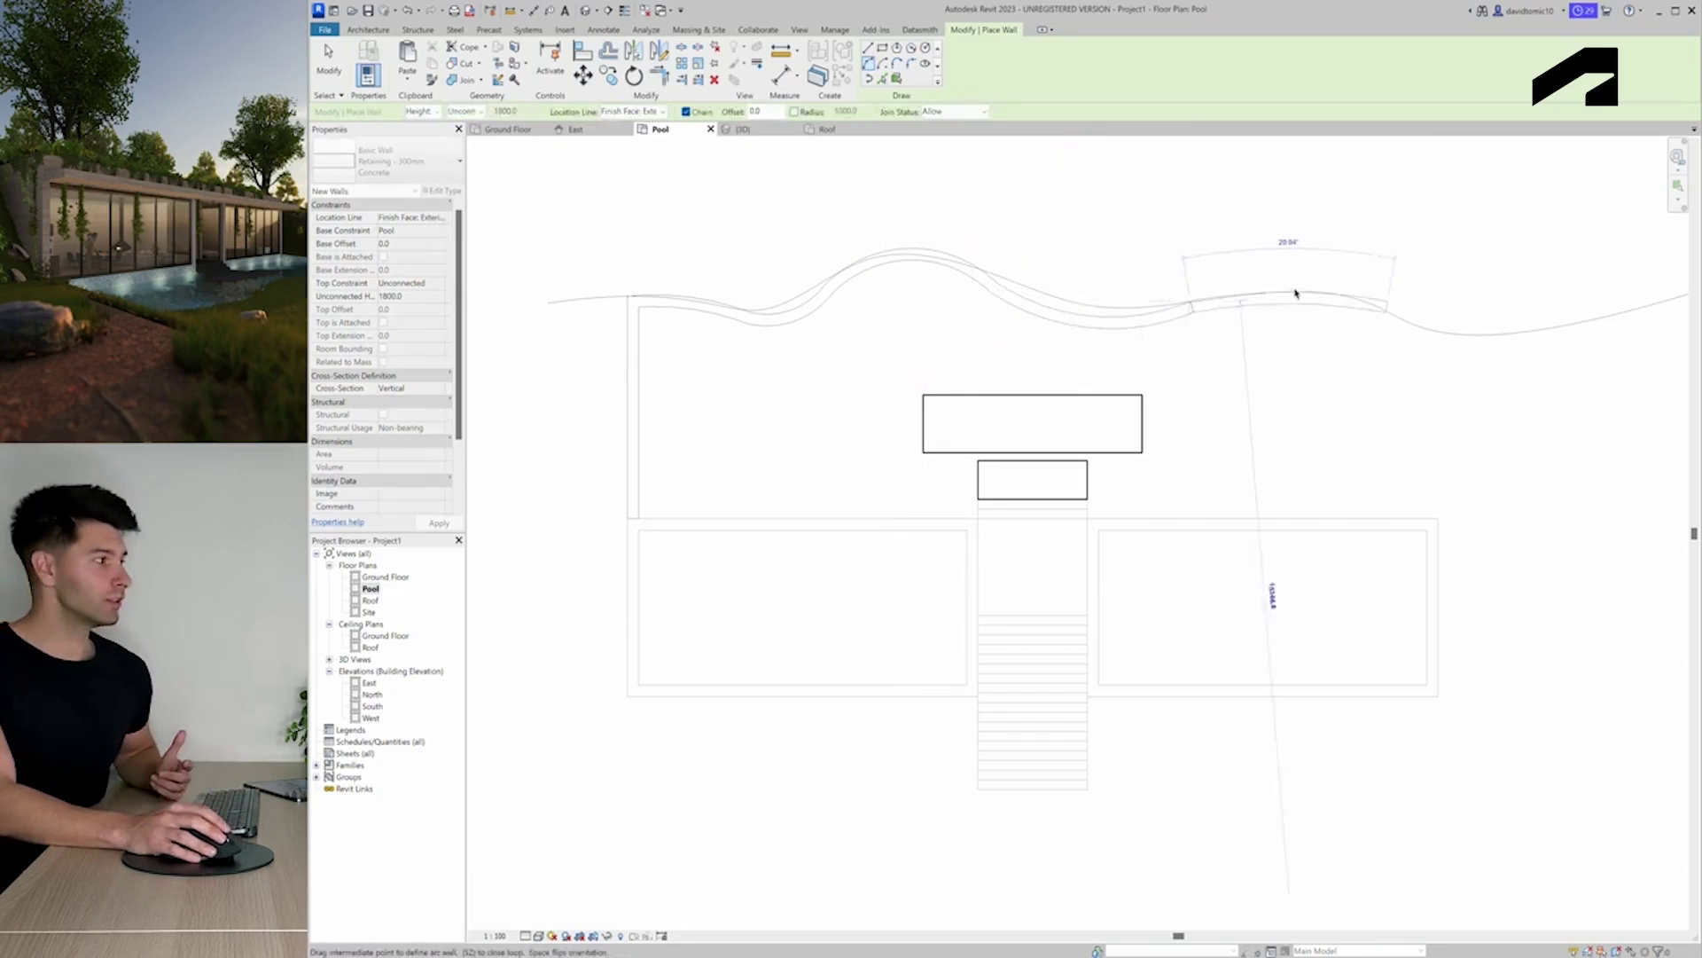
{"action": "left_click", "coordinate": [1293, 285]}
{"action": "middle_click_drag", "start_coordinate": [1444, 335], "coordinate": [1292, 342]}
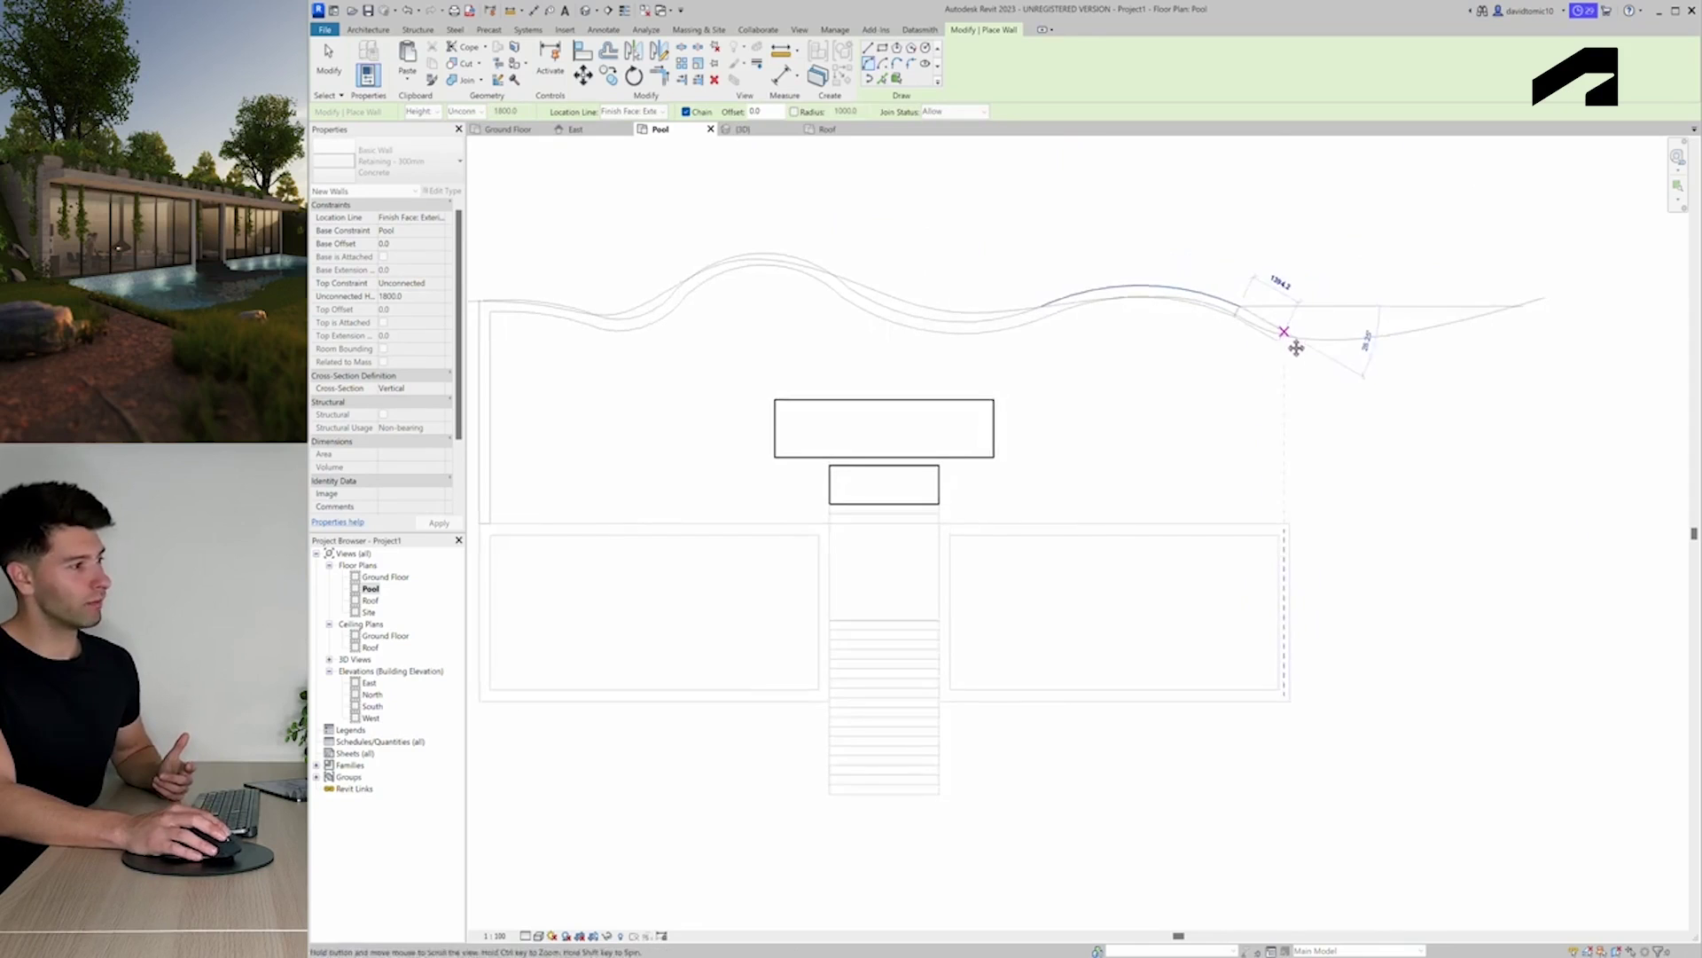
{"action": "left_click", "coordinate": [1349, 348]}
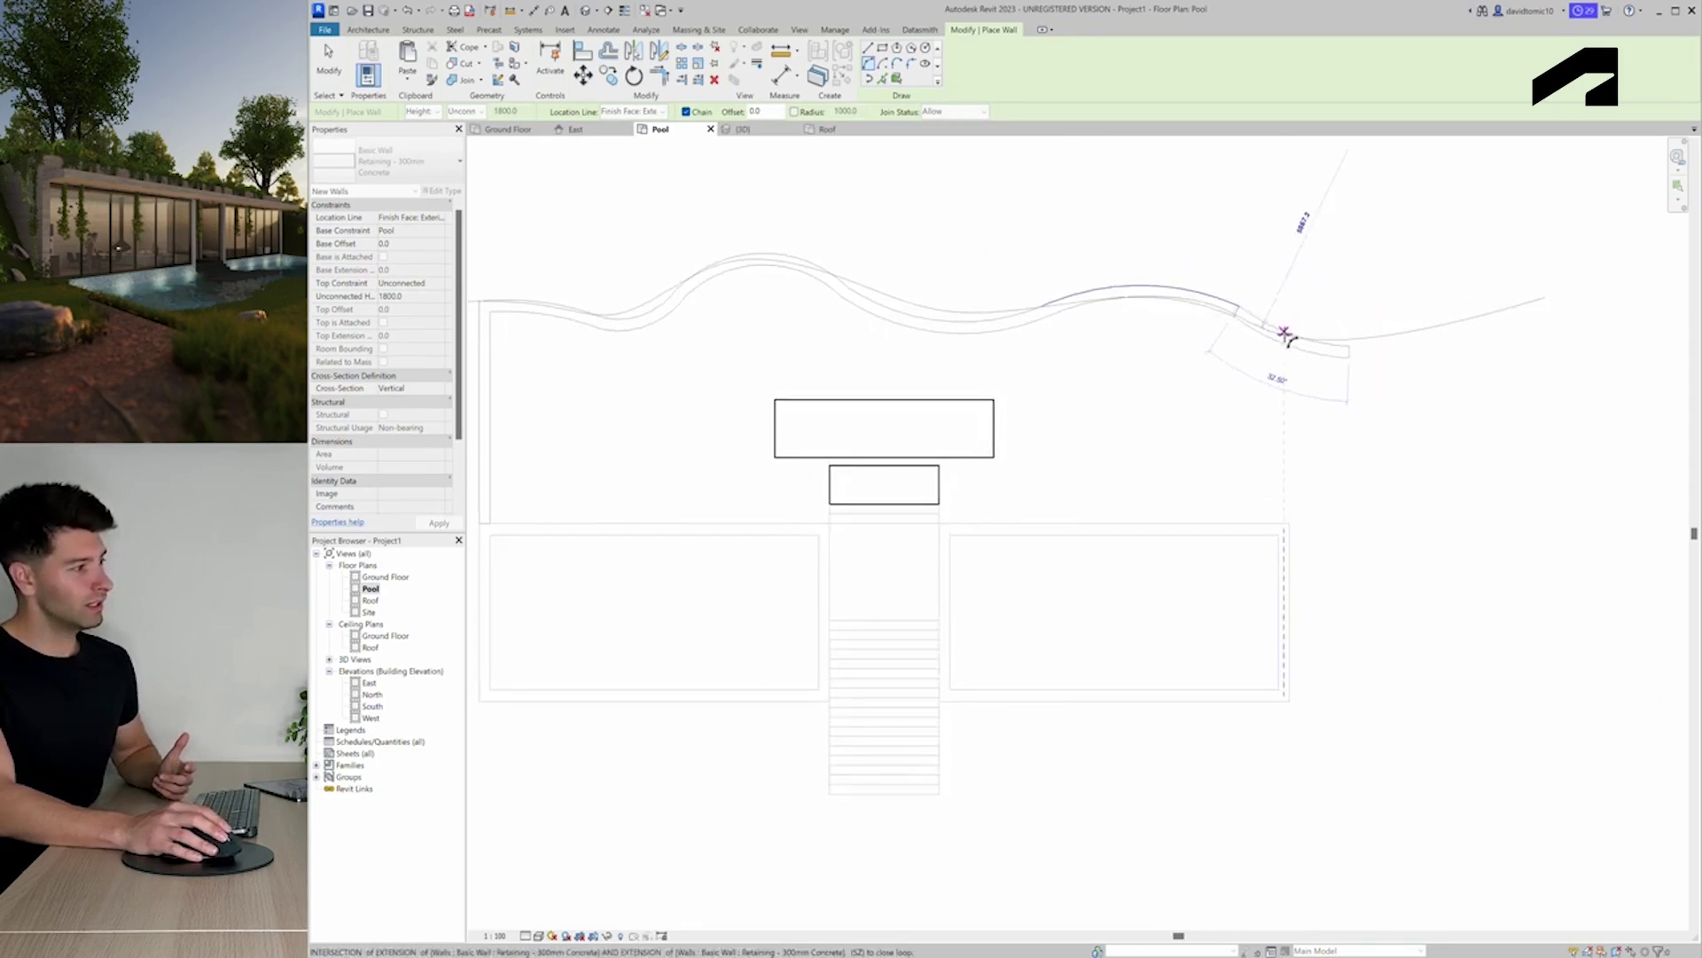
{"action": "left_click", "coordinate": [1294, 330]}
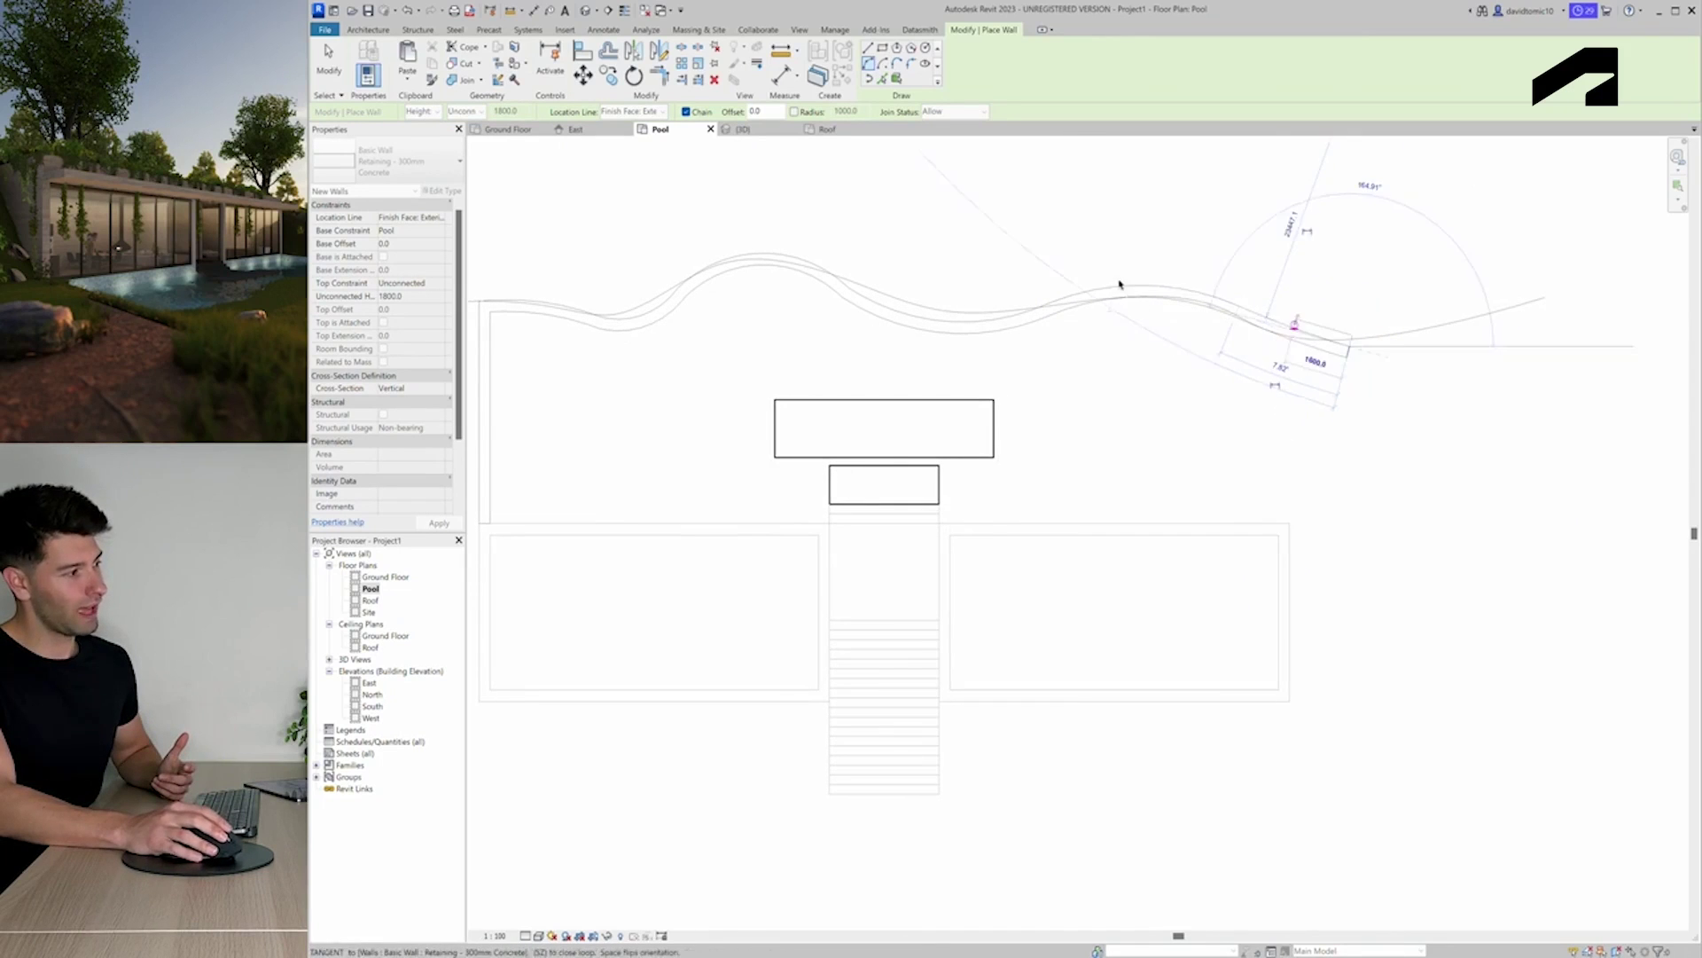
{"action": "key", "text": "Escape"}
{"action": "key", "text": "Escape"}
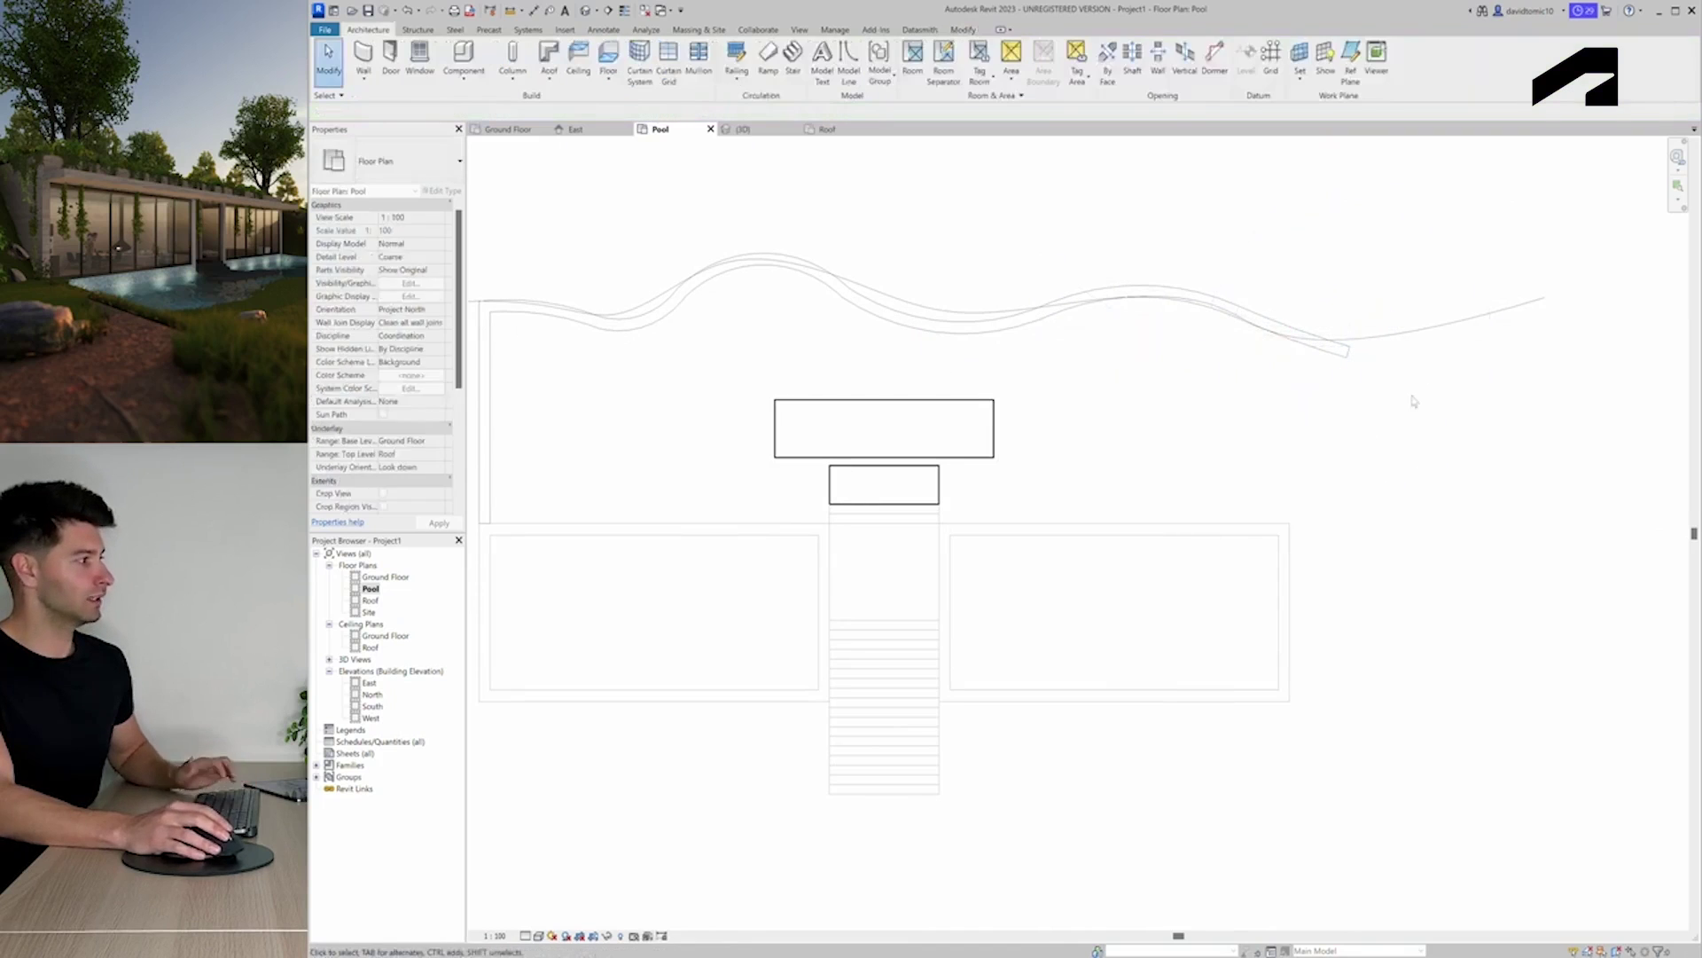
{"action": "left_click", "coordinate": [1392, 336]}
{"action": "key", "text": "Escape"}
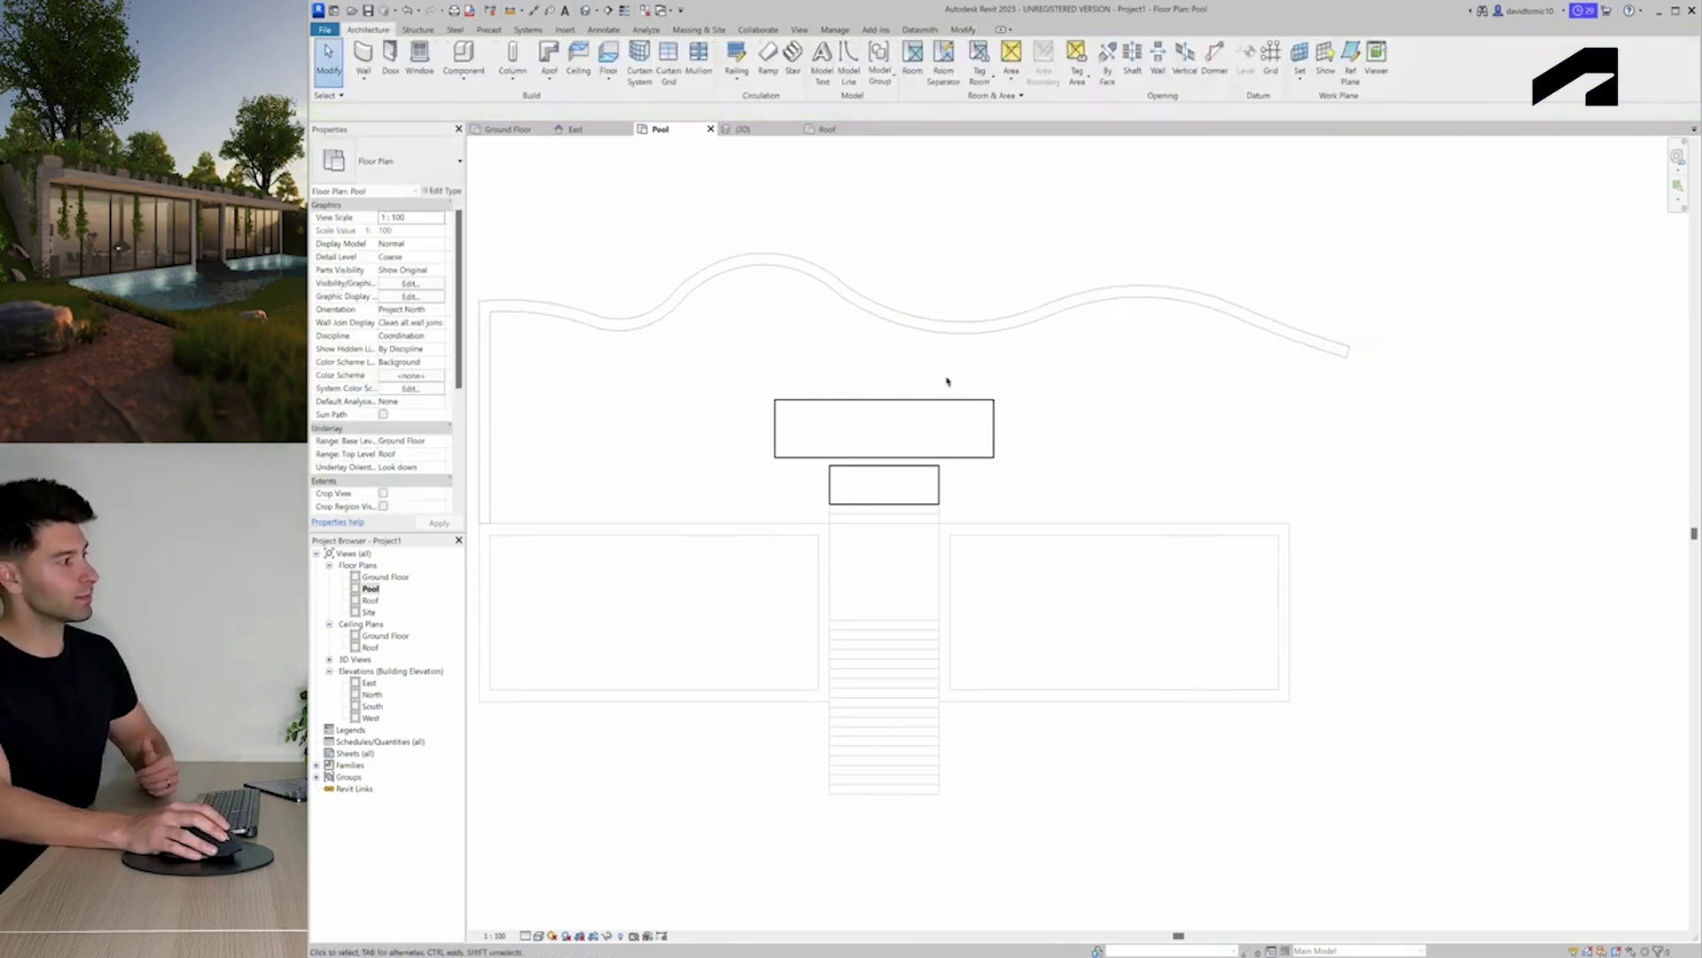
Add a straight retaining wall from the house's right front corner to the curve and trim the last arc wall to it
{"action": "middle_click_drag", "start_coordinate": [949, 380], "coordinate": [1032, 368]}
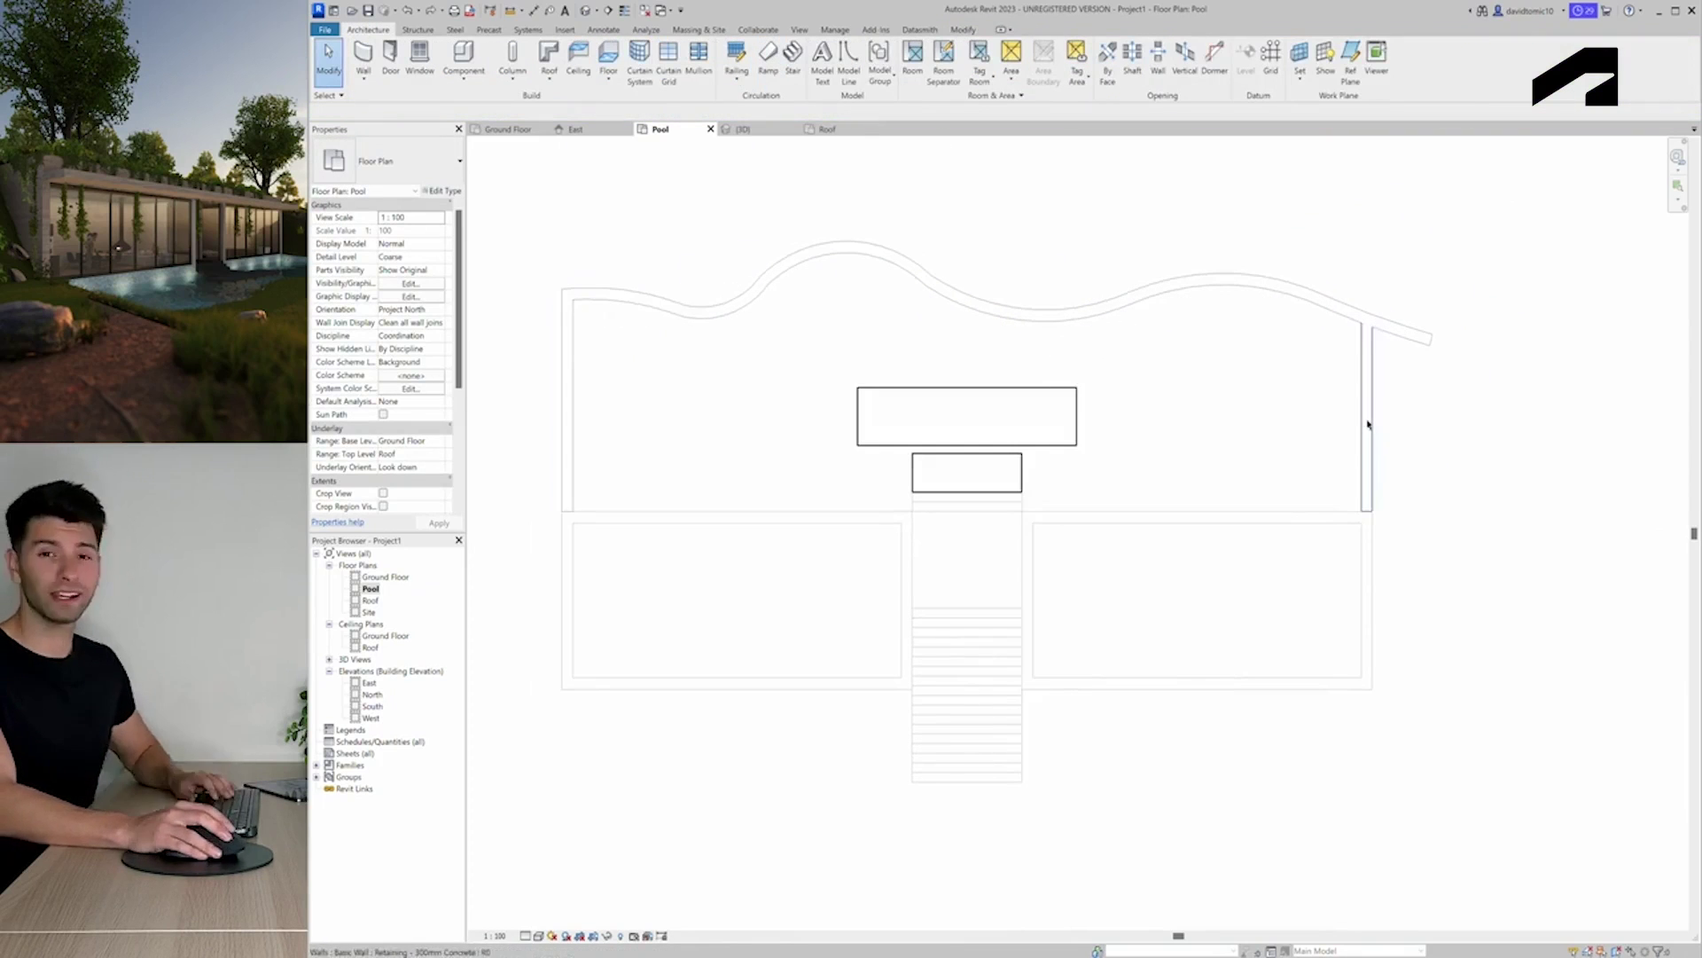
{"action": "key", "text": "t"}
{"action": "key", "text": "r"}
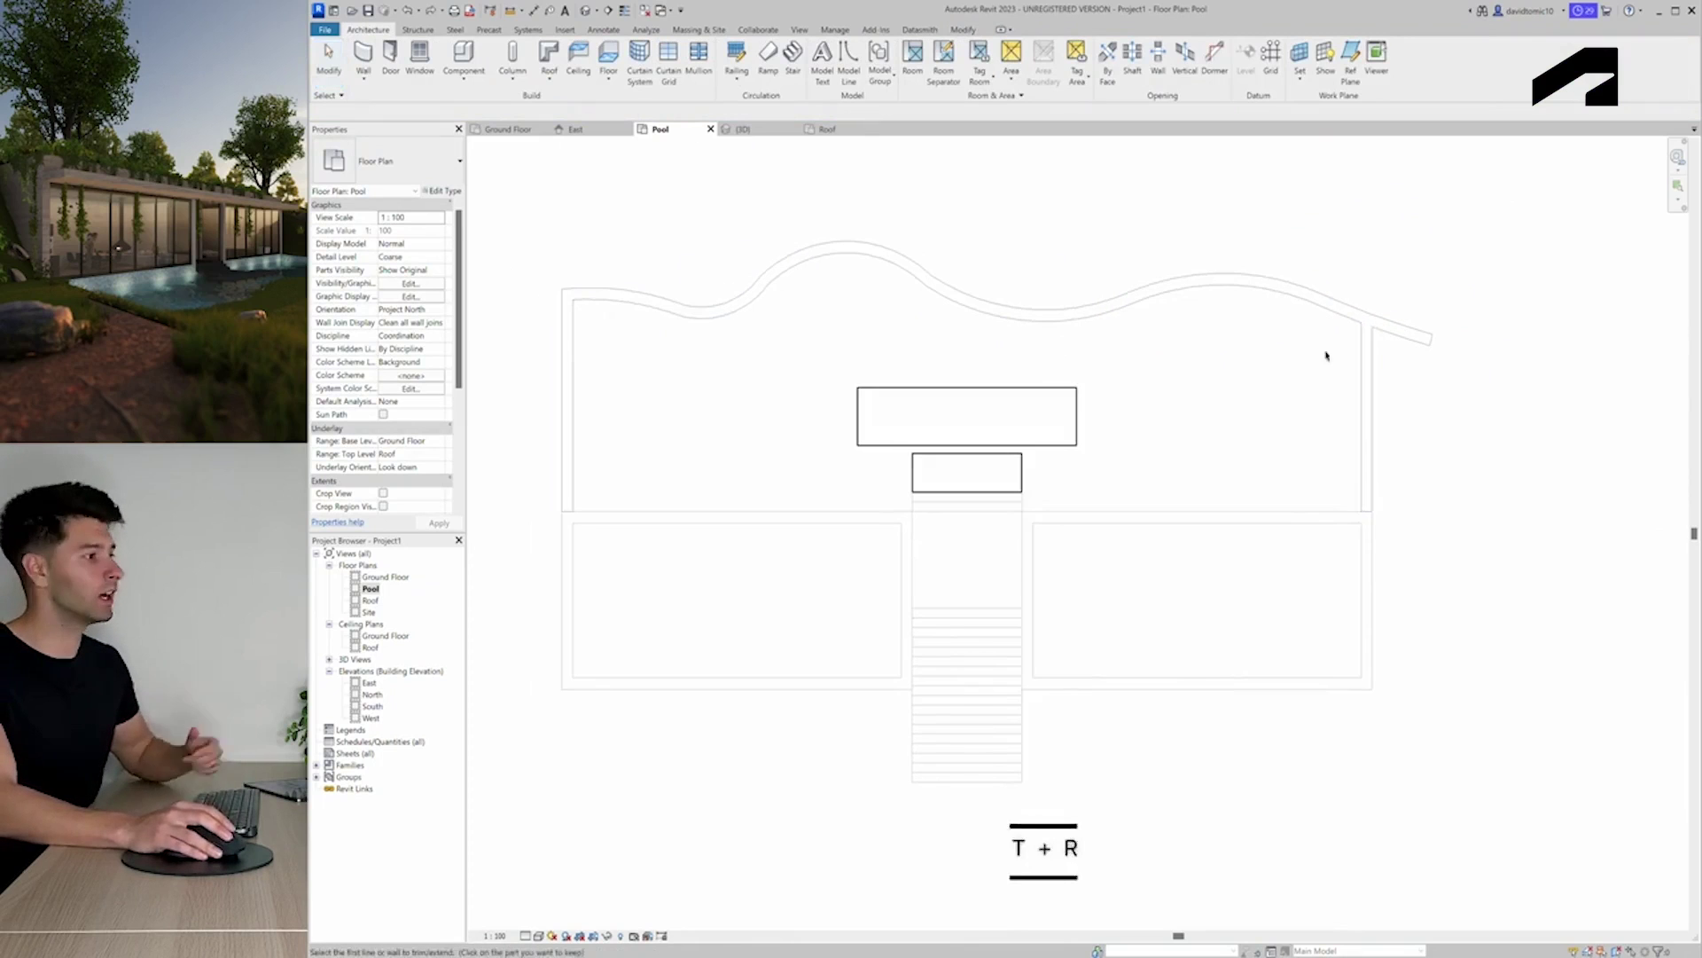
{"action": "left_click", "coordinate": [1335, 308]}
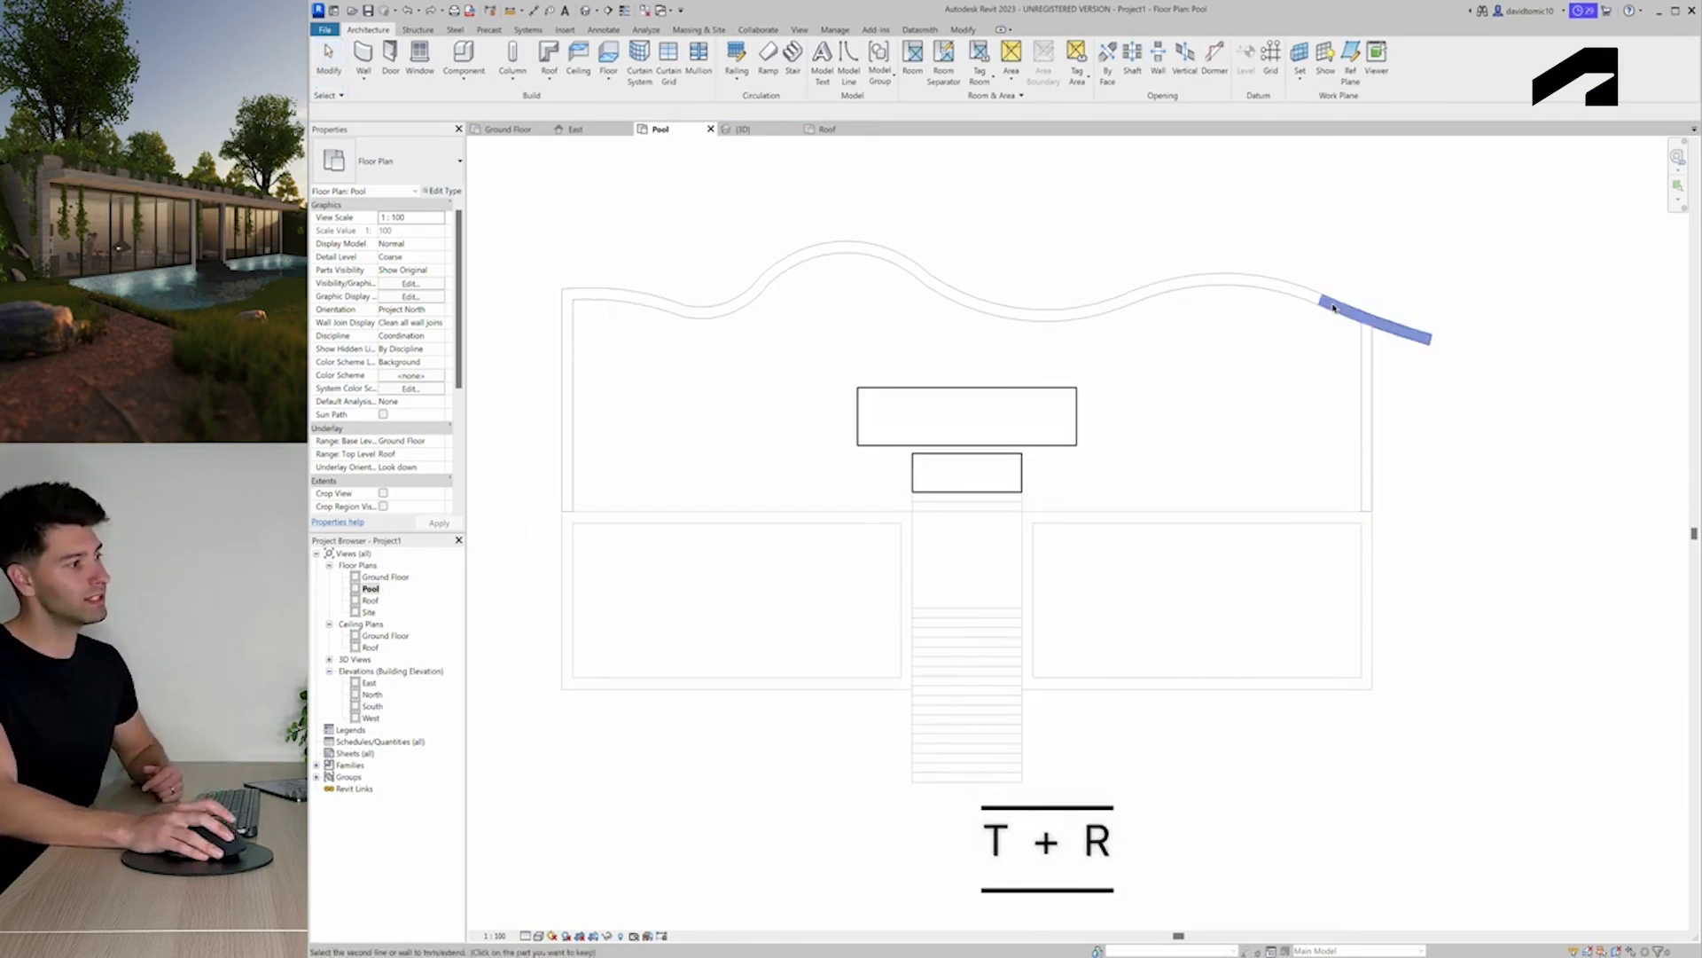
{"action": "left_click", "coordinate": [1367, 377]}
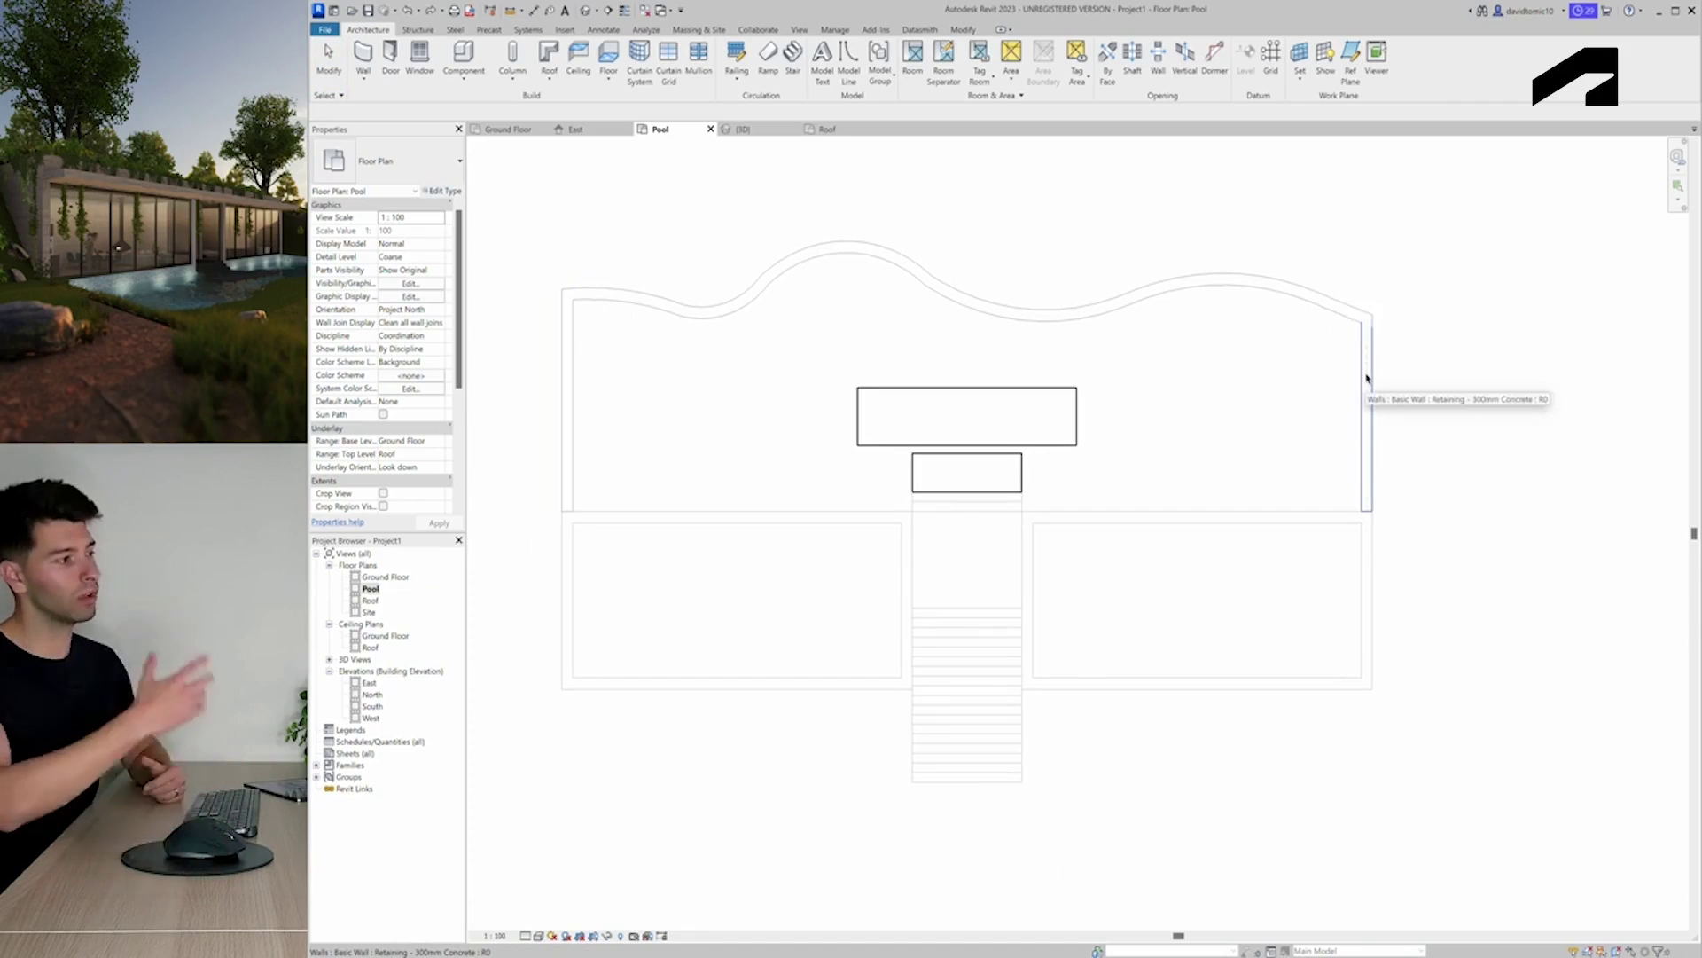
{"action": "key", "text": "Escape"}
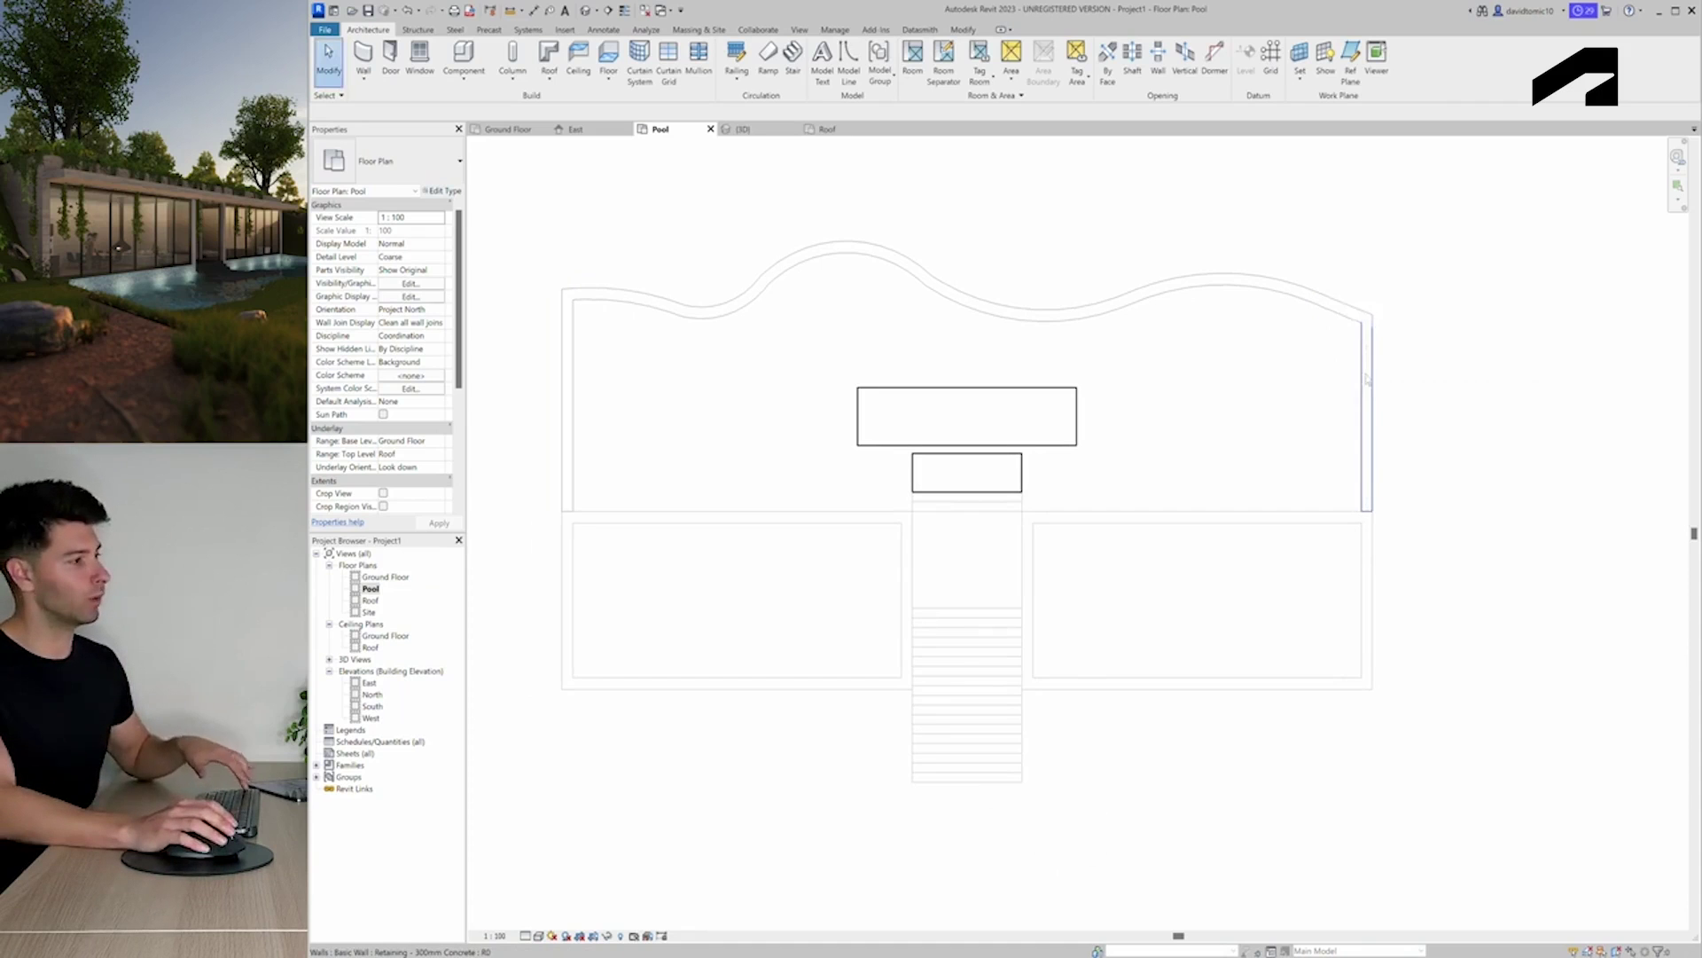
Check the pool walls in 3D and close the open side with a straight retaining wall along the house front in the Pool plan
{"action": "left_click", "coordinate": [743, 130]}
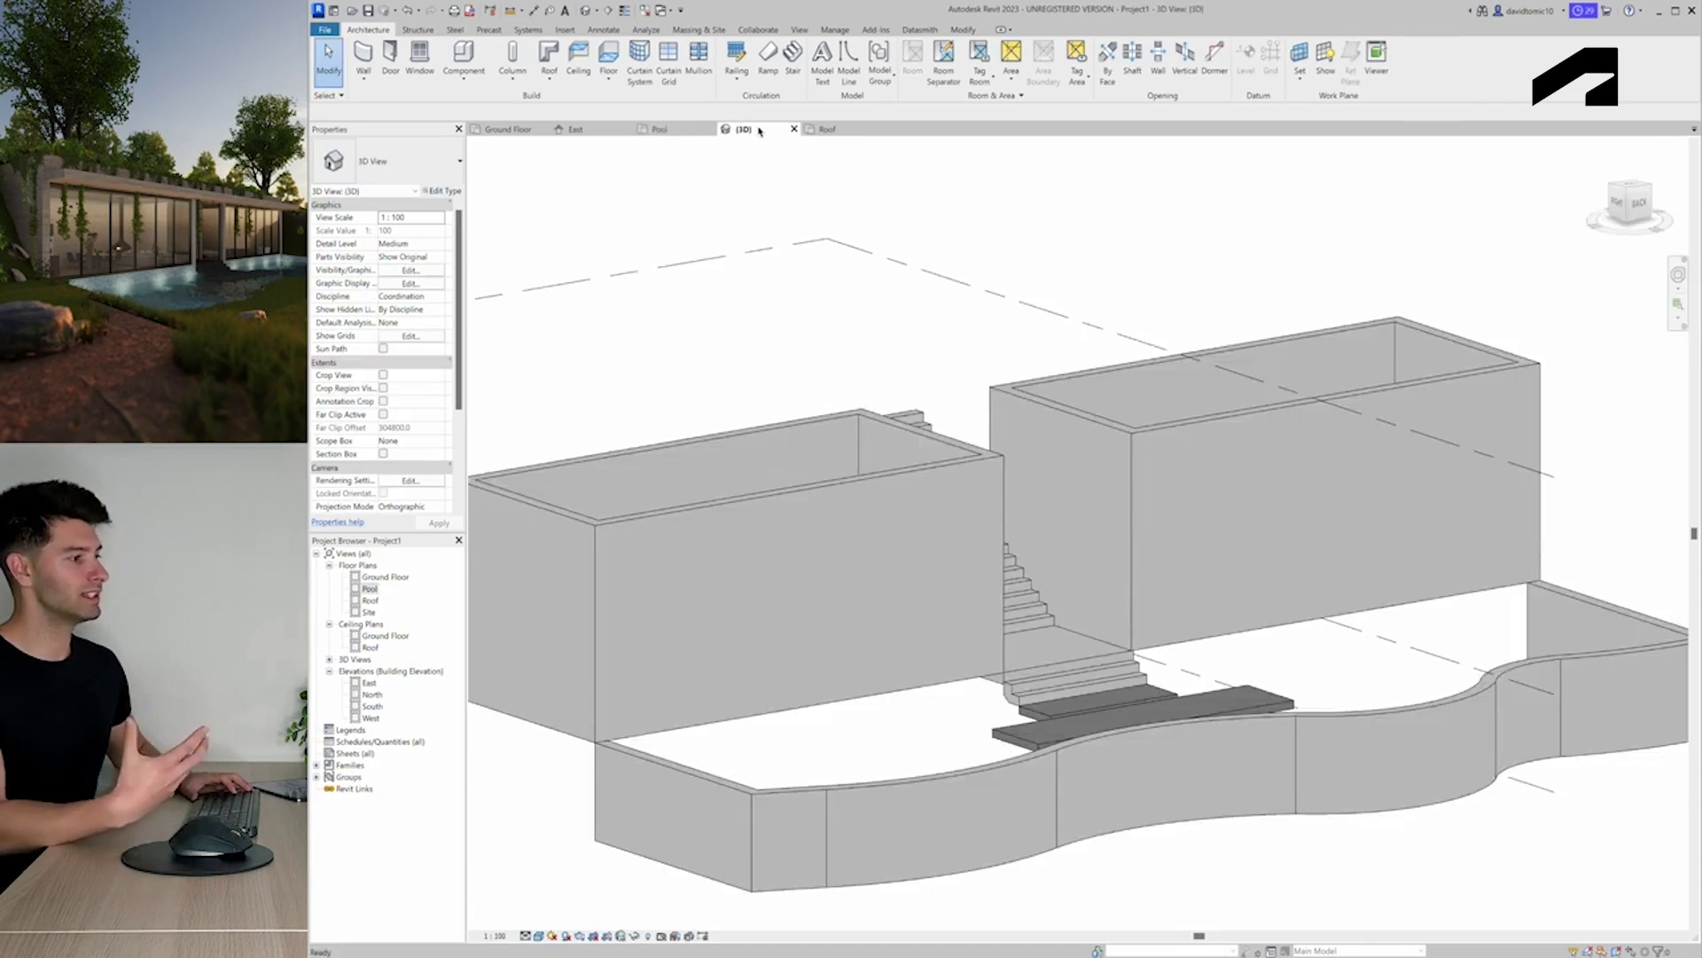
{"action": "scroll", "coordinate": [831, 366], "scroll_direction": "down", "scroll_amount": 2}
{"action": "middle_click_drag", "start_coordinate": [878, 529], "coordinate": [664, 144], "text": "shift"}
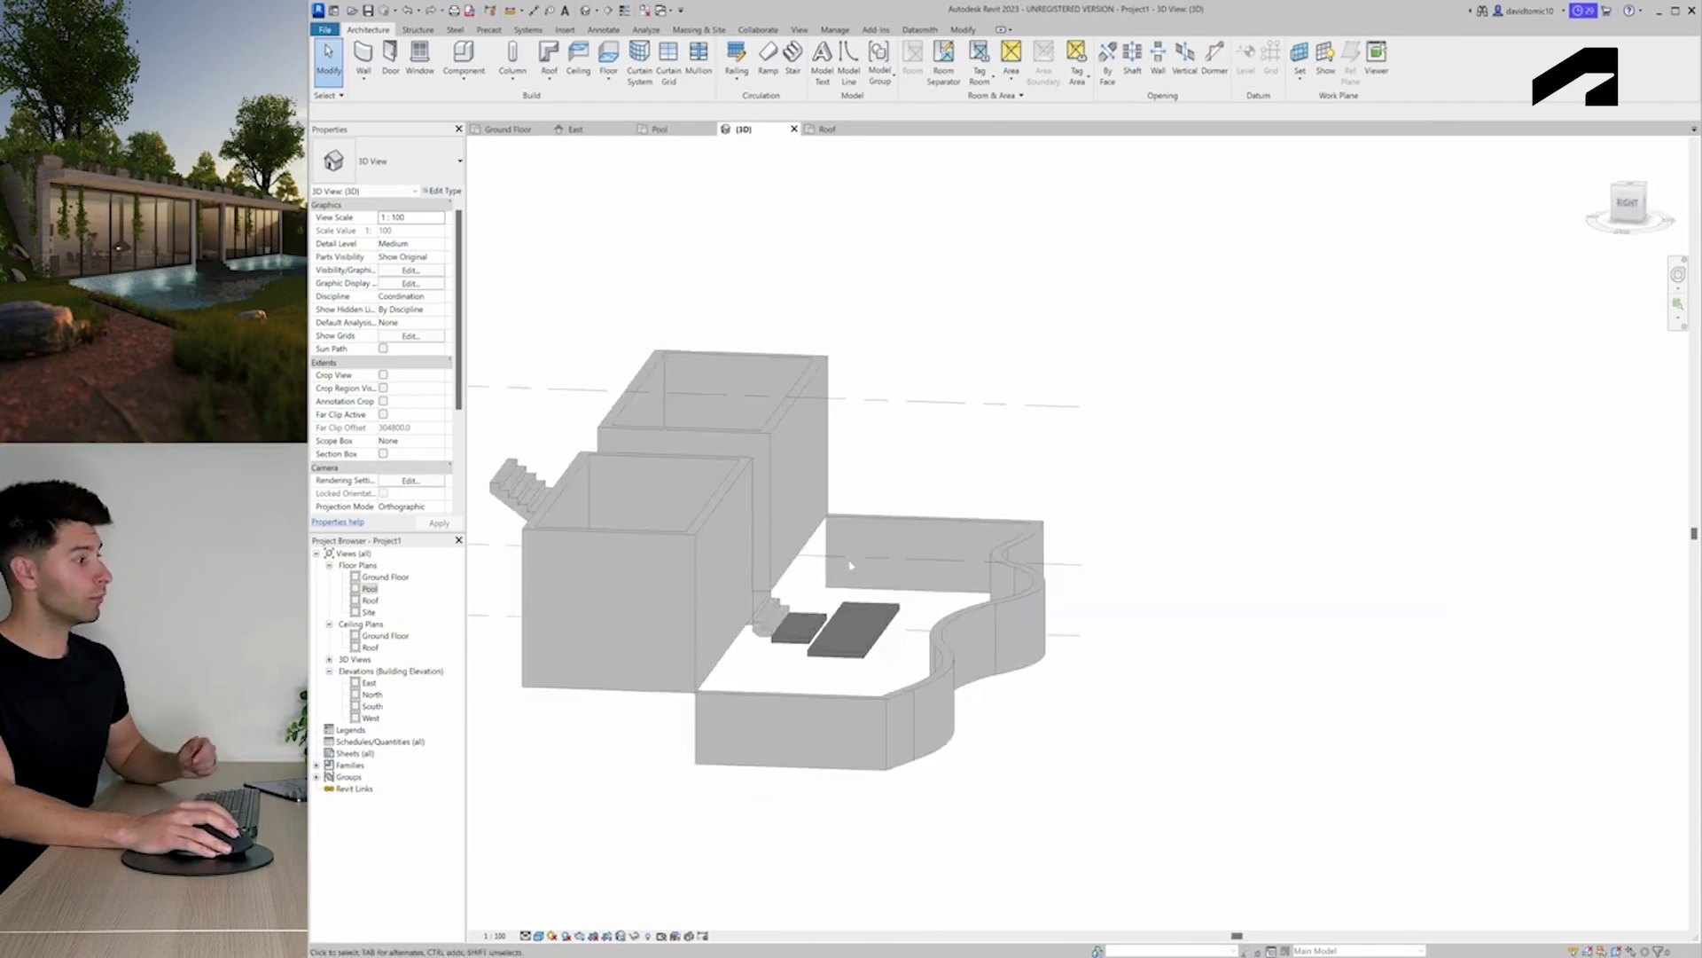
{"action": "left_click", "coordinate": [659, 129]}
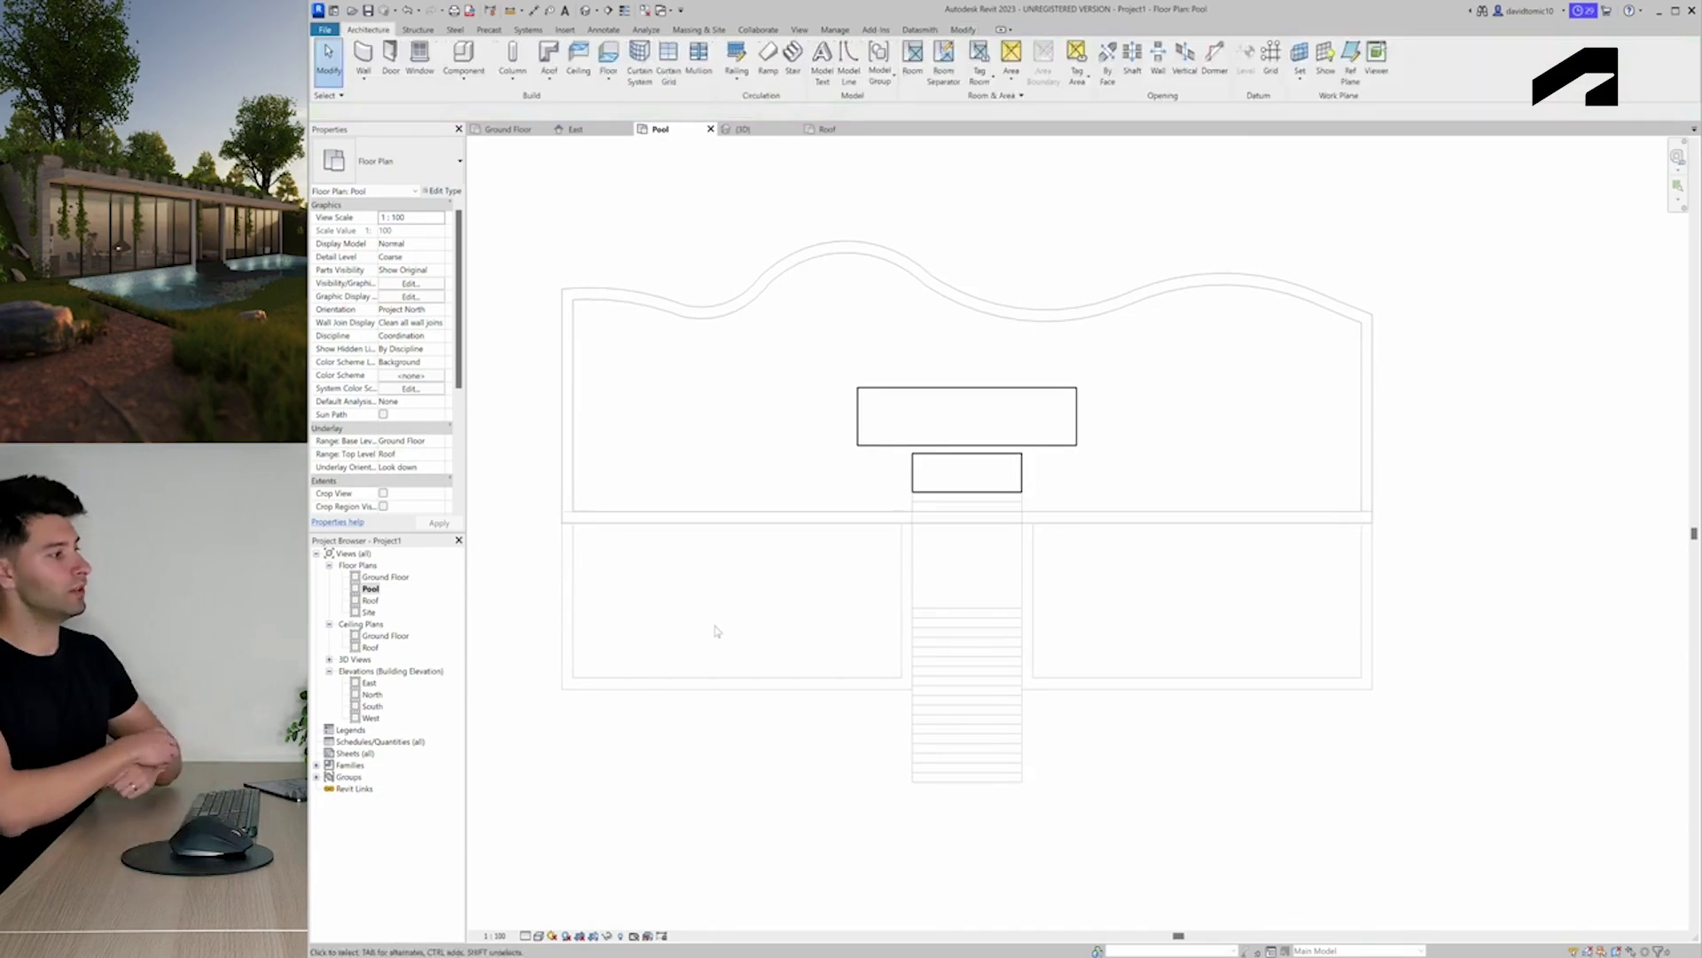
{"action": "left_click", "coordinate": [738, 131]}
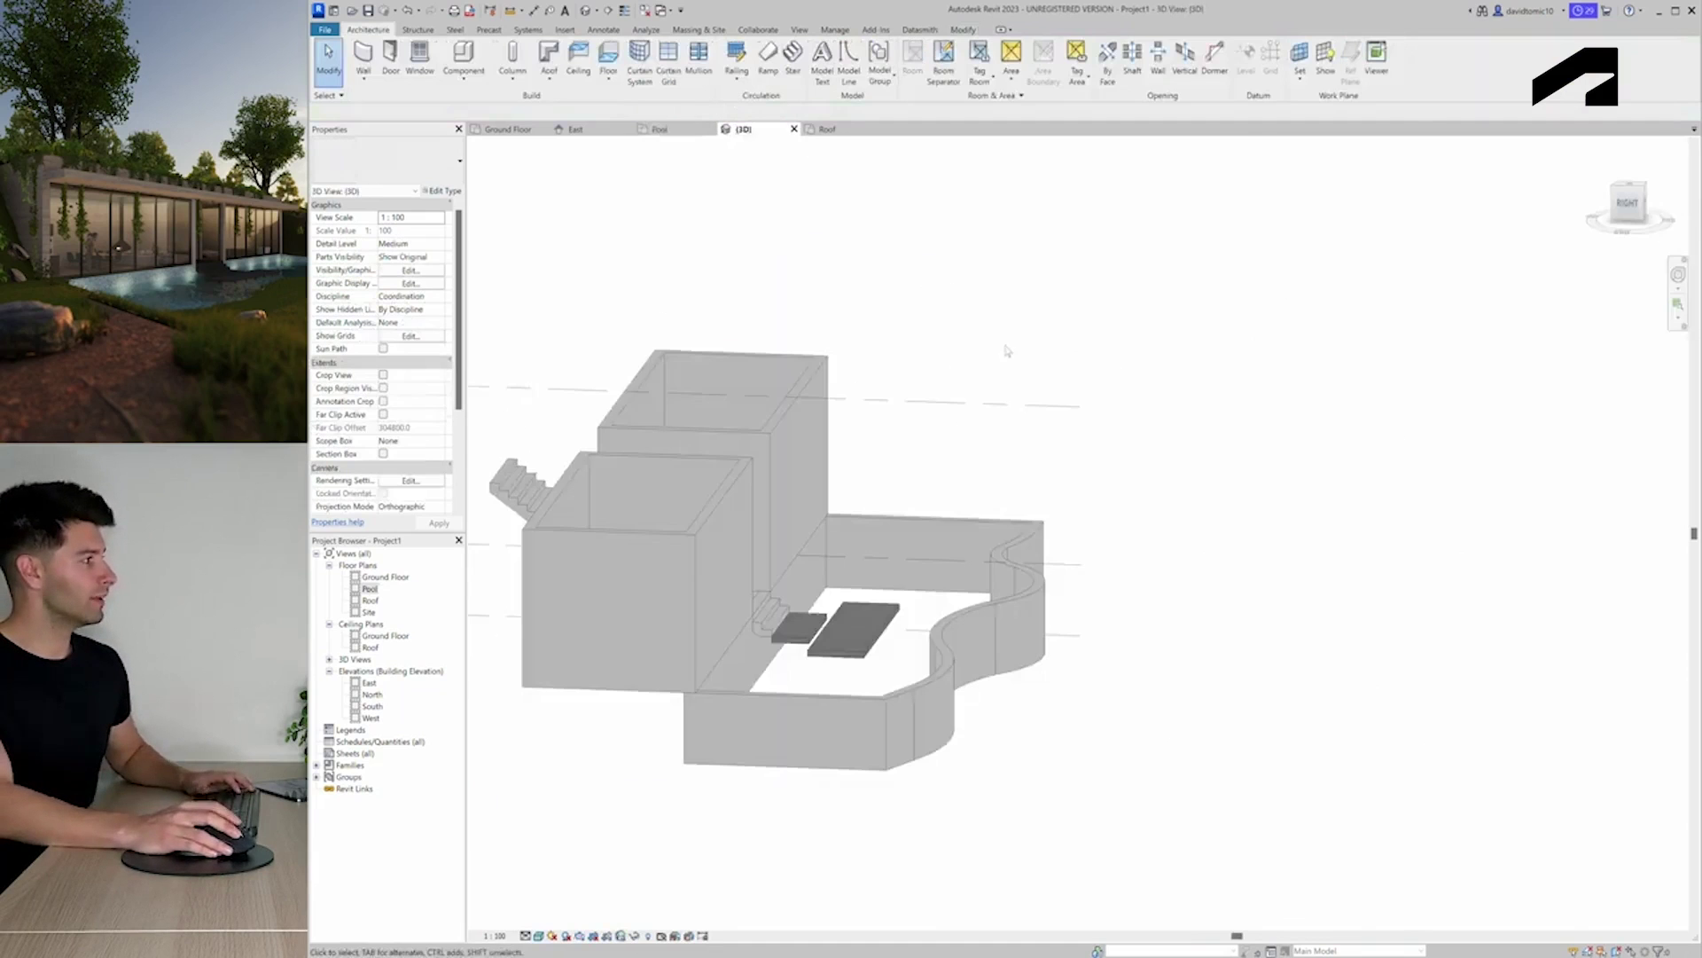
Lower the tops of all six curved pool walls together to a height of about 1279 mm, below the slabs
{"action": "scroll", "coordinate": [886, 702], "scroll_direction": "up", "scroll_amount": 3}
{"action": "middle_click_drag", "start_coordinate": [839, 699], "coordinate": [881, 581], "text": "shift"}
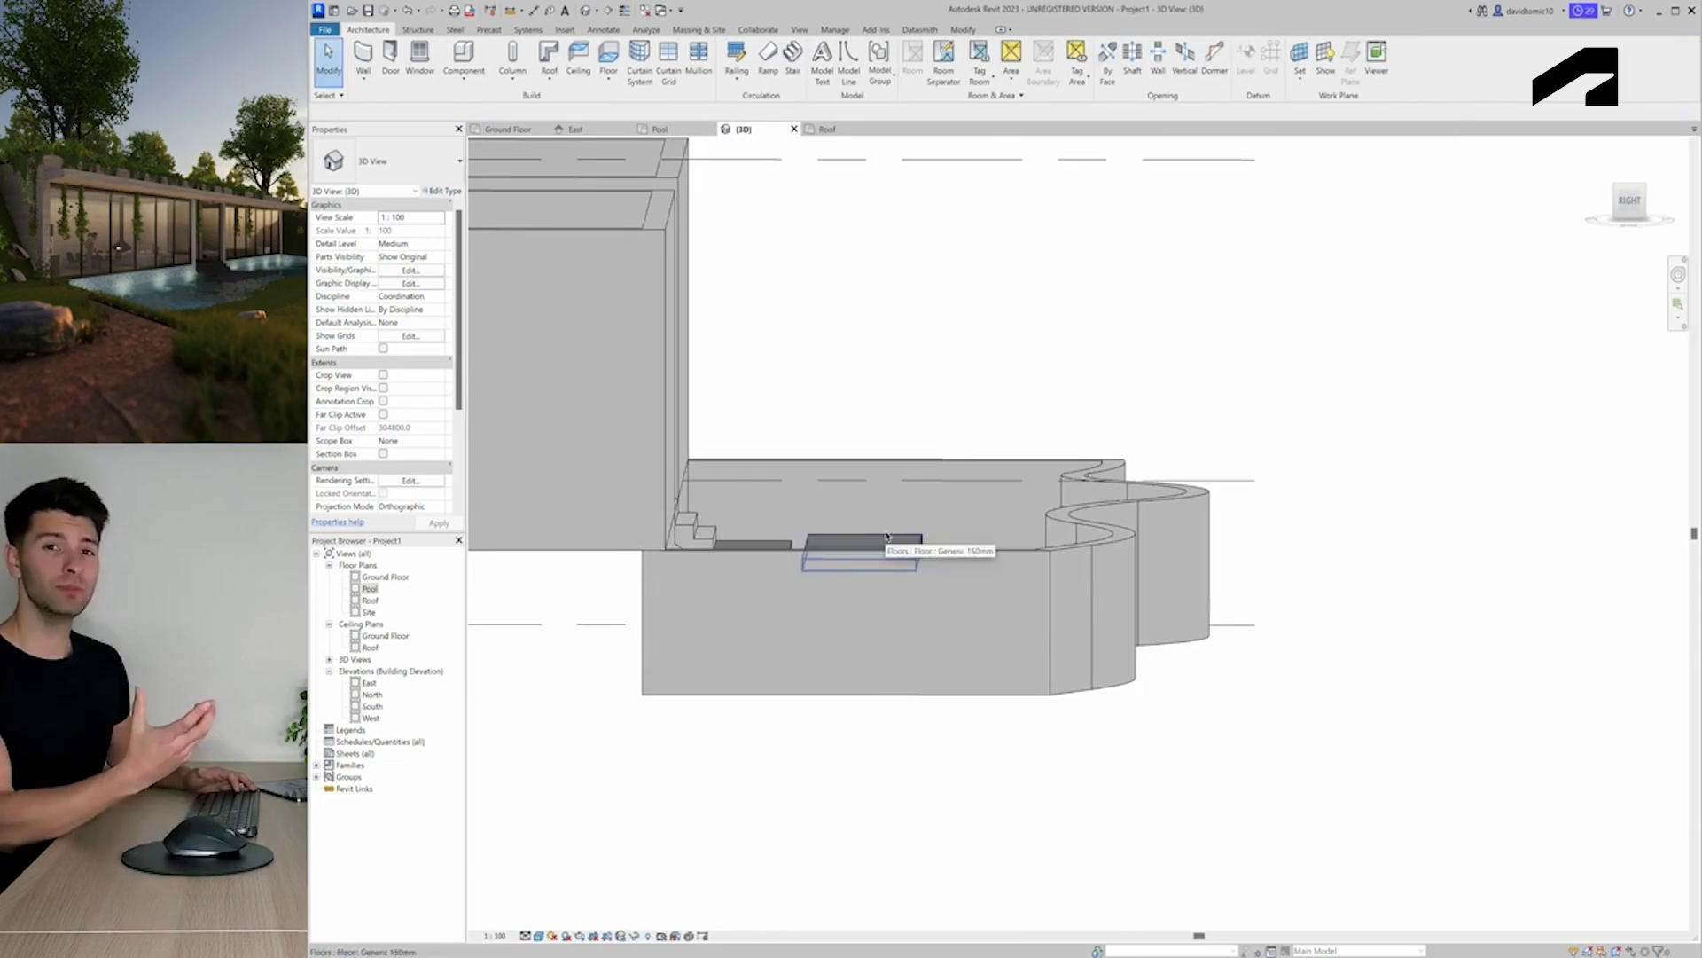
{"action": "middle_click_drag", "start_coordinate": [946, 577], "coordinate": [752, 721], "text": "shift"}
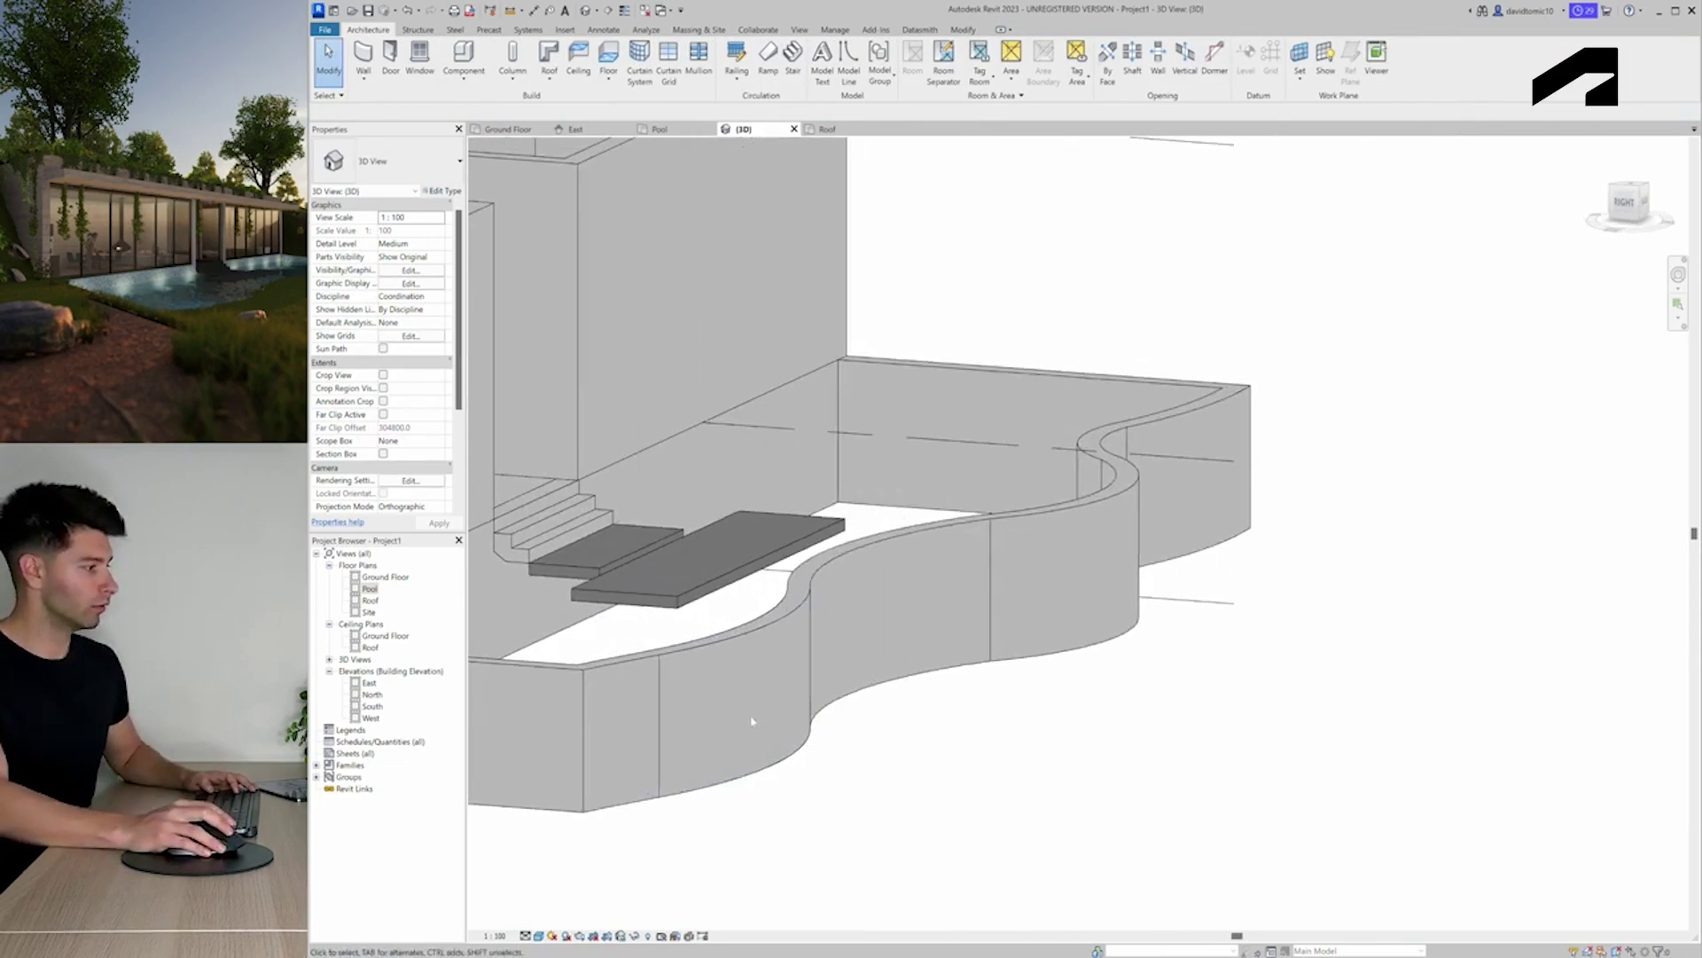
{"action": "left_click", "coordinate": [612, 700]}
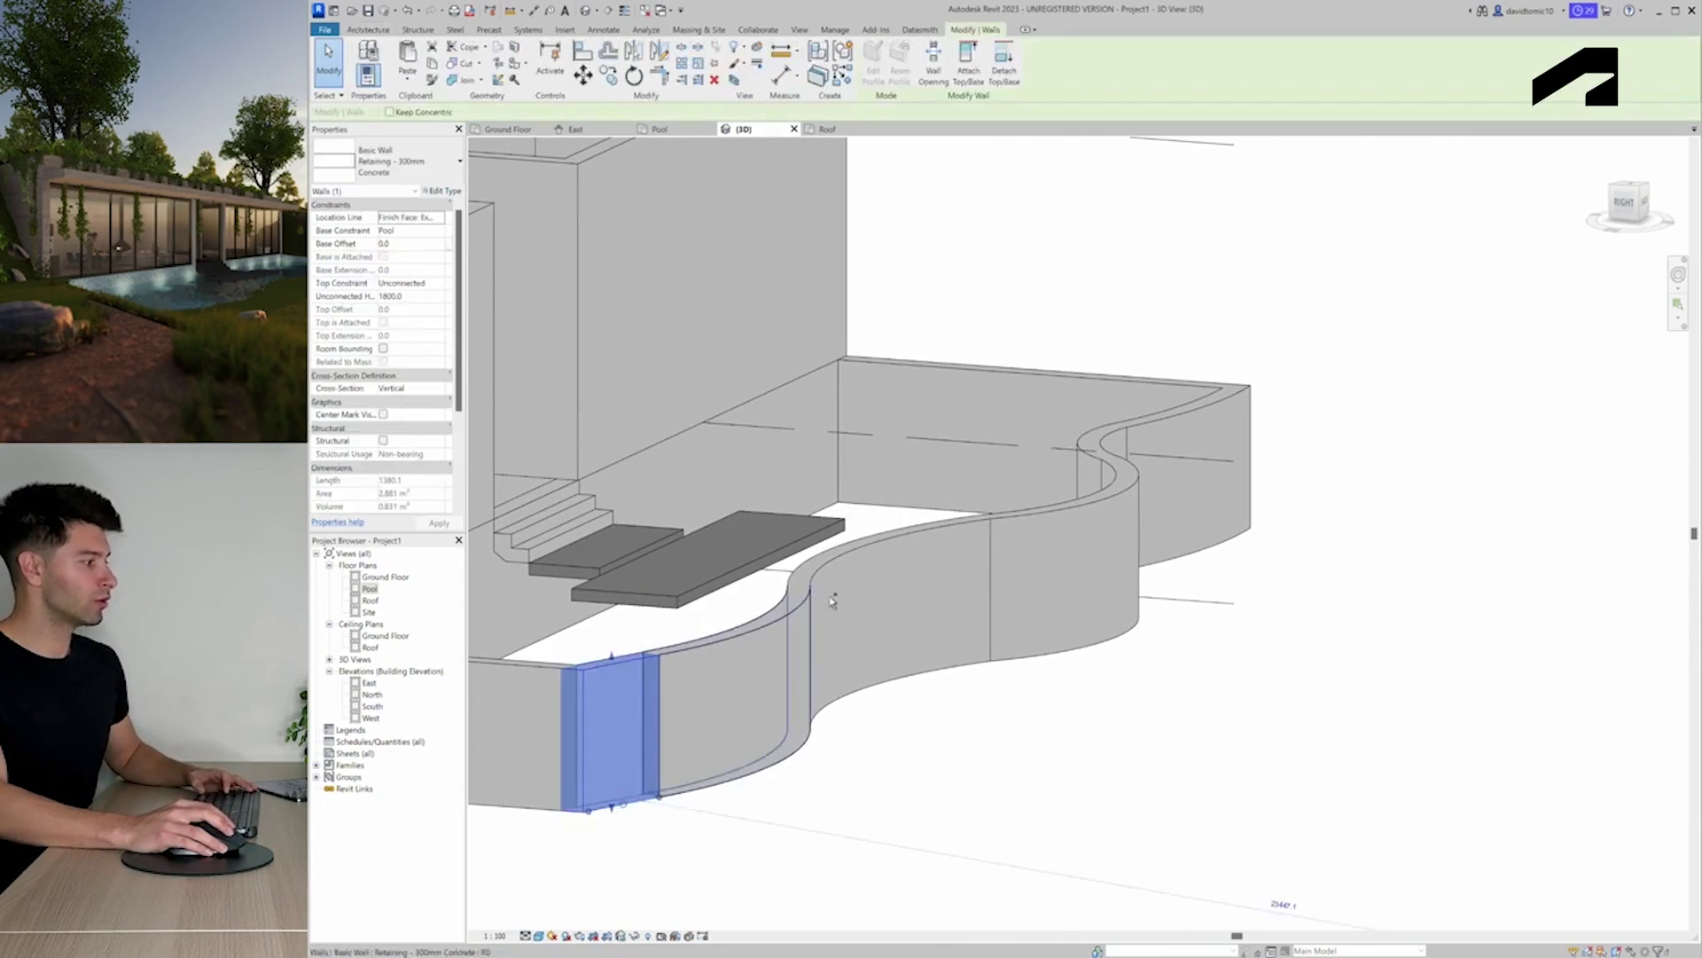
{"action": "left_click", "coordinate": [793, 630], "text": "ctrl"}
{"action": "left_click", "coordinate": [859, 559], "text": "ctrl"}
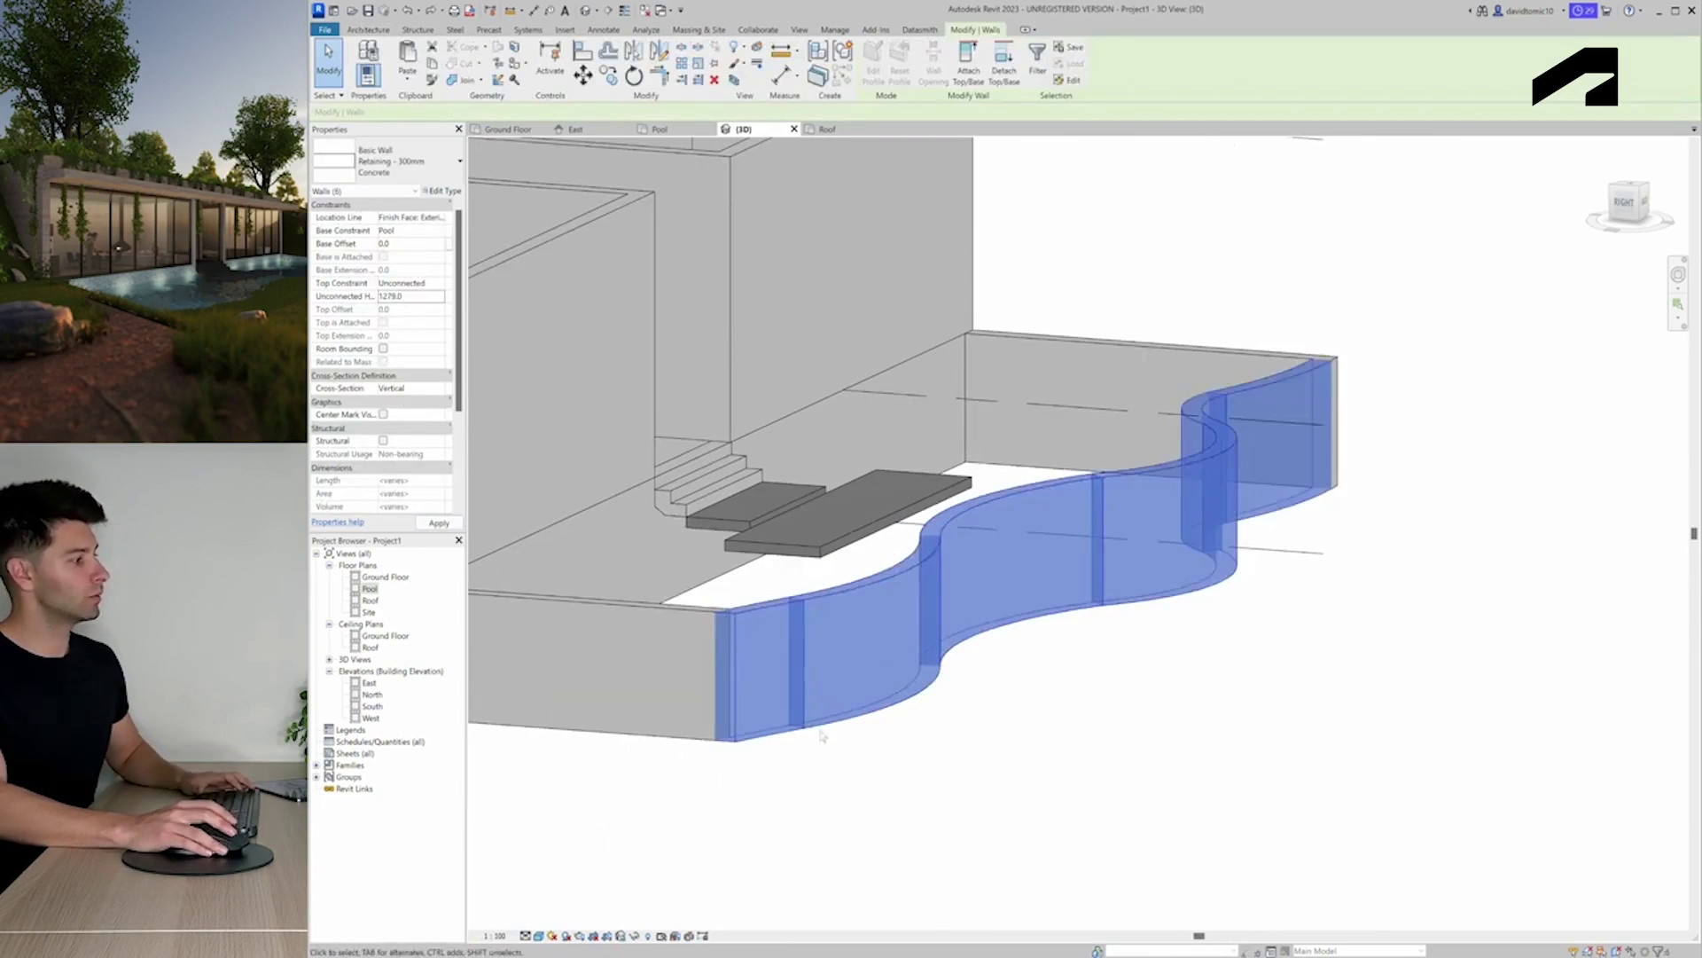
{"action": "left_click_drag", "start_coordinate": [834, 596], "coordinate": [844, 636]}
{"action": "middle_click_drag", "start_coordinate": [1287, 406], "coordinate": [1053, 507], "text": "shift"}
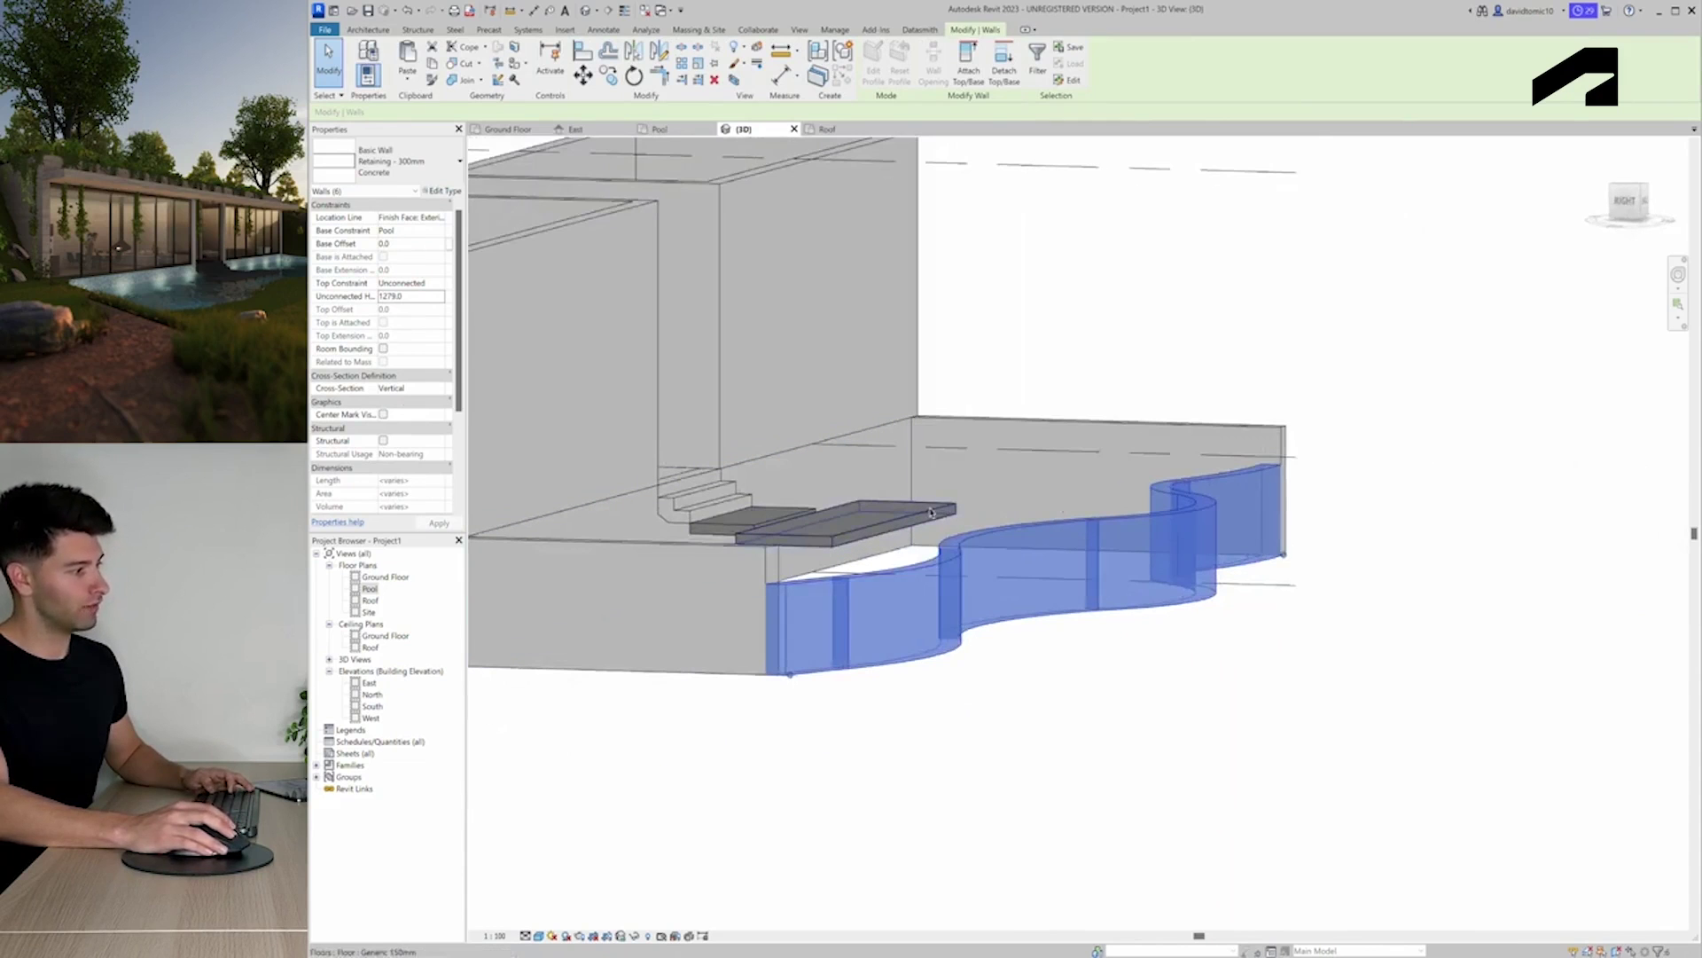
{"action": "scroll", "coordinate": [932, 617], "scroll_direction": "down", "scroll_amount": 4}
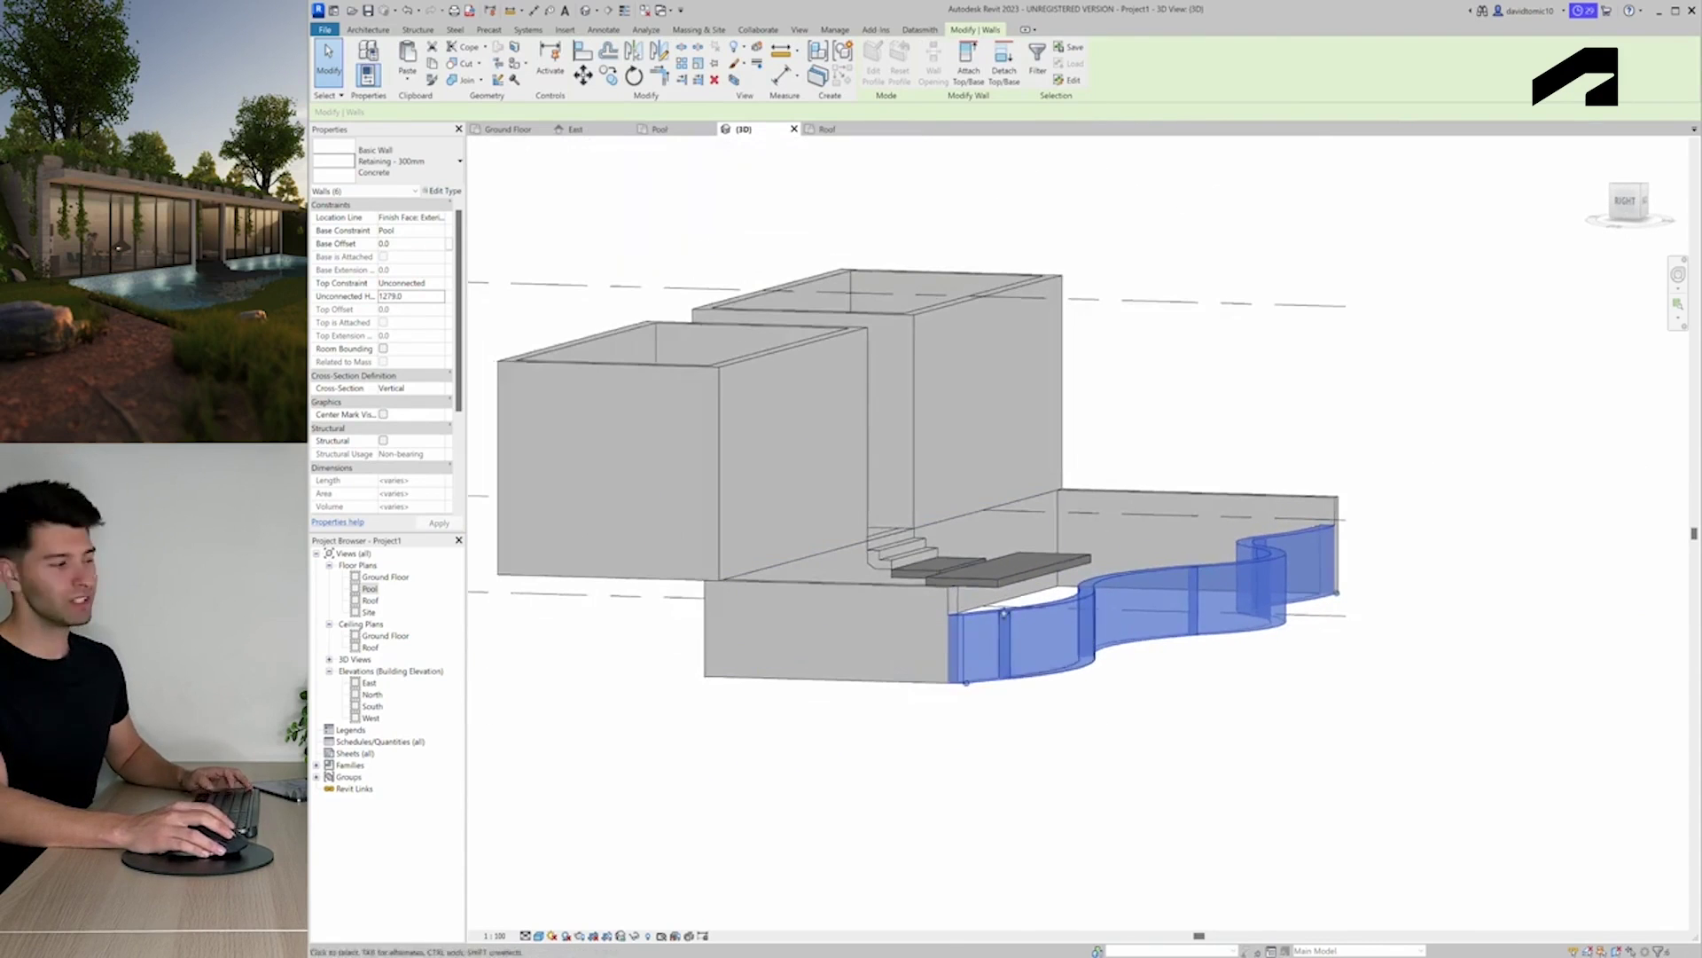
{"action": "left_click", "coordinate": [1015, 699]}
Edit the profile of the retaining wall closing the pool's end and shorten its outer edge to the top of the curved pool wall
{"action": "middle_click_drag", "start_coordinate": [1046, 691], "coordinate": [1096, 727], "text": "shift"}
{"action": "left_click", "coordinate": [1106, 656]}
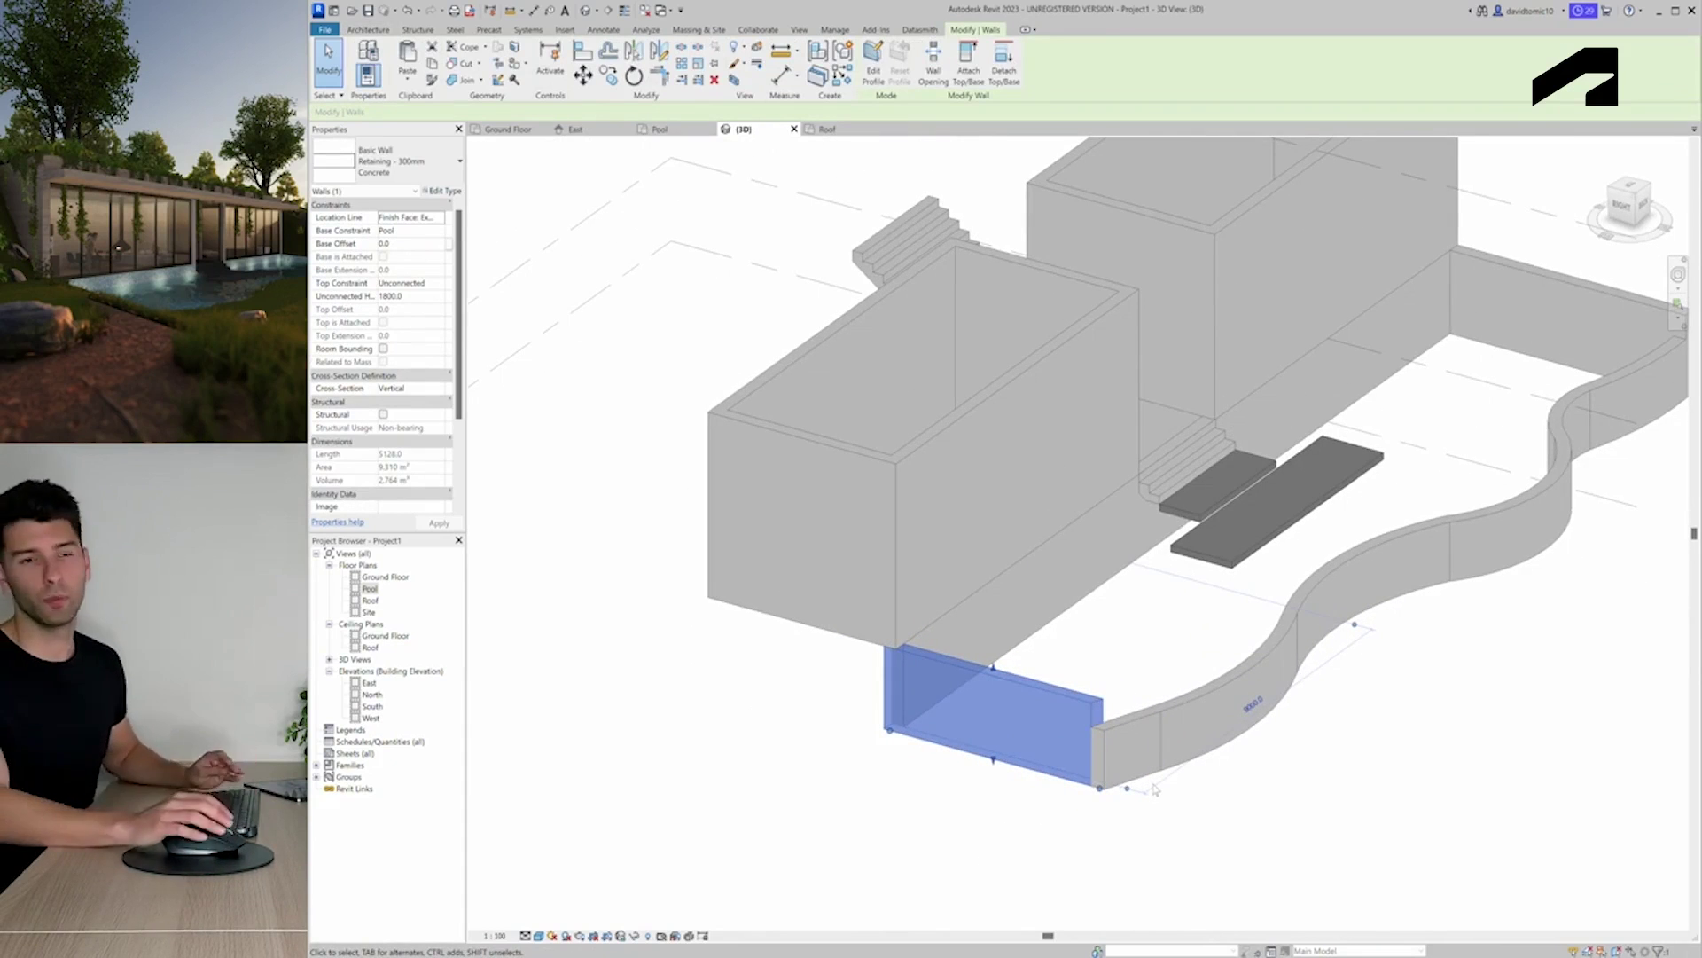
{"action": "middle_click_drag", "start_coordinate": [1154, 789], "coordinate": [1053, 794]}
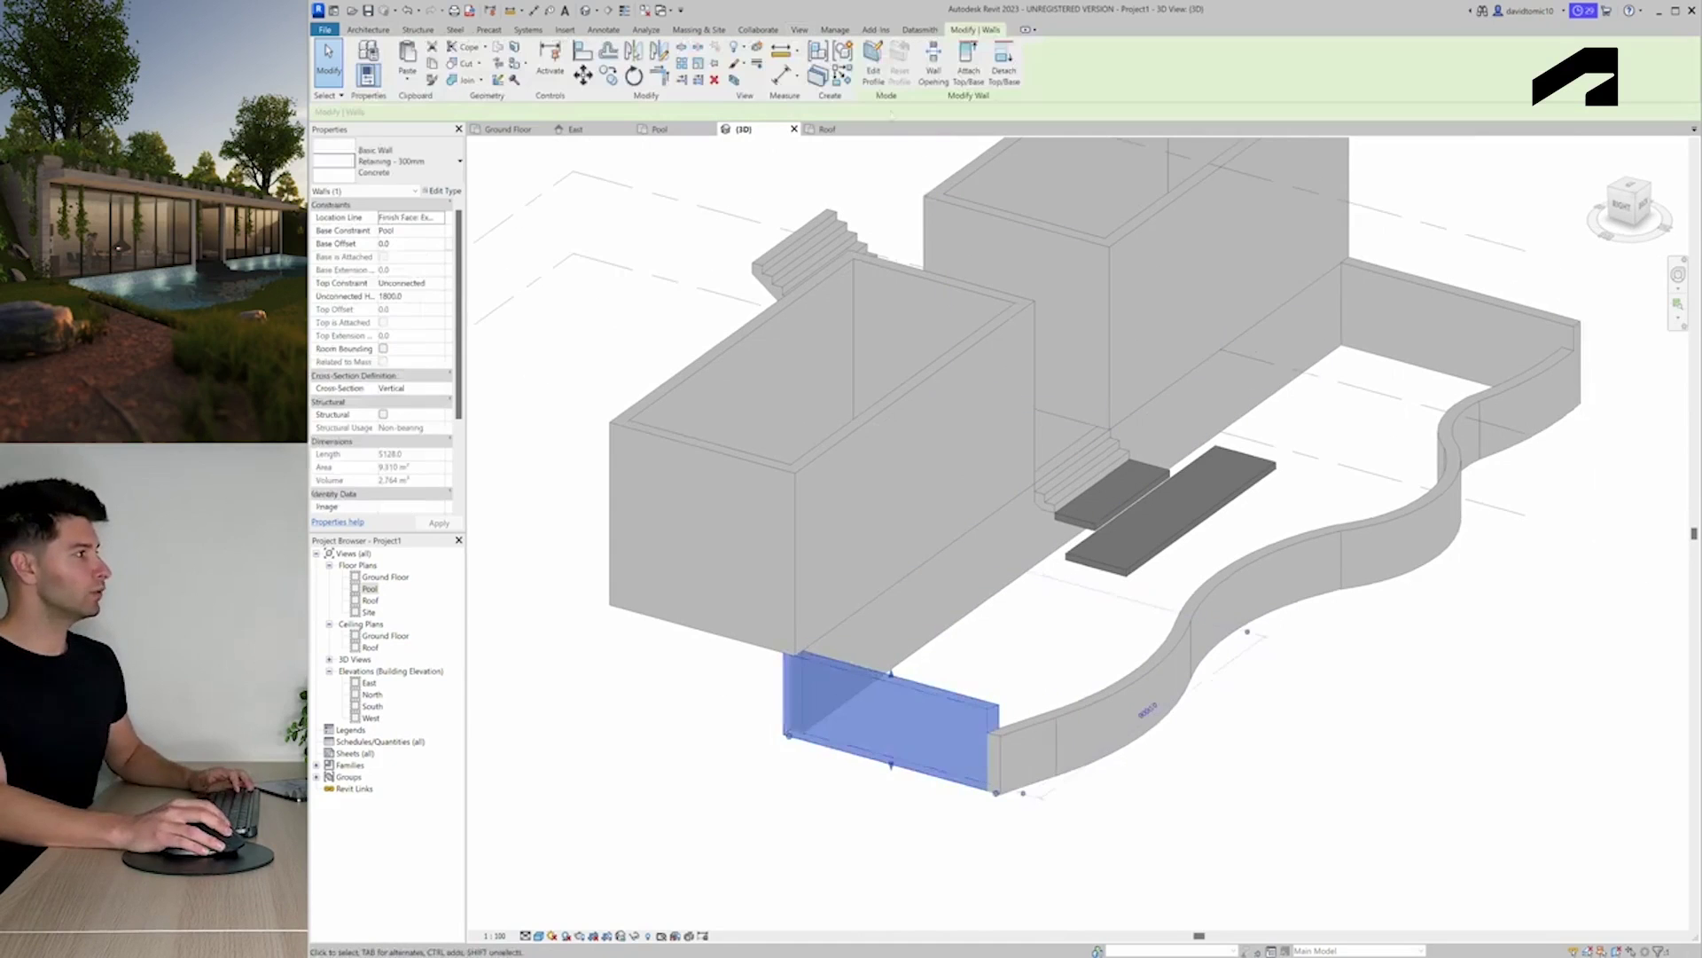
{"action": "left_click", "coordinate": [875, 64]}
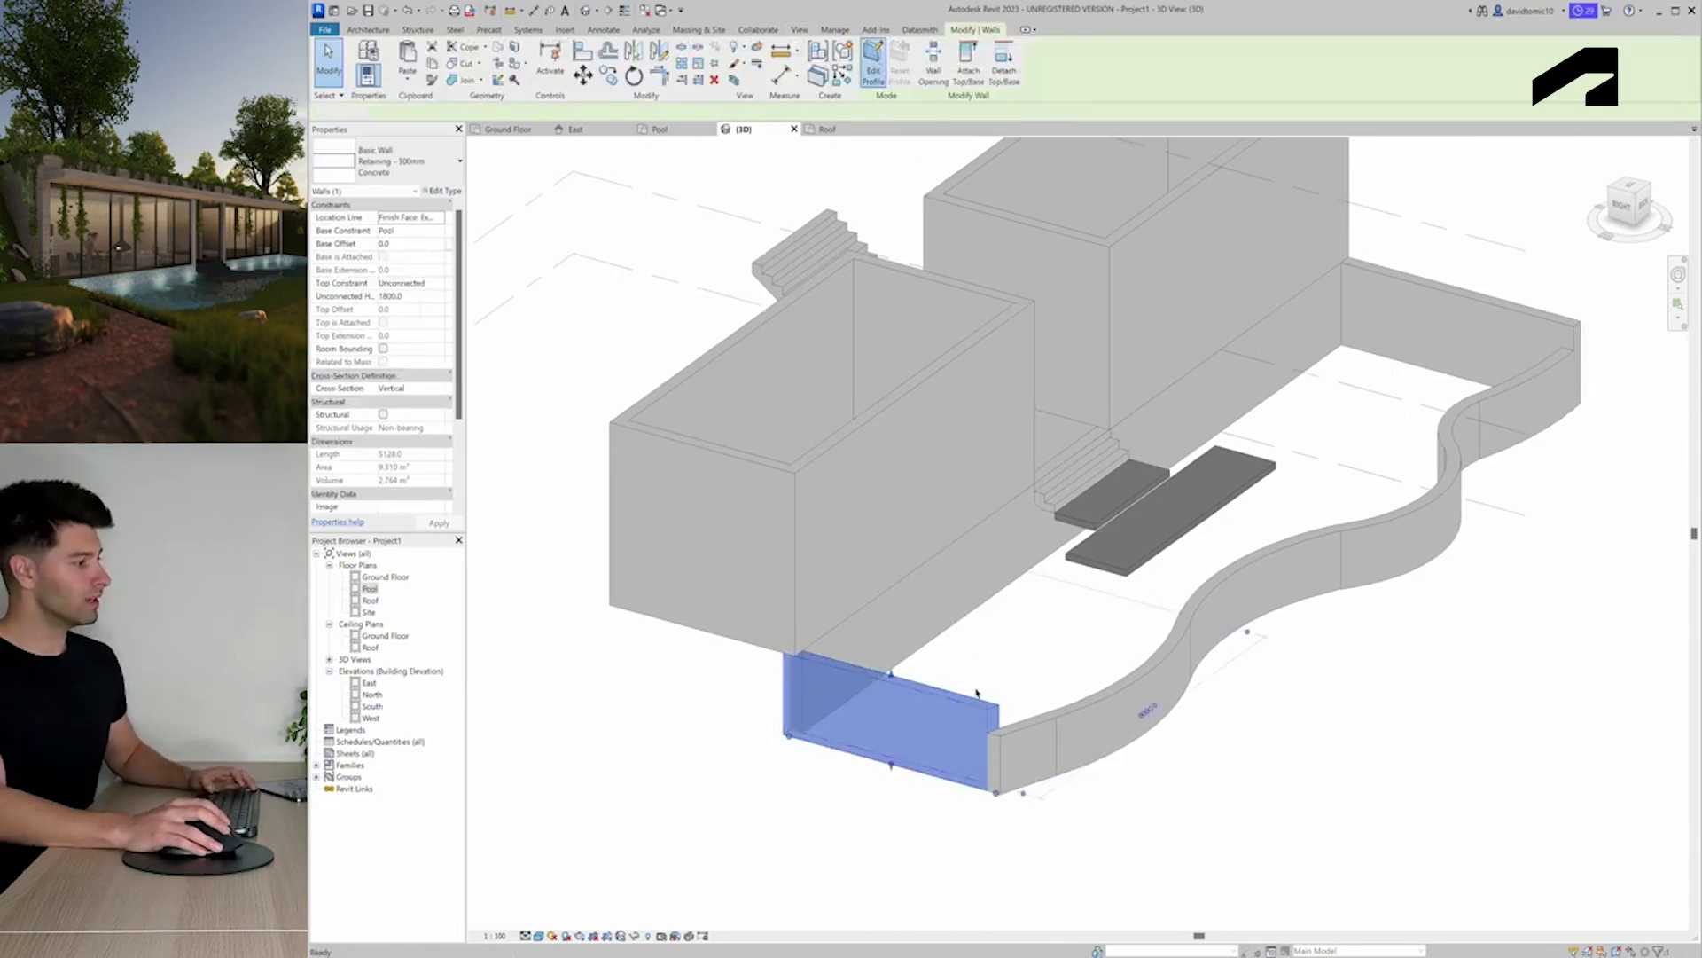
{"action": "middle_click_drag", "start_coordinate": [927, 794], "coordinate": [1052, 669], "text": "shift"}
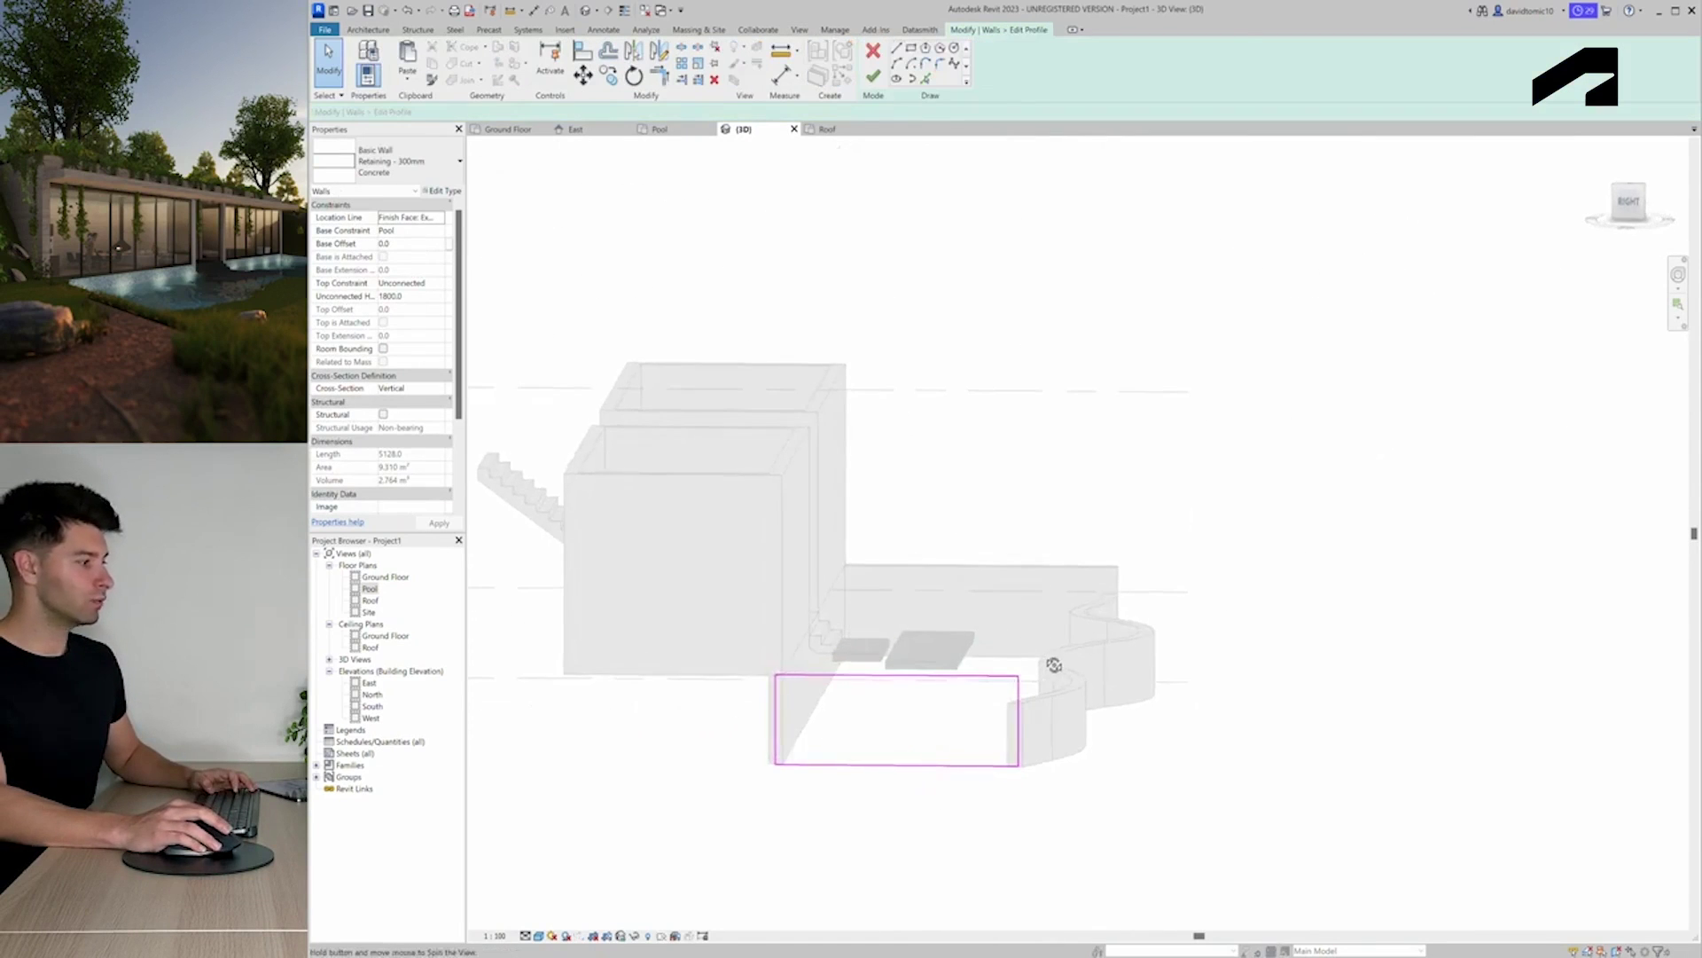
{"action": "scroll", "coordinate": [969, 706], "scroll_direction": "up", "scroll_amount": 5}
{"action": "scroll", "coordinate": [897, 792], "scroll_direction": "up", "scroll_amount": 2}
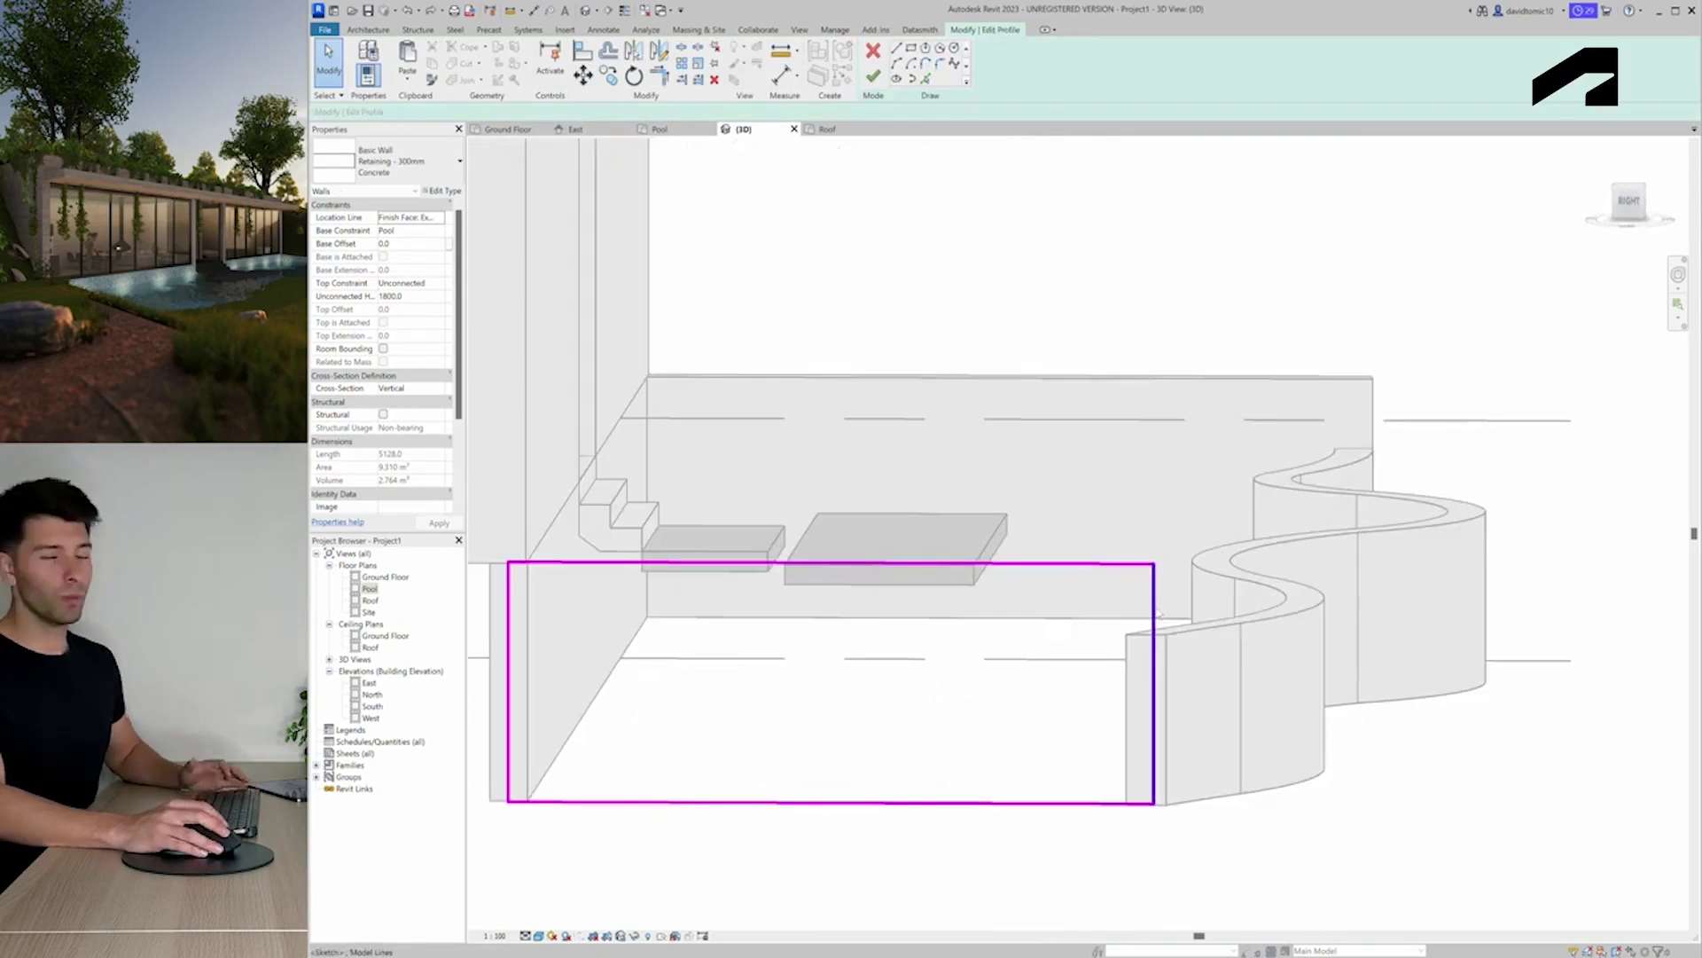
{"action": "left_click", "coordinate": [1156, 581]}
{"action": "left_click_drag", "start_coordinate": [1156, 565], "coordinate": [1154, 636]}
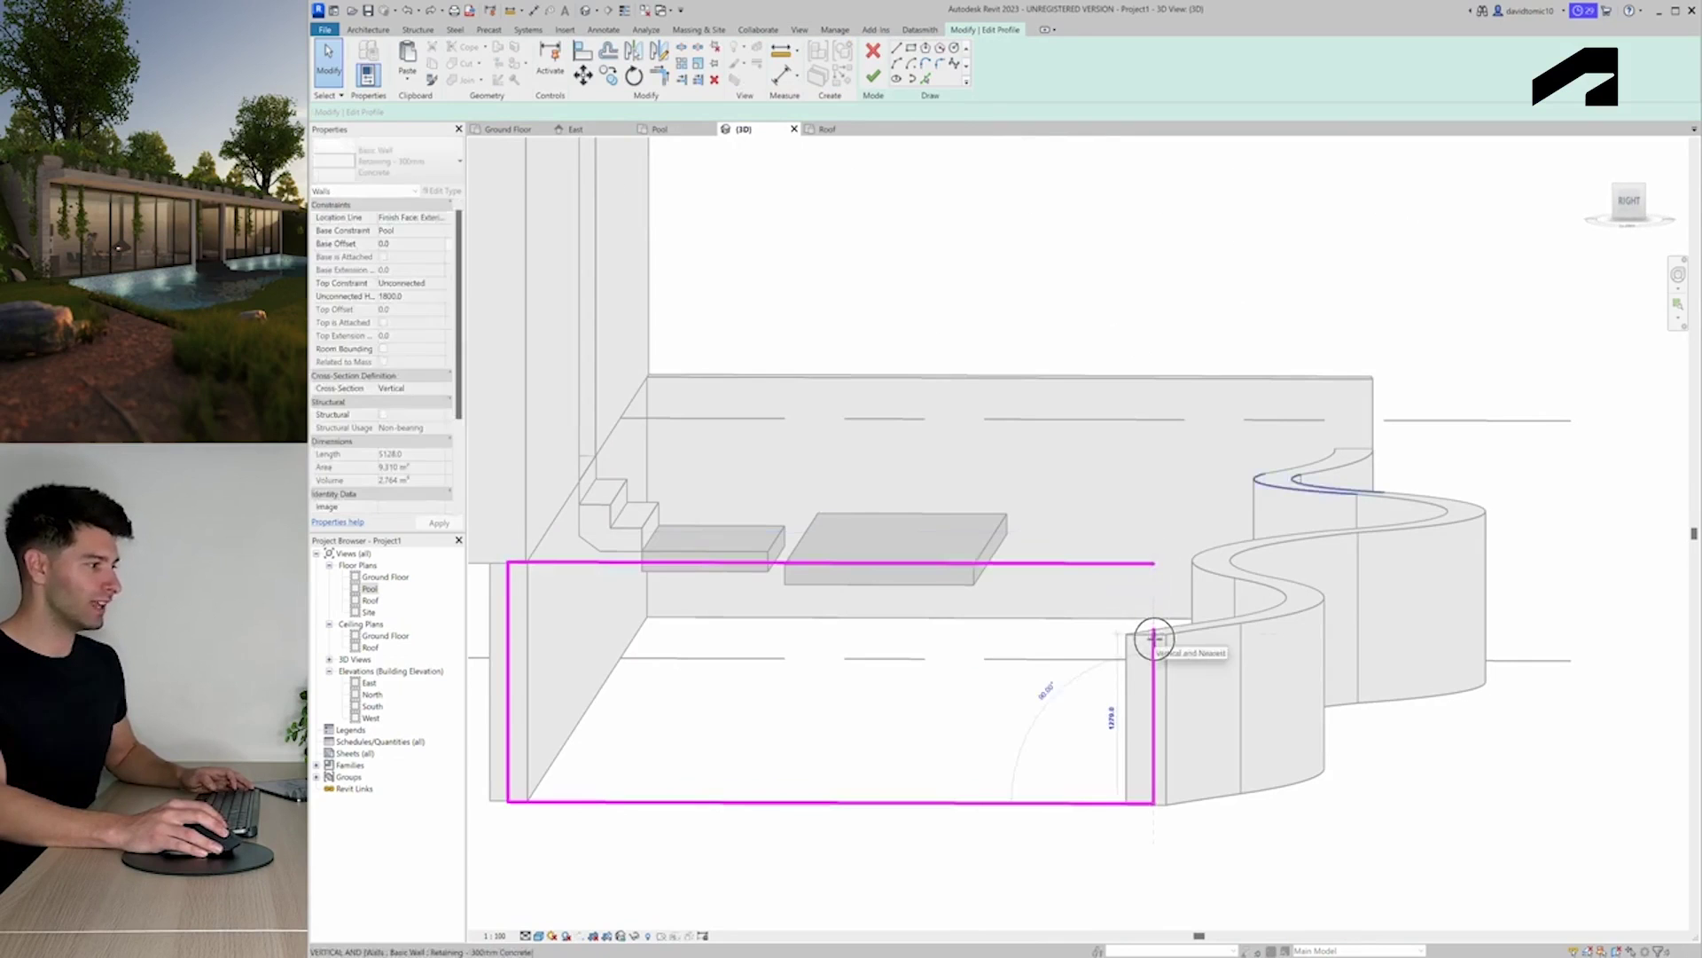
Slope the profile's top line down to the inner top corner of the curved wall, removing the constraints that conflict with it
{"action": "mouse_move", "coordinate": [1060, 678]}
{"action": "middle_mouse_down", "text": "shift"}
{"action": "mouse_move", "coordinate": [878, 711]}
{"action": "mouse_move", "coordinate": [1171, 687]}
{"action": "middle_mouse_up", "text": "shift"}
{"action": "left_click", "coordinate": [1147, 535]}
{"action": "left_click_drag", "start_coordinate": [1146, 535], "coordinate": [1106, 627]}
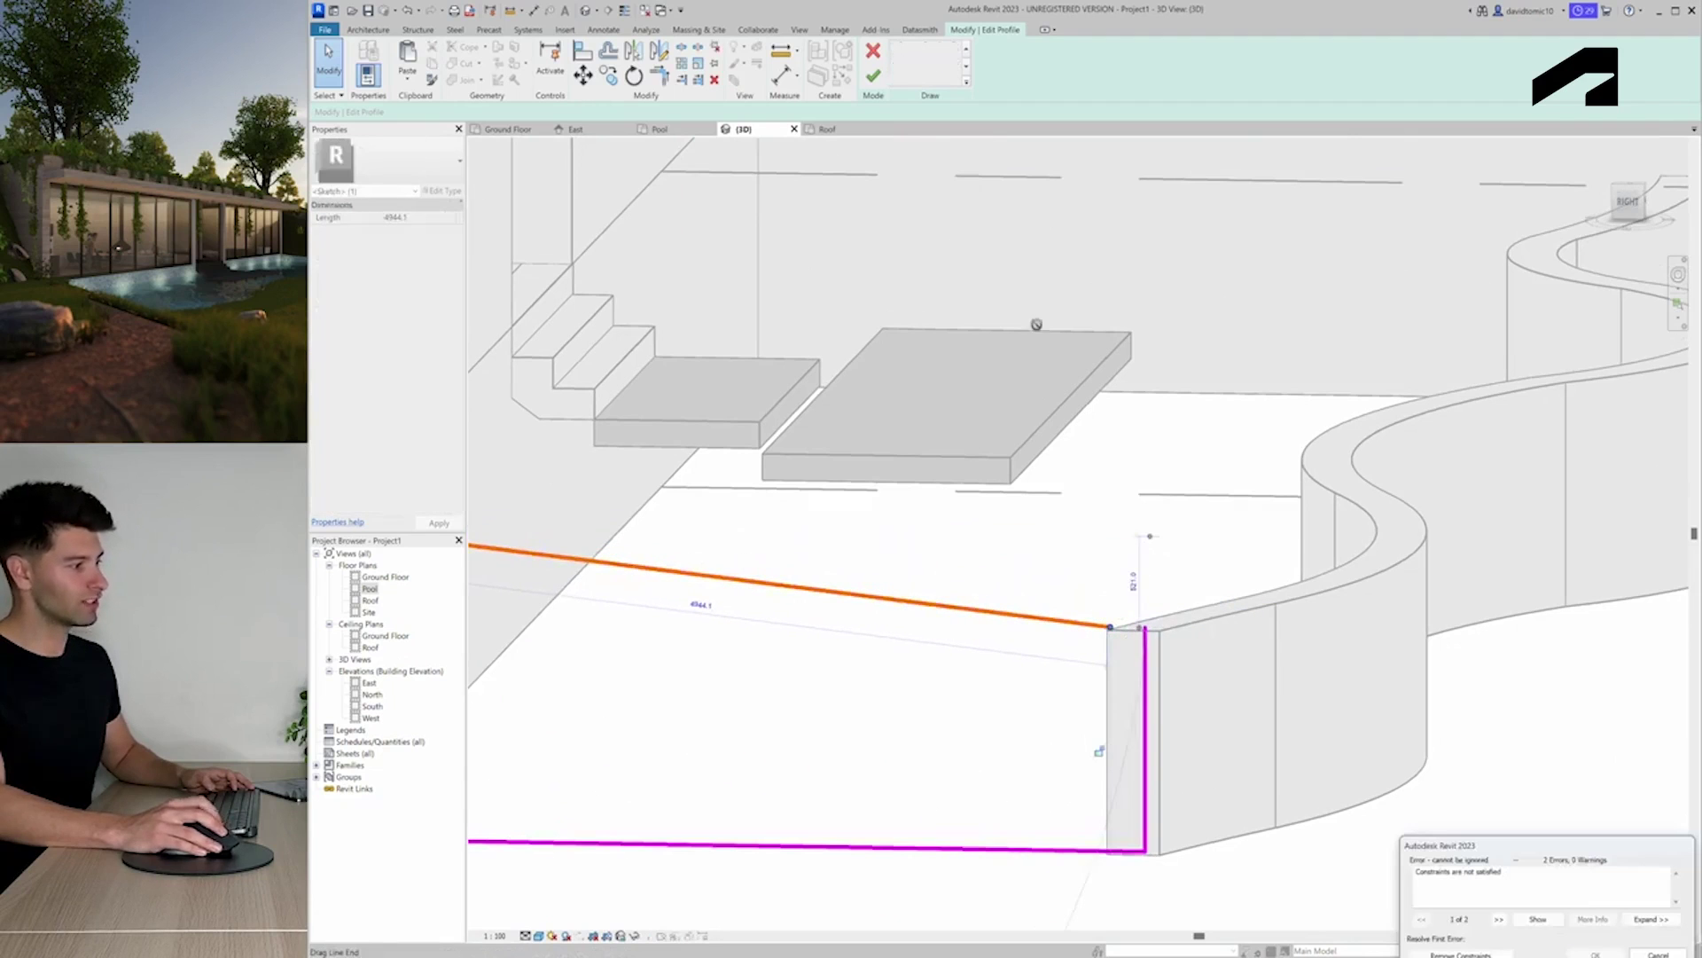
{"action": "left_click", "coordinate": [1473, 954]}
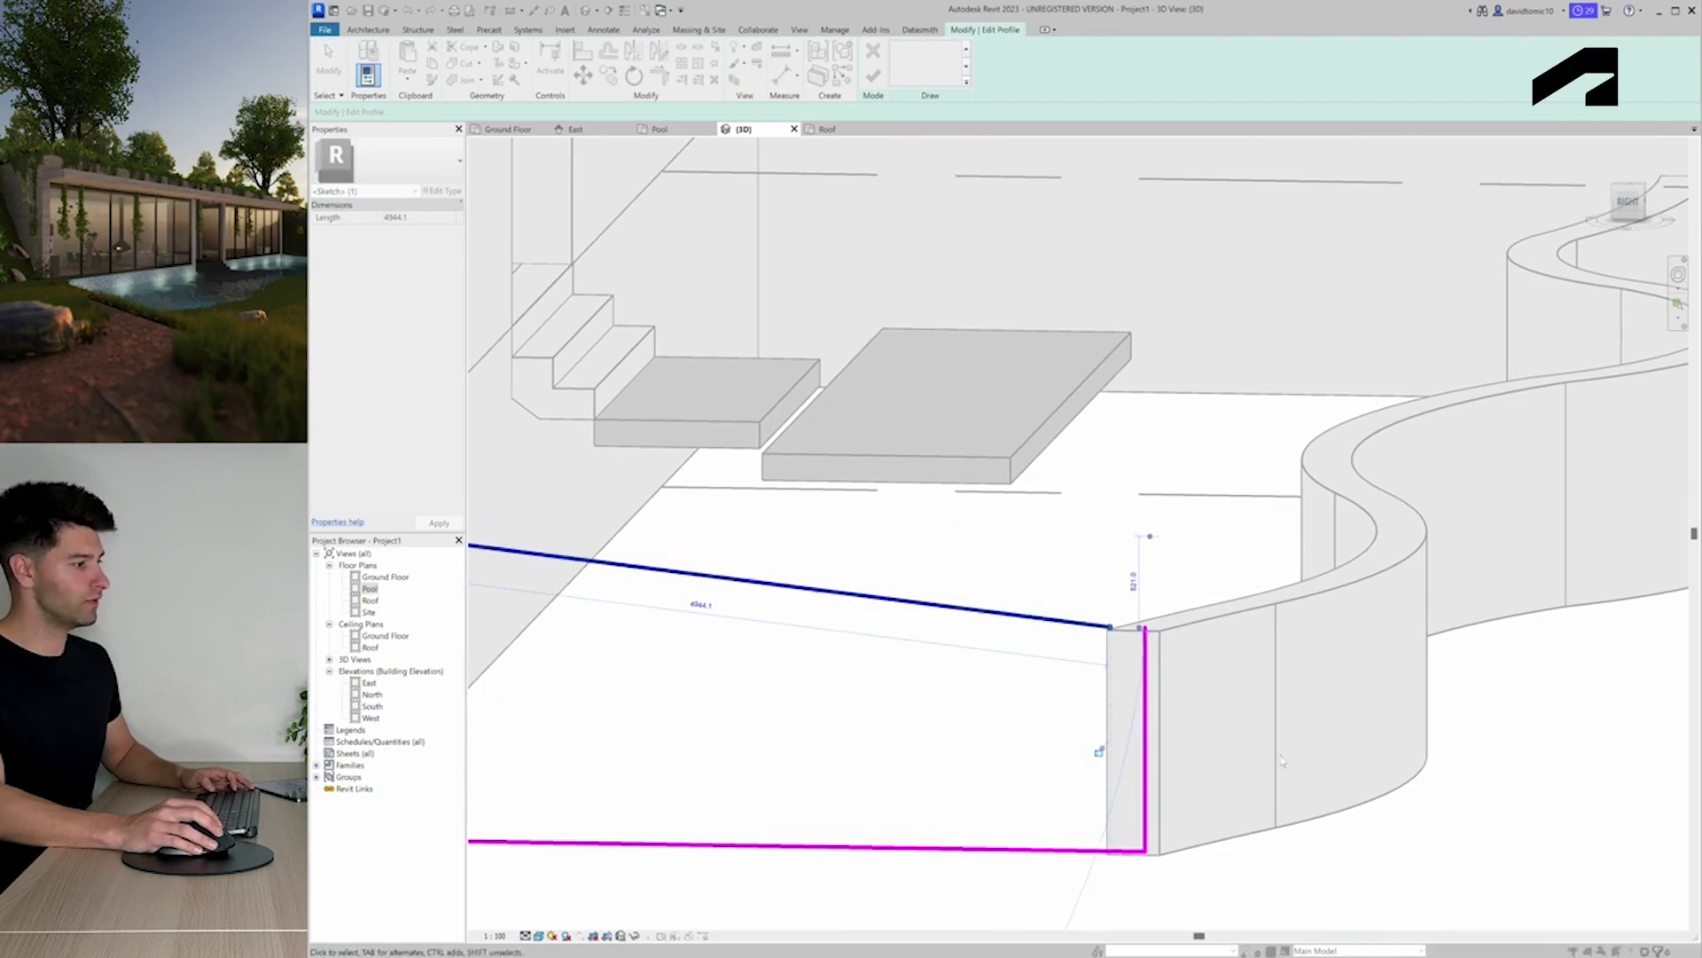
{"action": "left_click_drag", "start_coordinate": [1110, 628], "coordinate": [1109, 628]}
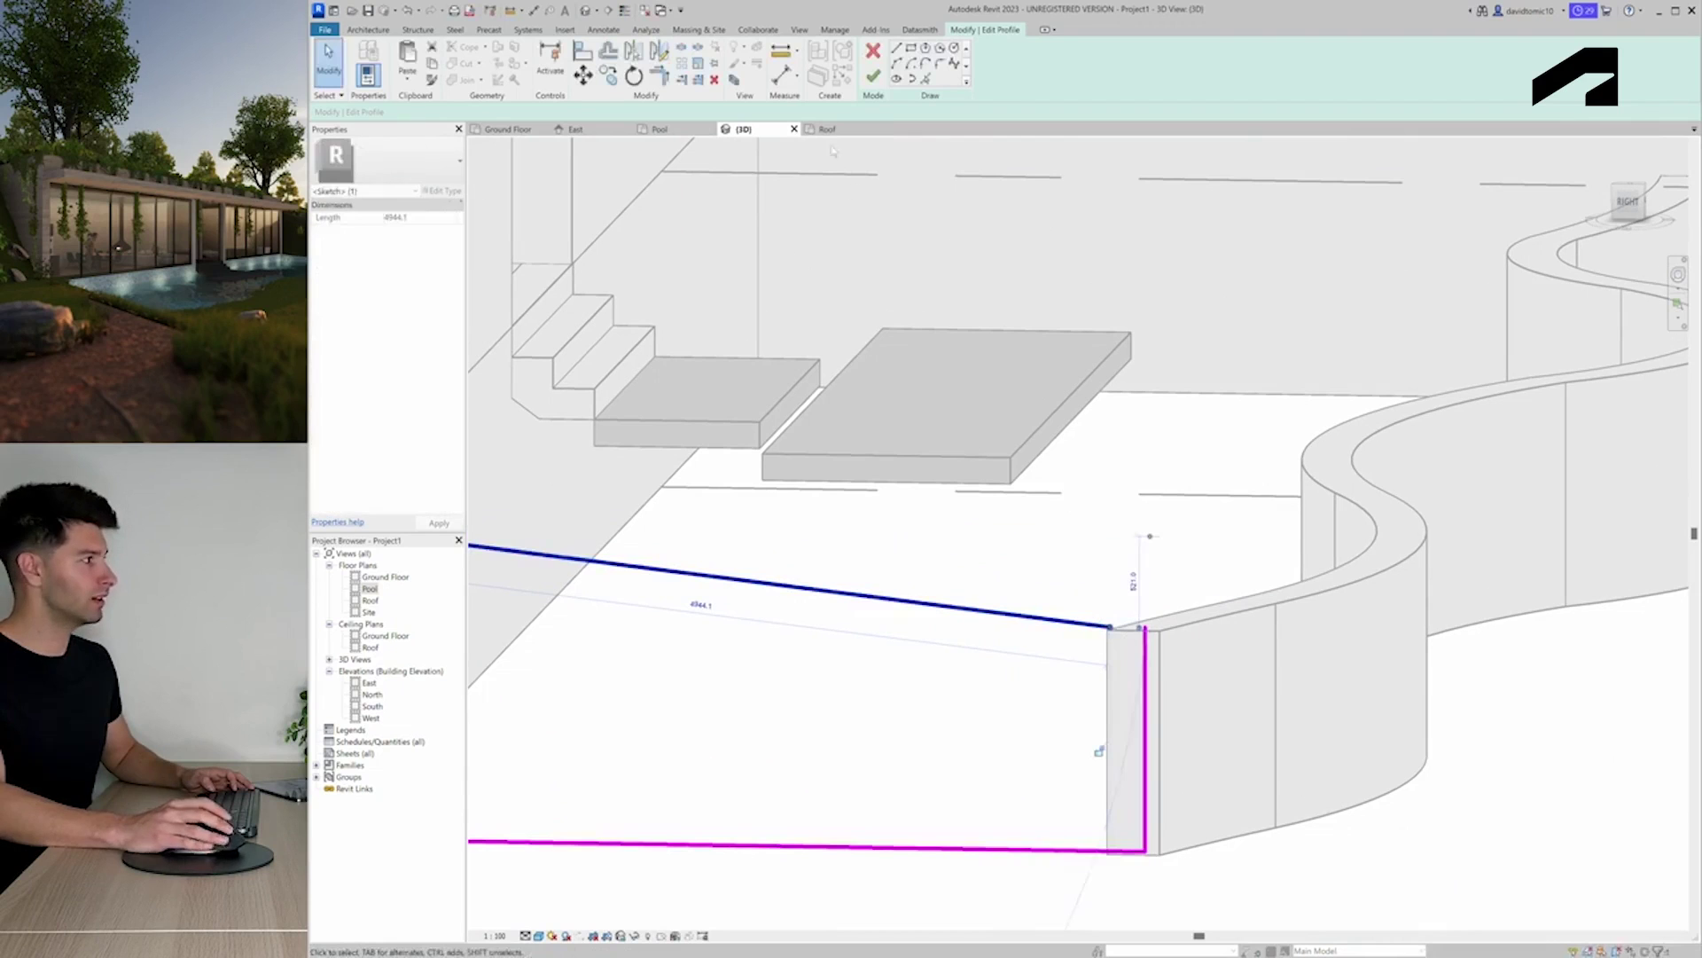
Close the profile with a short line between the sloped top and the outer edge, and finish the wall's profile edit
{"action": "key", "text": "Escape"}
{"action": "key", "text": "l"}
{"action": "key", "text": "i"}
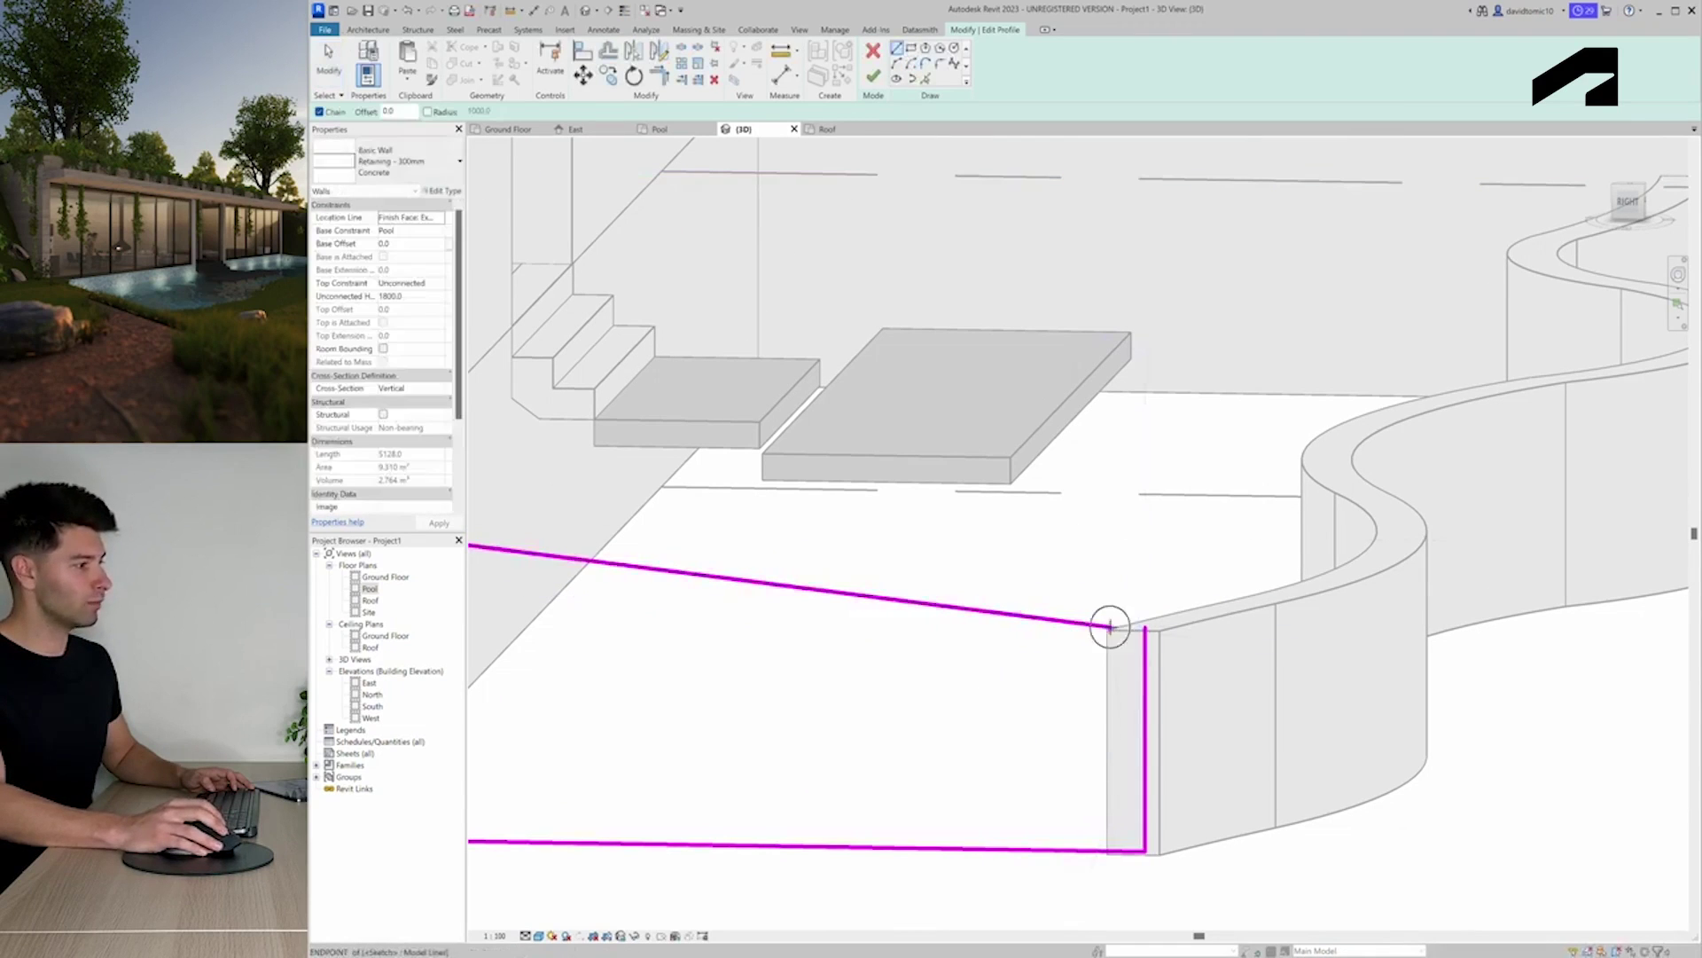
{"action": "left_click", "coordinate": [1132, 627]}
{"action": "left_click", "coordinate": [873, 76]}
{"action": "key", "text": "Escape"}
{"action": "middle_click_drag", "start_coordinate": [1129, 680], "coordinate": [866, 775], "text": "shift"}
{"action": "scroll", "coordinate": [1033, 751], "scroll_direction": "down", "scroll_amount": 3}
{"action": "middle_click_drag", "start_coordinate": [1033, 751], "coordinate": [1218, 535], "text": "shift"}
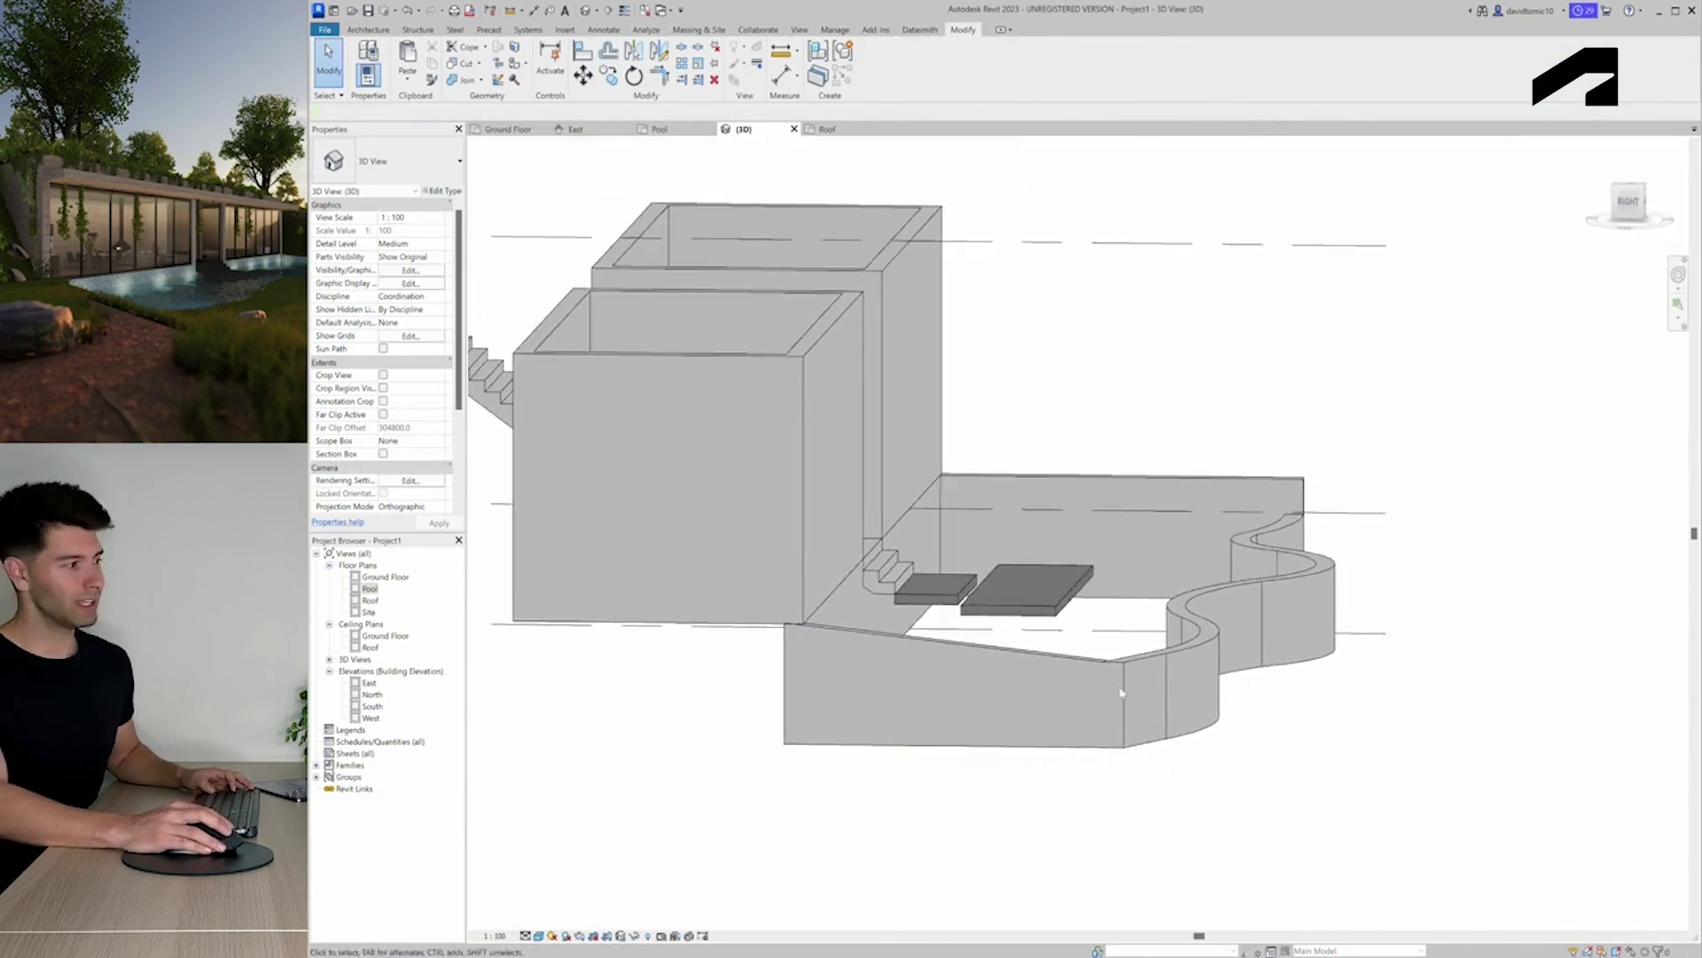
{"action": "left_click", "coordinate": [1232, 534]}
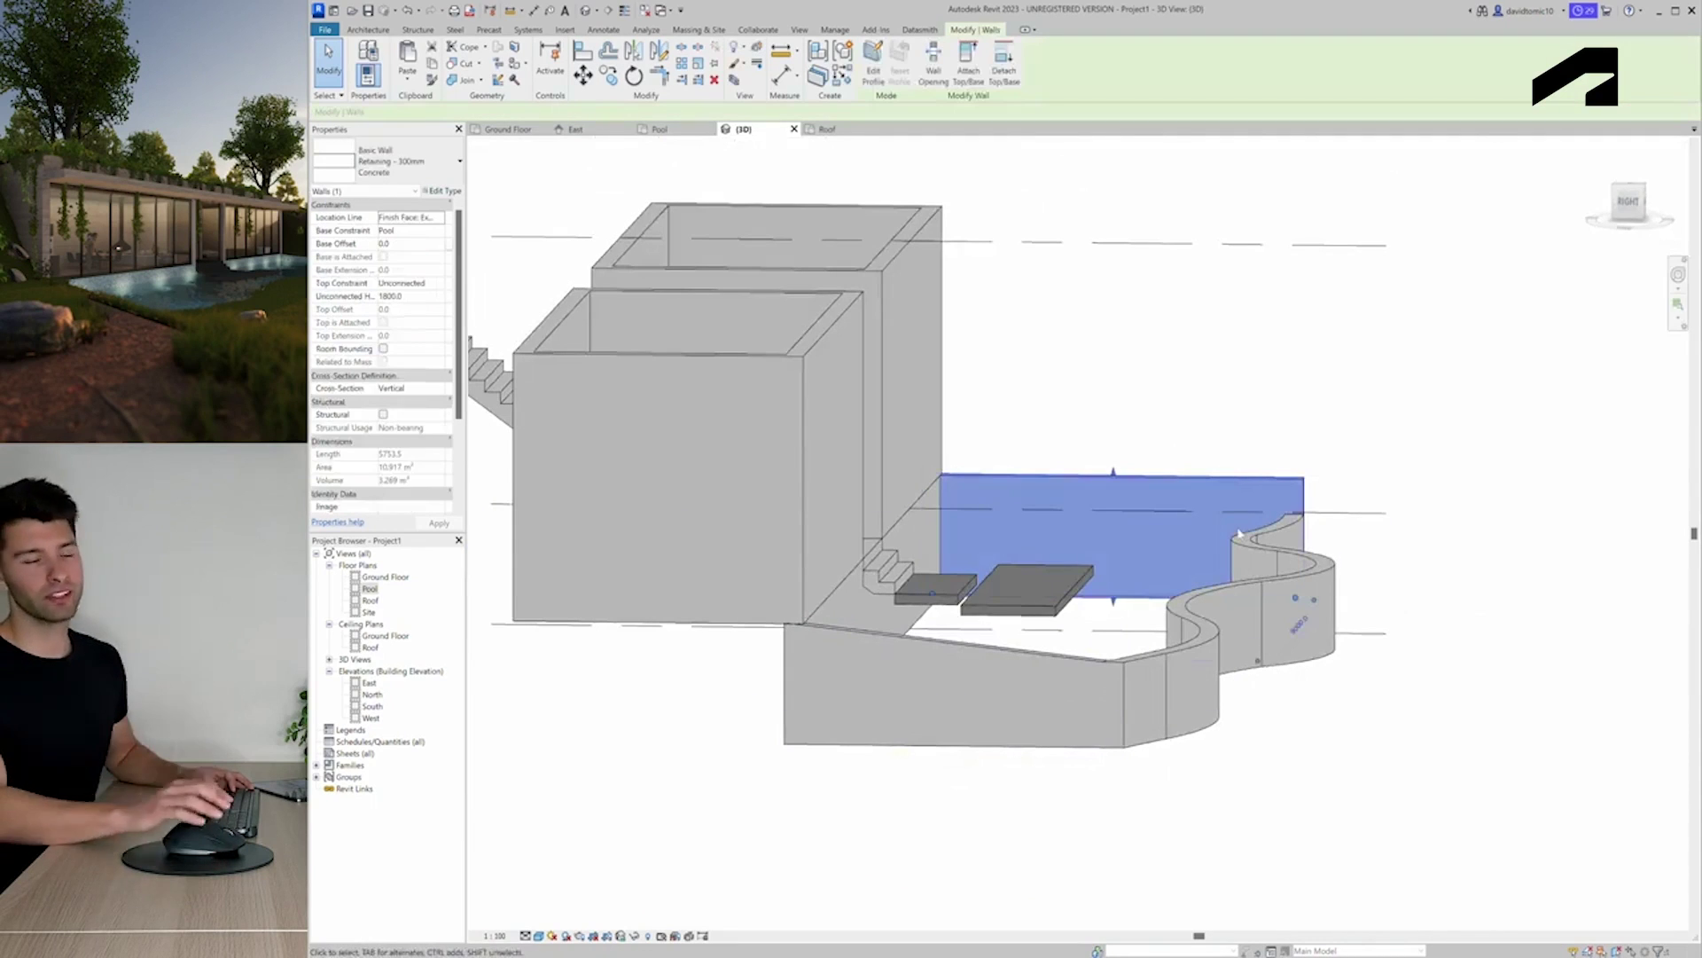
{"action": "key", "text": "Escape"}
{"action": "middle_click_drag", "start_coordinate": [1239, 534], "coordinate": [1015, 602], "text": "shift"}
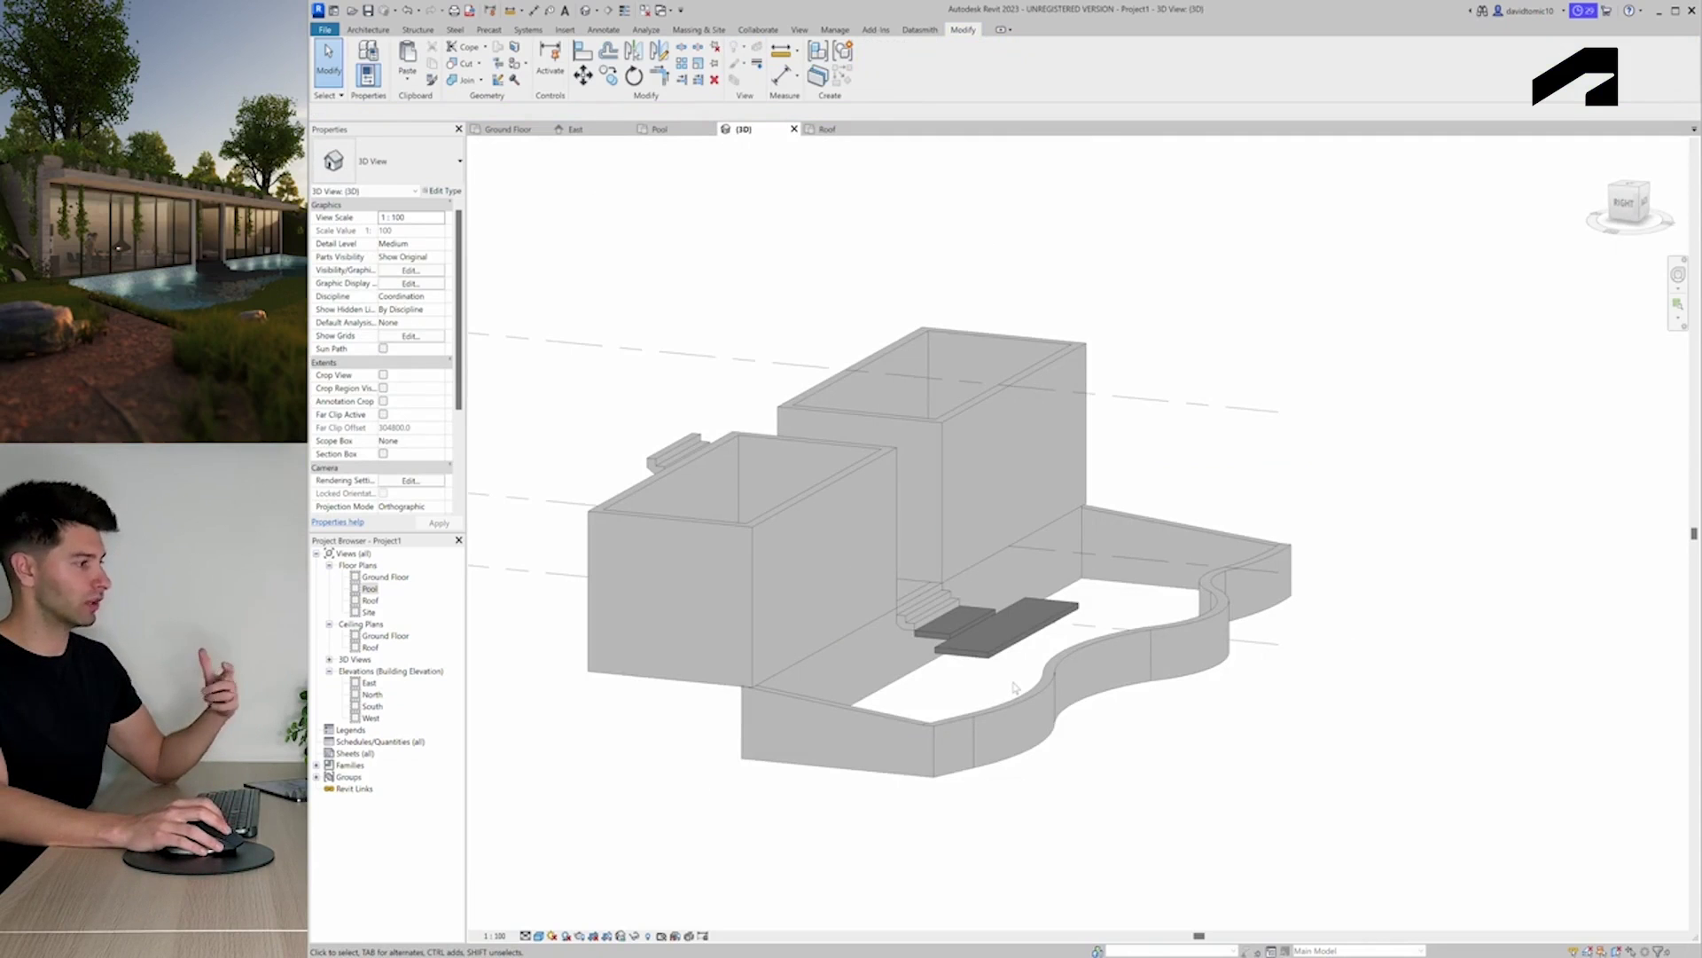
Start a new floor in the Roof plan using the Generic 300mm floor type
{"action": "double_click", "coordinate": [370, 600]}
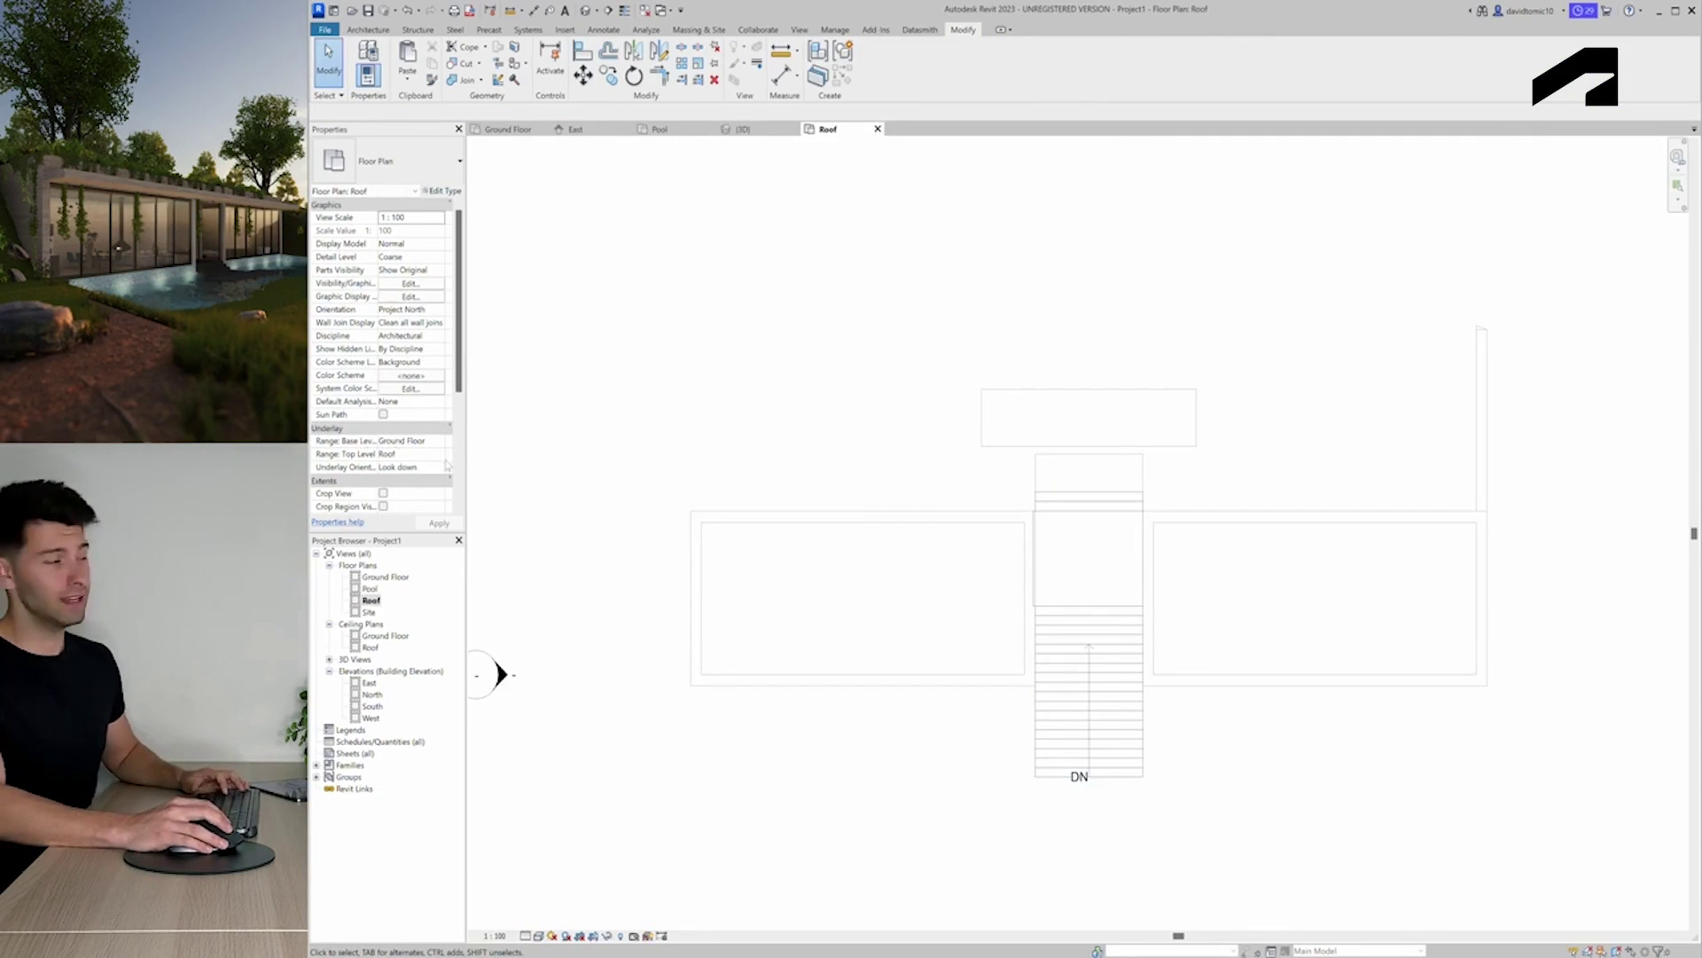
{"action": "left_click", "coordinate": [368, 30]}
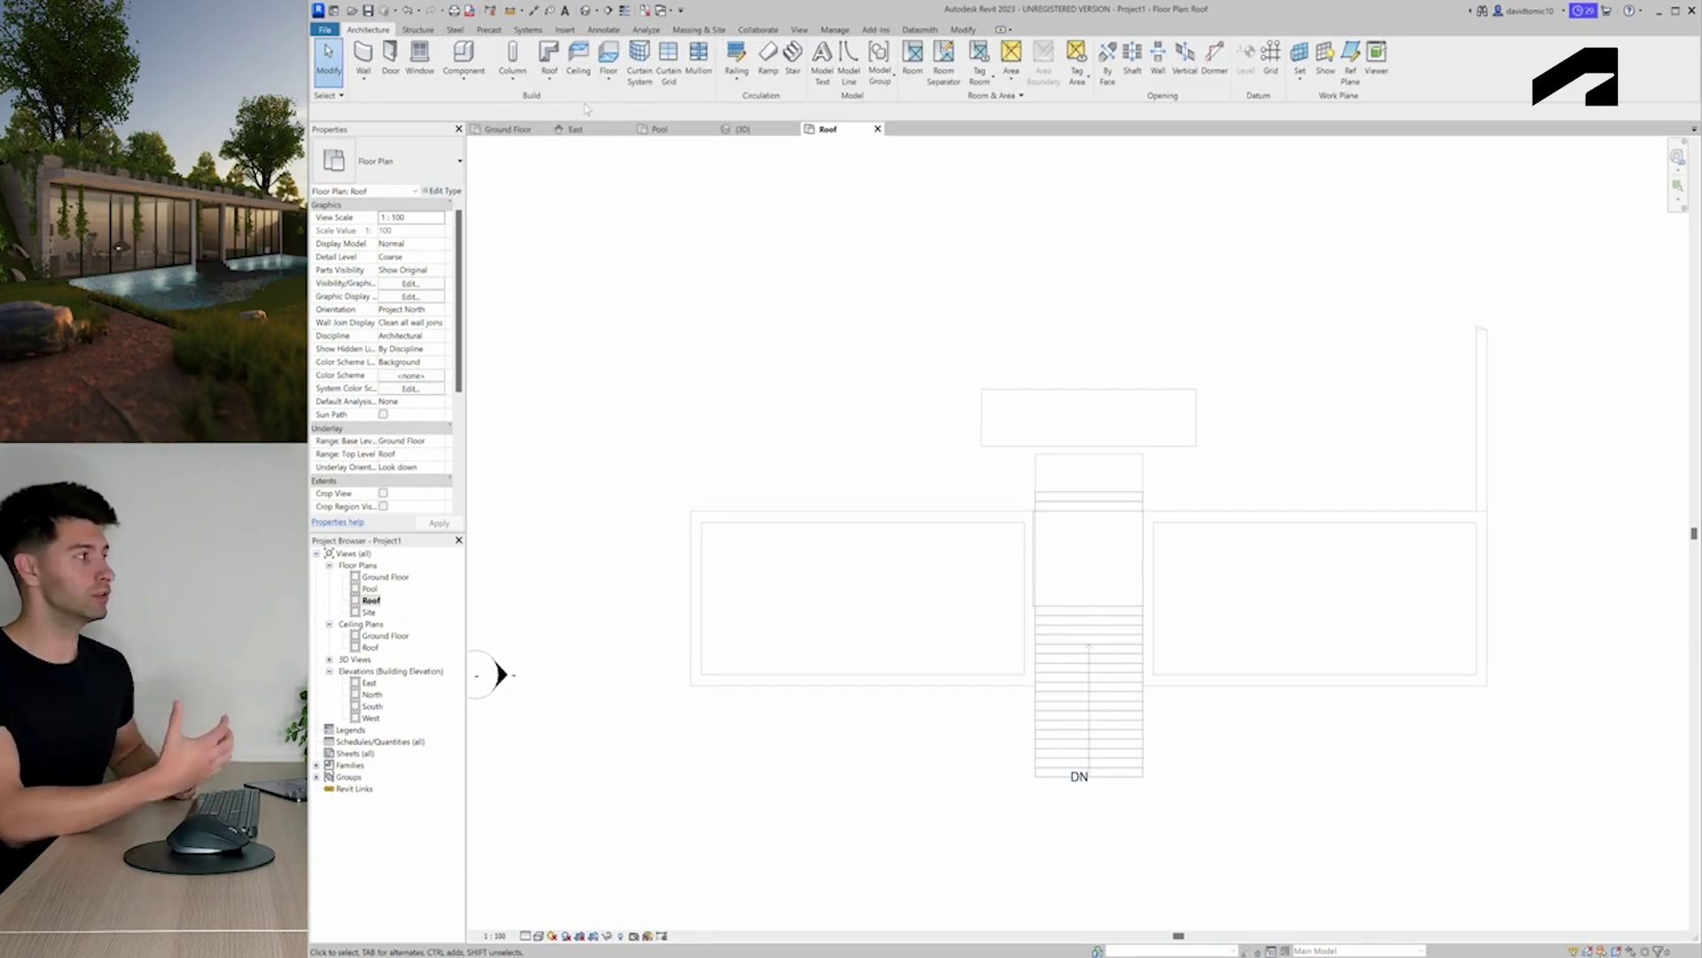
{"action": "left_click", "coordinate": [608, 58]}
{"action": "left_click", "coordinate": [394, 161]}
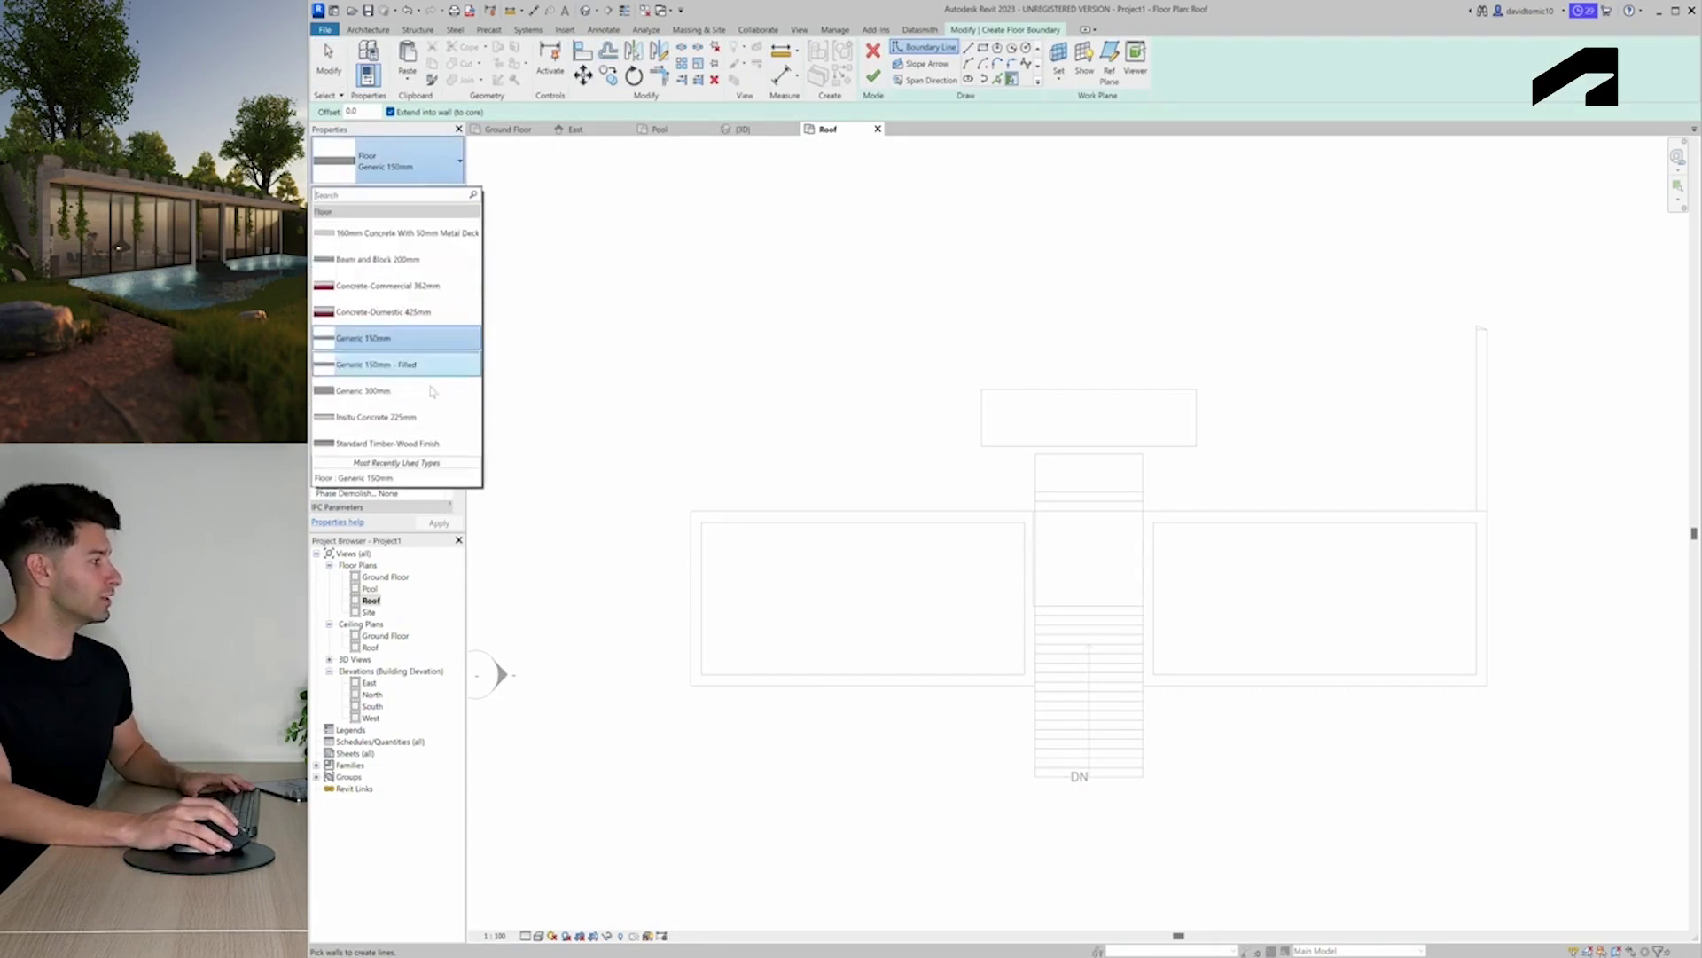
{"action": "left_click", "coordinate": [365, 391]}
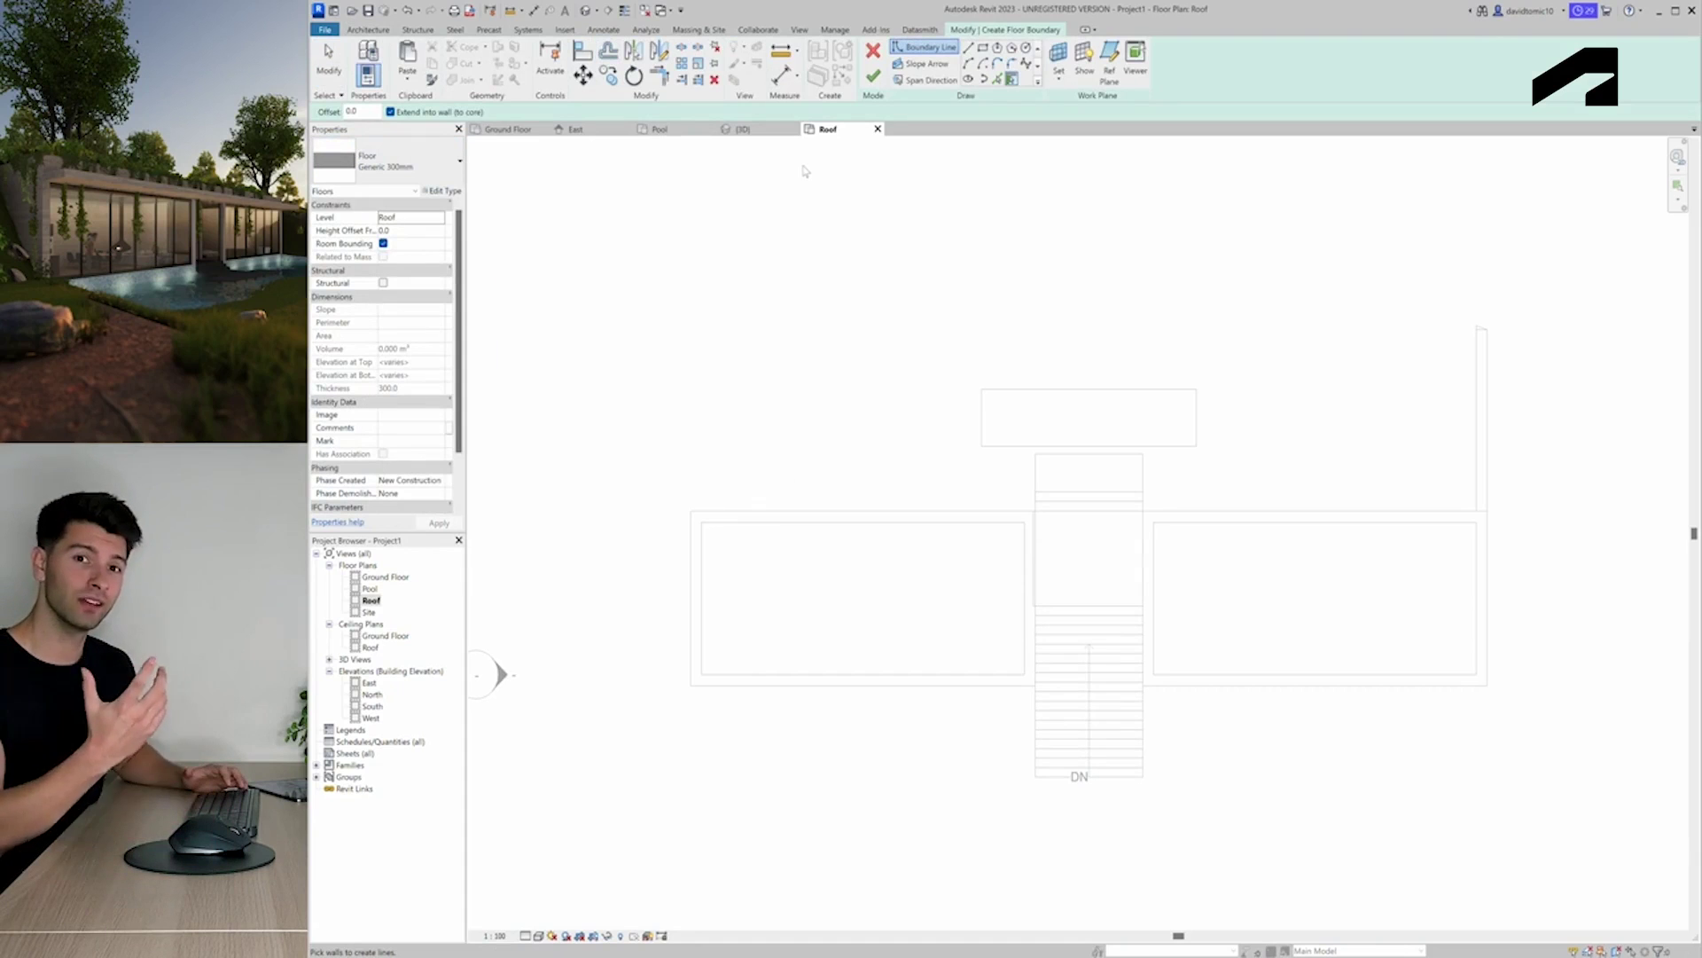
Draw a rectangular floor boundary around both house volumes and move its pool-side edge outward to form an overhang
{"action": "left_click", "coordinate": [983, 47]}
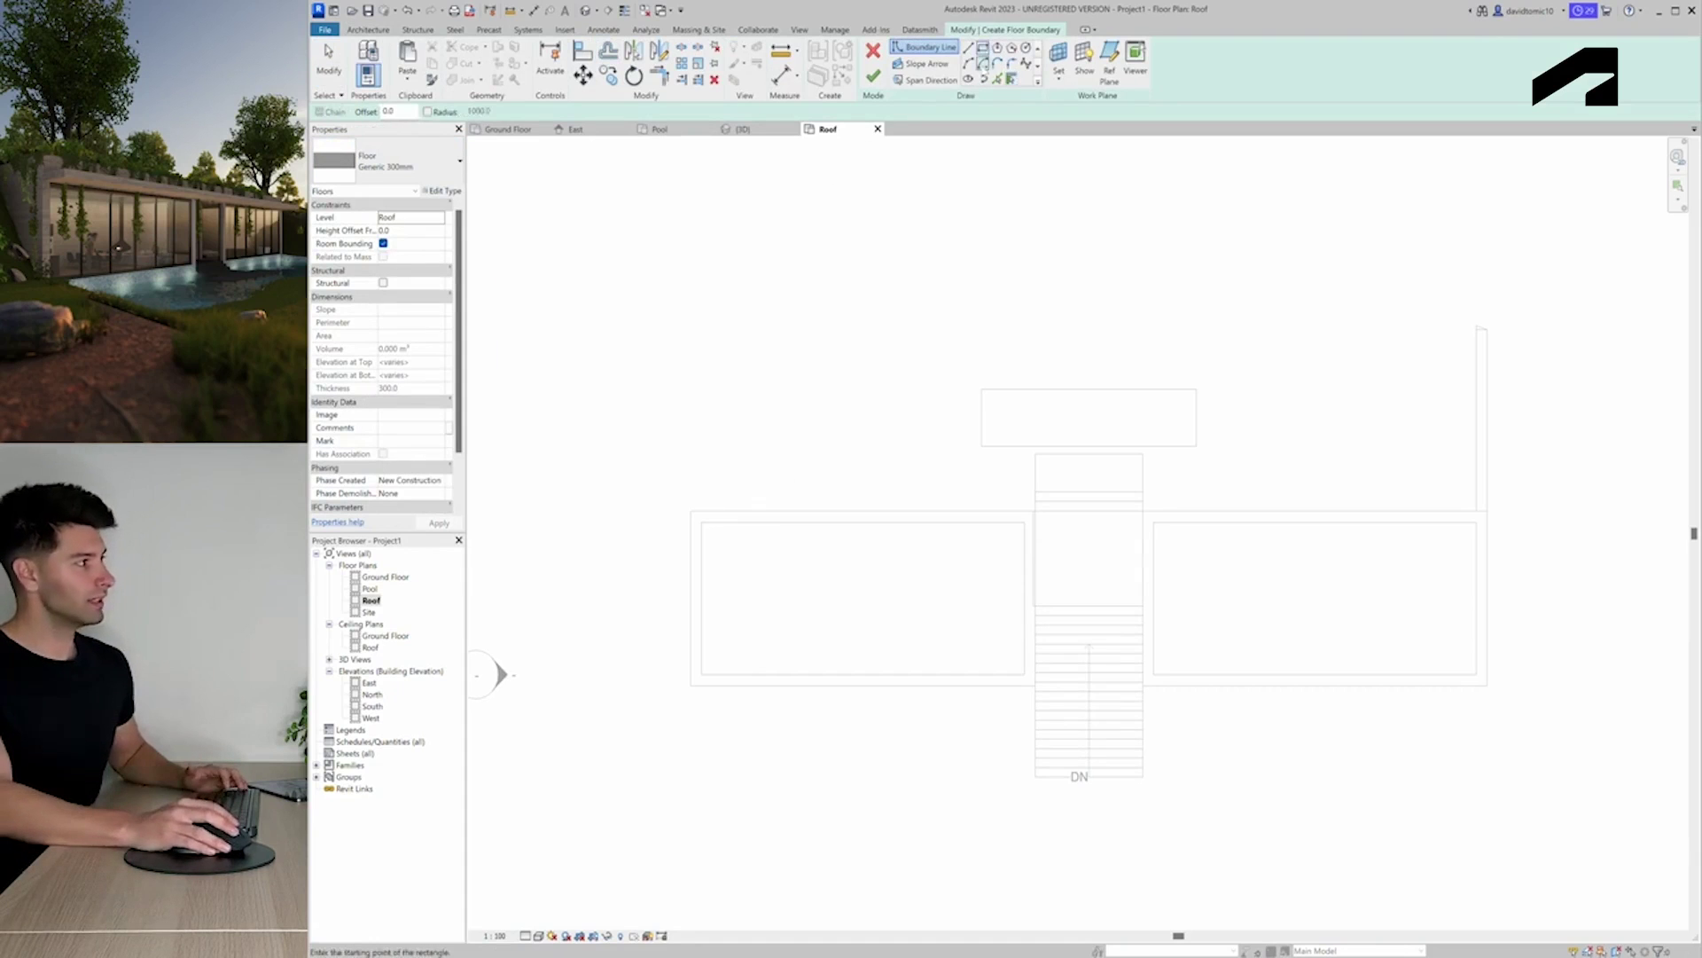
{"action": "left_click", "coordinate": [691, 685]}
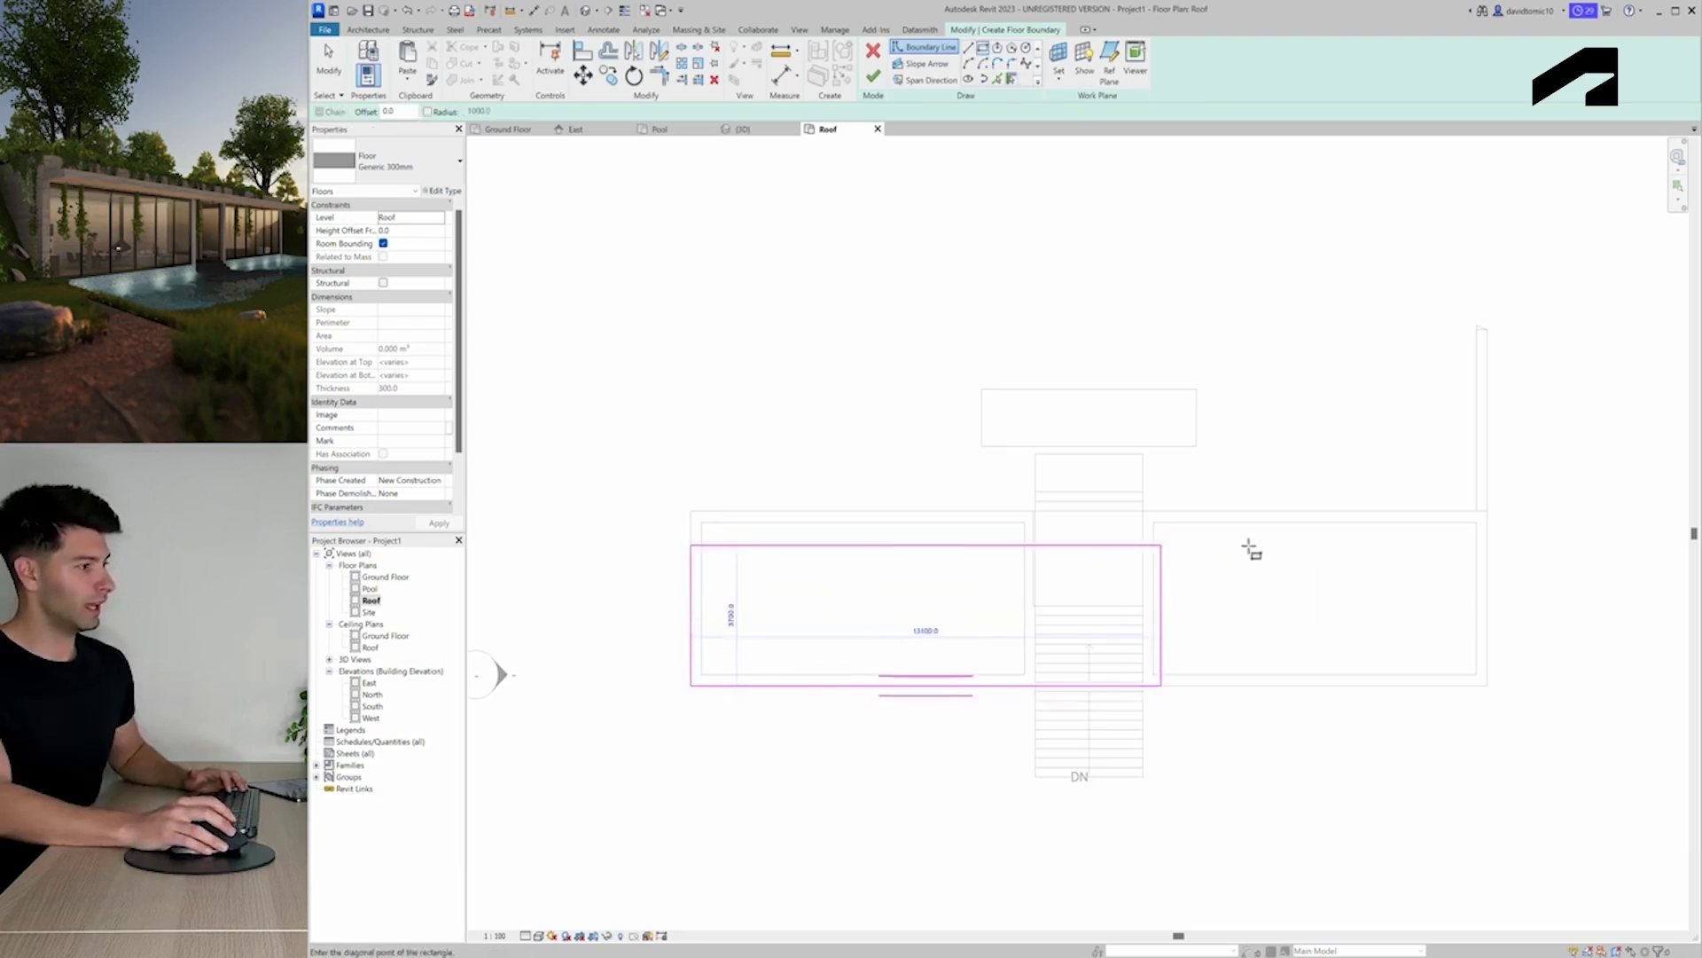
{"action": "left_click", "coordinate": [1487, 511]}
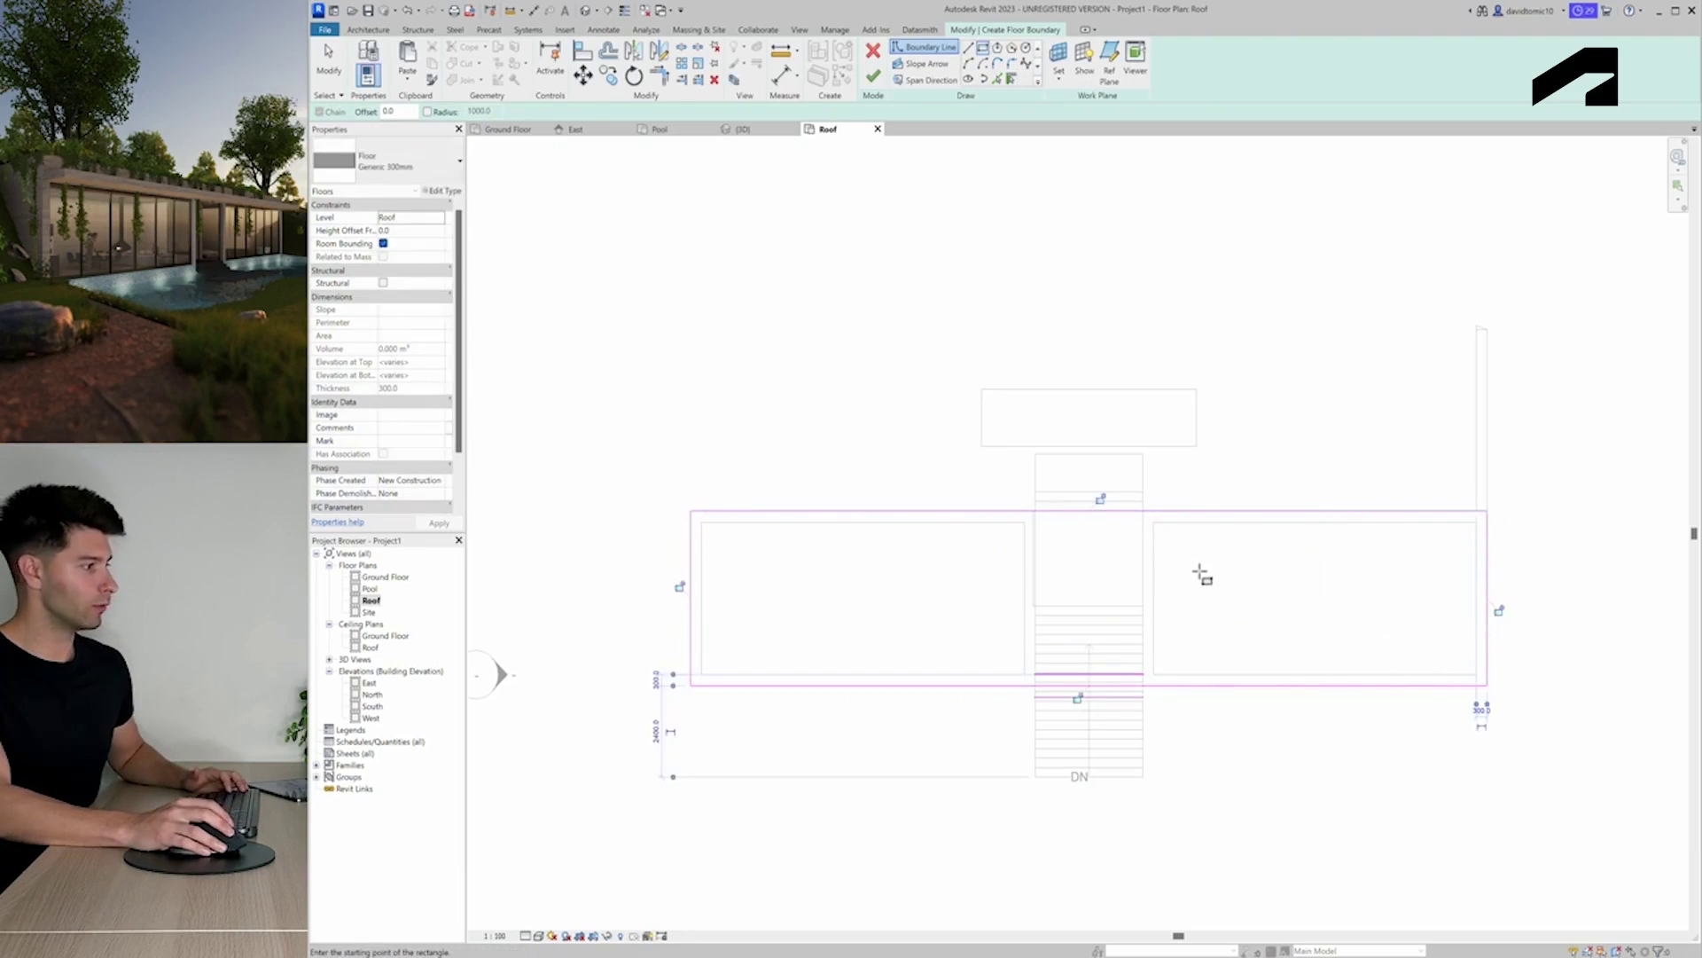
{"action": "left_click", "coordinate": [1509, 597]}
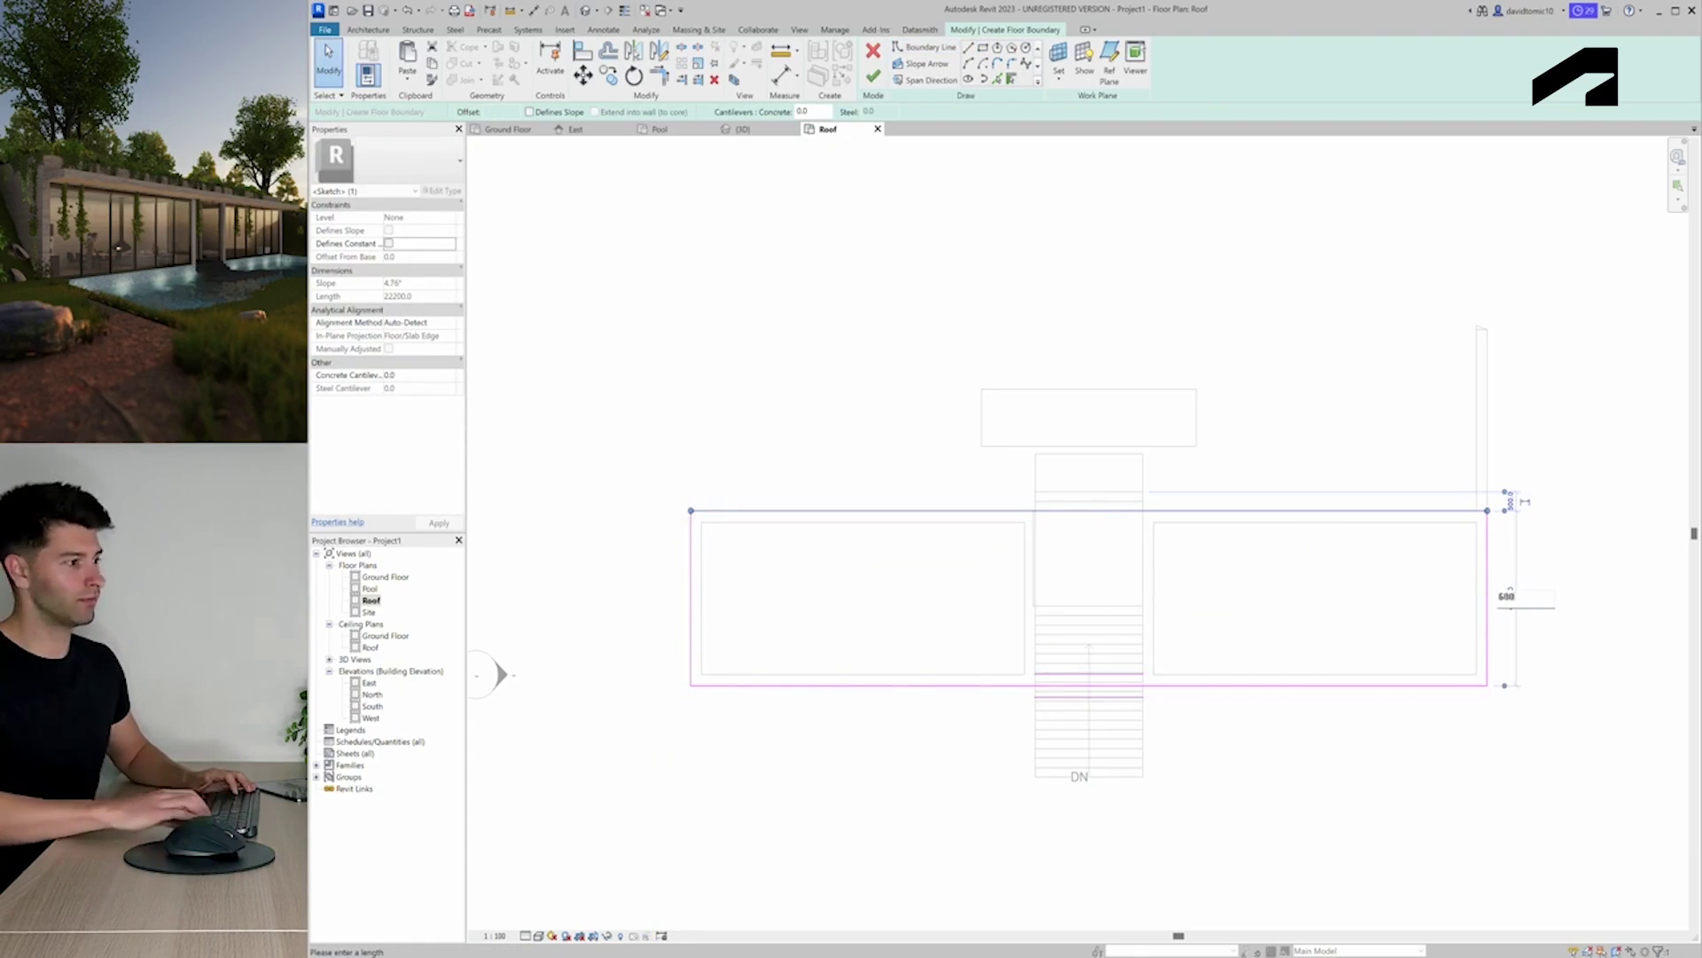
{"action": "key", "text": "Return"}
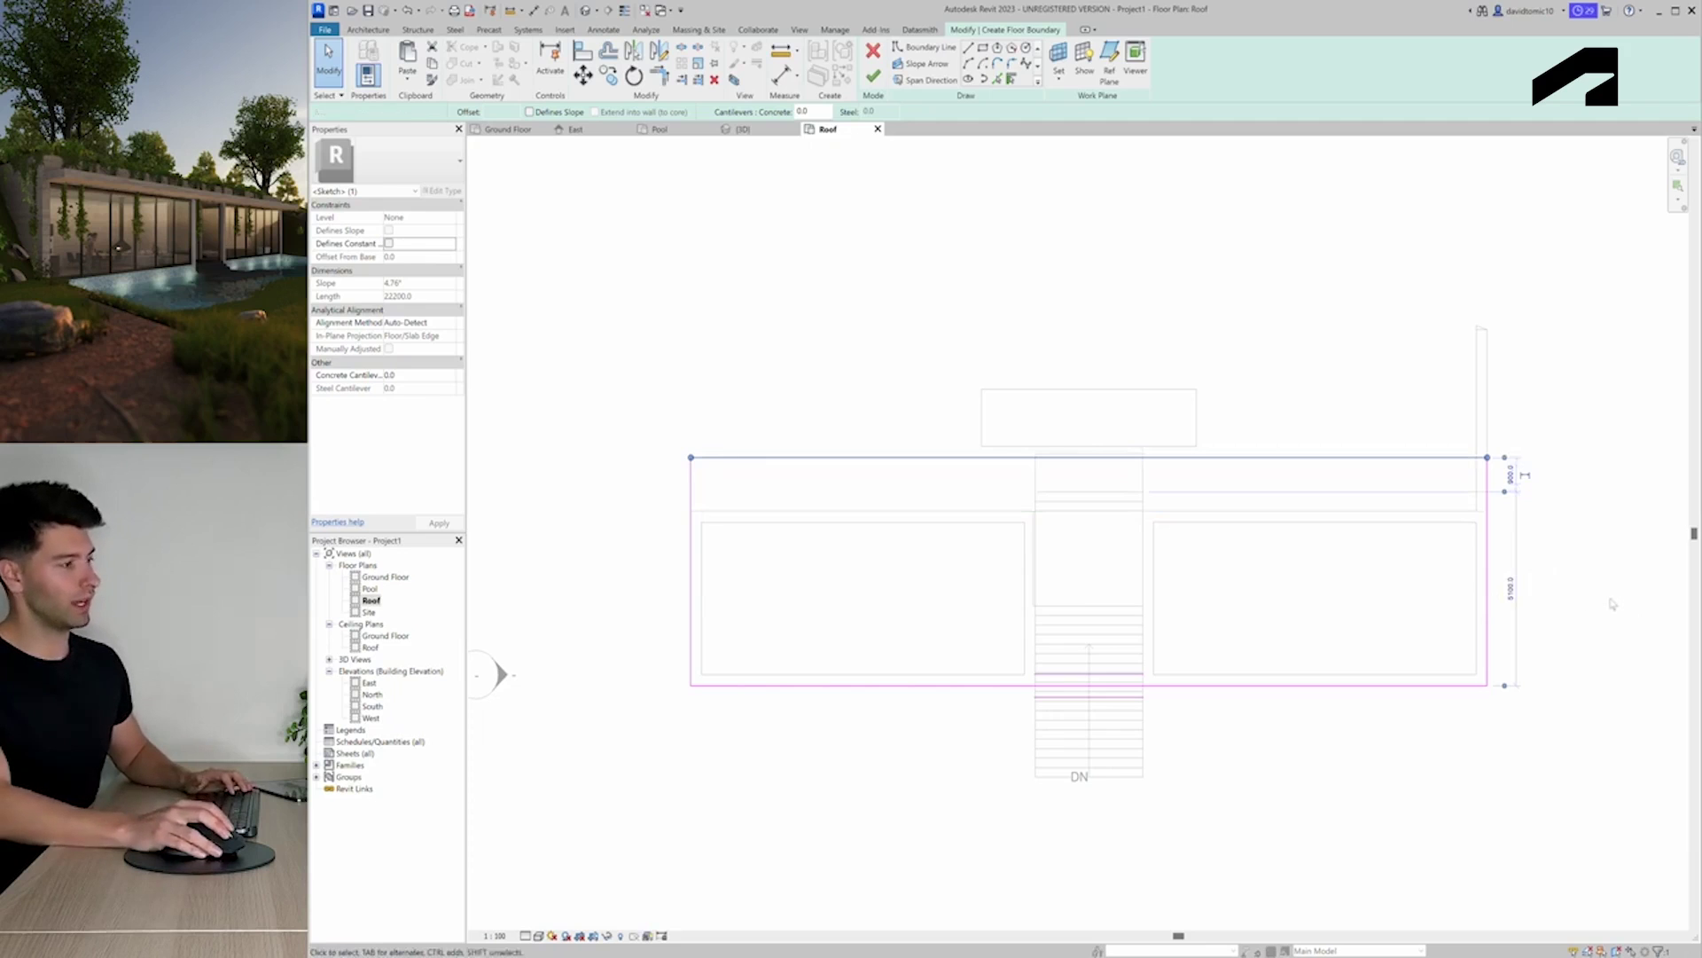
{"action": "left_click", "coordinate": [1612, 603]}
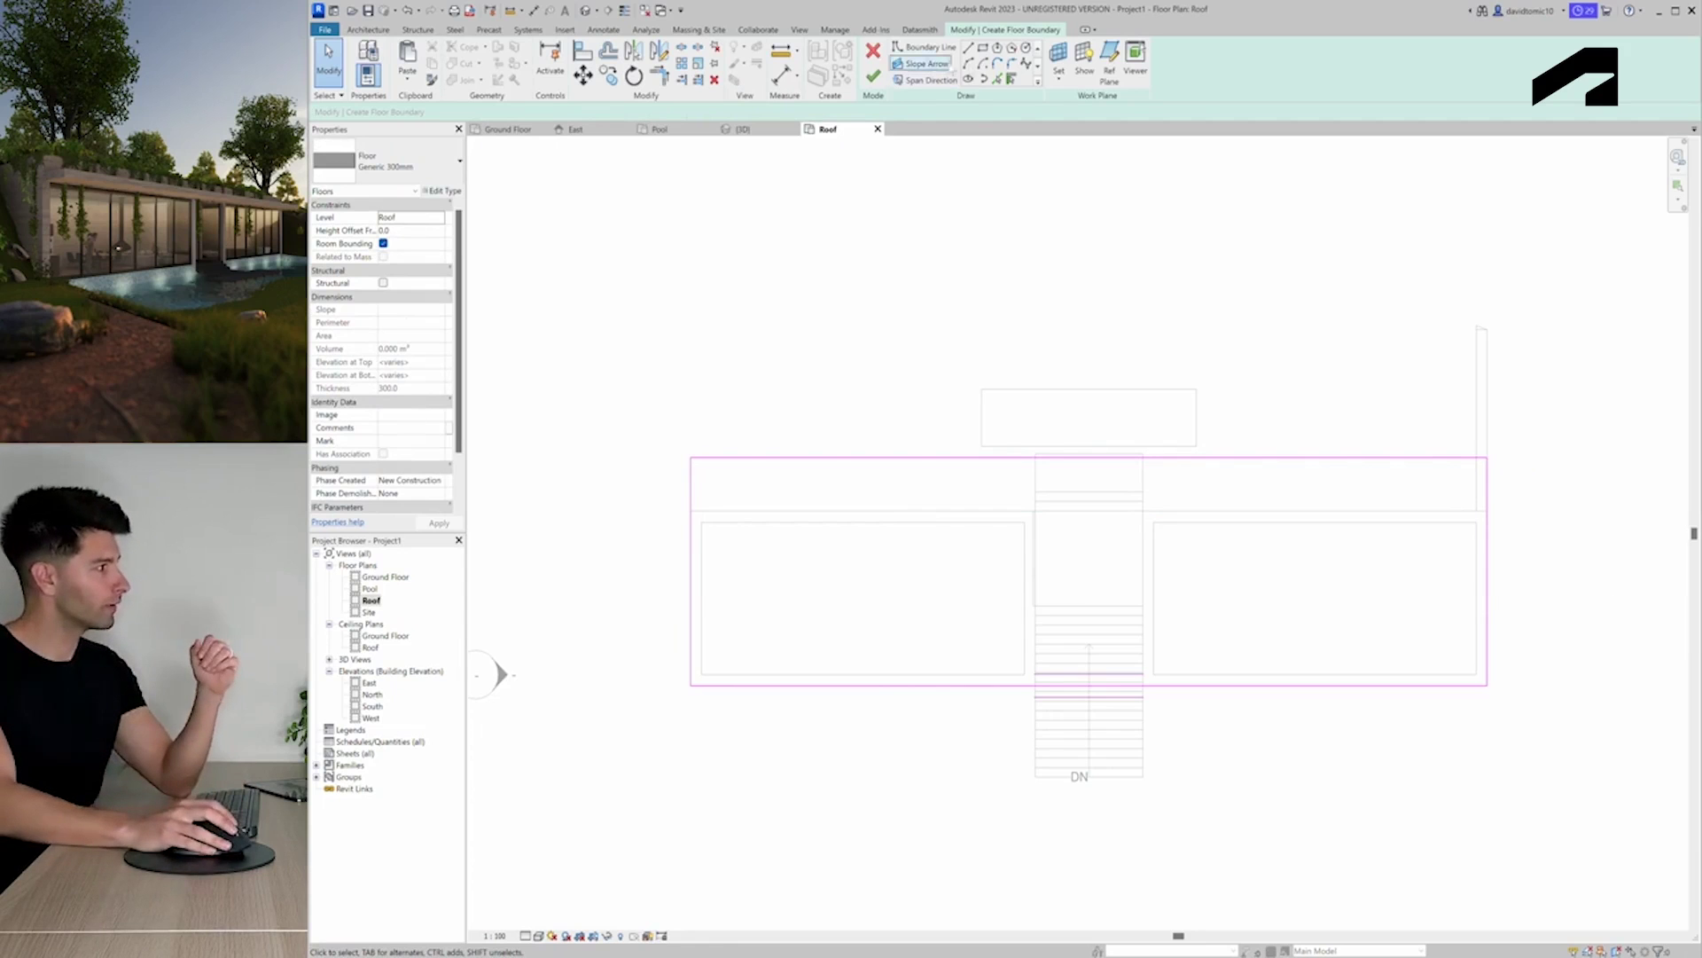
Draw a long rectangular slot about 20900 by 400 mm in the roof boundary, along the house's pool-side wall line
{"action": "left_click", "coordinate": [969, 47]}
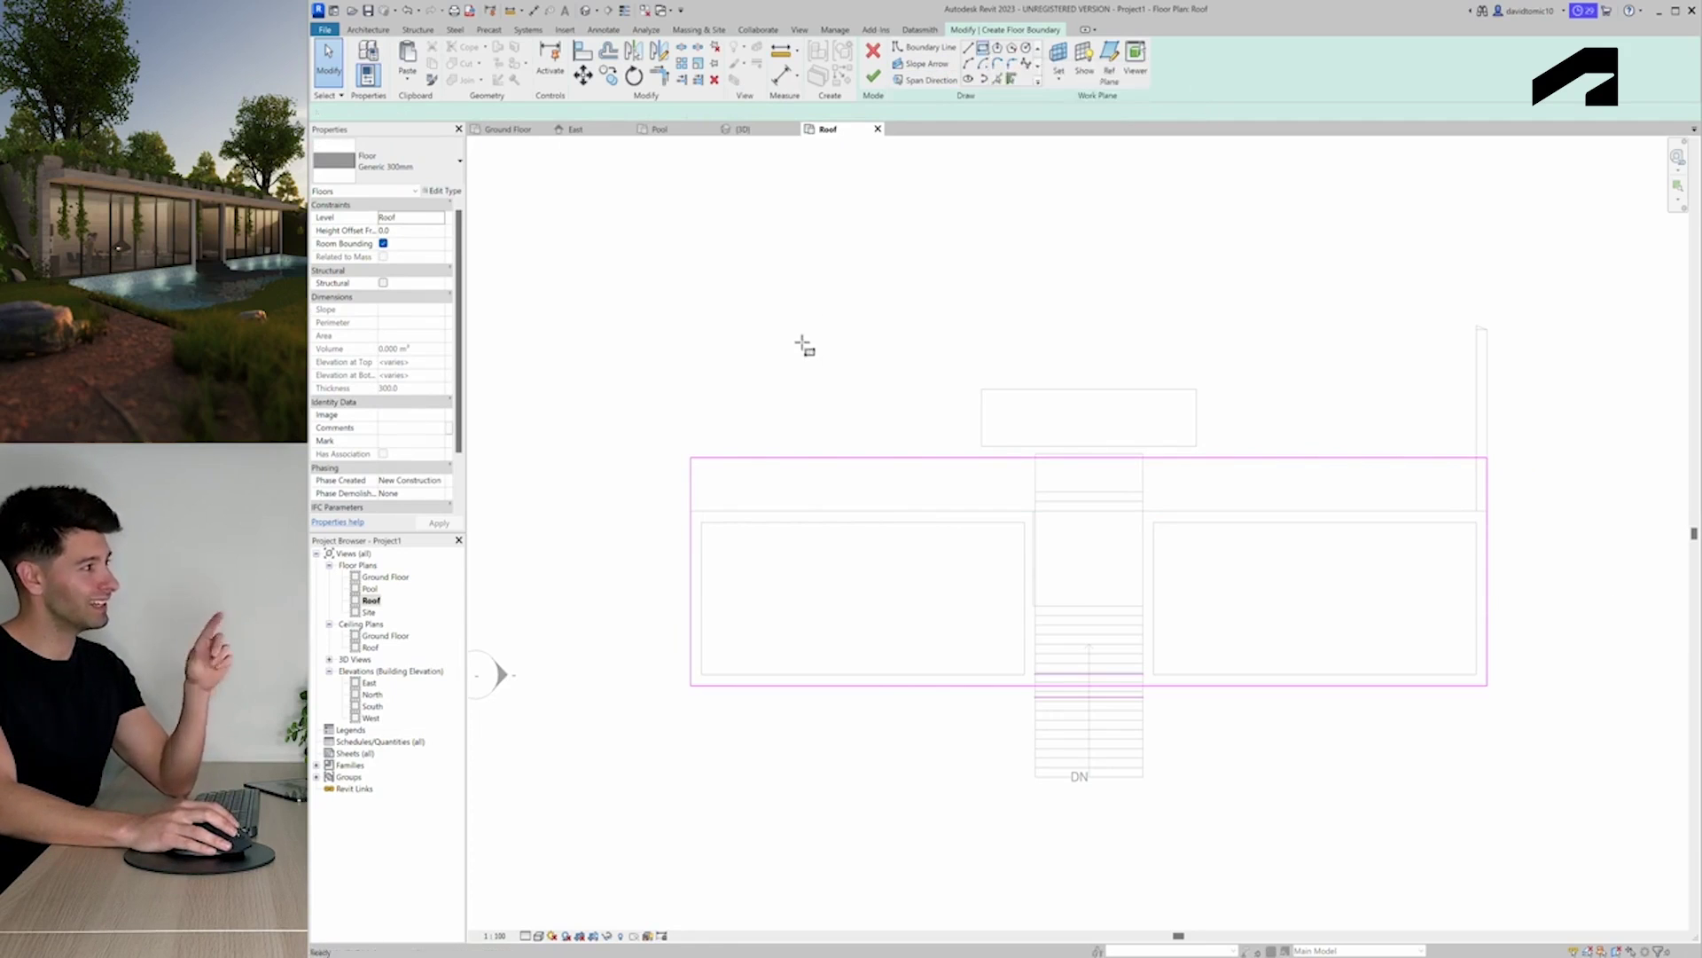
{"action": "left_click", "coordinate": [711, 512]}
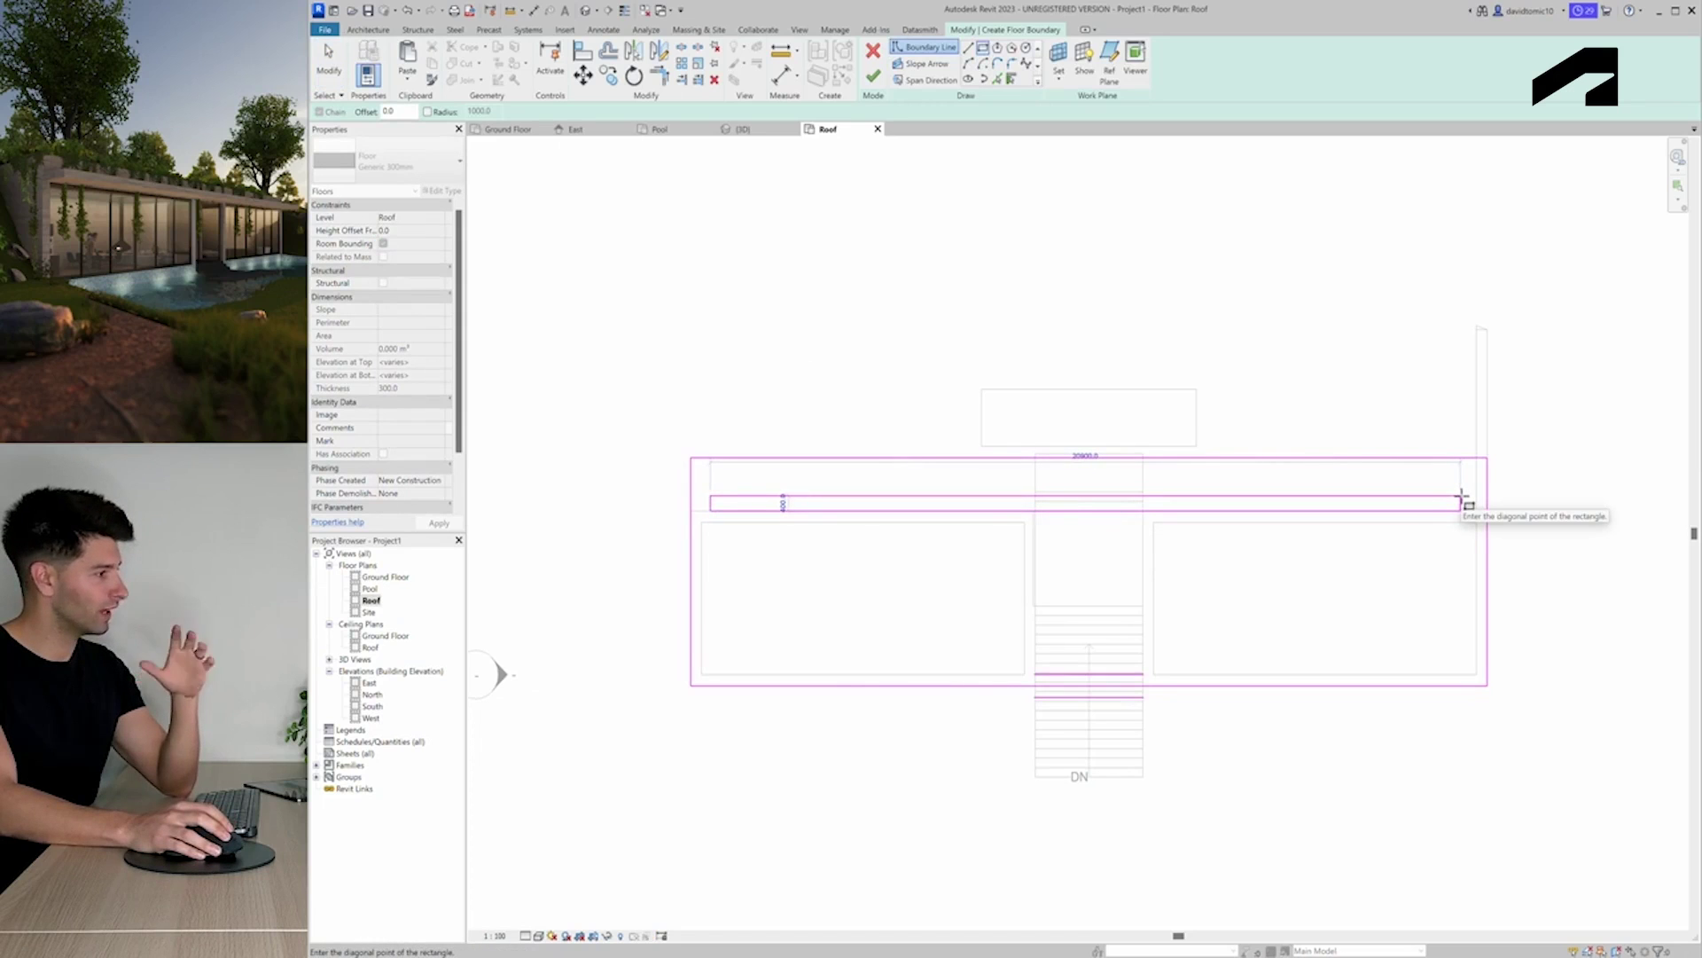
{"action": "left_click", "coordinate": [1462, 496]}
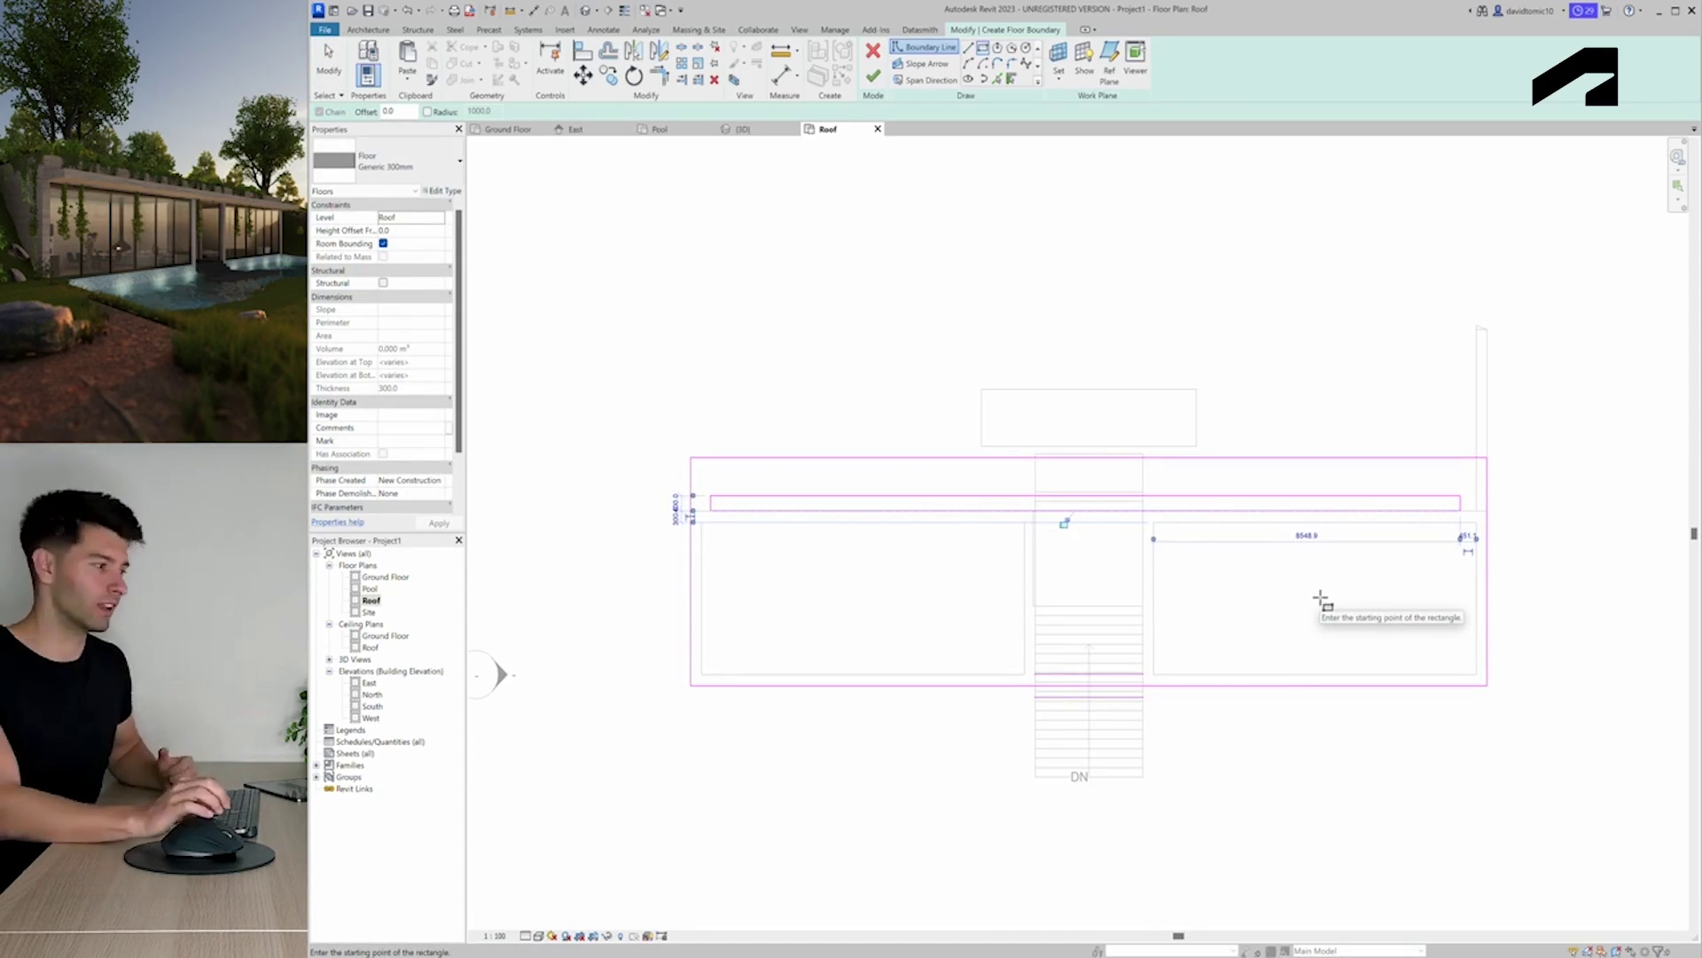
Cut a rectangular notch for the stair between the two volumes into the back edge of the roof boundary
{"action": "scroll", "coordinate": [1038, 656], "scroll_direction": "up", "scroll_amount": 1}
{"action": "key", "text": "l"}
{"action": "key", "text": "i"}
{"action": "left_click", "coordinate": [1034, 684]}
{"action": "left_click", "coordinate": [1034, 601]}
{"action": "left_click", "coordinate": [1147, 601]}
{"action": "left_click", "coordinate": [1148, 685]}
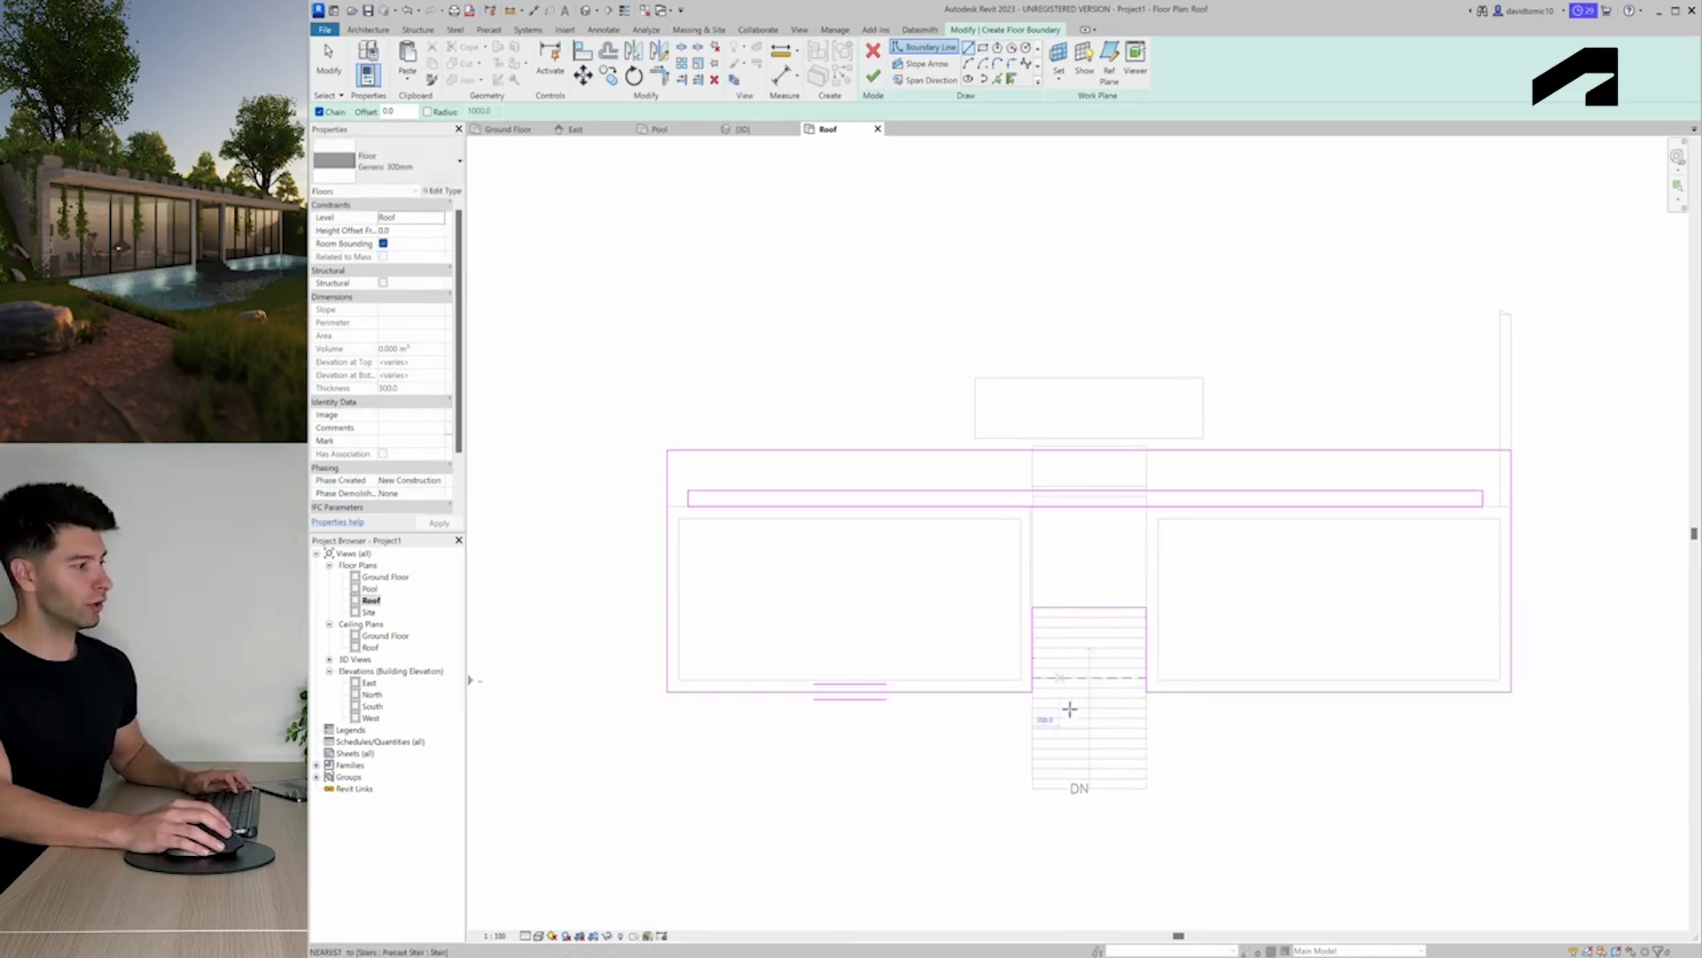
Draw a narrow rectangular opening about 2700 mm long between the long slot and the stair notch
{"action": "key", "text": "r"}
{"action": "key", "text": "c"}
{"action": "scroll", "coordinate": [1114, 497], "scroll_direction": "up", "scroll_amount": 3}
{"action": "left_click", "coordinate": [957, 495]}
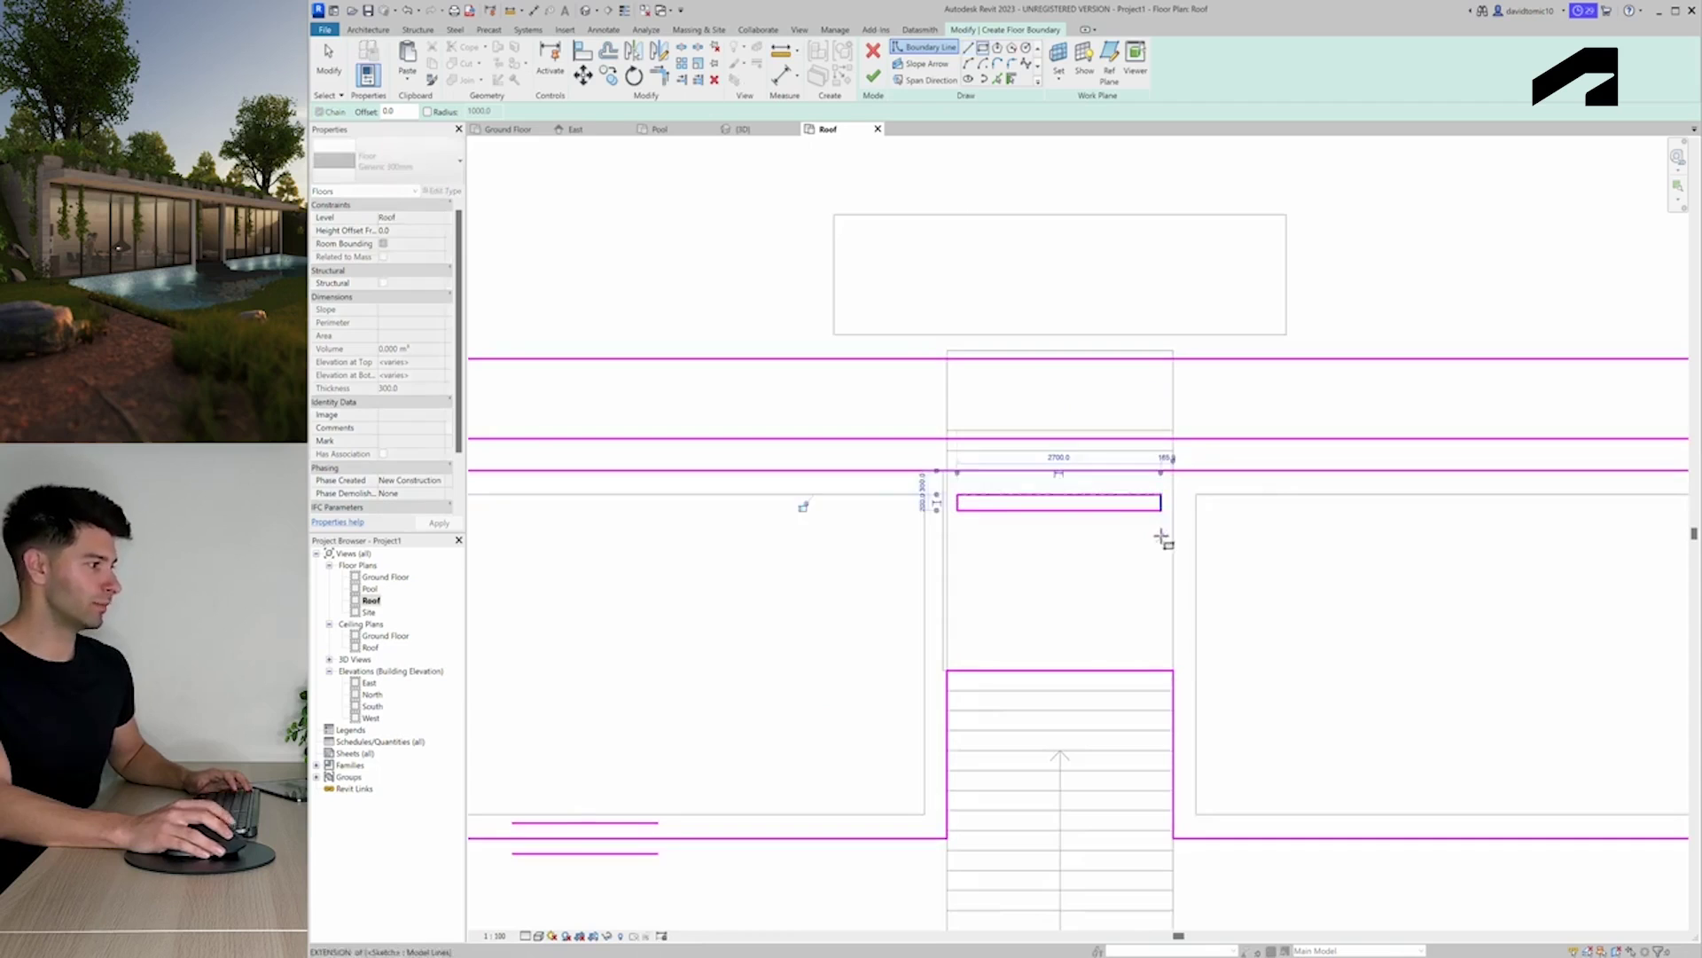
{"action": "left_click", "coordinate": [1161, 511]}
{"action": "key", "text": "Escape"}
{"action": "key", "text": "Escape"}
Copy the narrow opening toward the stair notch to make a row of four evenly spaced slots
{"action": "mouse_move", "coordinate": [942, 488]}
{"action": "left_mouse_down"}
{"action": "mouse_move", "coordinate": [1228, 543]}
{"action": "mouse_move", "coordinate": [1189, 554]}
{"action": "left_mouse_up"}
{"action": "key", "text": "c"}
{"action": "key", "text": "o"}
{"action": "left_click", "coordinate": [957, 535]}
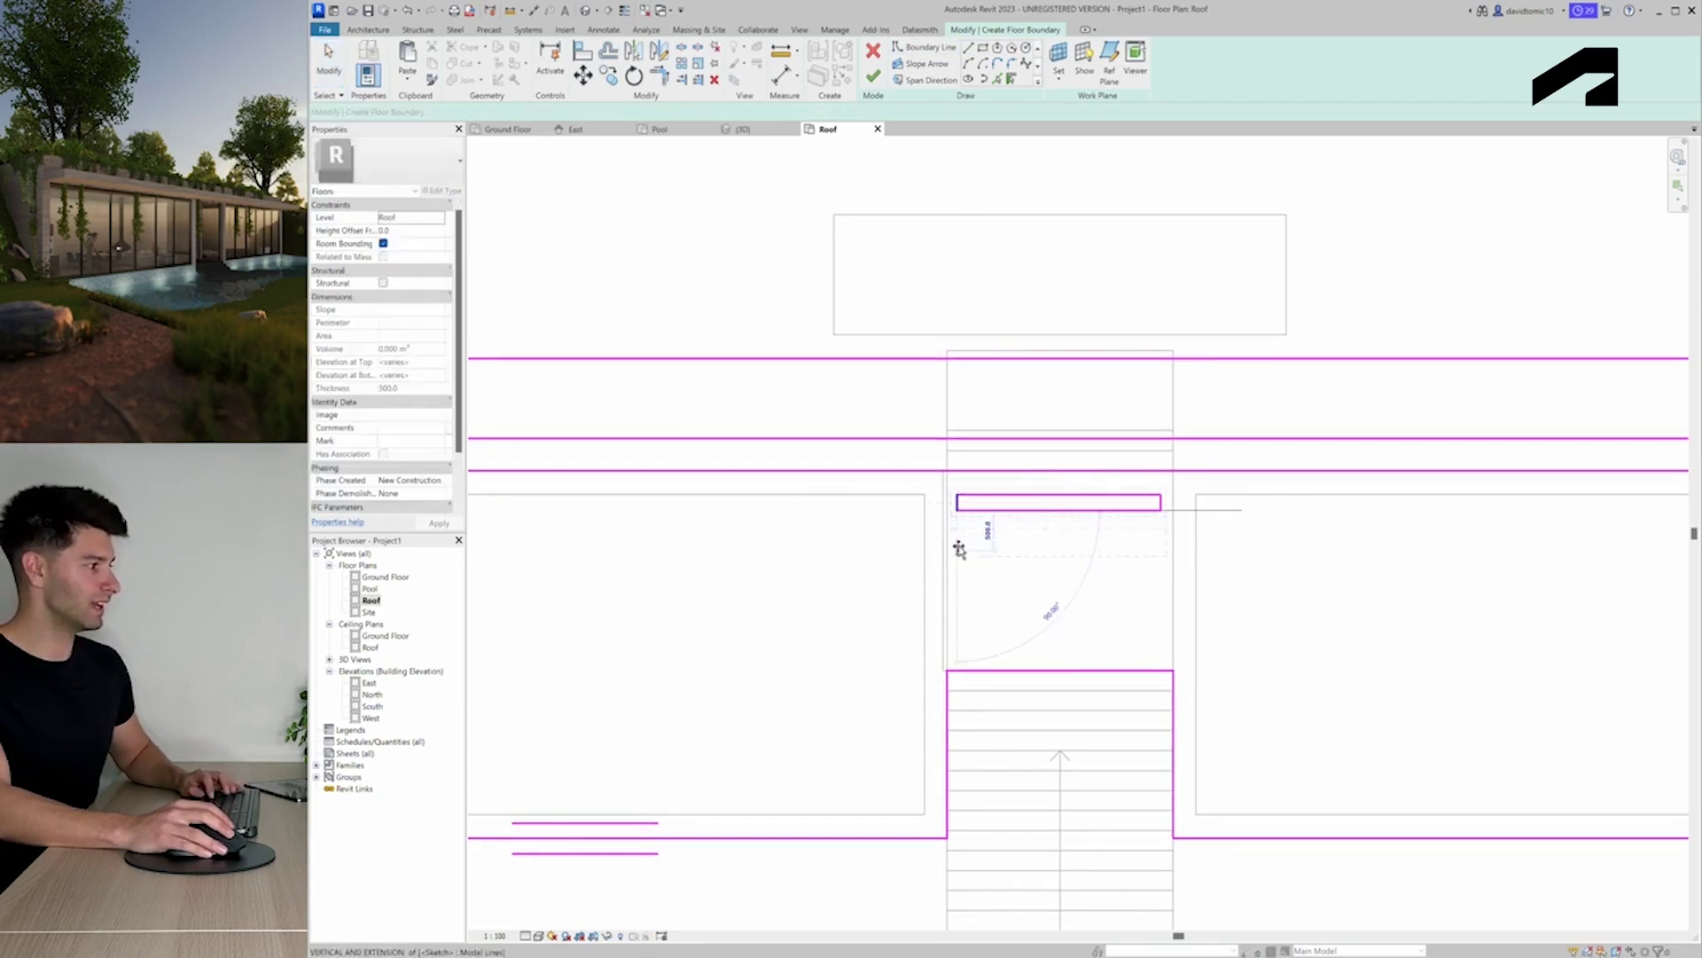
{"action": "left_click", "coordinate": [958, 567]}
{"action": "left_click_drag", "start_coordinate": [937, 492], "coordinate": [1180, 563]}
{"action": "scroll", "coordinate": [1179, 599], "scroll_direction": "down", "scroll_amount": 2}
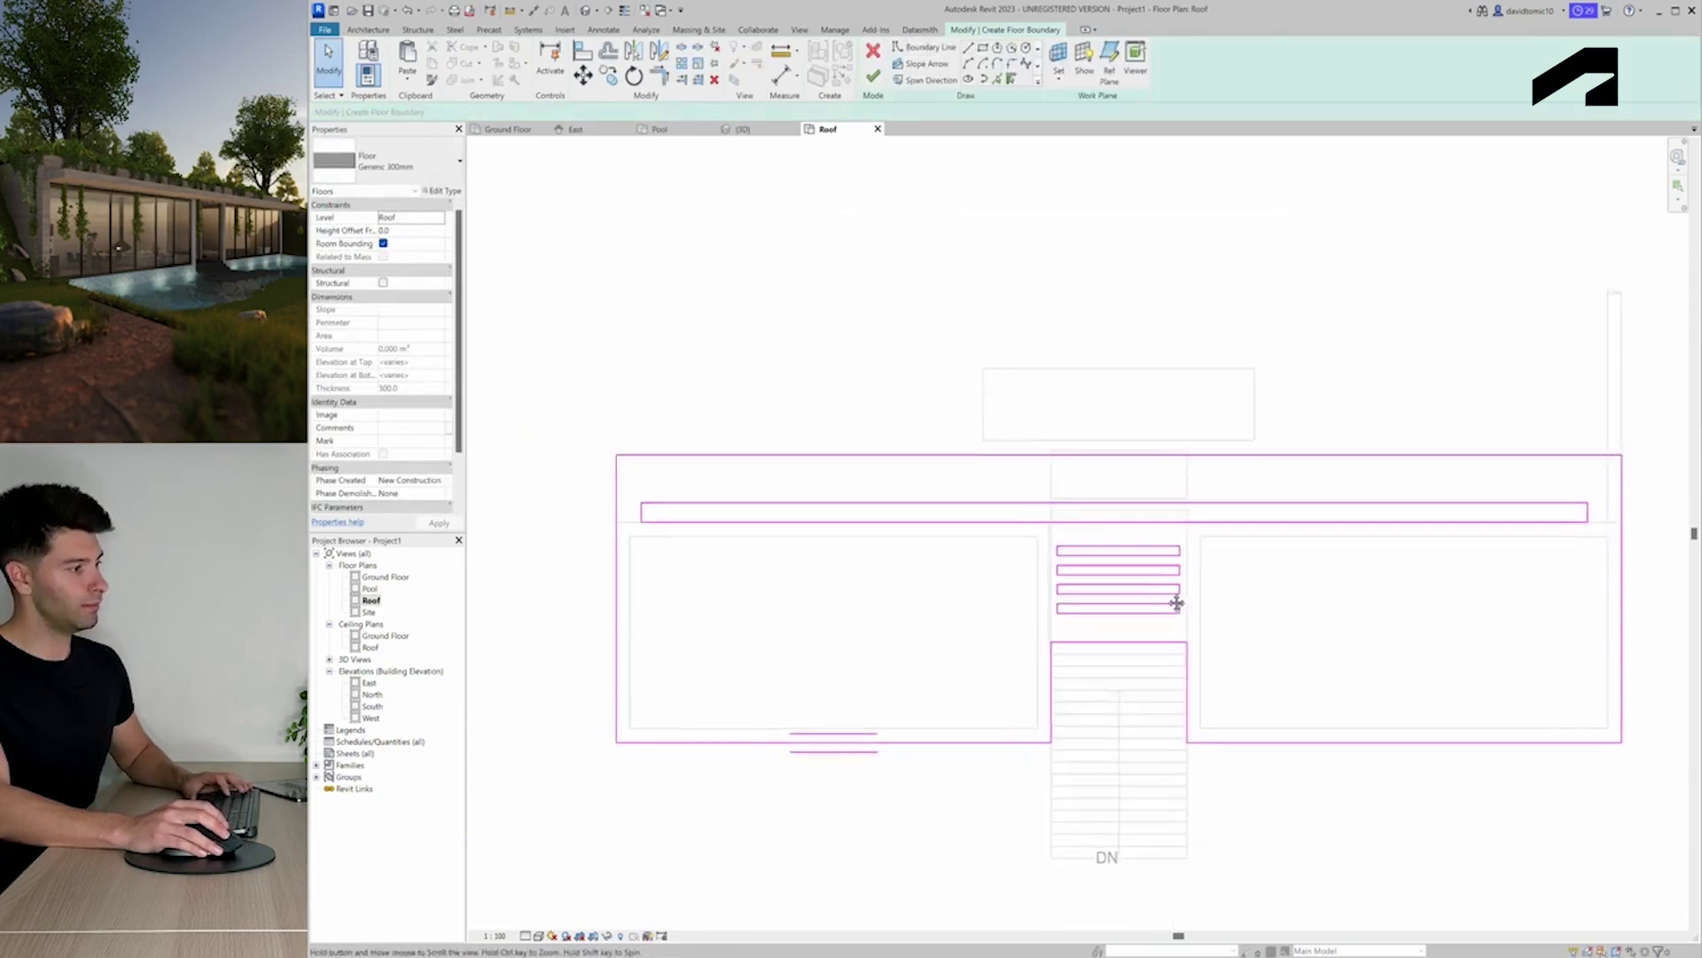
{"action": "middle_click_drag", "start_coordinate": [1178, 601], "coordinate": [1110, 567]}
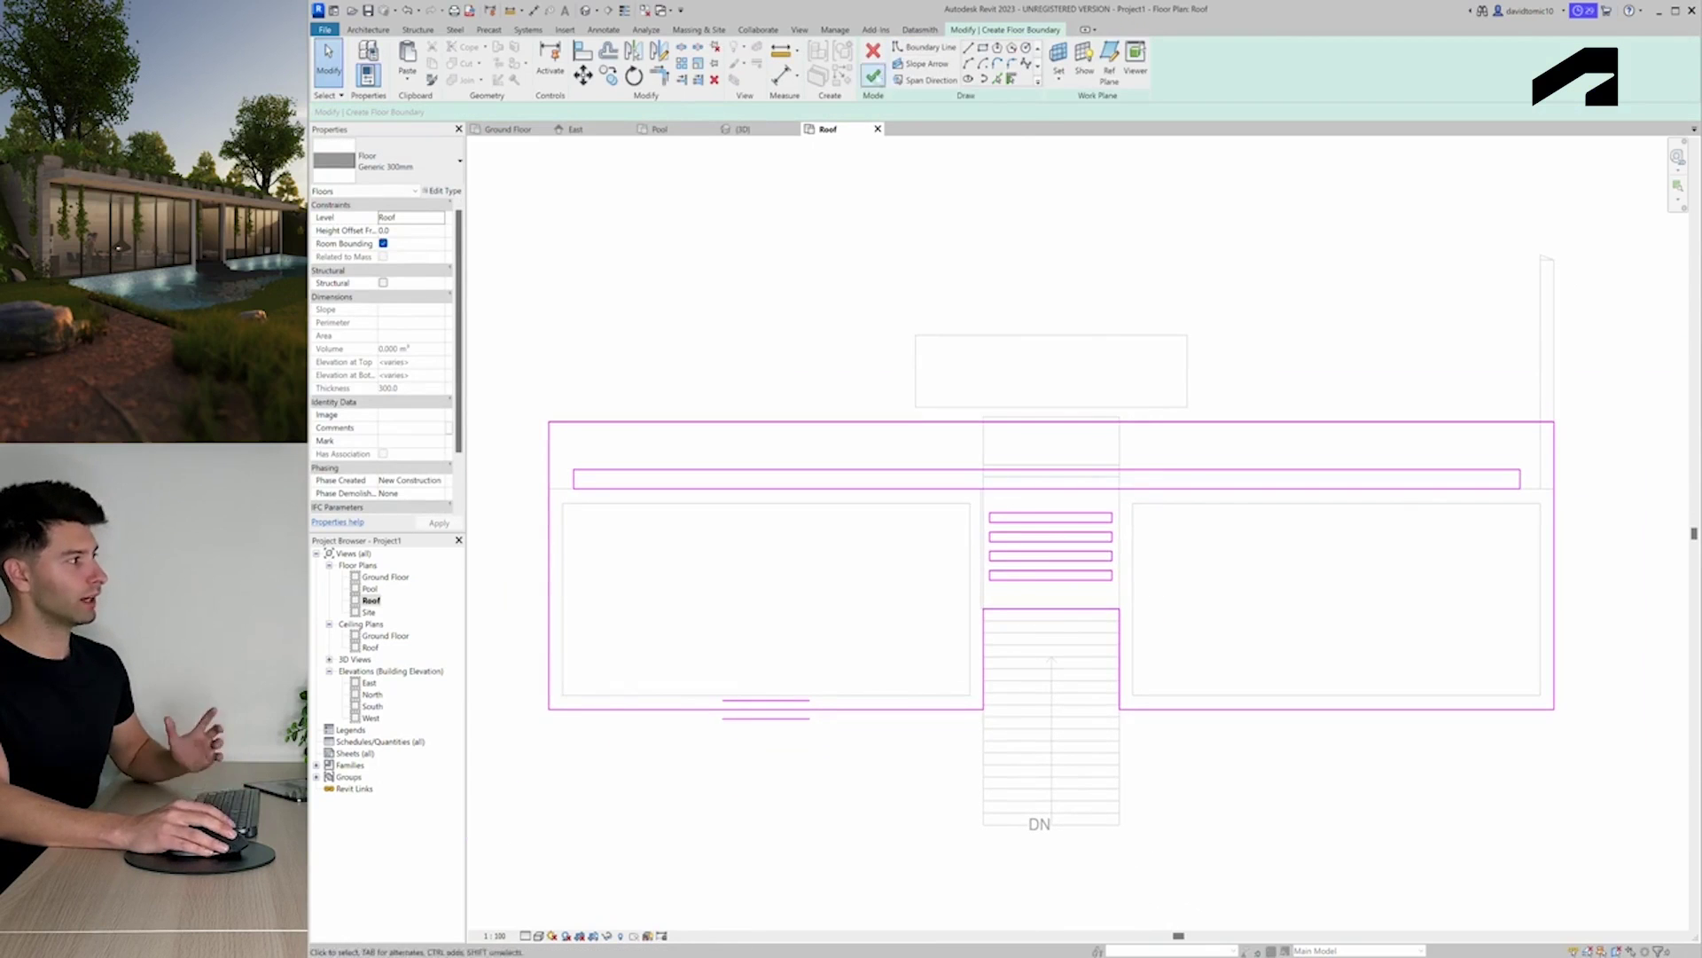
Finish the roof floor, decline saving in the project reminder, and check the roof slab in the 3D view
{"action": "left_click", "coordinate": [873, 77]}
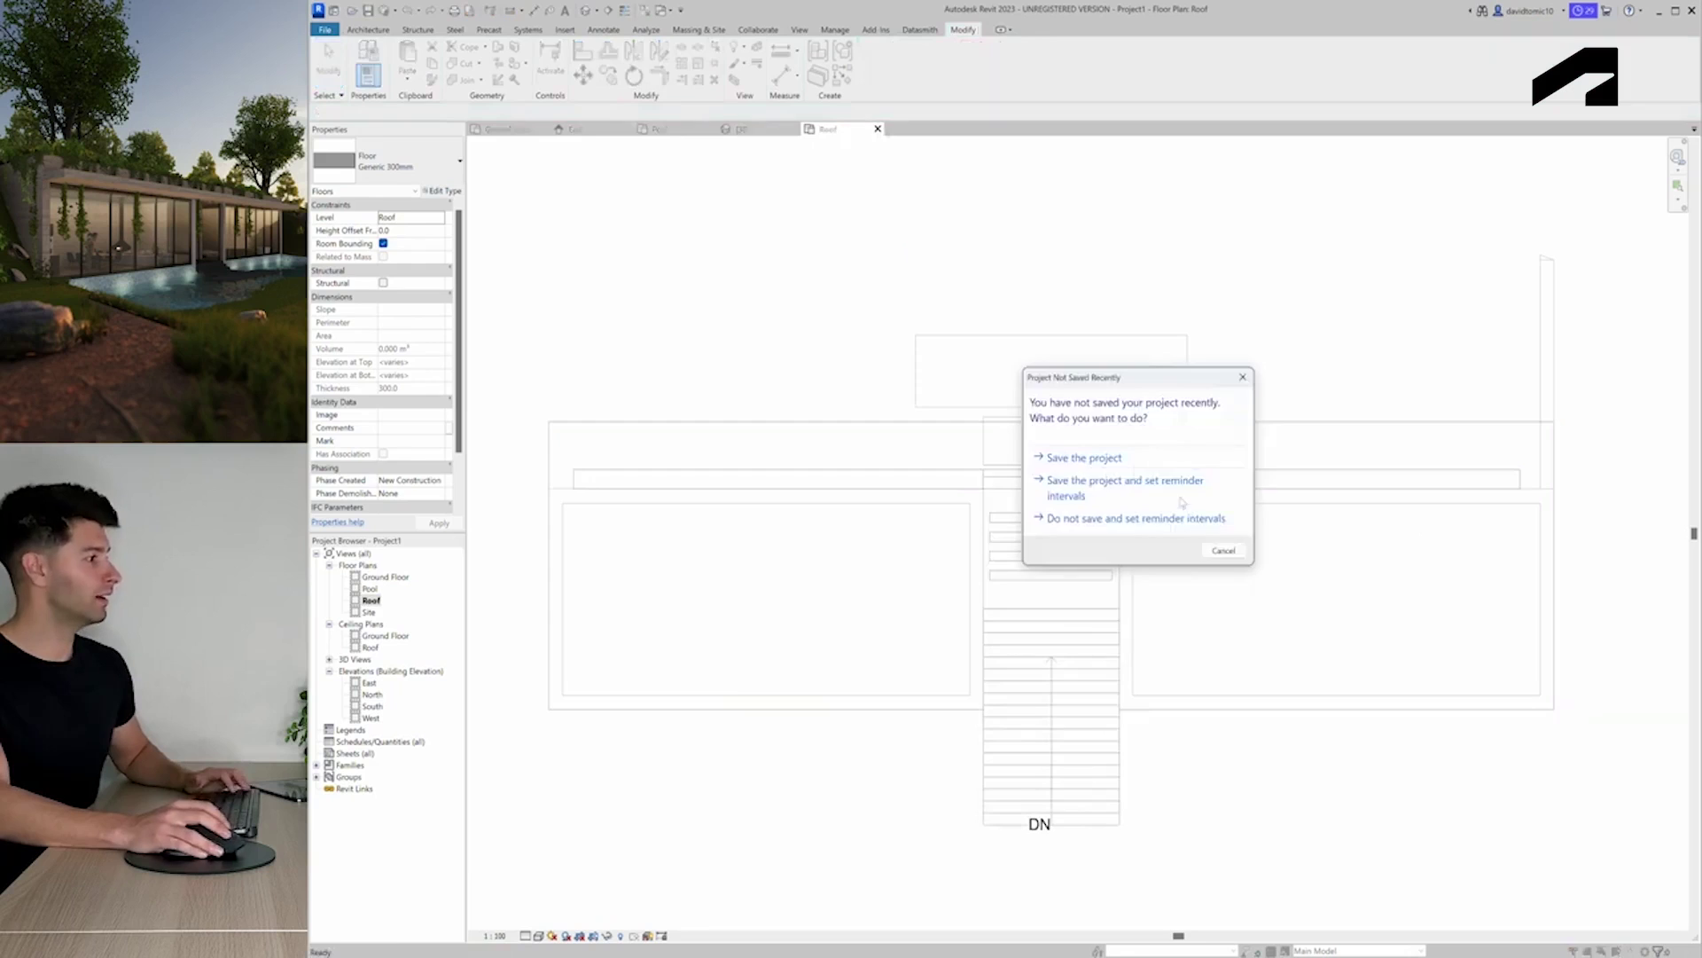
{"action": "left_click", "coordinate": [1135, 518]}
{"action": "left_click", "coordinate": [743, 128]}
{"action": "mouse_move", "coordinate": [824, 465]}
{"action": "middle_mouse_down", "text": "shift"}
{"action": "mouse_move", "coordinate": [769, 466]}
{"action": "mouse_move", "coordinate": [828, 487]}
{"action": "middle_mouse_up", "text": "shift"}
{"action": "left_click", "coordinate": [940, 364]}
{"action": "middle_click_drag", "start_coordinate": [940, 363], "coordinate": [795, 532], "text": "shift"}
{"action": "key", "text": "Escape"}
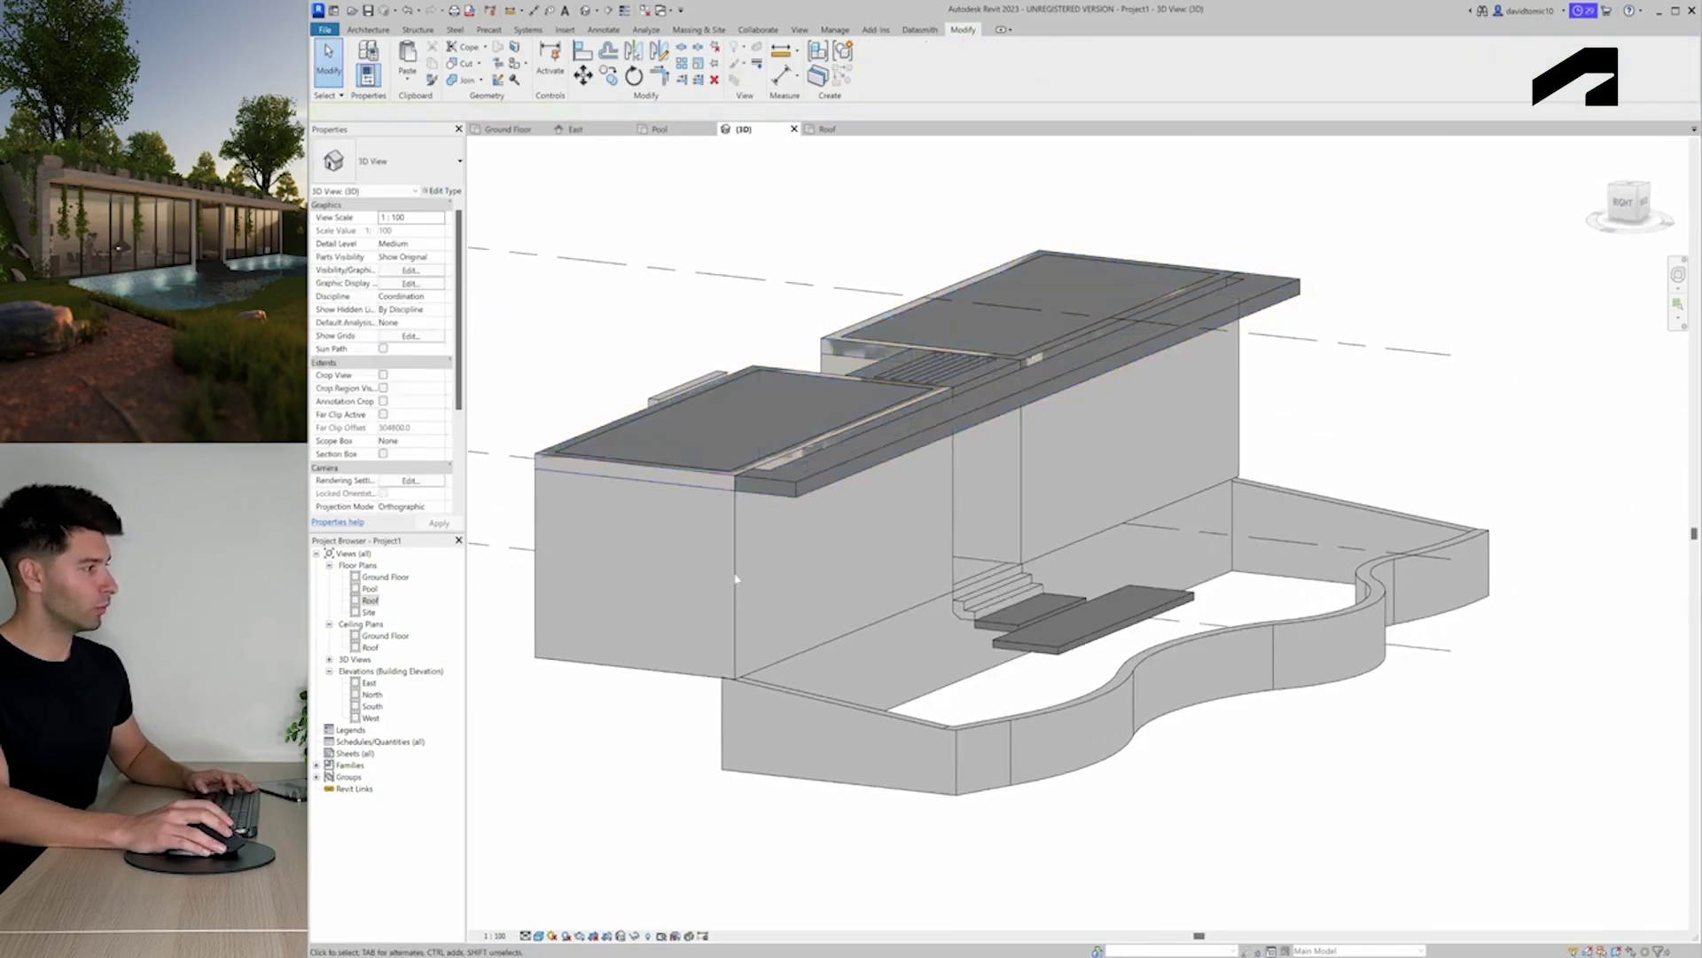
In the East elevation, copy the Roof level down to elevation 3700 at the roof slab's underside and rename it as the ceiling level
{"action": "left_click", "coordinate": [887, 381]}
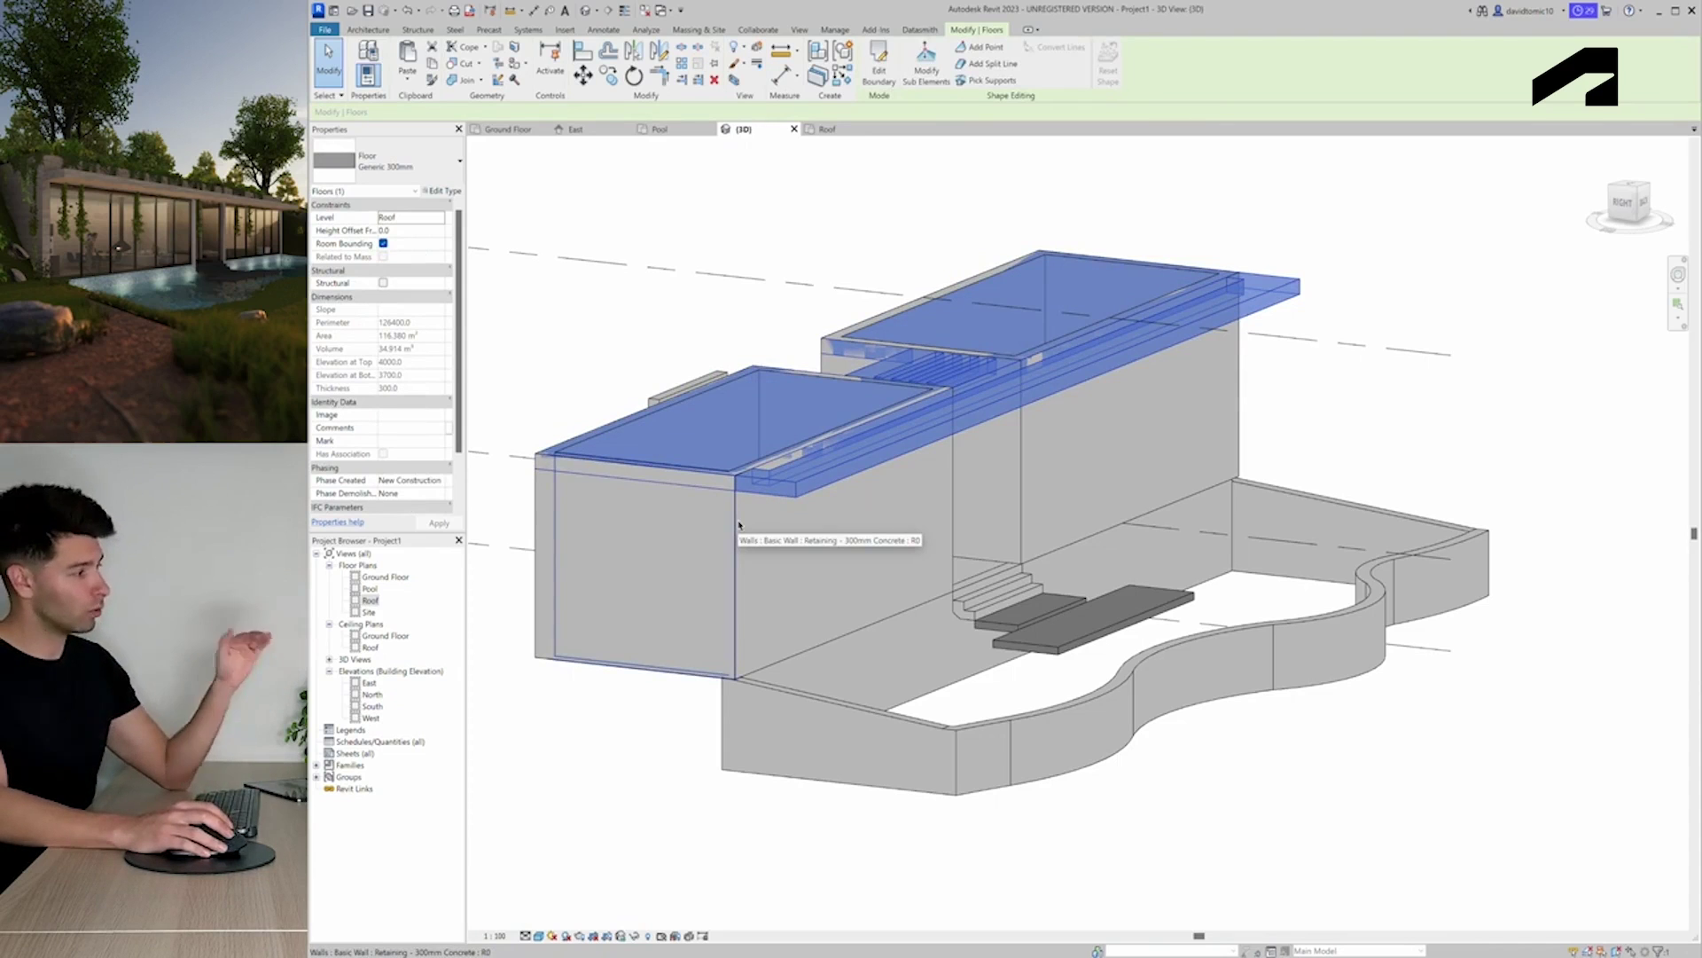
{"action": "left_click", "coordinate": [580, 129]}
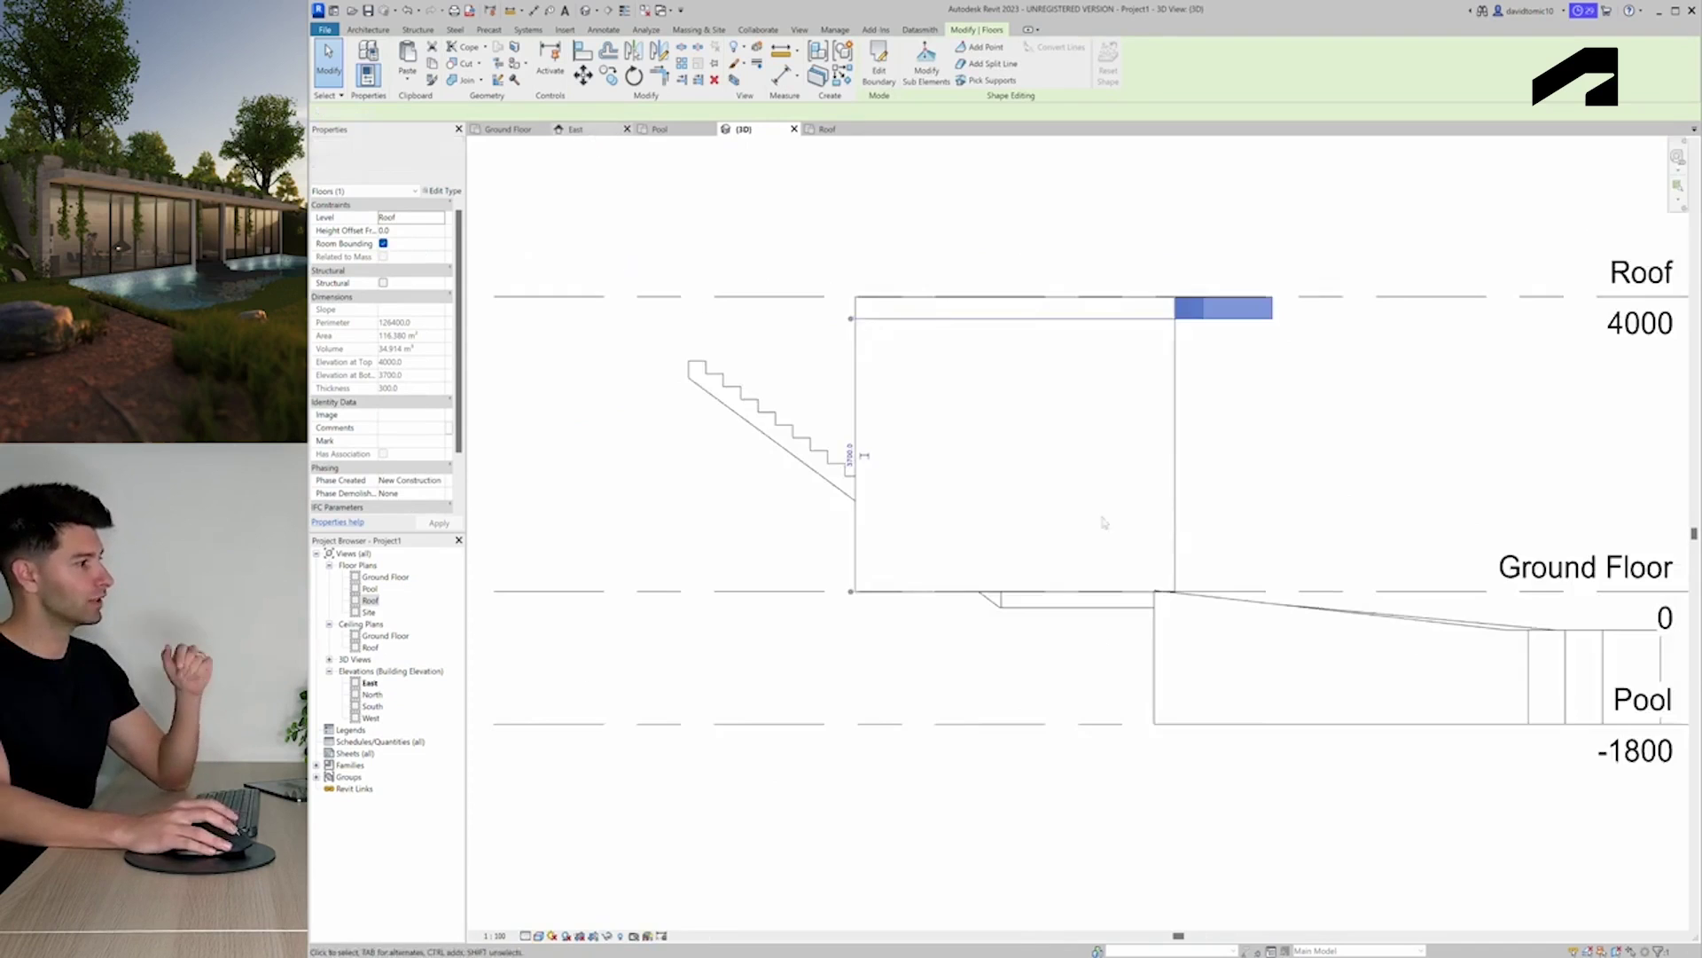
{"action": "key", "text": "ctrl+c"}
{"action": "middle_click_drag", "start_coordinate": [1303, 493], "coordinate": [1127, 482]}
{"action": "left_click", "coordinate": [1461, 330]}
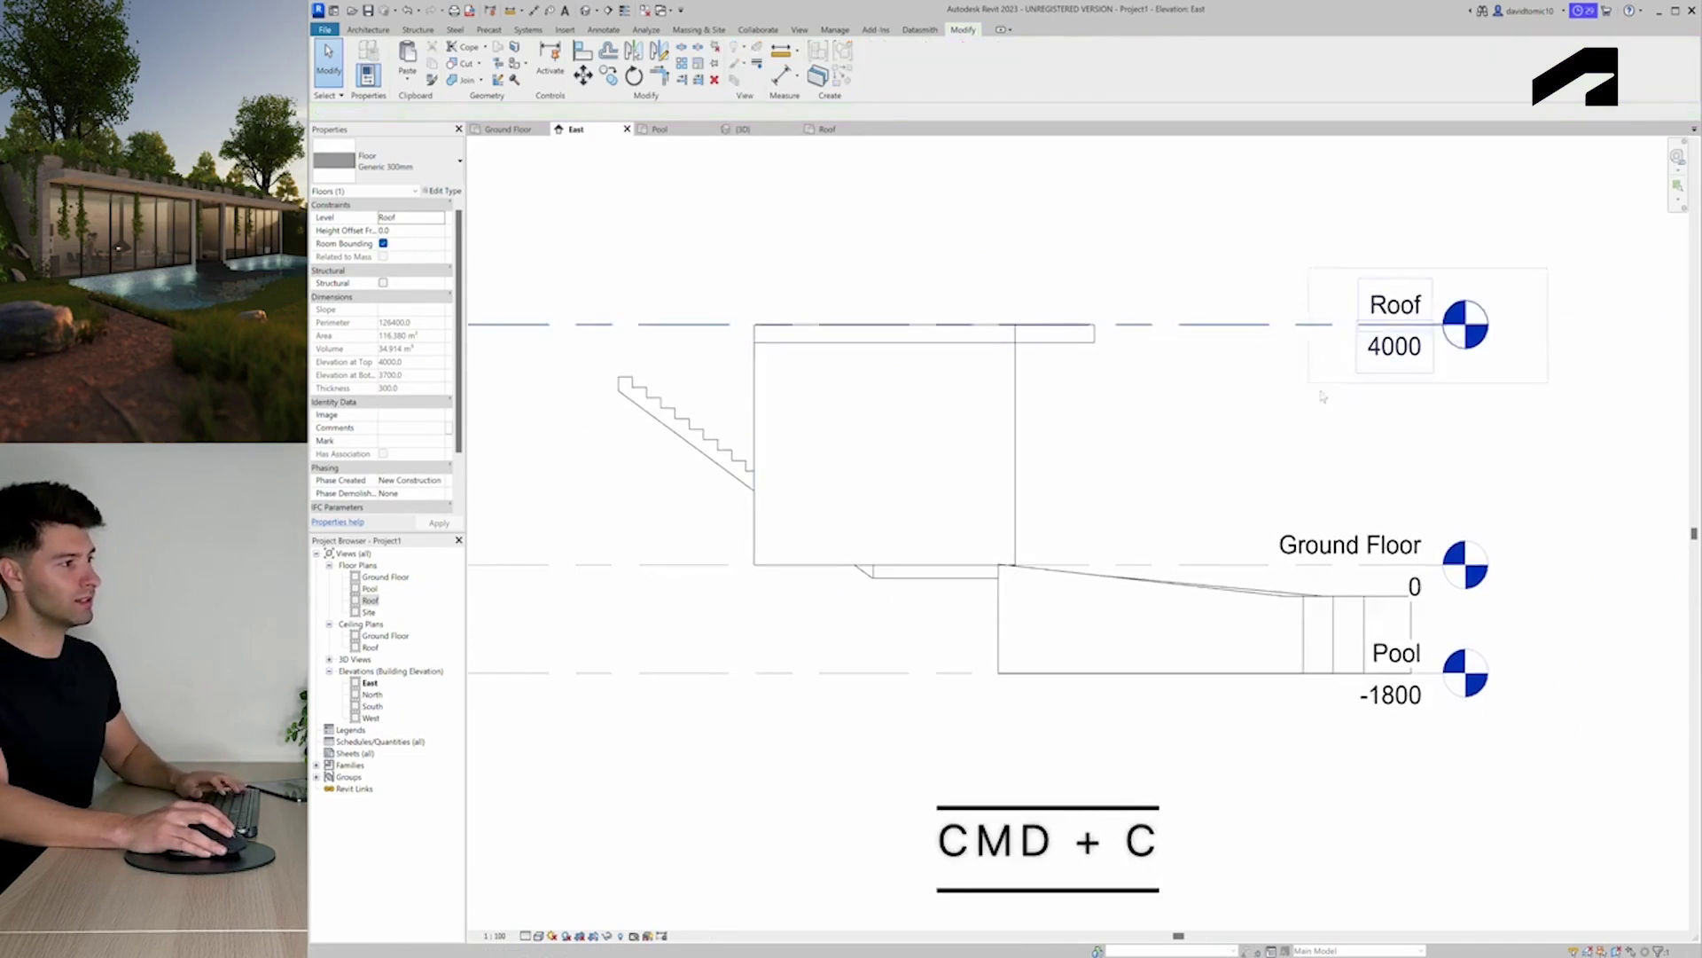
{"action": "key", "text": "ctrl+v"}
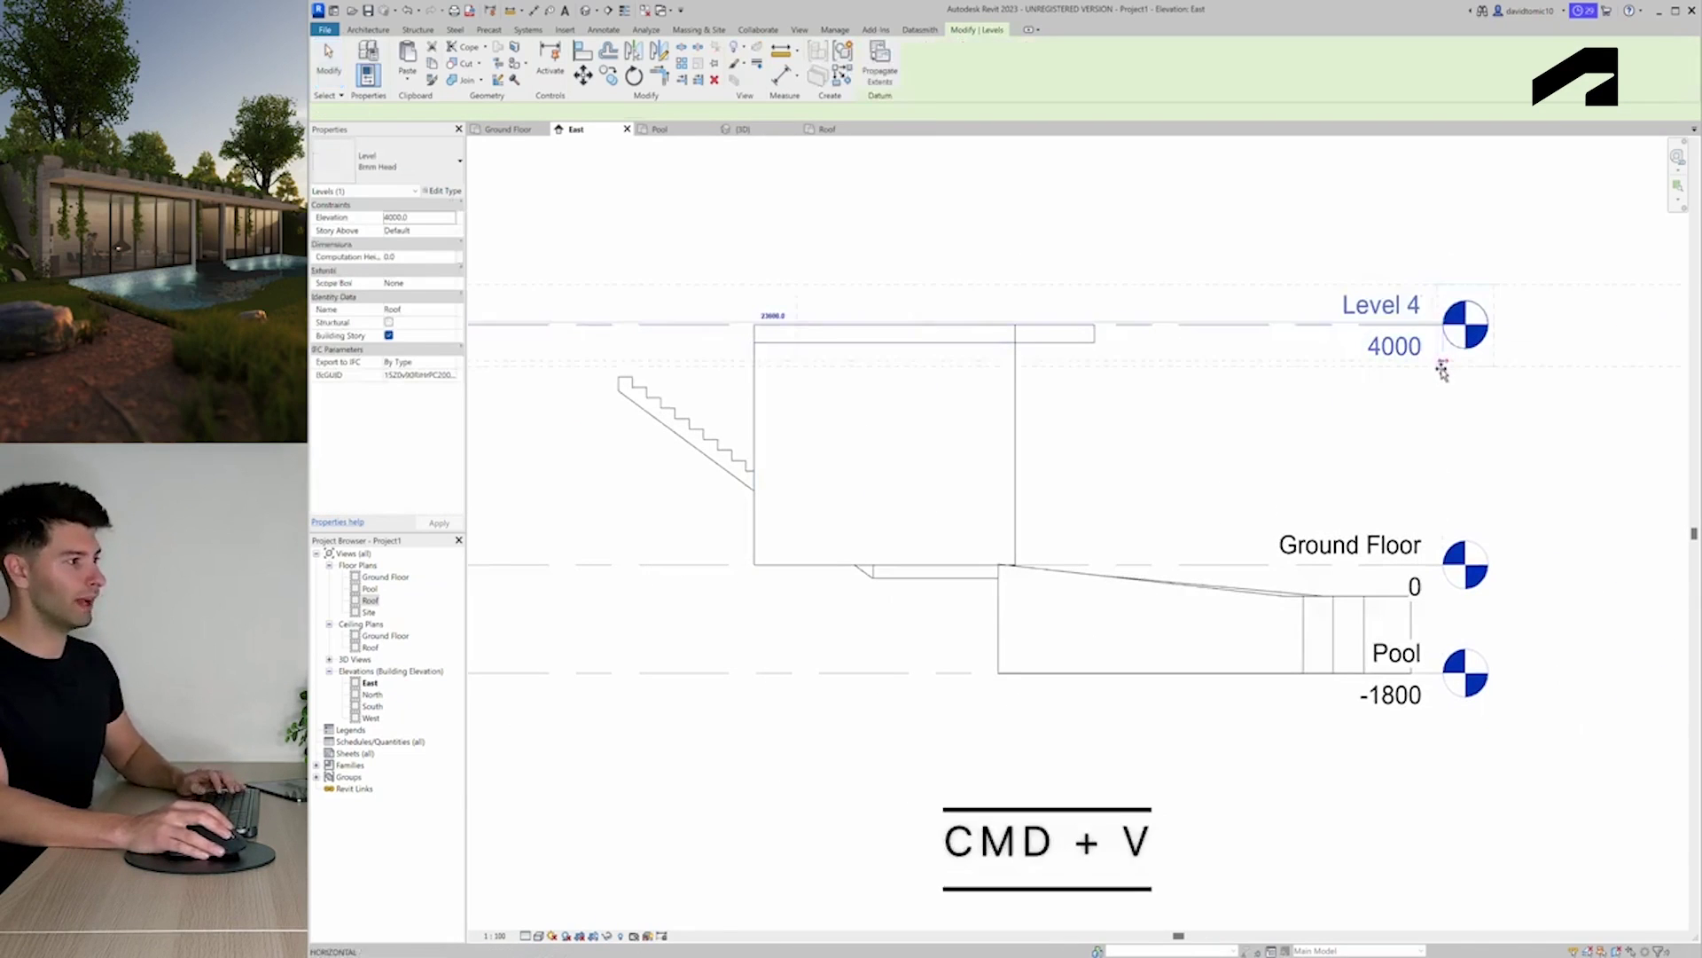
{"action": "scroll", "coordinate": [737, 429], "scroll_direction": "down", "scroll_amount": 2}
{"action": "middle_click_drag", "start_coordinate": [612, 432], "coordinate": [654, 431]}
{"action": "left_click", "coordinate": [1533, 359]}
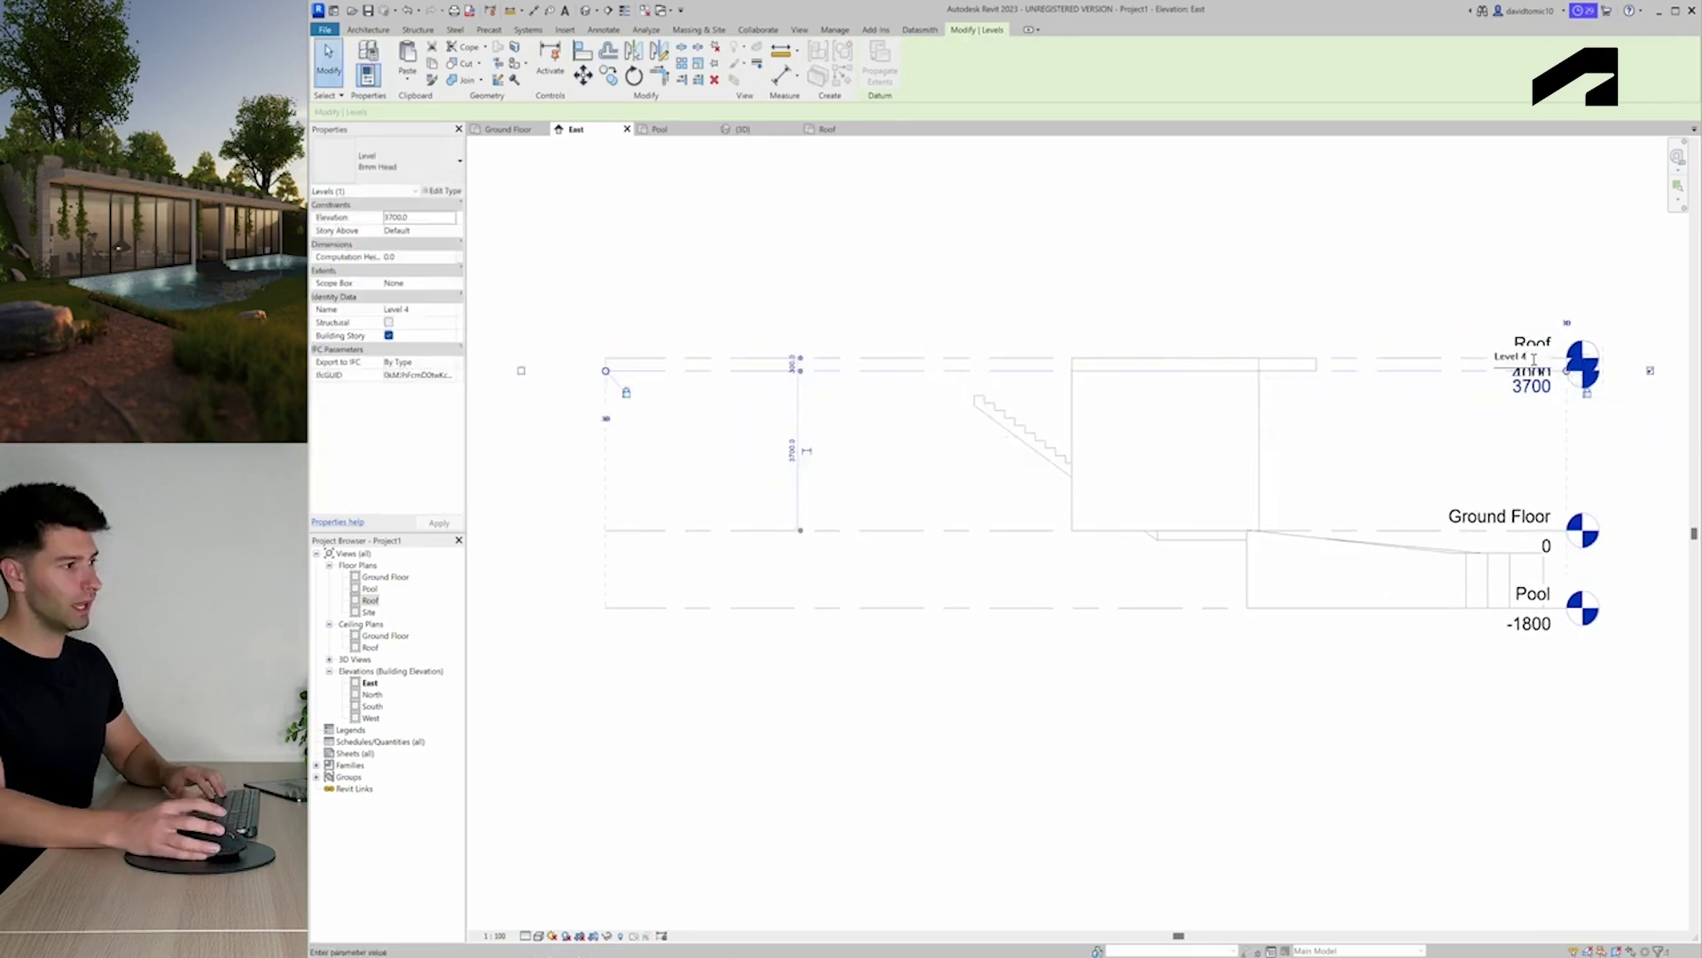
{"action": "left_click", "coordinate": [1533, 359]}
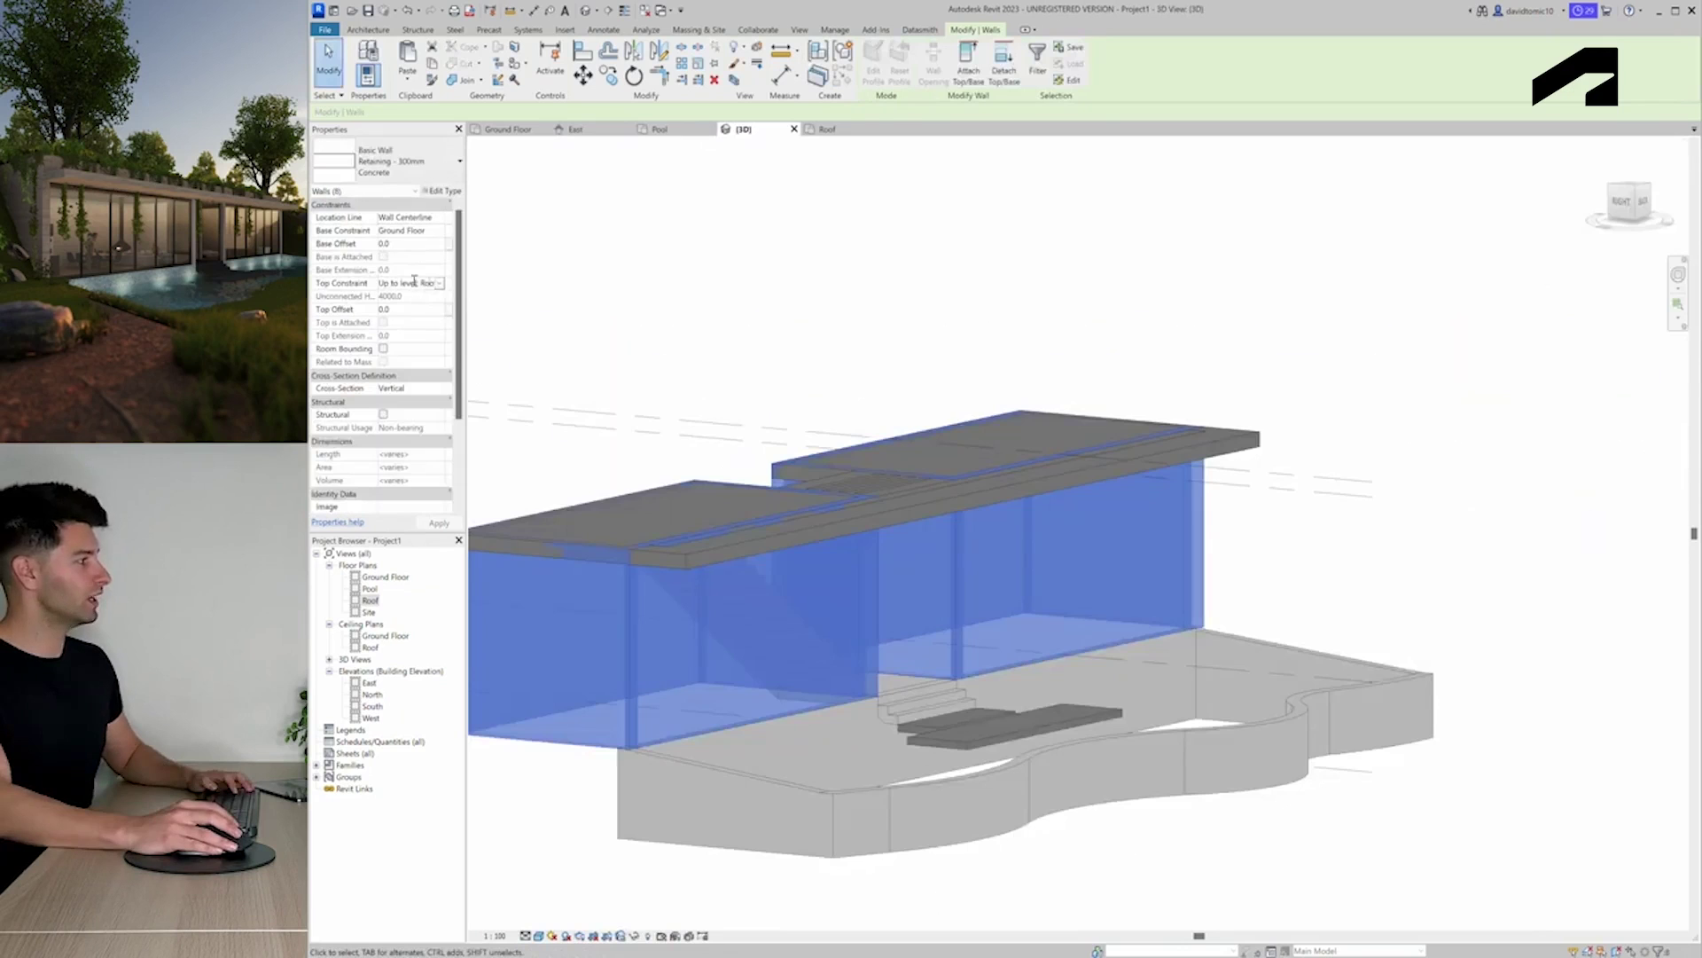
Set the top constraint of the ground-floor concrete walls to the new ceiling level
{"action": "left_click", "coordinate": [440, 285]}
{"action": "left_click", "coordinate": [441, 330]}
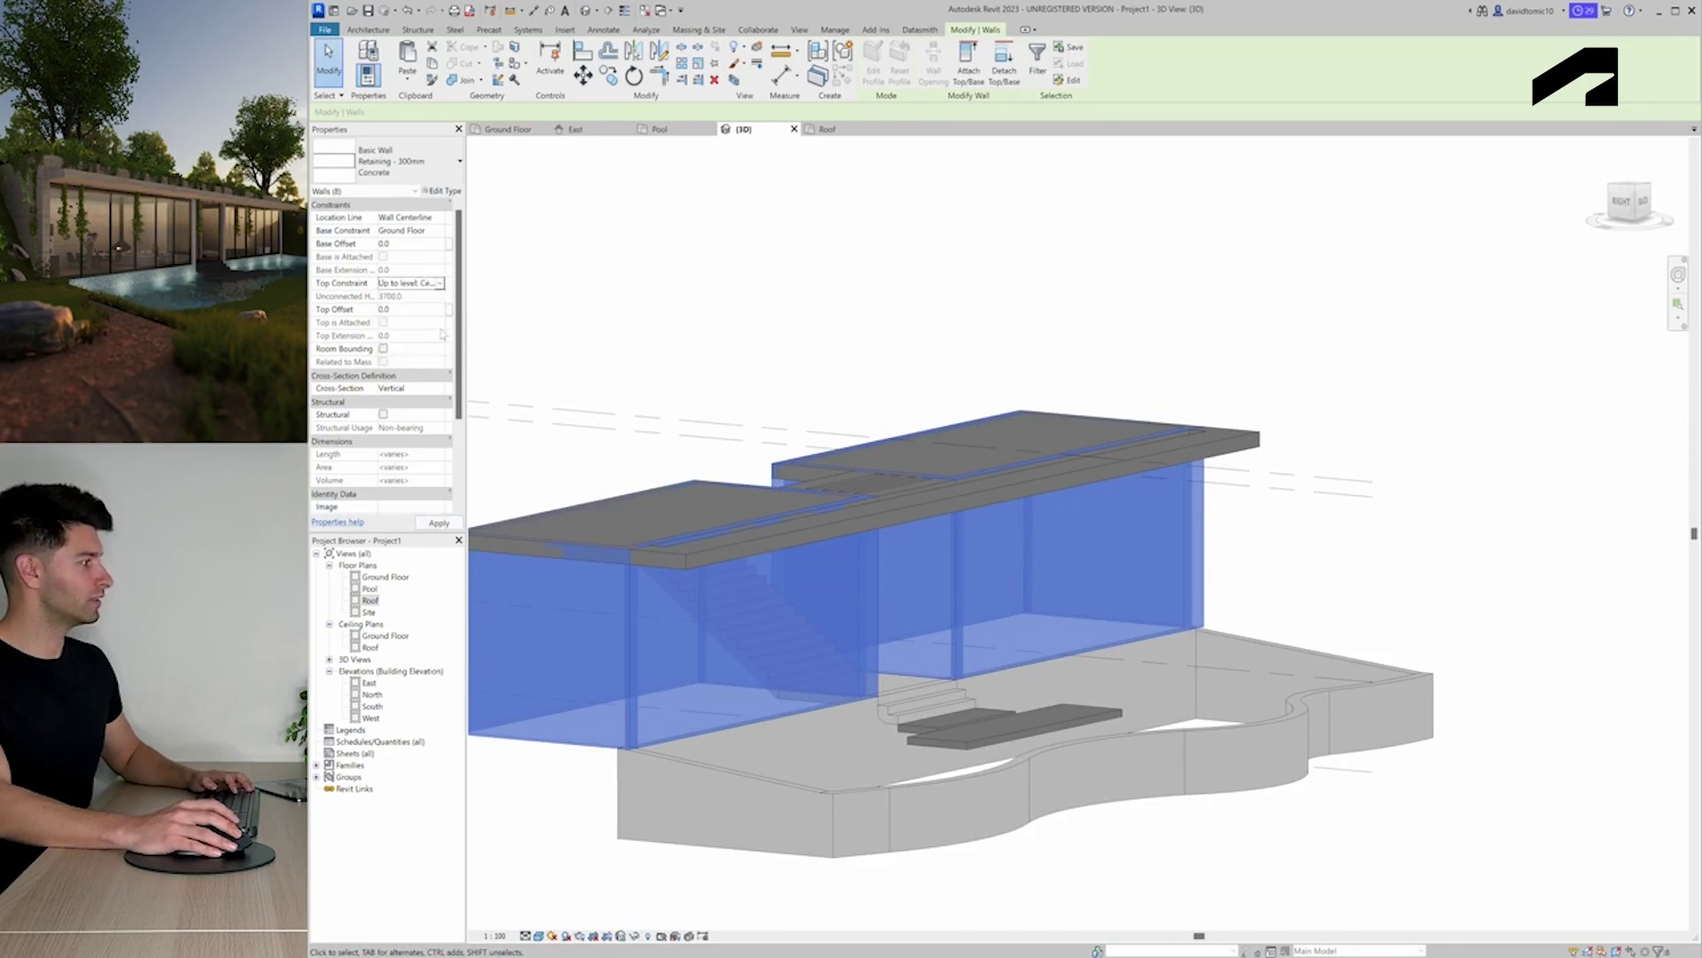
{"action": "key", "text": "Escape"}
{"action": "middle_click_drag", "start_coordinate": [677, 657], "coordinate": [966, 483], "text": "shift"}
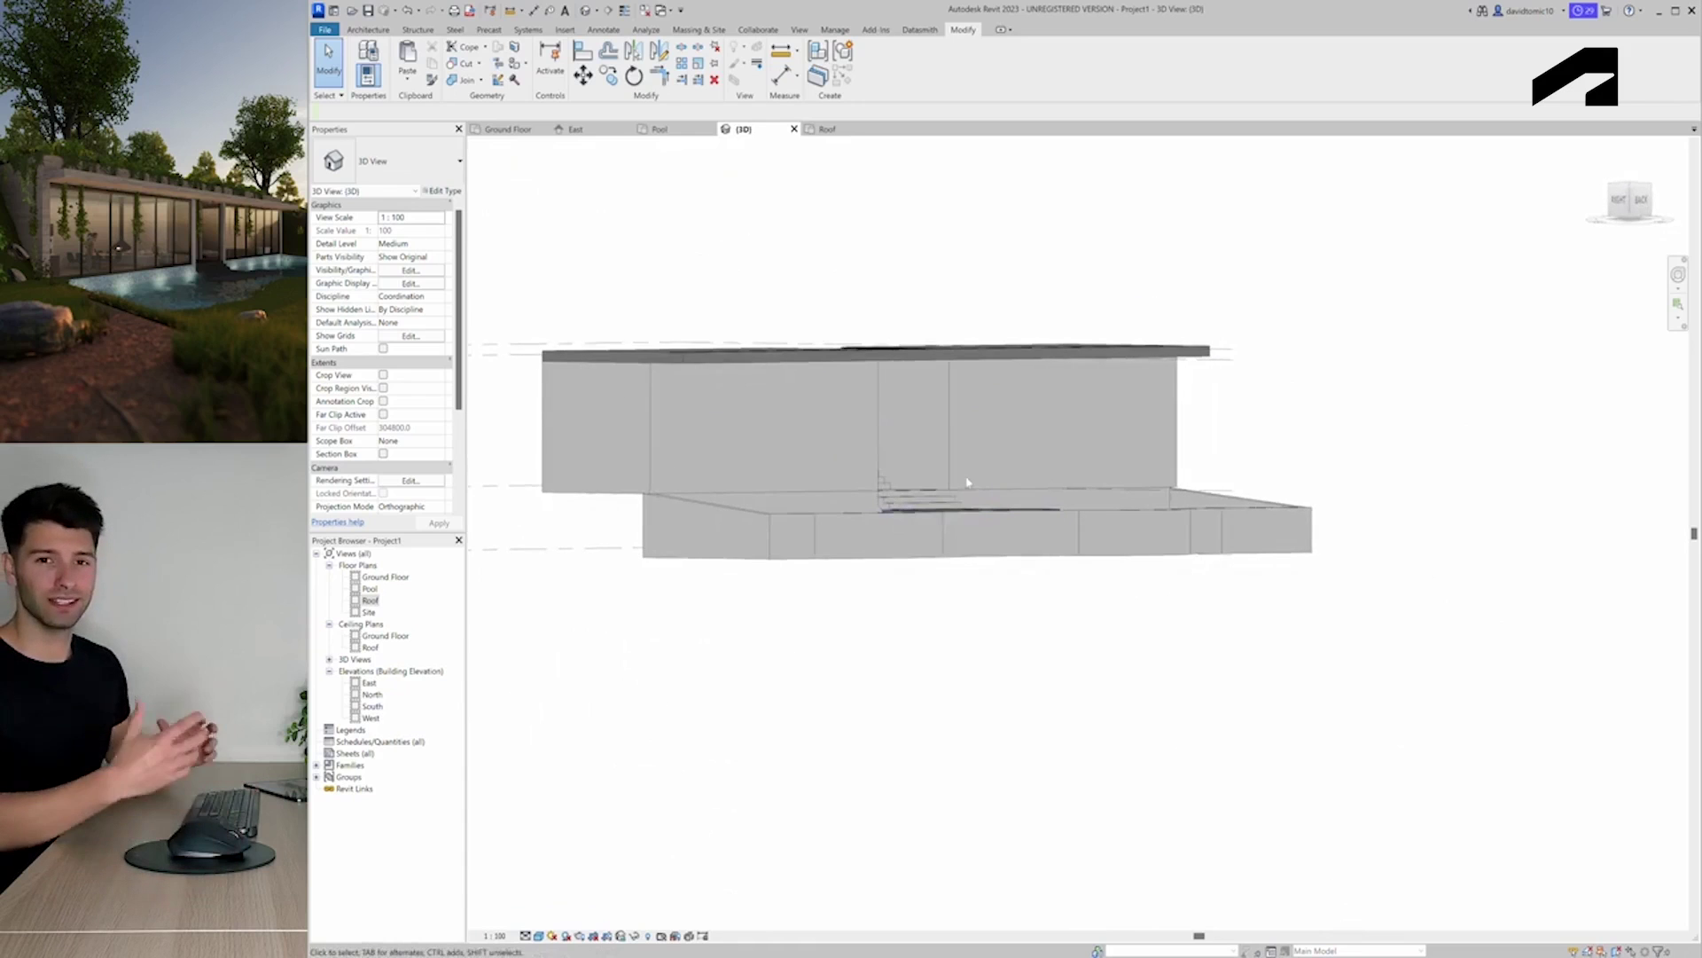
In the Roof plan, draw Generic - 140mm Masonry walls located by Finish Face: Exterior around both volumes, the stair notch and the slots
{"action": "left_click", "coordinate": [832, 129]}
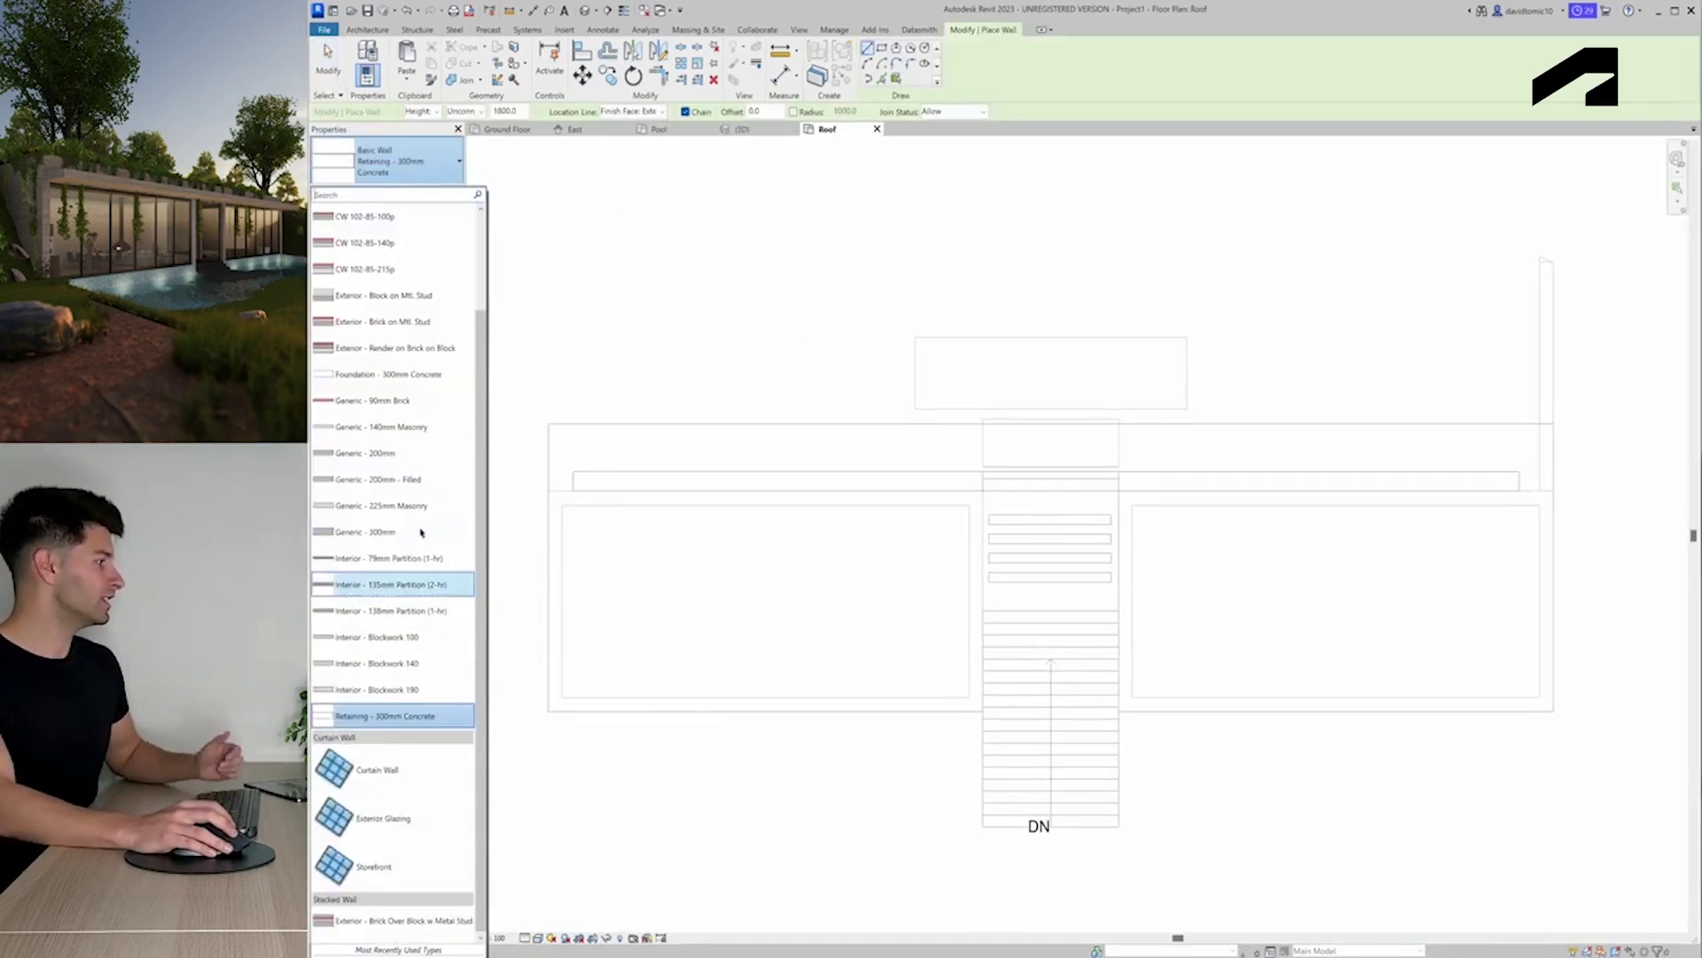
{"action": "key", "text": "Escape"}
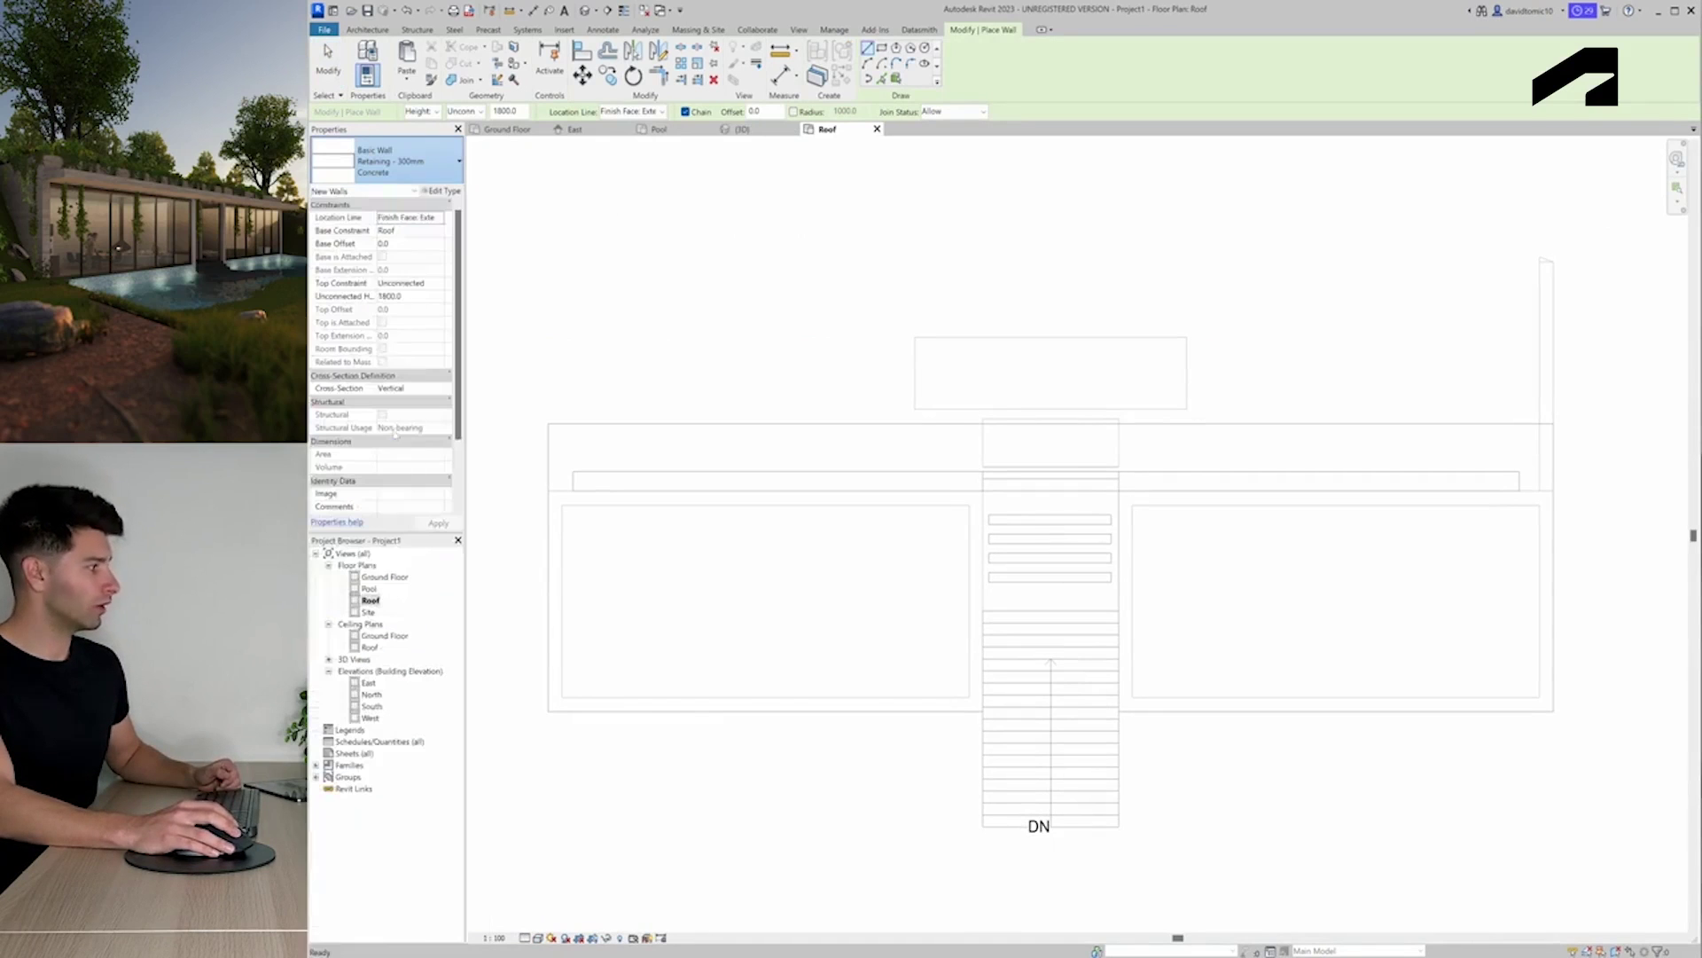
{"action": "key", "text": "w"}
{"action": "key", "text": "a"}
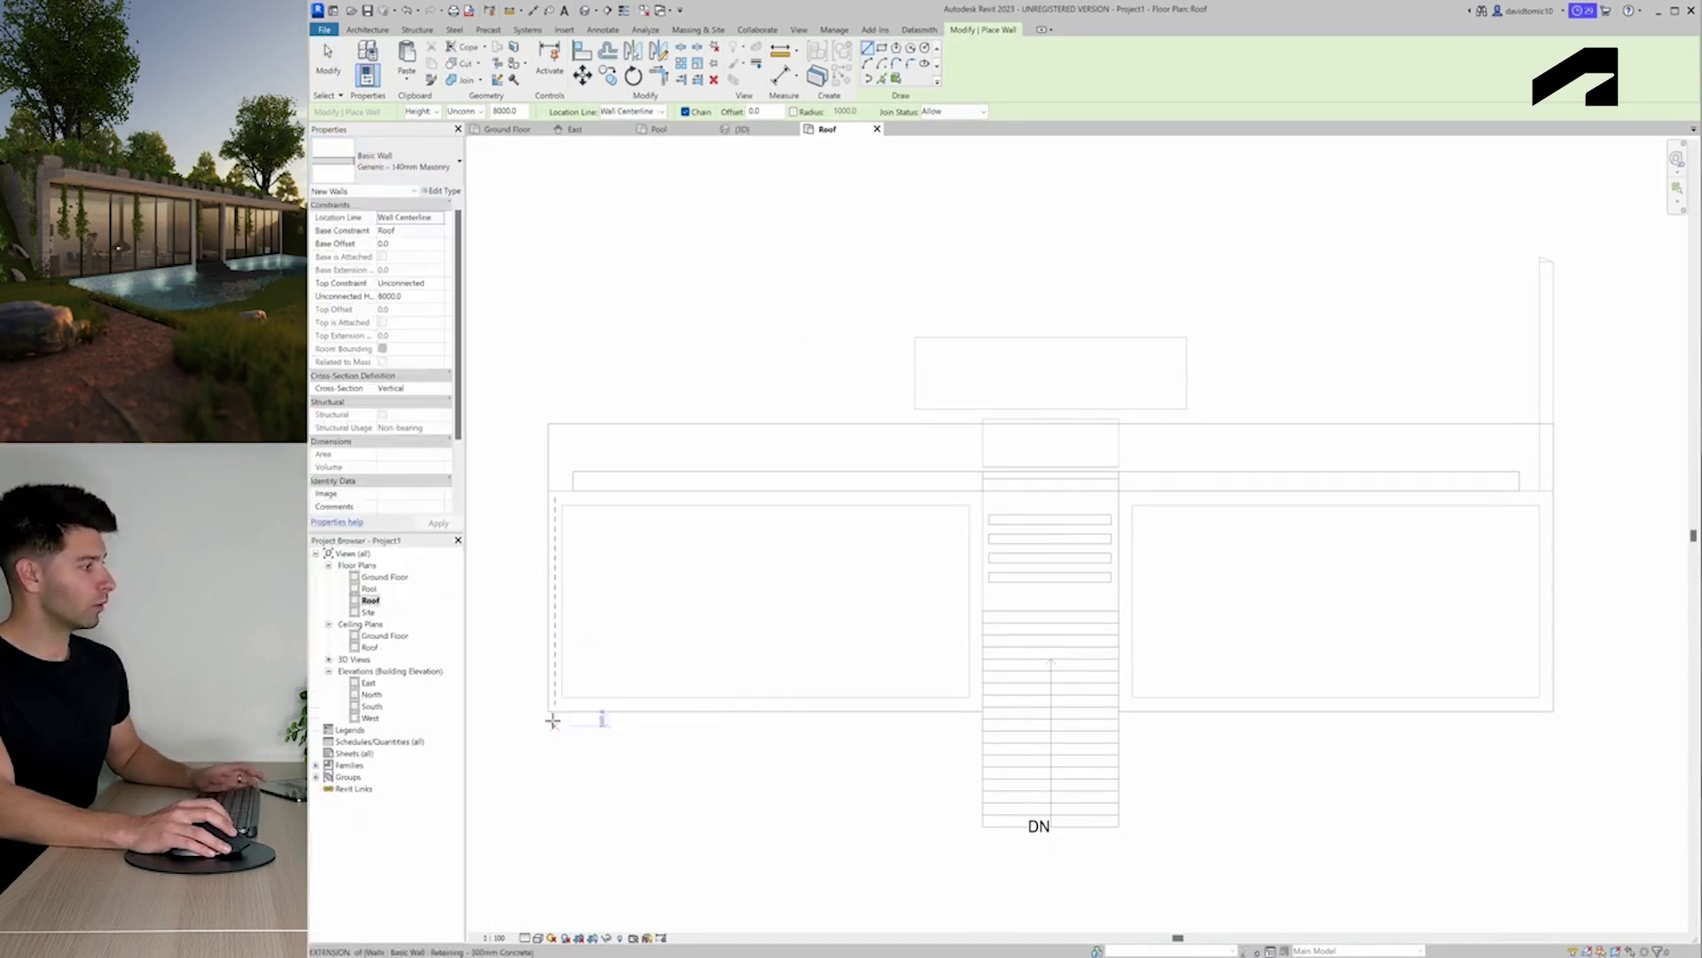
{"action": "left_click", "coordinate": [661, 113]}
{"action": "left_click", "coordinate": [625, 150]}
{"action": "left_click", "coordinate": [550, 709]}
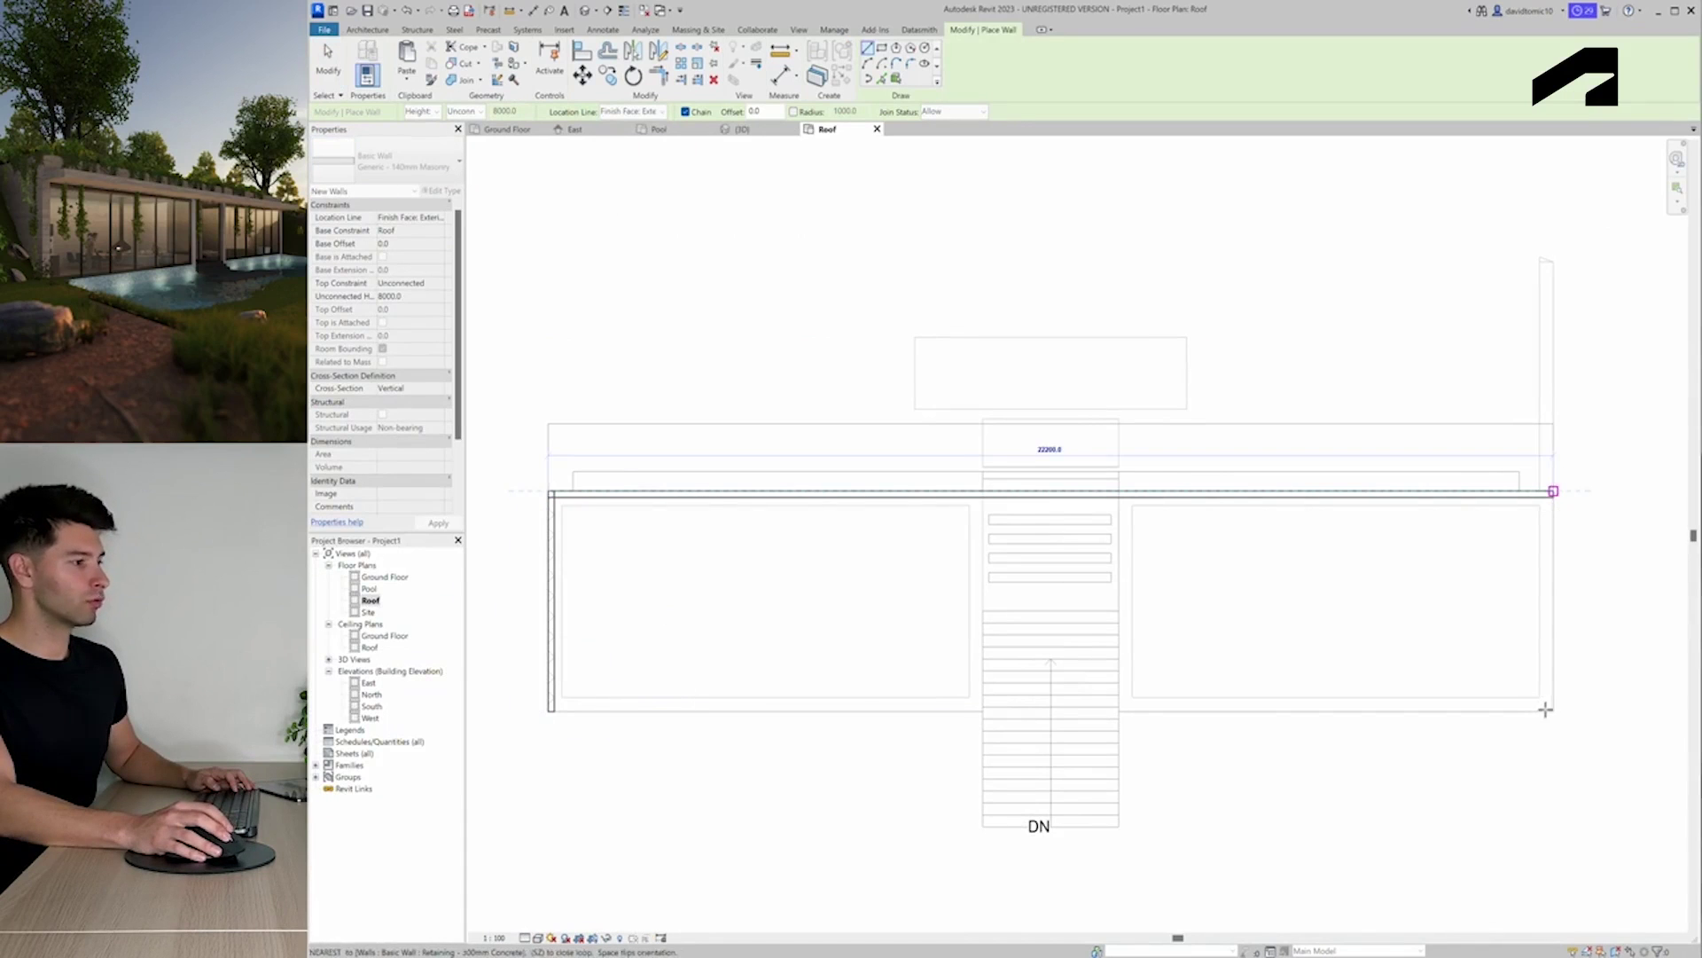
{"action": "left_click", "coordinate": [1551, 491]}
{"action": "left_click", "coordinate": [1551, 710]}
{"action": "left_click", "coordinate": [1119, 710]}
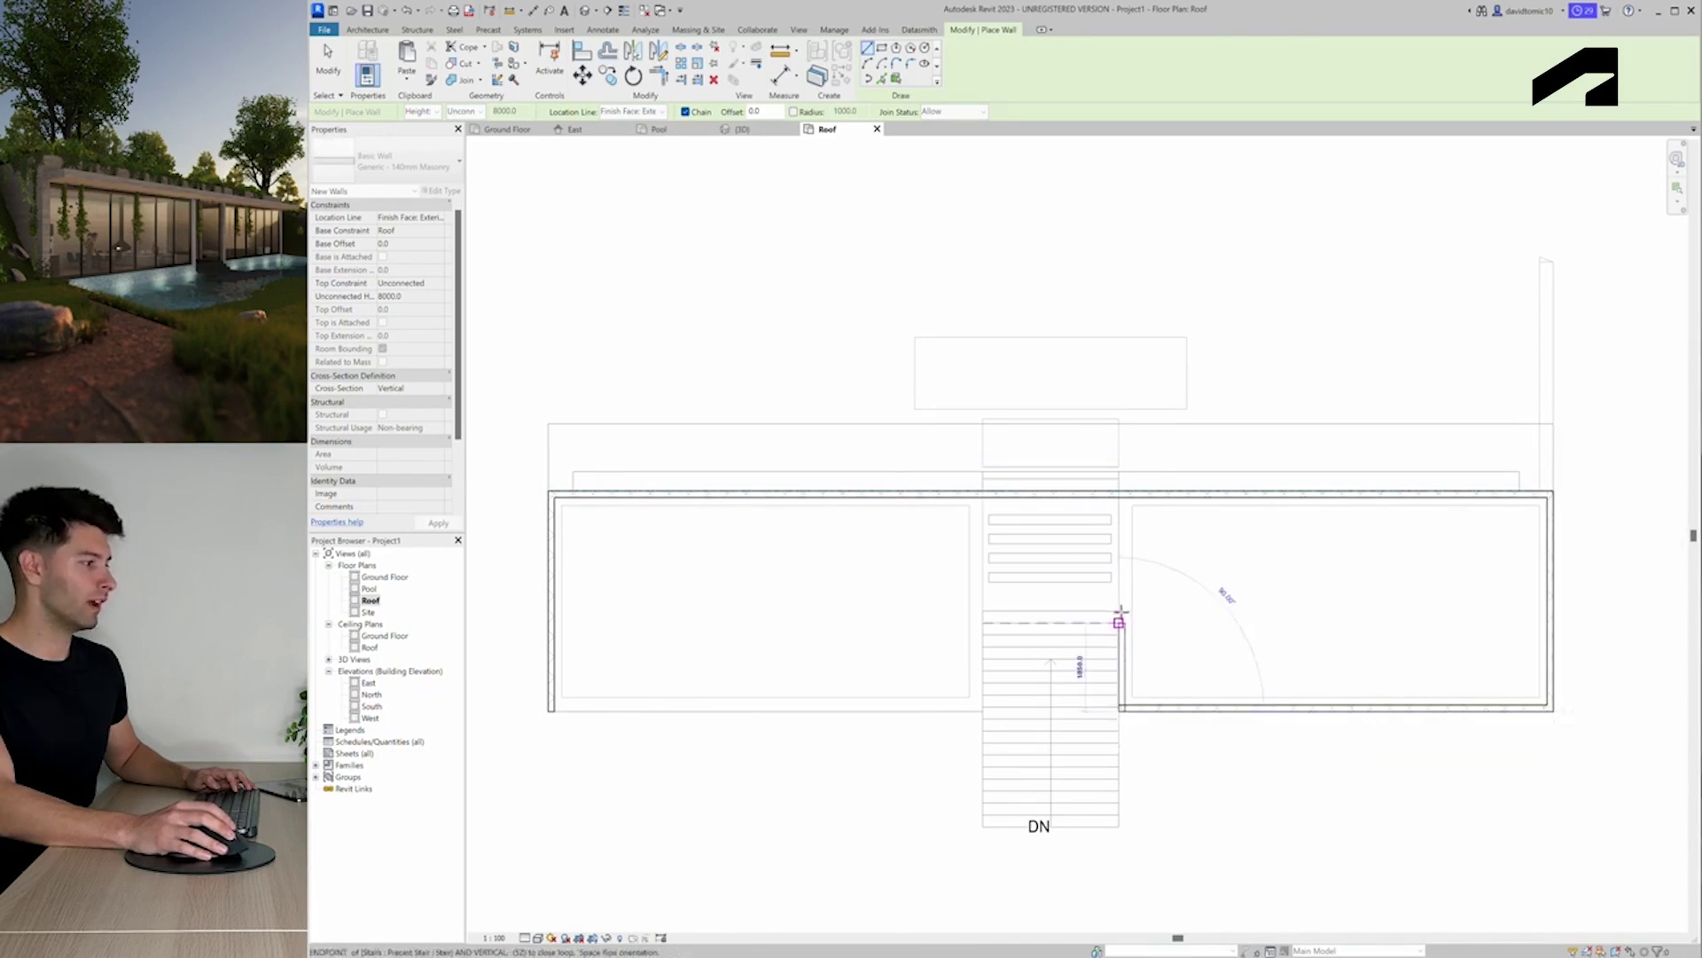
{"action": "key", "text": "Escape"}
{"action": "key", "text": "Escape"}
{"action": "scroll", "coordinate": [1121, 612], "scroll_direction": "up", "scroll_amount": 2}
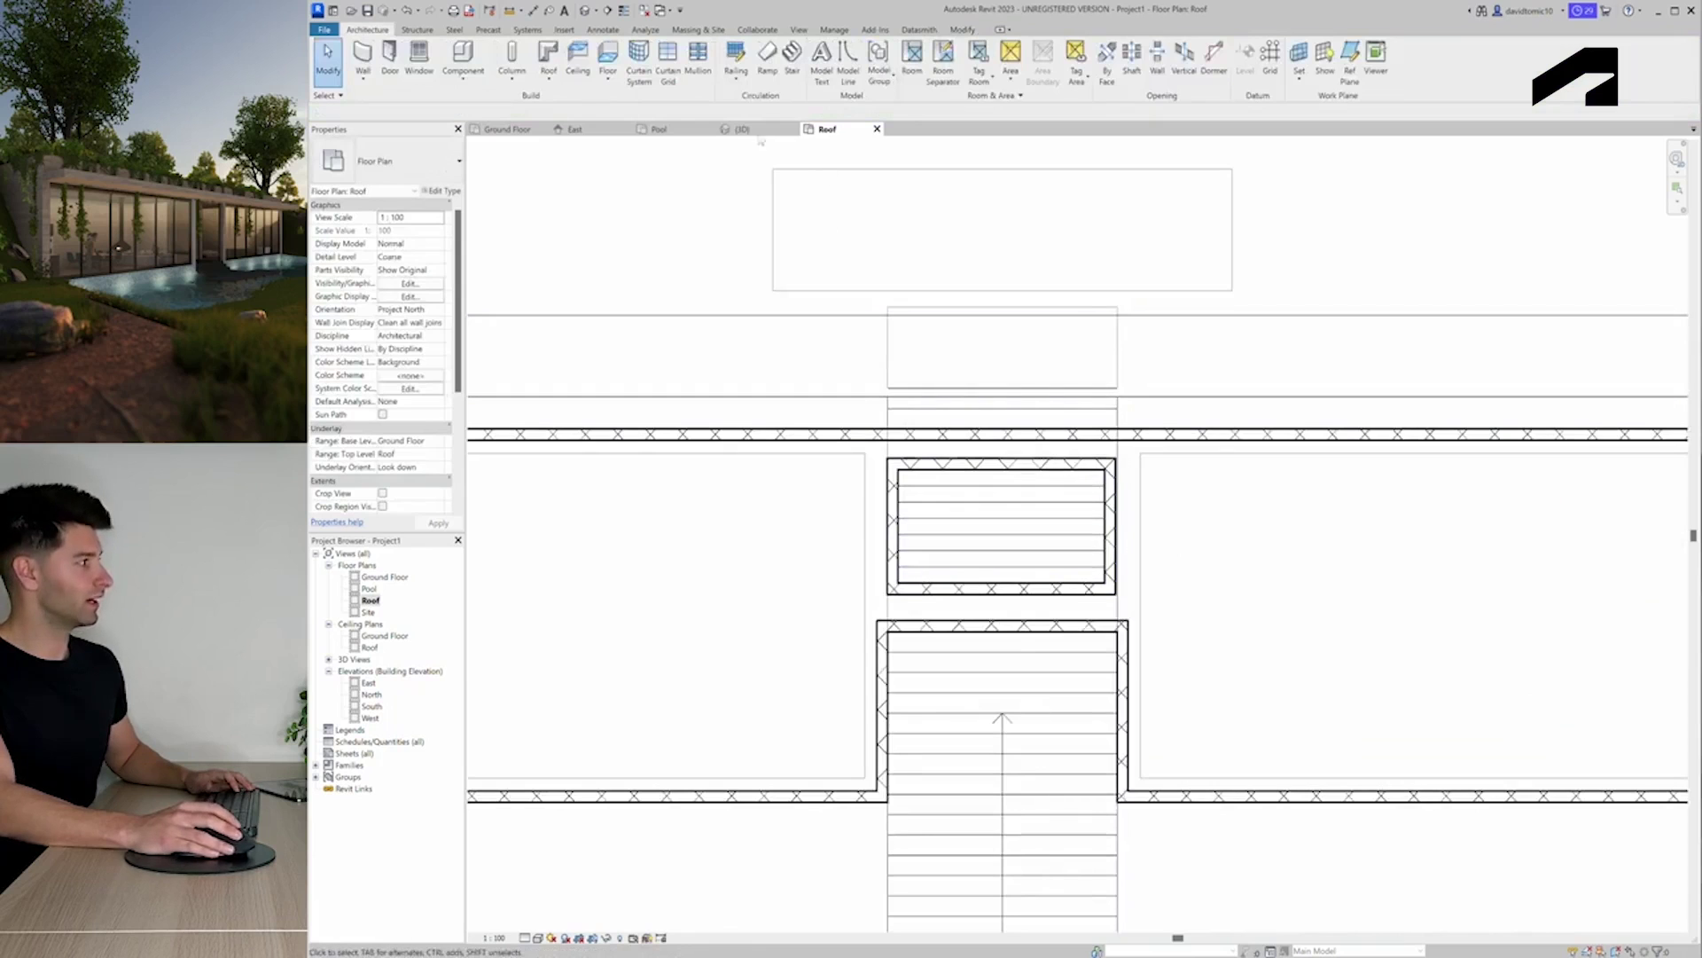
Select all the masonry parapet walls in the 3D view and set their unconnected height to 700 mm
{"action": "left_click", "coordinate": [742, 128]}
{"action": "middle_click_drag", "start_coordinate": [1153, 177], "coordinate": [1268, 351]}
{"action": "left_click_drag", "start_coordinate": [1322, 254], "coordinate": [583, 410]}
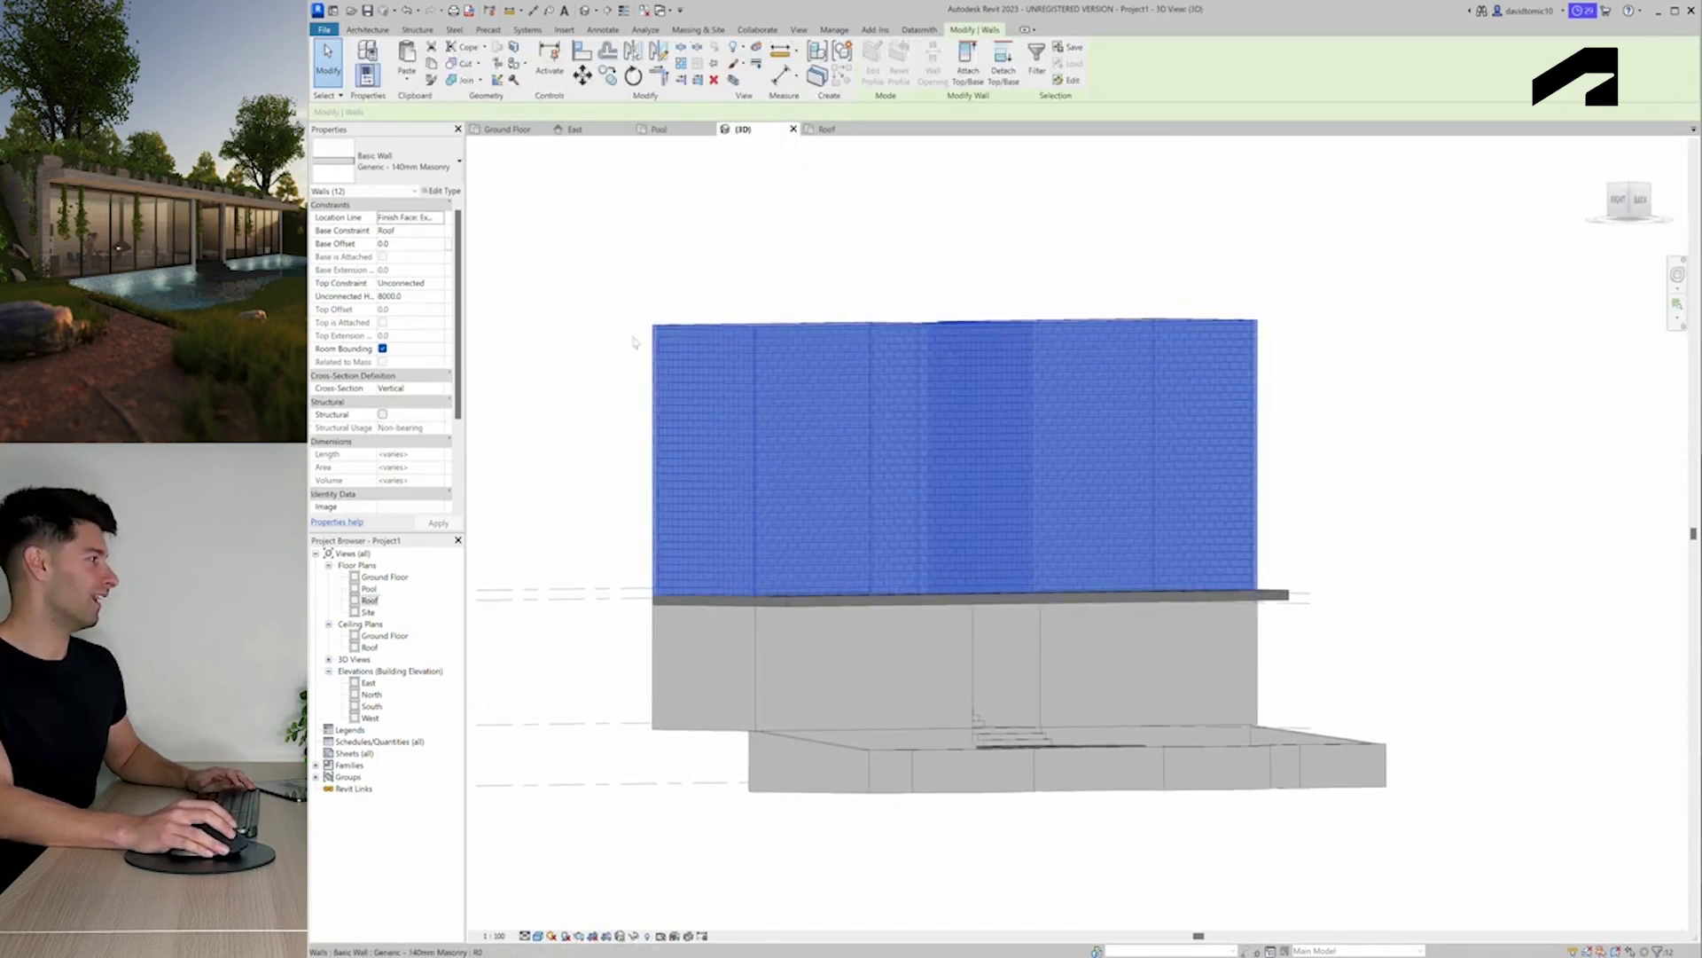
{"action": "left_click", "coordinate": [407, 296]}
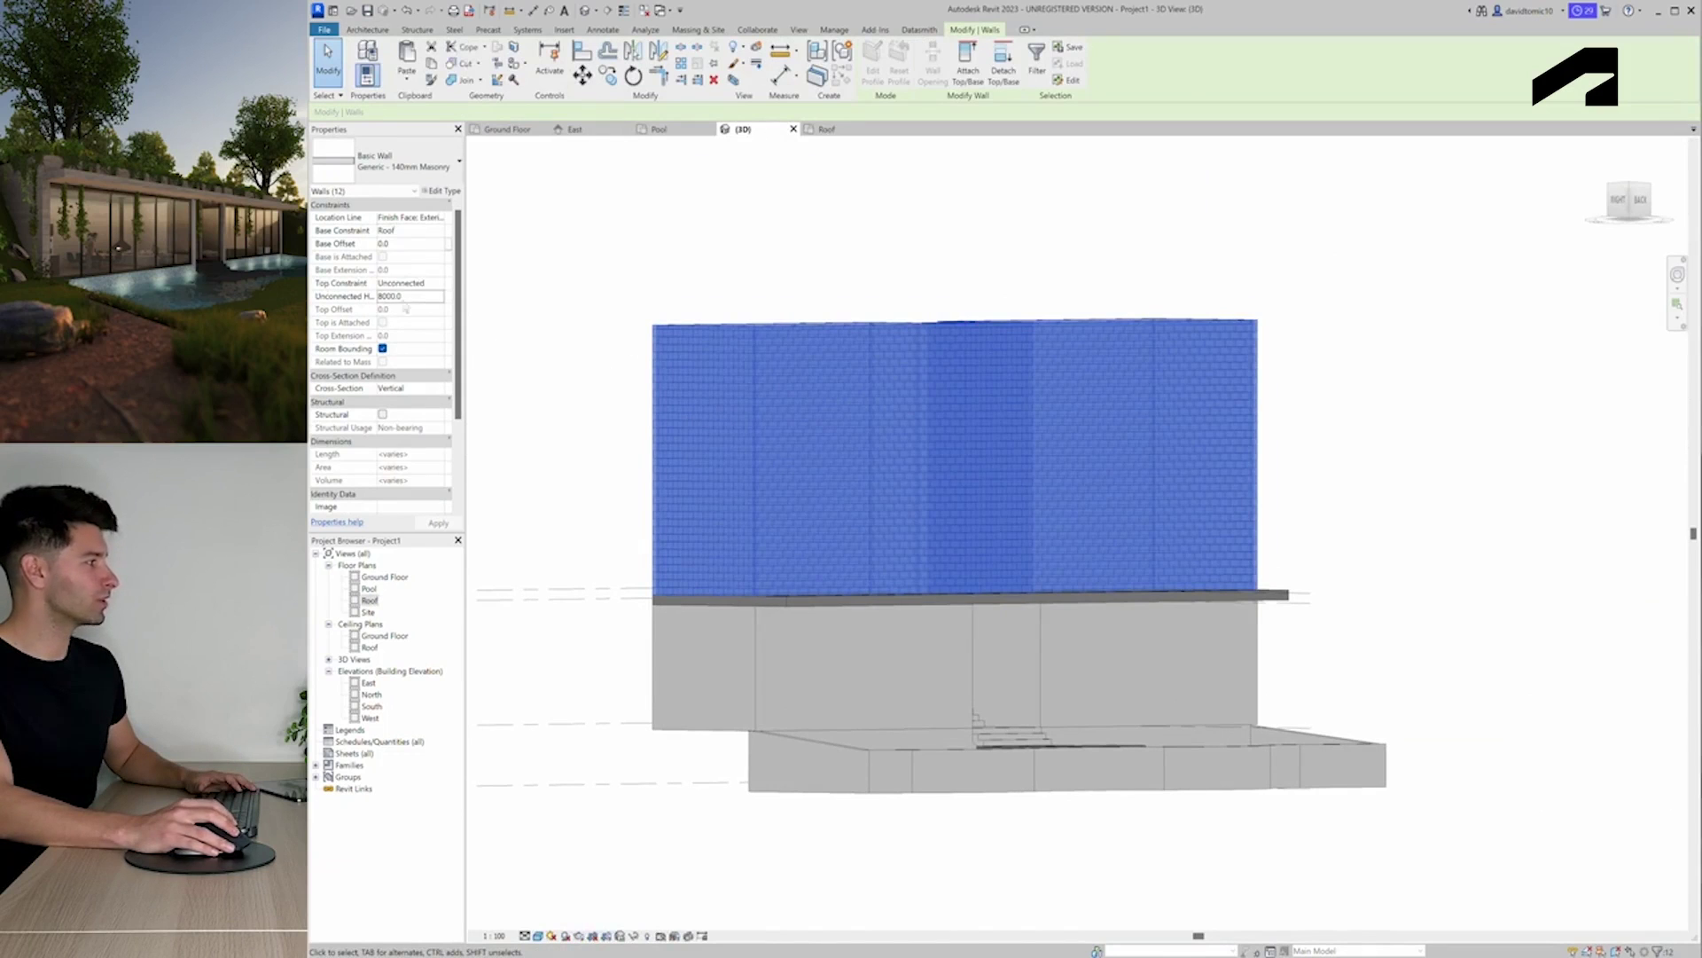
{"action": "double_click", "coordinate": [407, 298]}
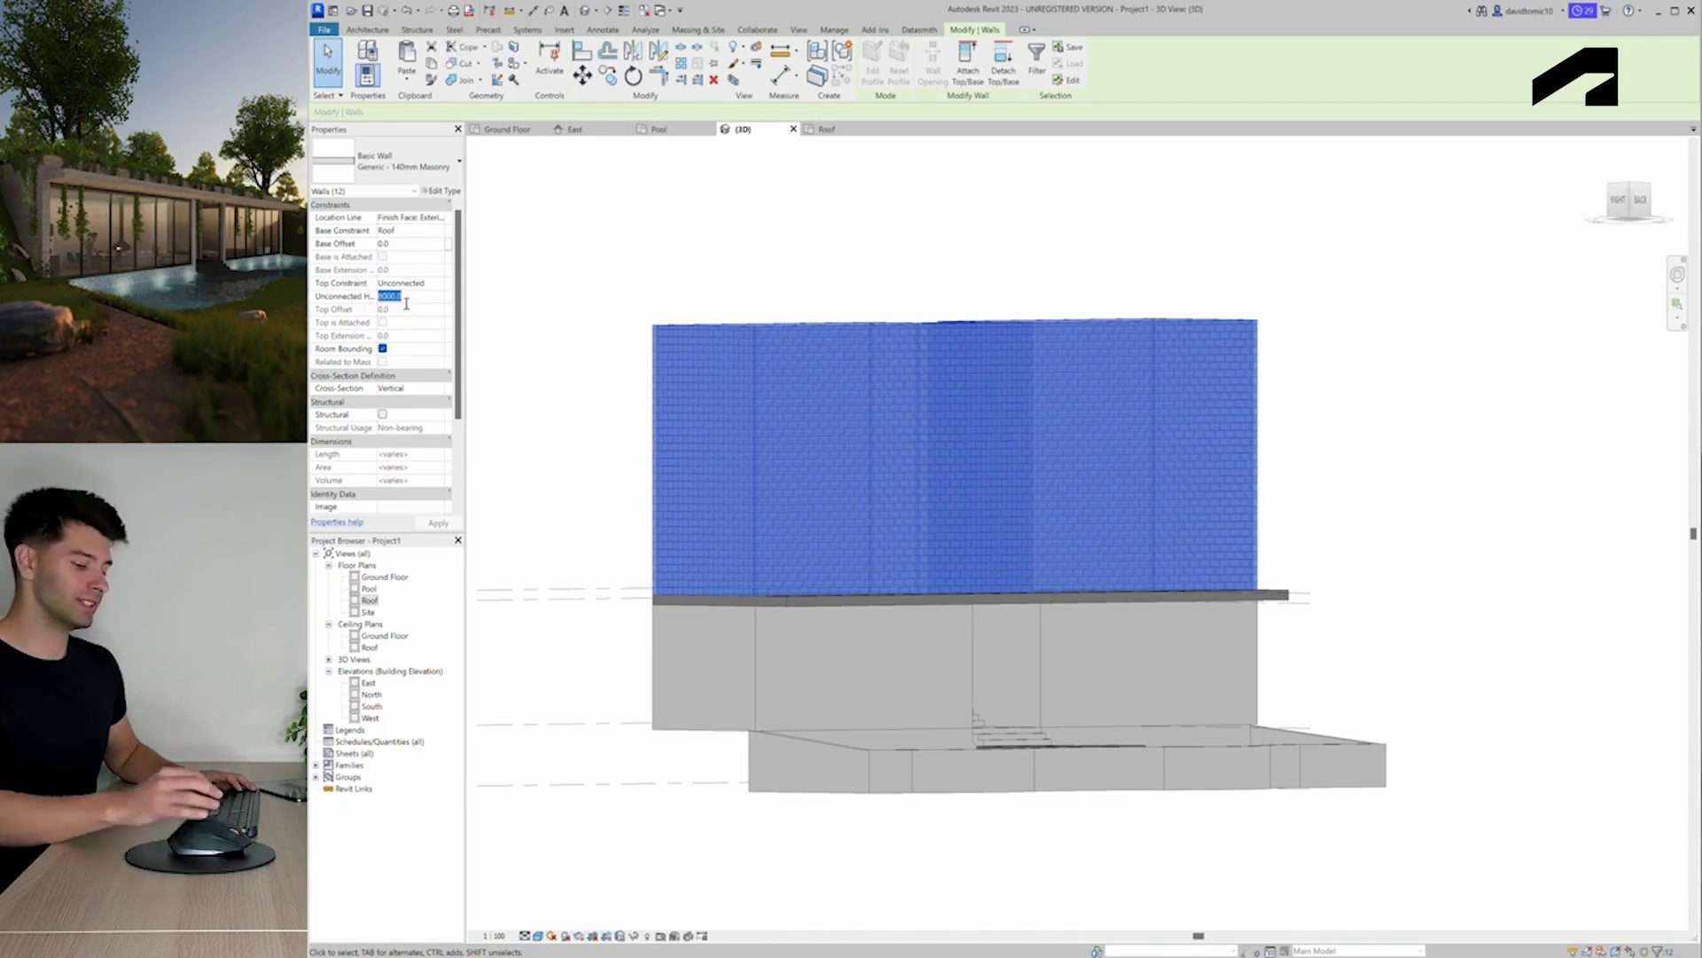
{"action": "type", "text": "700"}
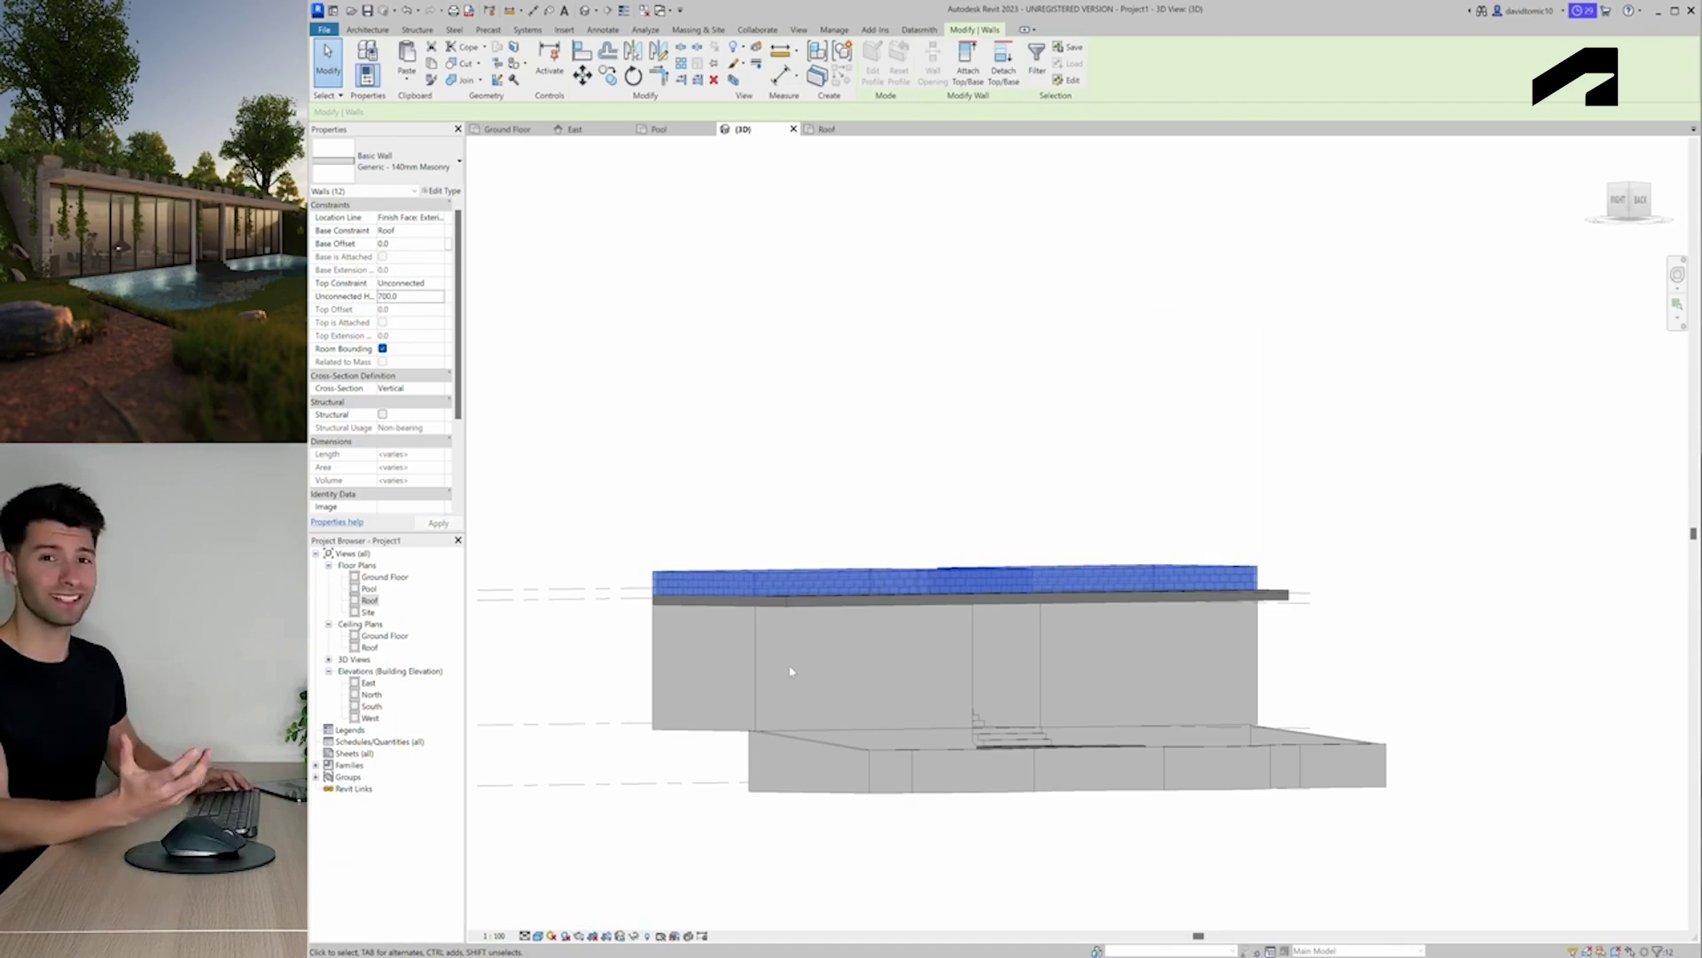
{"action": "key", "text": "Escape"}
Examine the parapet walls and the roof overhang from above, from below and from the pool side in 3D
{"action": "middle_click_drag", "start_coordinate": [780, 634], "coordinate": [922, 701], "text": "shift"}
{"action": "scroll", "coordinate": [912, 698], "scroll_direction": "up", "scroll_amount": 3}
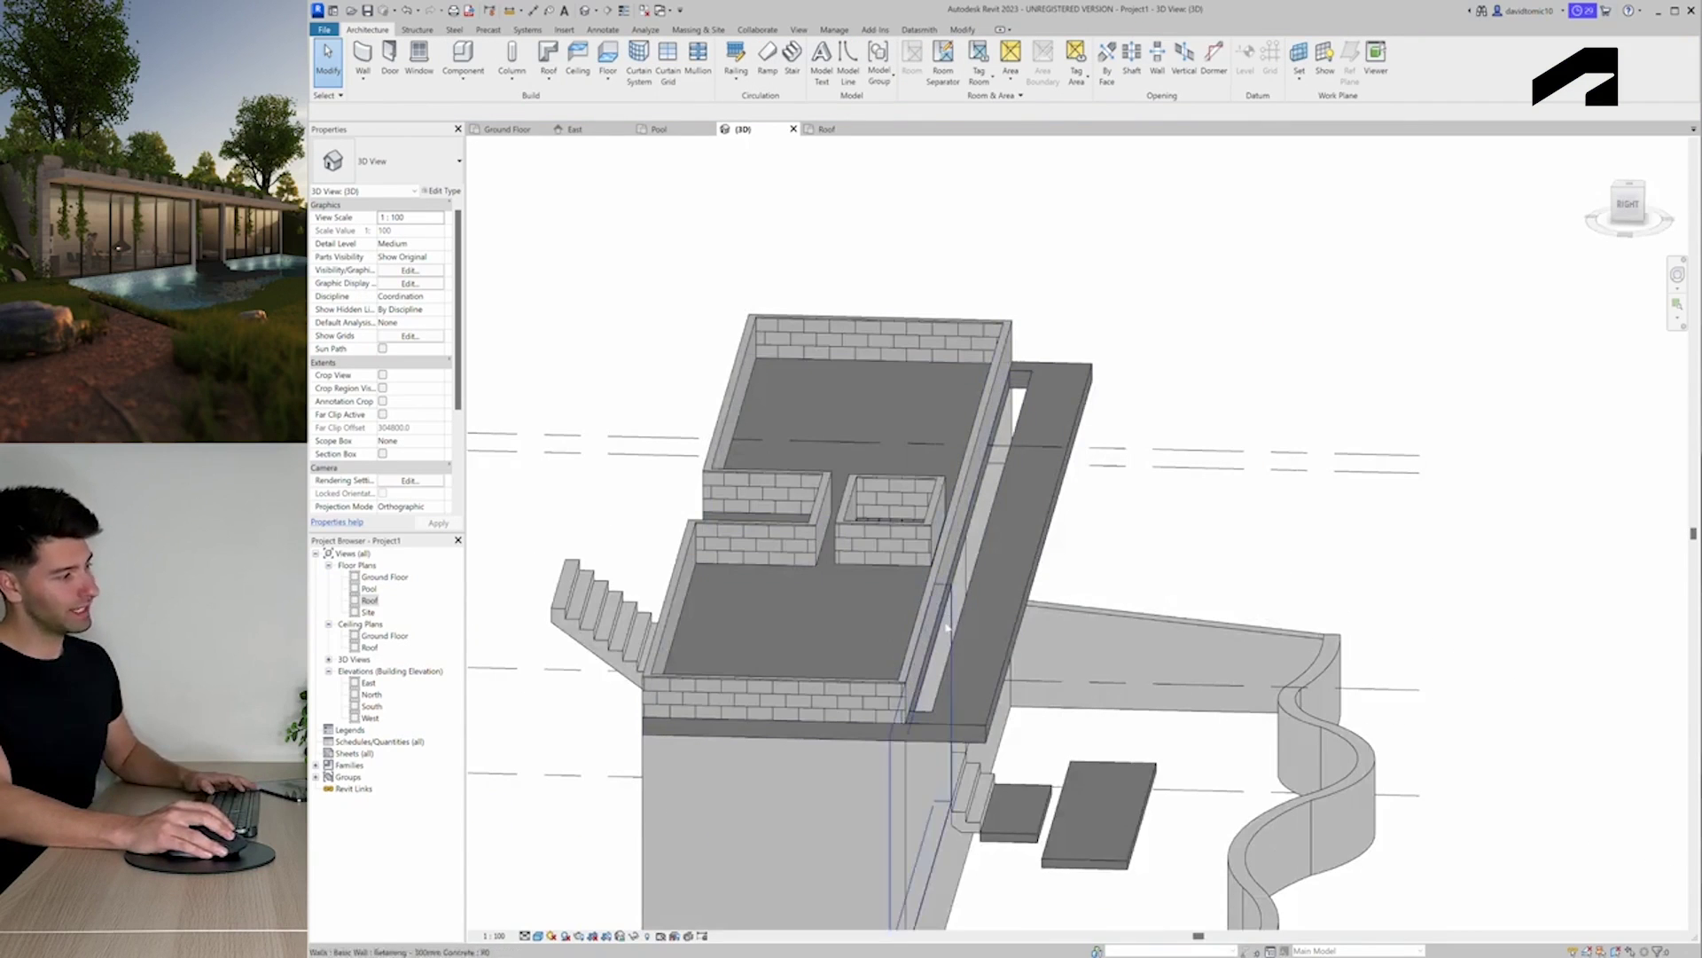
{"action": "middle_click_drag", "start_coordinate": [899, 614], "coordinate": [831, 593], "text": "shift"}
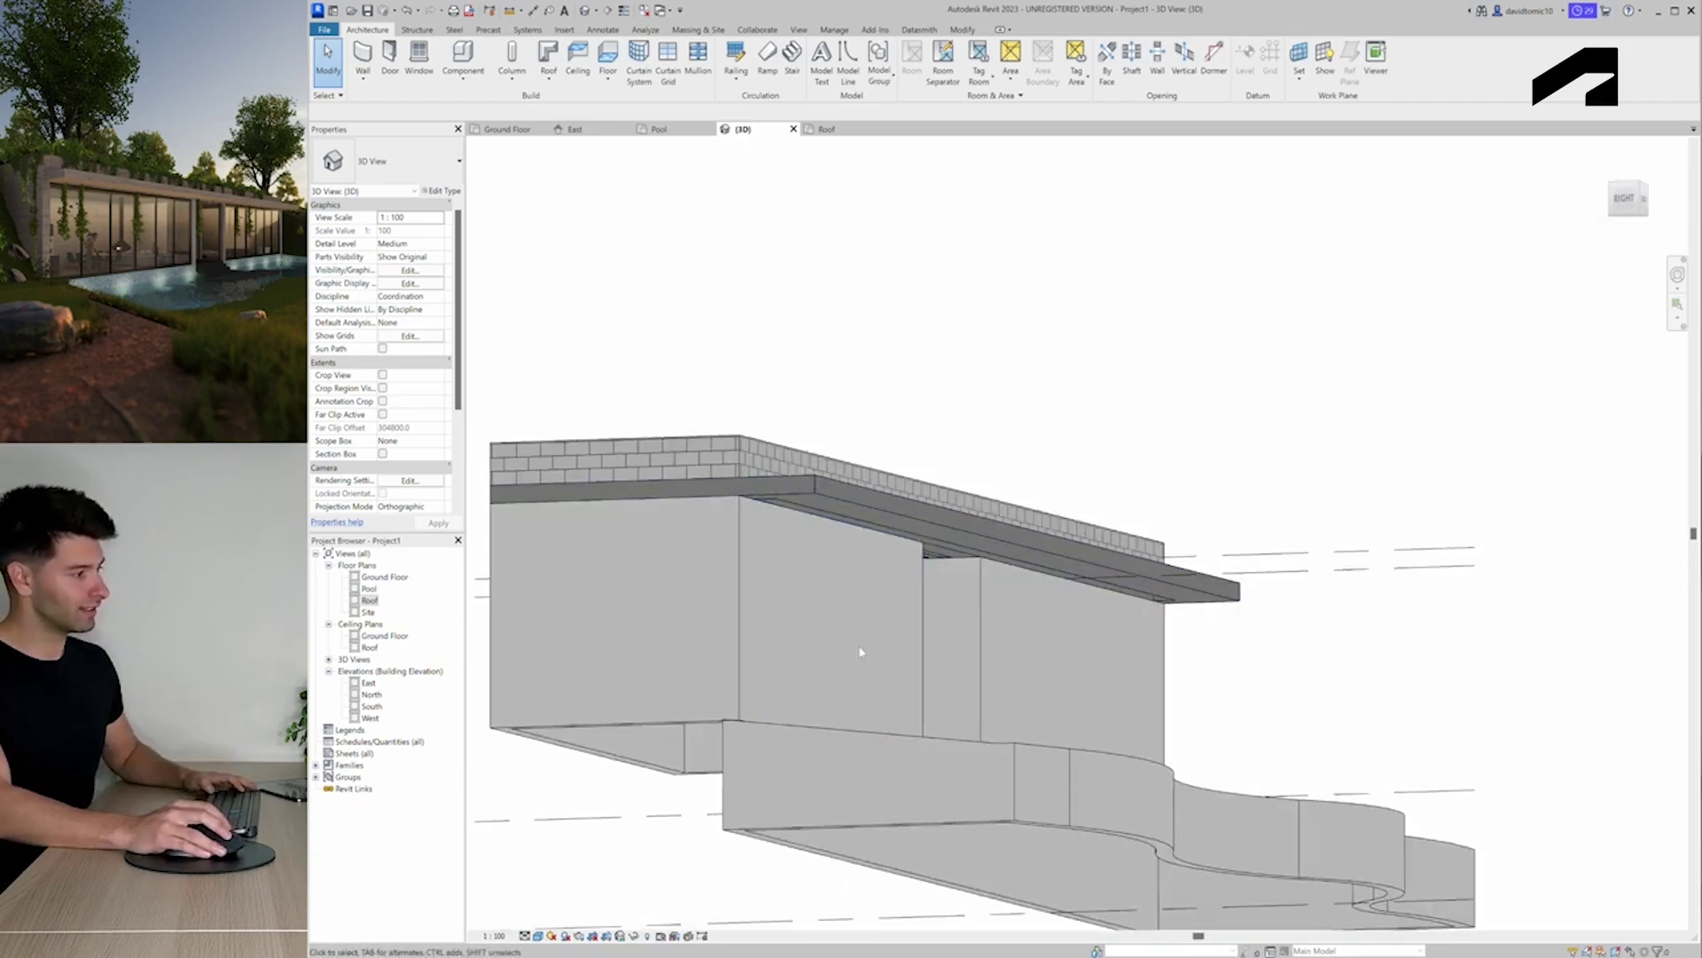
{"action": "scroll", "coordinate": [859, 650], "scroll_direction": "down", "scroll_amount": 3}
{"action": "middle_click_drag", "start_coordinate": [866, 669], "coordinate": [1278, 746], "text": "shift"}
{"action": "scroll", "coordinate": [964, 761], "scroll_direction": "down", "scroll_amount": 3}
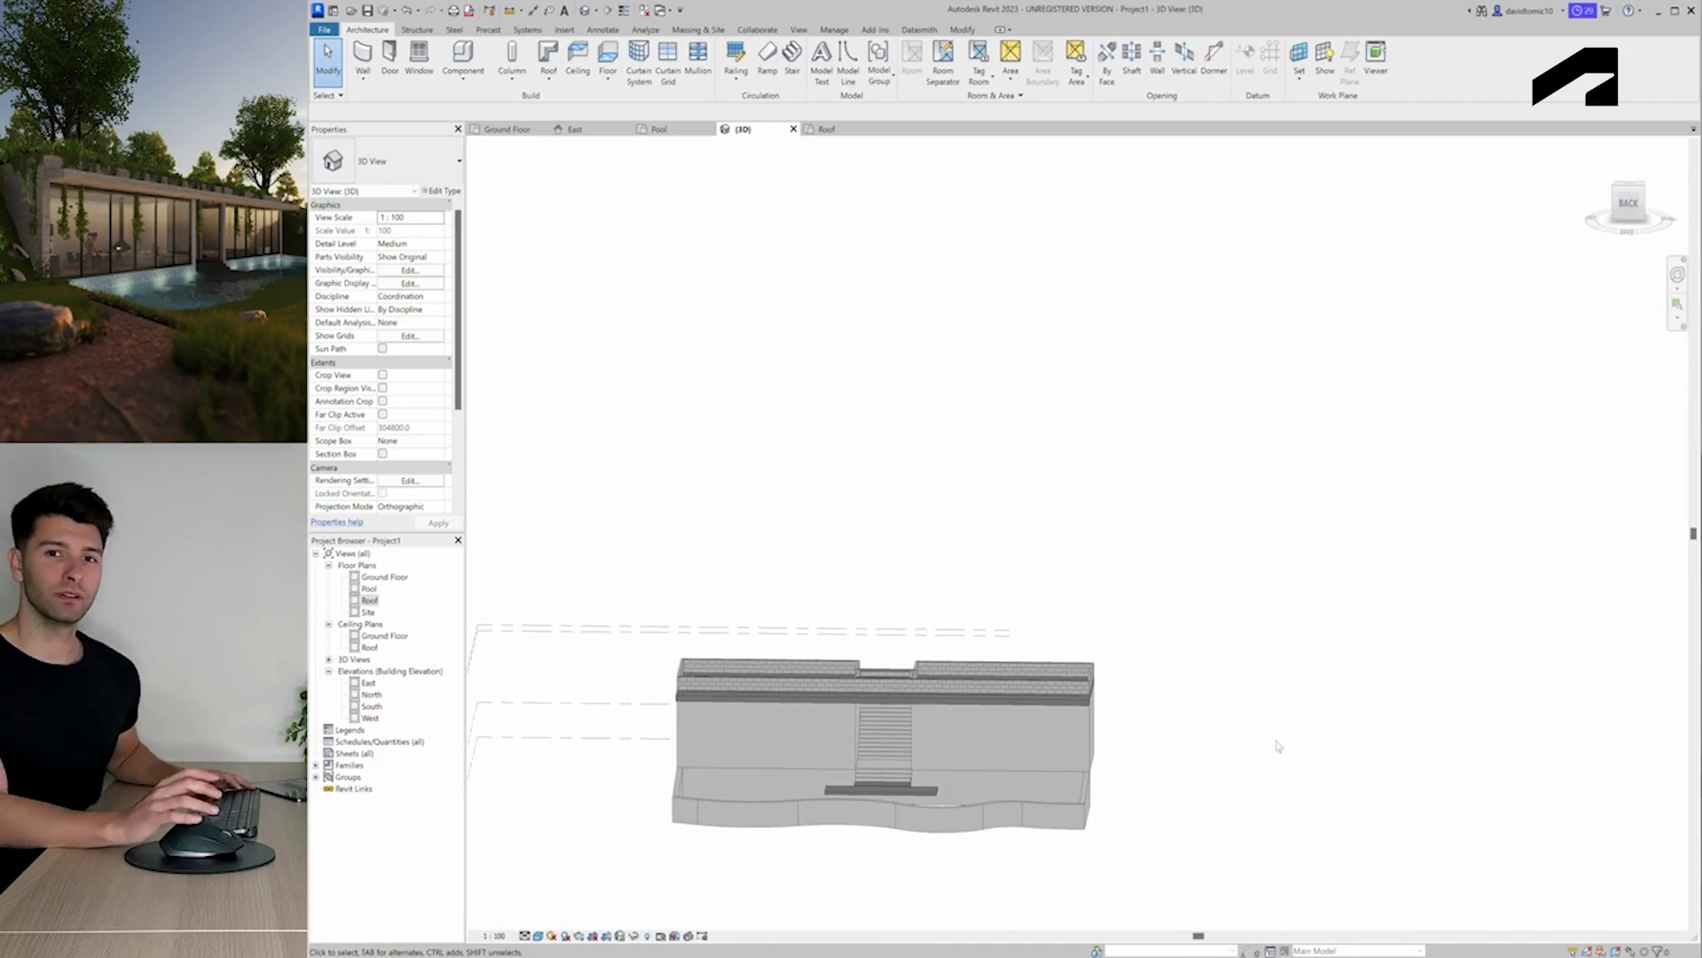
In the Ground Floor plan, draw detail-line rectangles in the left volume: a near-square, a block against the back wall and a full-depth end strip
{"action": "key", "text": "ctrl+Tab"}
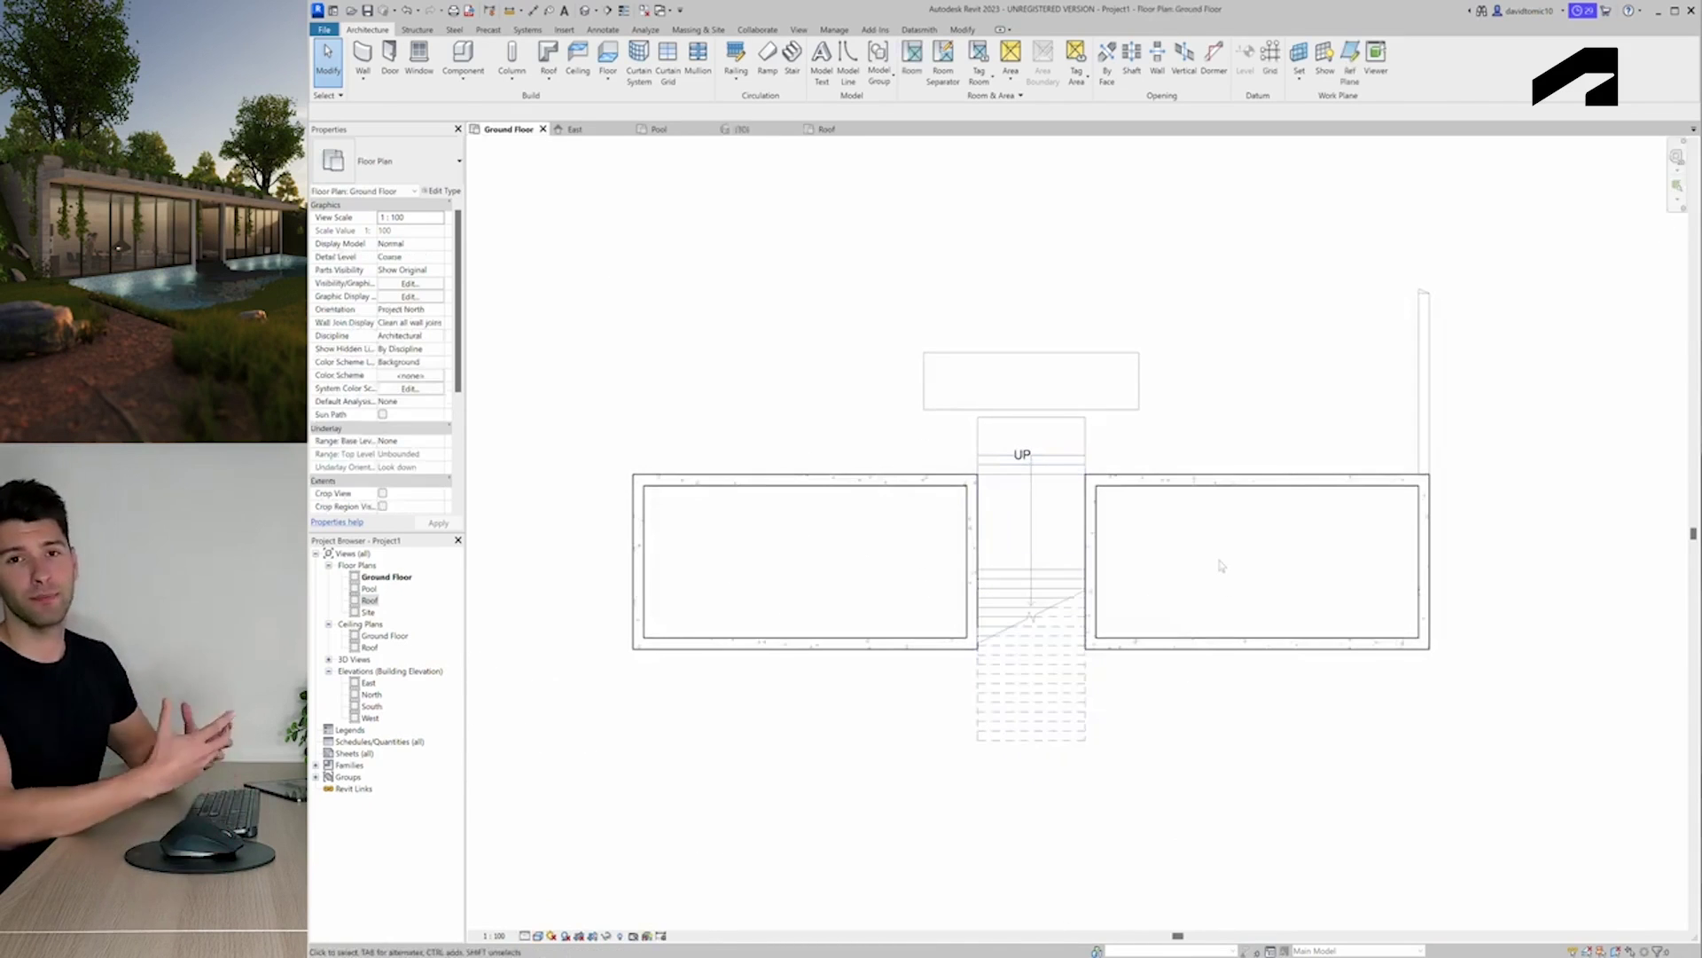
{"action": "key", "text": "d"}
{"action": "key", "text": "l"}
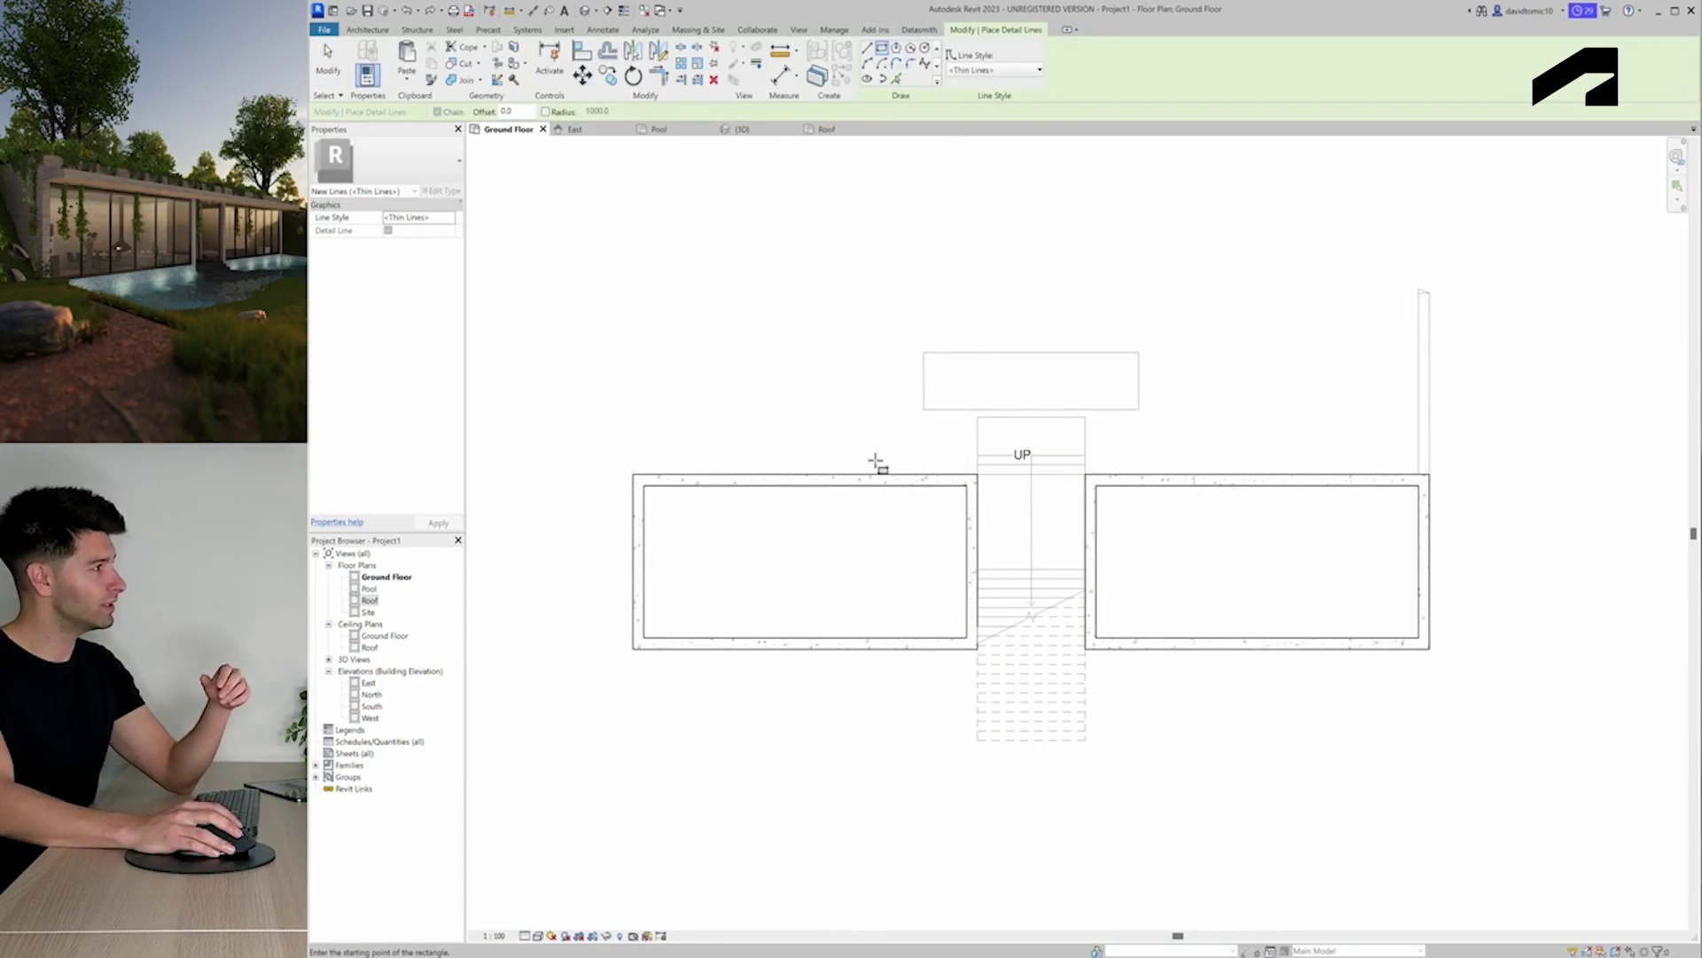
{"action": "left_click", "coordinate": [923, 545]}
{"action": "left_click", "coordinate": [846, 611]}
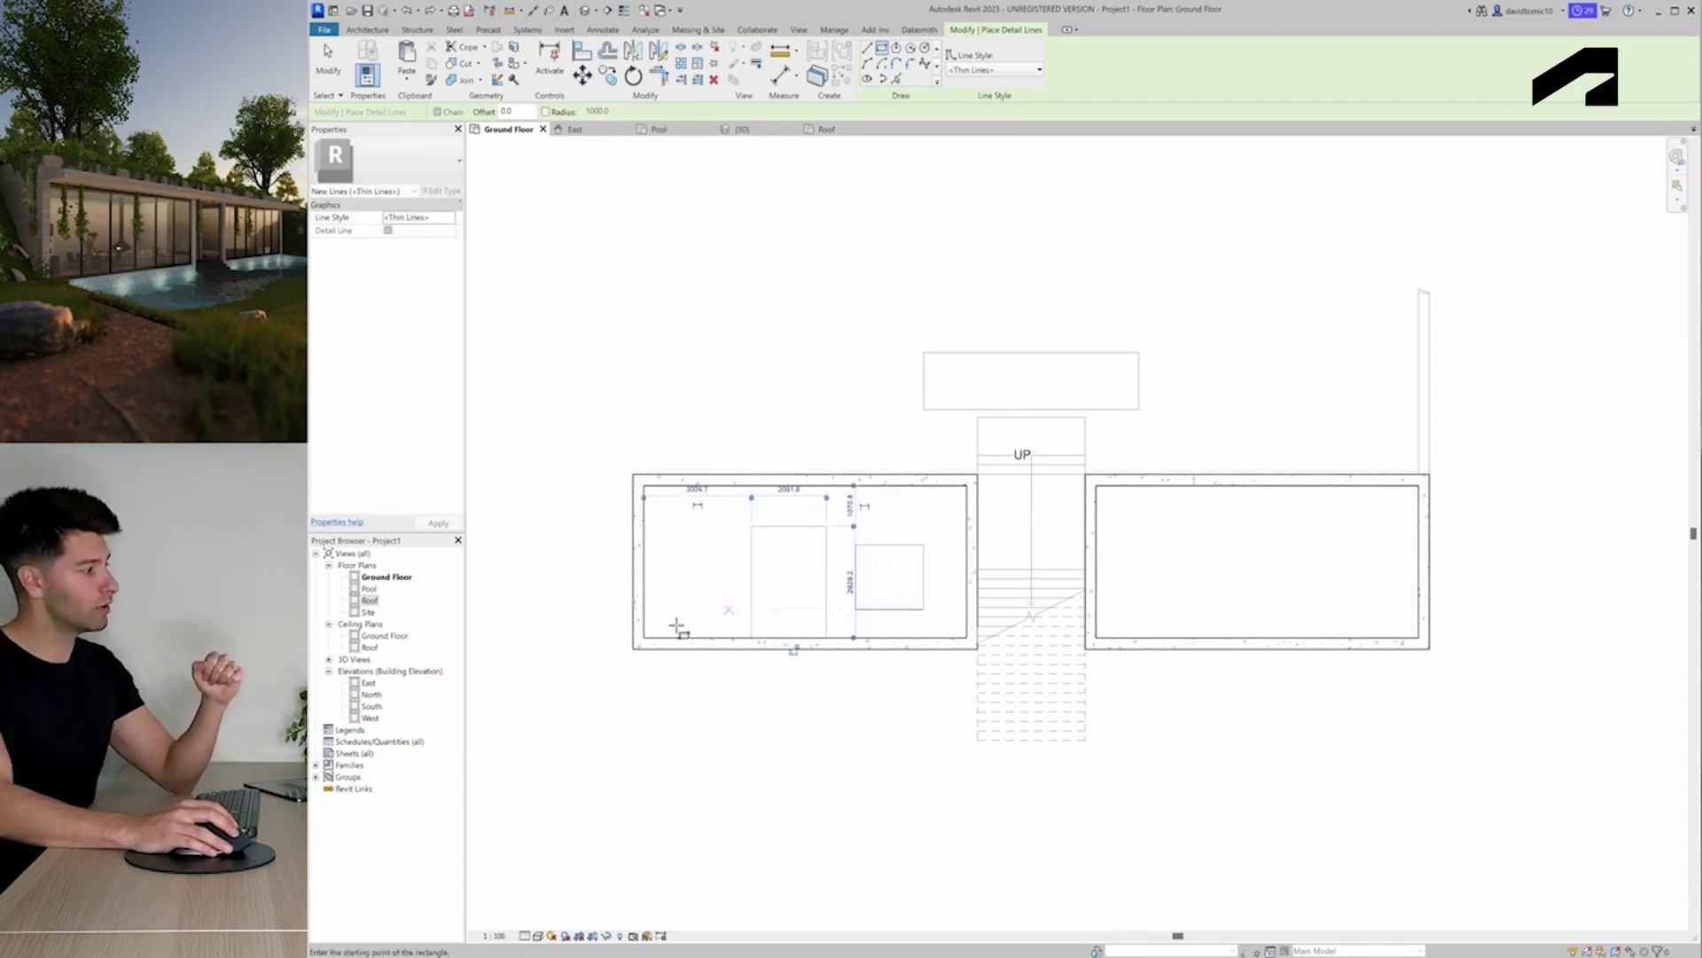
{"action": "left_click", "coordinate": [644, 636]}
{"action": "left_click", "coordinate": [746, 487]}
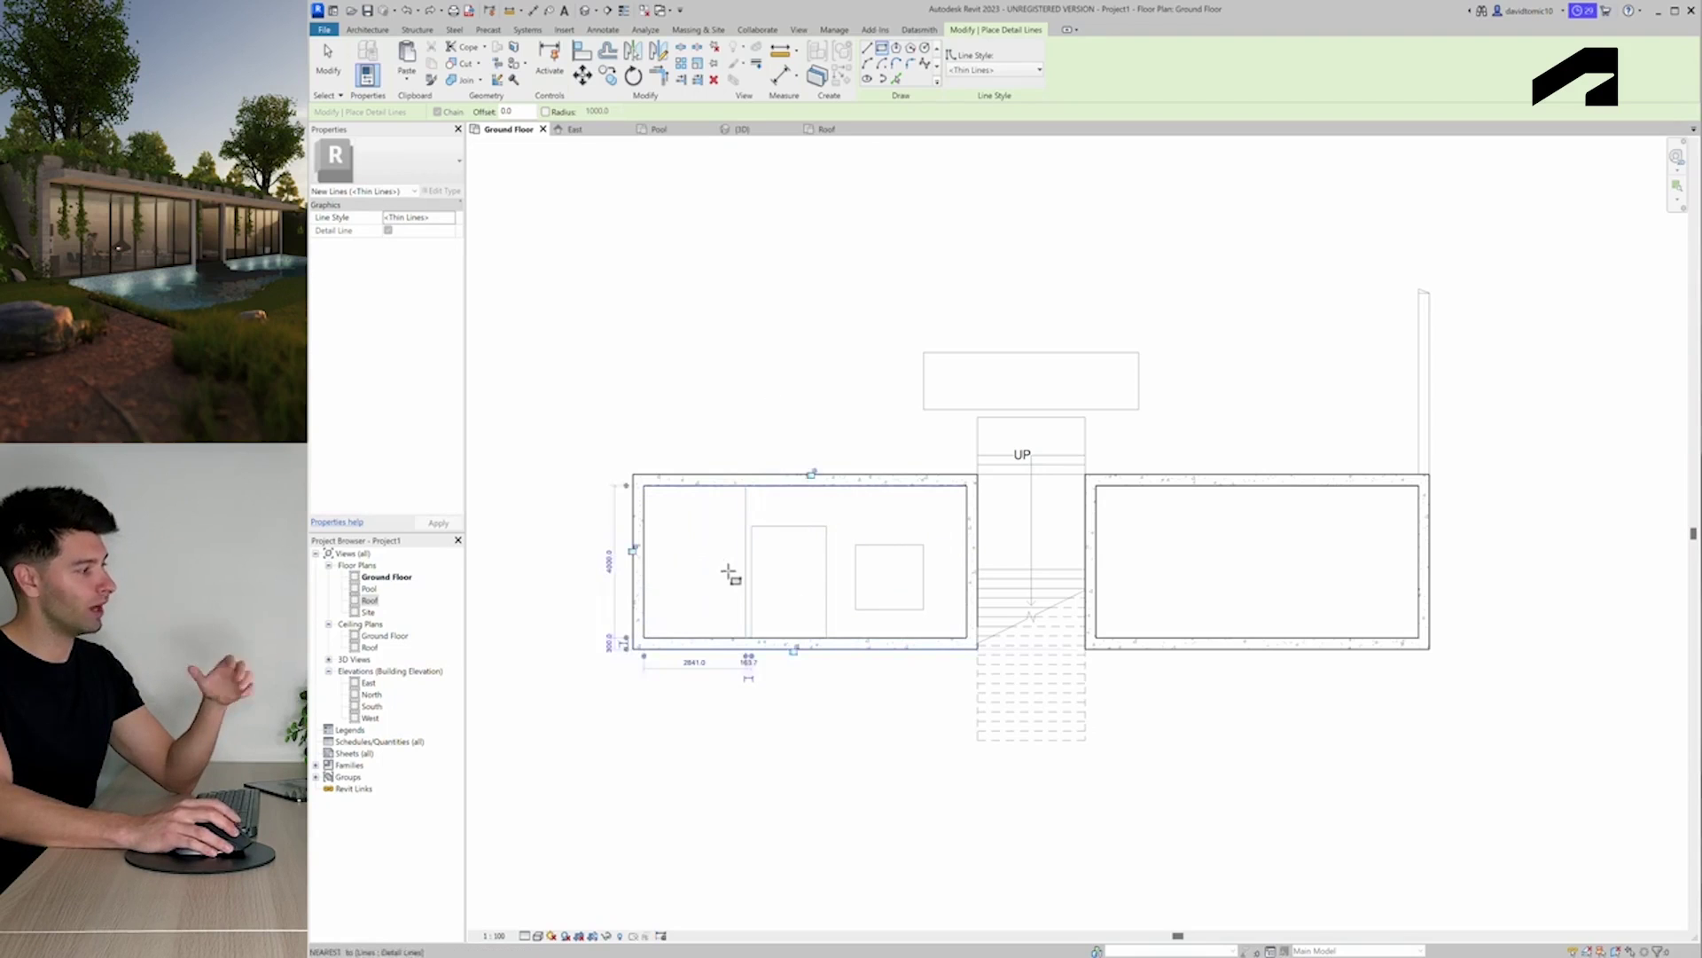
Draw three detail-line rectangles in the right volume: one about 2200 mm wide near the stair, a slim one beside it and another block beyond
{"action": "left_click", "coordinate": [1122, 528]}
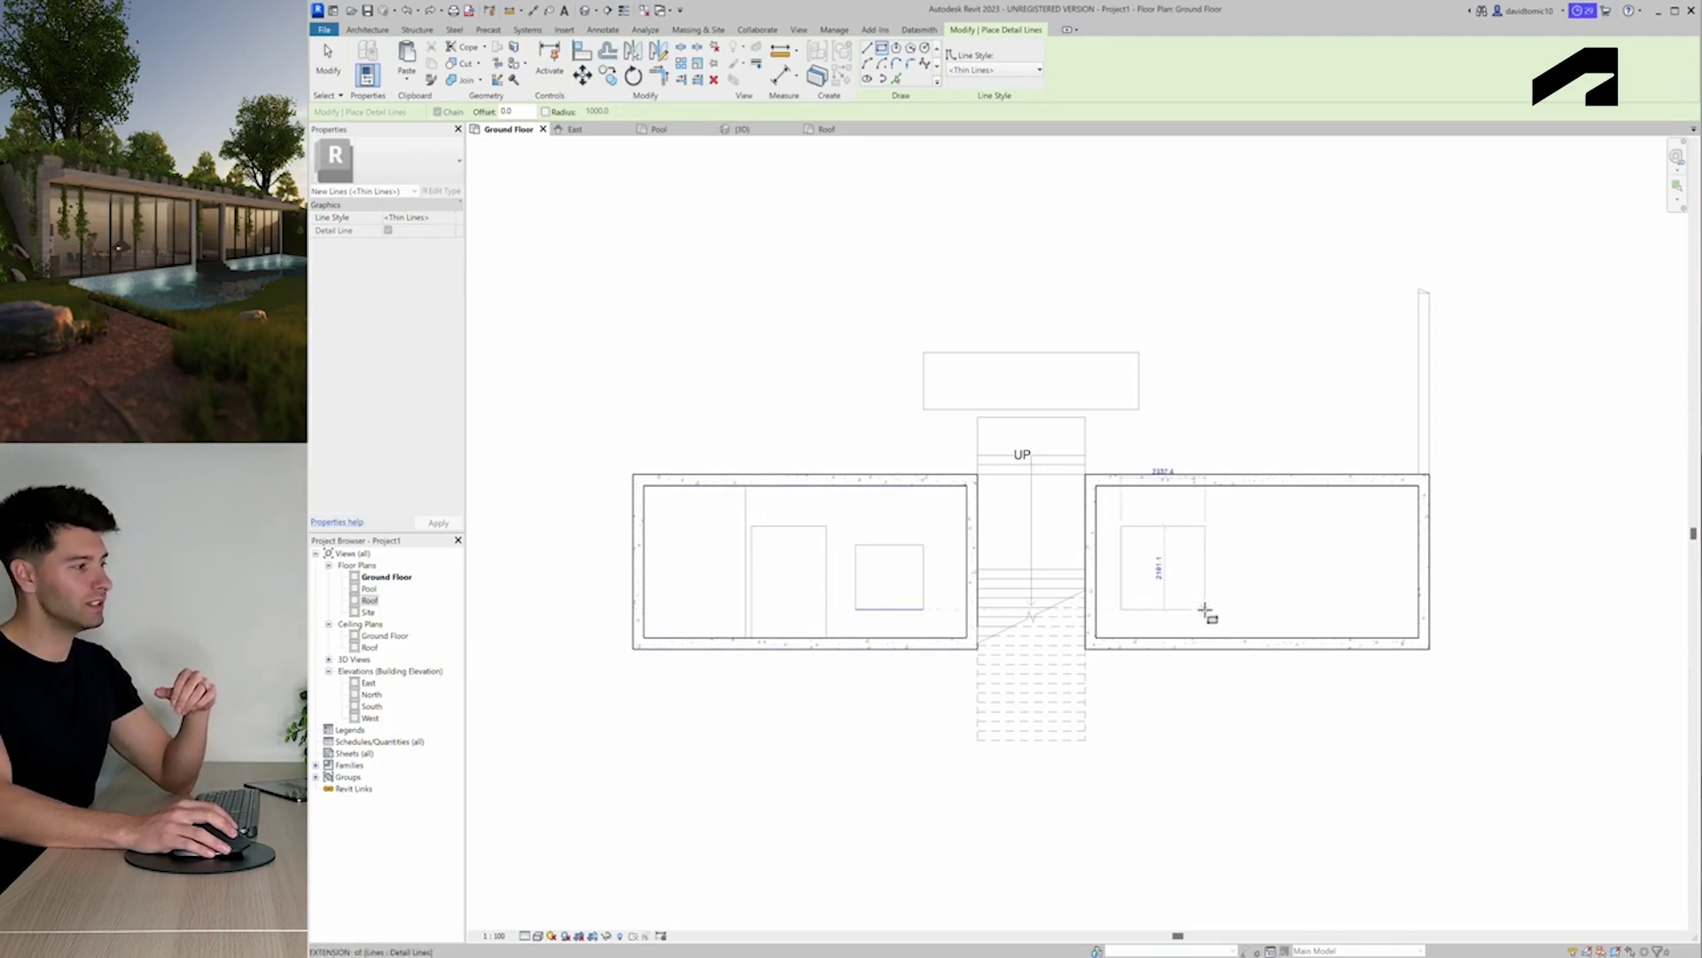
{"action": "left_click", "coordinate": [1204, 597]}
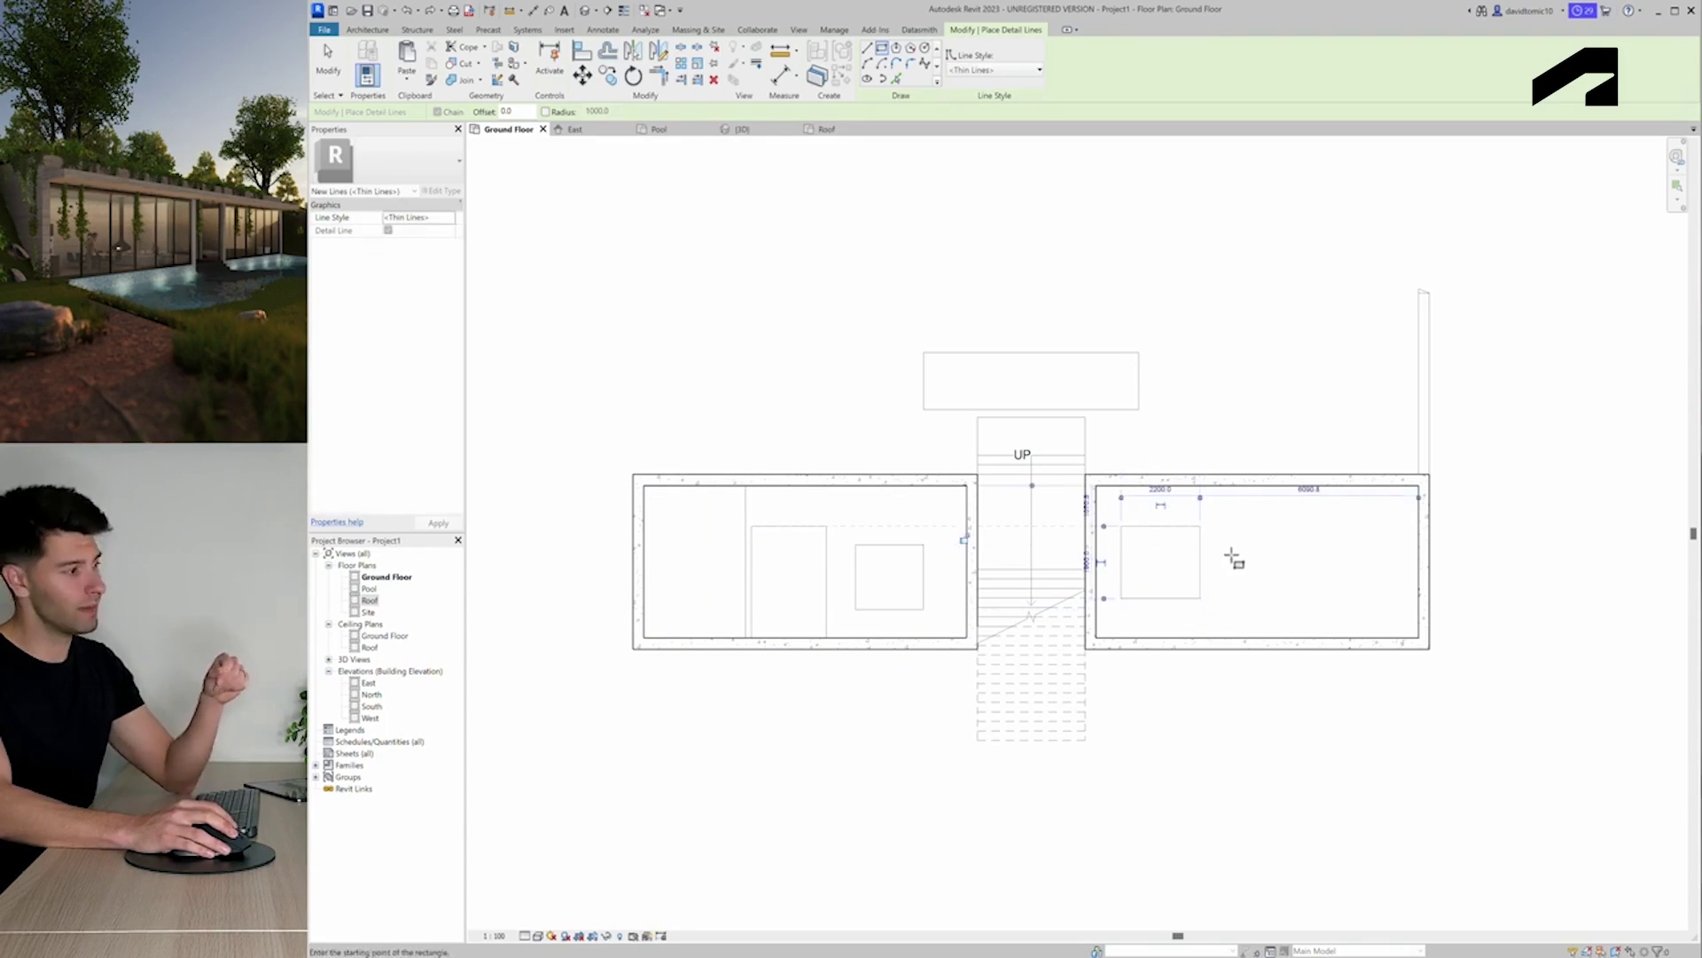
{"action": "left_click", "coordinate": [1227, 512]}
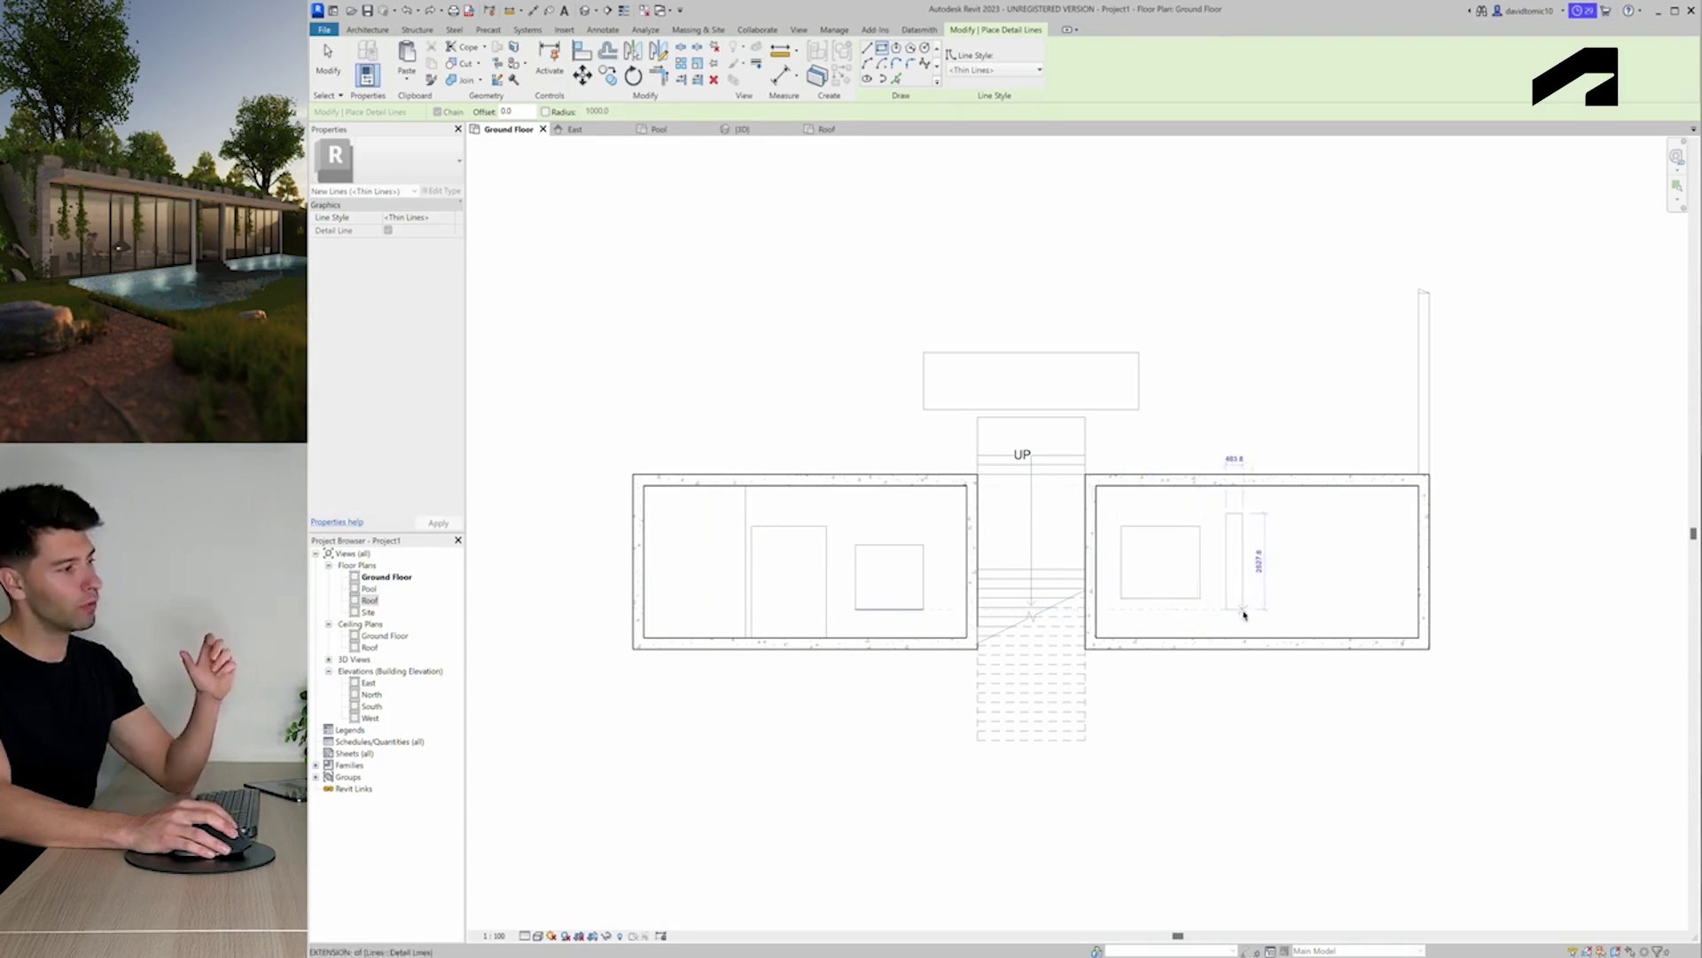
{"action": "left_click", "coordinate": [1244, 610]}
{"action": "left_click", "coordinate": [1257, 525]}
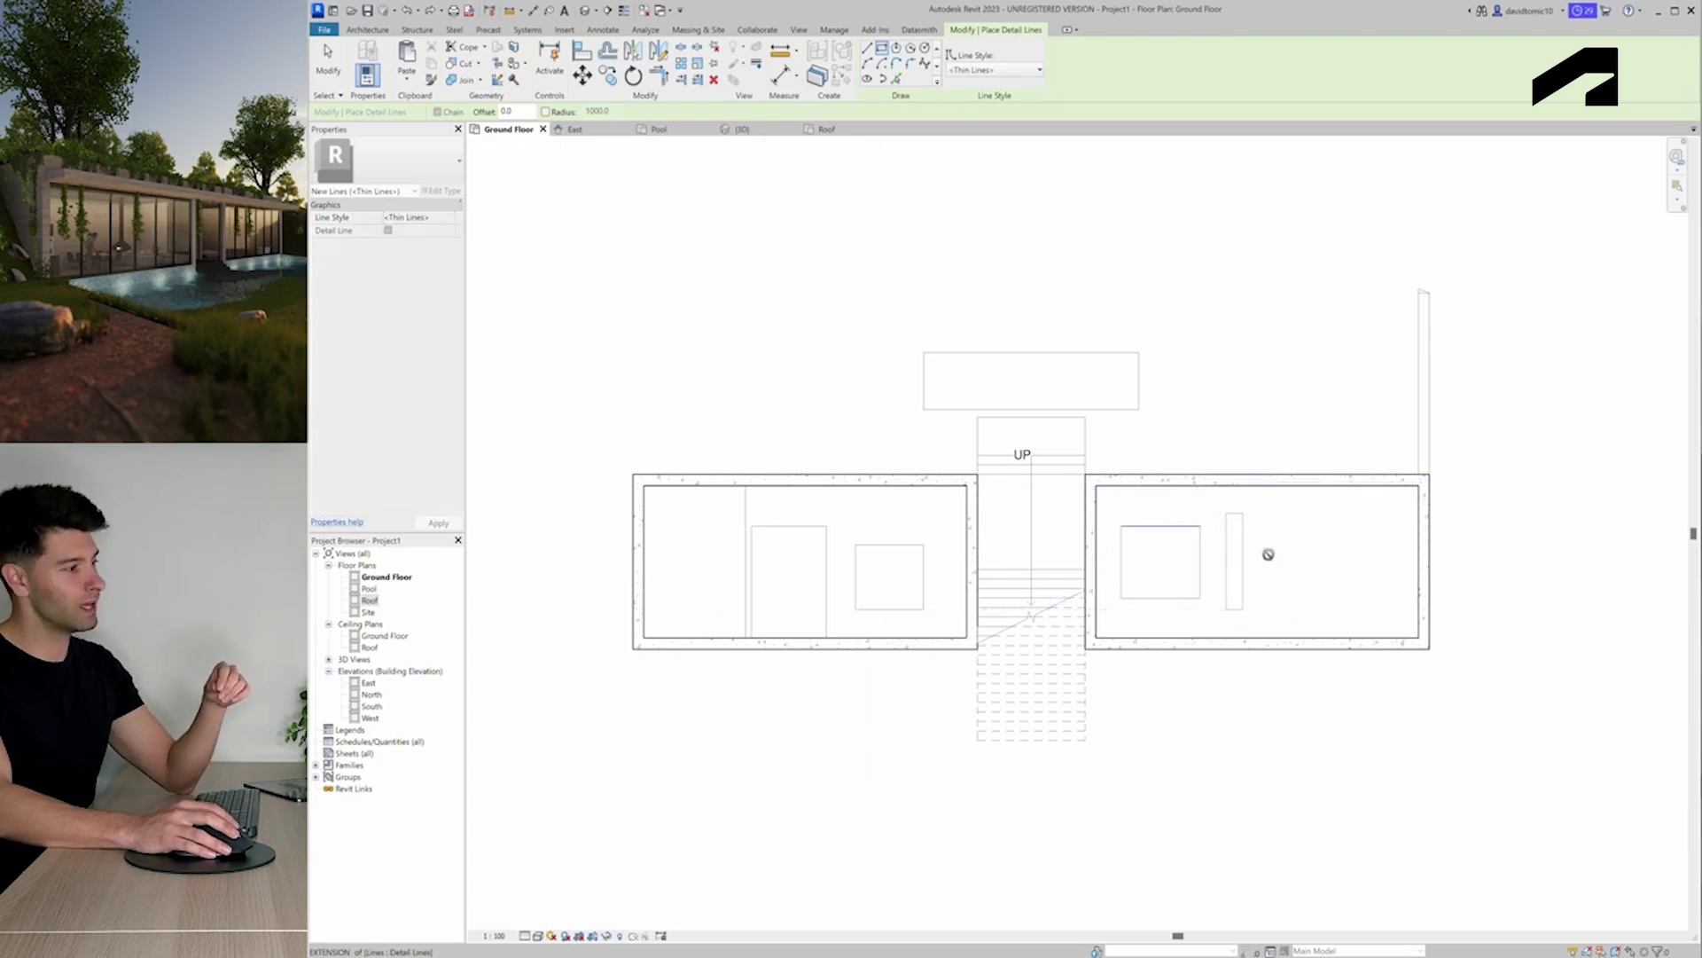
{"action": "left_click", "coordinate": [1335, 590]}
Draw two detail-line rectangles in the right volume's far corners, one about 2300 mm wide, the other about 3250 by 1230 mm
{"action": "left_click", "coordinate": [1418, 487]}
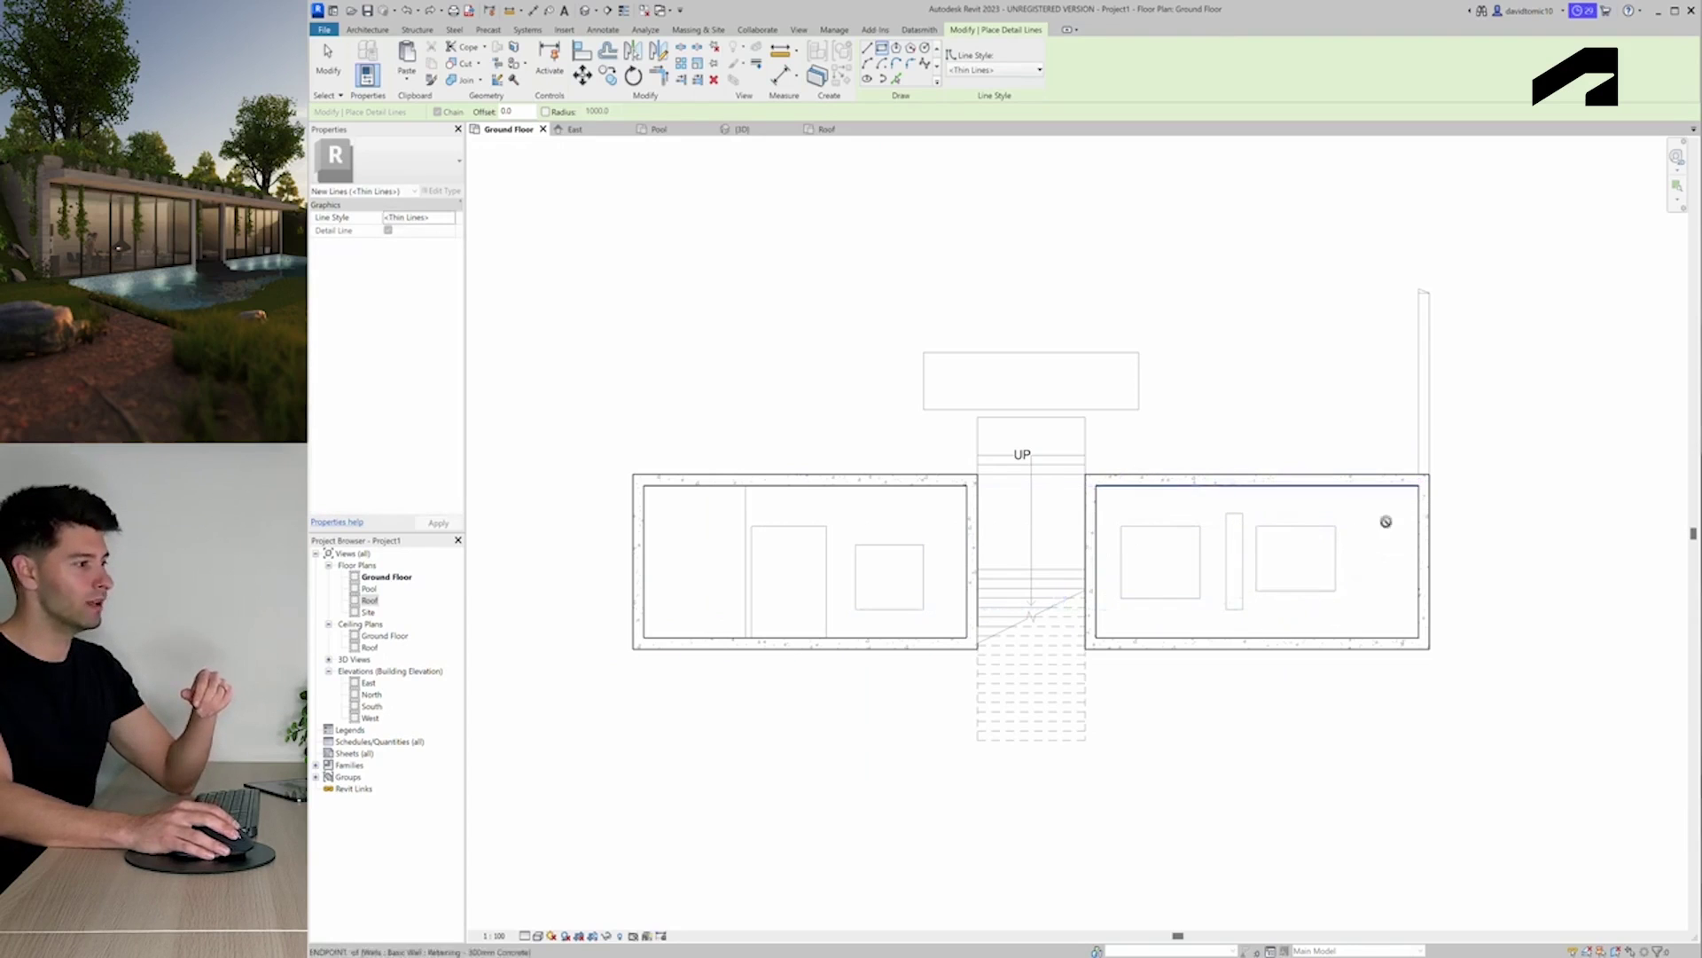
{"action": "left_click", "coordinate": [1336, 590]}
{"action": "left_click", "coordinate": [1418, 637]}
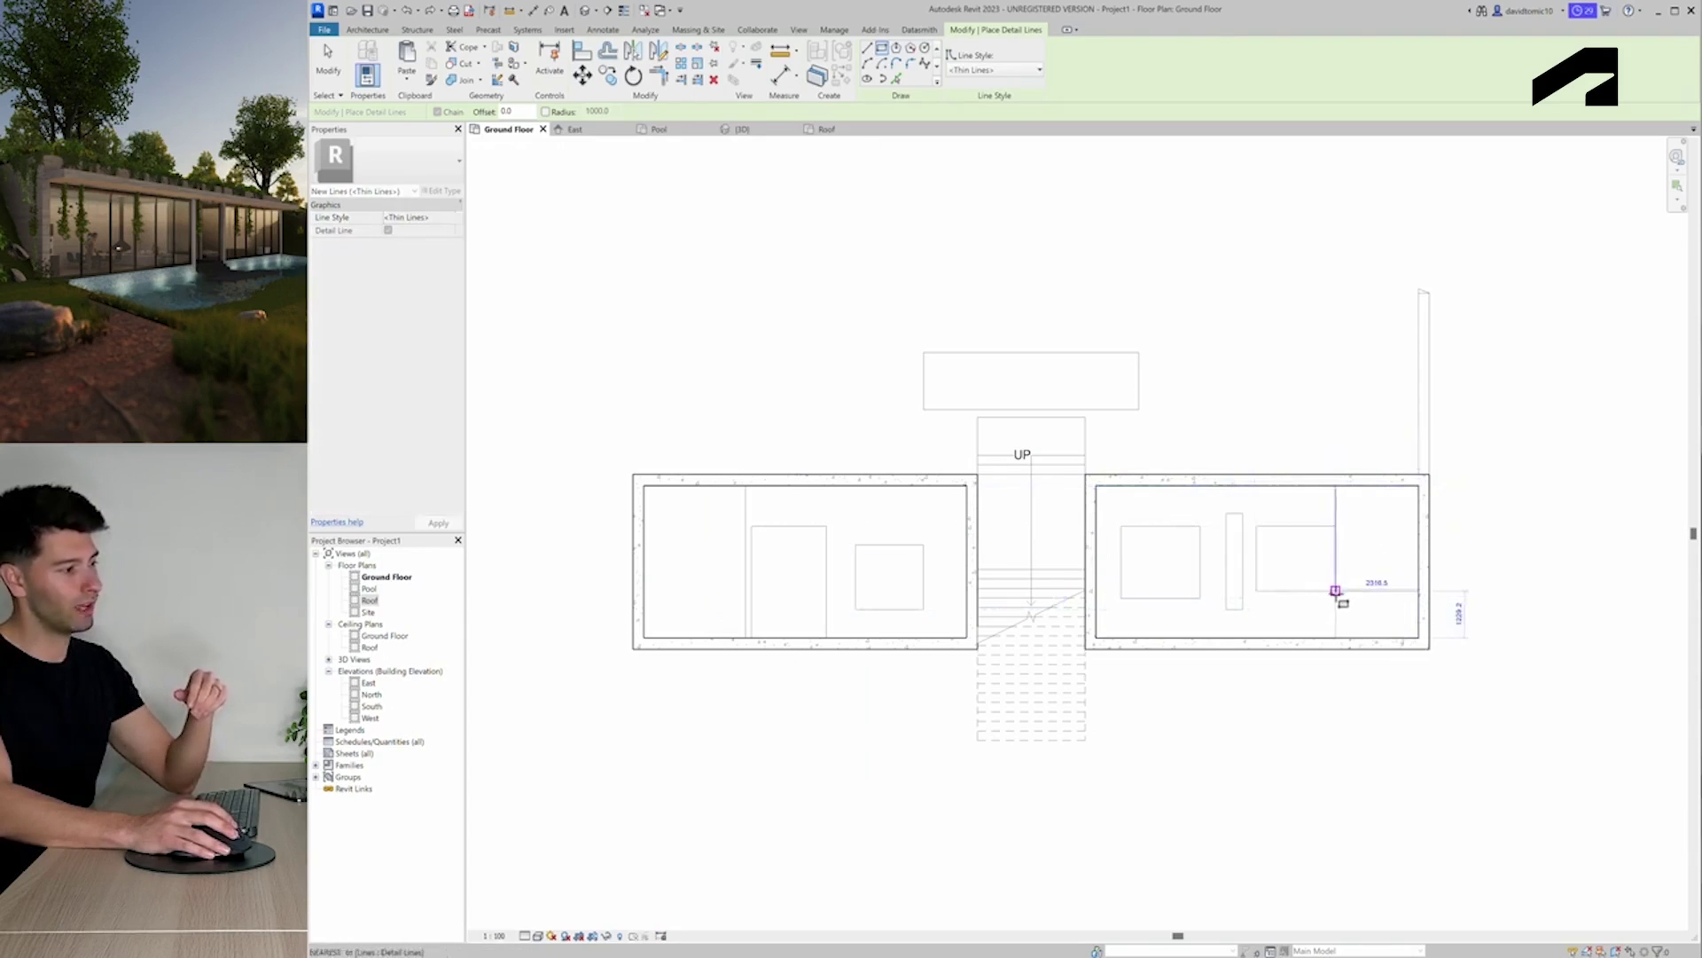
{"action": "left_click", "coordinate": [1302, 591]}
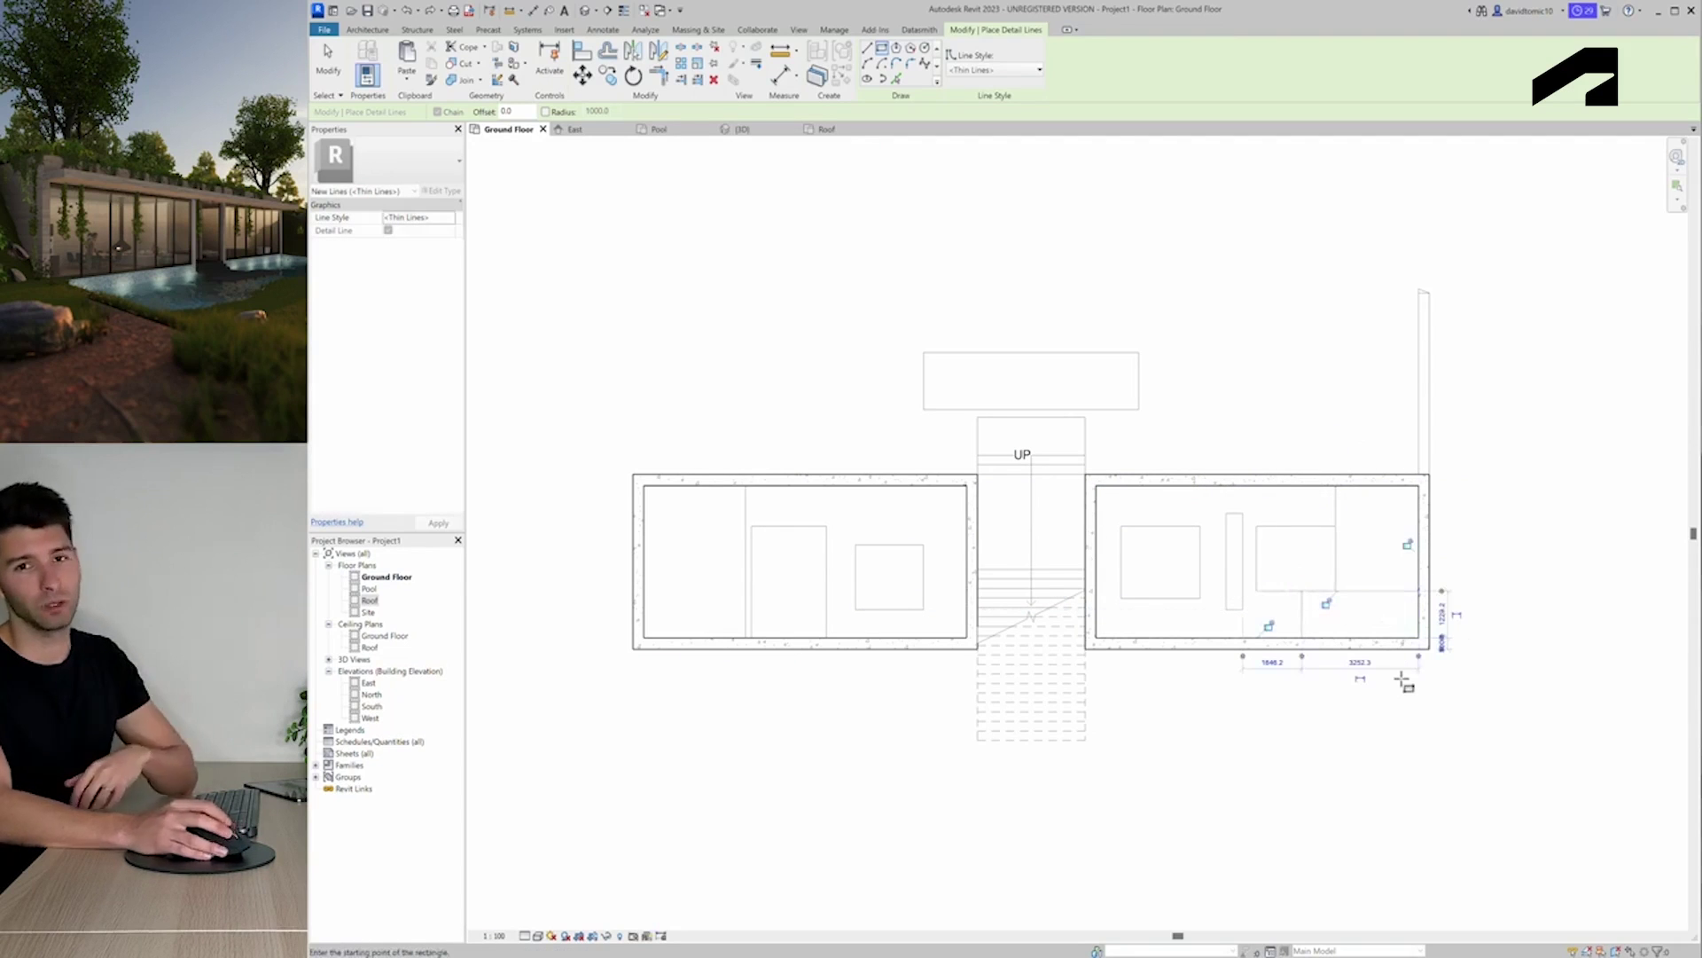
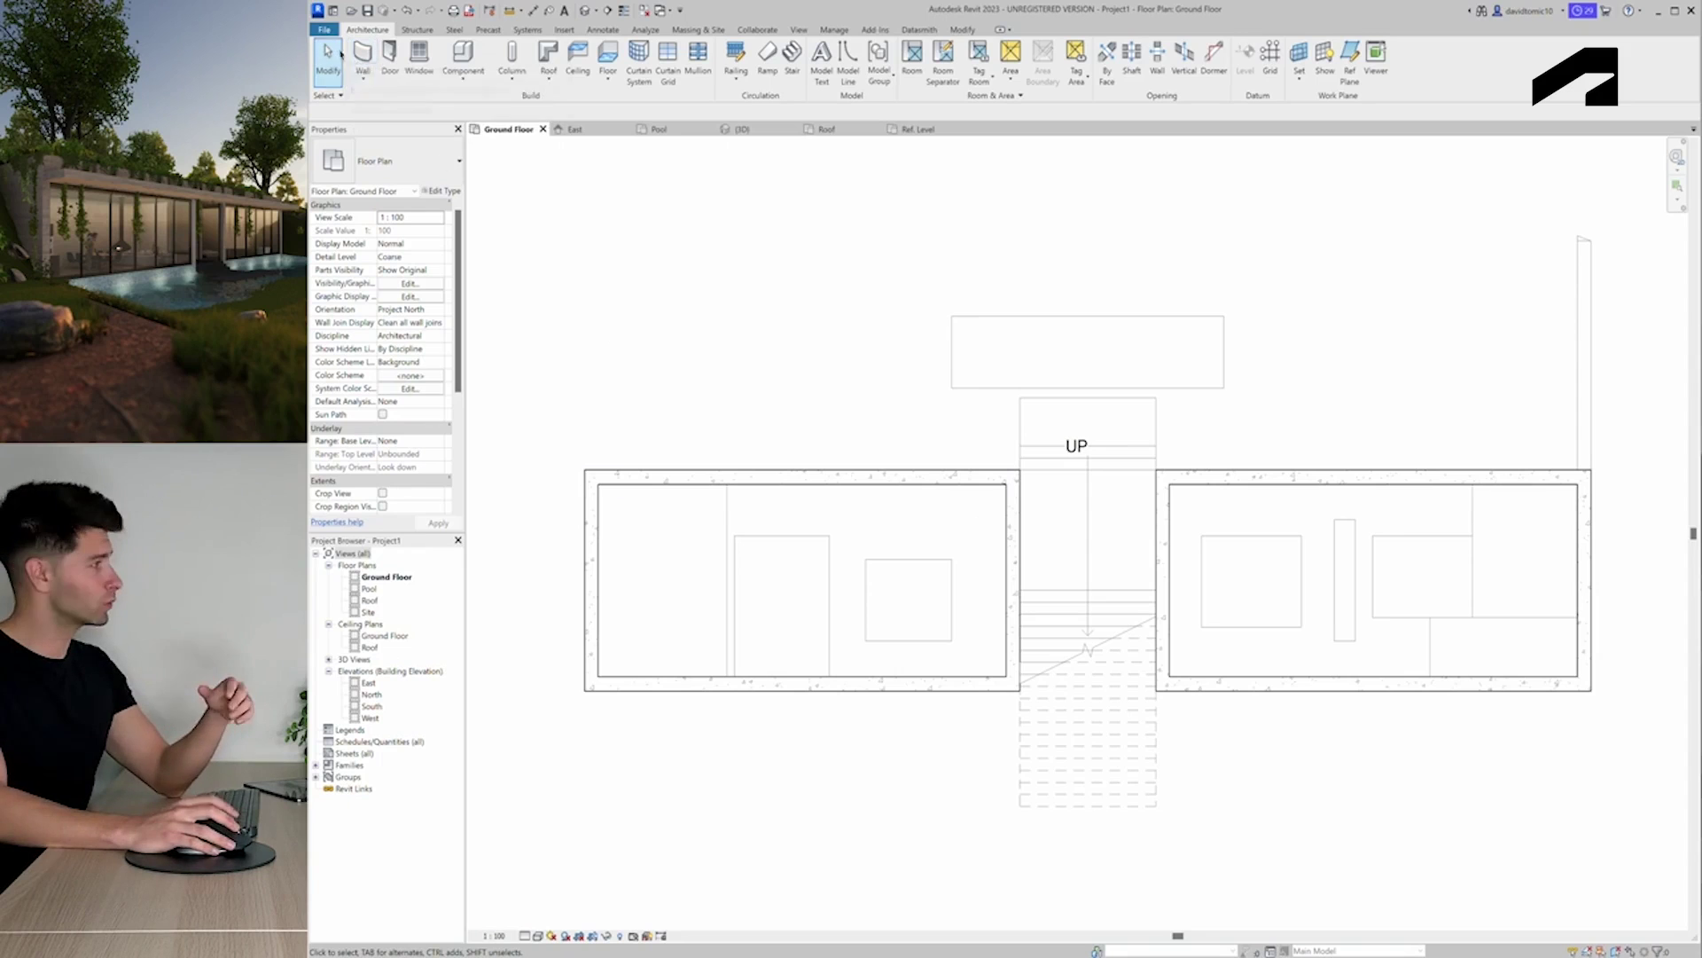
{"action": "left_click", "coordinate": [325, 30]}
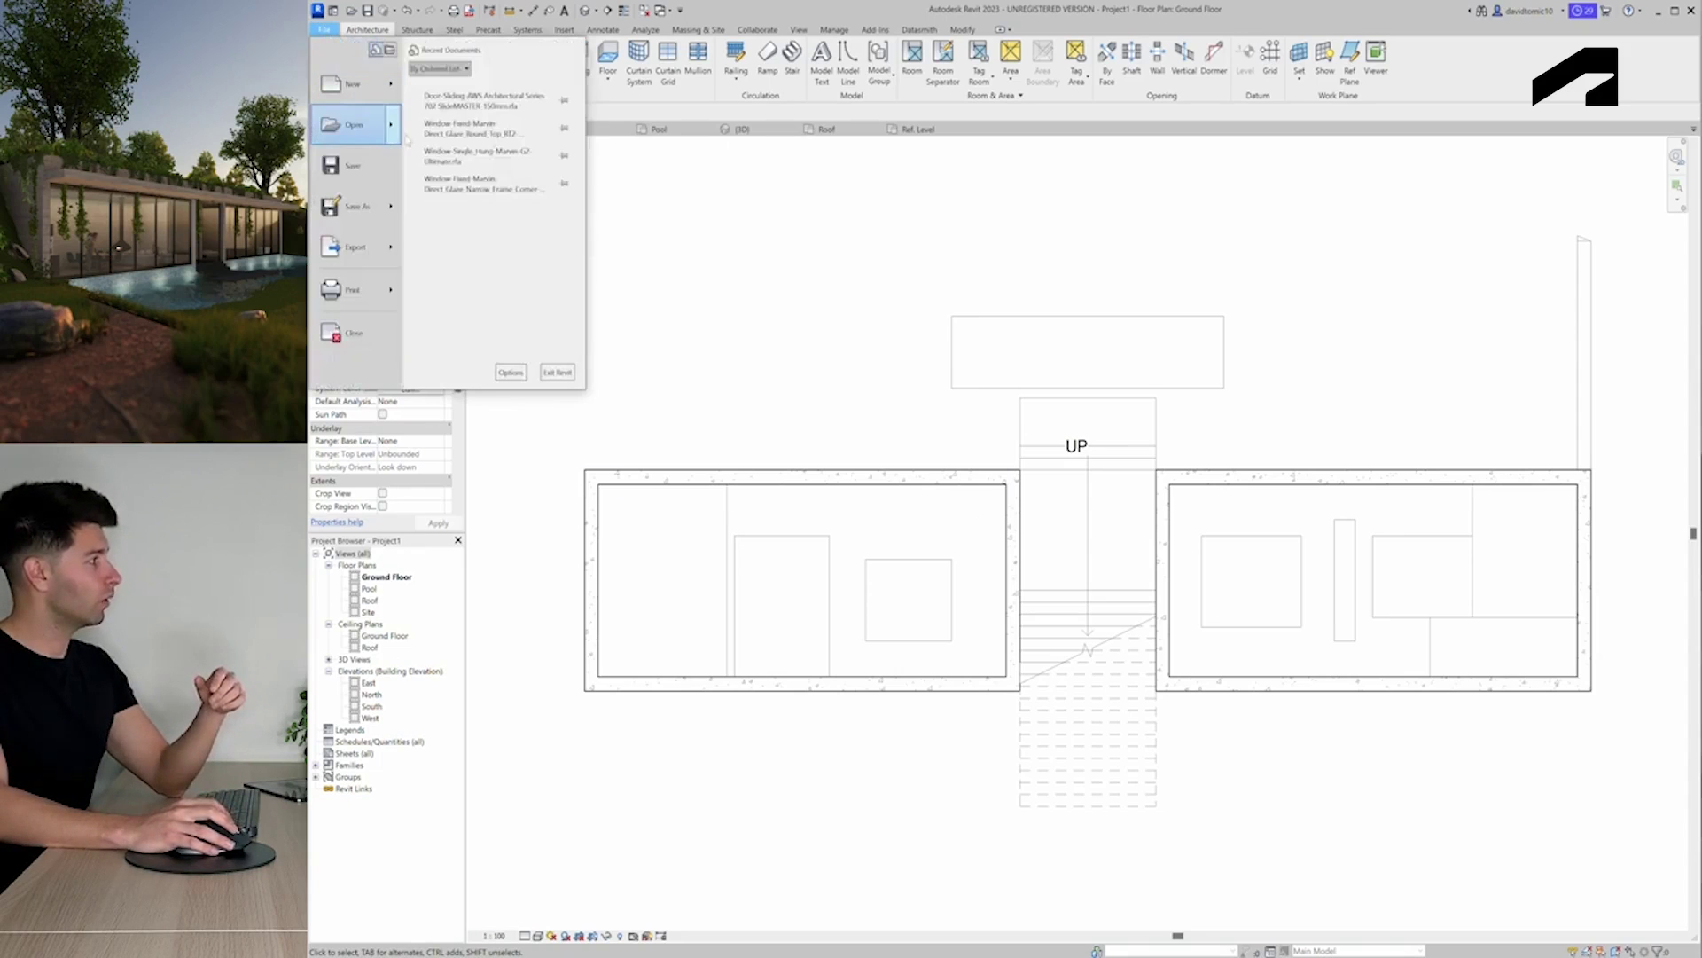
{"action": "mouse_move", "coordinate": [391, 128]}
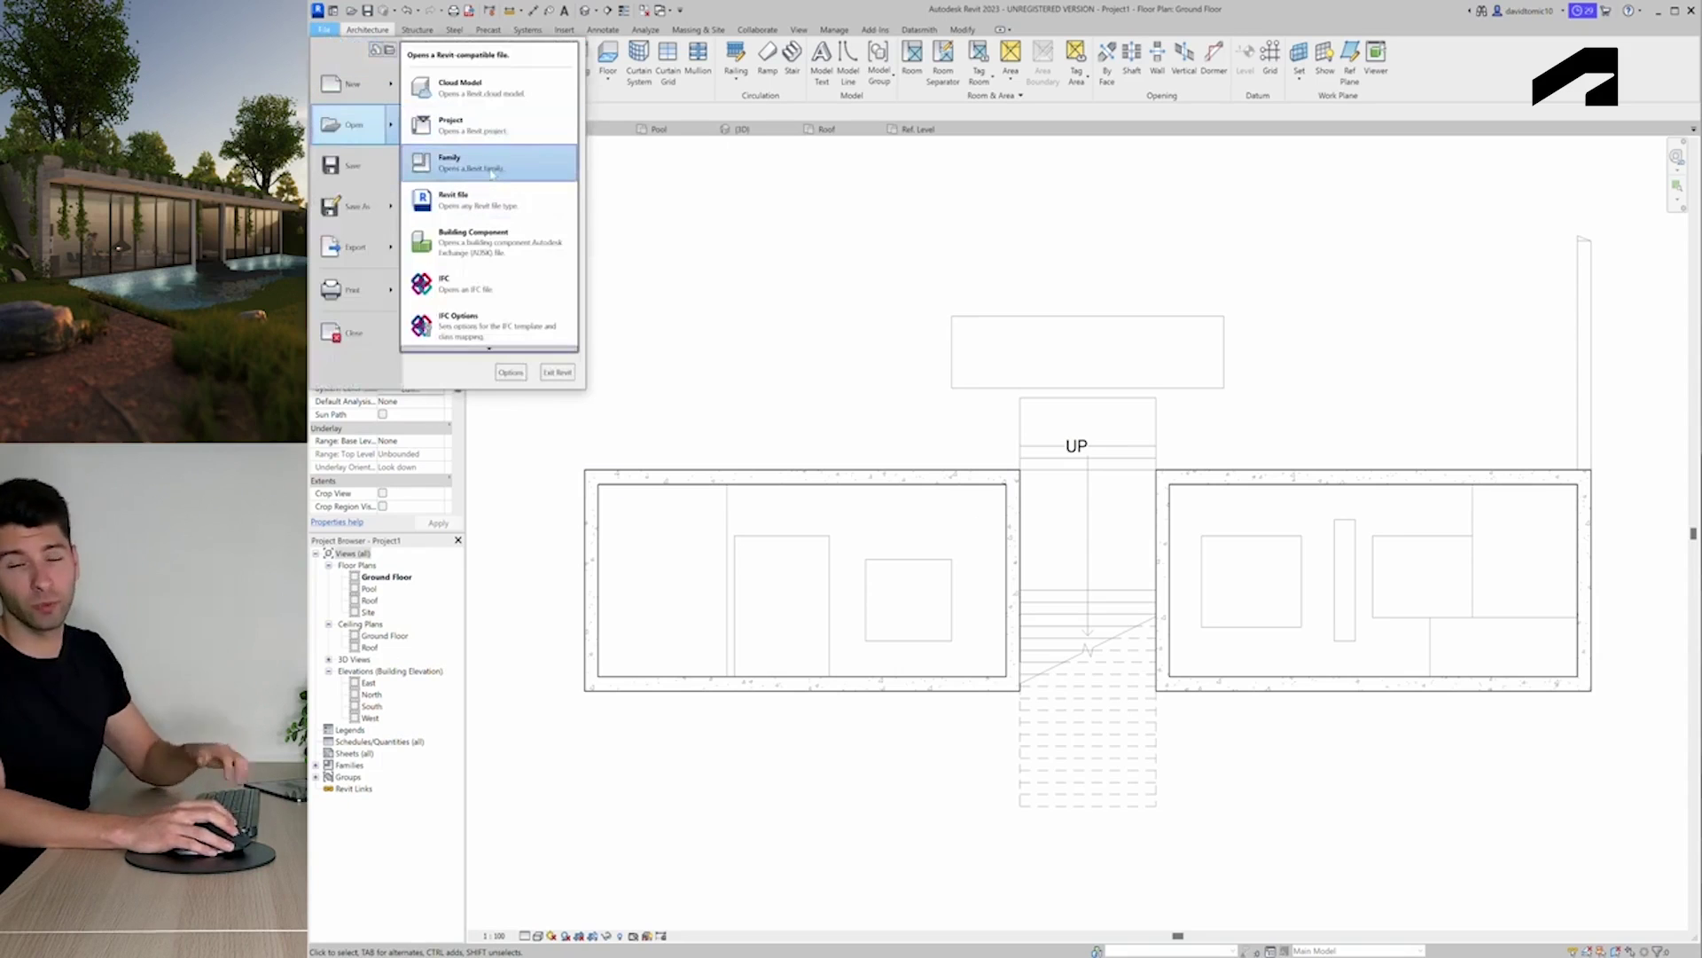
{"action": "key", "text": "Escape"}
{"action": "key", "text": "Escape"}
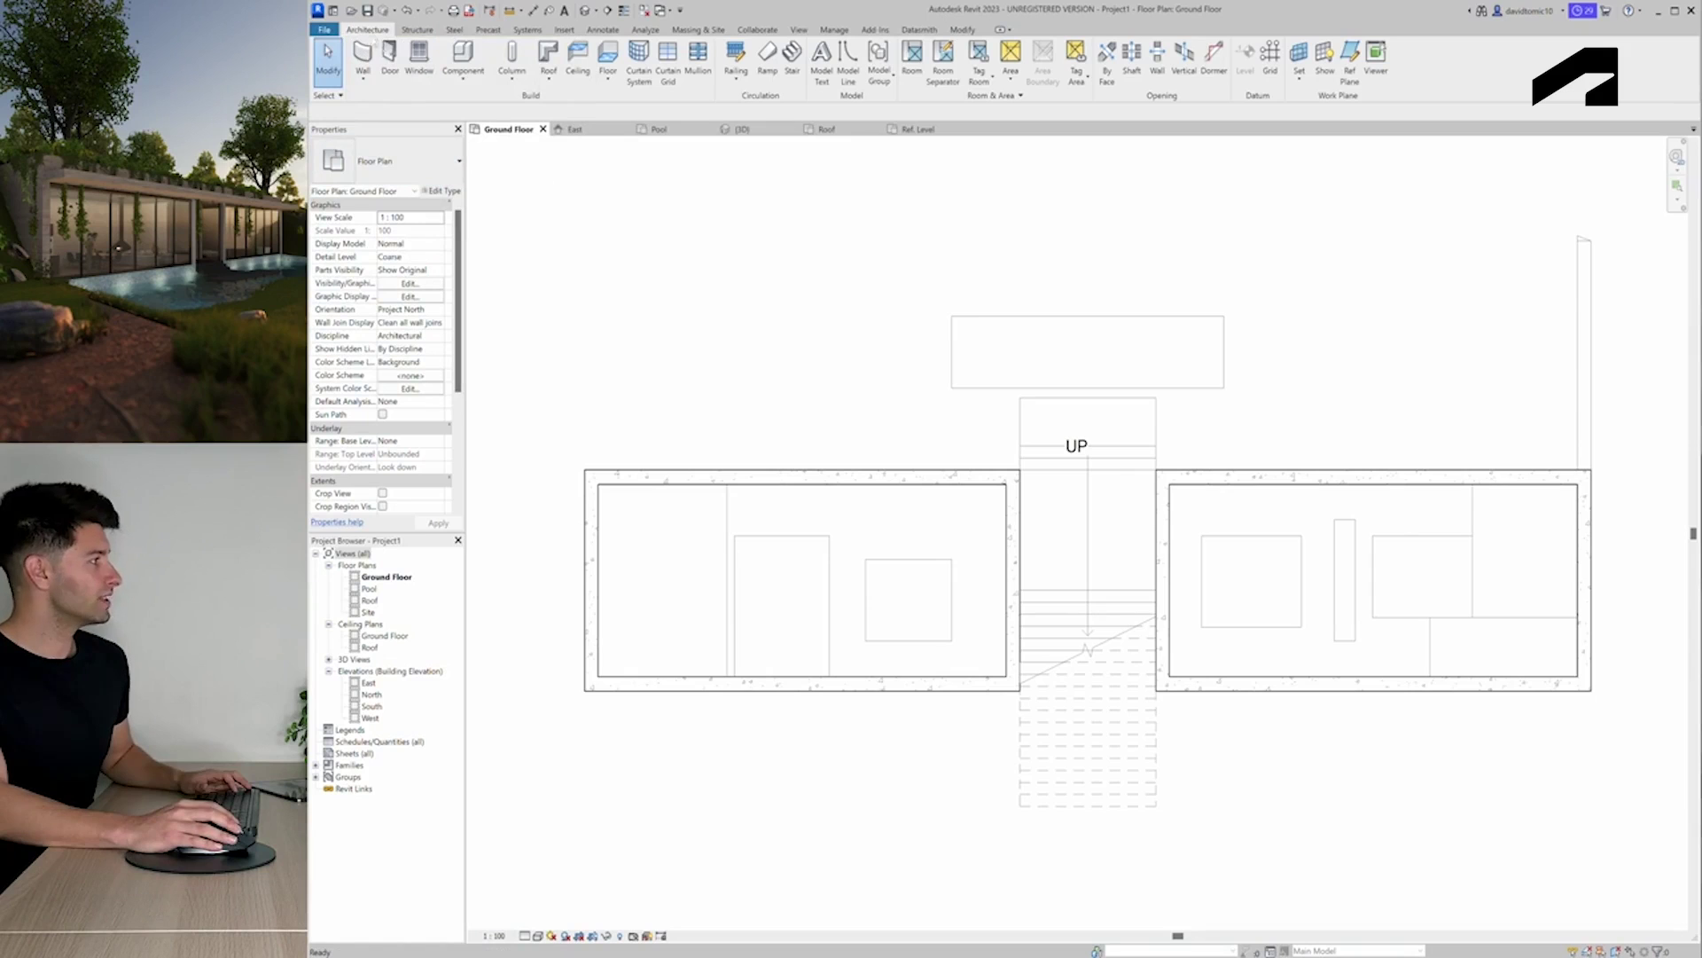
Place an AWS Architectural Series 702 SlideMASTER-150mm sliding door centred in the pool-side wall of the left volume
{"action": "left_click", "coordinate": [388, 54]}
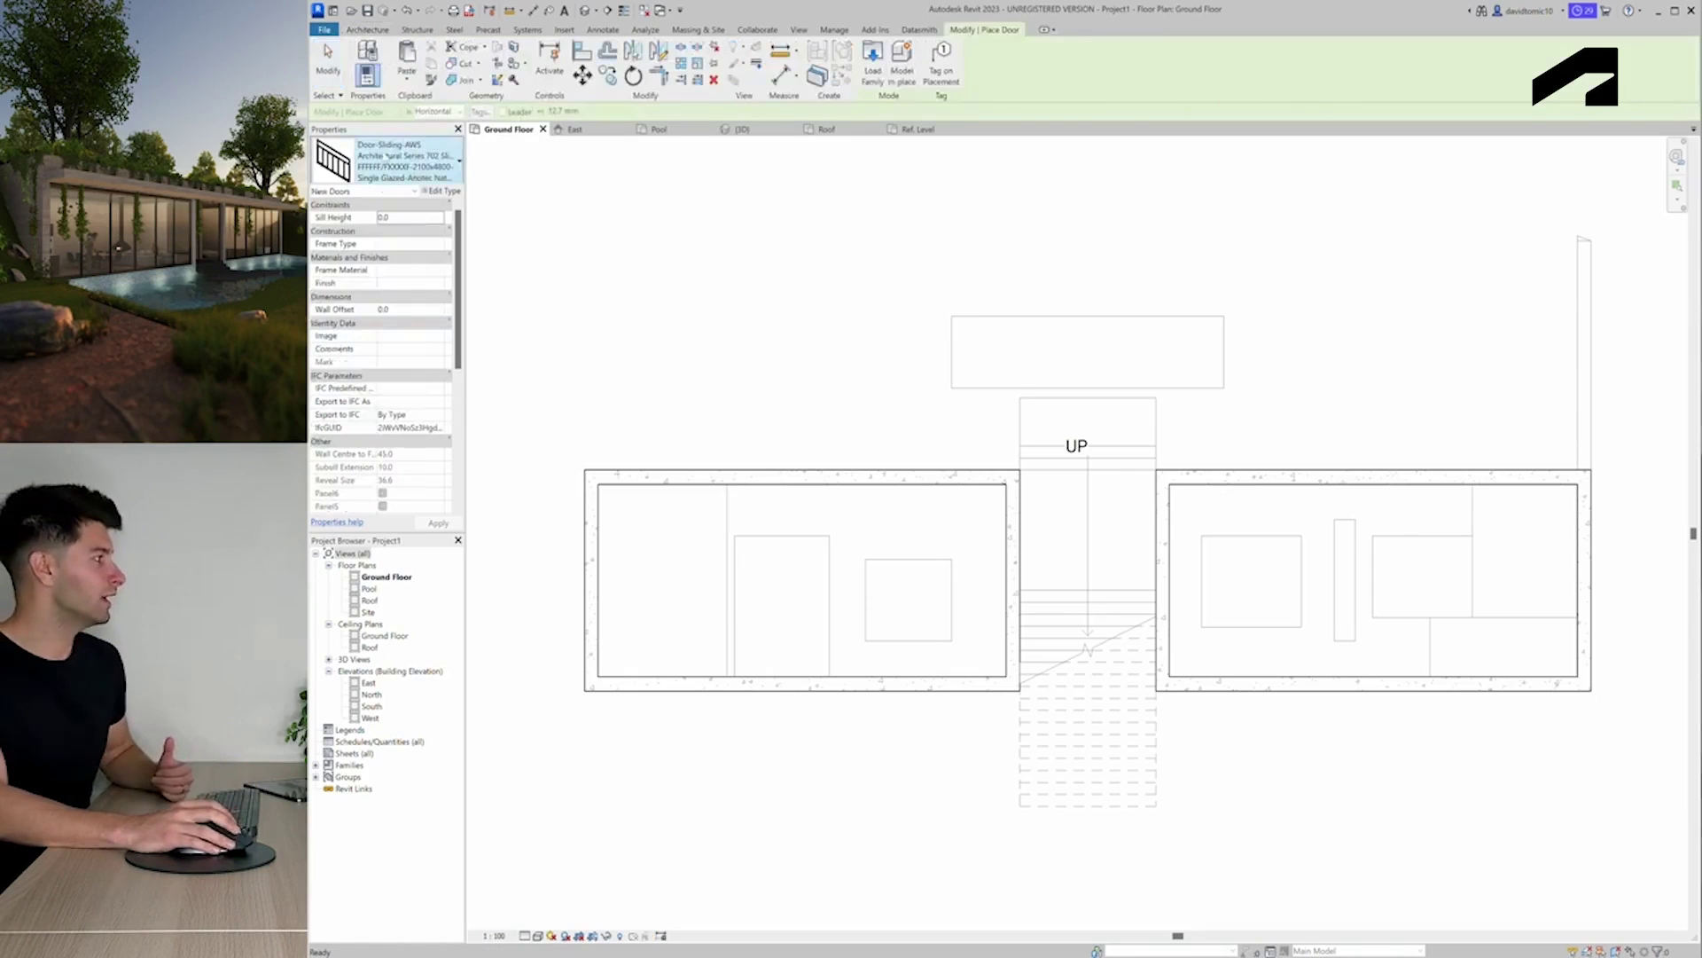
{"action": "left_click", "coordinate": [412, 160]}
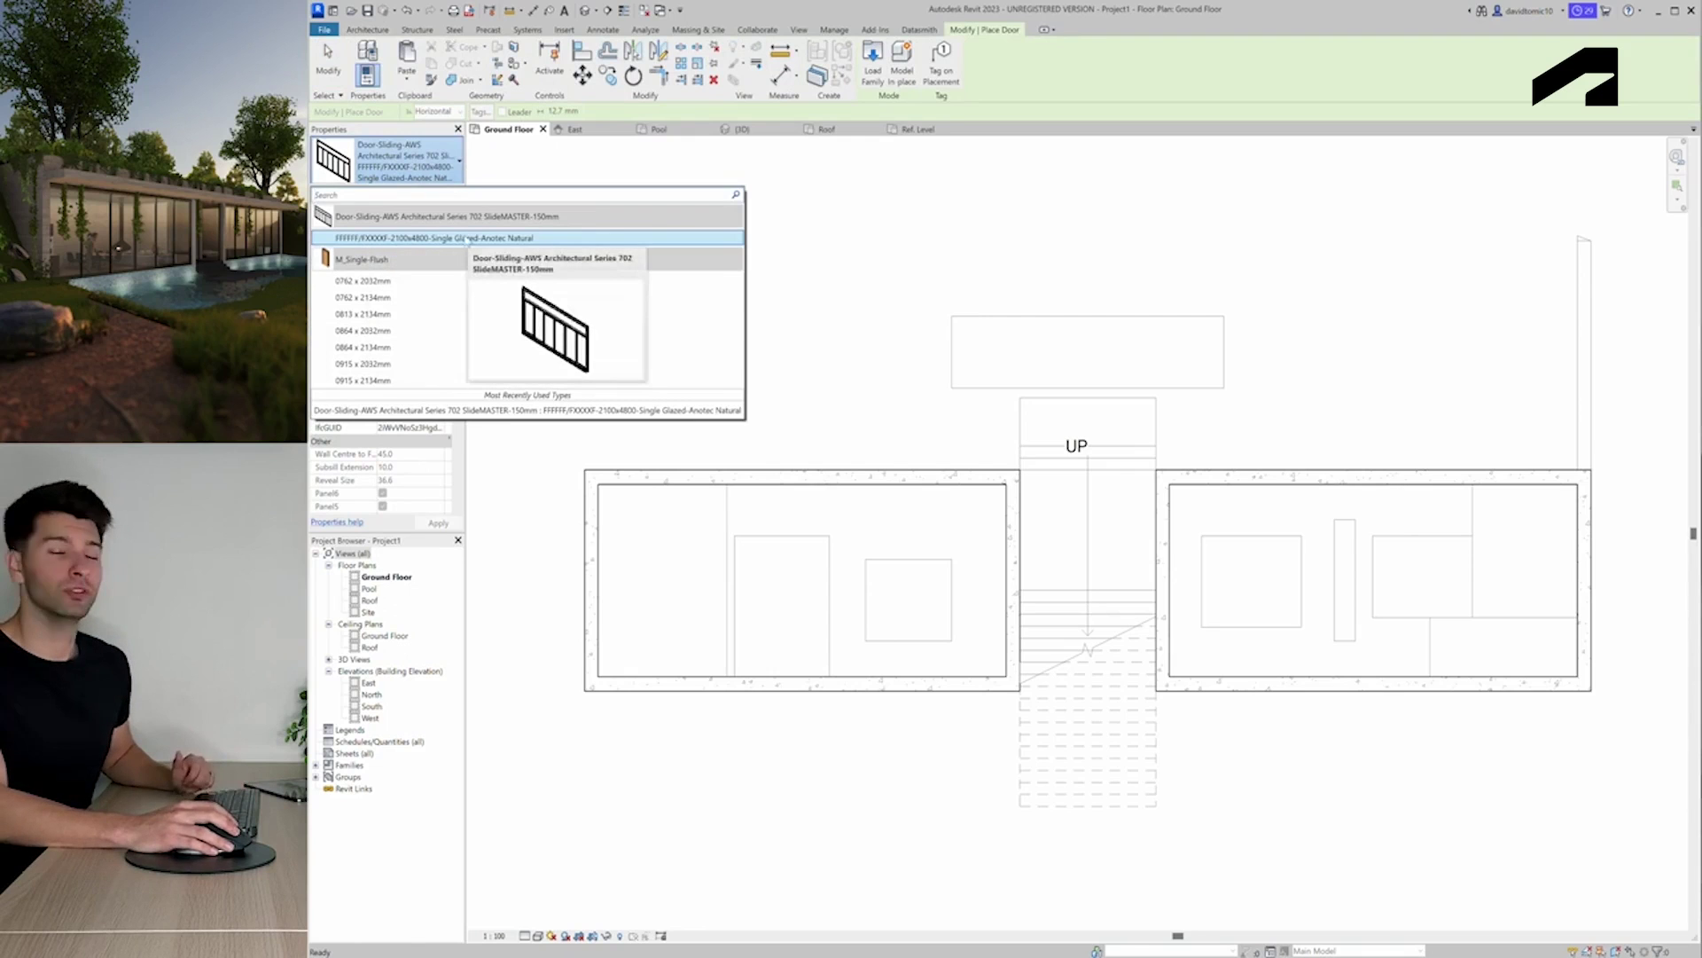
{"action": "left_click", "coordinate": [467, 238]}
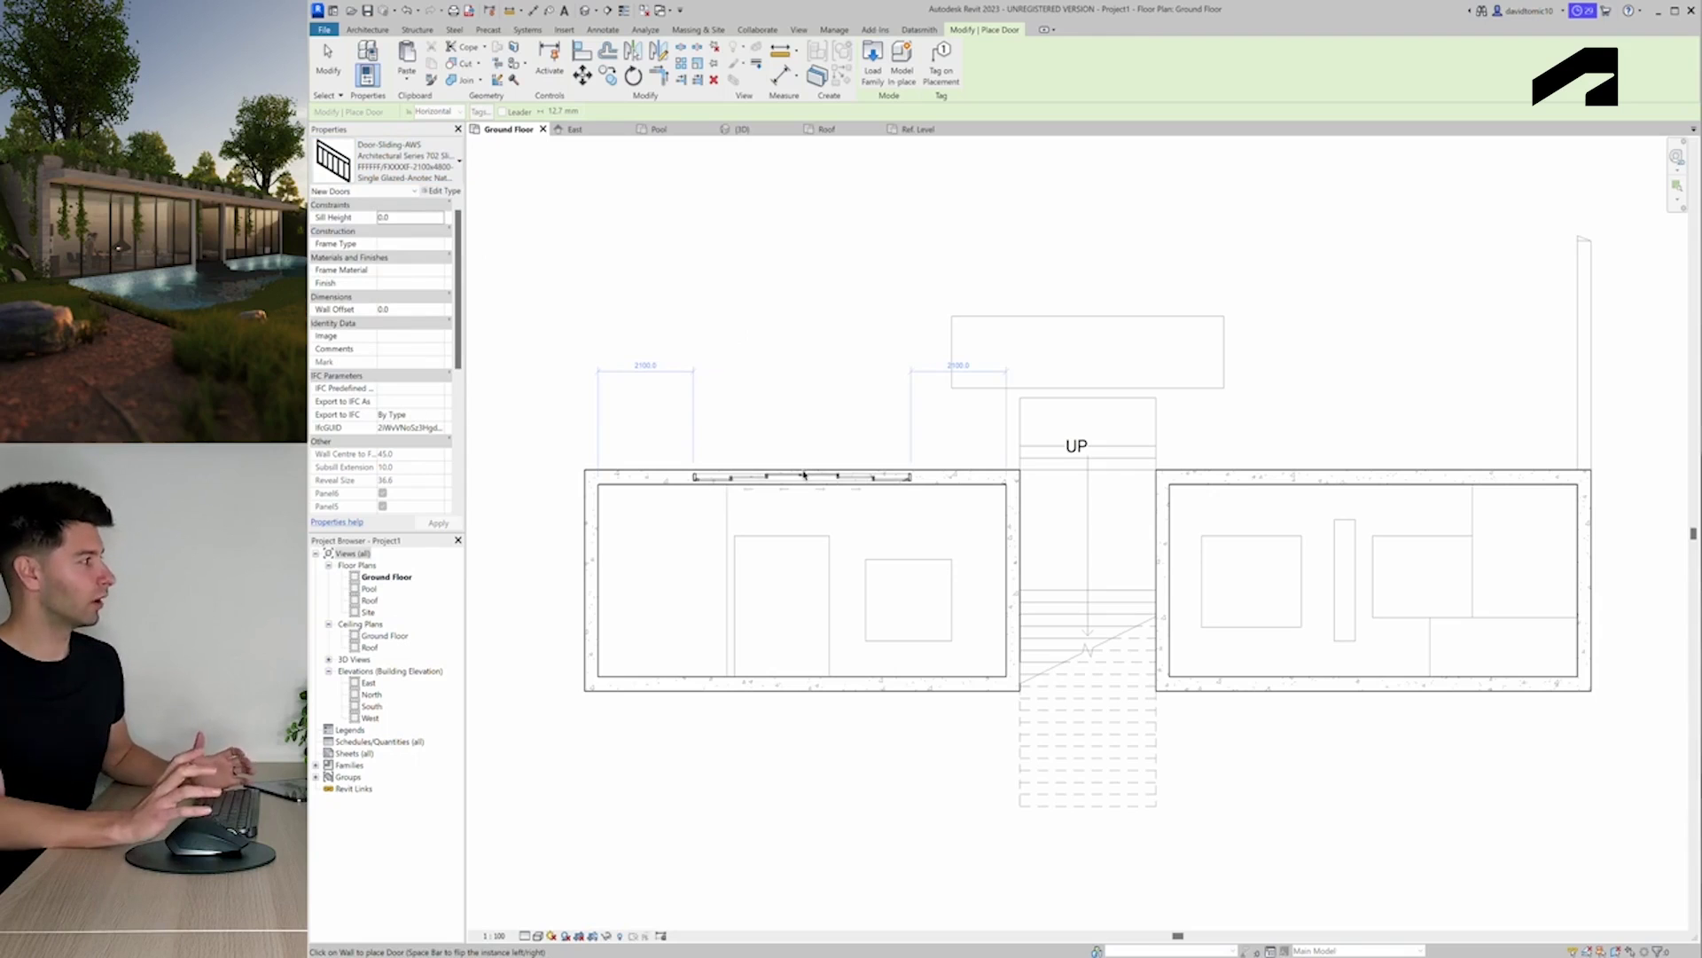
{"action": "left_click", "coordinate": [803, 476]}
{"action": "key", "text": "Escape"}
Edit the sliding door's type to a height of 4000 mm and a width of 9000 mm
{"action": "left_click", "coordinate": [432, 191]}
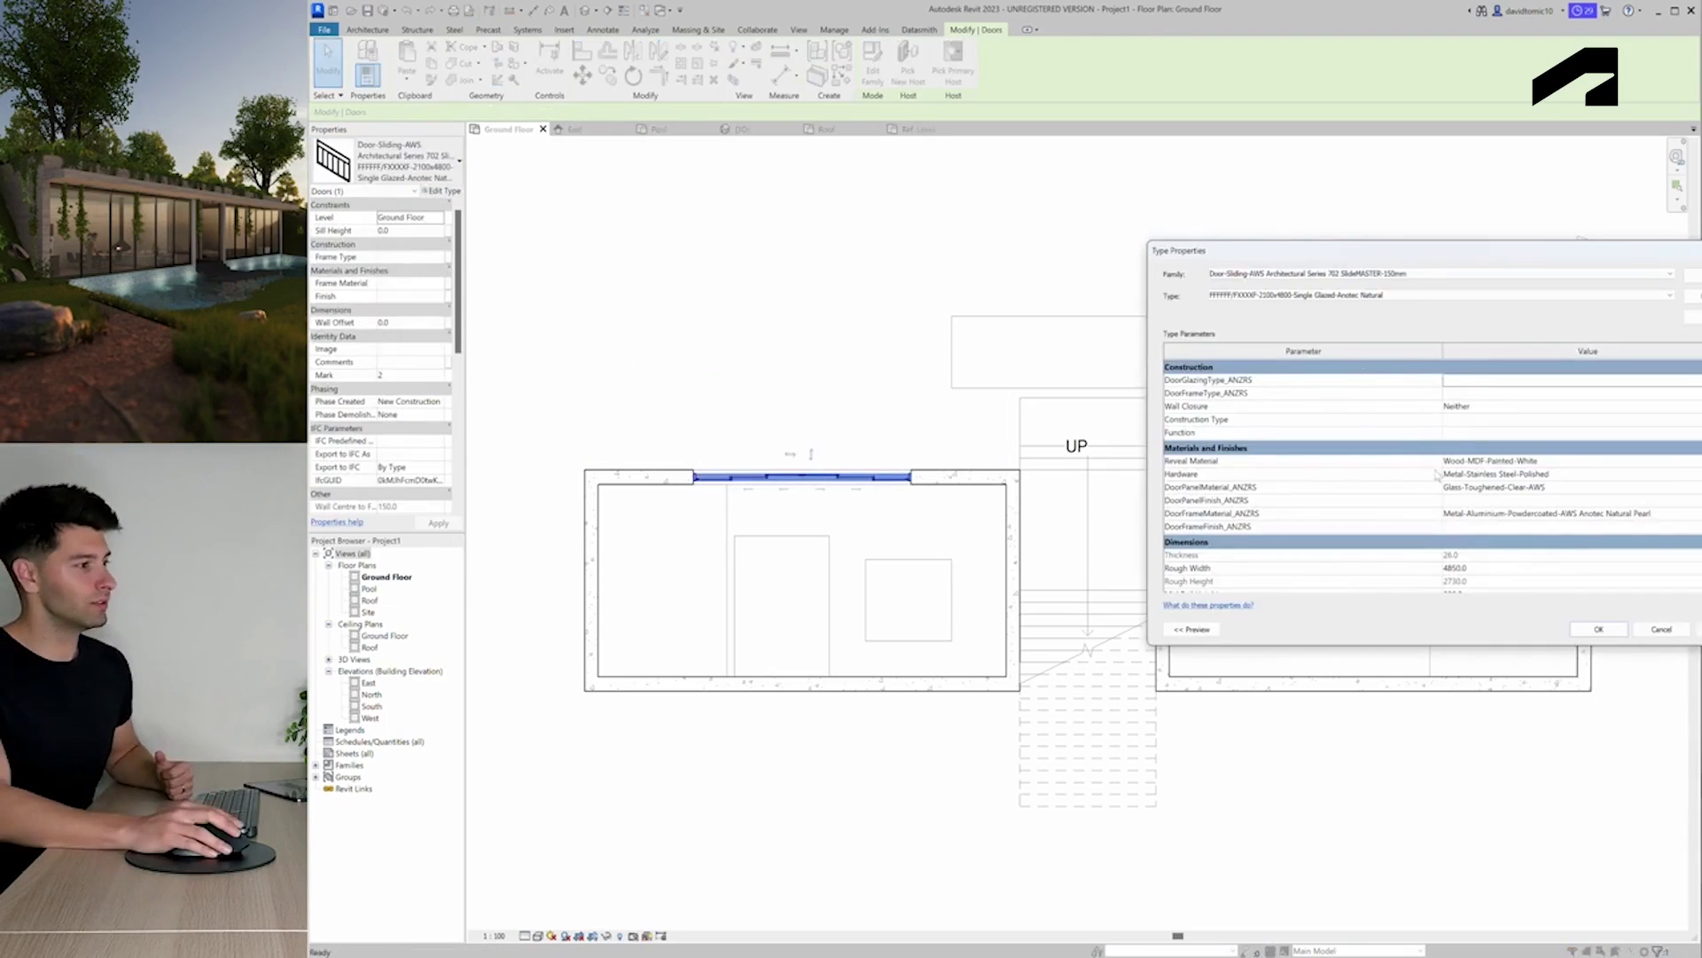
{"action": "scroll", "coordinate": [1624, 451], "scroll_direction": "down", "scroll_amount": 4}
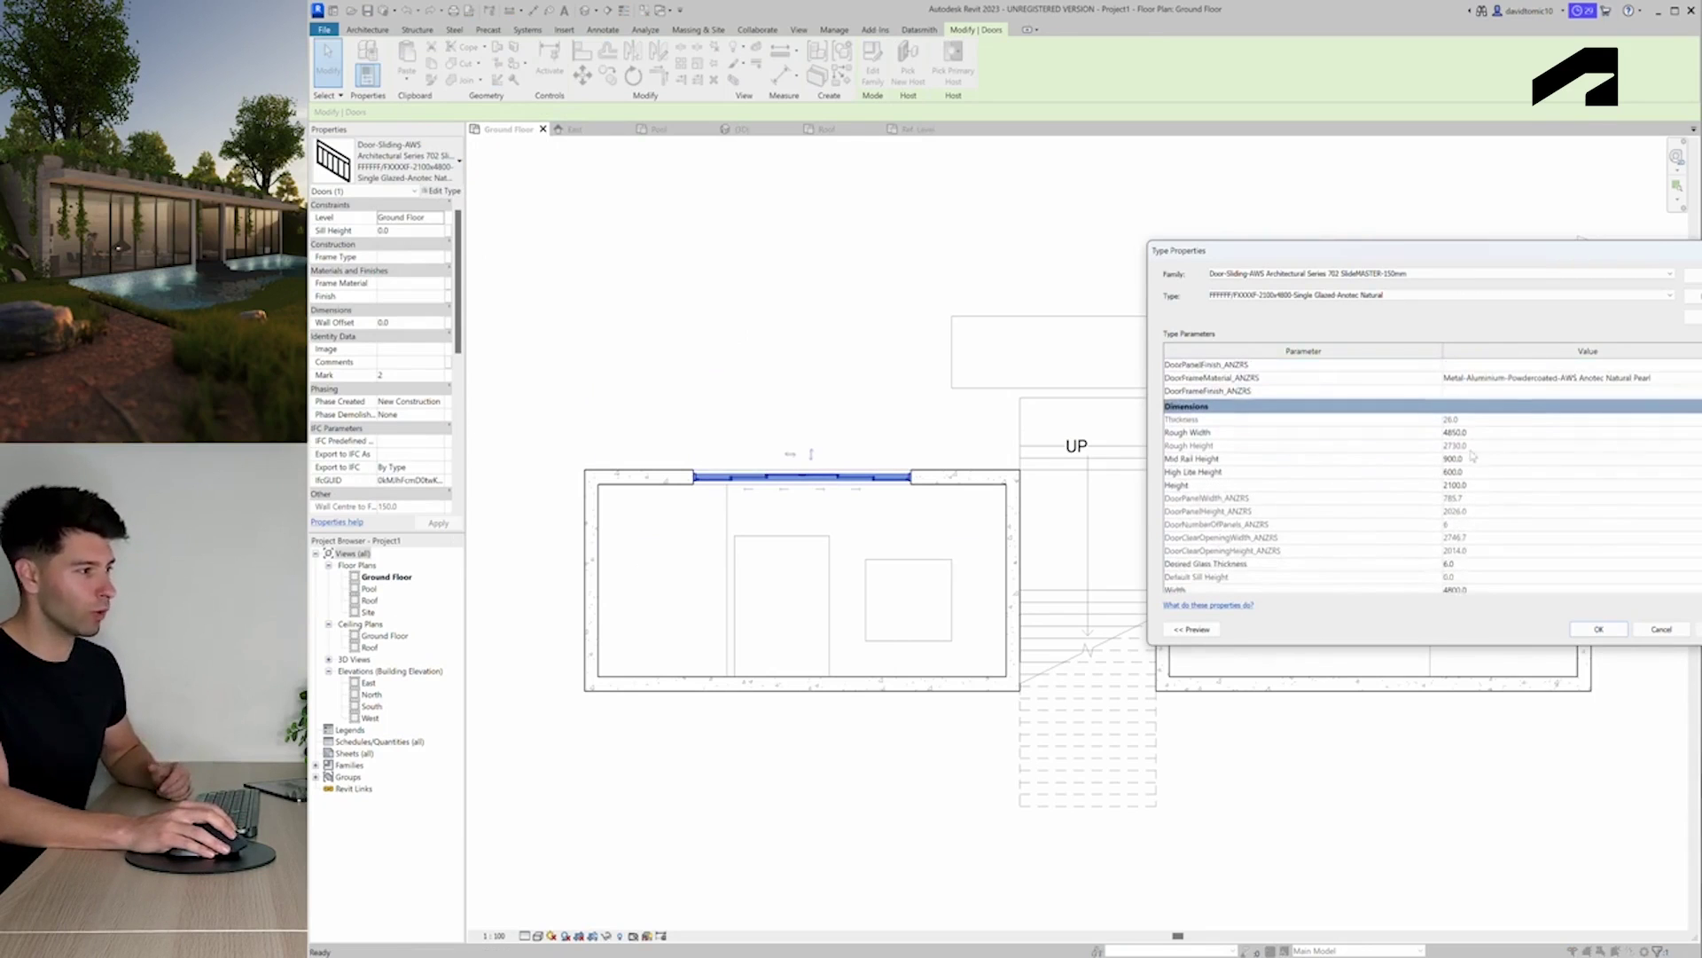
{"action": "left_click", "coordinate": [1481, 485]}
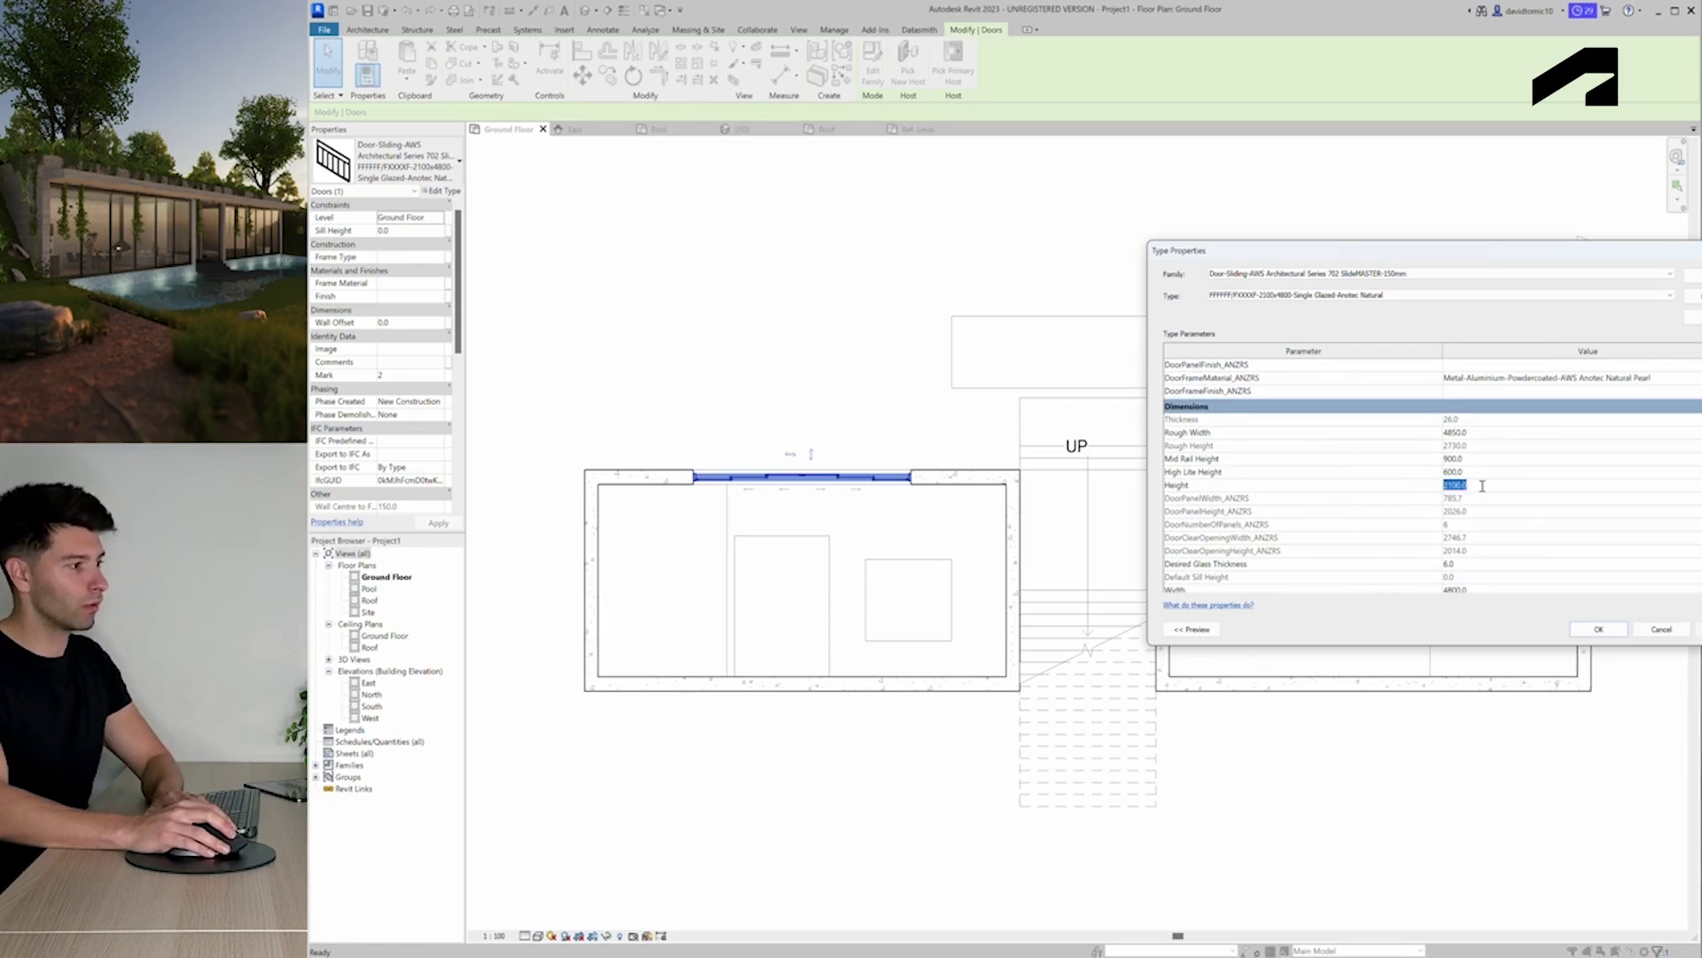
{"action": "type", "text": "40"}
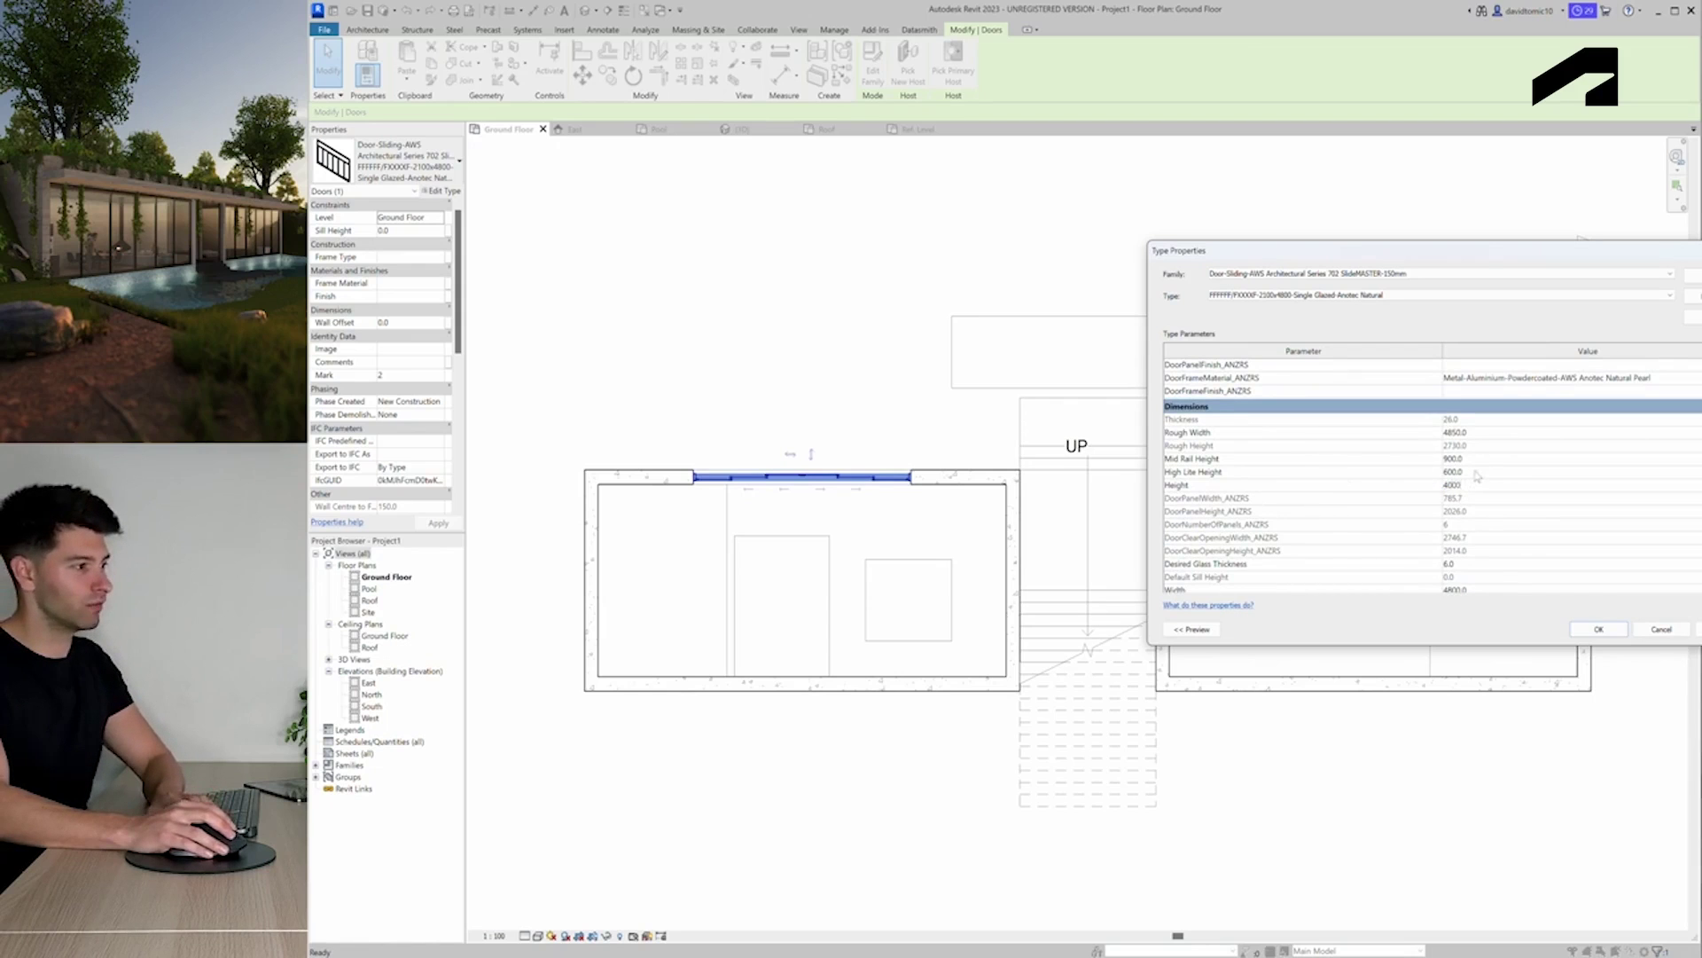
{"action": "scroll", "coordinate": [1481, 493], "scroll_direction": "down", "scroll_amount": 1}
{"action": "left_click", "coordinate": [1454, 549]}
{"action": "type", "text": "9000"}
{"action": "left_click", "coordinate": [1486, 445]}
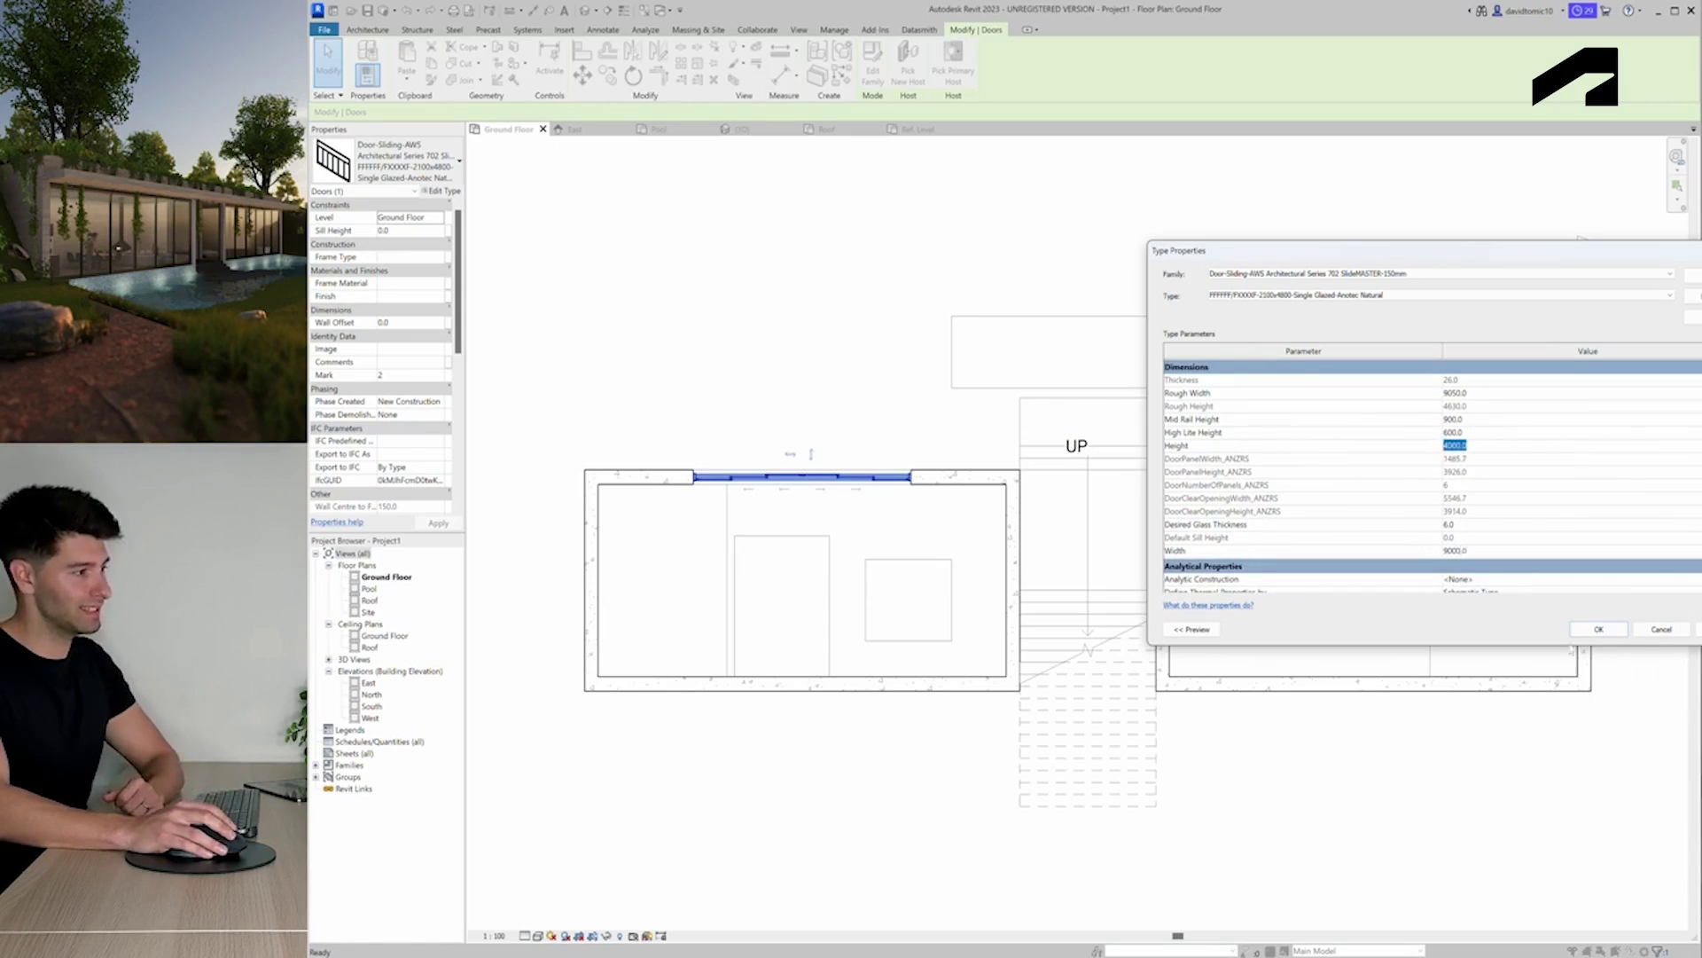
{"action": "left_click", "coordinate": [1599, 628]}
{"action": "left_click", "coordinate": [801, 572]}
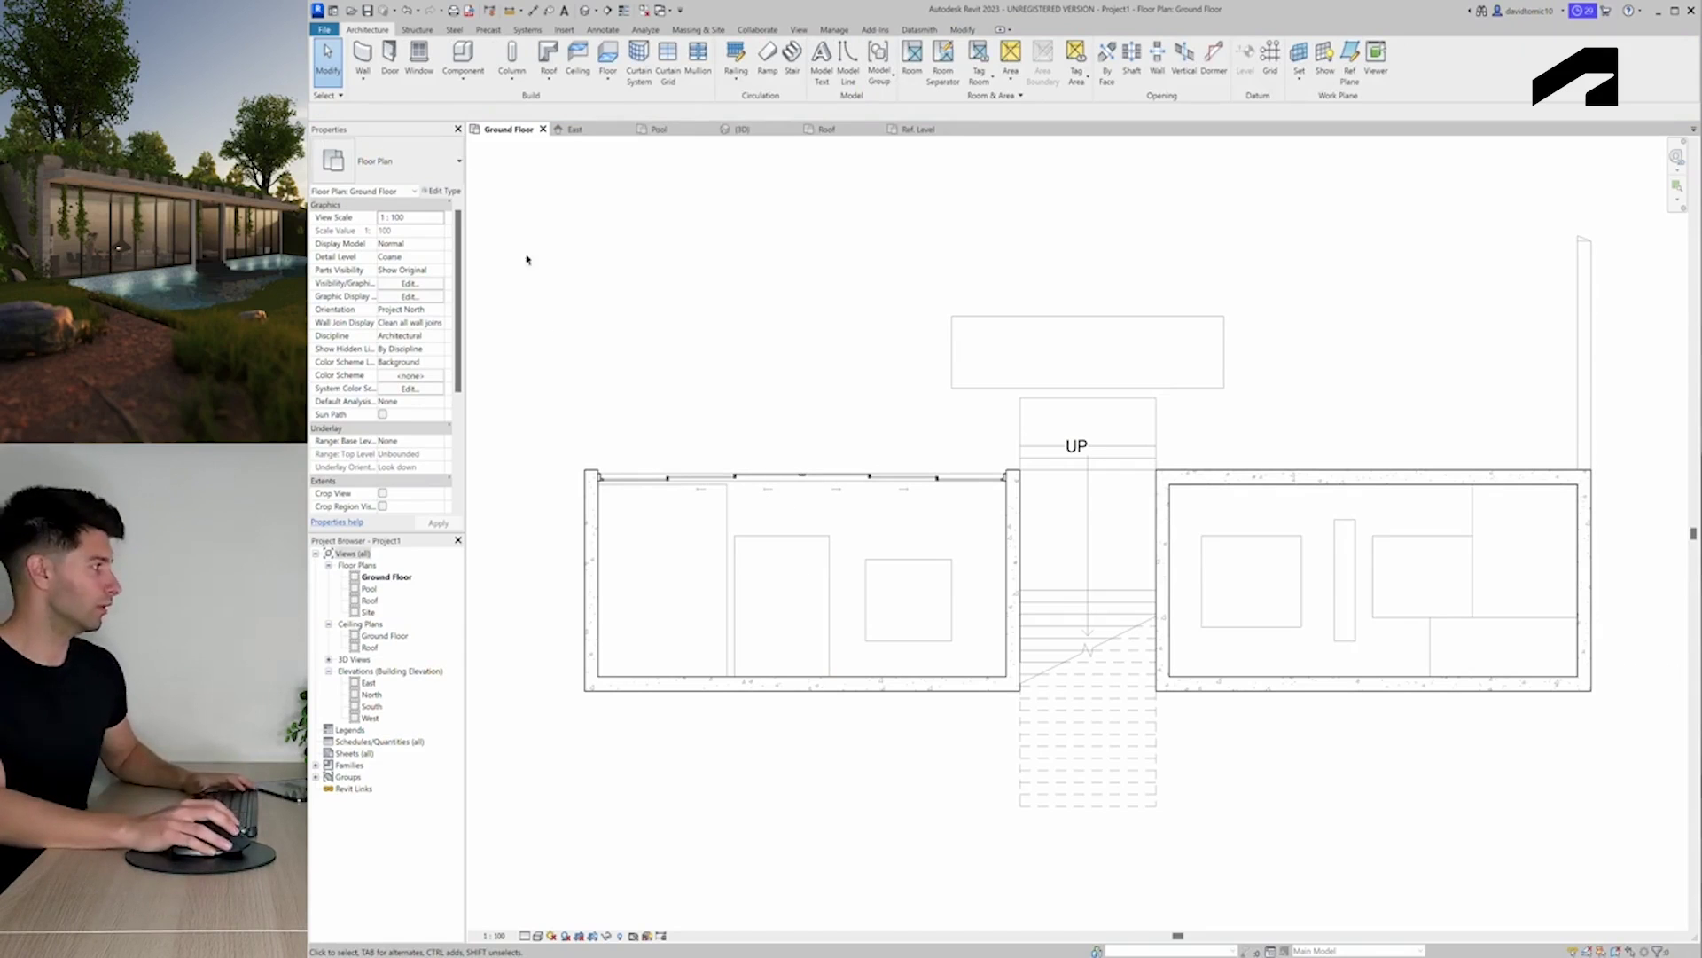
Place the same sliding door type in the pool-side wall of the right volume
{"action": "left_click", "coordinate": [389, 55]}
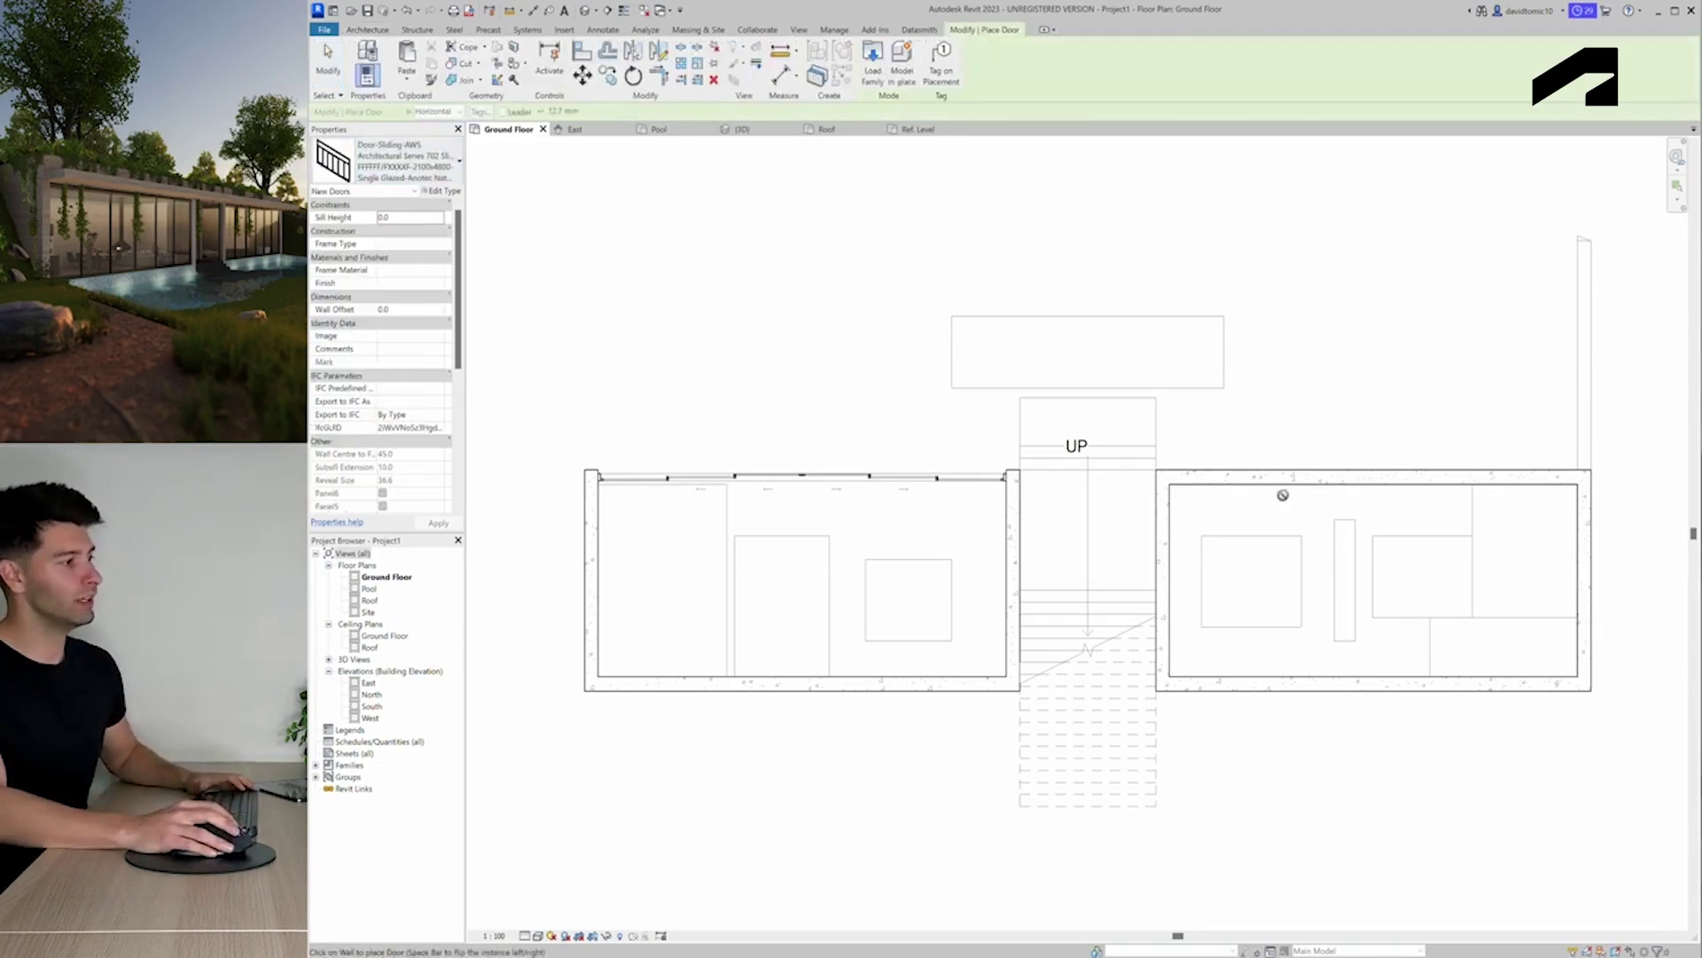
{"action": "key", "text": "Escape"}
{"action": "key", "text": "Escape"}
{"action": "scroll", "coordinate": [1241, 567], "scroll_direction": "up", "scroll_amount": 1}
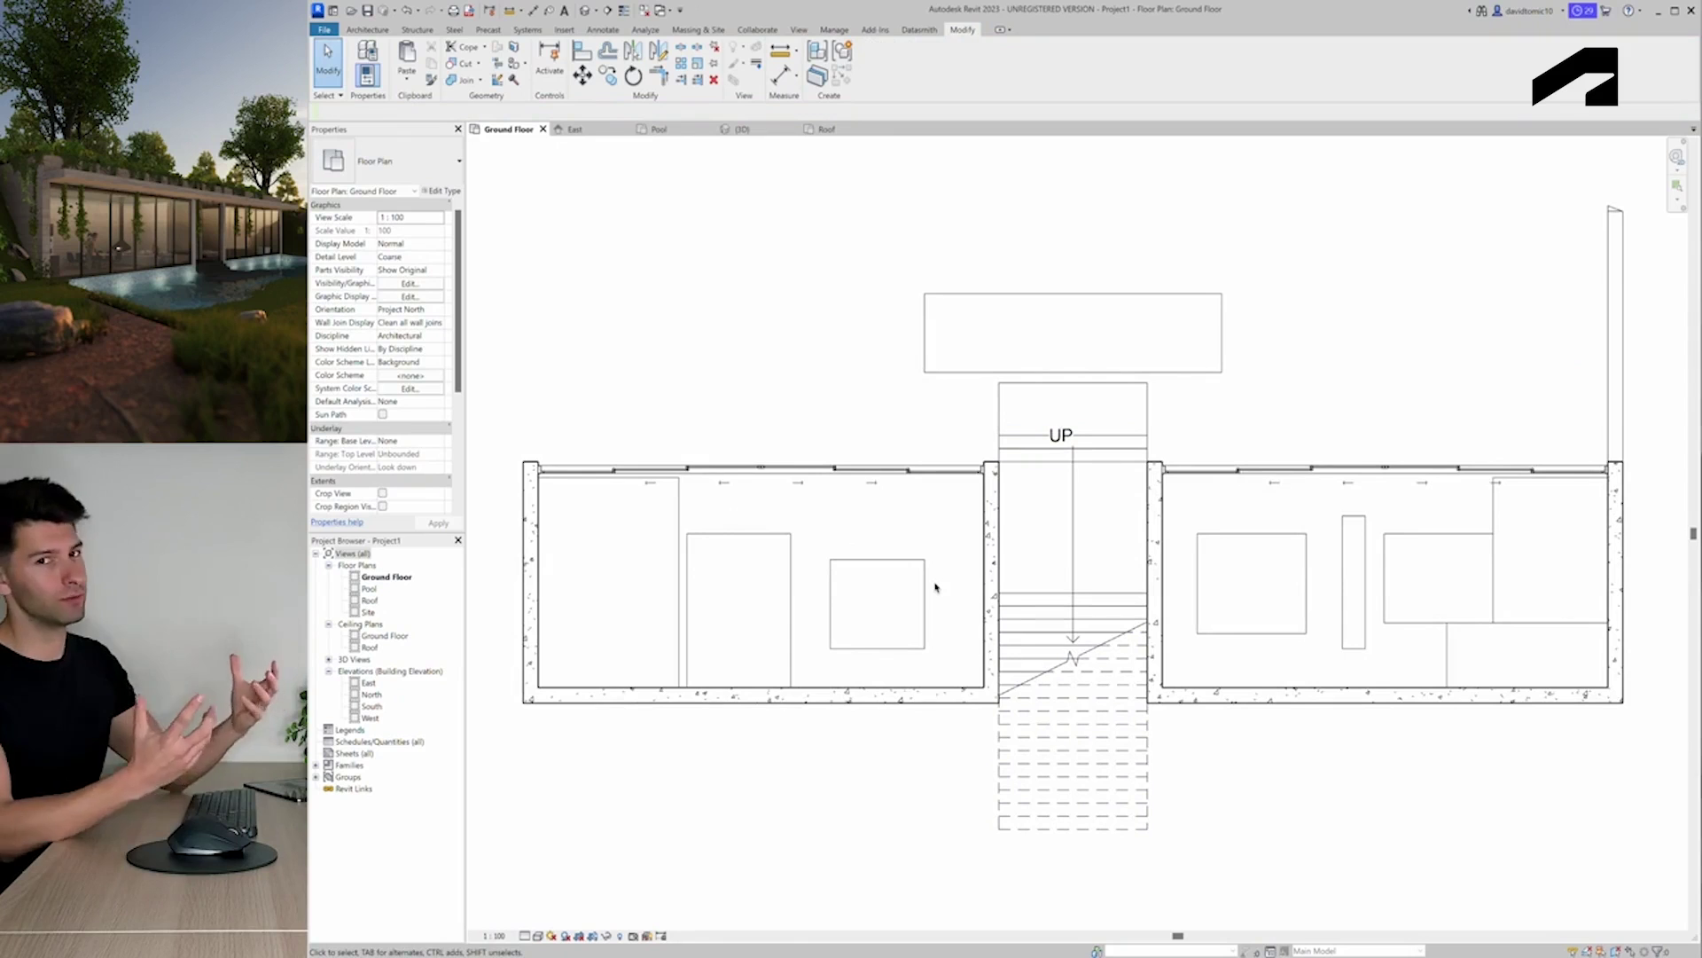
Place M_Single-Flush 0915 x 2134mm doors in both walls flanking the stair and flip the hand of the right volume's door
{"action": "left_click", "coordinate": [367, 30]}
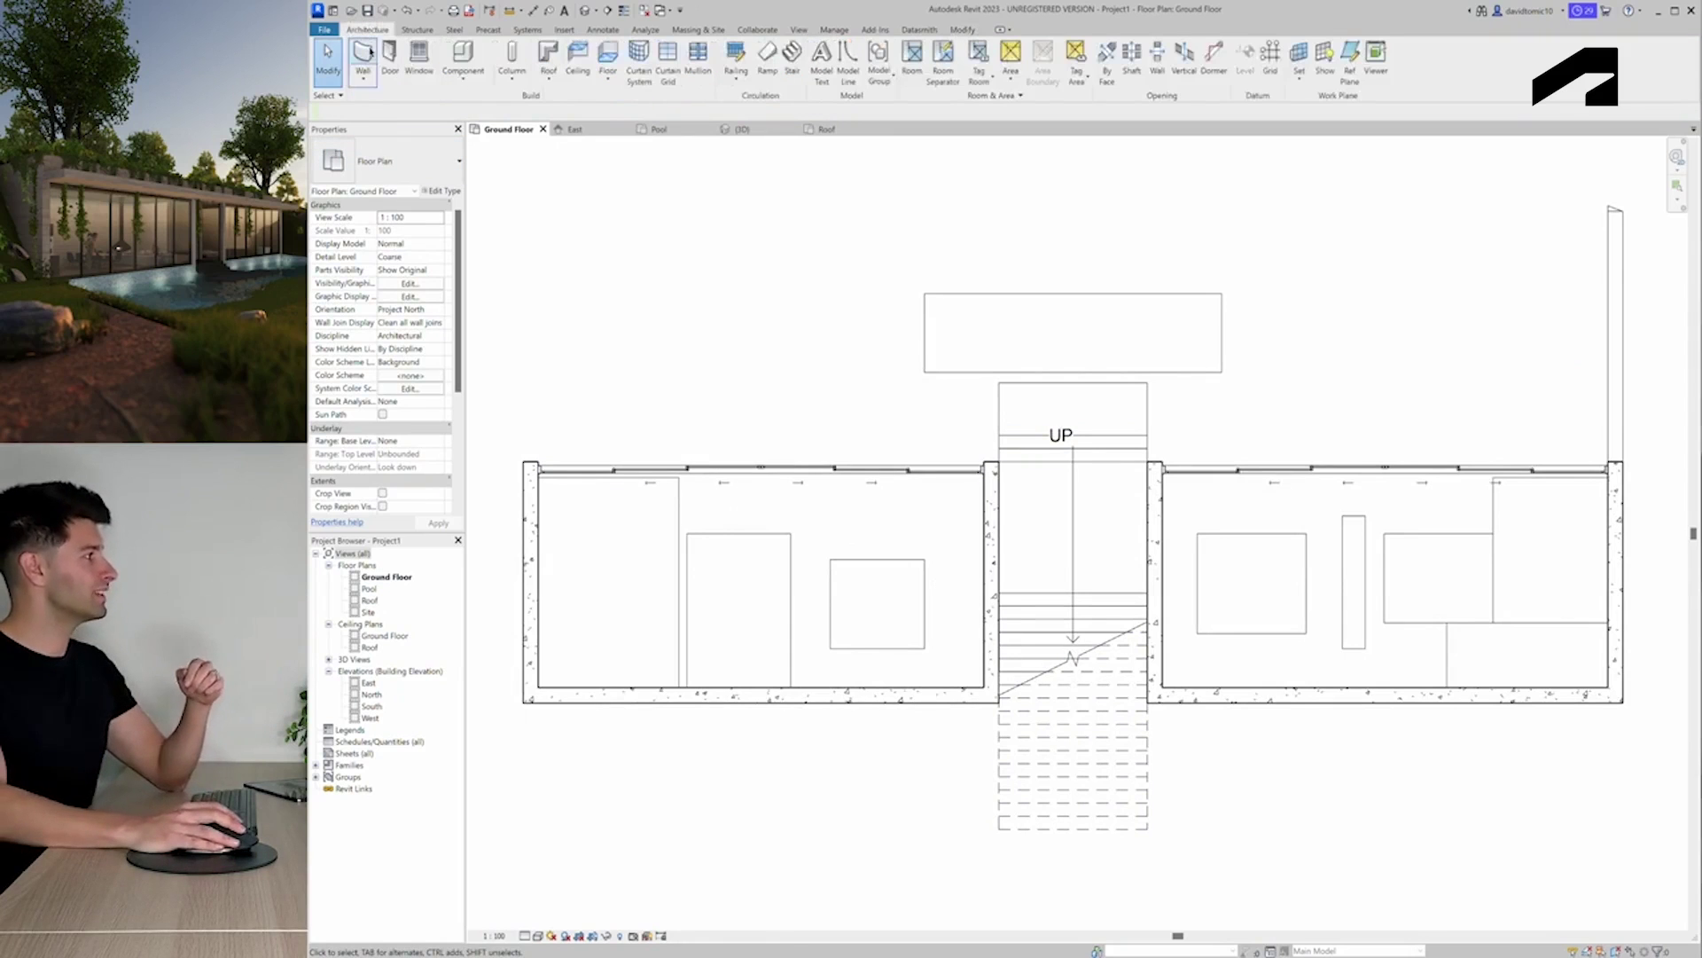
{"action": "left_click", "coordinate": [390, 55]}
{"action": "left_click", "coordinate": [408, 167]}
{"action": "left_click", "coordinate": [388, 456]}
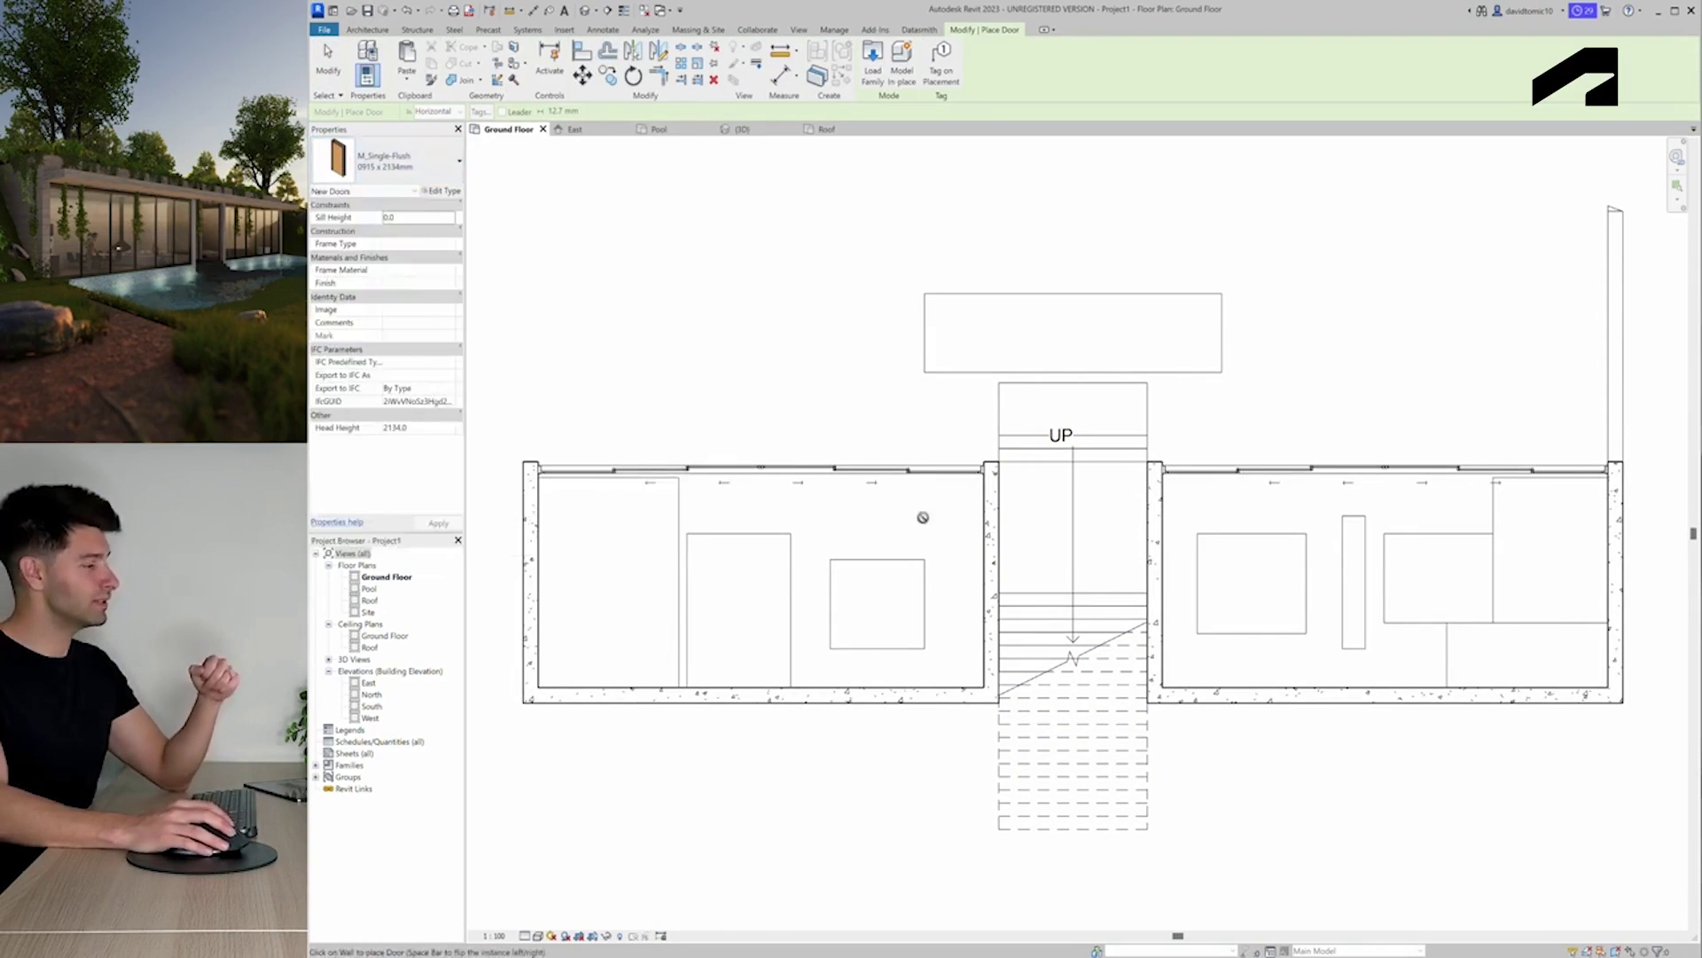
{"action": "left_click", "coordinate": [988, 505]}
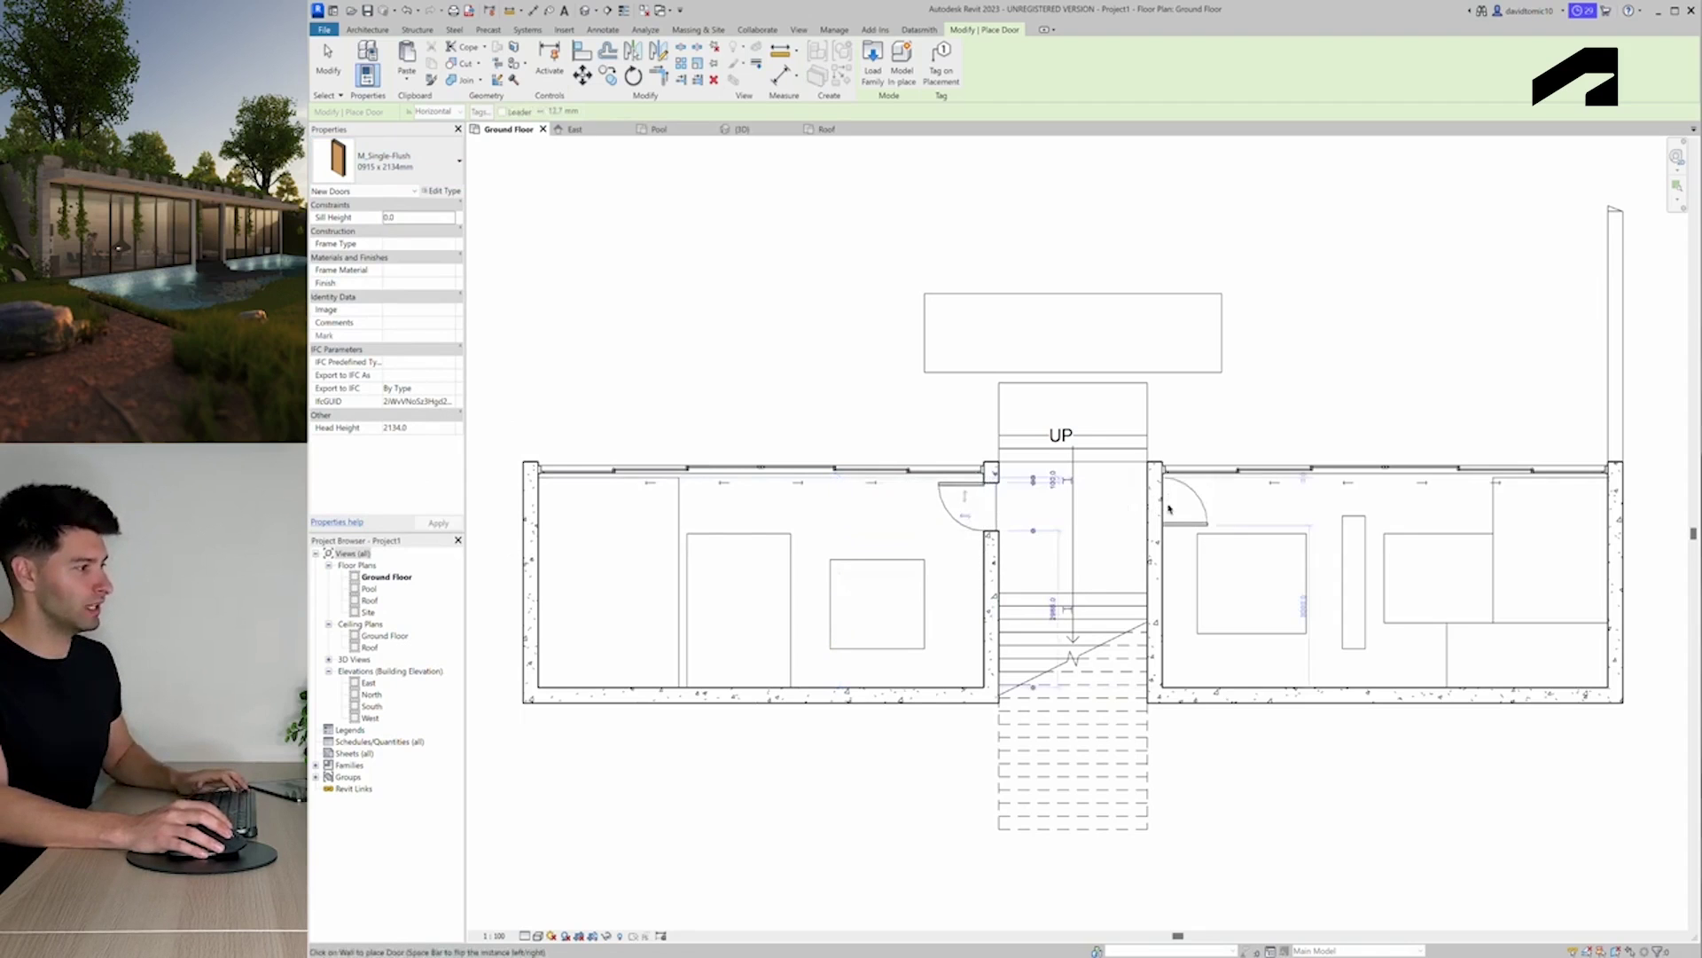
{"action": "key", "text": "Escape"}
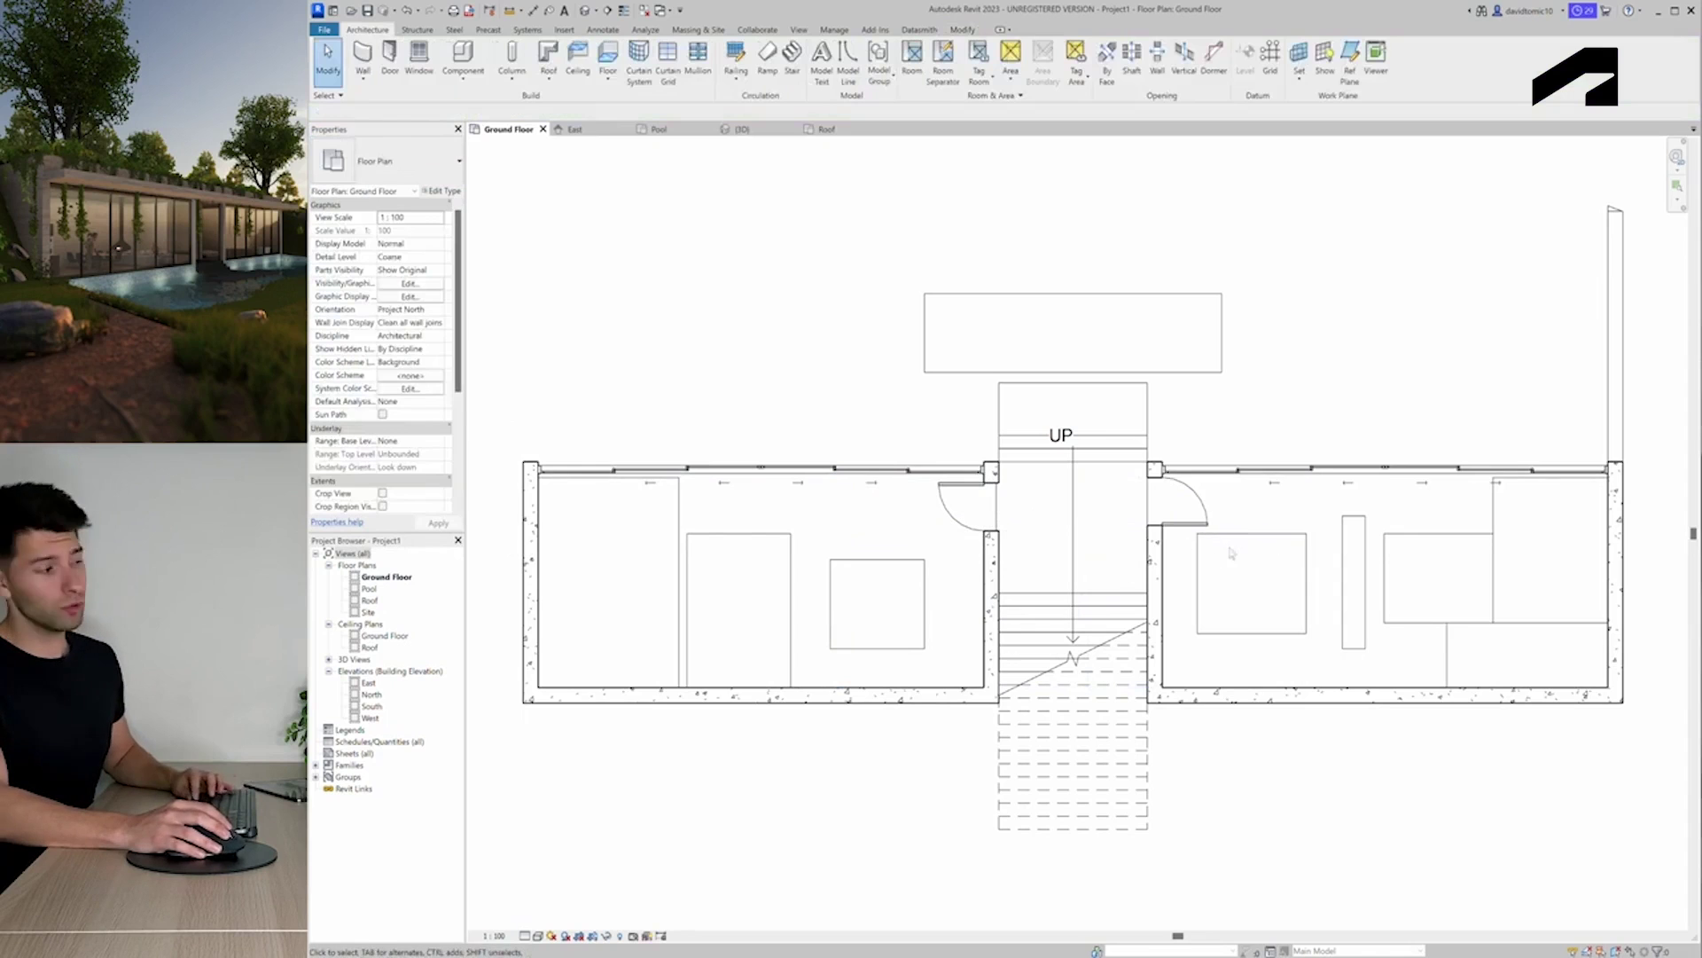
{"action": "left_click", "coordinate": [1184, 519]}
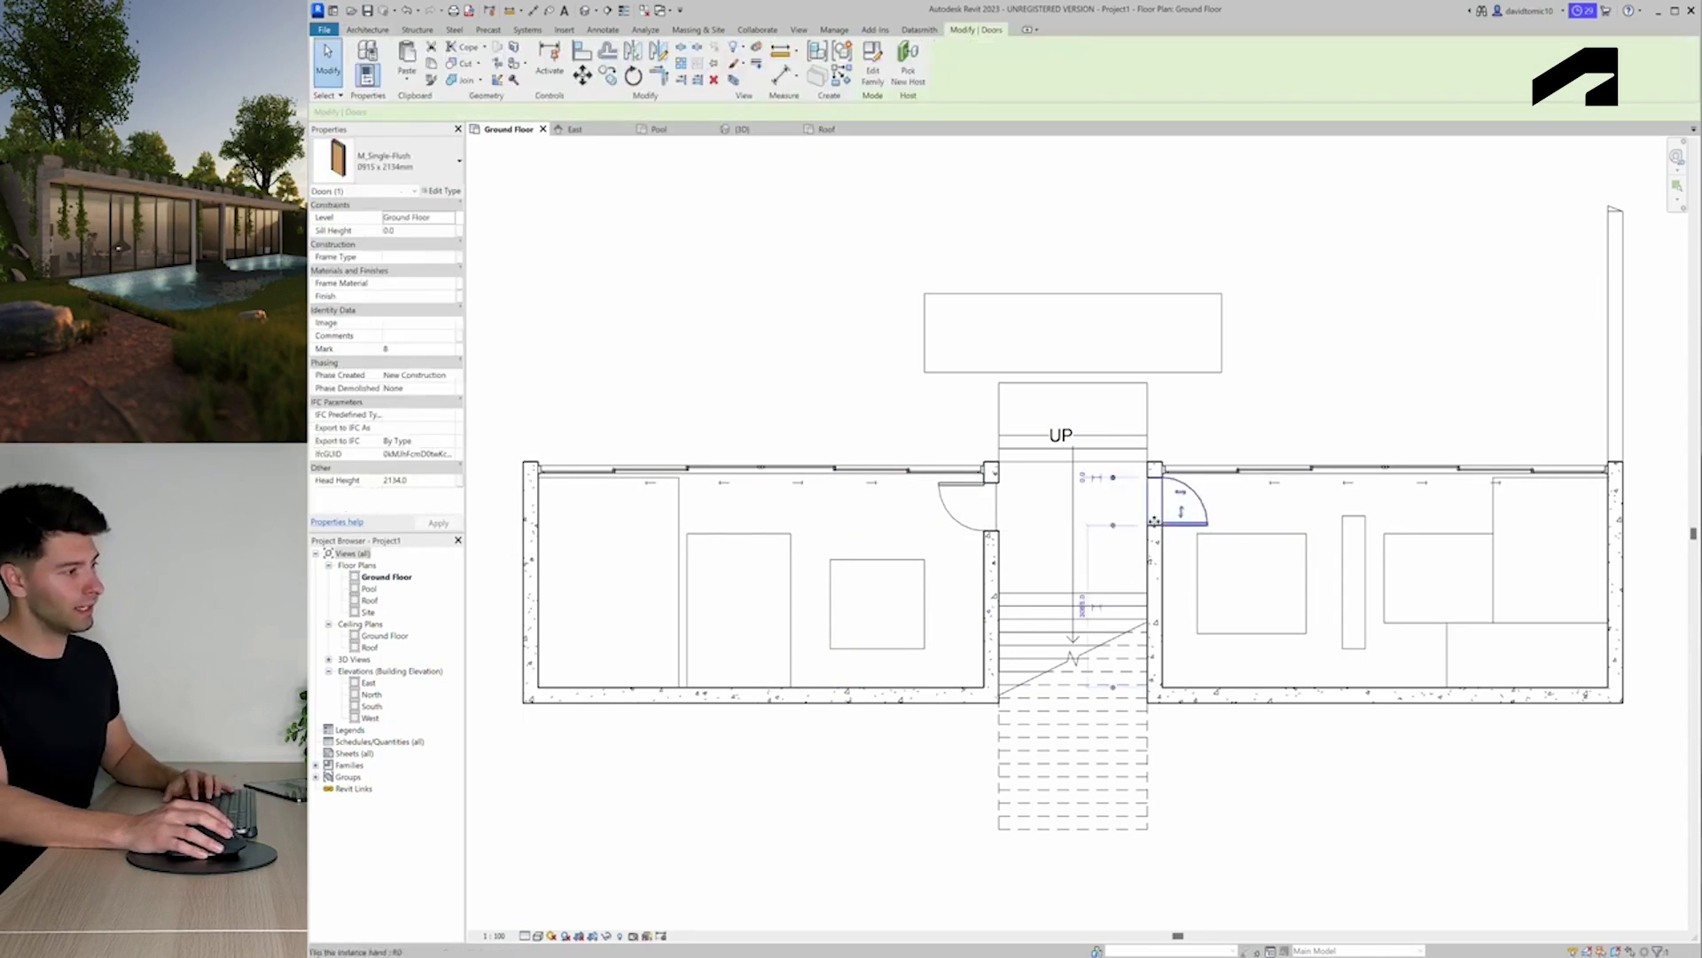
{"action": "left_click", "coordinate": [1181, 512]}
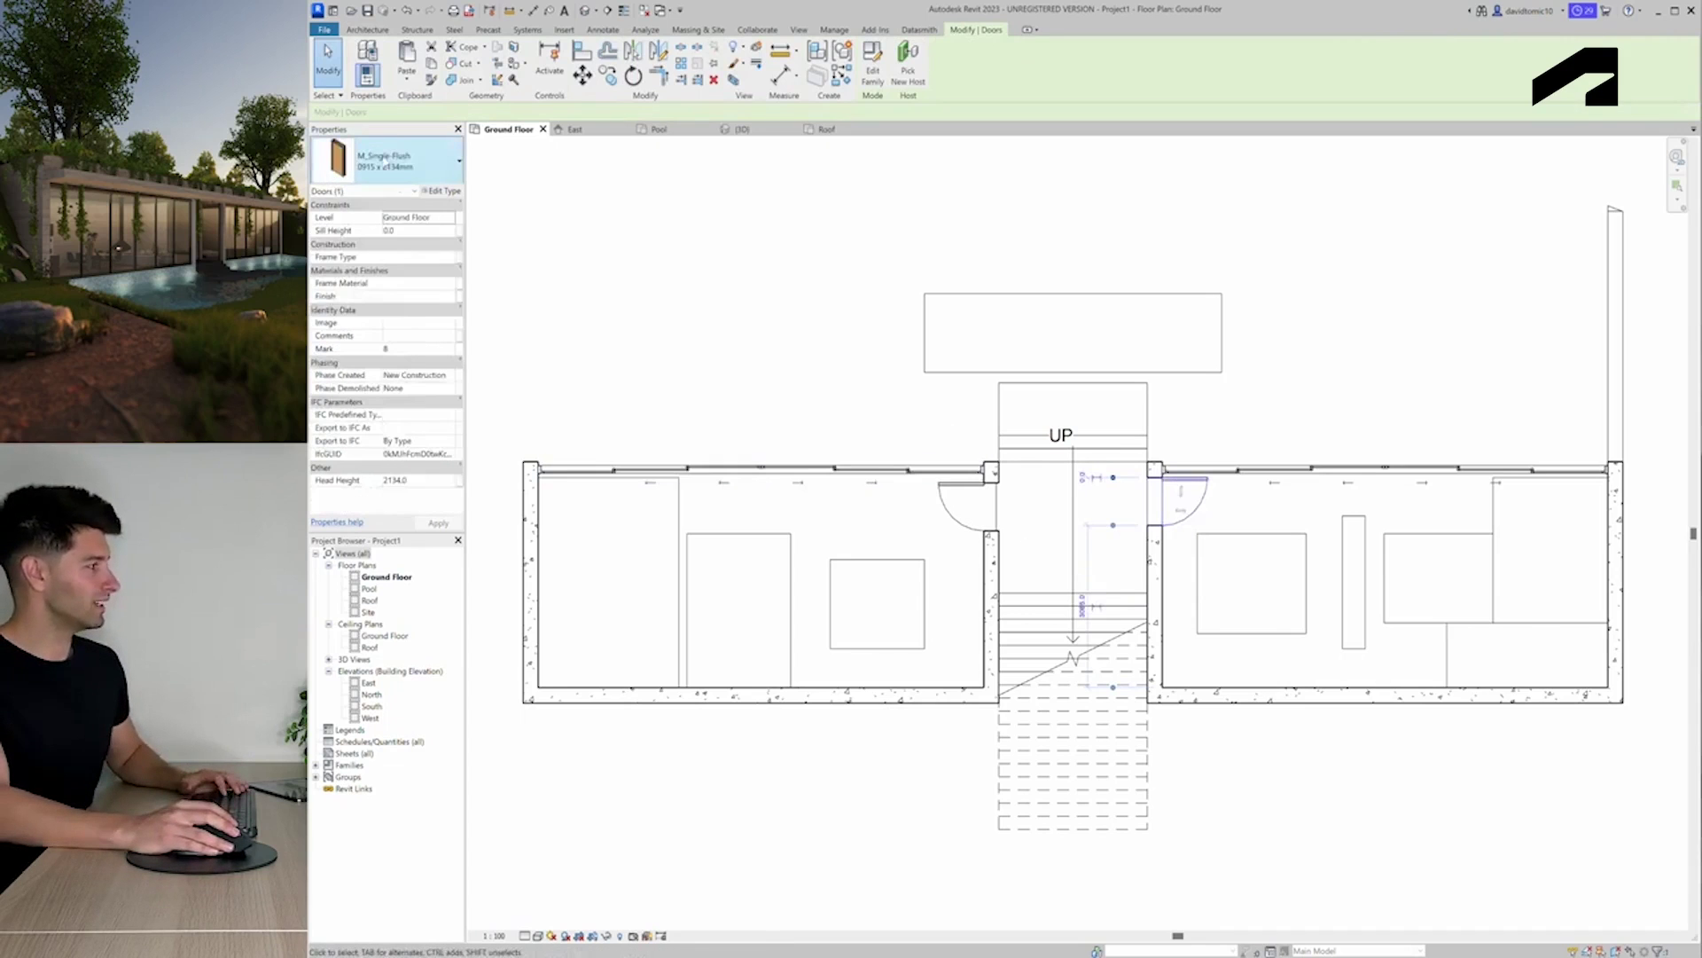
Edit the single-flush door type: Glass as door material, 3700 mm height and a larger width
{"action": "left_click", "coordinate": [441, 190]}
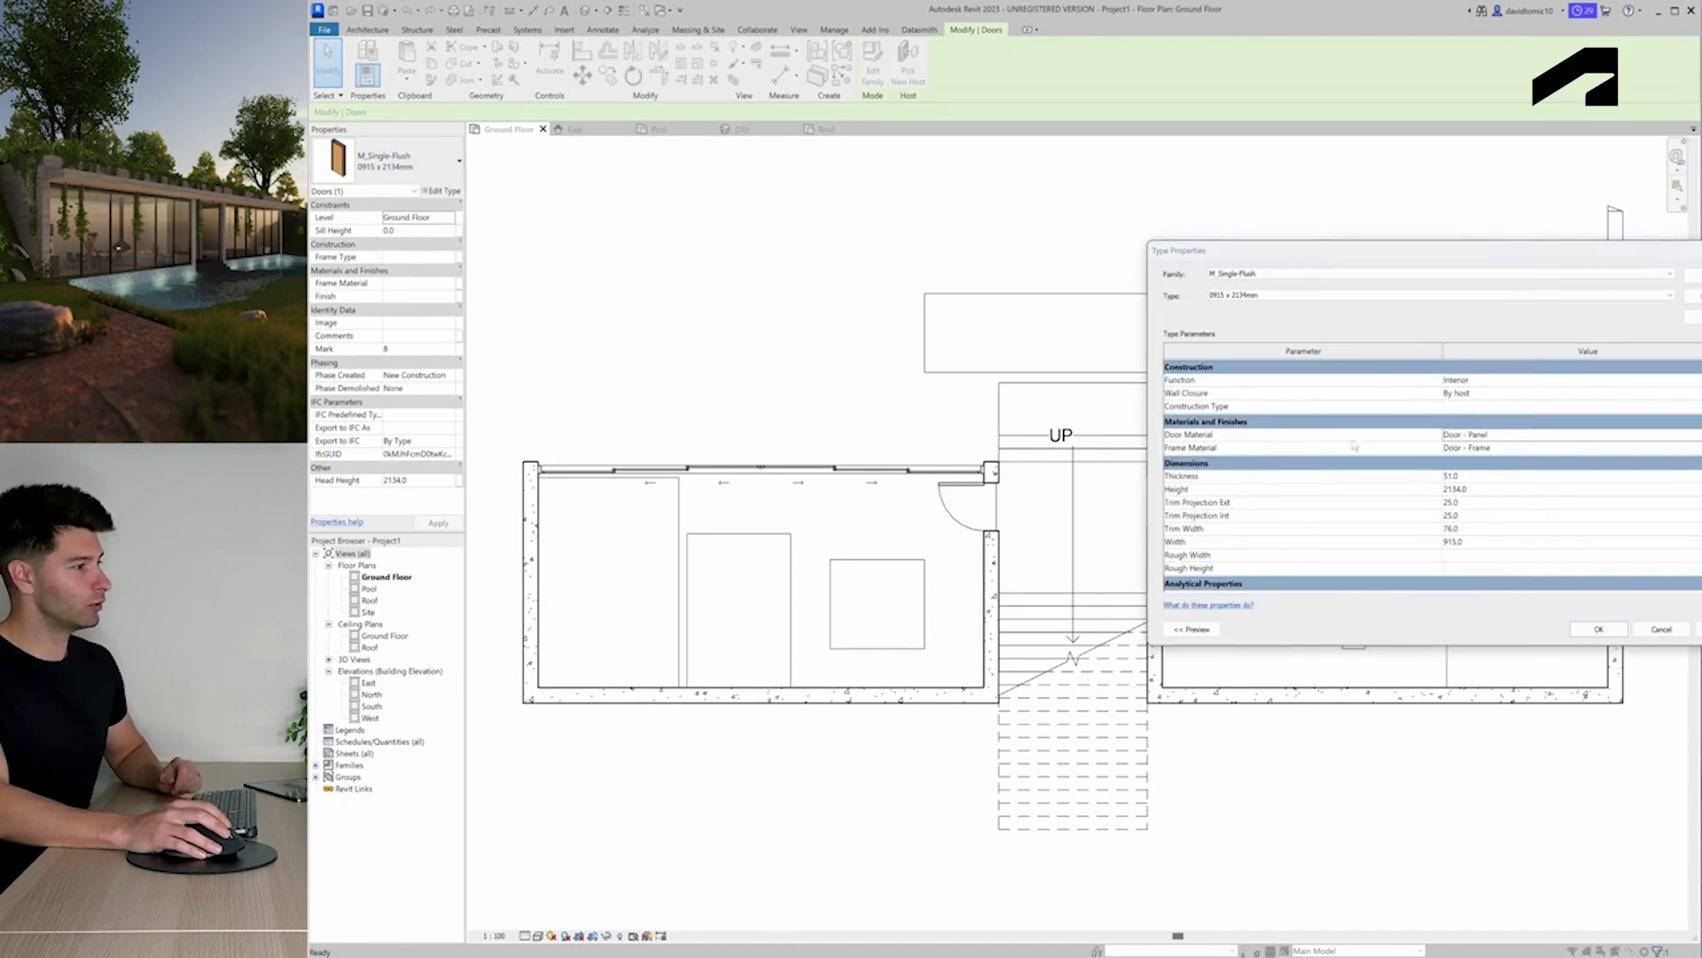
{"action": "left_click", "coordinate": [1689, 435]}
{"action": "left_click", "coordinate": [1067, 289]}
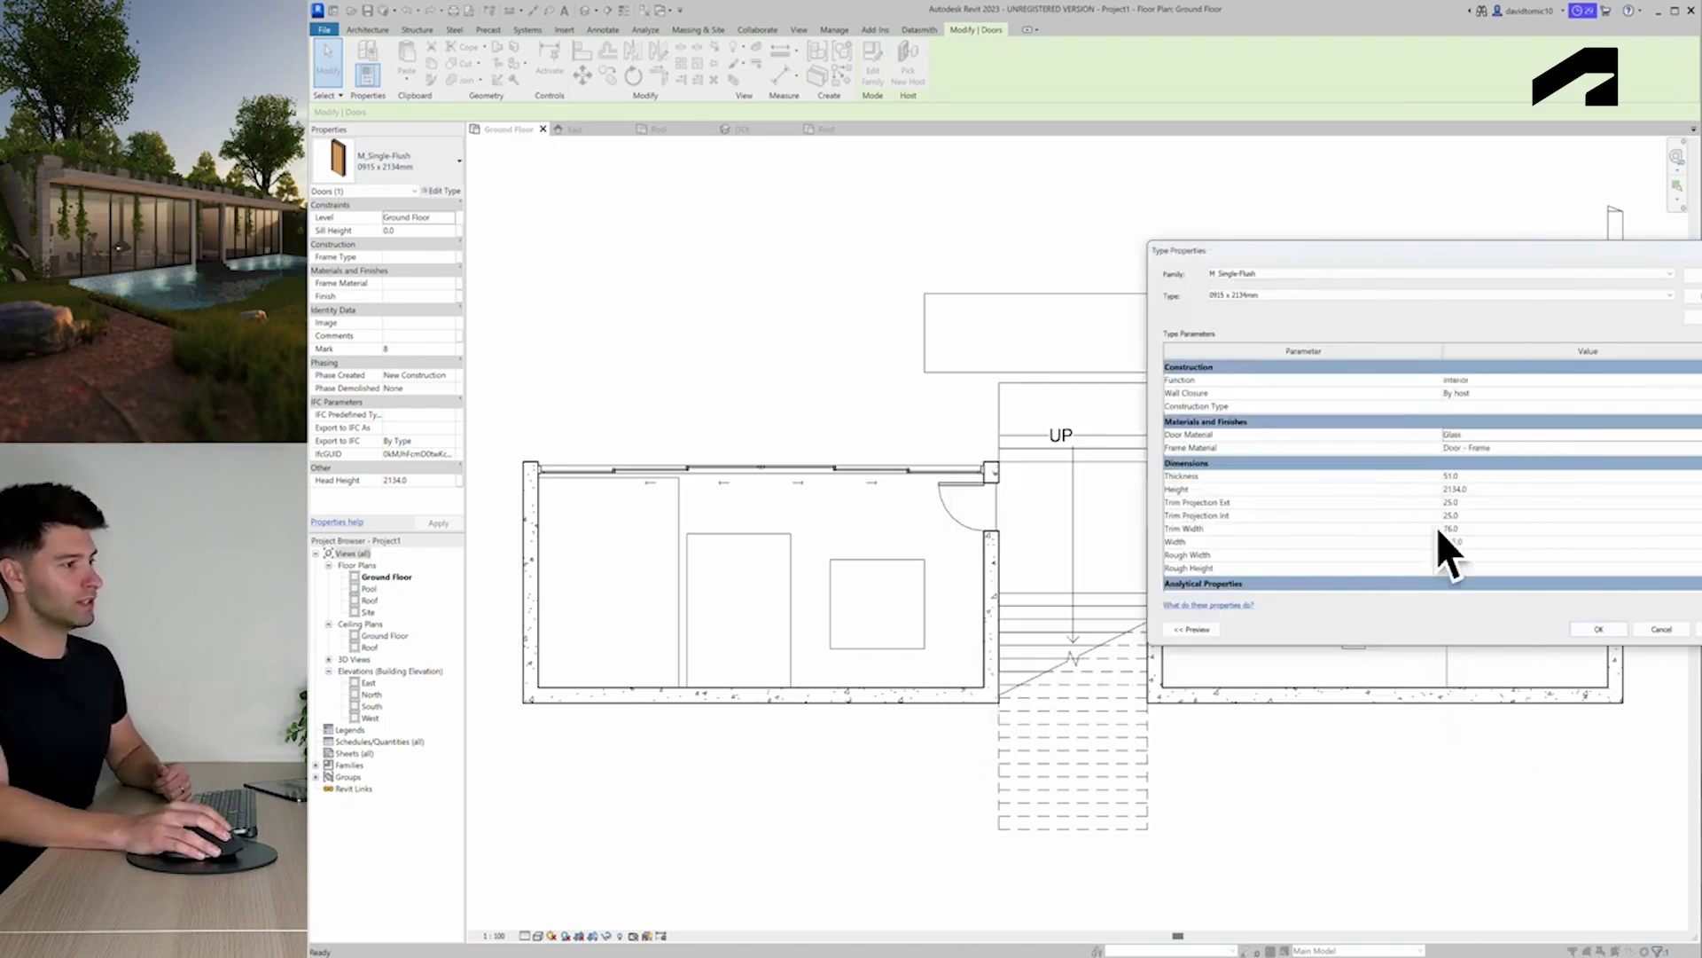
{"action": "left_click", "coordinate": [1478, 490]}
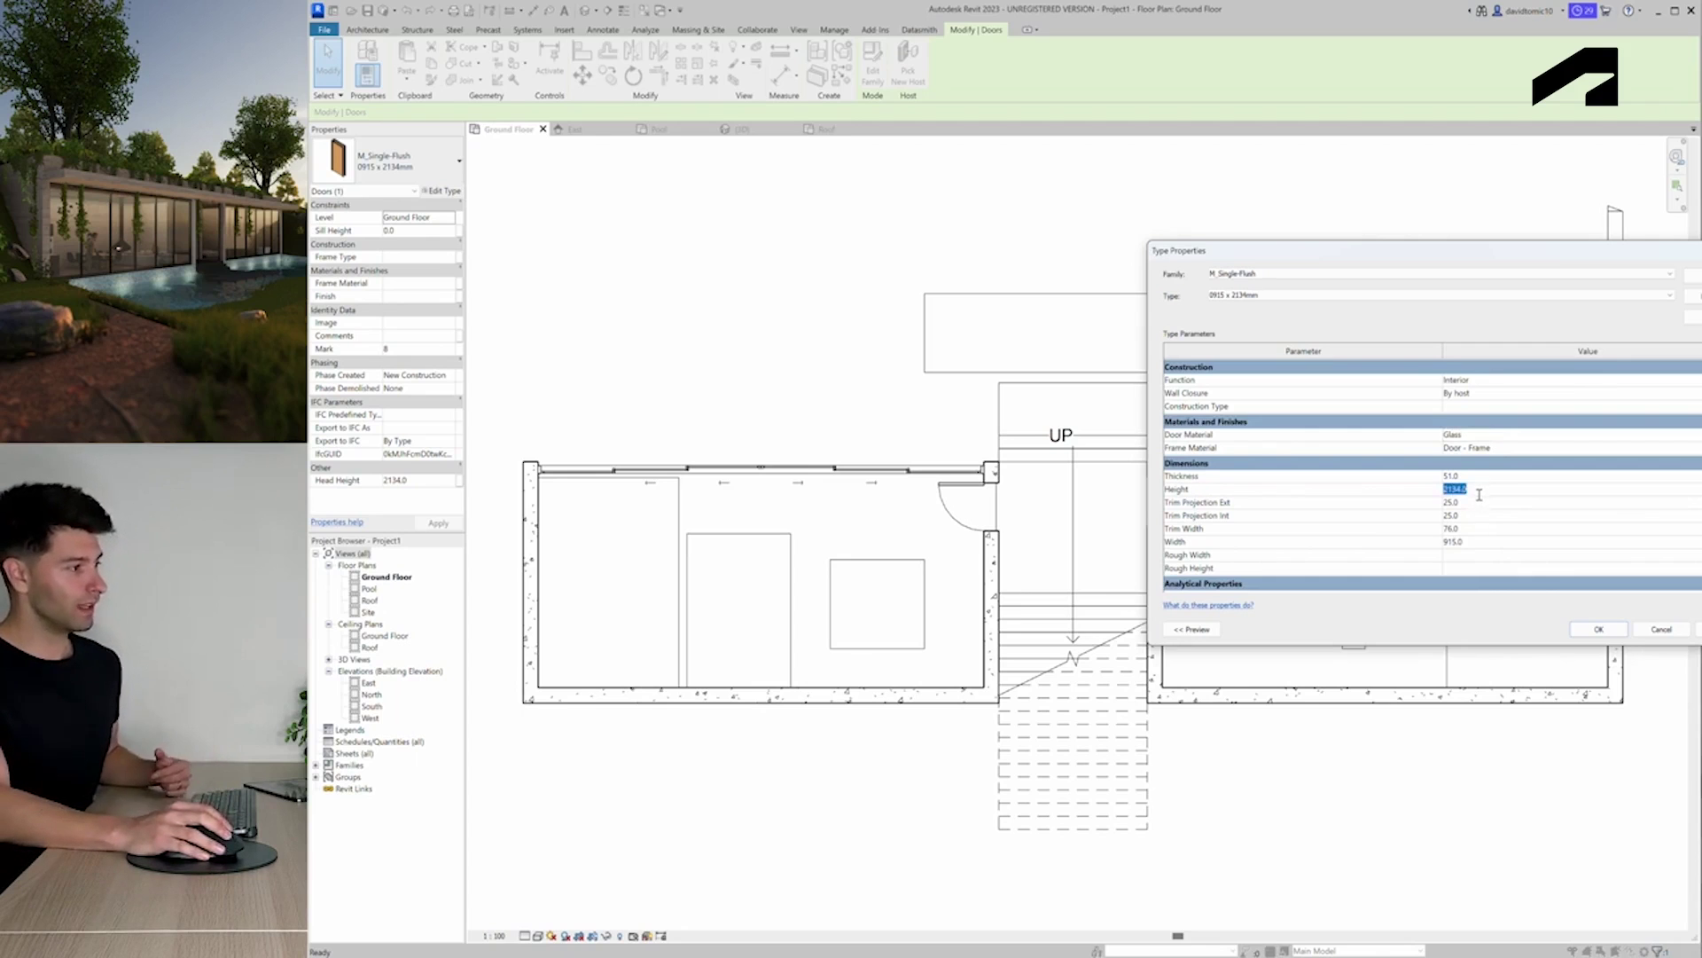
{"action": "type", "text": "37"}
{"action": "left_click", "coordinate": [1476, 503]}
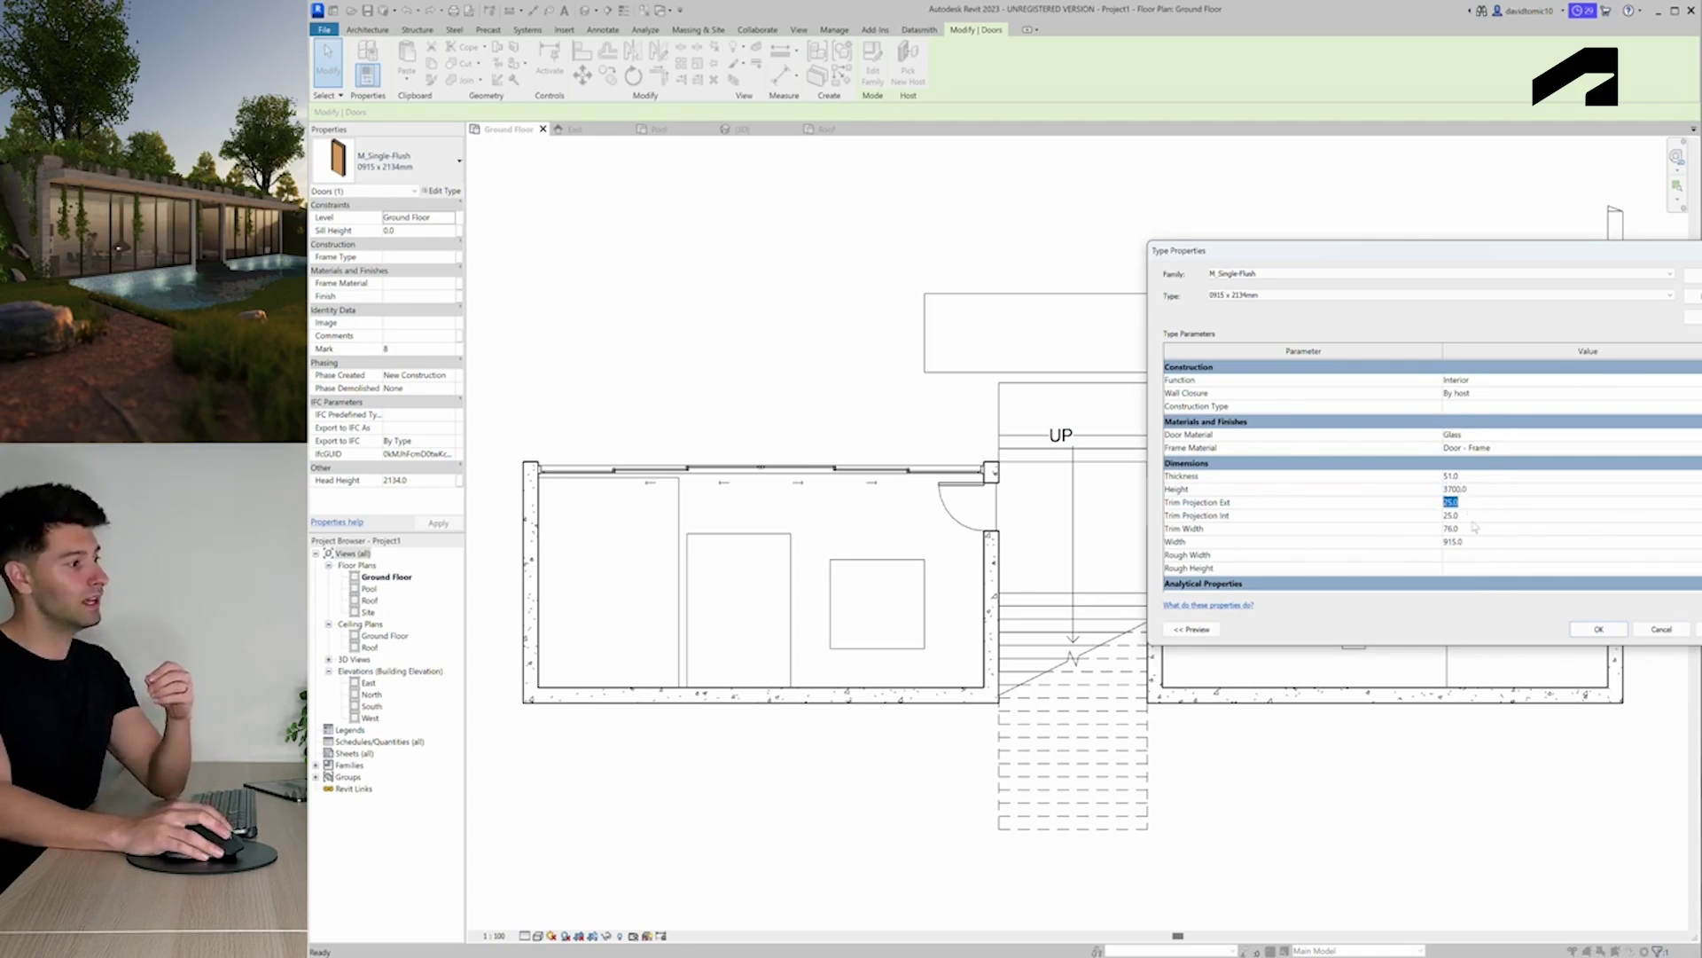
{"action": "left_click", "coordinate": [1452, 541]}
{"action": "type", "text": "1"}
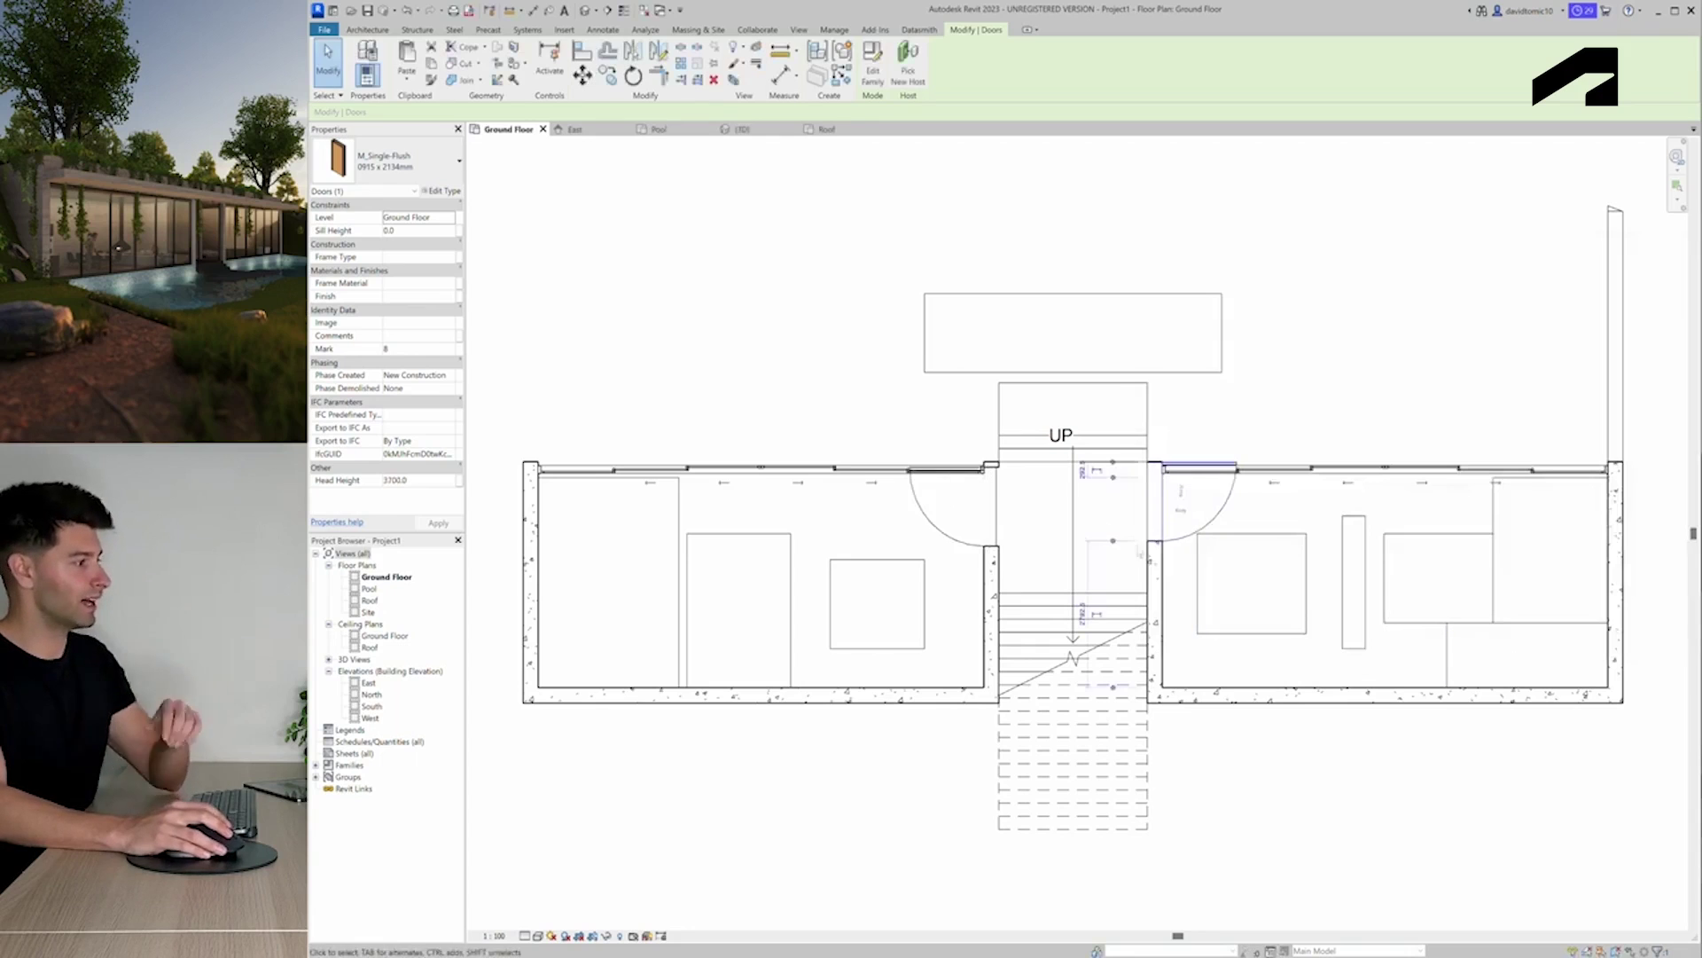
{"action": "left_click", "coordinate": [582, 76]}
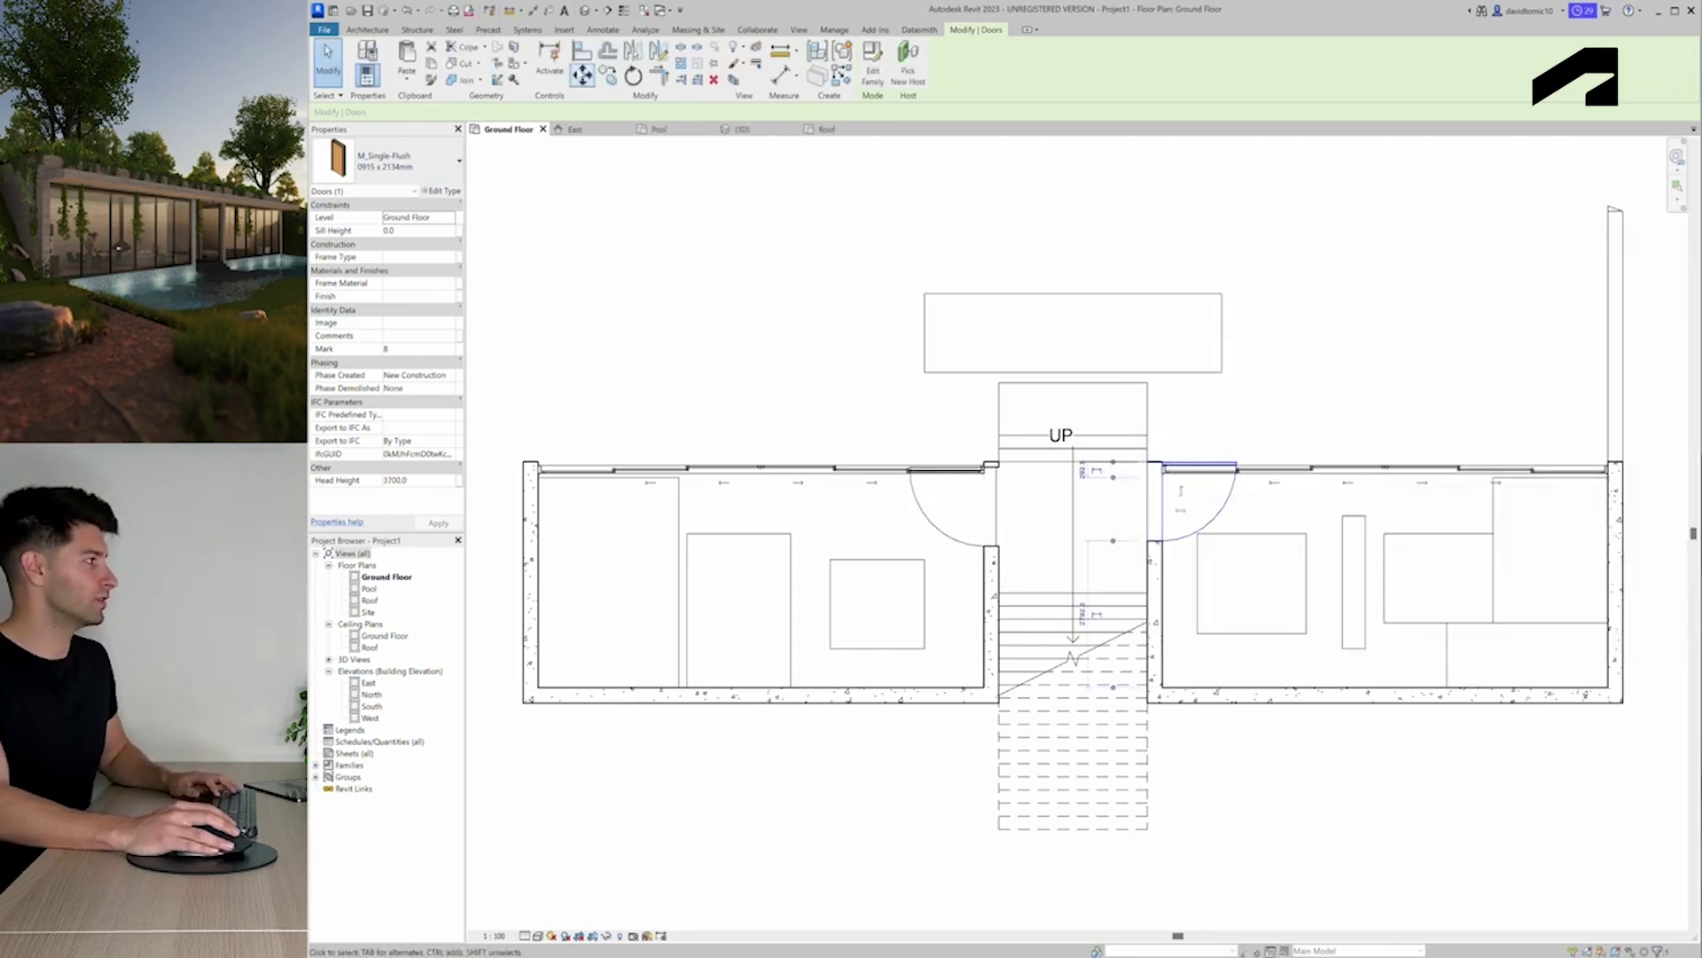
{"action": "key", "text": "Escape"}
Examine the new sliding and glass doors in the 3D view from the pool side and from the end of the house
{"action": "key", "text": "ctrl+Tab"}
{"action": "middle_click_drag", "start_coordinate": [1182, 476], "coordinate": [1134, 743], "text": "shift"}
{"action": "left_click", "coordinate": [1394, 492]}
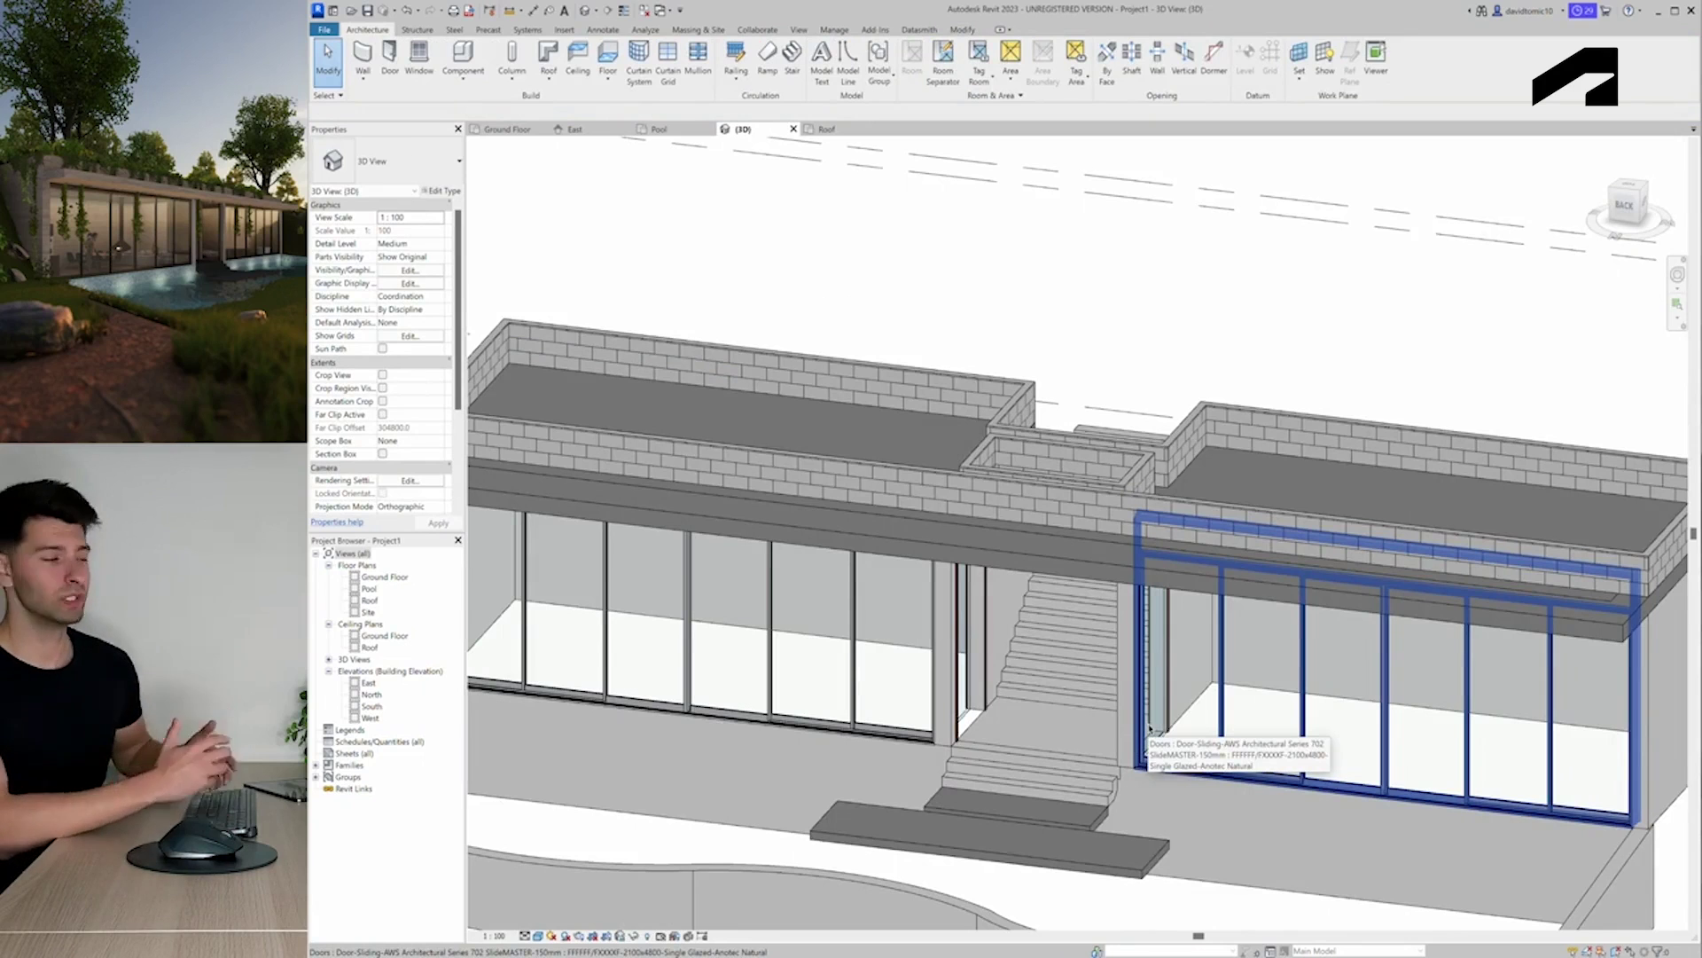
{"action": "middle_click_drag", "start_coordinate": [1150, 729], "coordinate": [948, 647], "text": "shift"}
{"action": "scroll", "coordinate": [1241, 692], "scroll_direction": "down", "scroll_amount": 5}
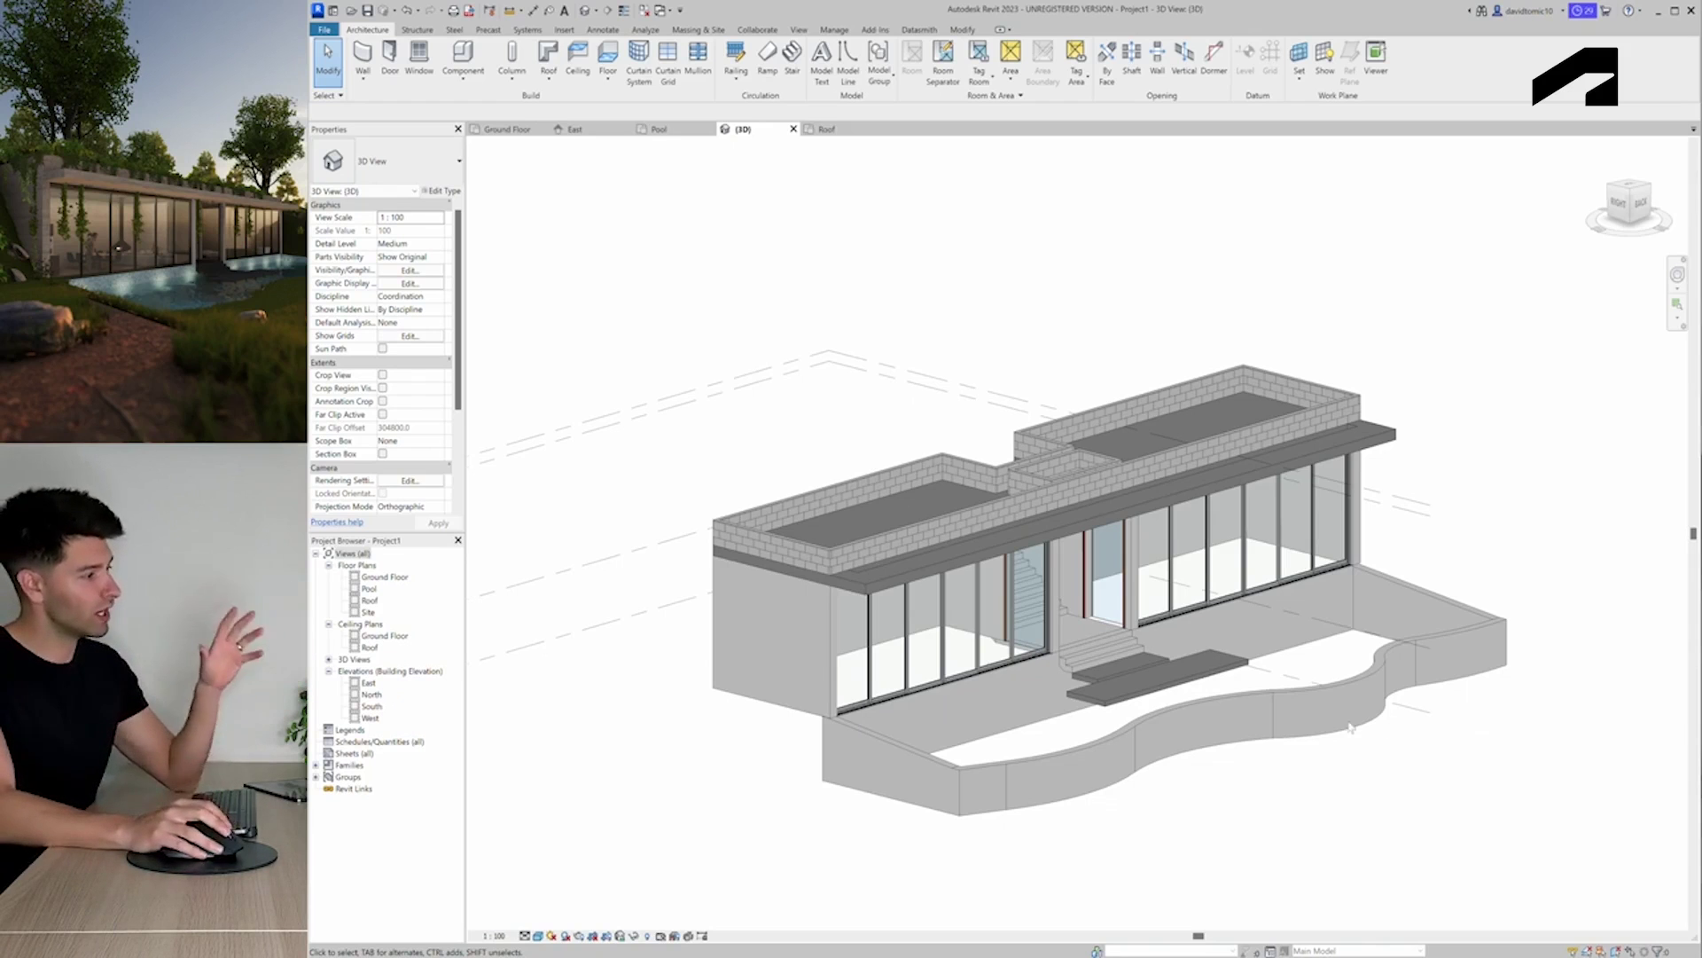
Paint the outer faces of the masonry parapets and the roof edge with the Concrete, Cast In Situ material
{"action": "key", "text": "Escape"}
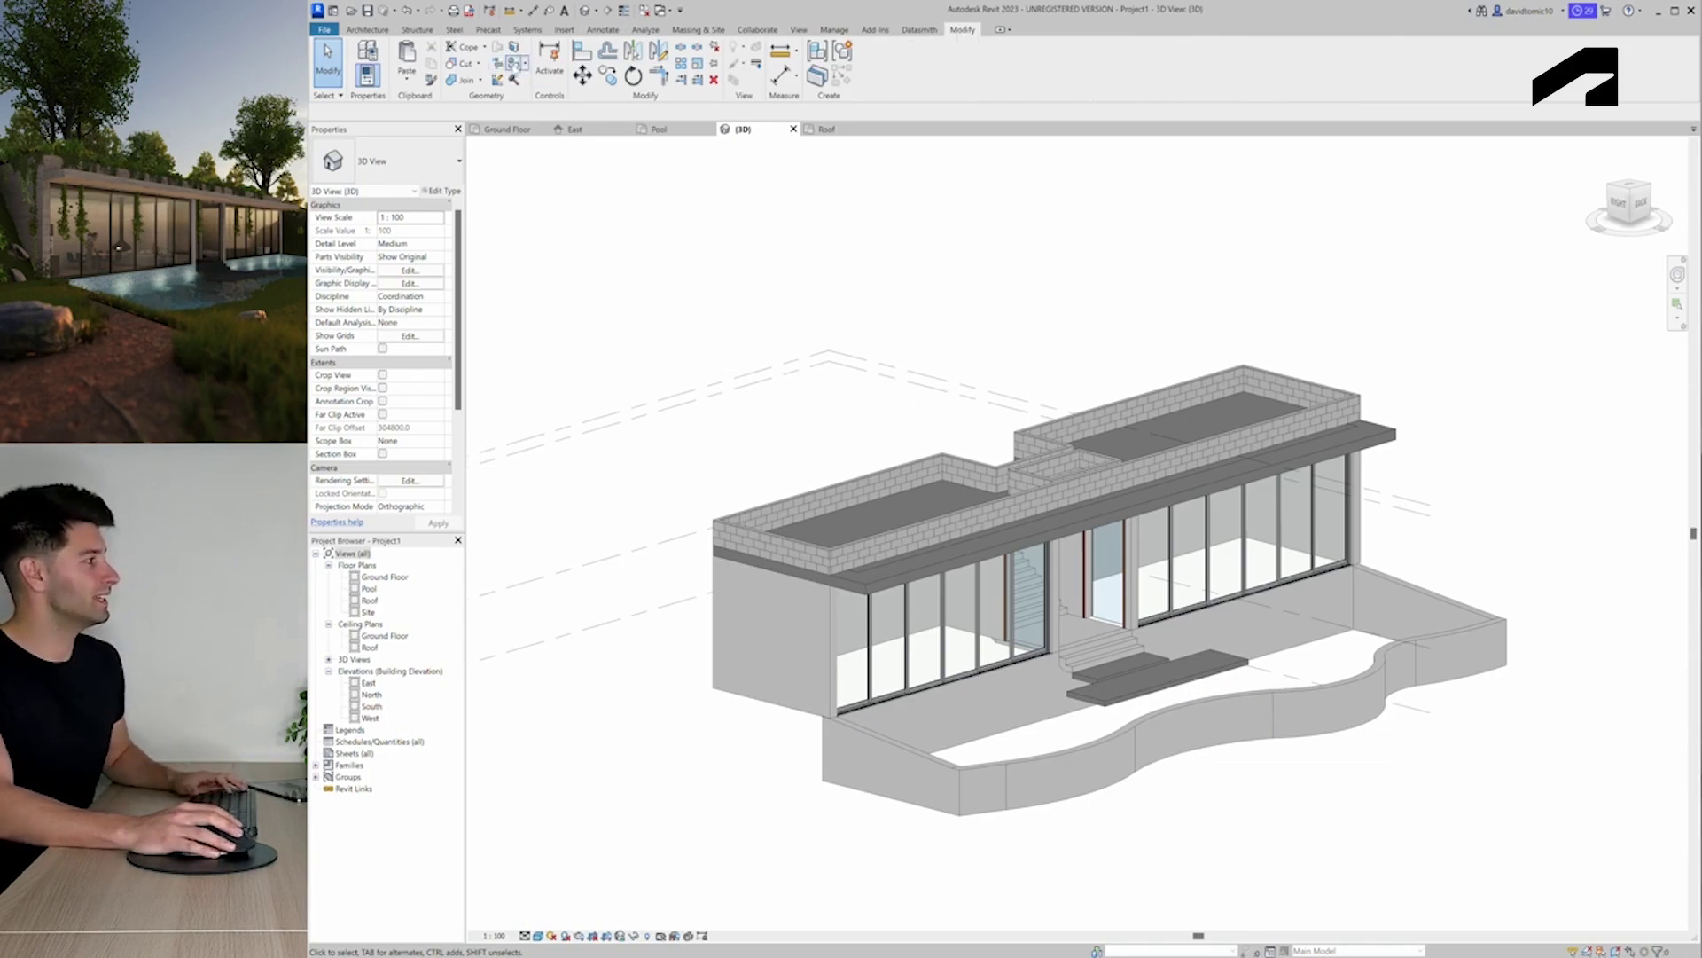
{"action": "left_click", "coordinate": [515, 64]}
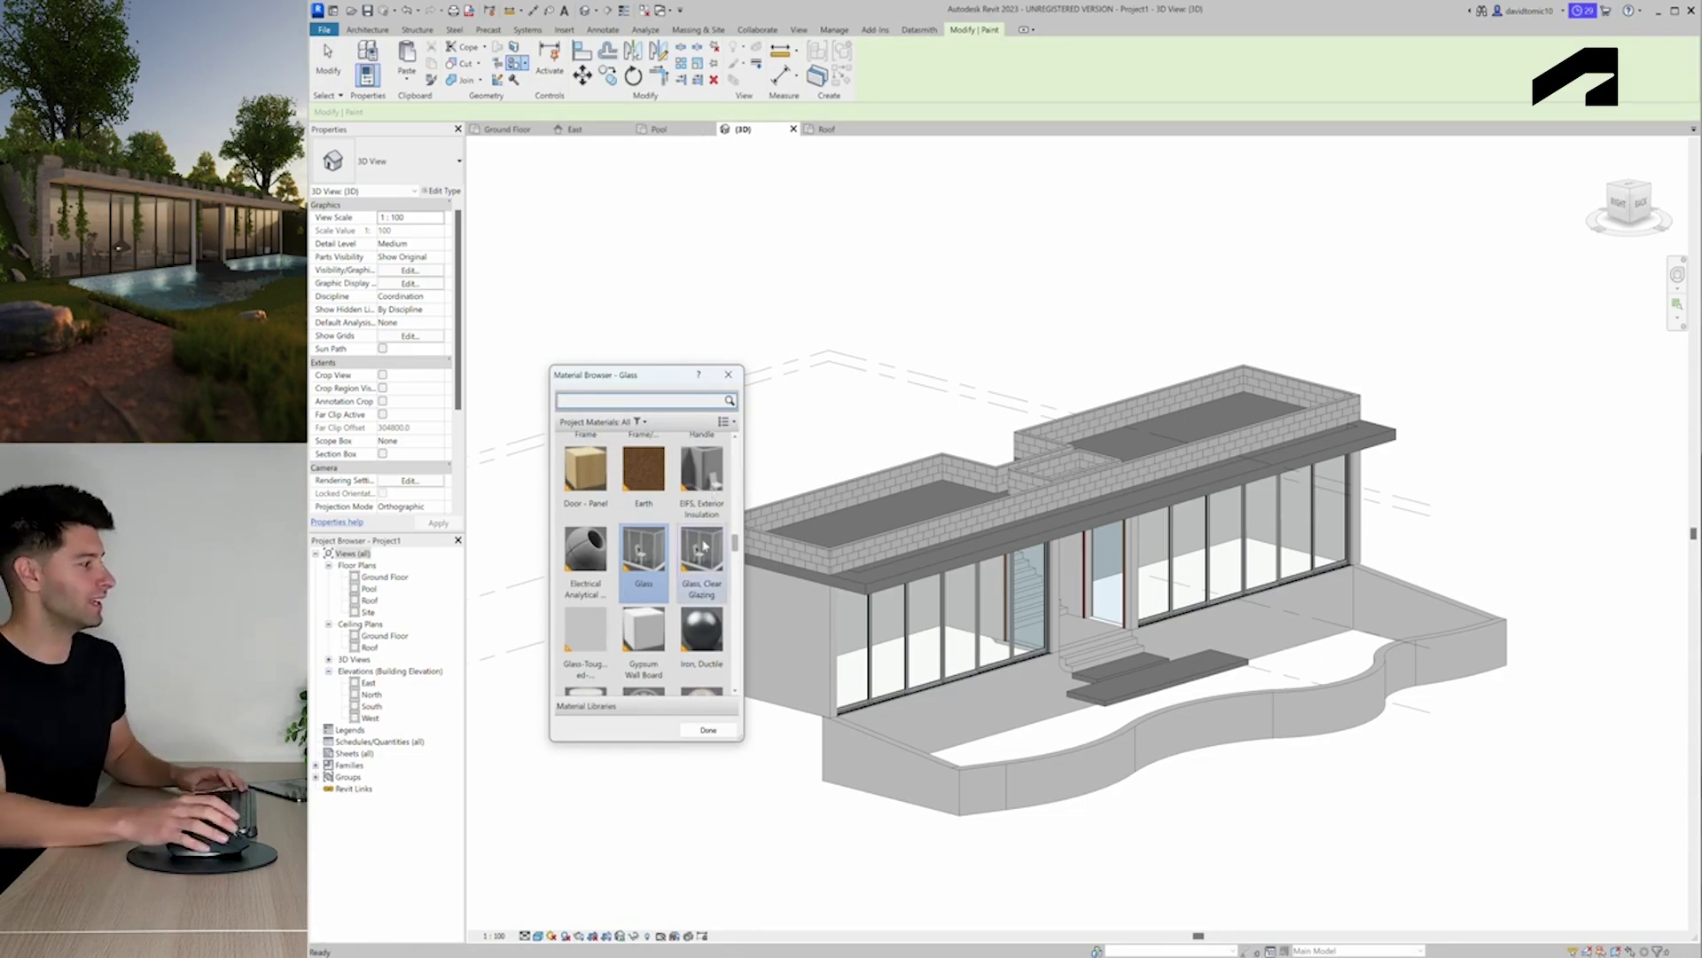
{"action": "scroll", "coordinate": [926, 696], "scroll_direction": "up", "scroll_amount": 4}
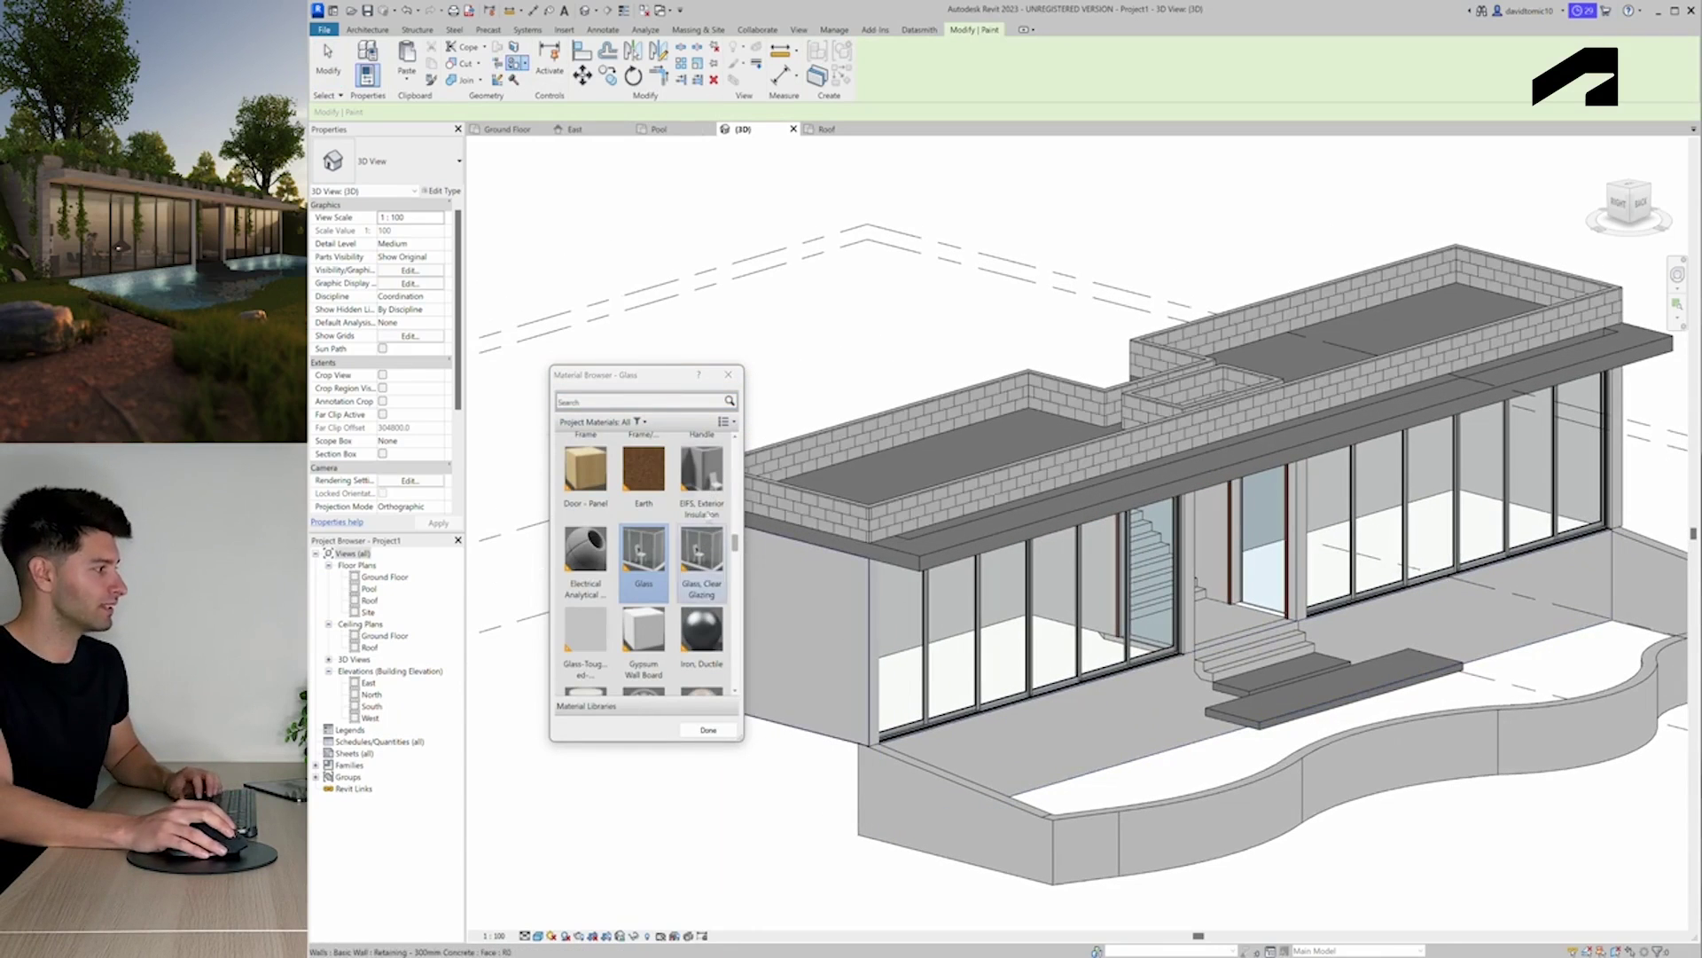
{"action": "left_click", "coordinate": [630, 401]}
{"action": "type", "text": "concrete"}
{"action": "key", "text": "Return"}
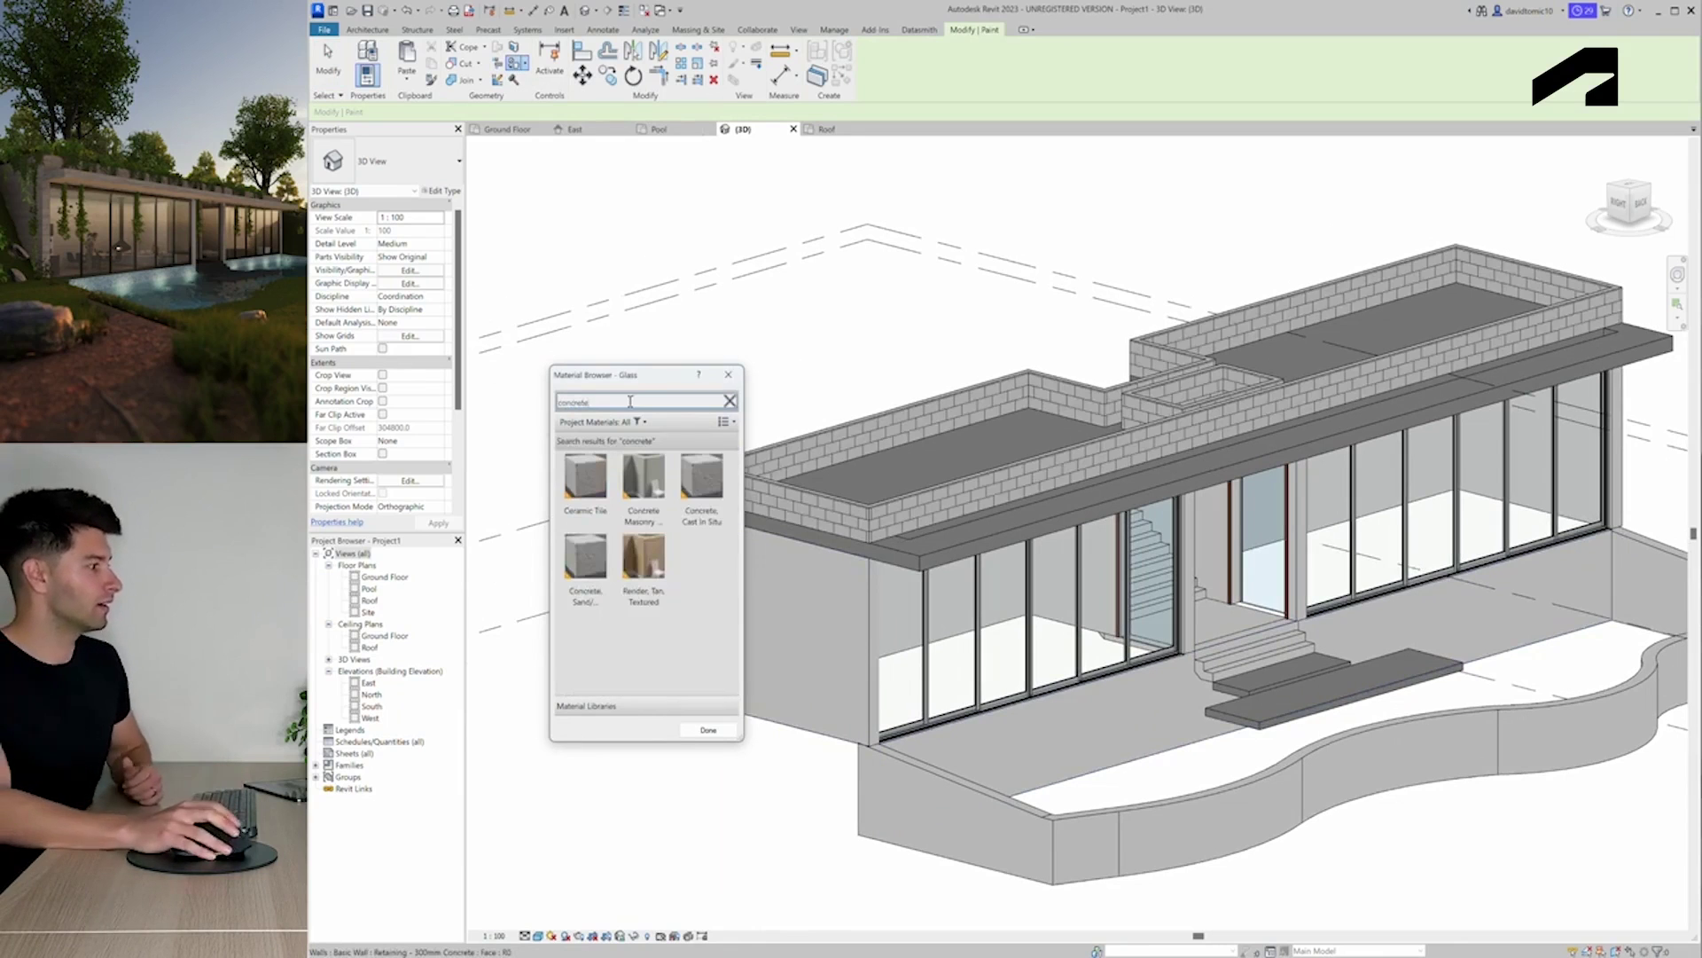
{"action": "left_click", "coordinate": [709, 480]}
{"action": "middle_click_drag", "start_coordinate": [829, 525], "coordinate": [1146, 482], "text": "shift"}
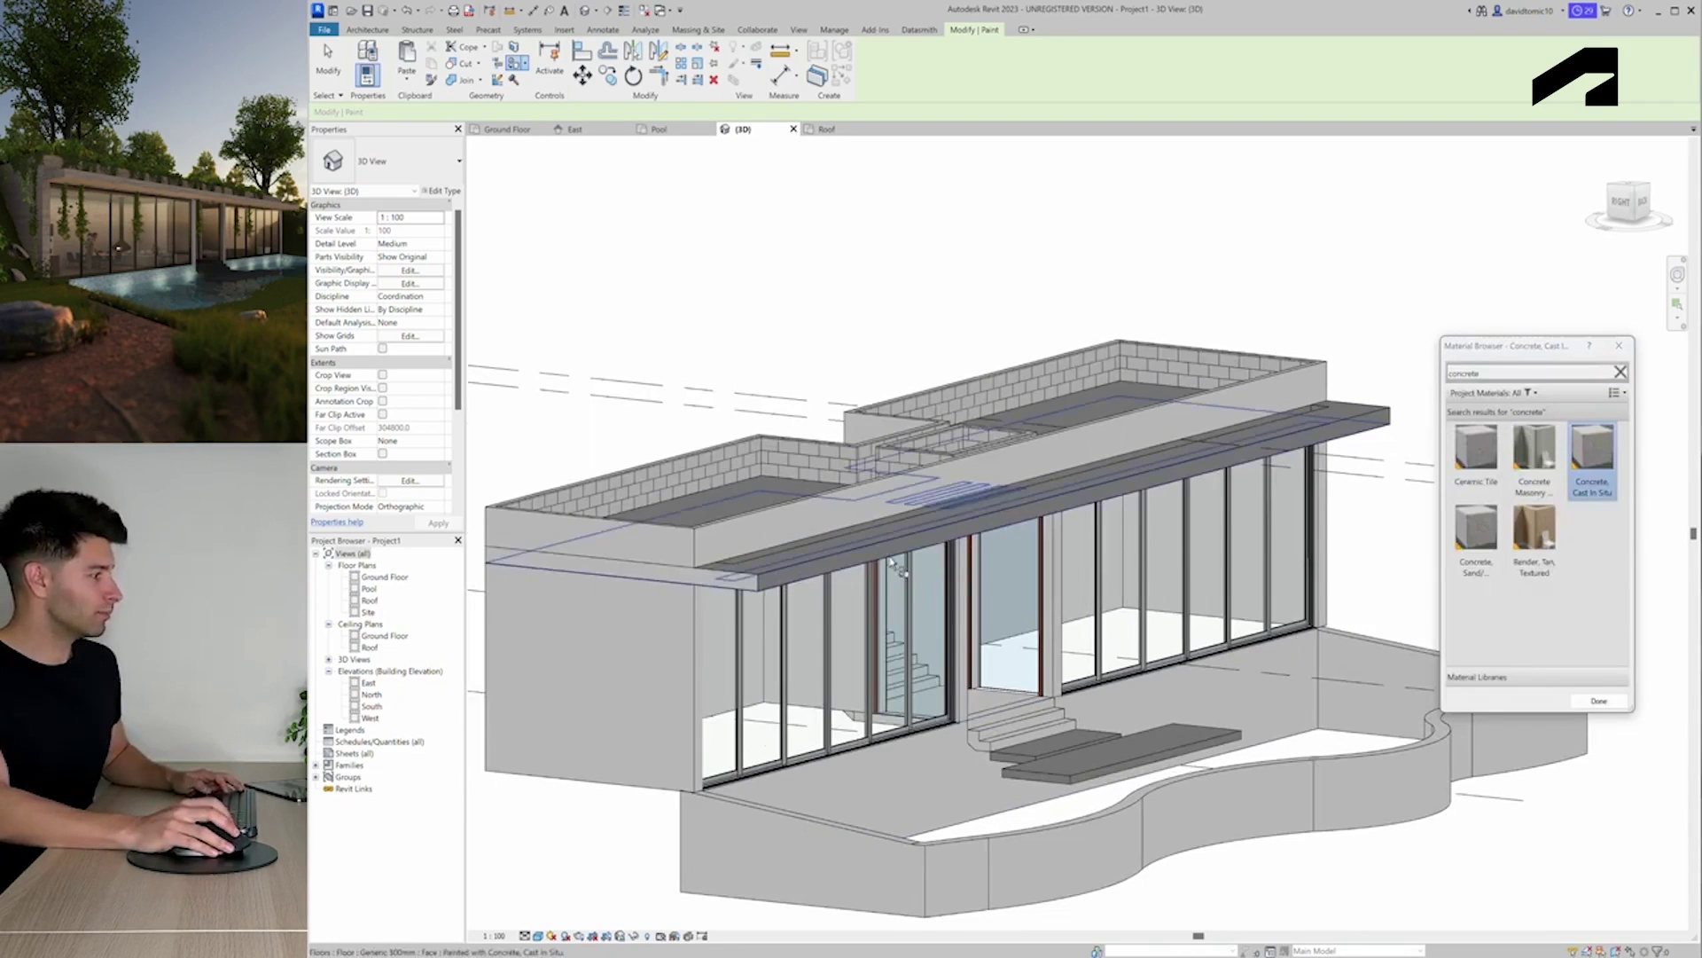
{"action": "middle_click_drag", "start_coordinate": [800, 583], "coordinate": [1051, 589], "text": "shift"}
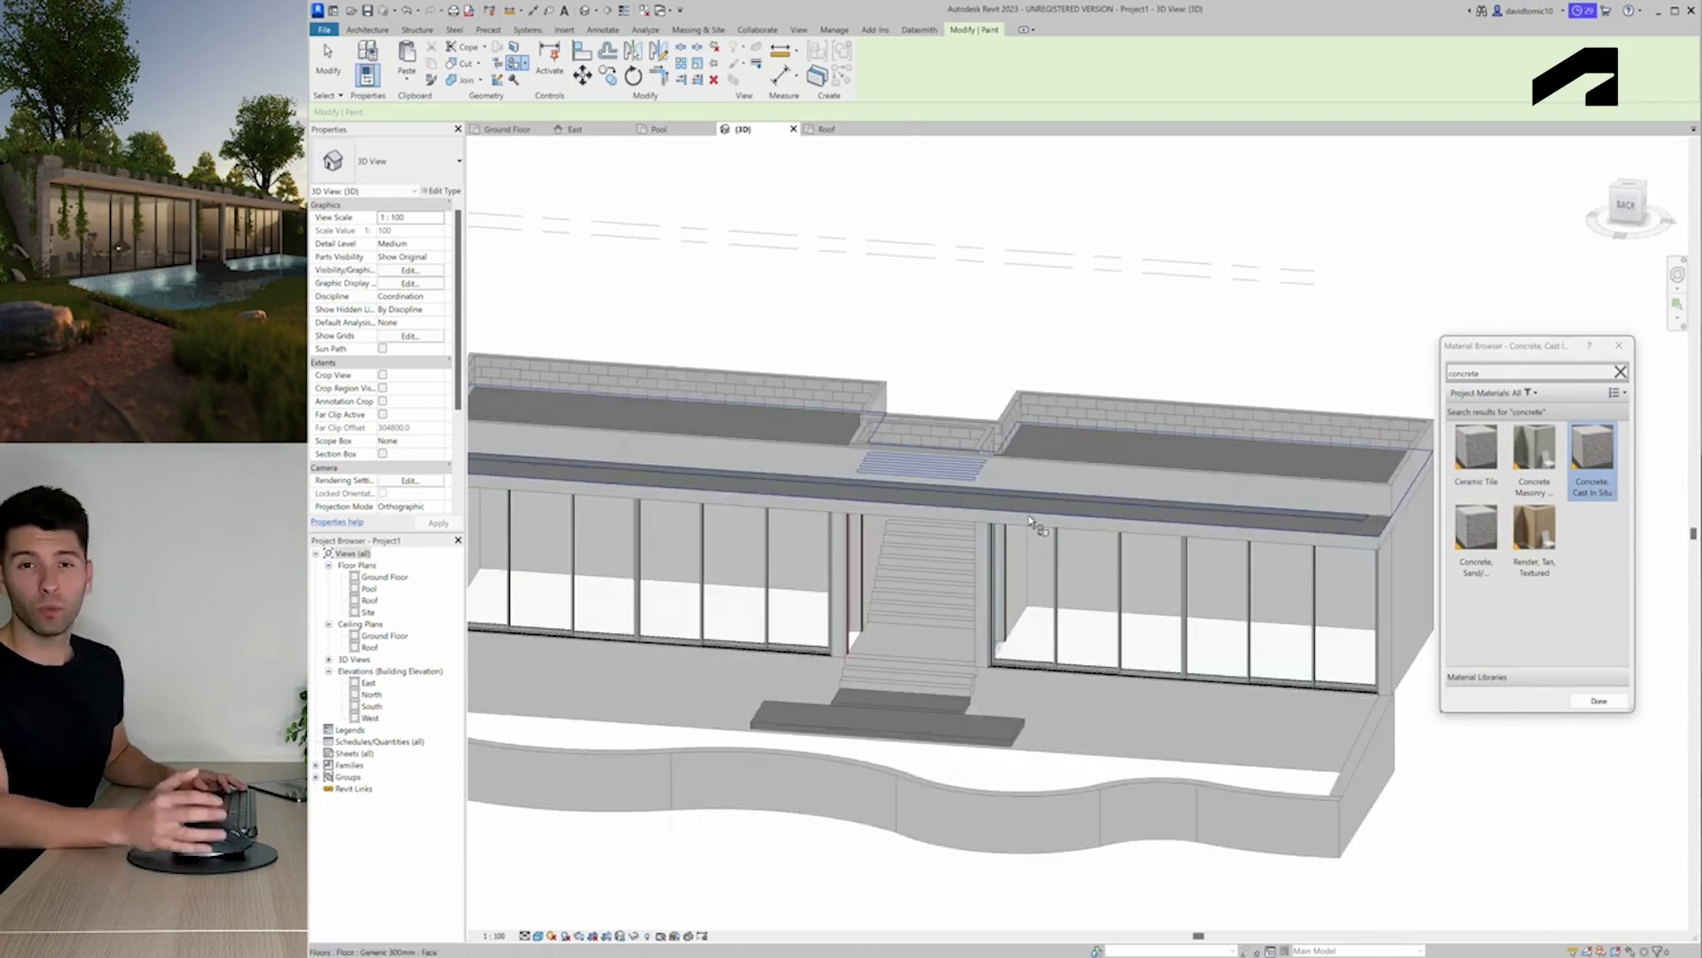
Try Ceiling Tile 600 x 600 from the tile materials as paint and undo the last paint
{"action": "middle_click_drag", "start_coordinate": [1029, 520], "coordinate": [890, 494], "text": "shift"}
{"action": "key", "text": "ctrl+z"}
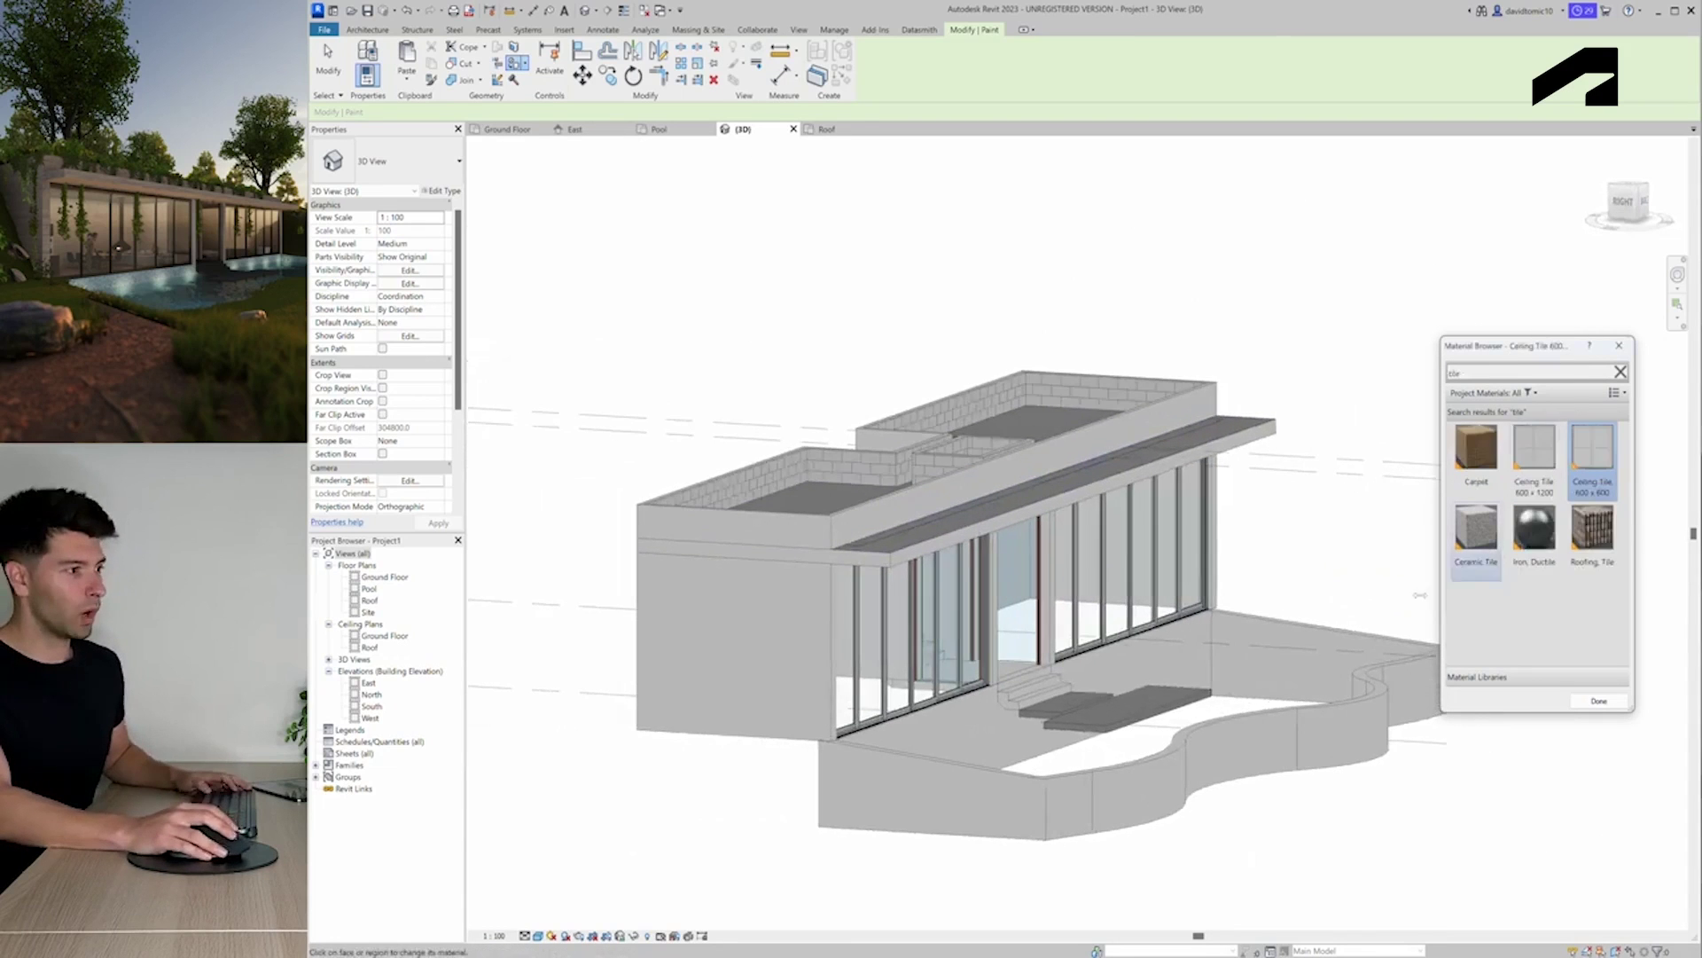
Paint the pool walls' inner faces and top edges with Ceiling Tile 600 x 600 and close the material browser
{"action": "left_click", "coordinate": [1241, 652]}
{"action": "left_click", "coordinate": [1197, 638]}
{"action": "mouse_move", "coordinate": [1197, 638]}
{"action": "middle_mouse_down", "text": "shift"}
{"action": "mouse_move", "coordinate": [700, 620]}
{"action": "mouse_move", "coordinate": [1318, 669]}
{"action": "mouse_move", "coordinate": [1383, 567]}
{"action": "middle_mouse_up", "text": "shift"}
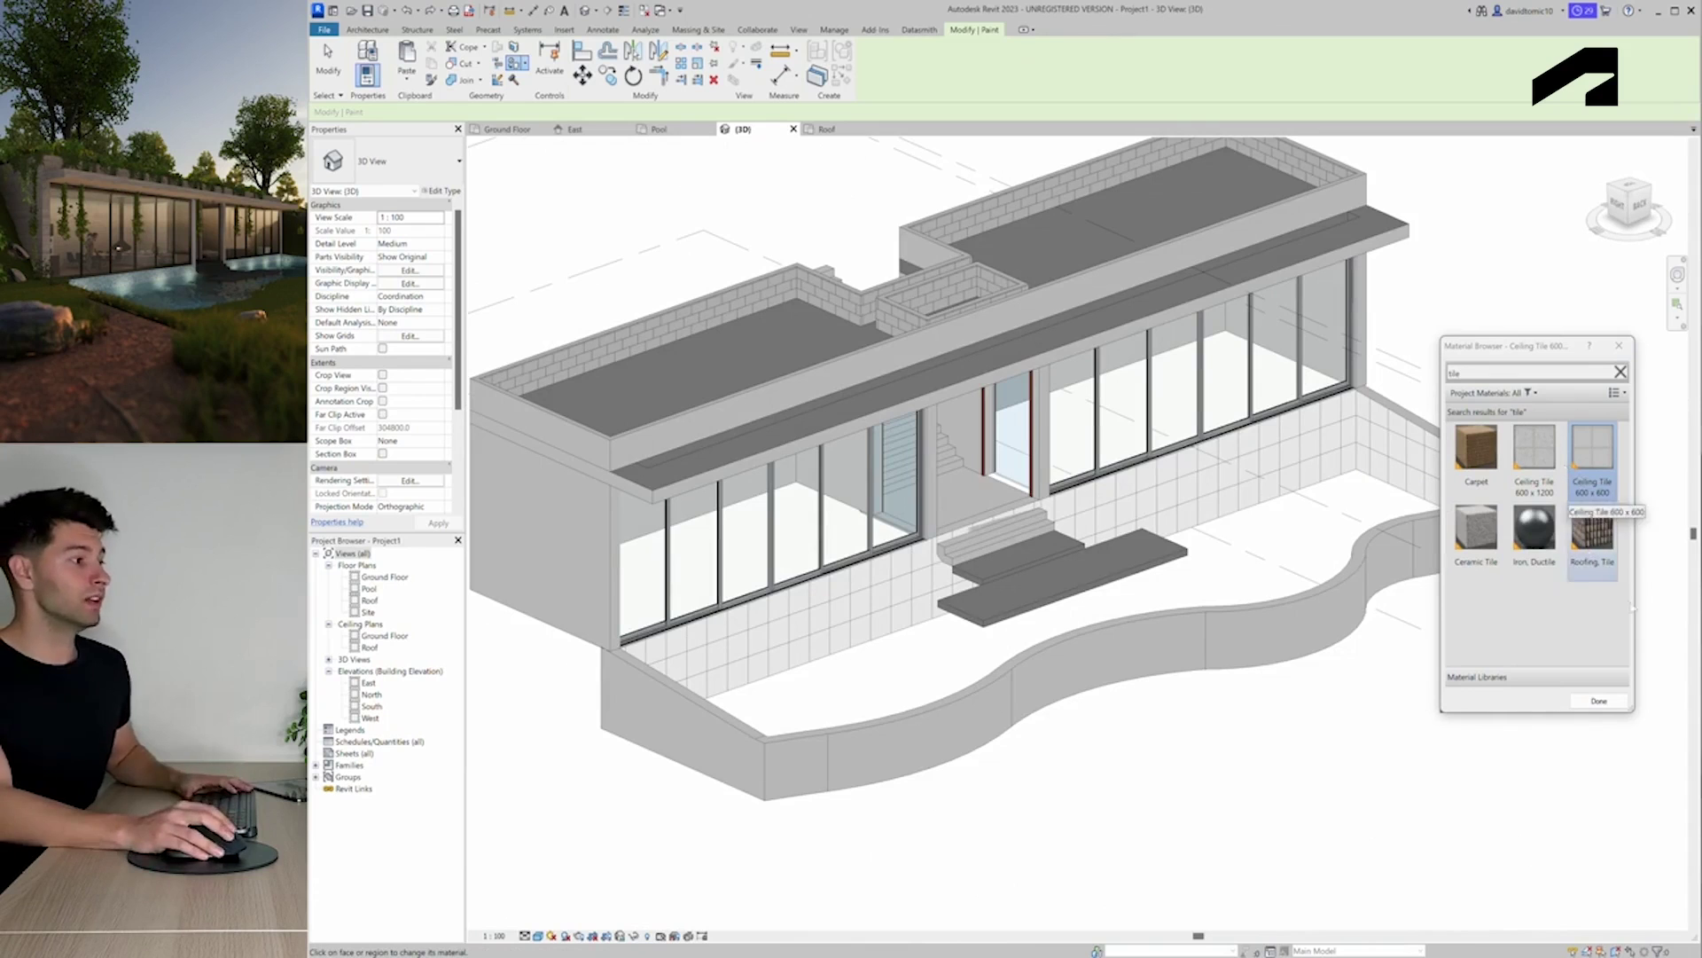
{"action": "left_click", "coordinate": [1245, 495]}
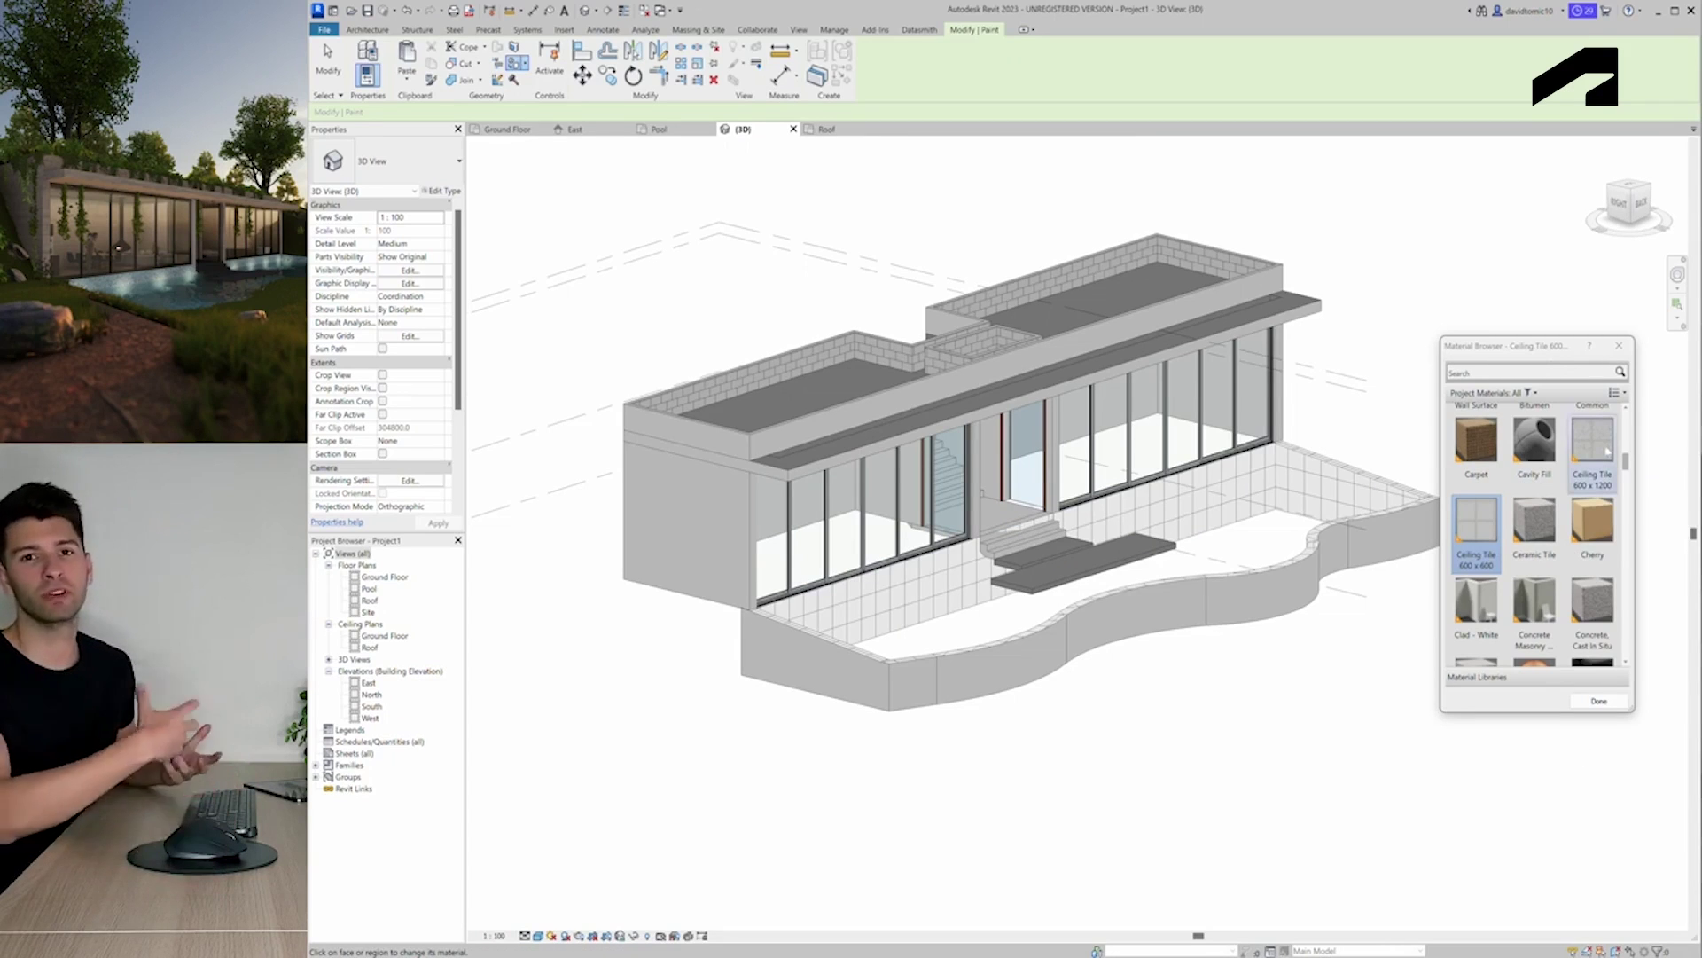
{"action": "scroll", "coordinate": [1596, 461], "scroll_direction": "down", "scroll_amount": 1}
{"action": "scroll", "coordinate": [1021, 509], "scroll_direction": "up", "scroll_amount": 4}
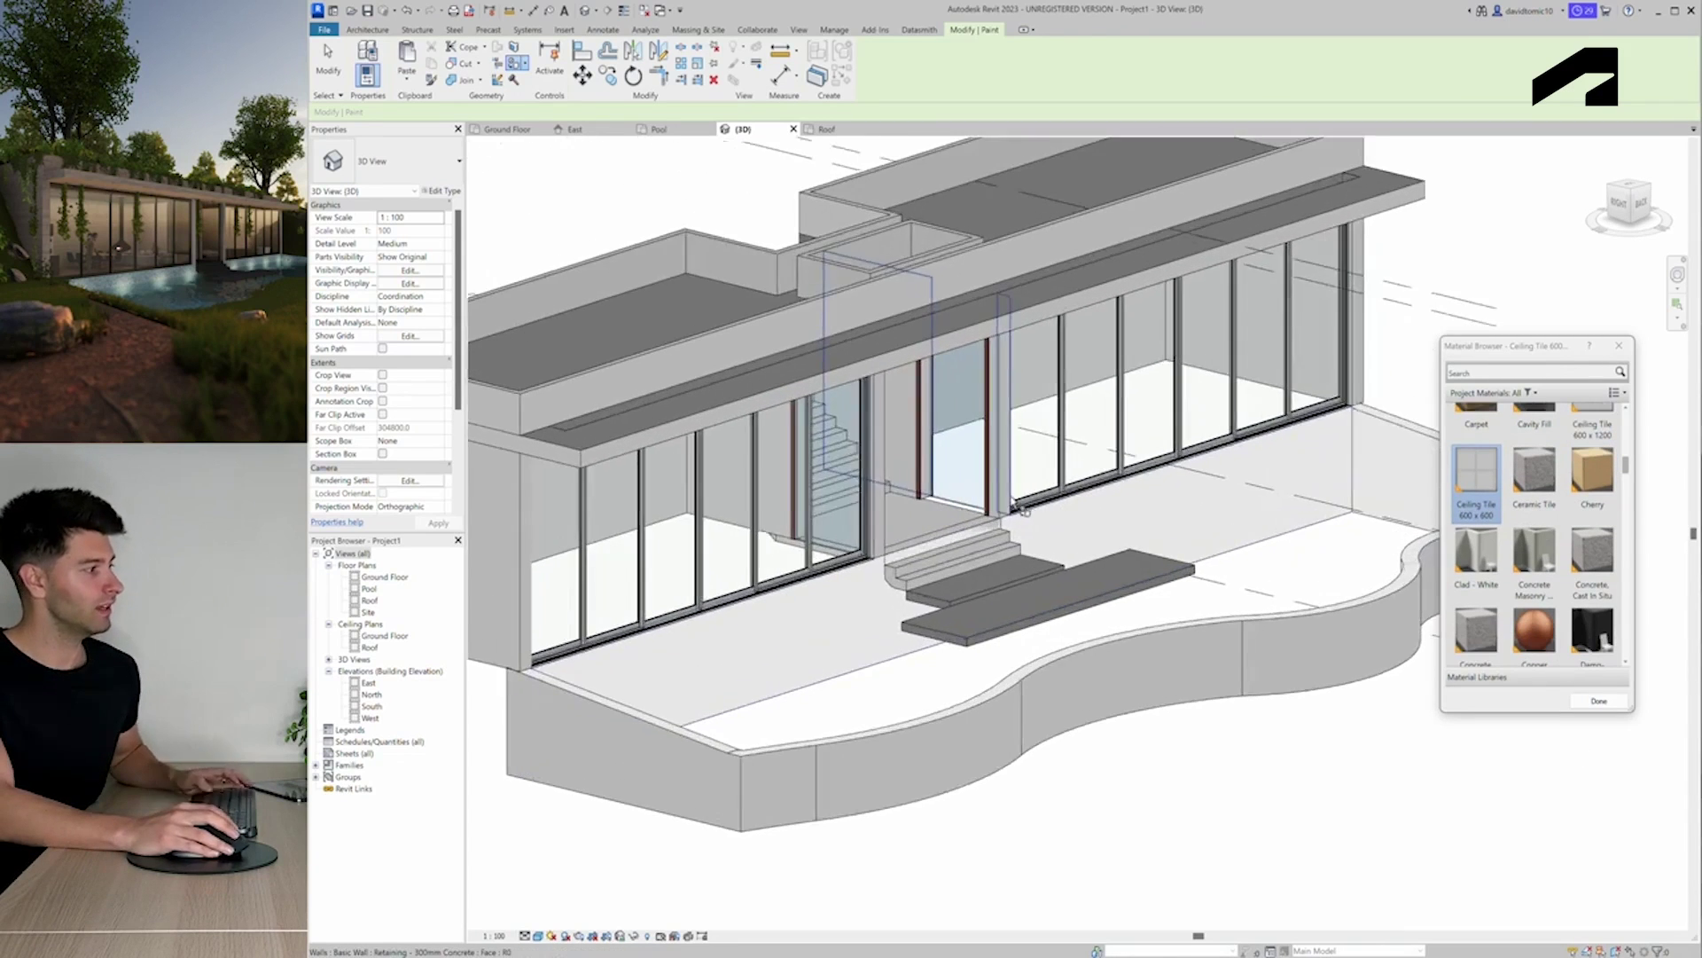
{"action": "scroll", "coordinate": [1021, 509], "scroll_direction": "down", "scroll_amount": 2}
{"action": "left_click", "coordinate": [1021, 508]}
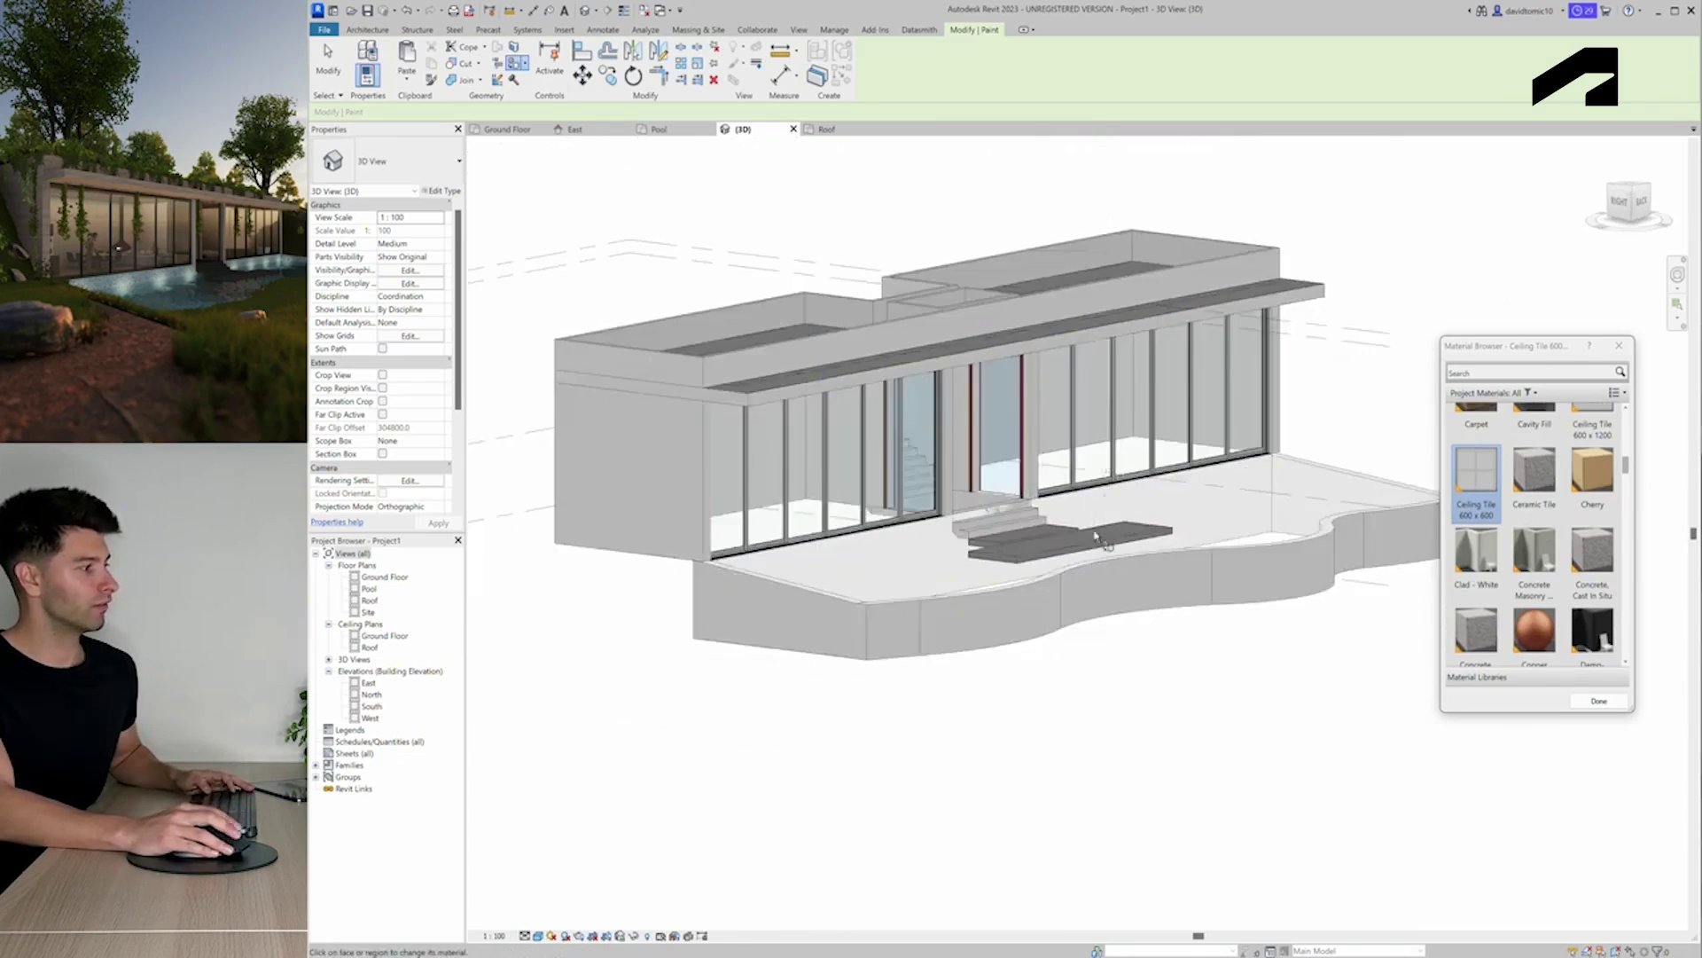
{"action": "scroll", "coordinate": [1089, 568], "scroll_direction": "up", "scroll_amount": 2}
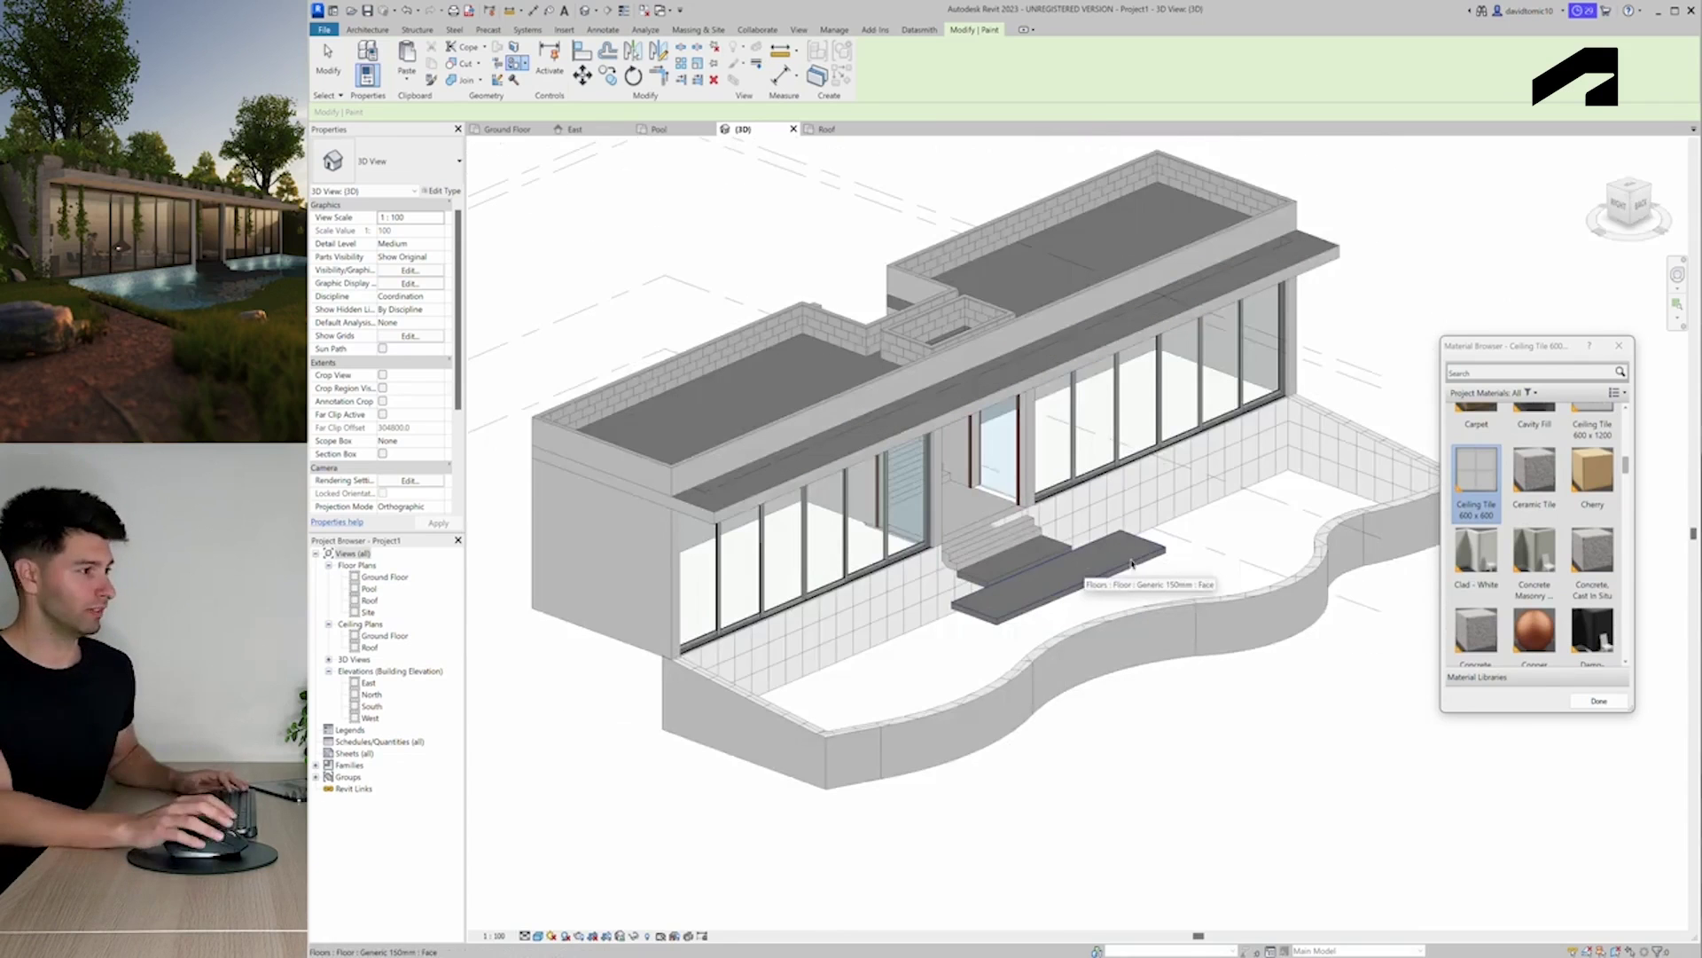
{"action": "left_click", "coordinate": [1619, 346]}
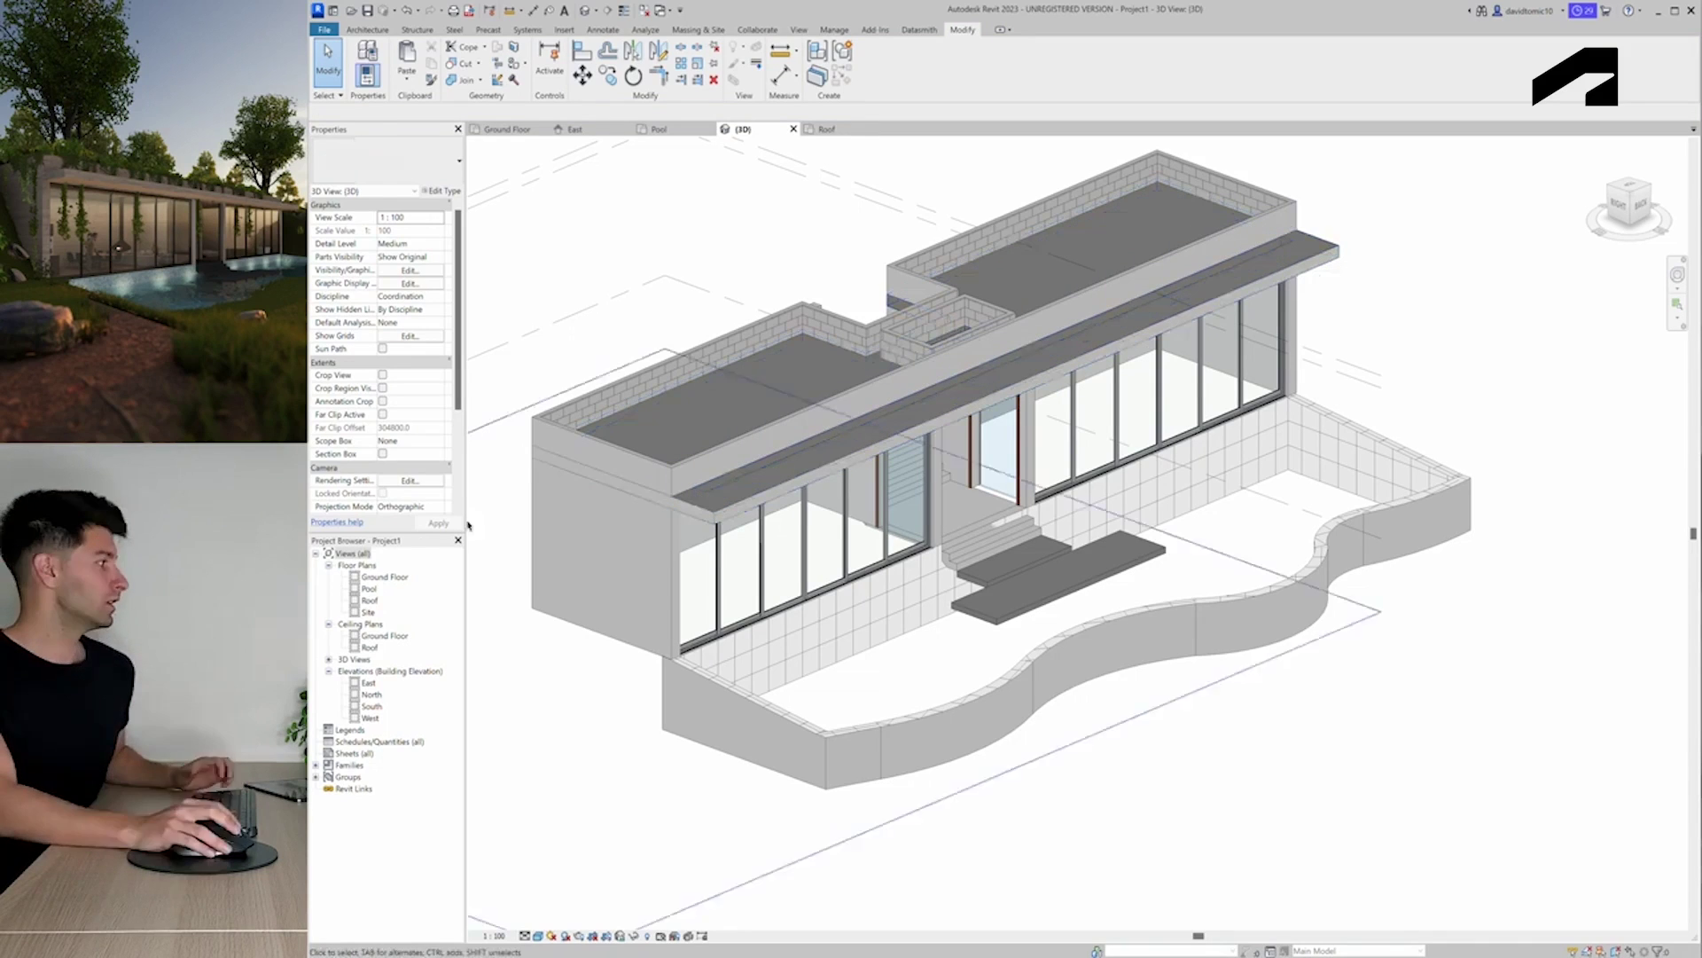
In the Site plan, start a toposurface at absolute elevation 0 and place two outer corner points behind the house
{"action": "left_click", "coordinate": [368, 612]}
{"action": "double_click", "coordinate": [368, 612]}
{"action": "scroll", "coordinate": [961, 440], "scroll_direction": "up", "scroll_amount": 1}
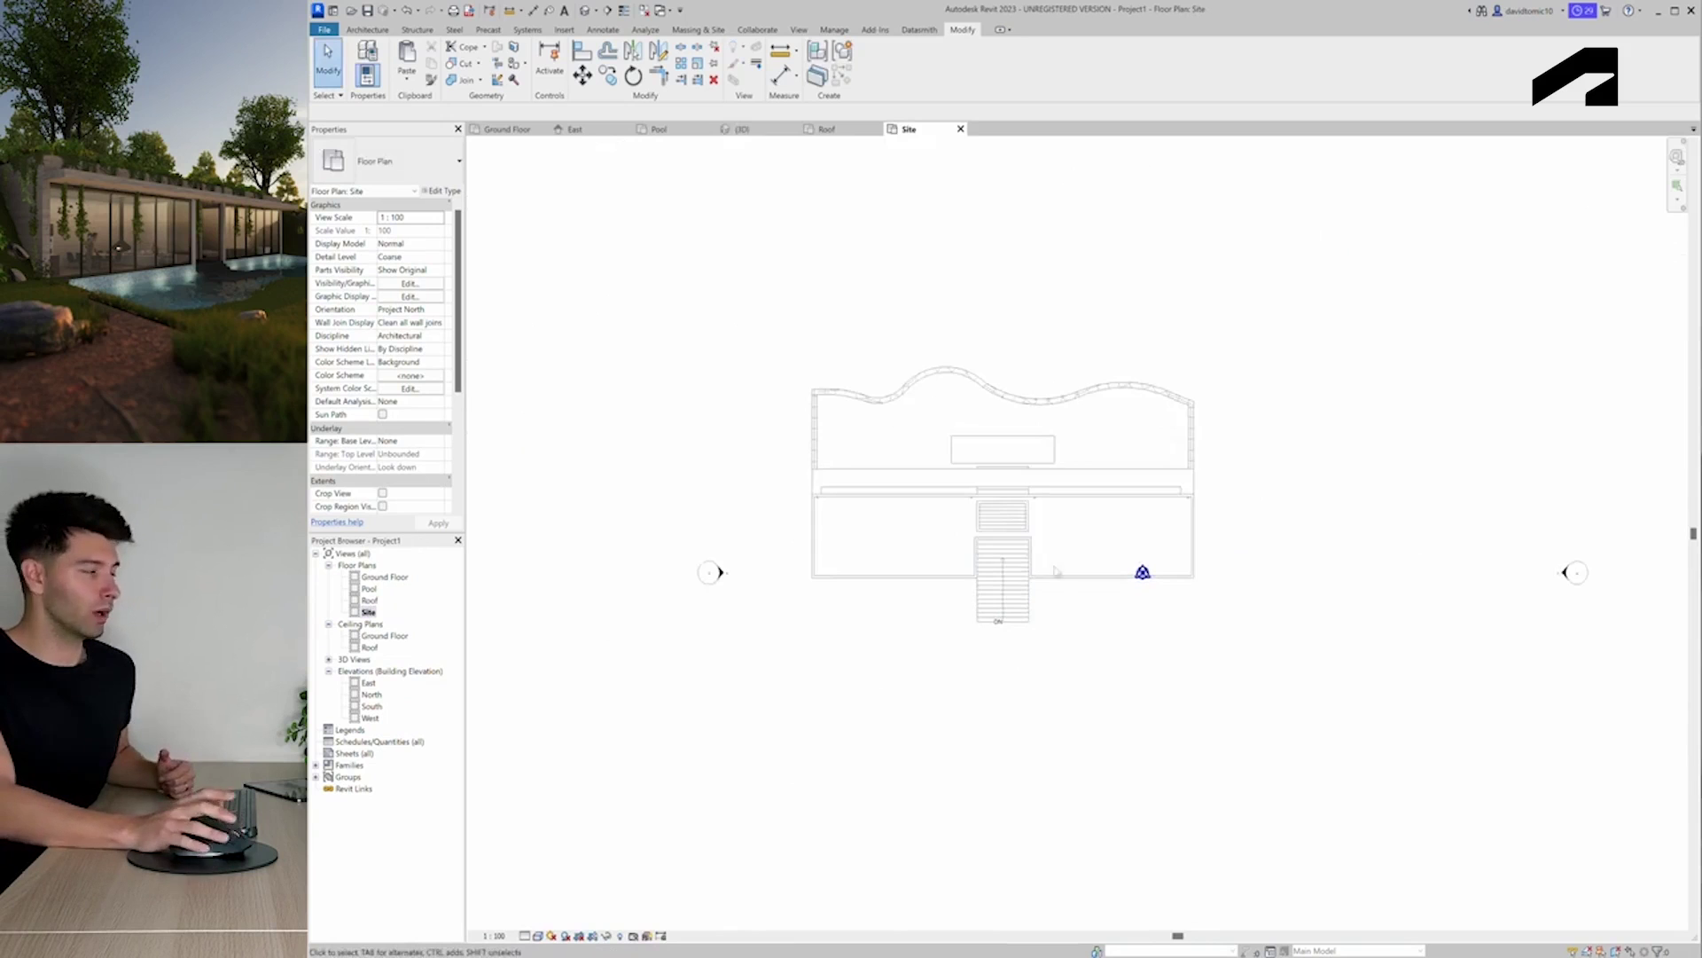
{"action": "left_click", "coordinate": [711, 32]}
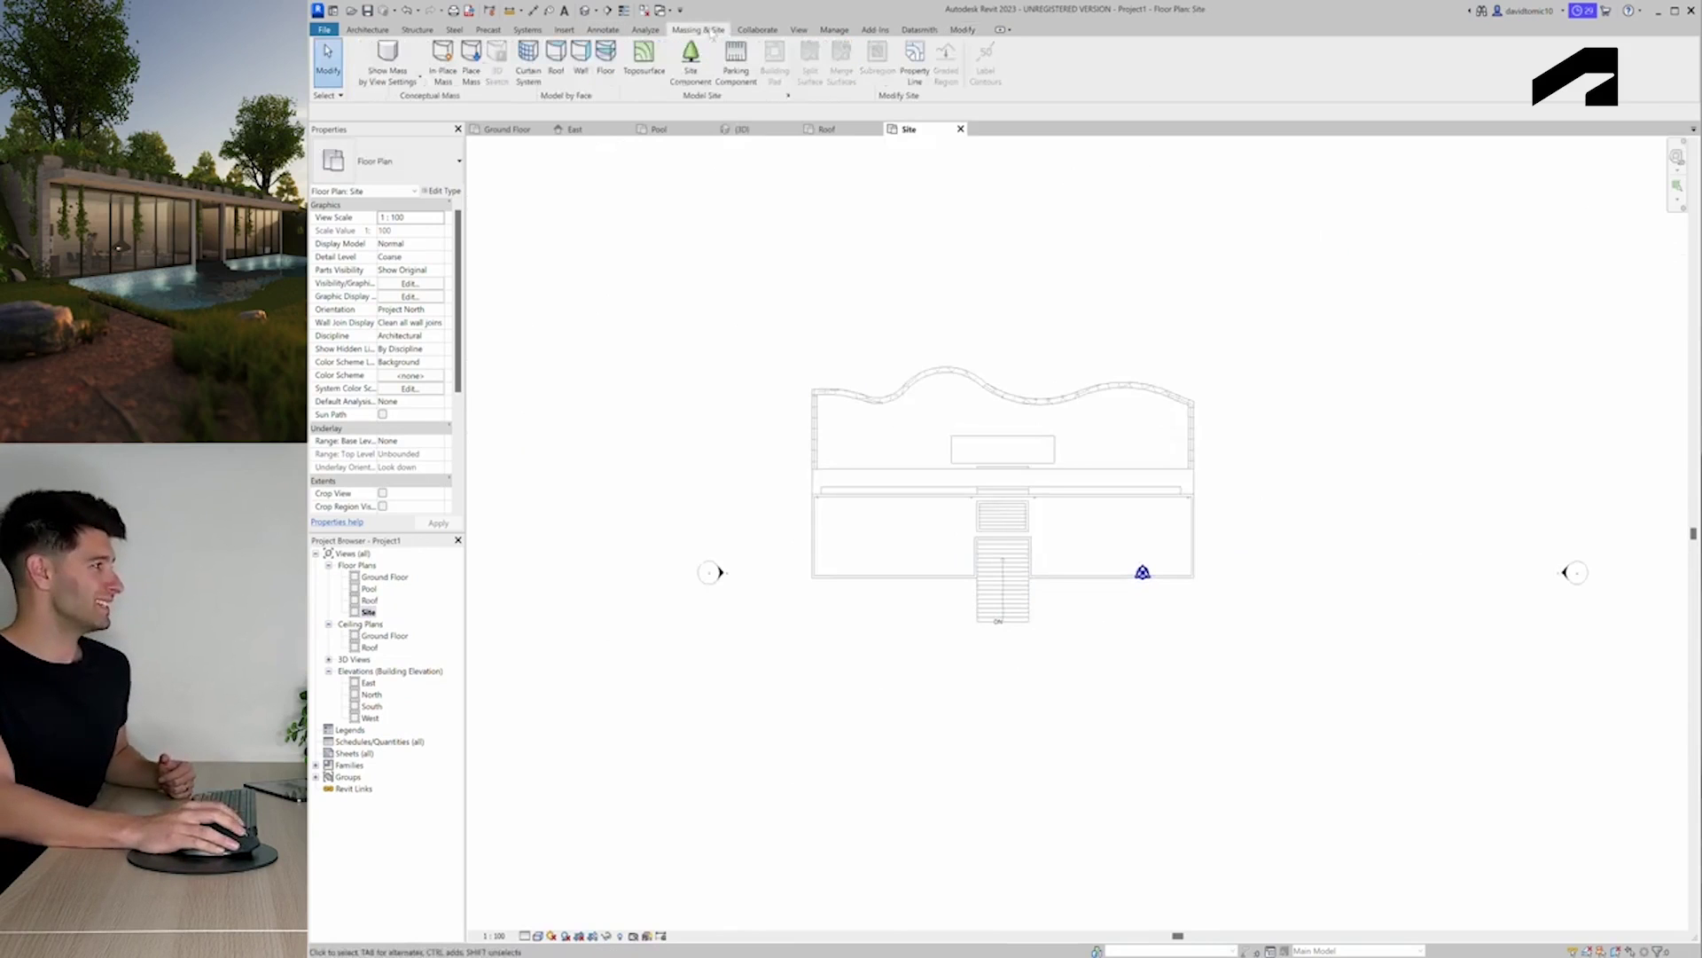
{"action": "left_click", "coordinate": [644, 58]}
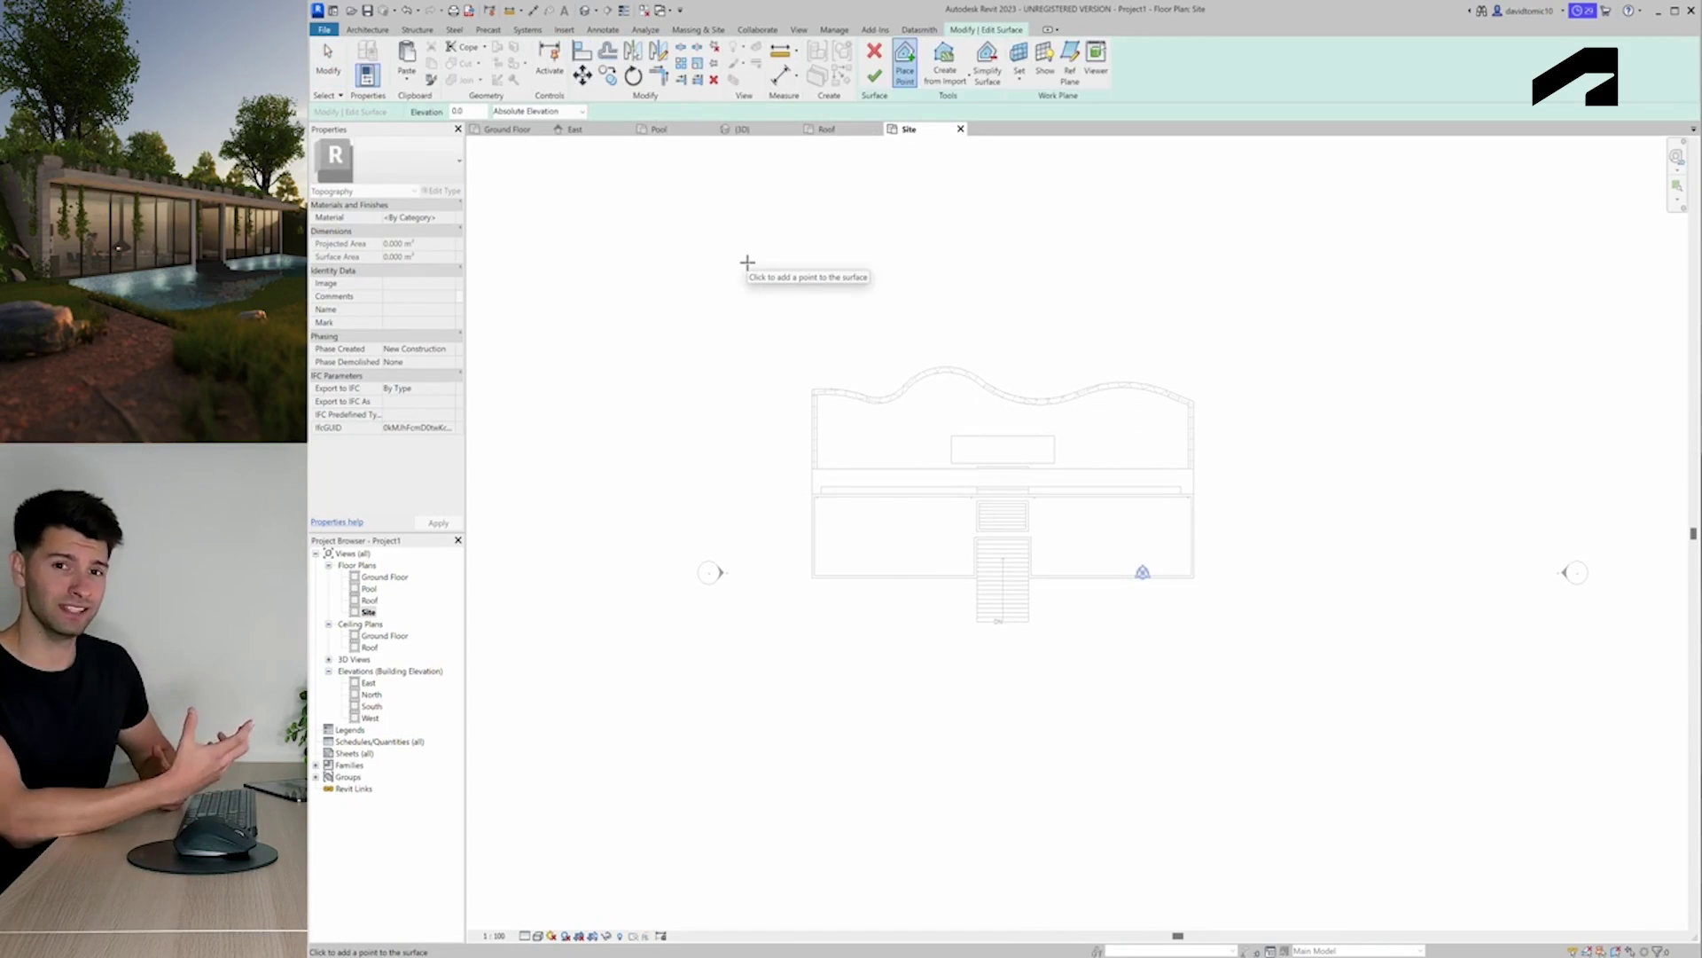
{"action": "left_click", "coordinate": [806, 205]}
{"action": "left_click", "coordinate": [502, 759]}
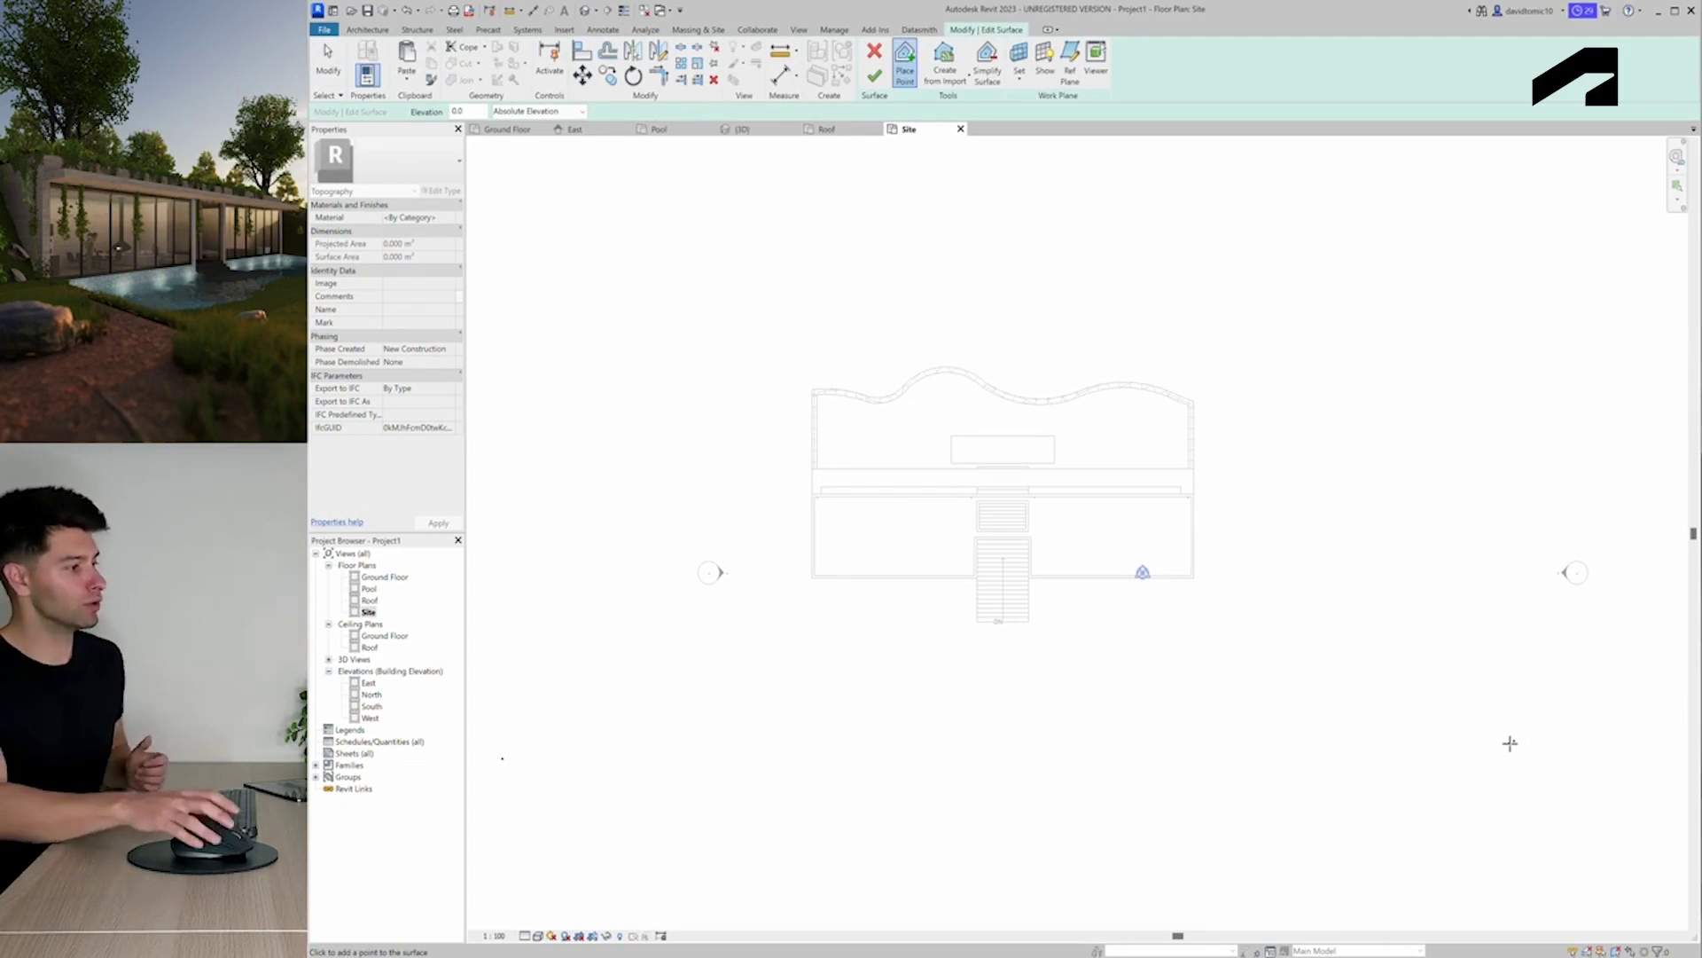
{"action": "left_click", "coordinate": [1512, 741]}
Place surface points at the foot of the rear stair, along the house's rear wall and at its front corner
{"action": "left_click", "coordinate": [1029, 623]}
{"action": "left_click", "coordinate": [977, 620]}
{"action": "scroll", "coordinate": [975, 603], "scroll_direction": "up", "scroll_amount": 4}
{"action": "left_click", "coordinate": [979, 575]}
{"action": "left_click", "coordinate": [596, 569]}
{"action": "left_click", "coordinate": [1099, 569]}
{"action": "left_click", "coordinate": [1480, 568]}
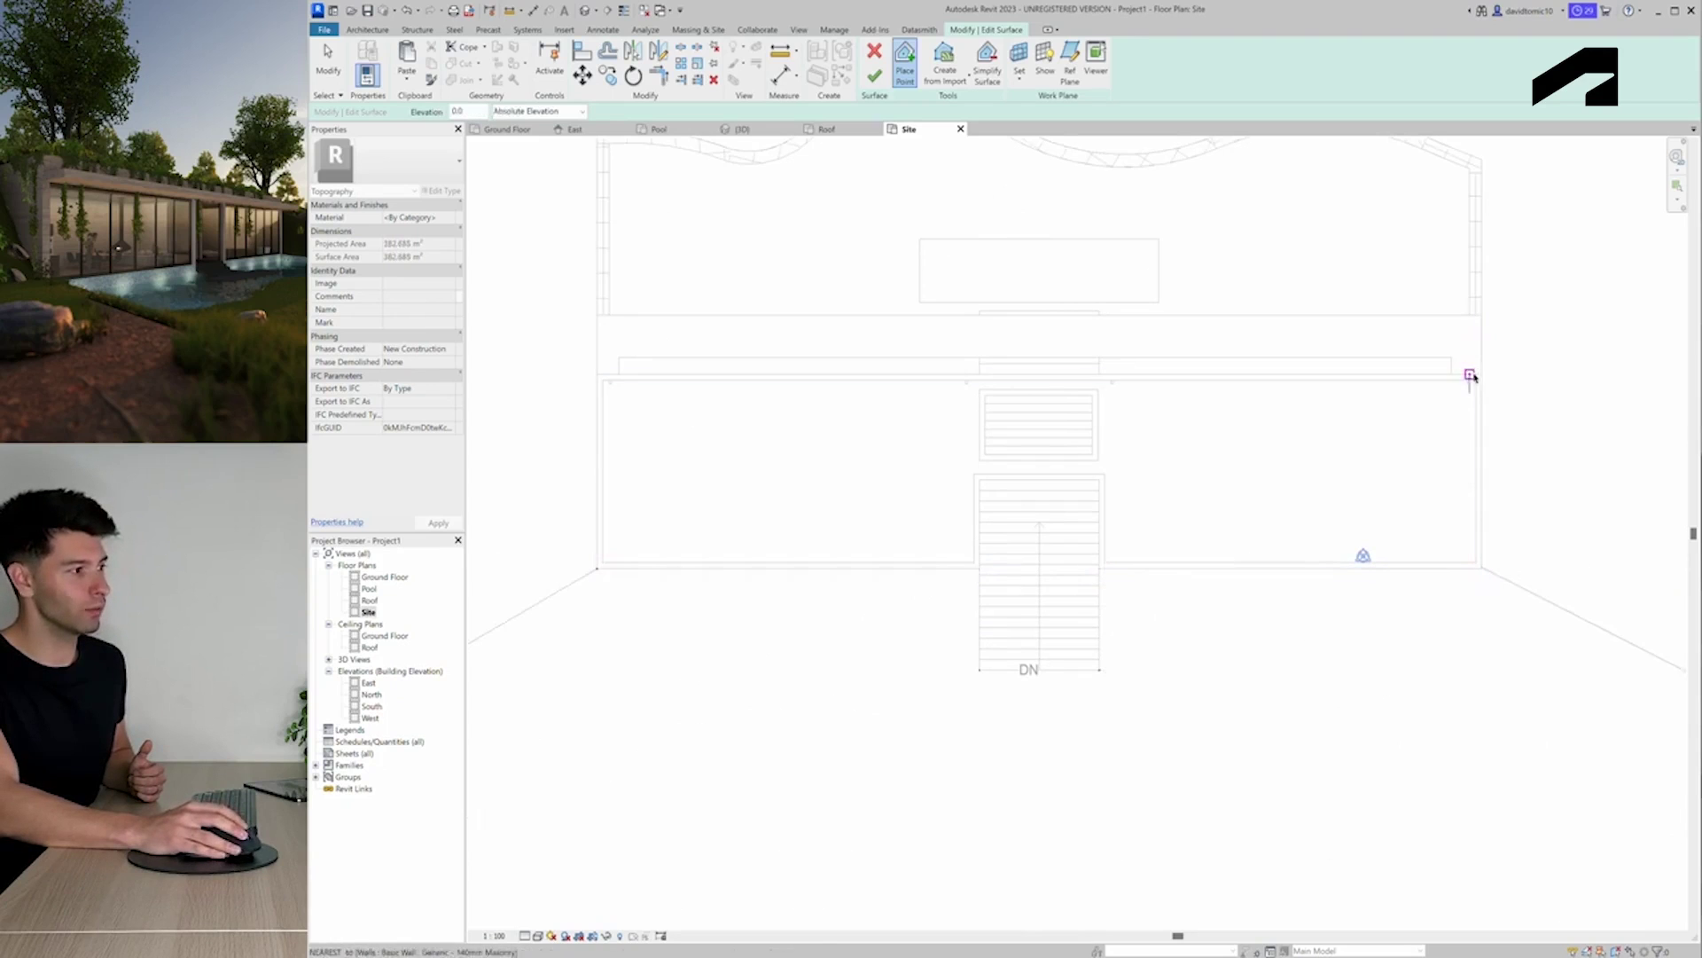
{"action": "left_click", "coordinate": [1482, 374]}
Place surface points at the remaining front corner and along the curved pool wall
{"action": "middle_click_drag", "start_coordinate": [608, 377], "coordinate": [603, 603]}
{"action": "left_click", "coordinate": [593, 359]}
{"action": "left_click", "coordinate": [1476, 388]}
{"action": "left_click", "coordinate": [1423, 364]}
{"action": "left_click", "coordinate": [1206, 363]}
{"action": "left_click", "coordinate": [1094, 372]}
{"action": "scroll", "coordinate": [1202, 434], "scroll_direction": "down", "scroll_amount": 3}
{"action": "left_click", "coordinate": [1057, 423]}
{"action": "scroll", "coordinate": [898, 413], "scroll_direction": "down", "scroll_amount": 1}
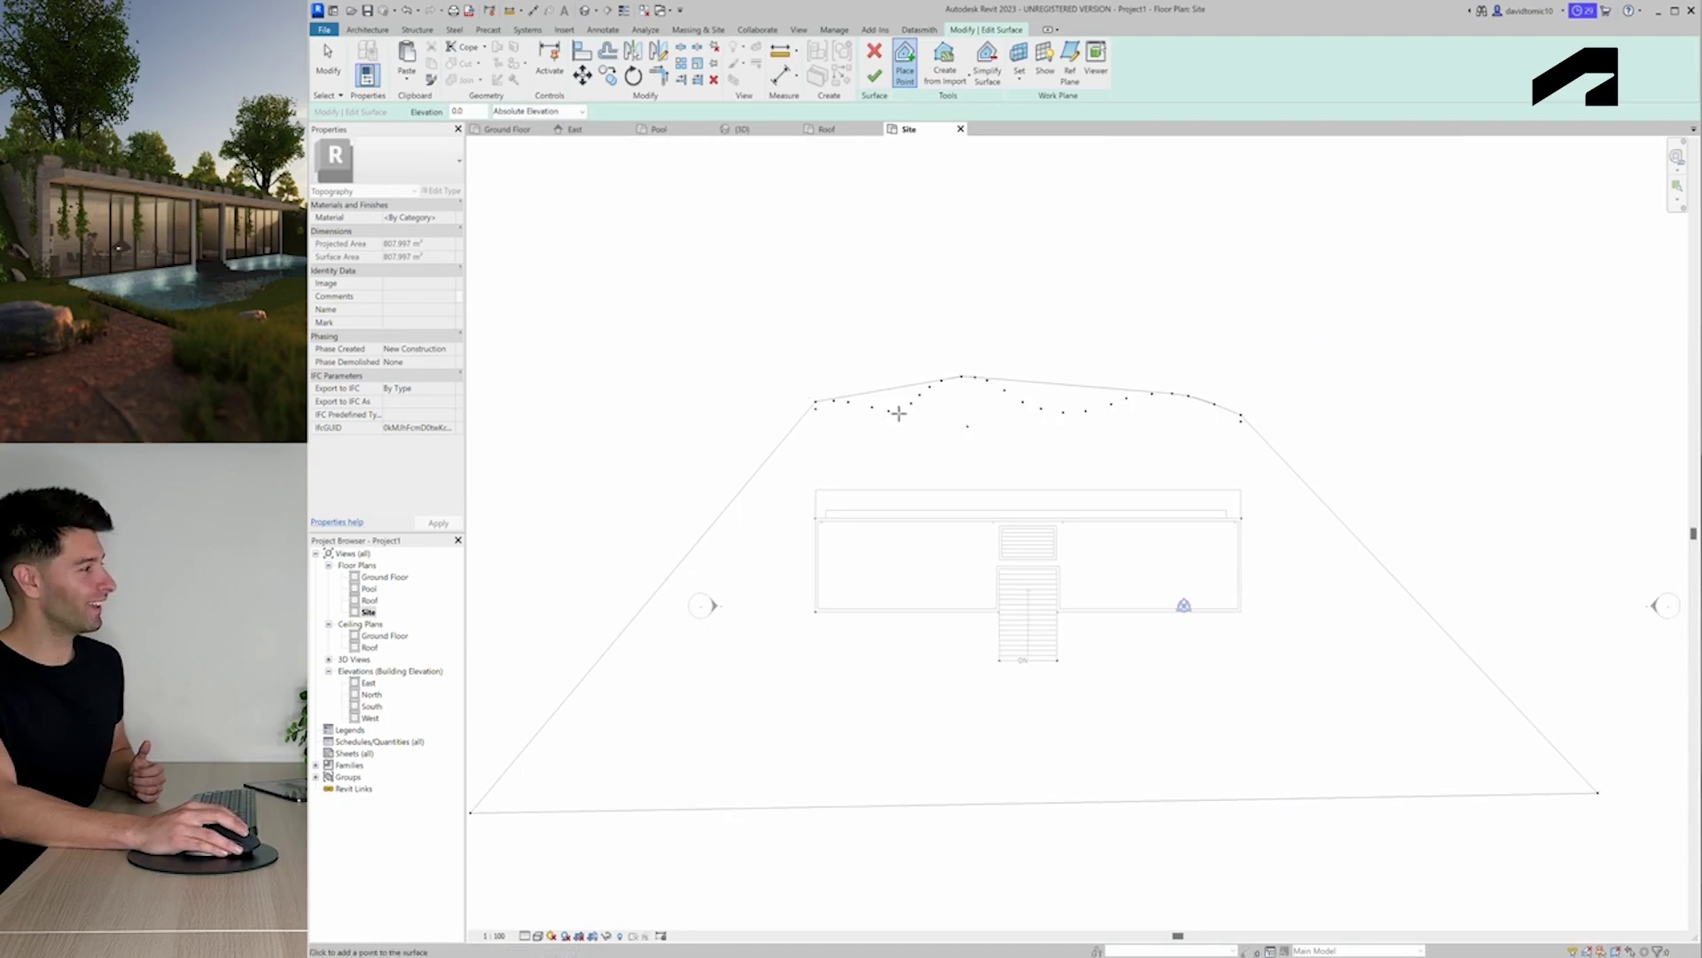
Place the two outer corner points beyond the pool and finish the toposurface
{"action": "left_click", "coordinate": [533, 282]}
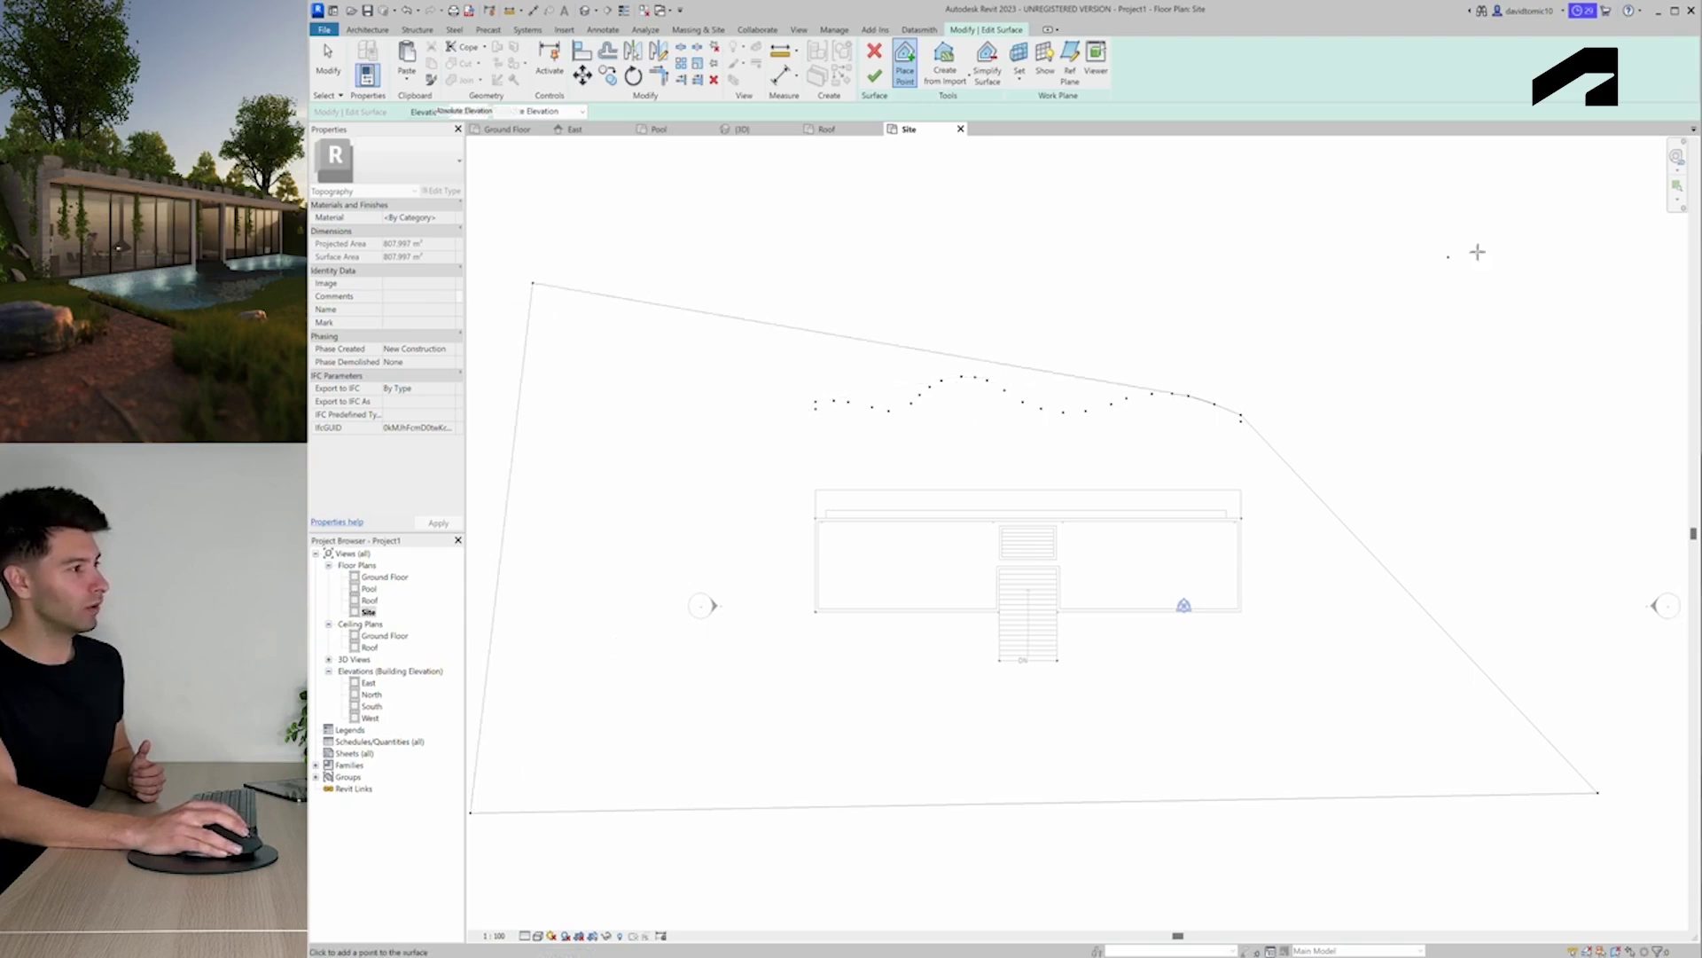
{"action": "left_click", "coordinate": [1538, 249]}
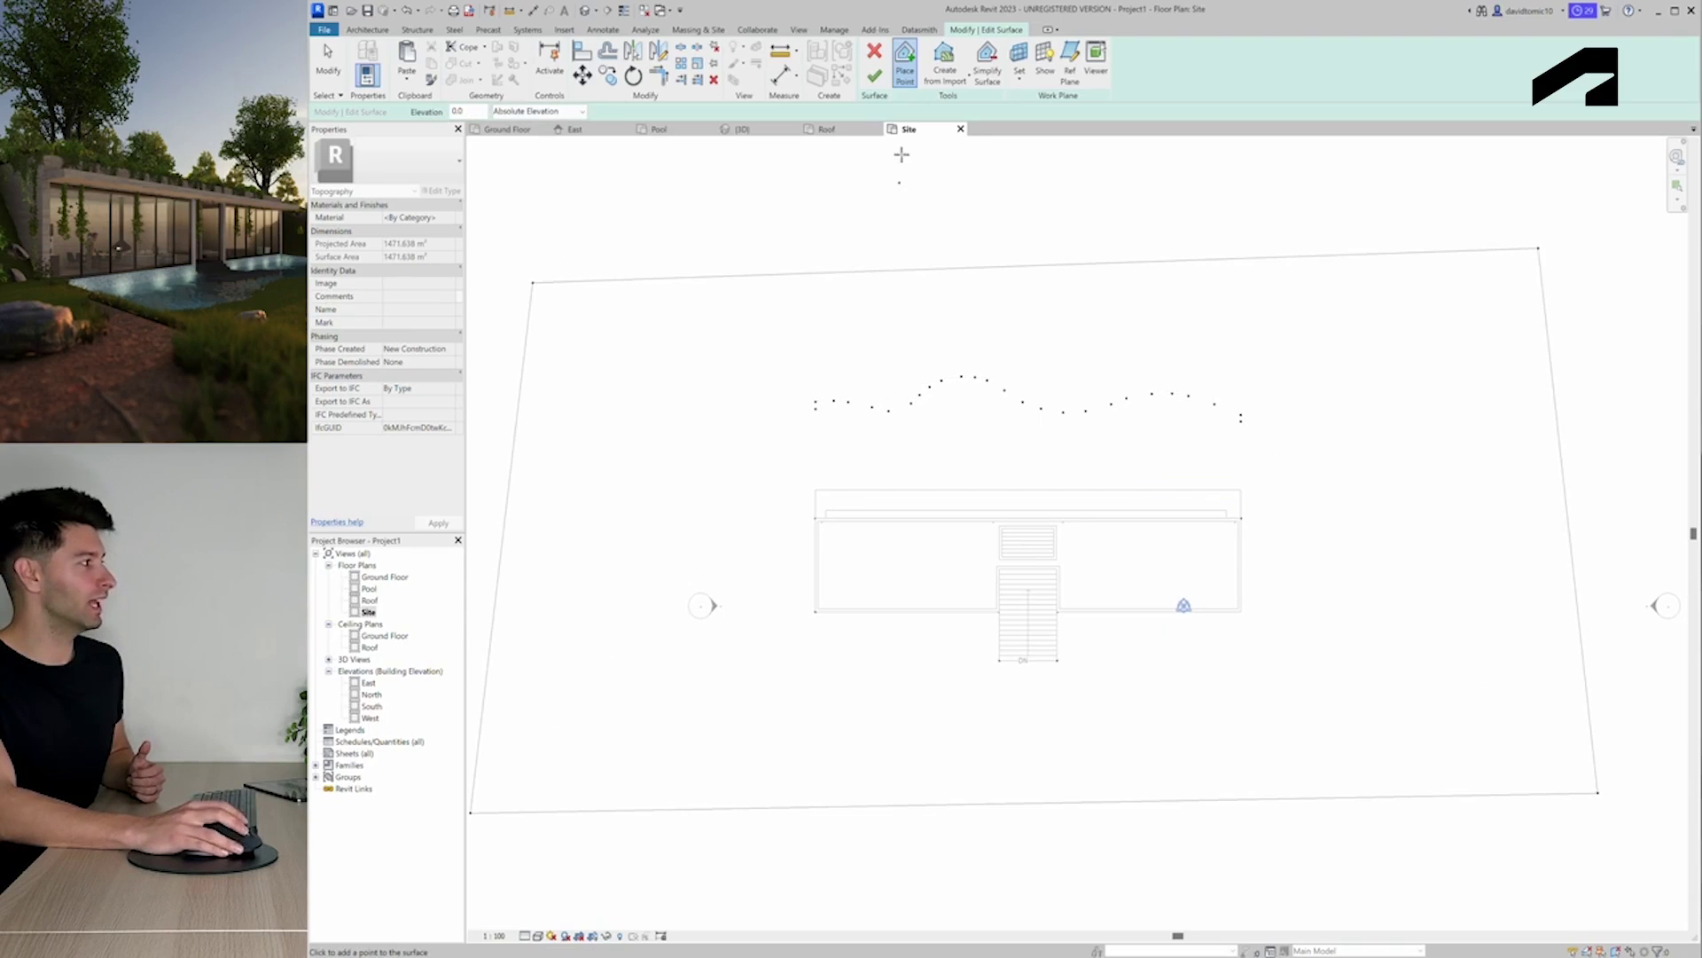
{"action": "left_click", "coordinate": [874, 76]}
{"action": "key", "text": "Escape"}
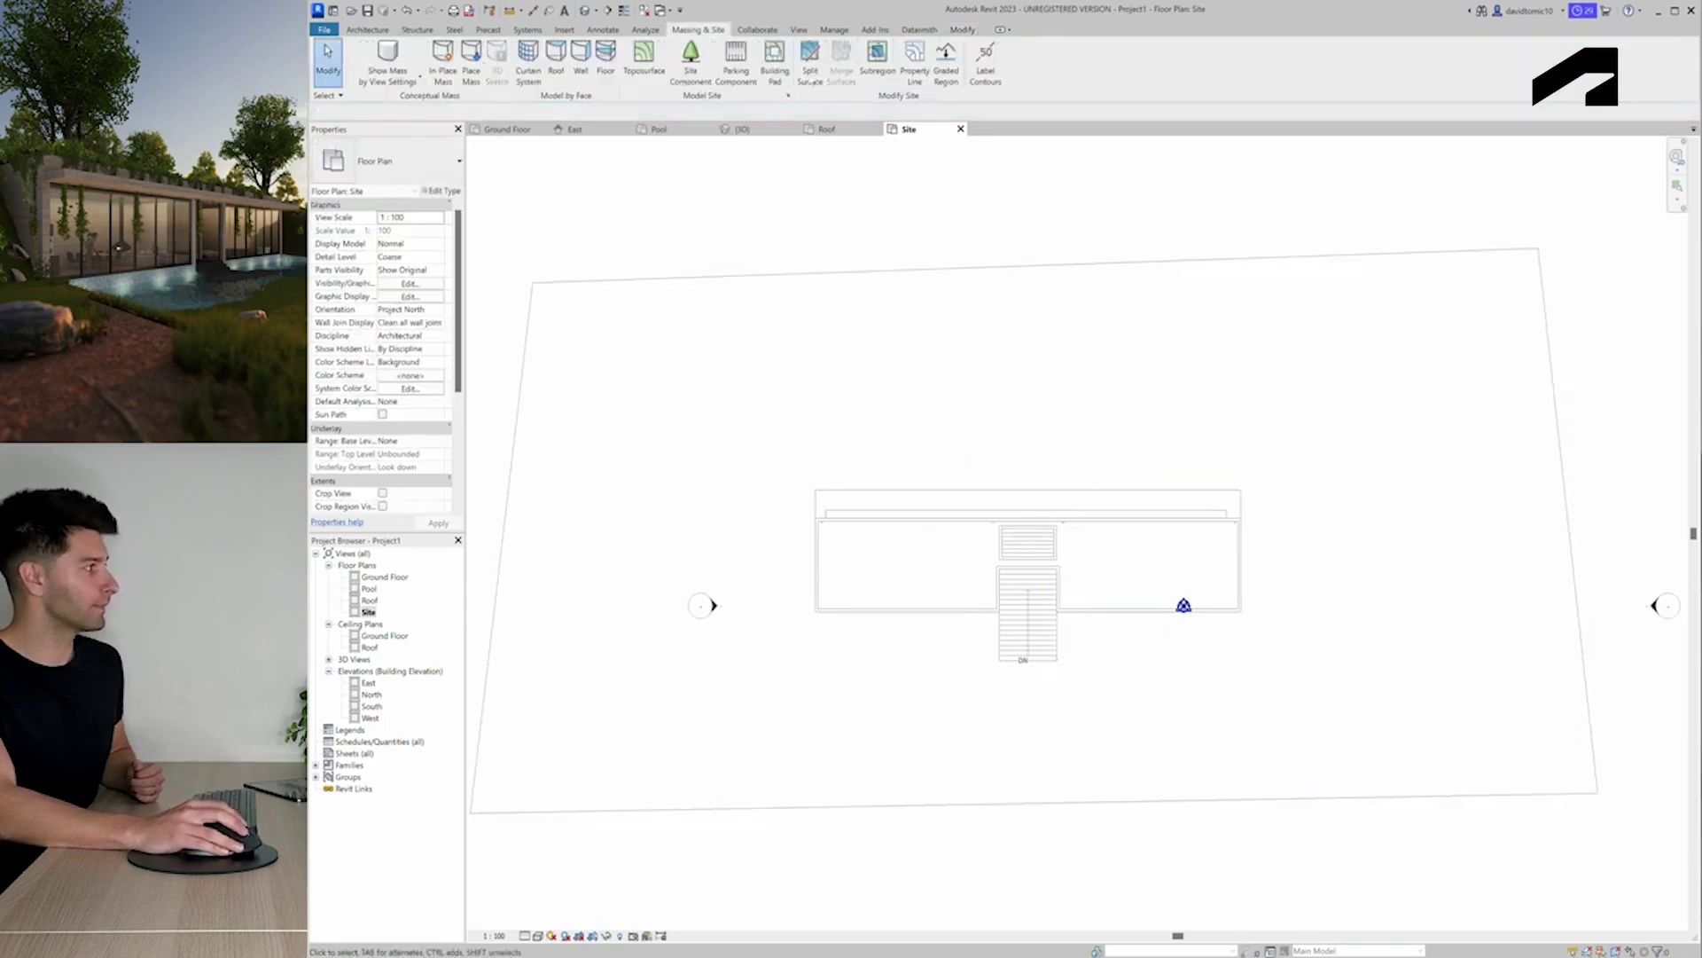
Check the terrain around the house in the 3D view and open the topography for surface editing at the rear stair
{"action": "left_click", "coordinate": [741, 129]}
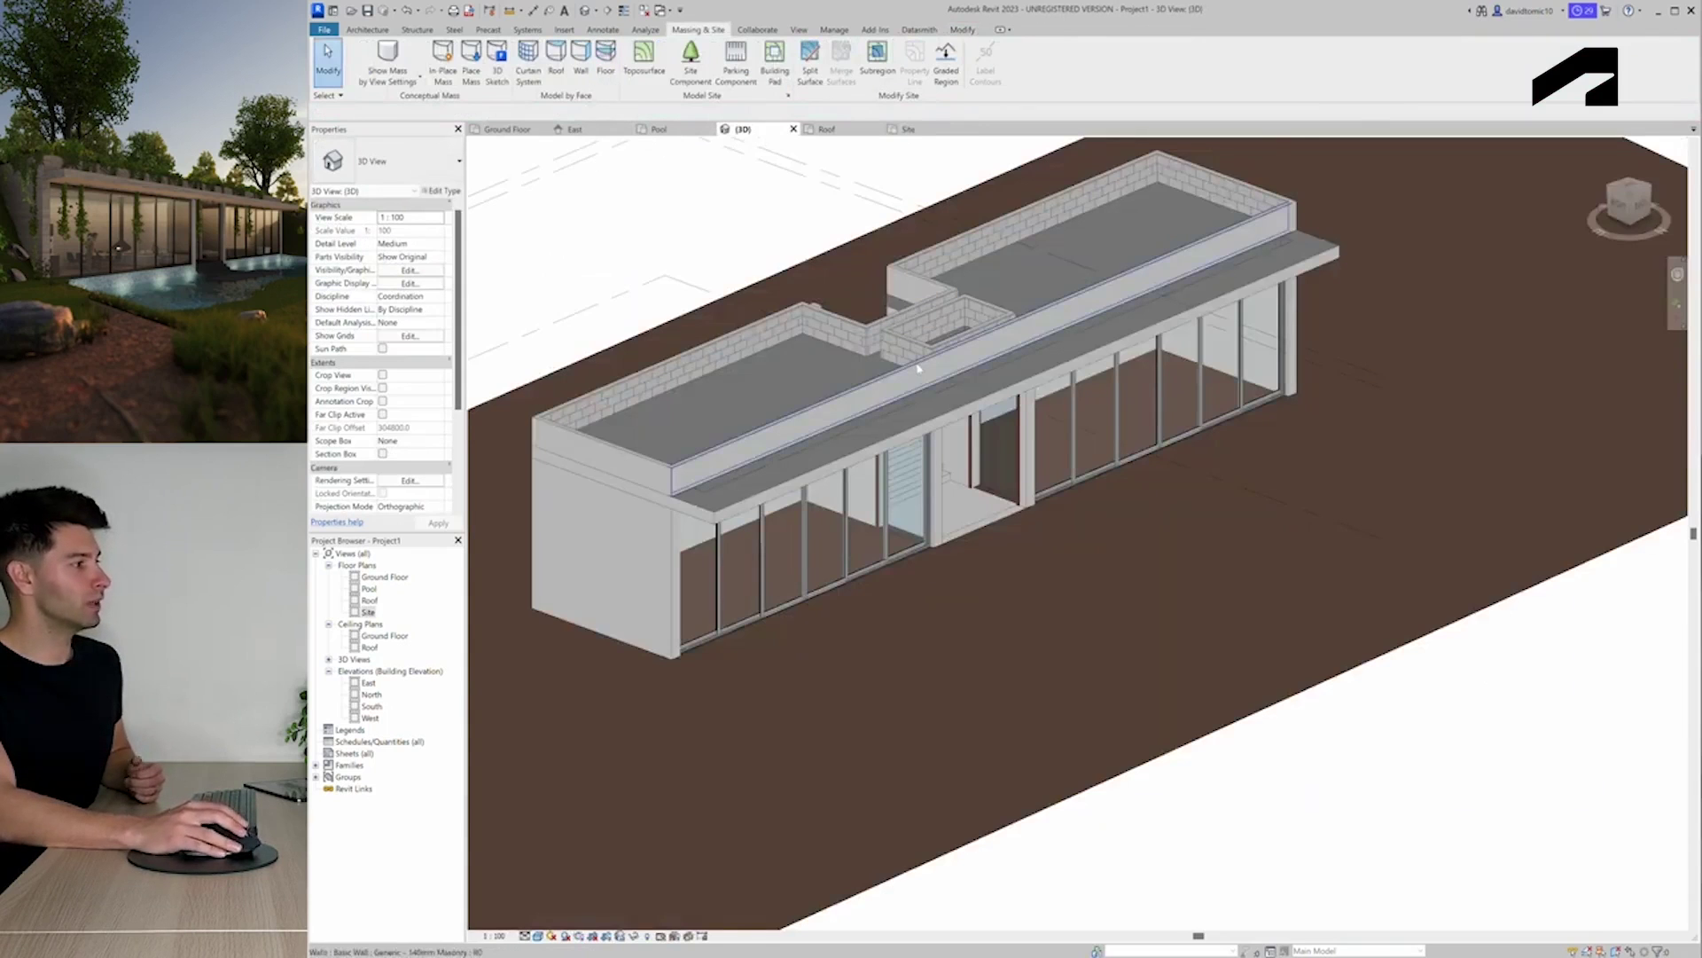
{"action": "scroll", "coordinate": [918, 368], "scroll_direction": "down", "scroll_amount": 6}
{"action": "middle_click_drag", "start_coordinate": [918, 368], "coordinate": [1041, 685], "text": "shift"}
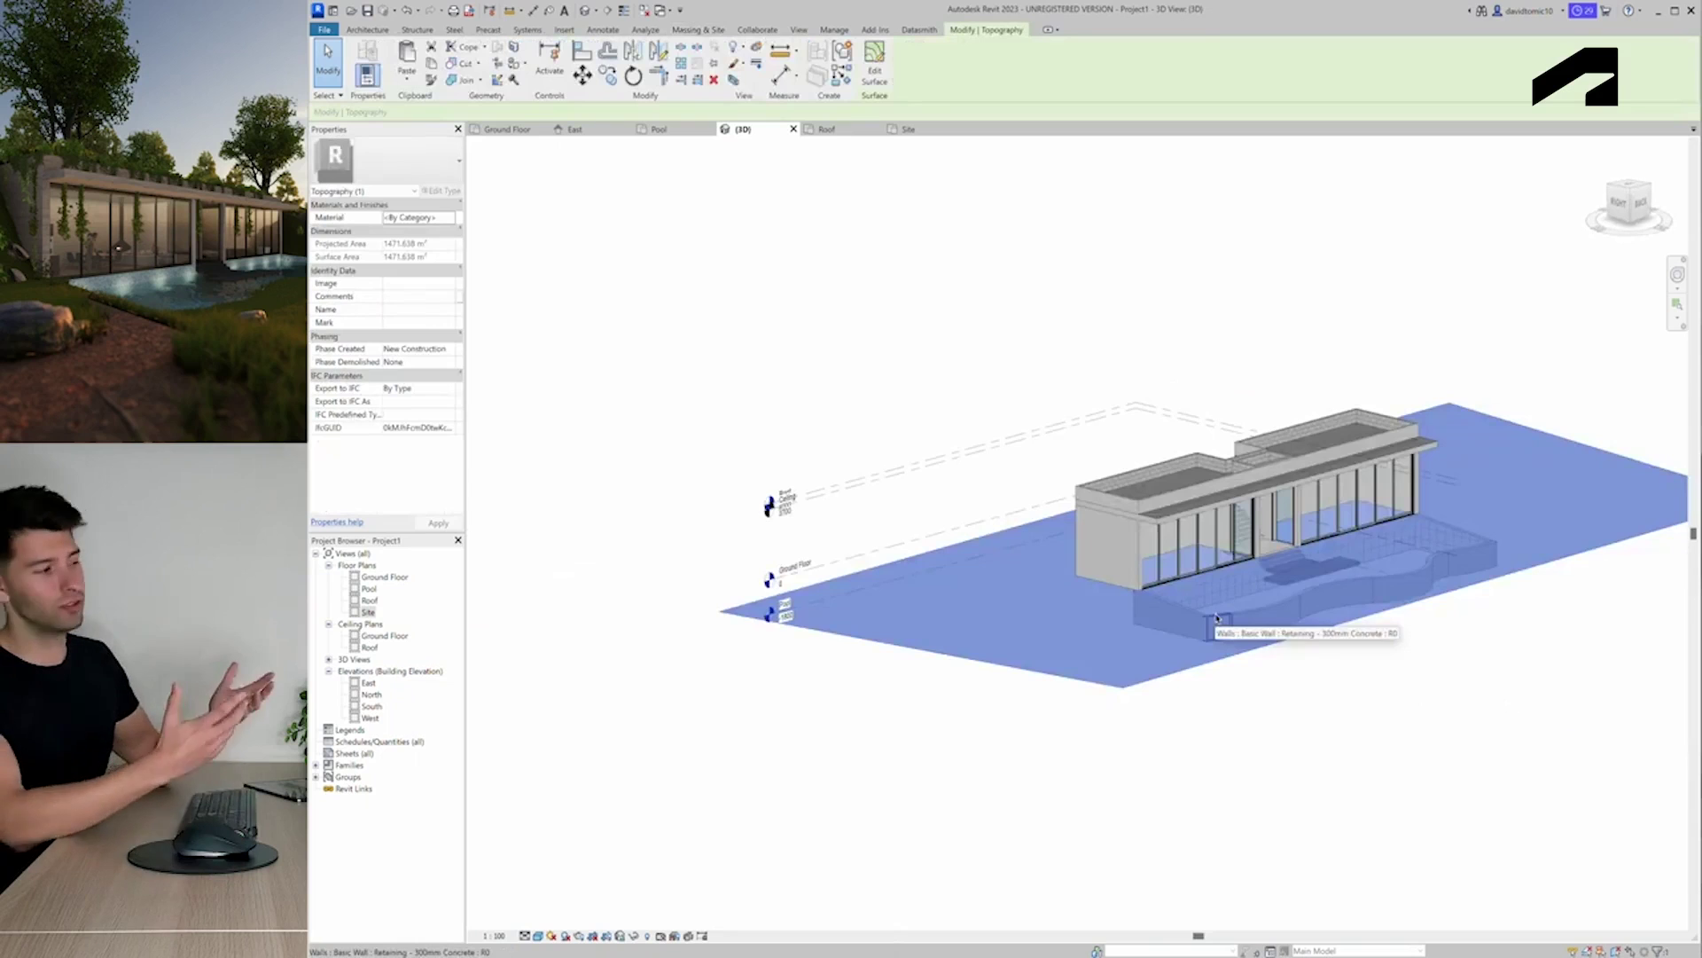
{"action": "scroll", "coordinate": [1406, 639], "scroll_direction": "up", "scroll_amount": 2}
{"action": "middle_click_drag", "start_coordinate": [1325, 696], "coordinate": [1360, 597], "text": "shift"}
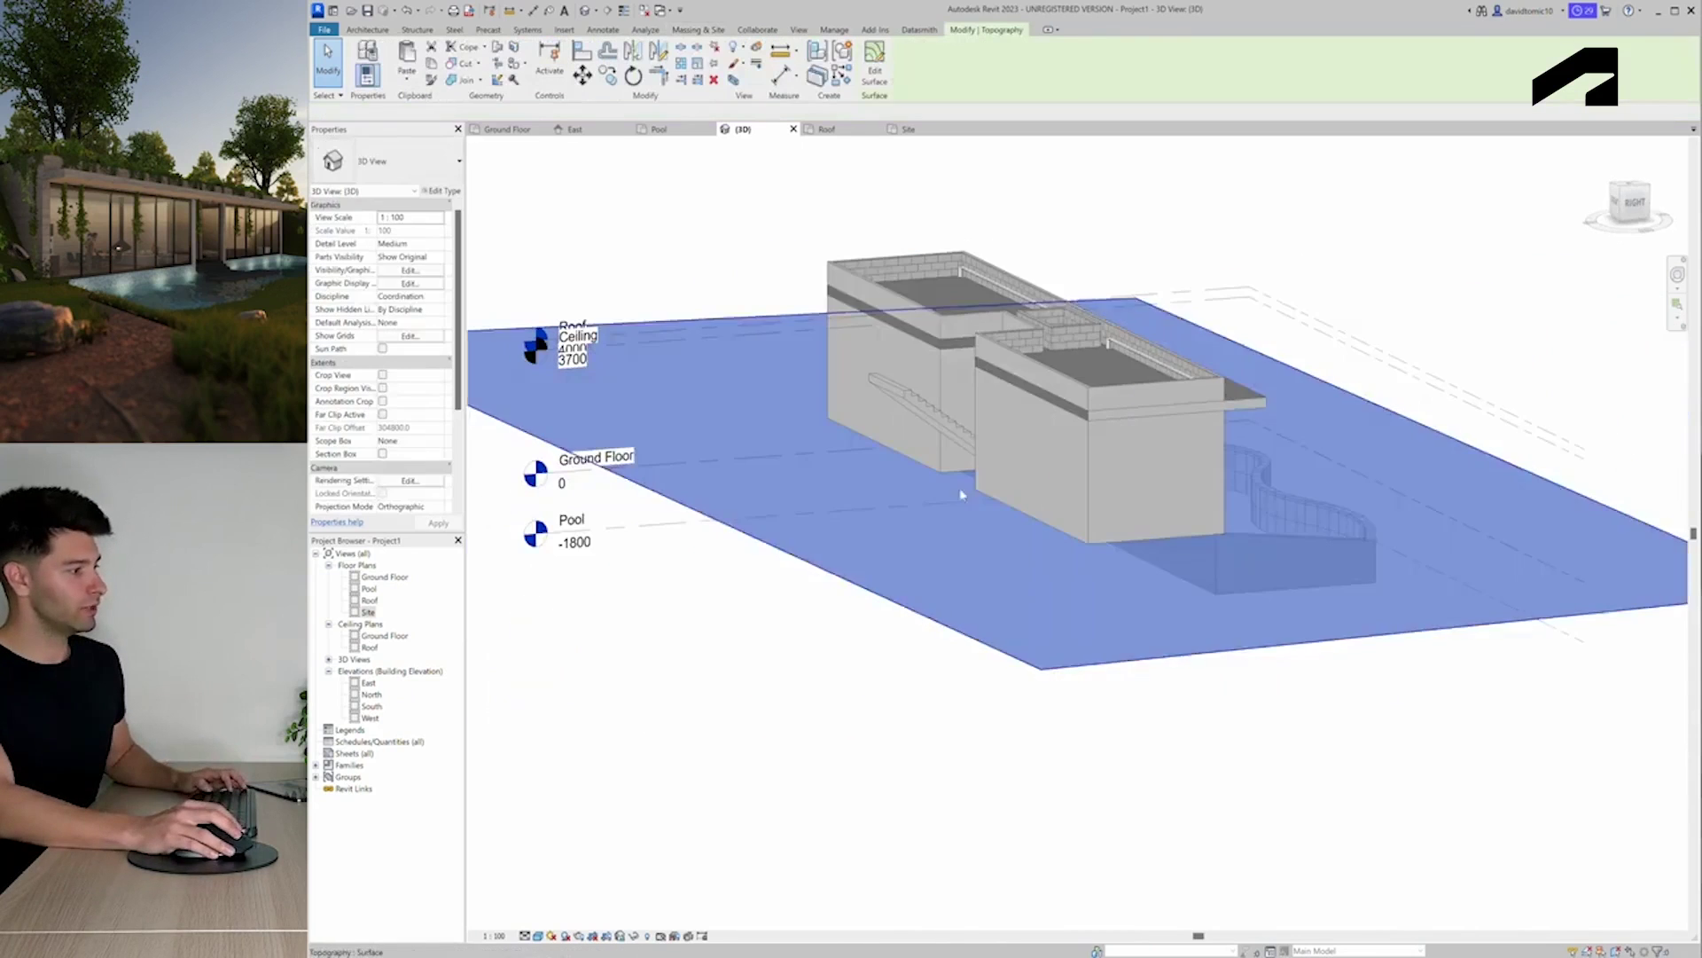
{"action": "double_click", "coordinate": [1055, 635]}
{"action": "middle_click_drag", "start_coordinate": [1102, 688], "coordinate": [1028, 688], "text": "shift"}
{"action": "scroll", "coordinate": [966, 540], "scroll_direction": "up", "scroll_amount": 5}
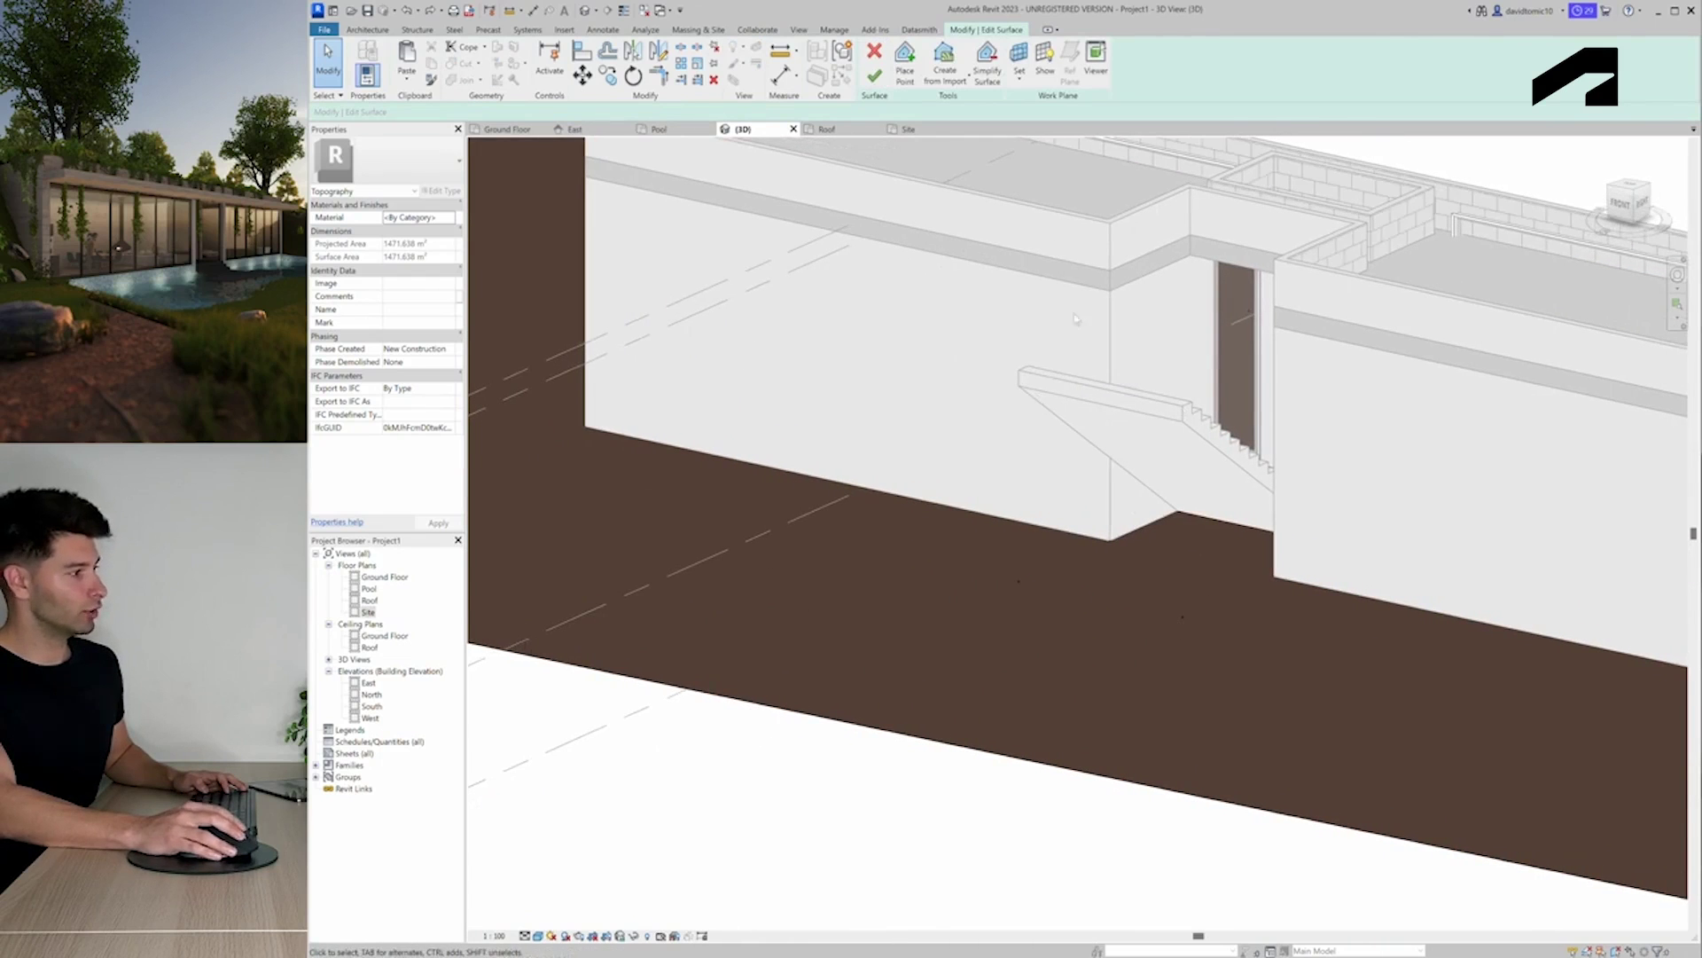
Measure from the surface point to the end of the rear stair and set the two stair points' elevation to 3130.4
{"action": "left_click", "coordinate": [780, 52]}
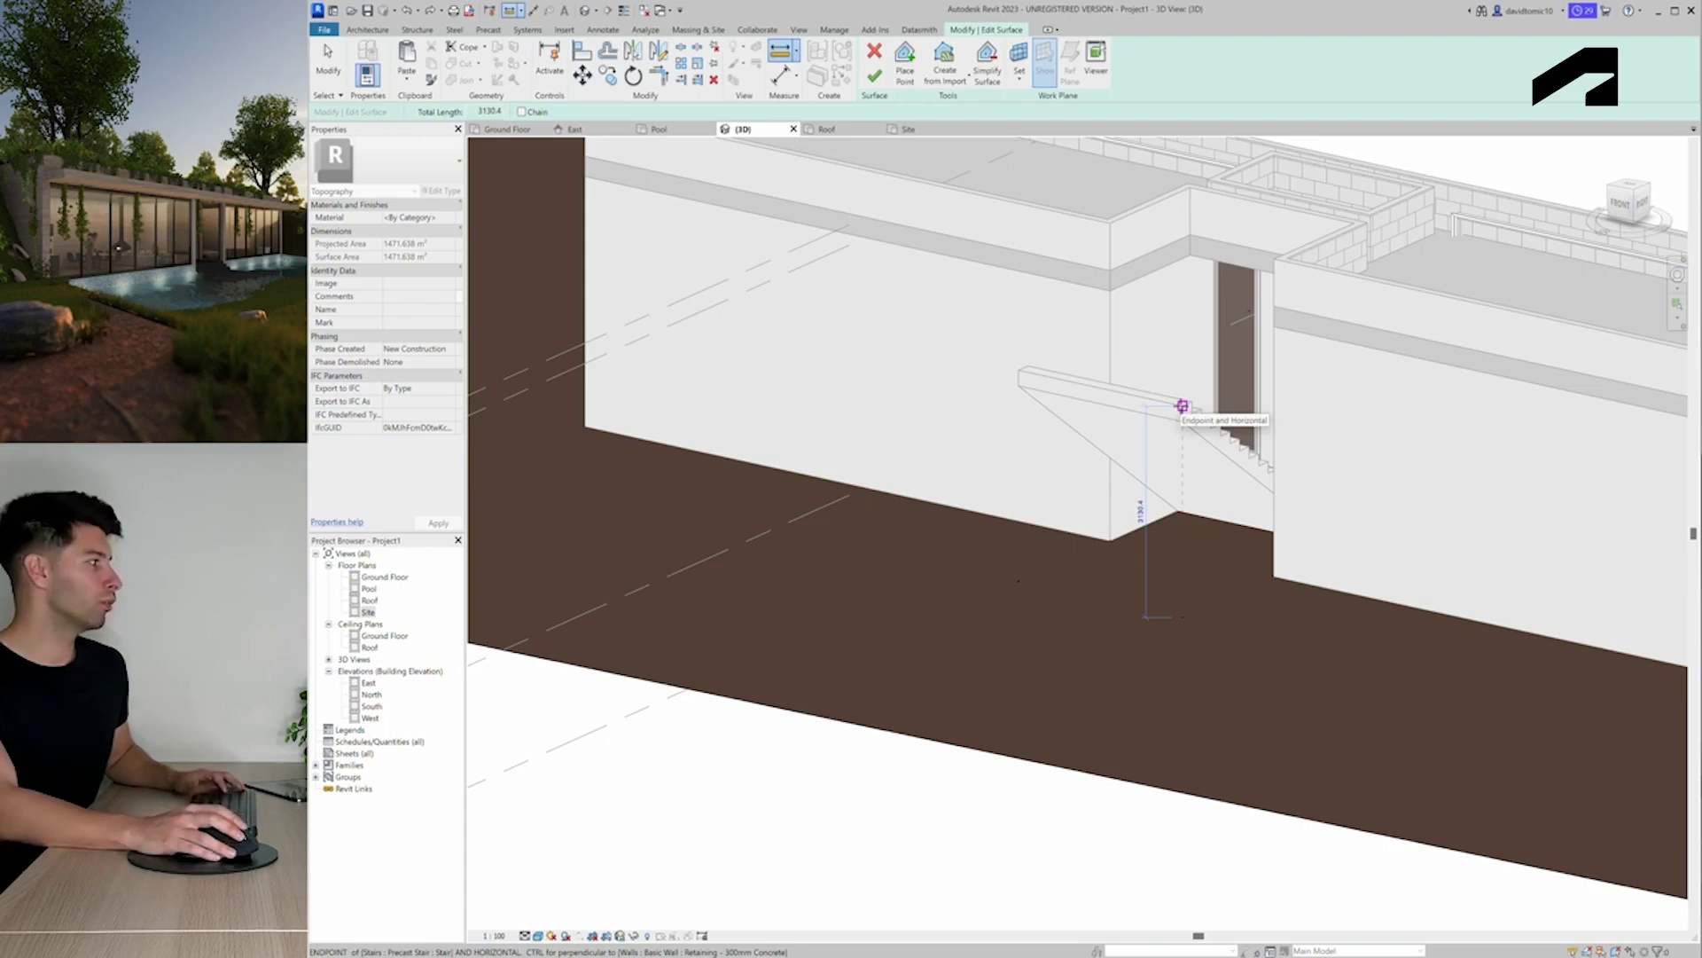
{"action": "key", "text": "Escape"}
{"action": "key", "text": "Escape"}
{"action": "left_click_drag", "start_coordinate": [941, 649], "coordinate": [1011, 586]}
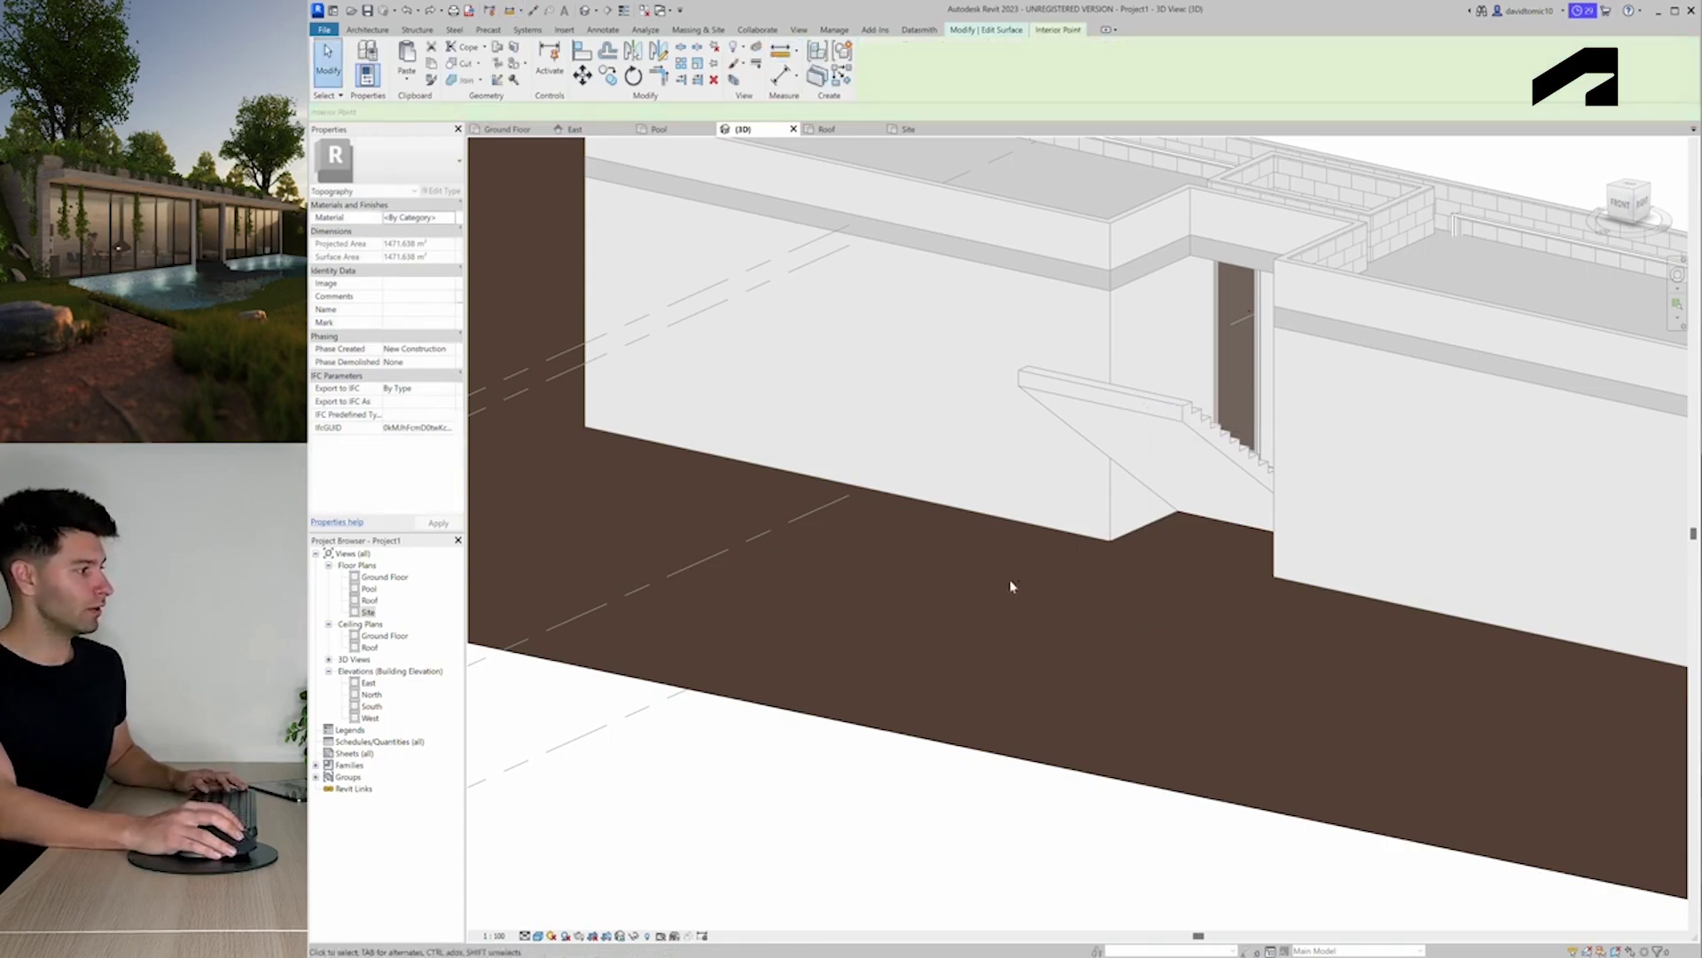
{"action": "double_click", "coordinate": [387, 218]}
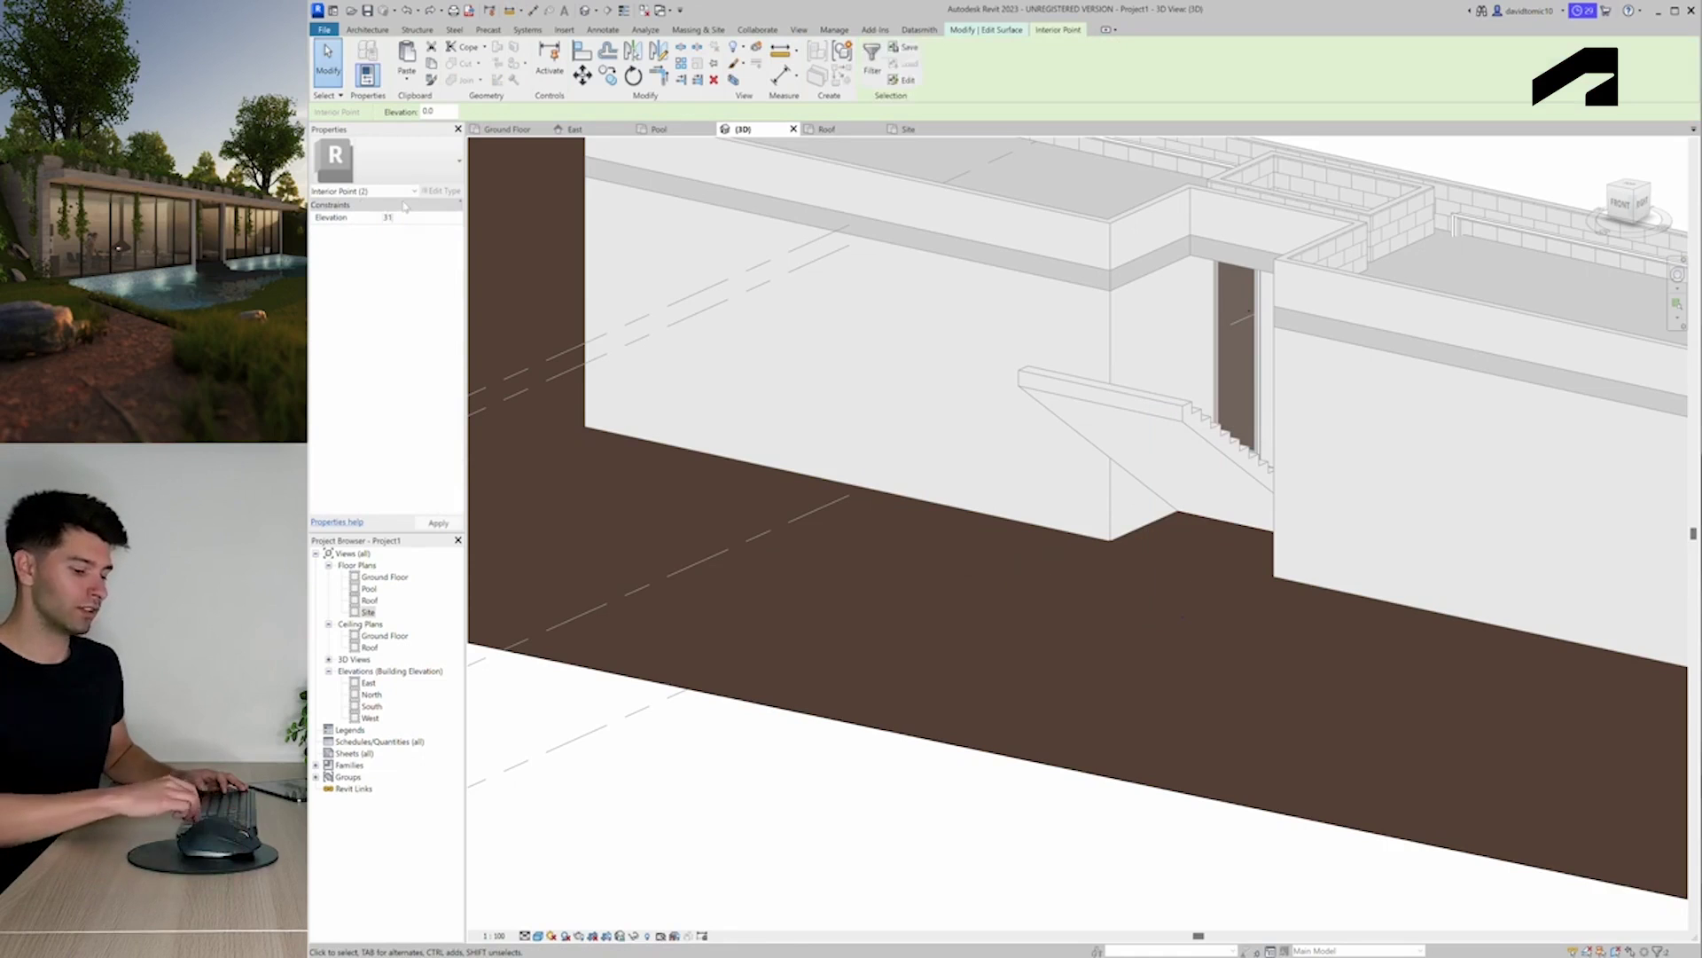
{"action": "type", "text": "3130.4"}
Raise the two outer boundary points behind the house to an elevation of 5000
{"action": "scroll", "coordinate": [949, 474], "scroll_direction": "down", "scroll_amount": 5}
{"action": "middle_click_drag", "start_coordinate": [949, 474], "coordinate": [1002, 616], "text": "shift"}
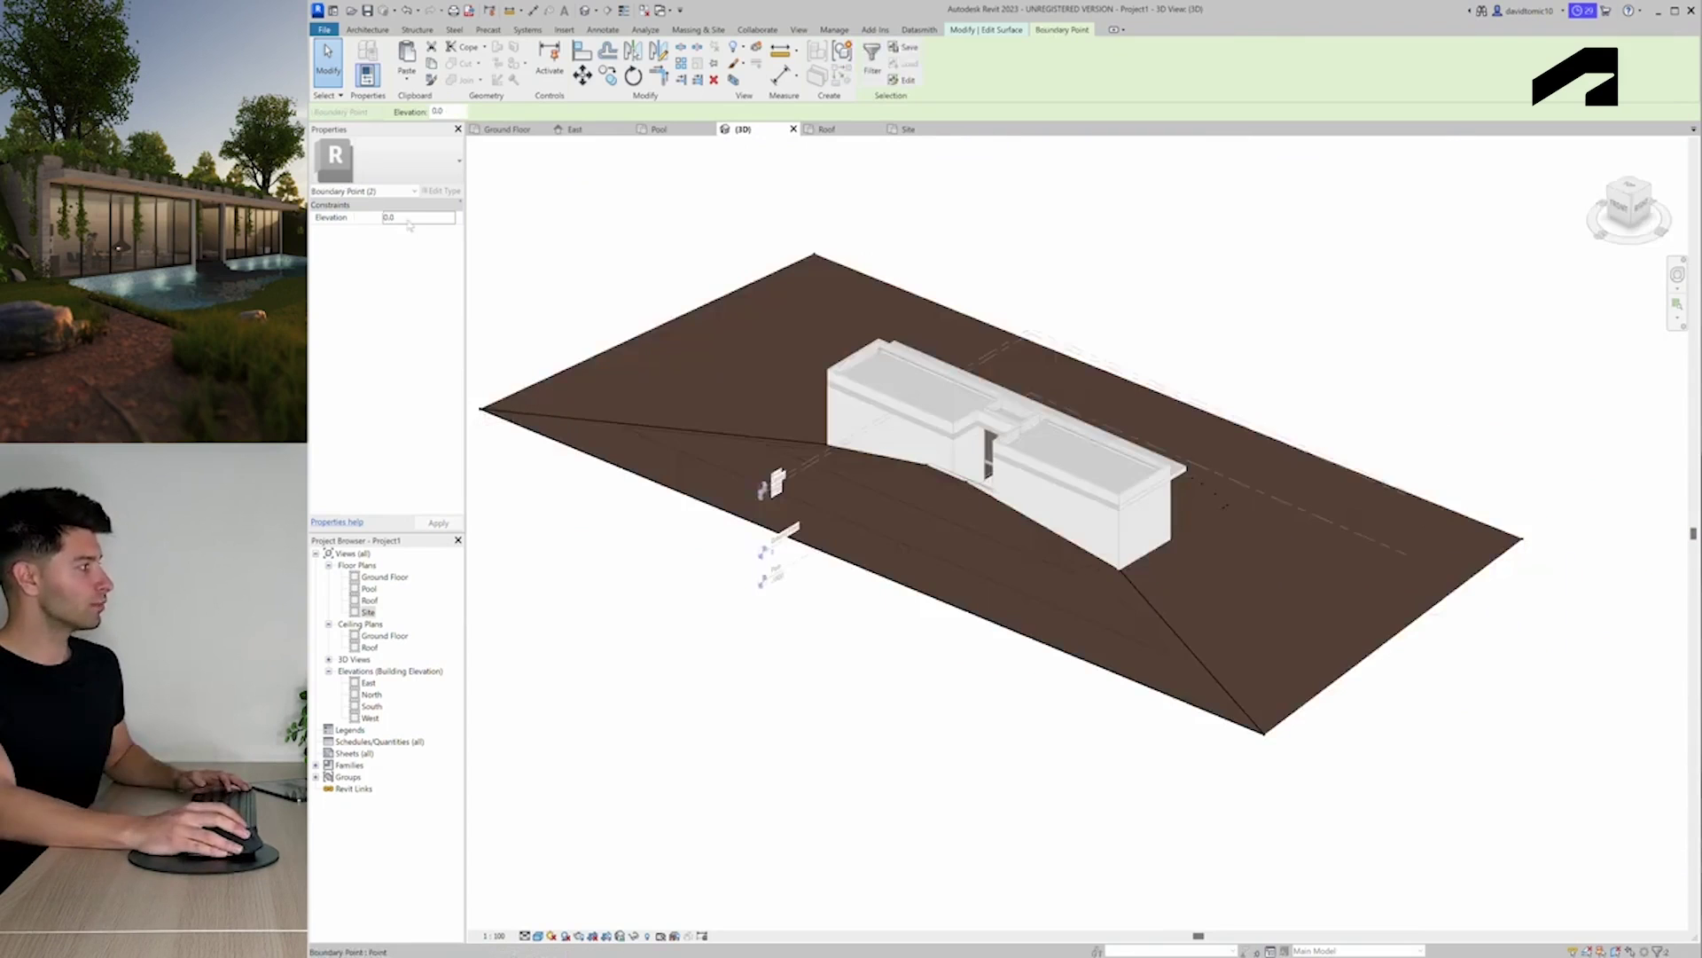
{"action": "left_click", "coordinate": [351, 221]}
{"action": "type", "text": "4000"}
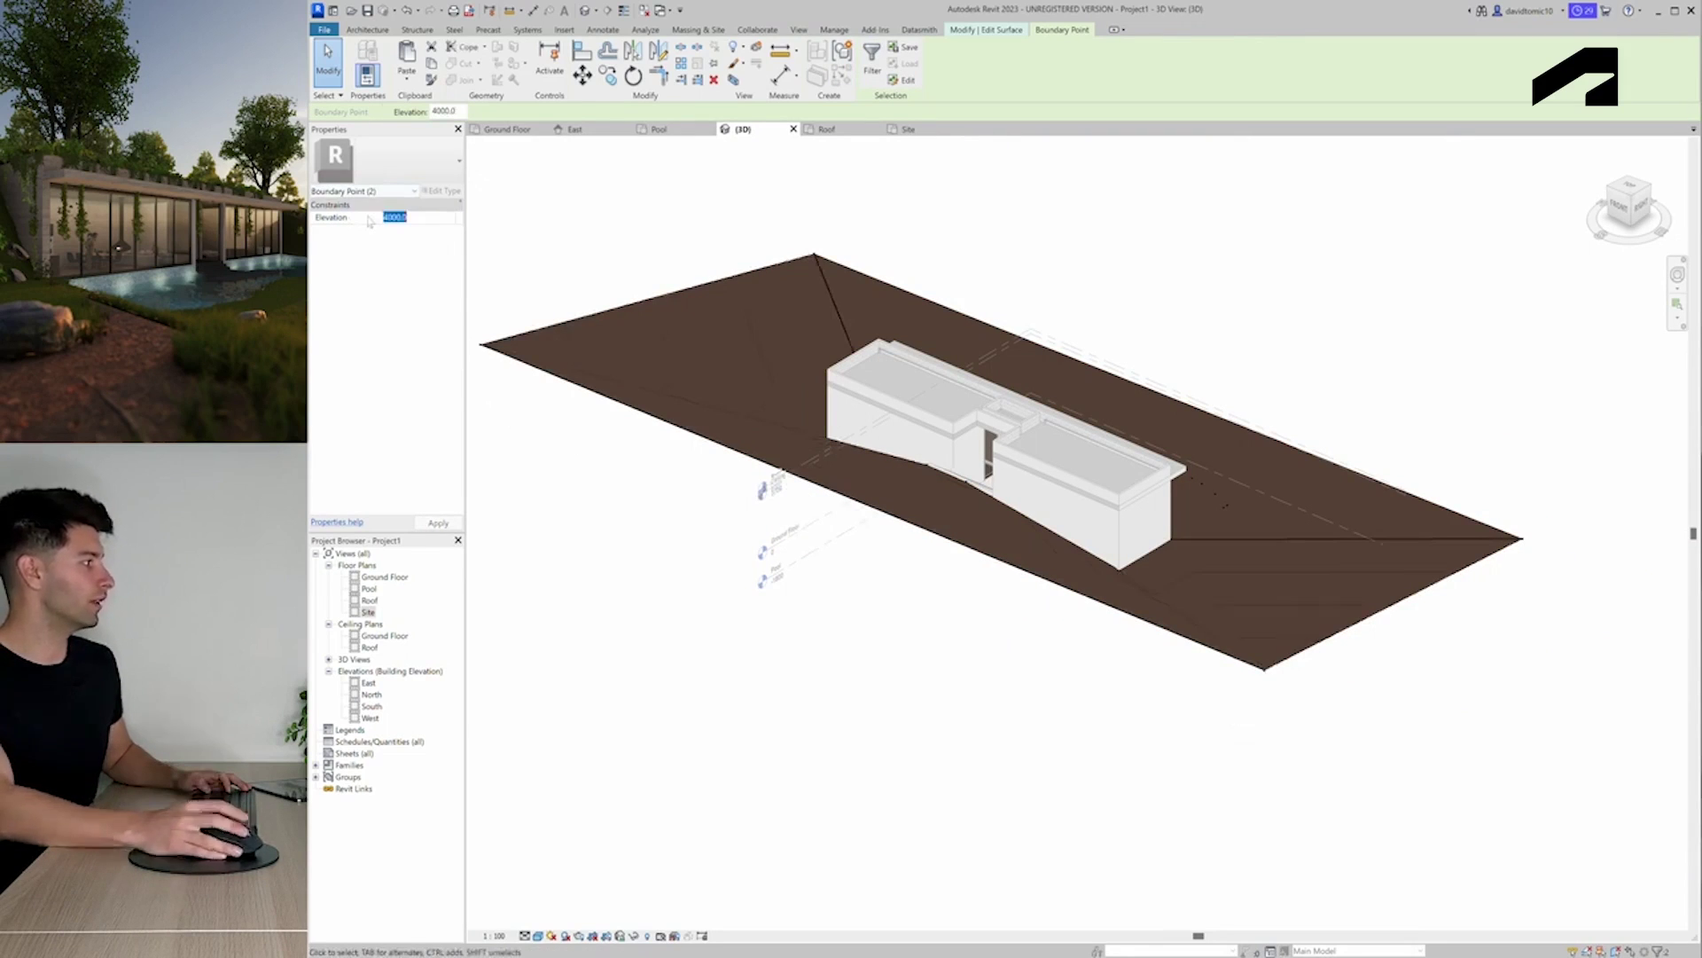
{"action": "type", "text": "50"}
{"action": "left_click", "coordinate": [337, 217]}
{"action": "middle_click_drag", "start_coordinate": [1296, 587], "coordinate": [735, 613], "text": "shift"}
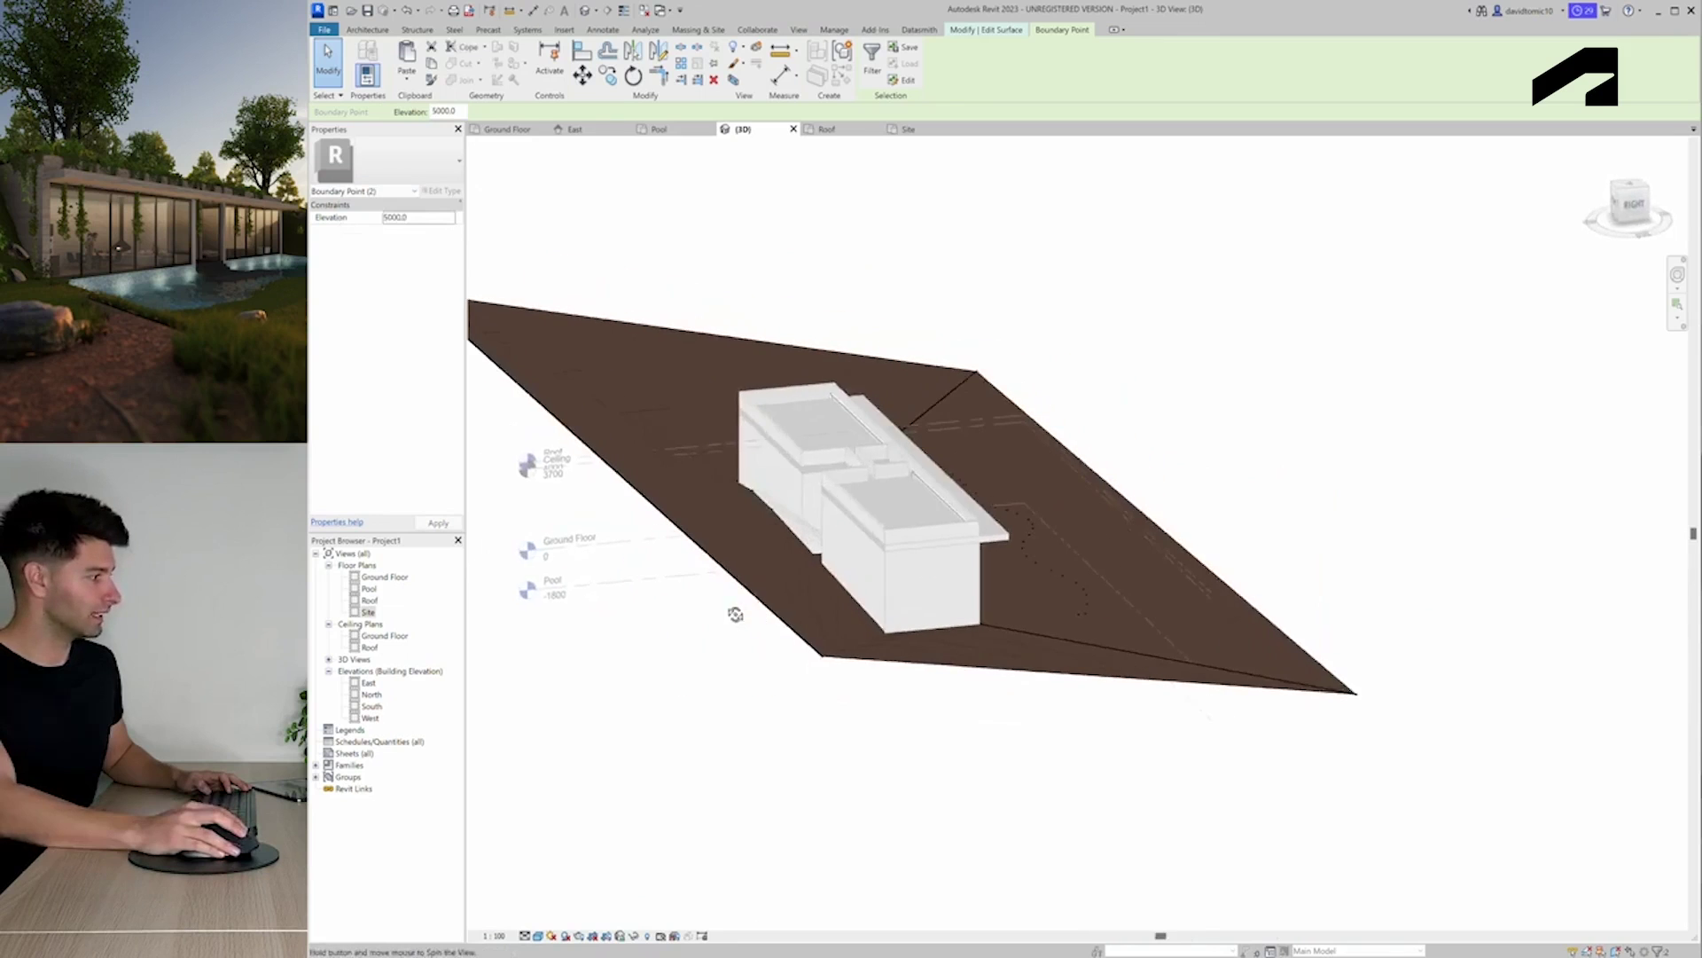
Set the interior points along the house's rear wall to an elevation of 4700
{"action": "left_click", "coordinate": [901, 639]}
{"action": "middle_click_drag", "start_coordinate": [901, 639], "coordinate": [887, 631], "text": "shift"}
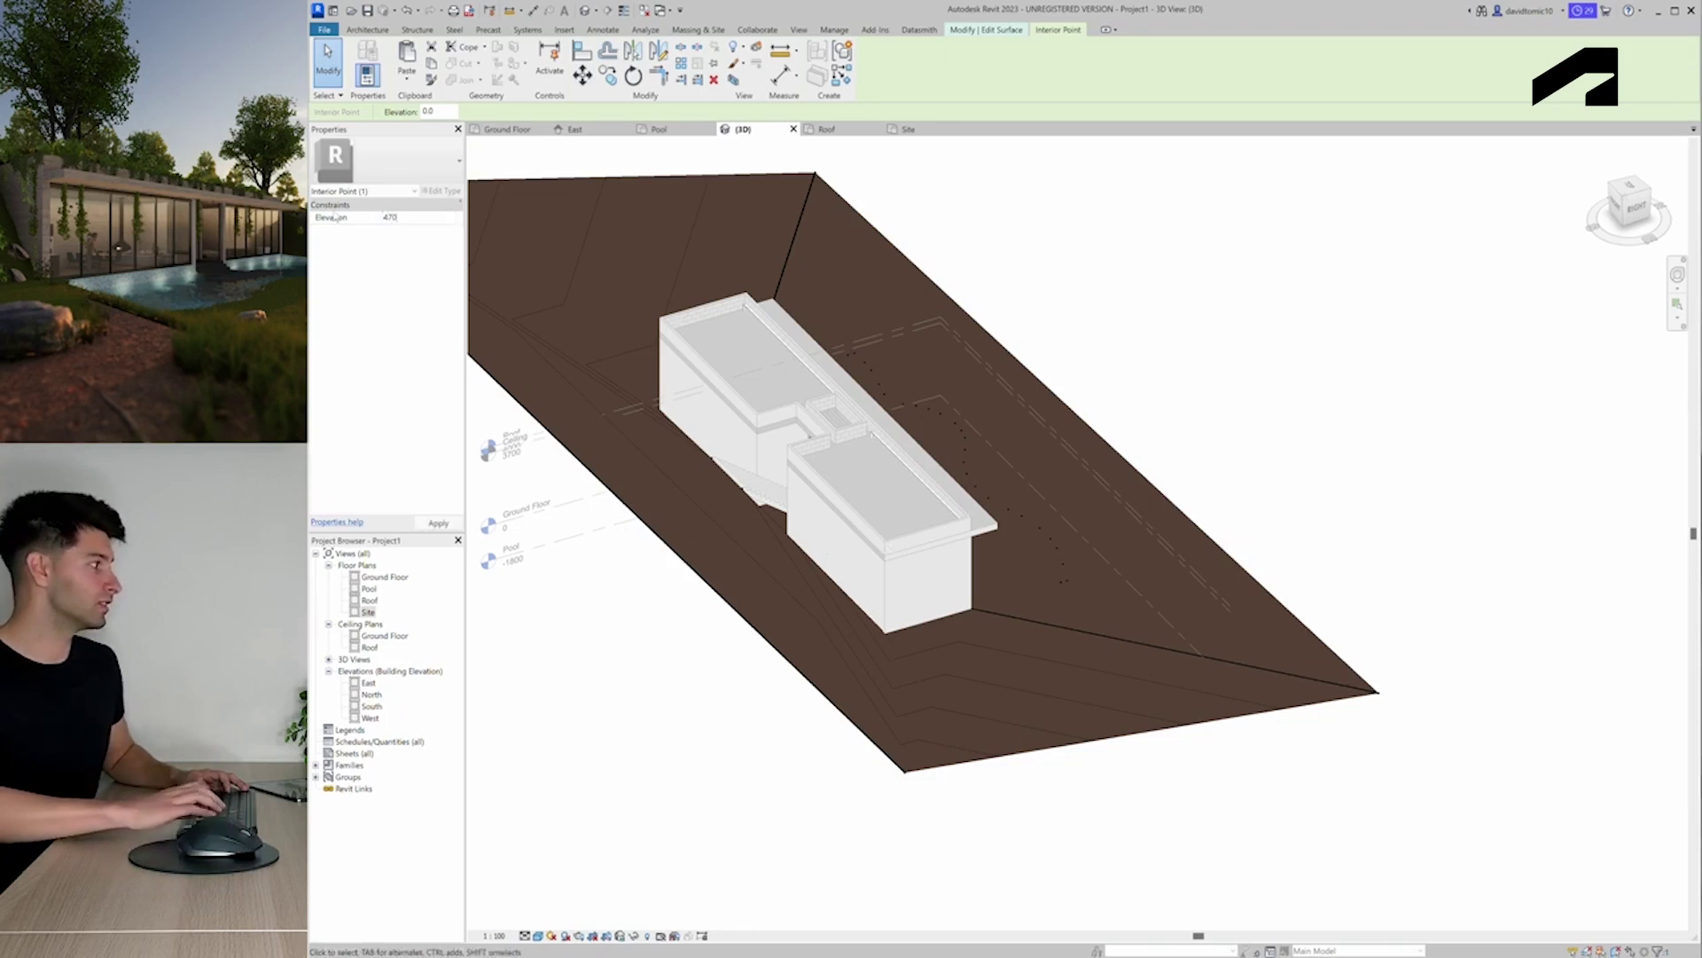
{"action": "key", "text": "Return"}
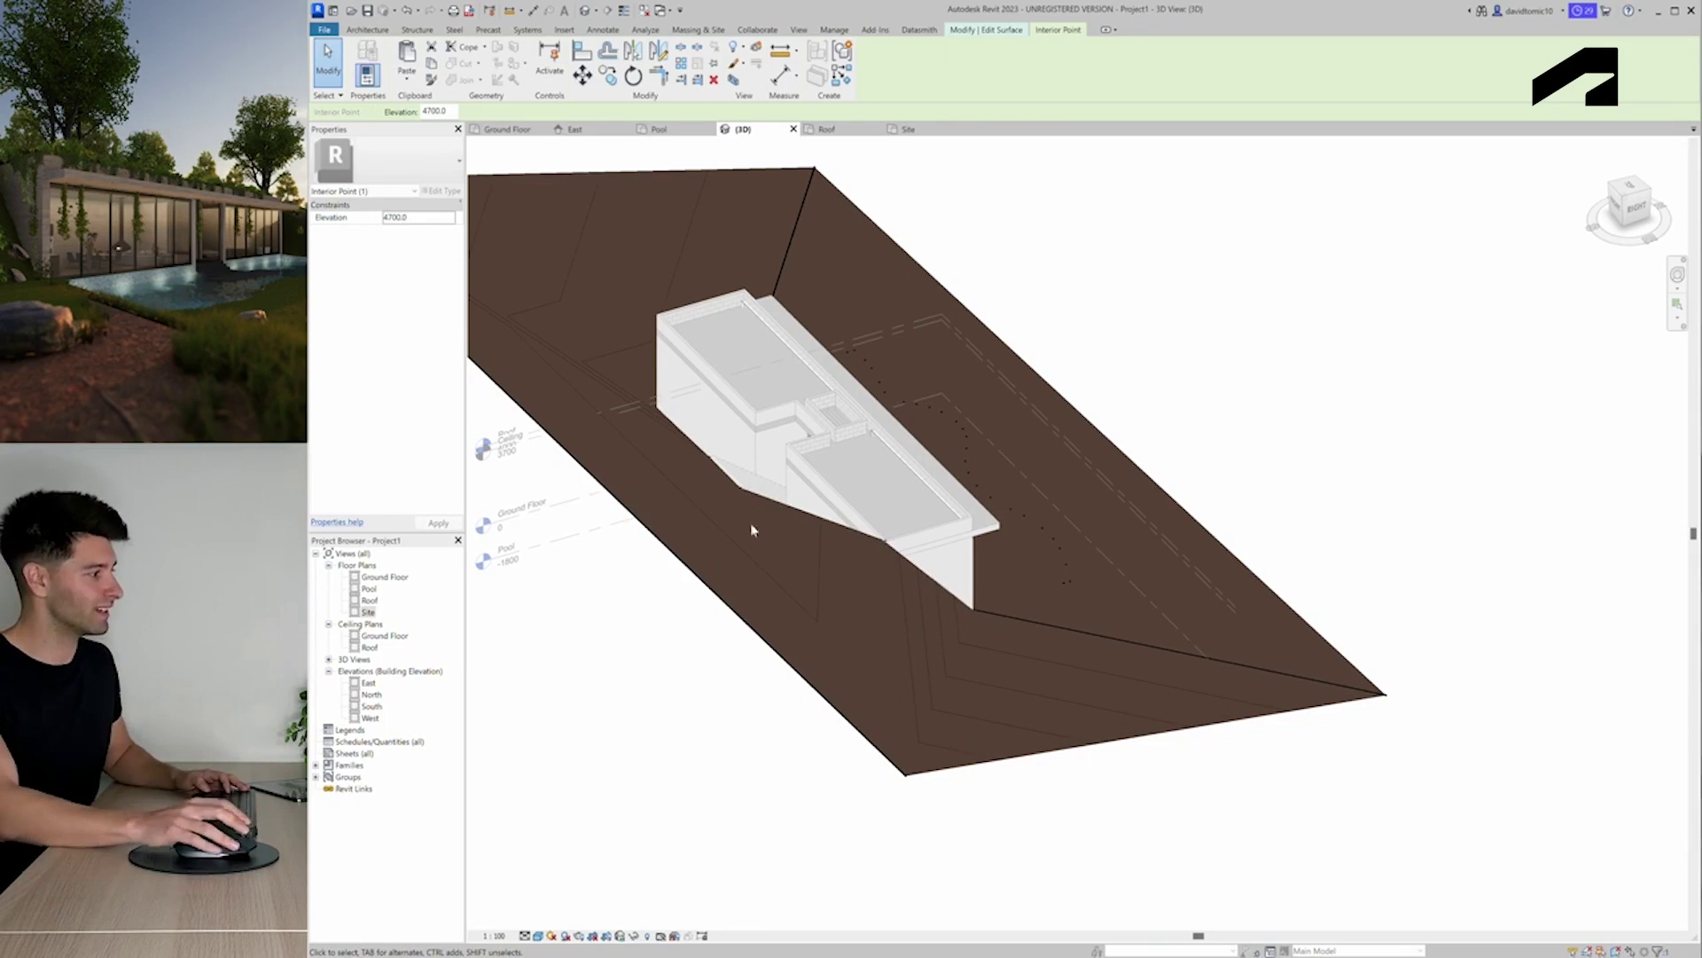
{"action": "middle_click_drag", "start_coordinate": [846, 553], "coordinate": [856, 656], "text": "shift"}
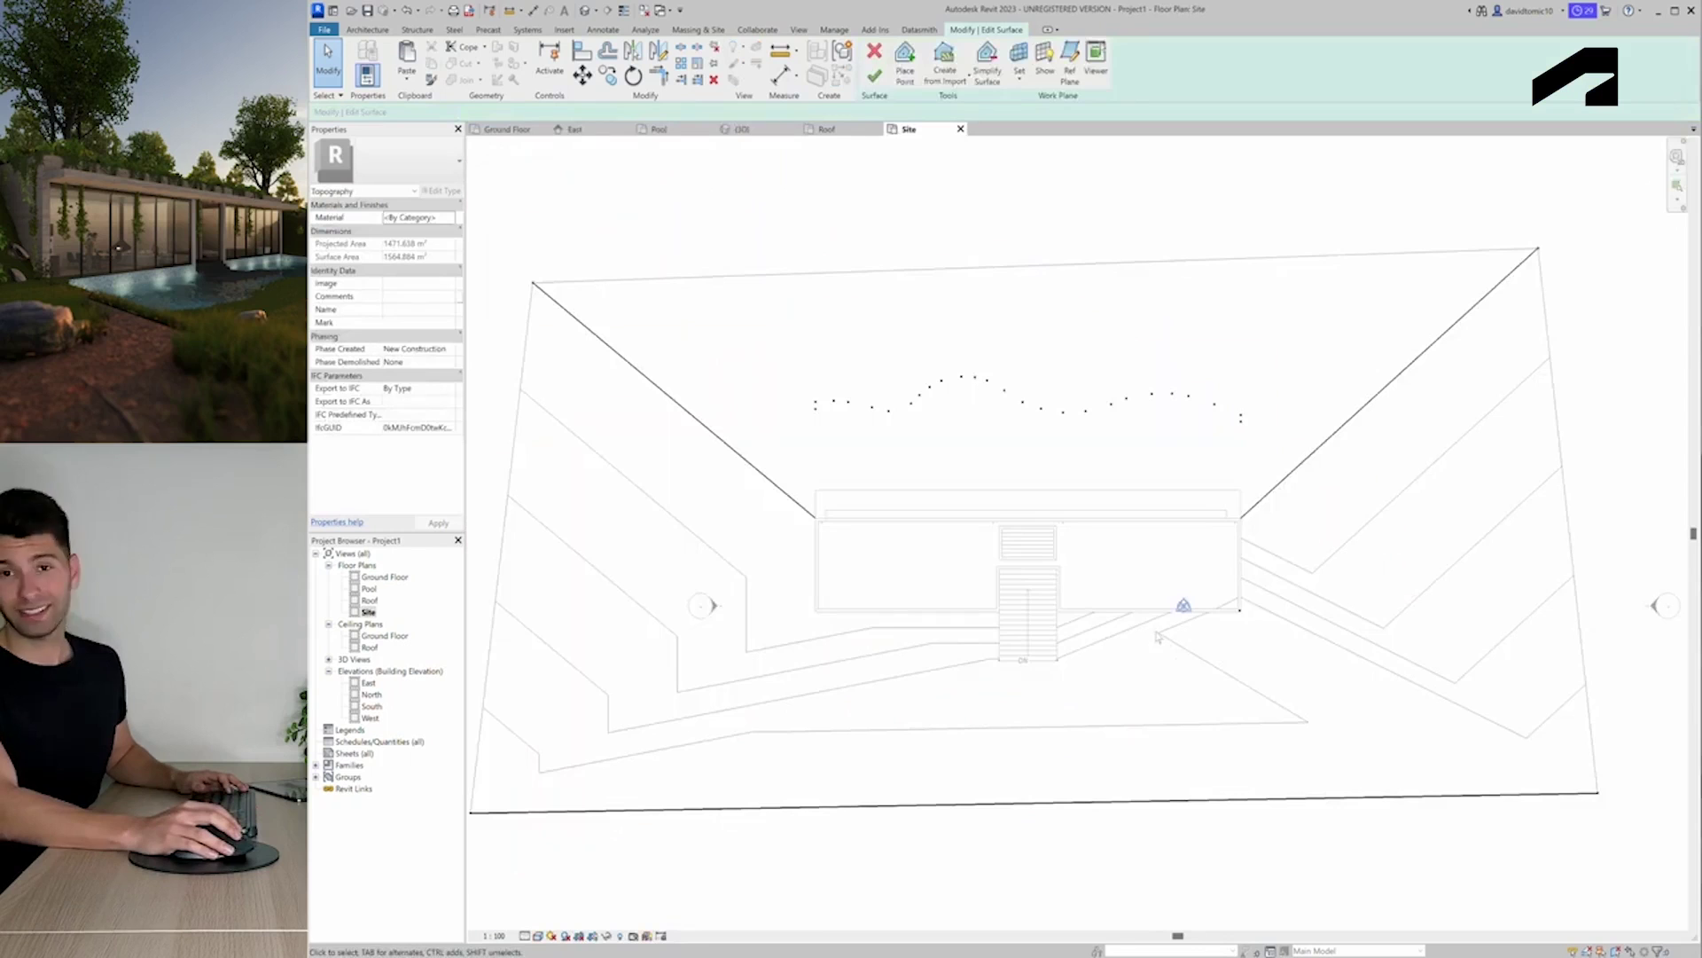
{"action": "left_click_drag", "start_coordinate": [971, 602], "coordinate": [754, 592]}
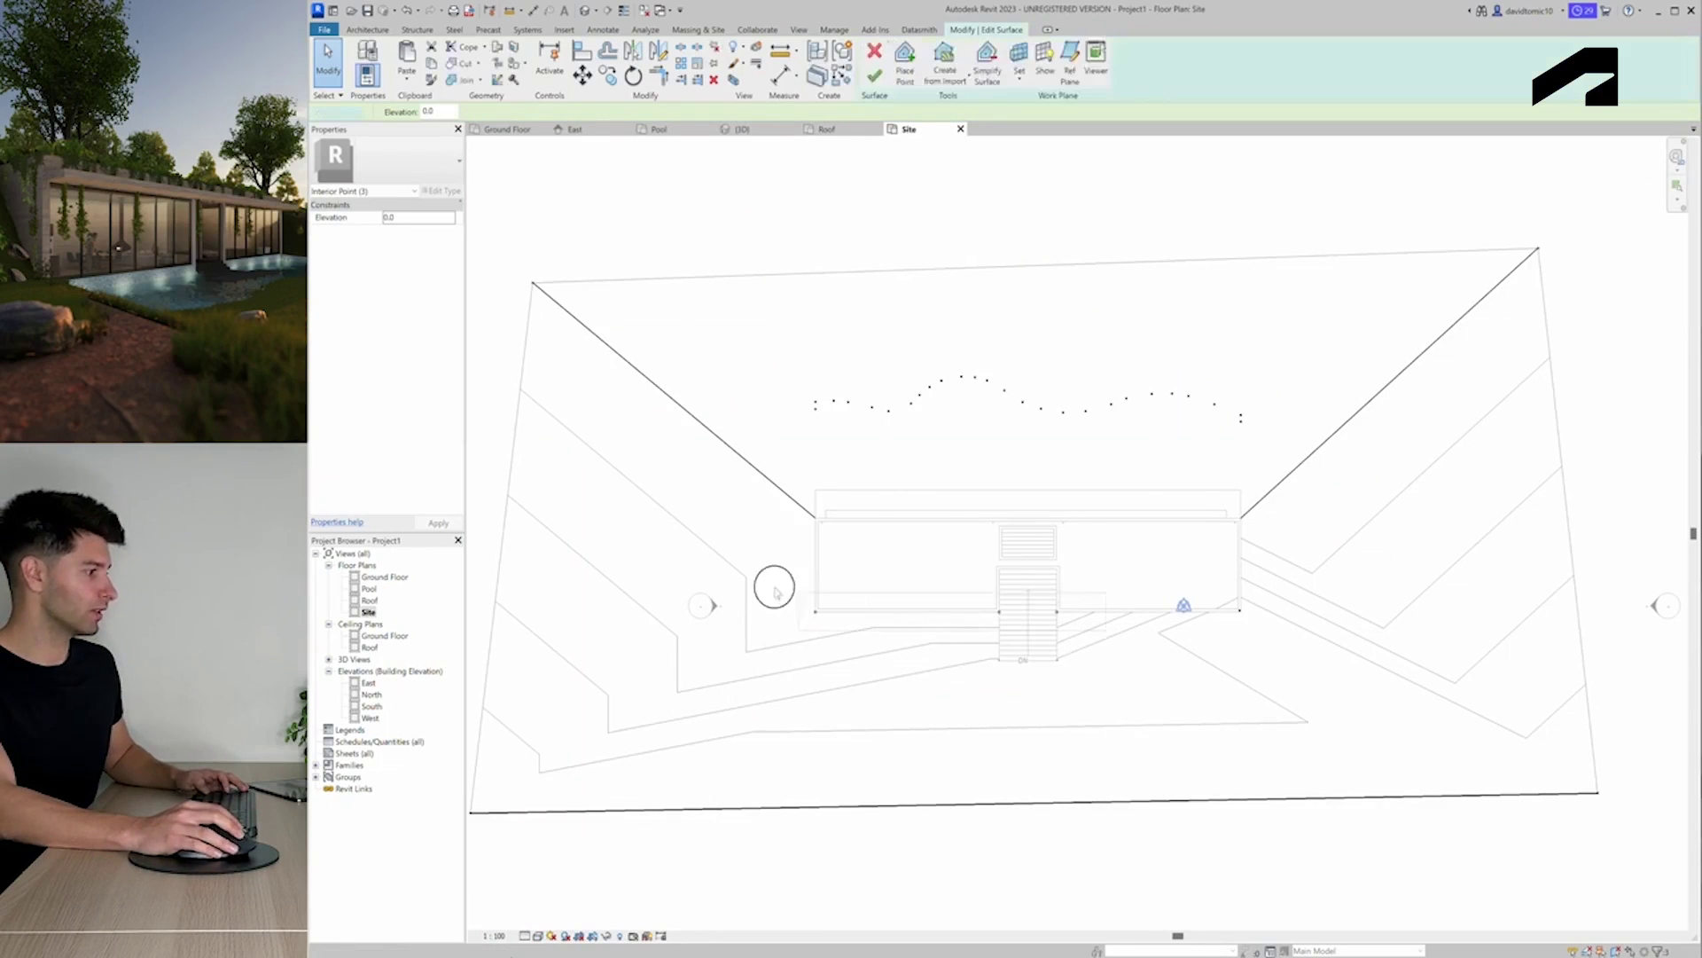
{"action": "type", "text": "4700"}
{"action": "key", "text": "Return"}
Check the sloped terrain in the 3D view and finish editing the surface
{"action": "left_click", "coordinate": [736, 128]}
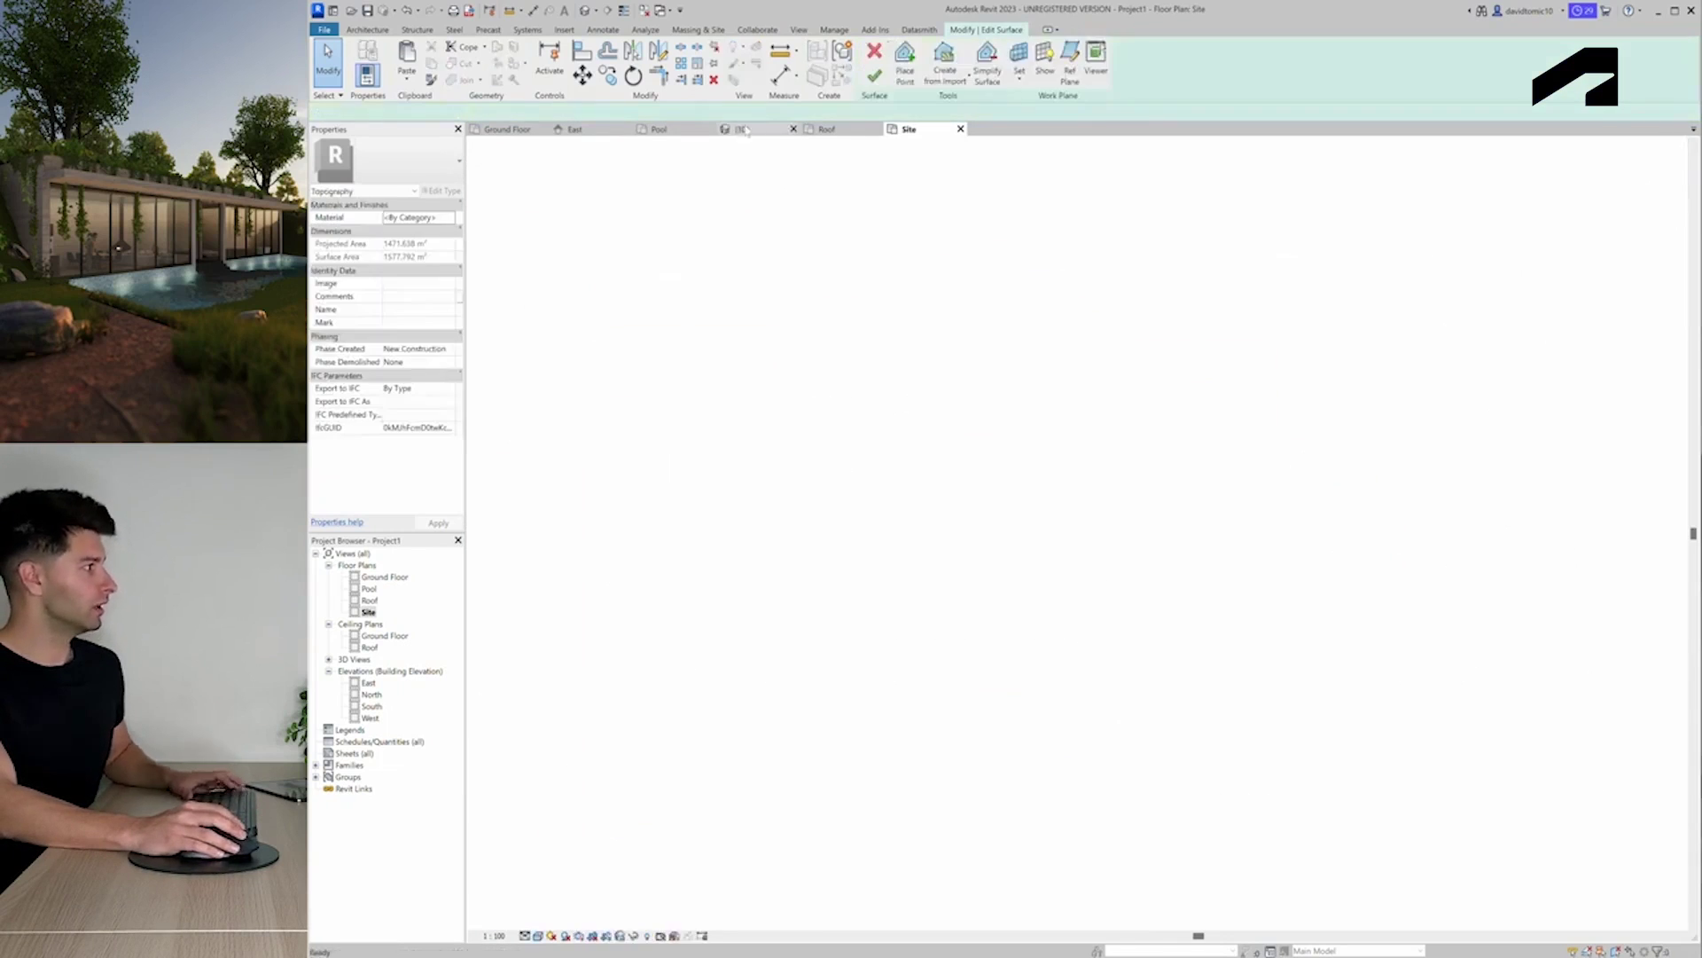
{"action": "middle_click_drag", "start_coordinate": [885, 429], "coordinate": [949, 448], "text": "shift"}
{"action": "scroll", "coordinate": [902, 527], "scroll_direction": "up", "scroll_amount": 1}
{"action": "middle_click_drag", "start_coordinate": [1020, 678], "coordinate": [827, 605]}
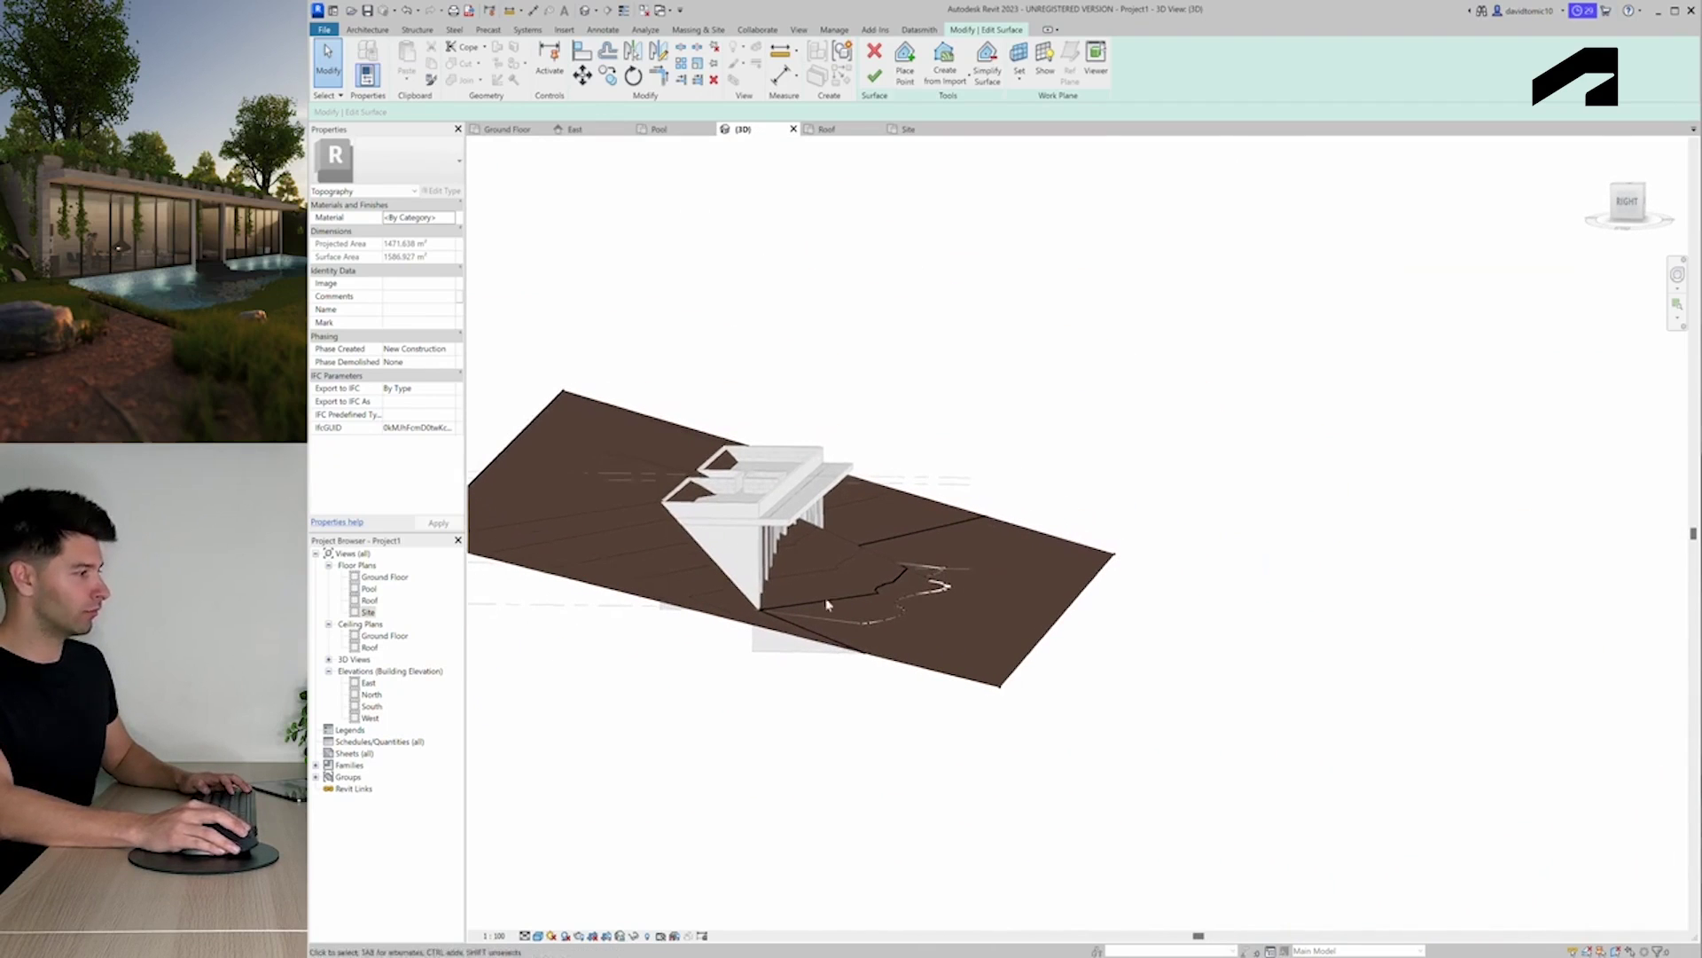
{"action": "left_click", "coordinate": [875, 78]}
{"action": "left_click", "coordinate": [1157, 492]}
In the Site plan, start a Split Surface on the topography and sketch boundary lines along the house's rear wall and east side to the pool corner
{"action": "left_click", "coordinate": [908, 128]}
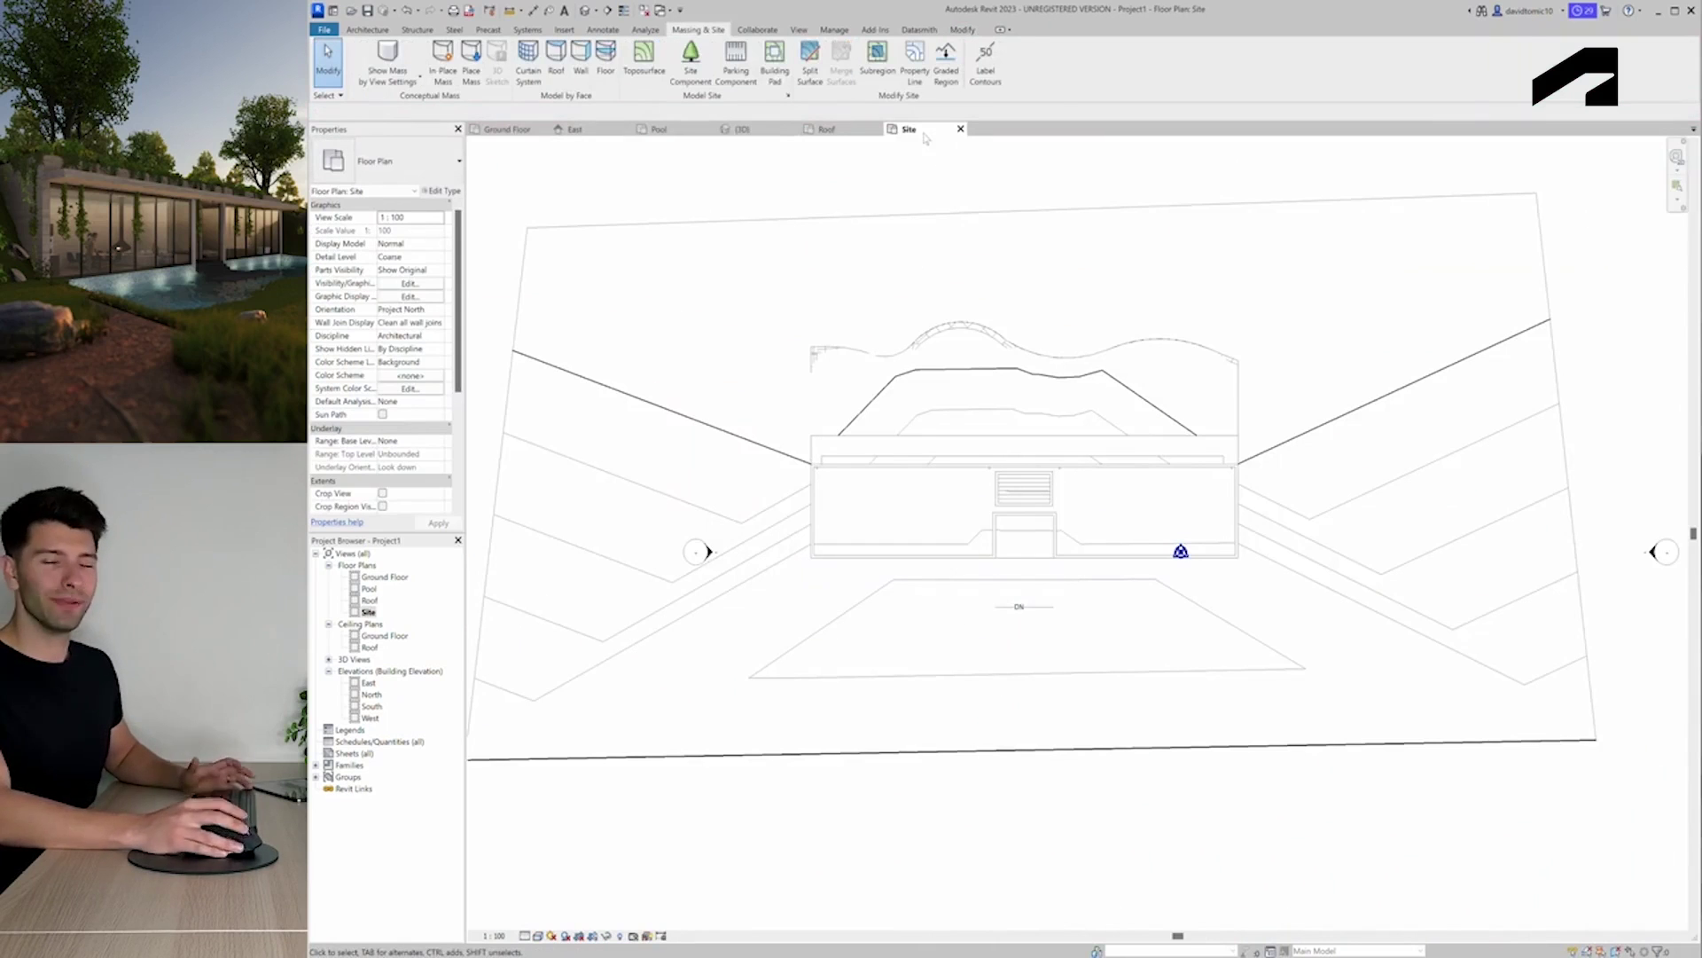
{"action": "left_click", "coordinate": [846, 229]}
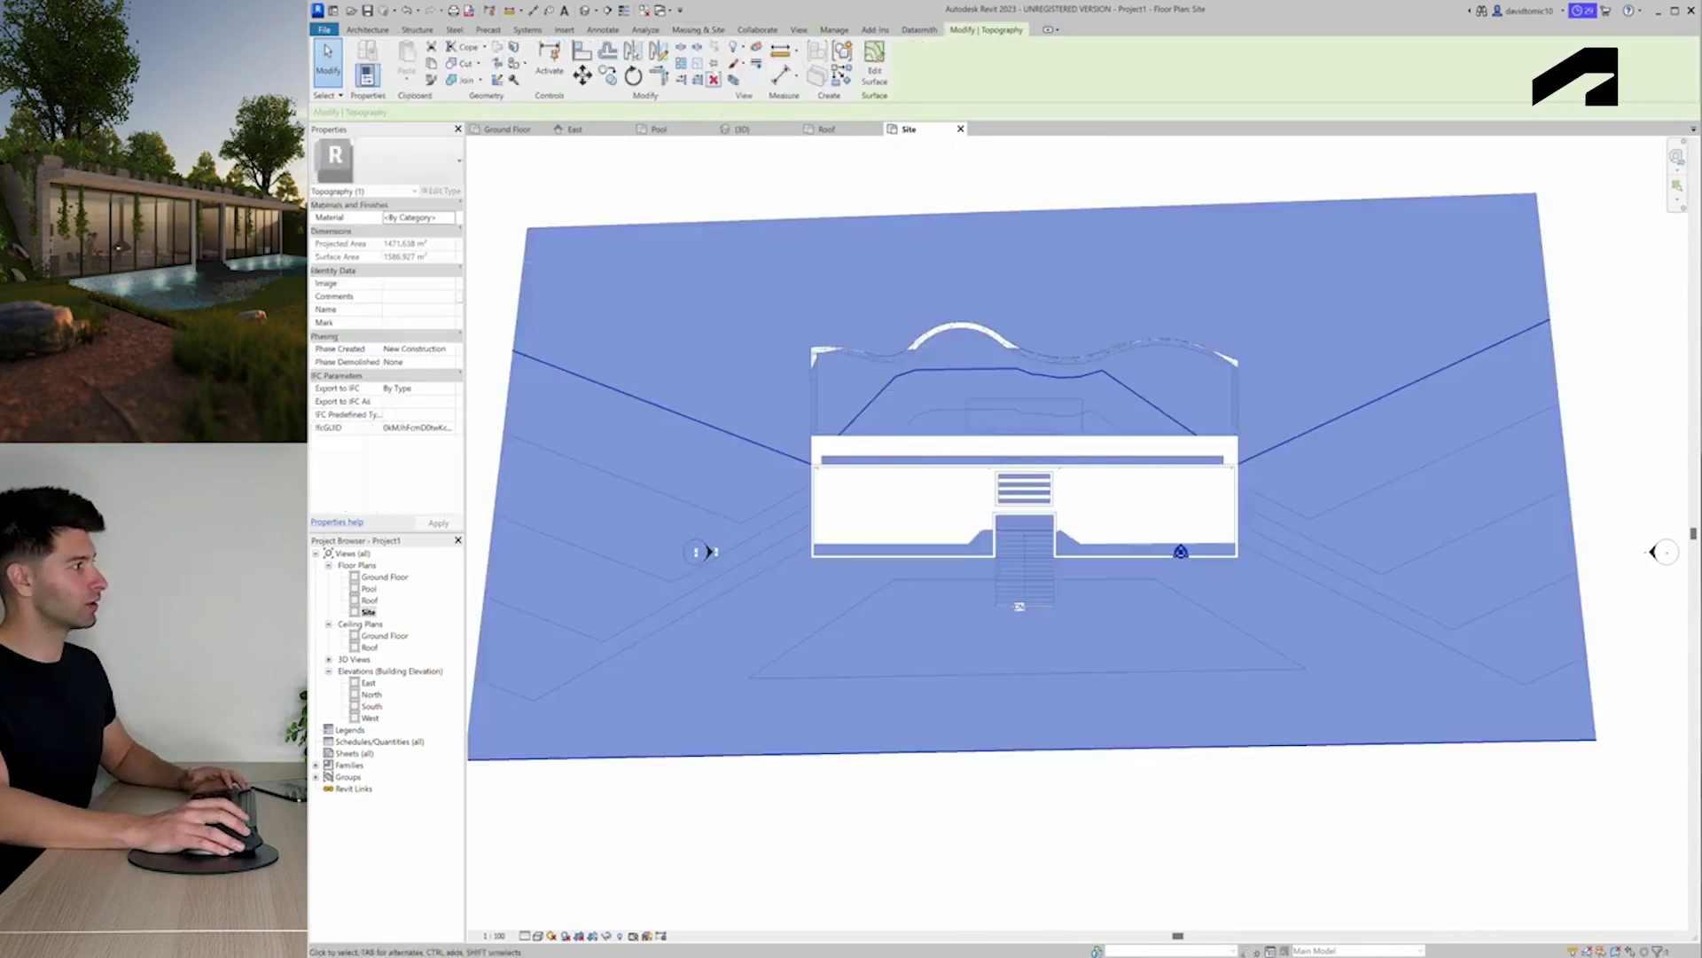
{"action": "left_click", "coordinate": [707, 32]}
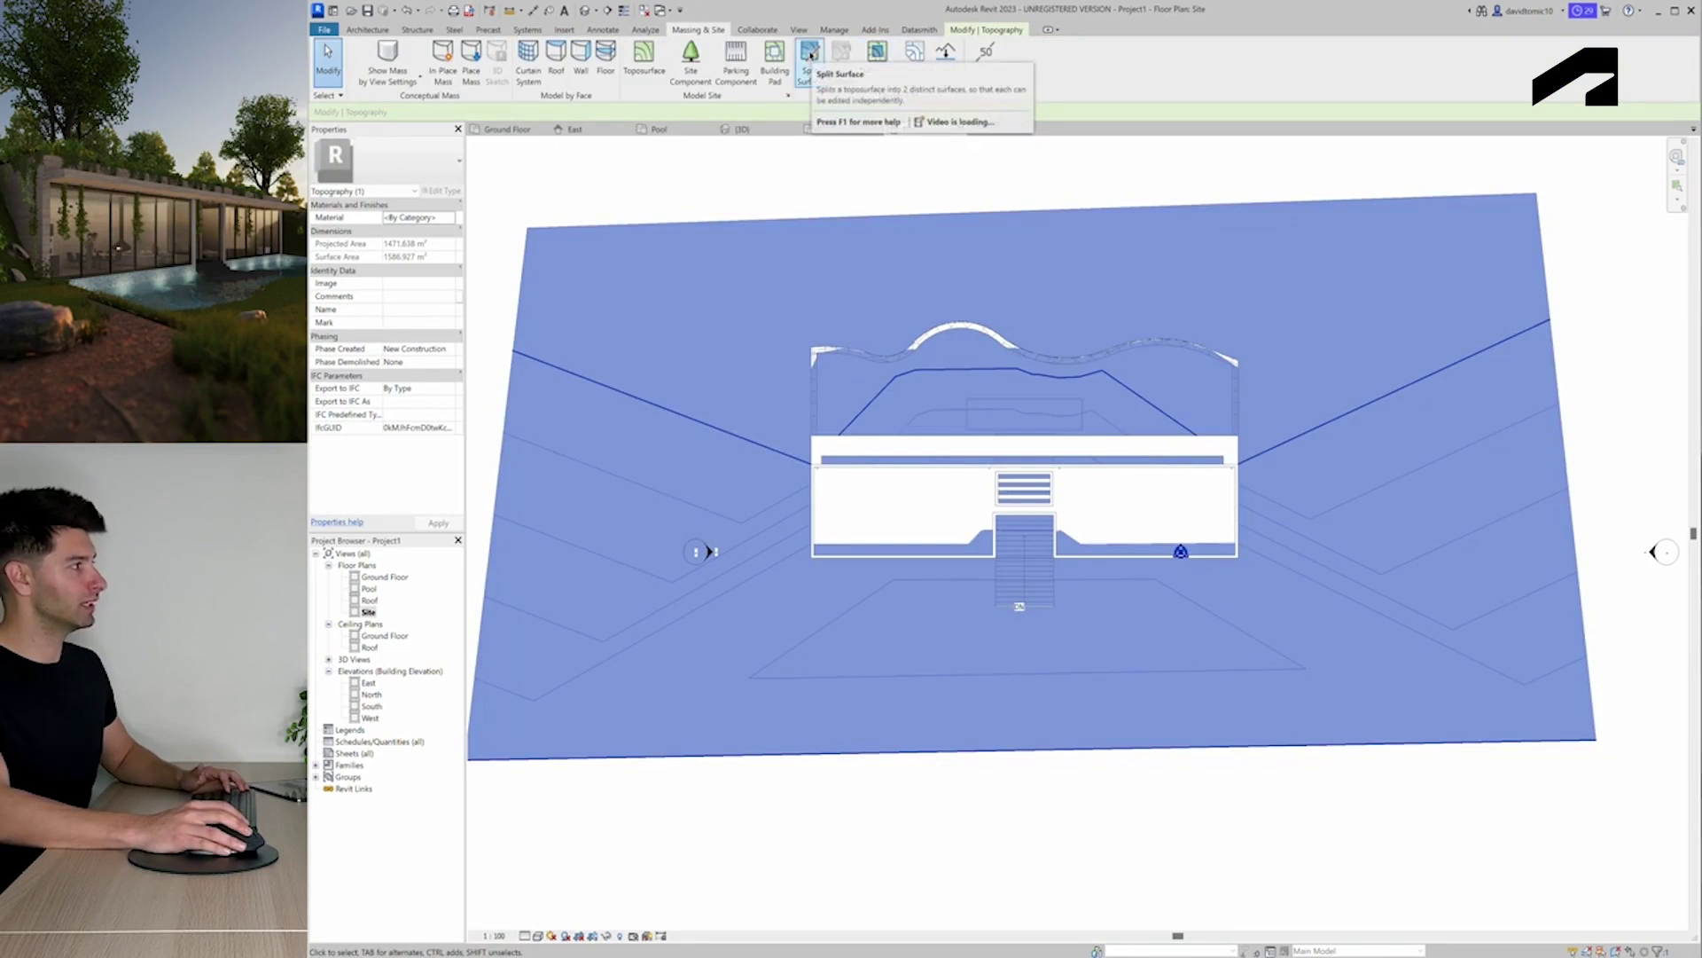
{"action": "left_click", "coordinate": [818, 78]}
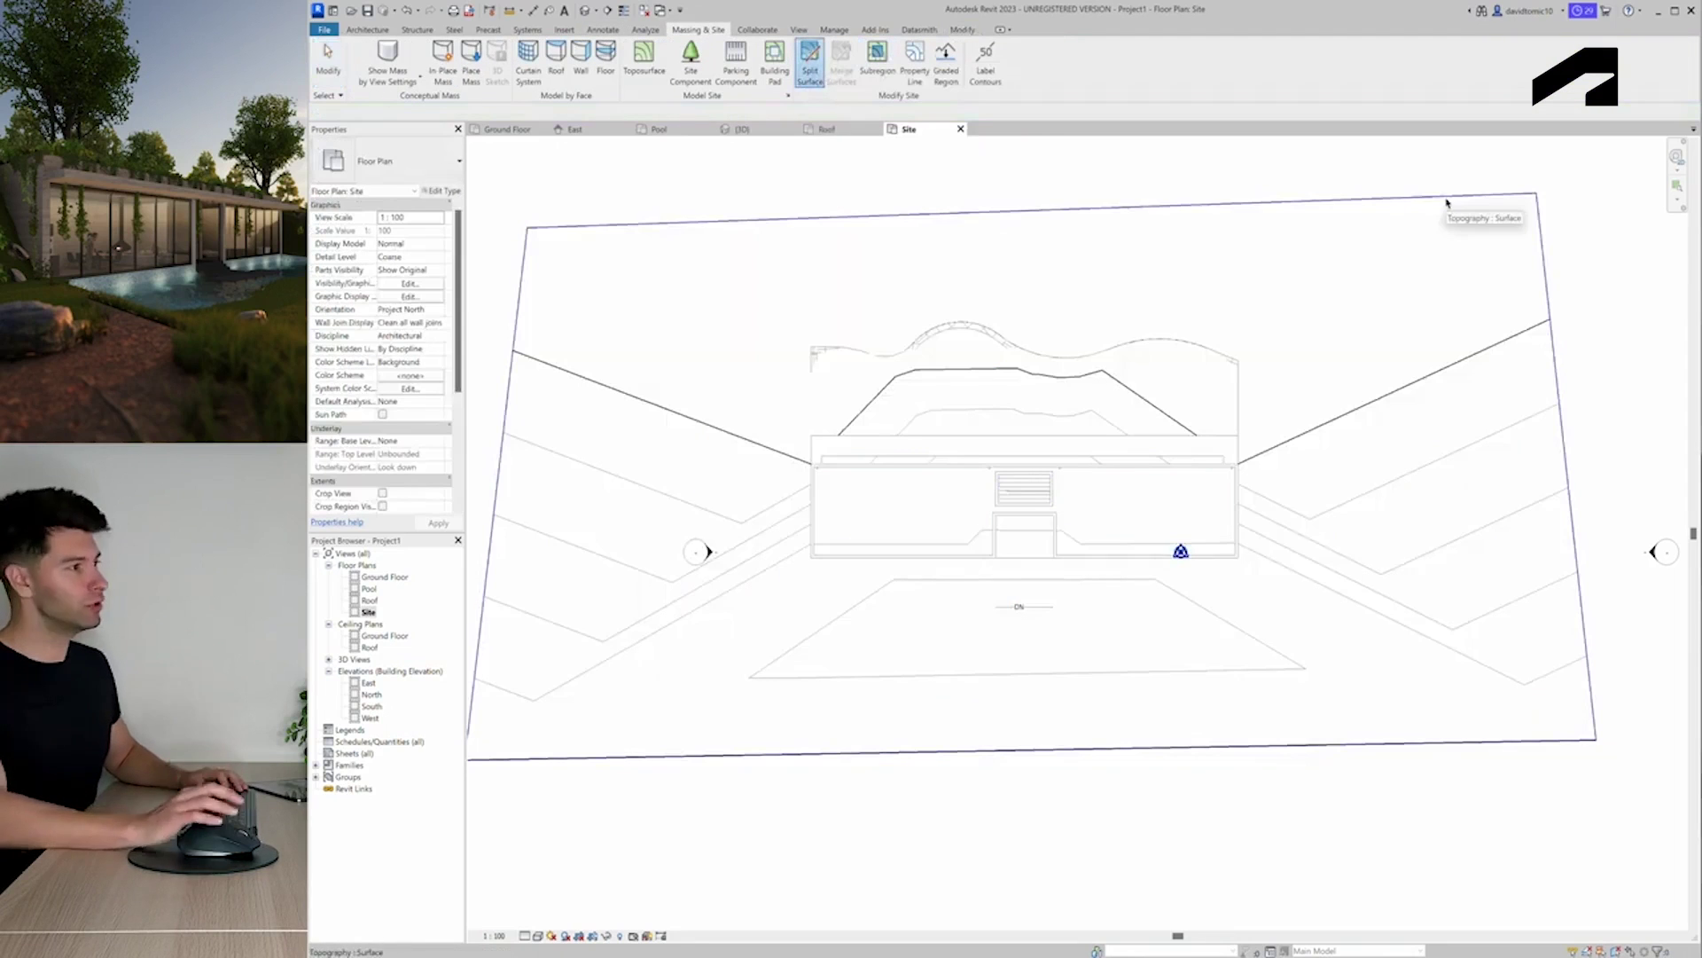
{"action": "left_click", "coordinate": [1446, 203]}
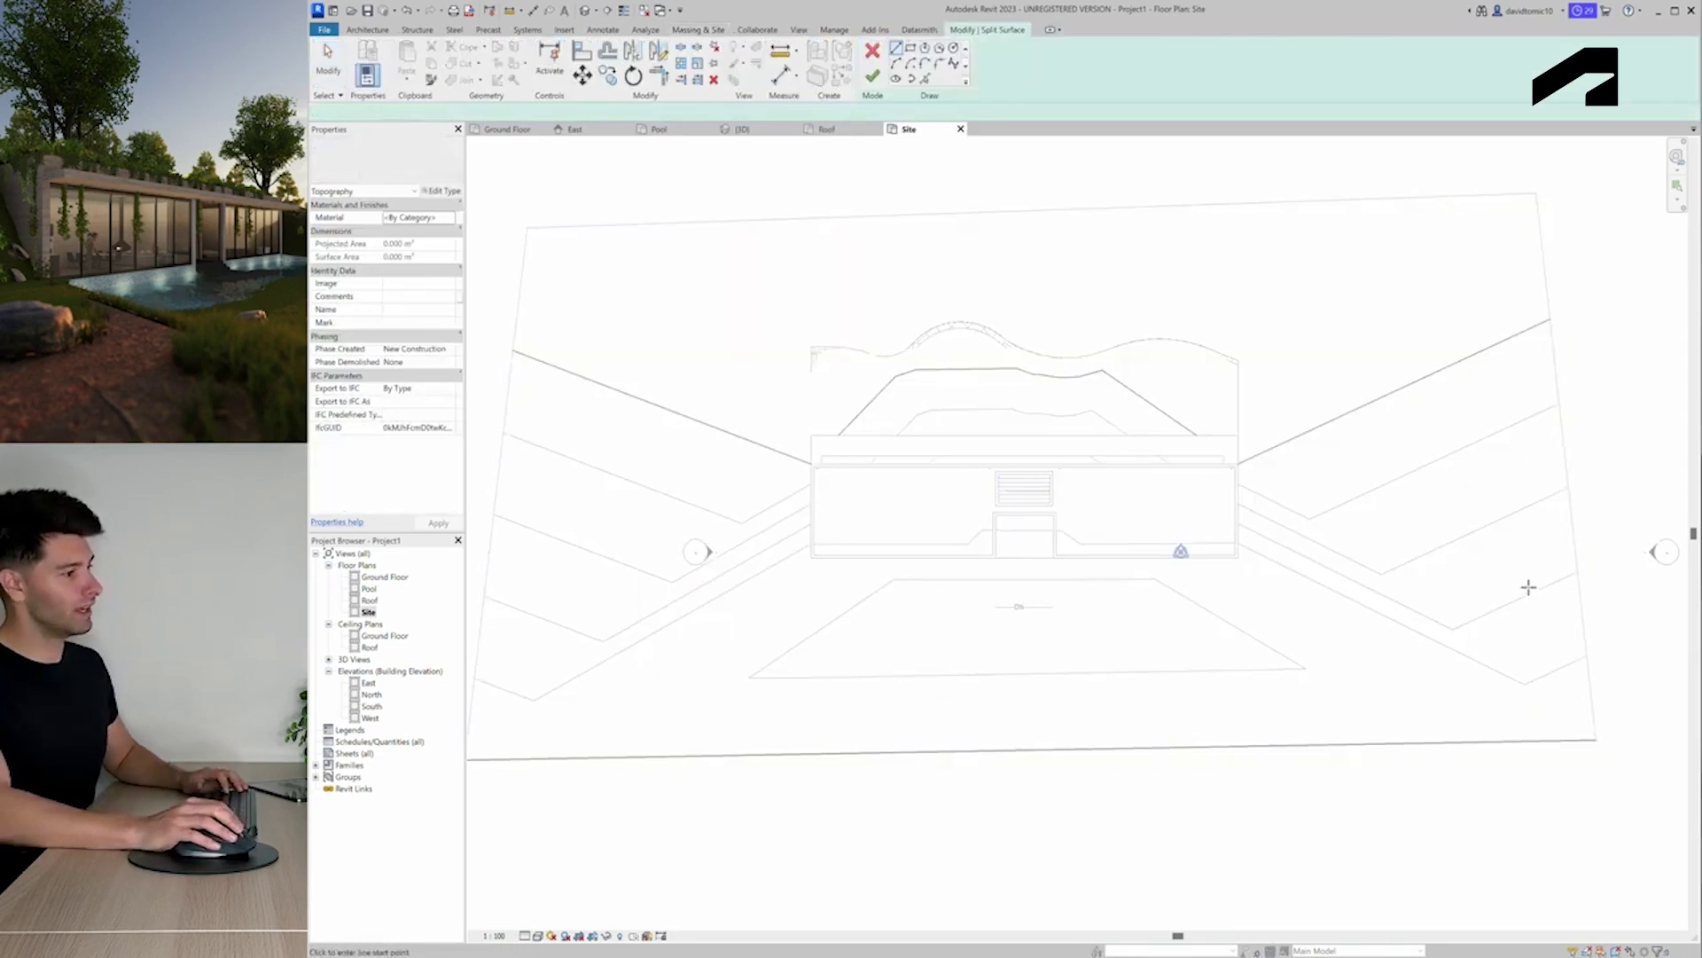
{"action": "scroll", "coordinate": [1005, 530], "scroll_direction": "up", "scroll_amount": 3}
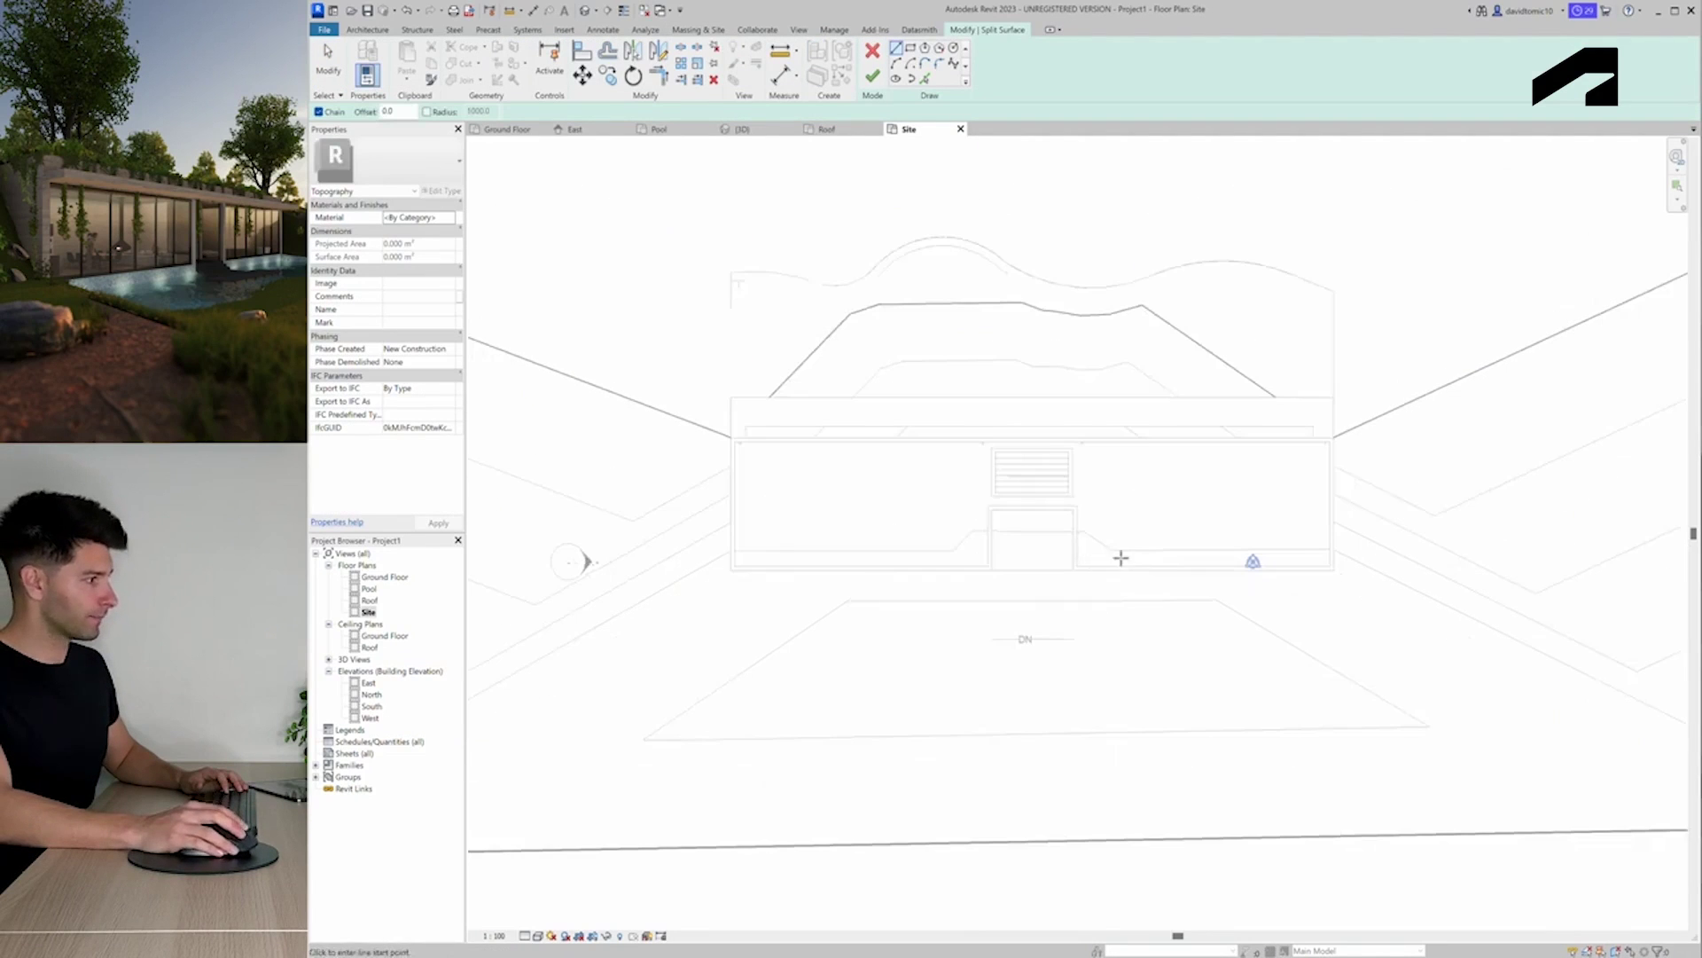
{"action": "left_click", "coordinate": [732, 569]}
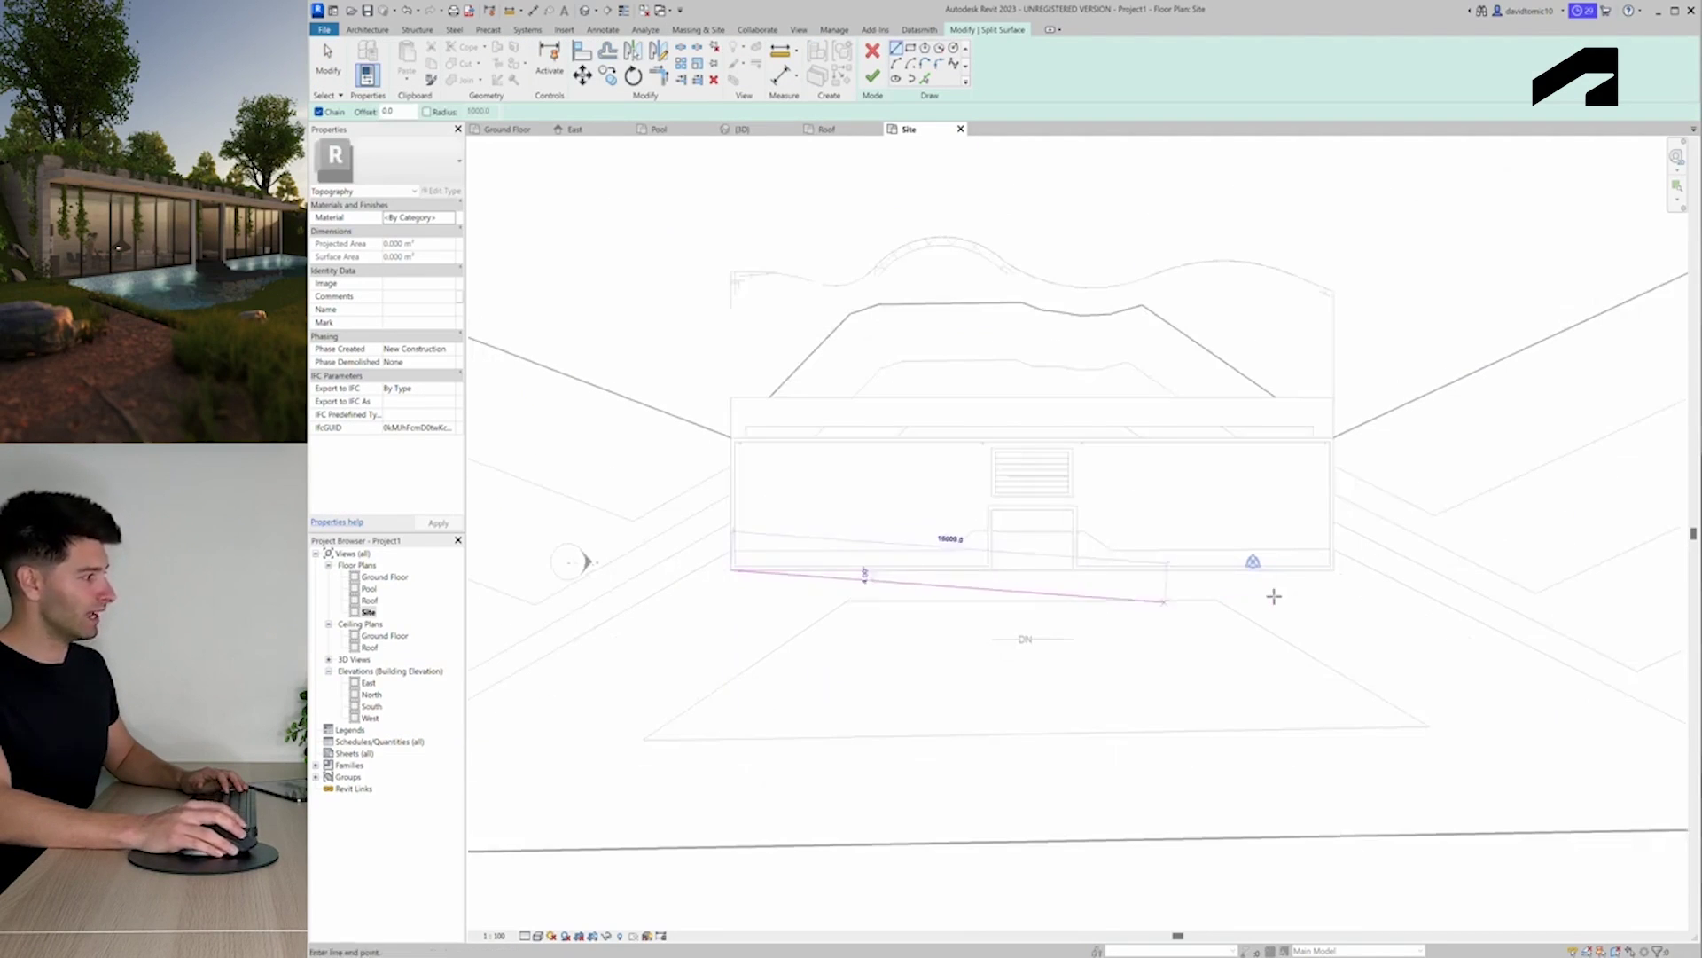
{"action": "left_click", "coordinate": [1334, 570]}
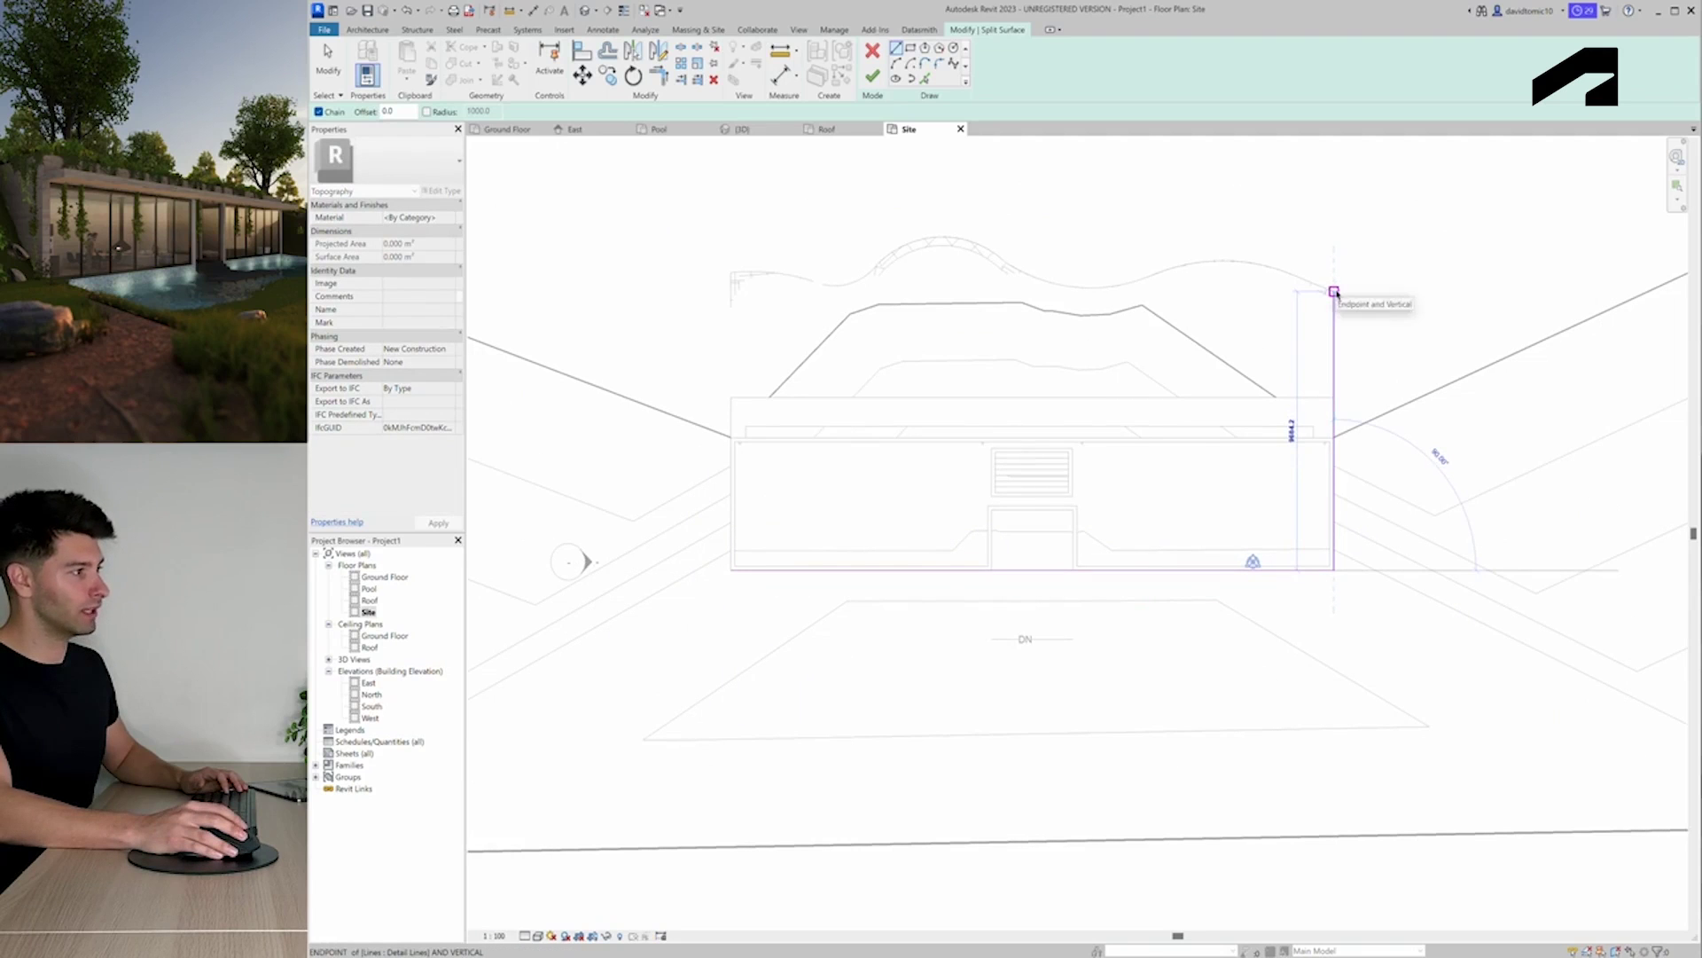
{"action": "left_click", "coordinate": [1334, 291]}
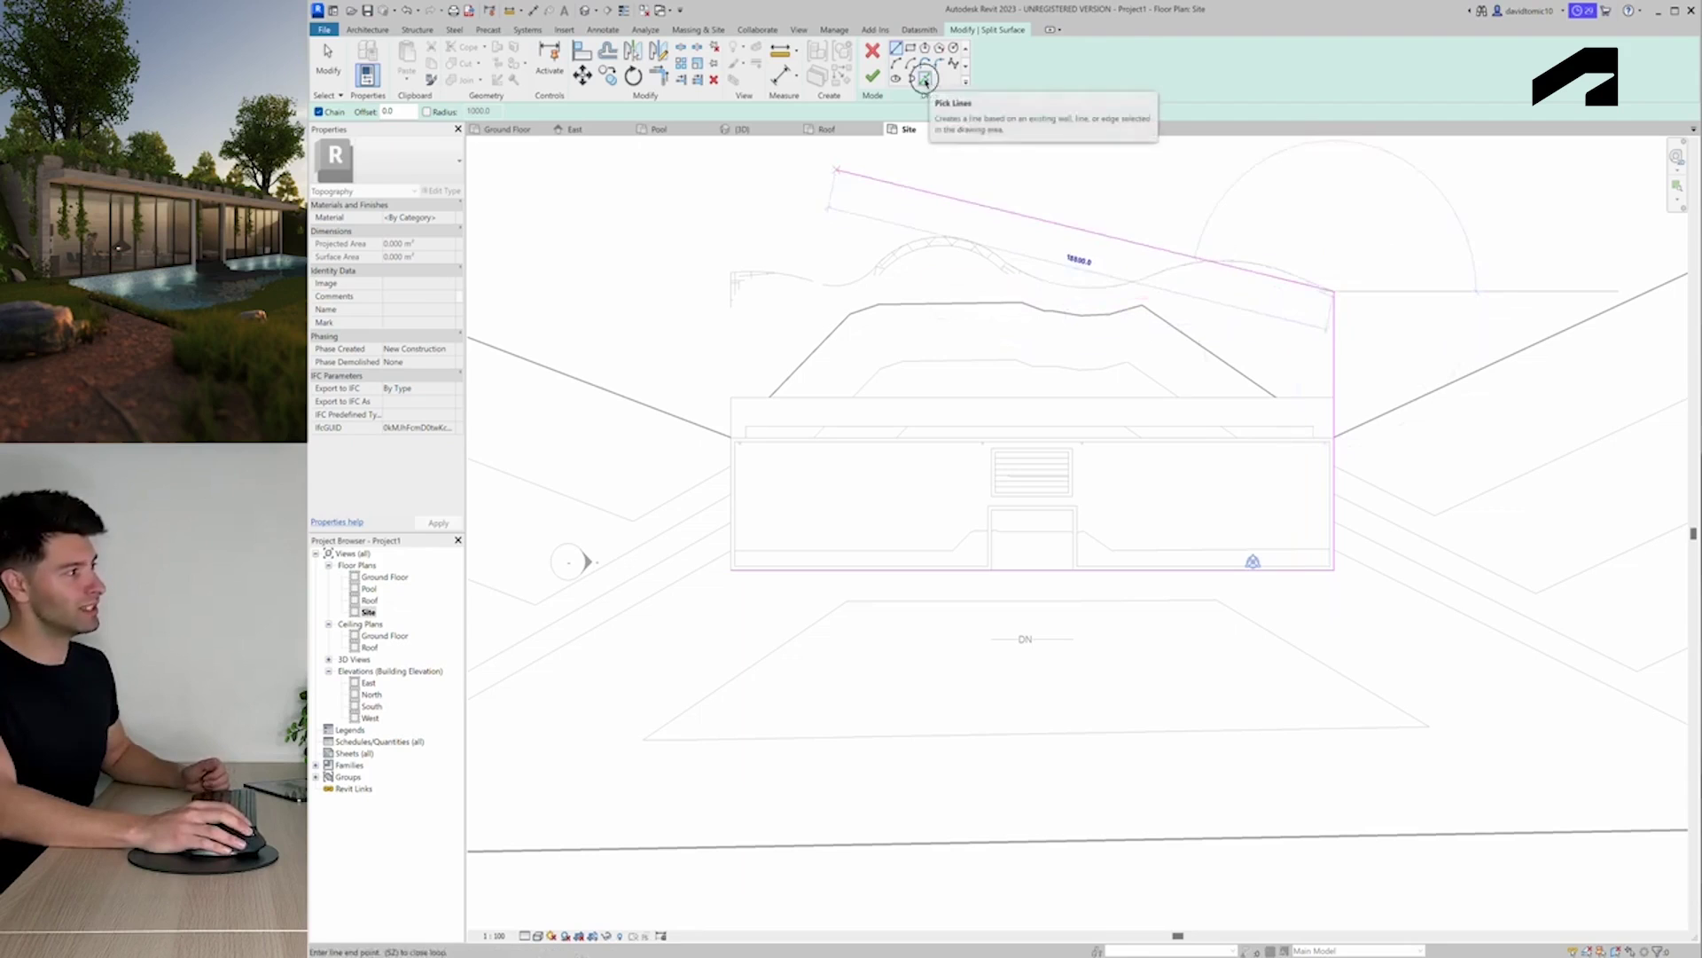
Close the split boundary by picking the curved pool edge and the west side of the house, and finish the split
{"action": "left_click", "coordinate": [925, 79]}
{"action": "left_click", "coordinate": [1072, 282]}
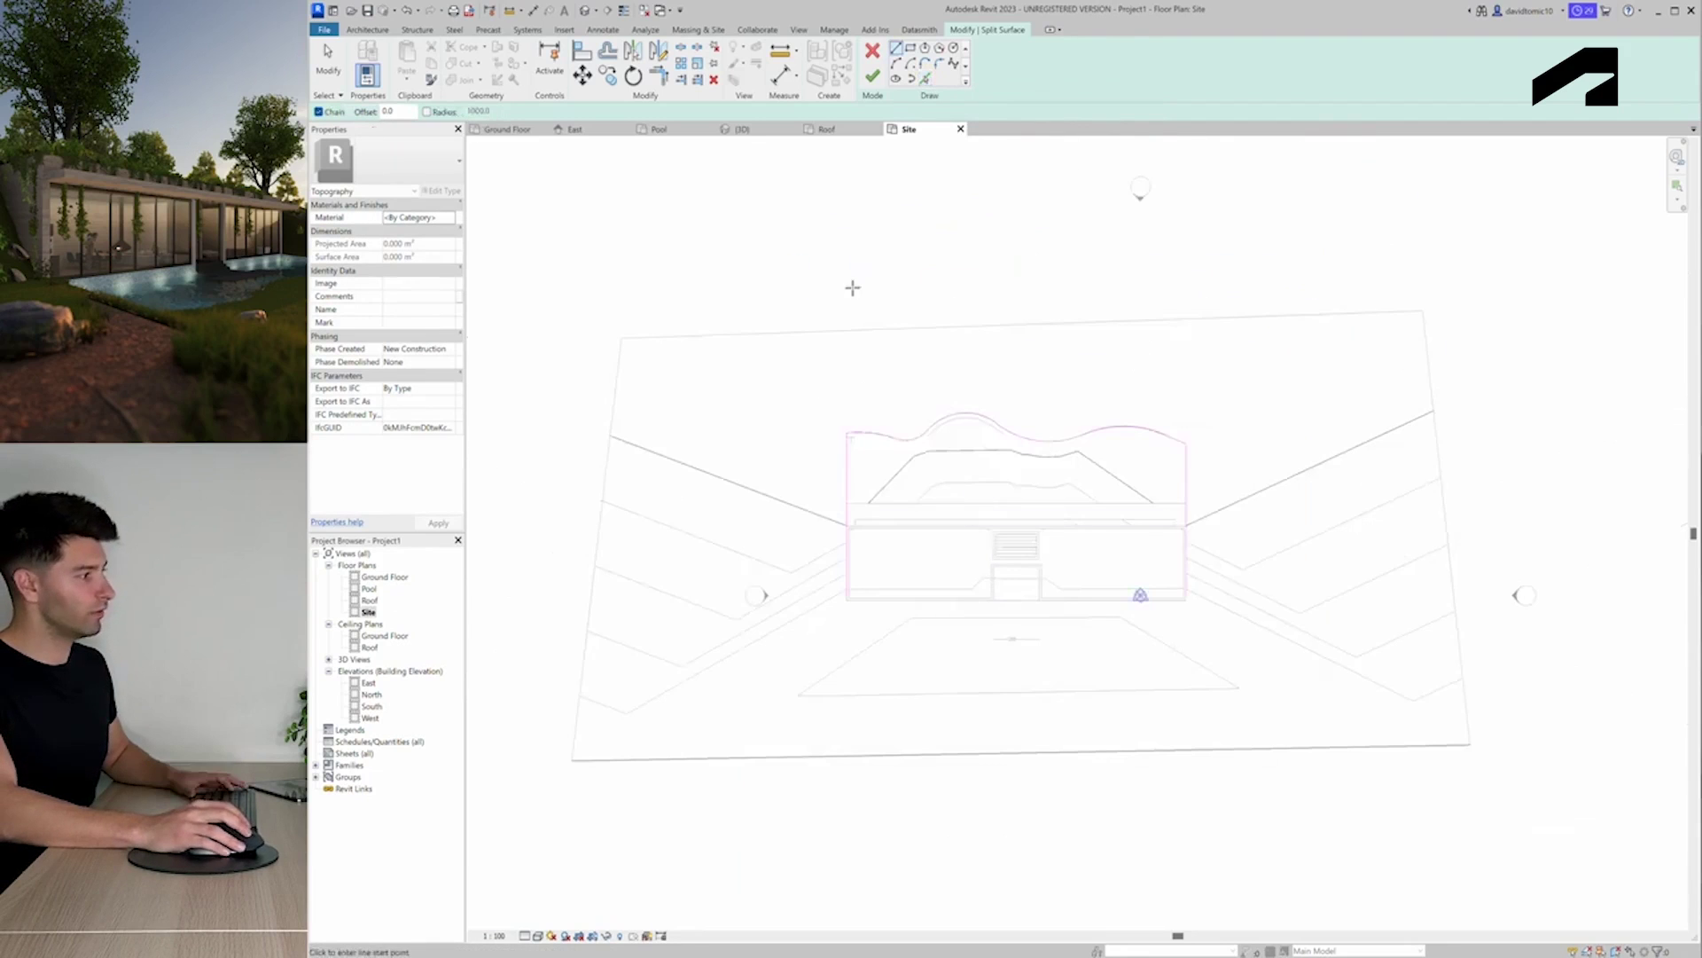
{"action": "left_click", "coordinate": [872, 77]}
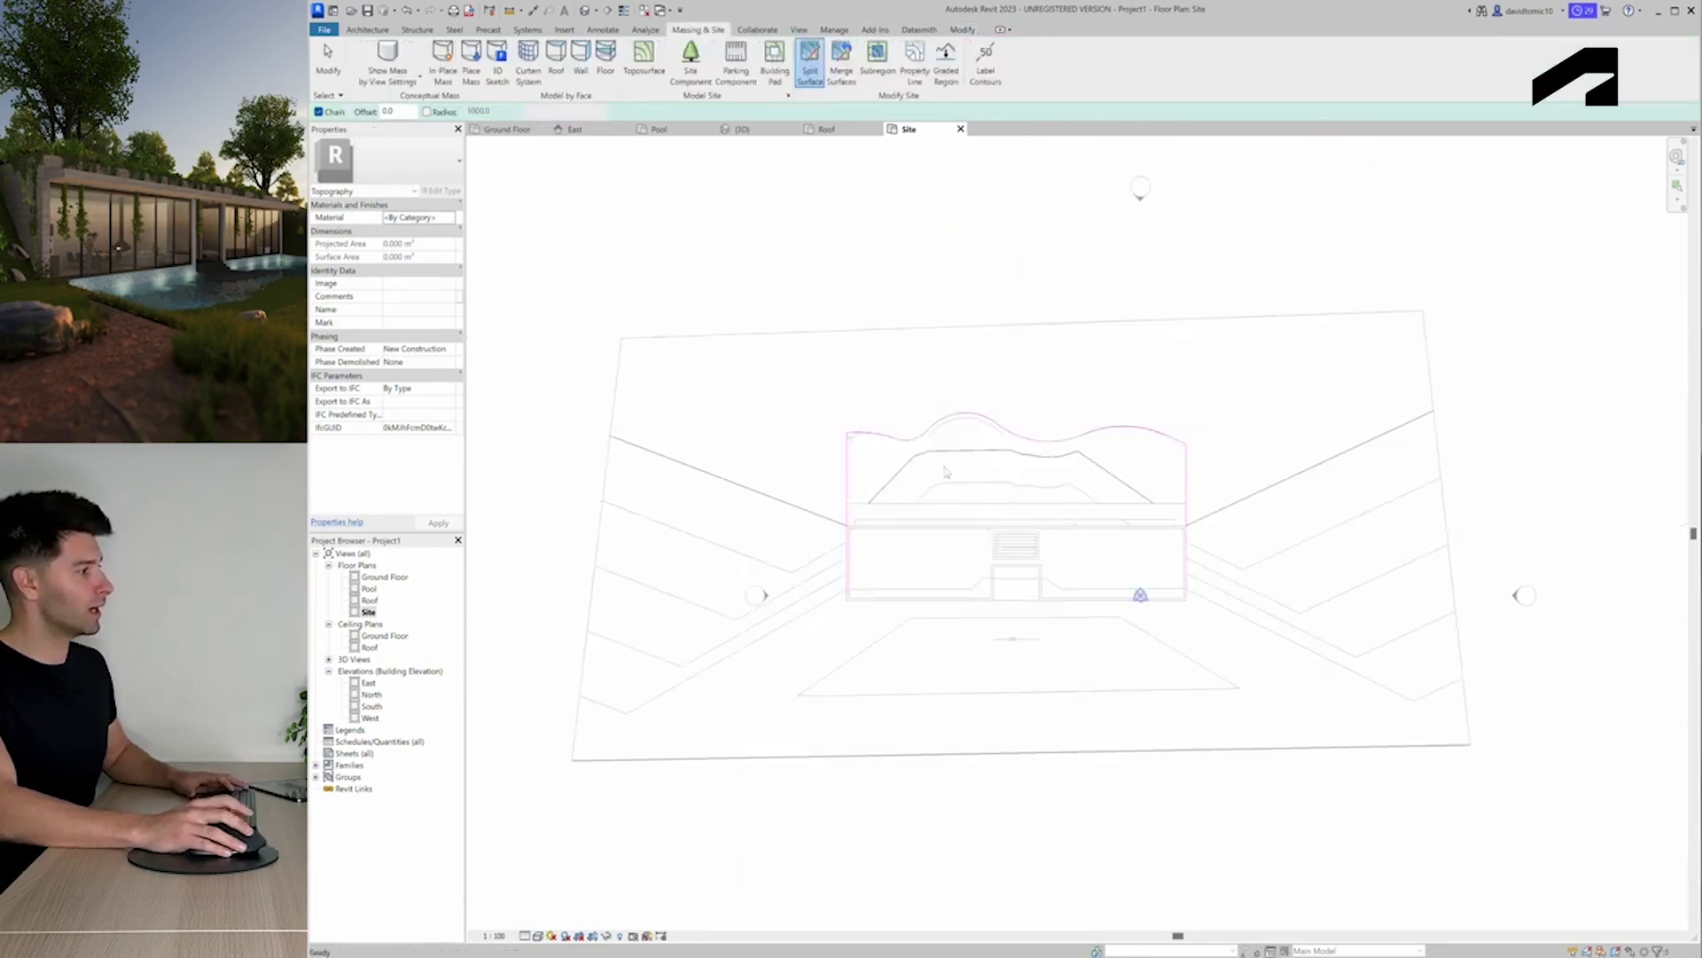
Delete the split-off piece of terrain within the house and pool footprint in the 3D view
{"action": "key", "text": "Escape"}
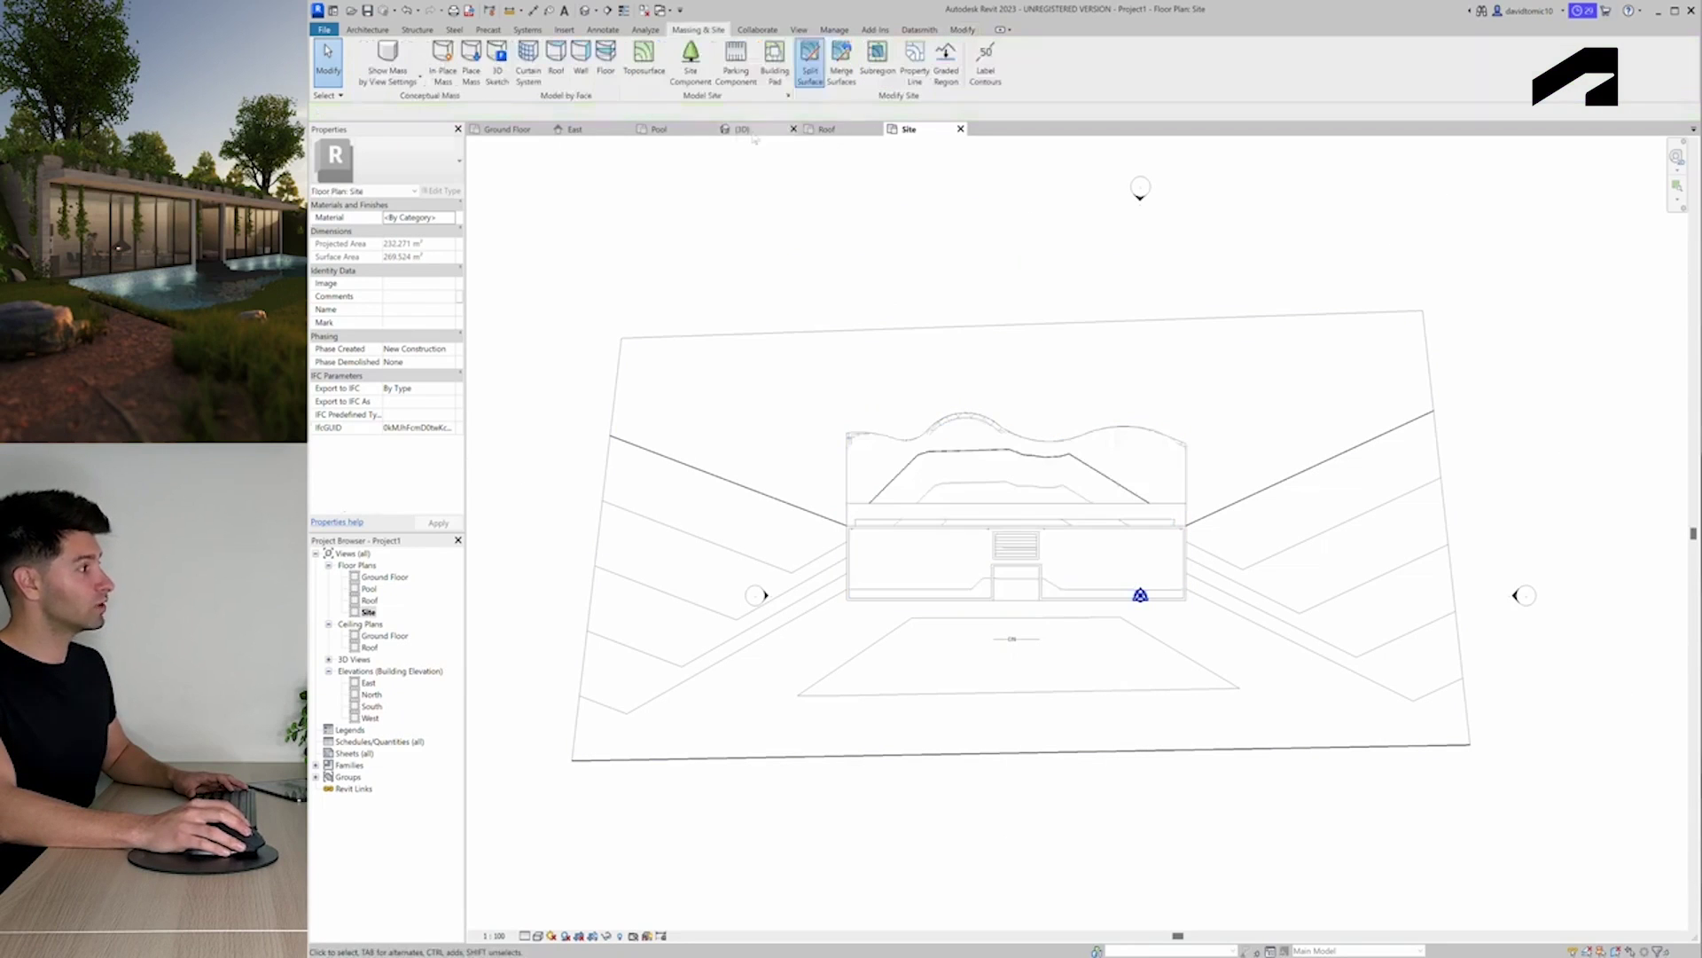
{"action": "left_click", "coordinate": [741, 129]}
{"action": "scroll", "coordinate": [1062, 584], "scroll_direction": "up", "scroll_amount": 3}
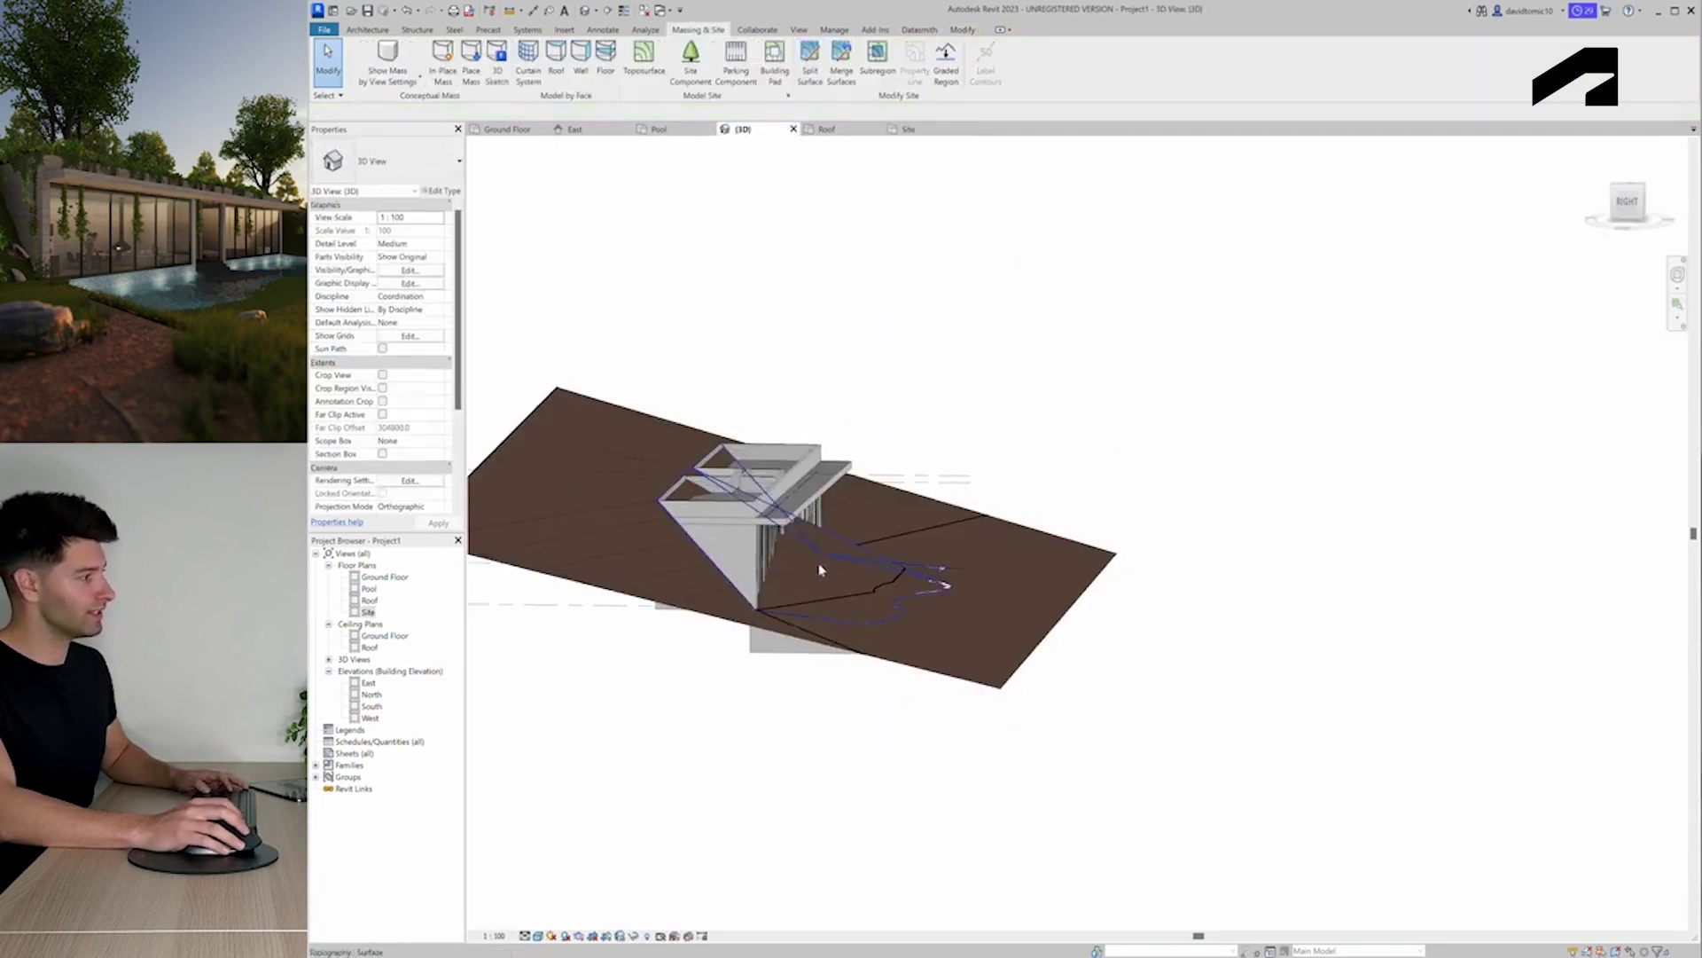
{"action": "middle_click_drag", "start_coordinate": [1061, 583], "coordinate": [847, 561], "text": "shift"}
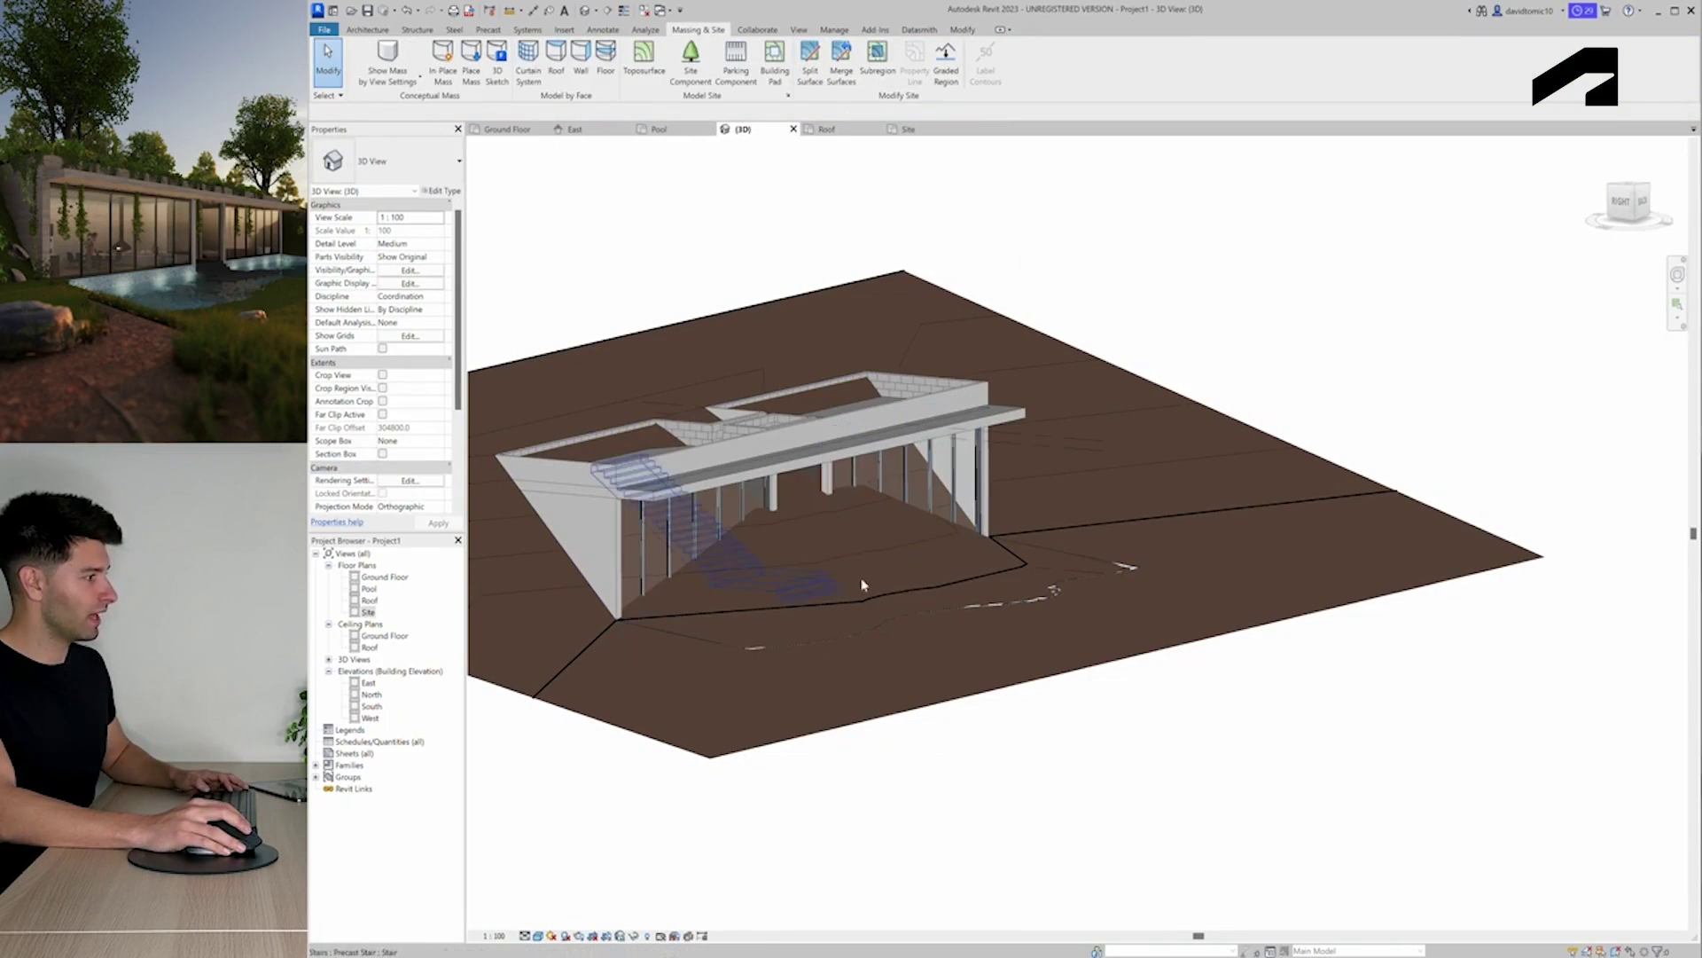
{"action": "left_click", "coordinate": [1004, 564]}
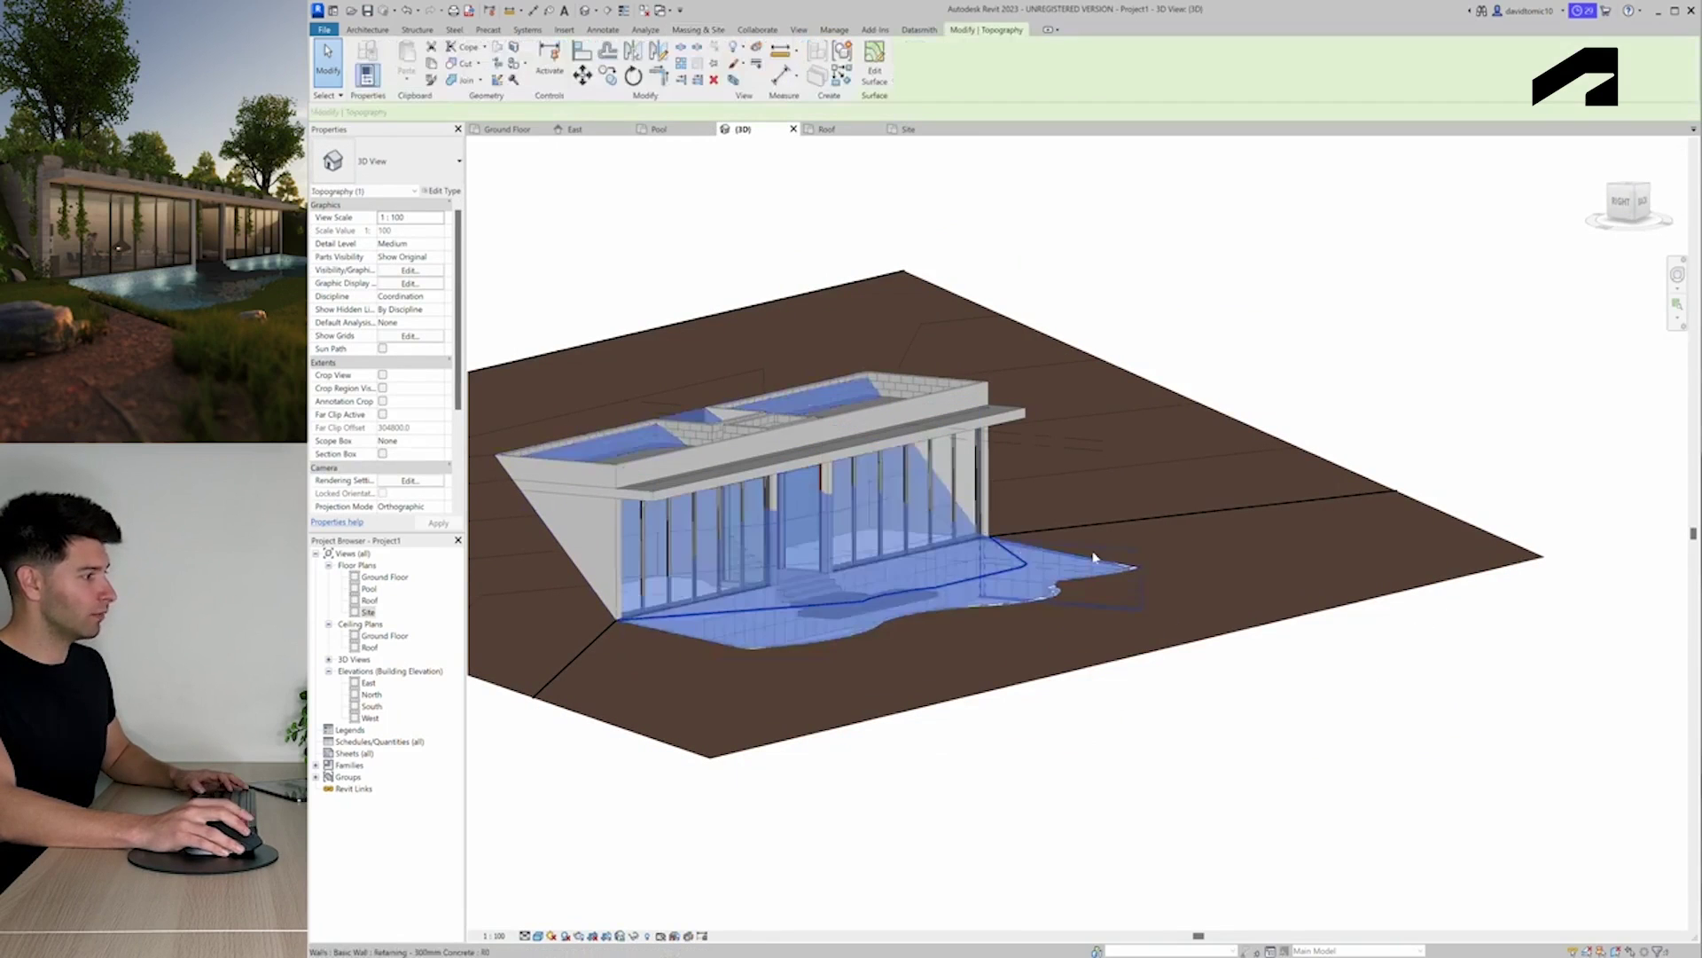
{"action": "key", "text": "Escape"}
{"action": "middle_click_drag", "start_coordinate": [1159, 703], "coordinate": [1351, 648]}
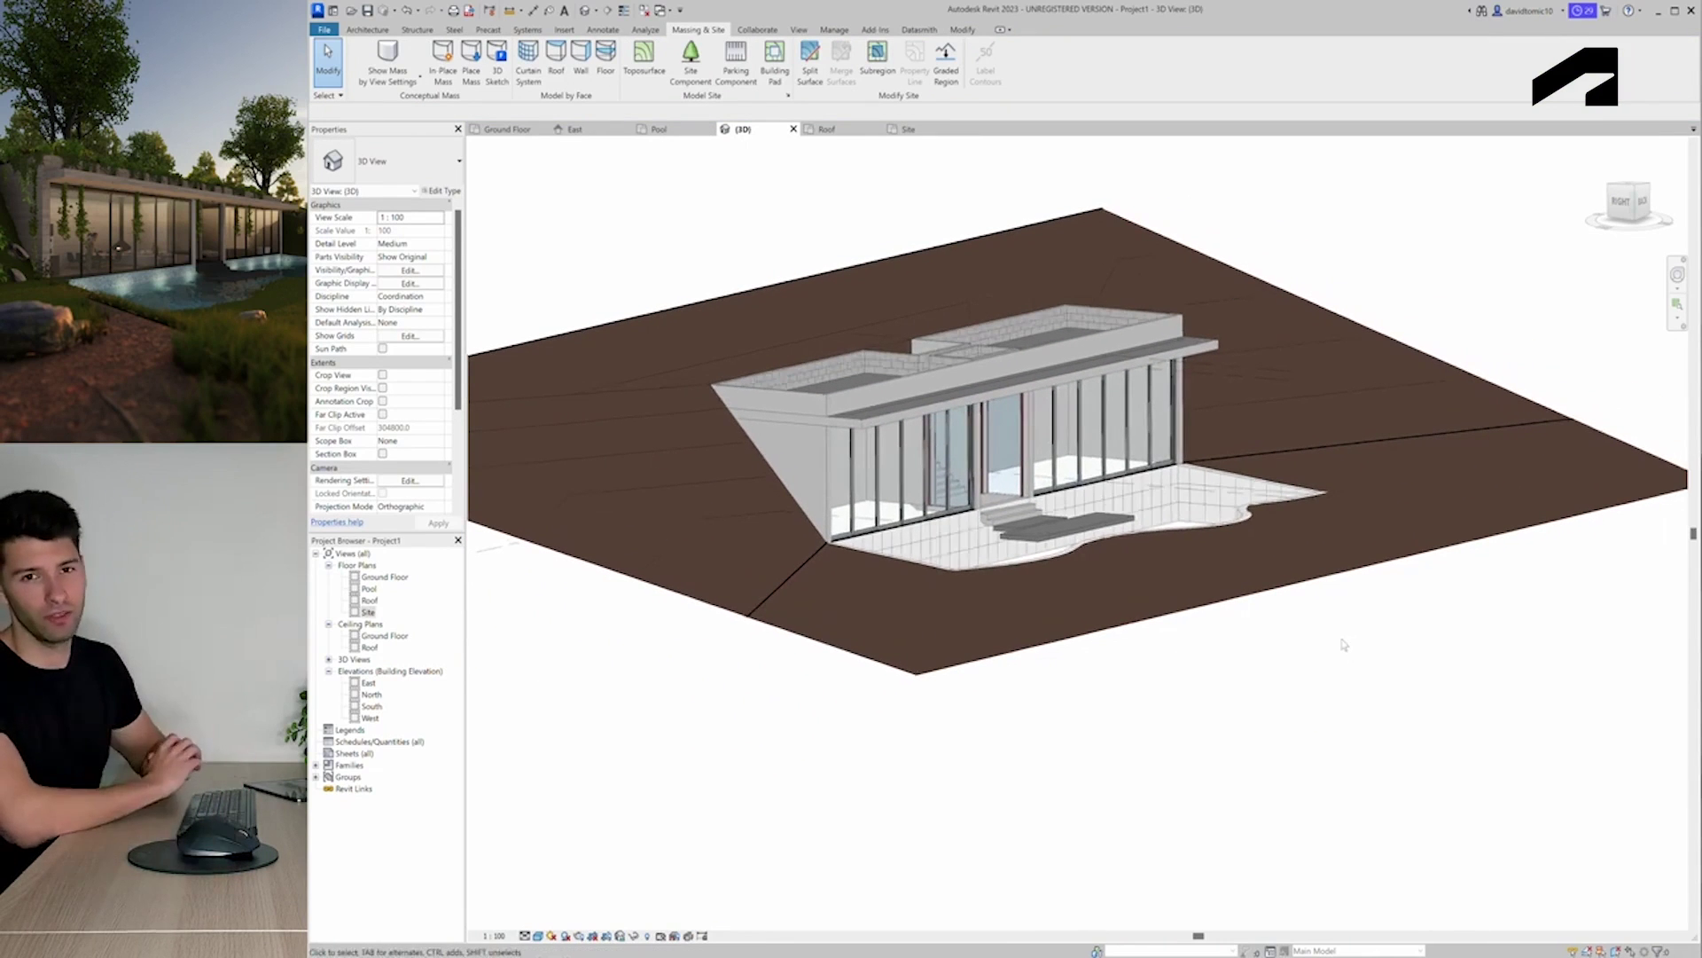
{"action": "middle_click_drag", "start_coordinate": [1343, 645], "coordinate": [1409, 772]}
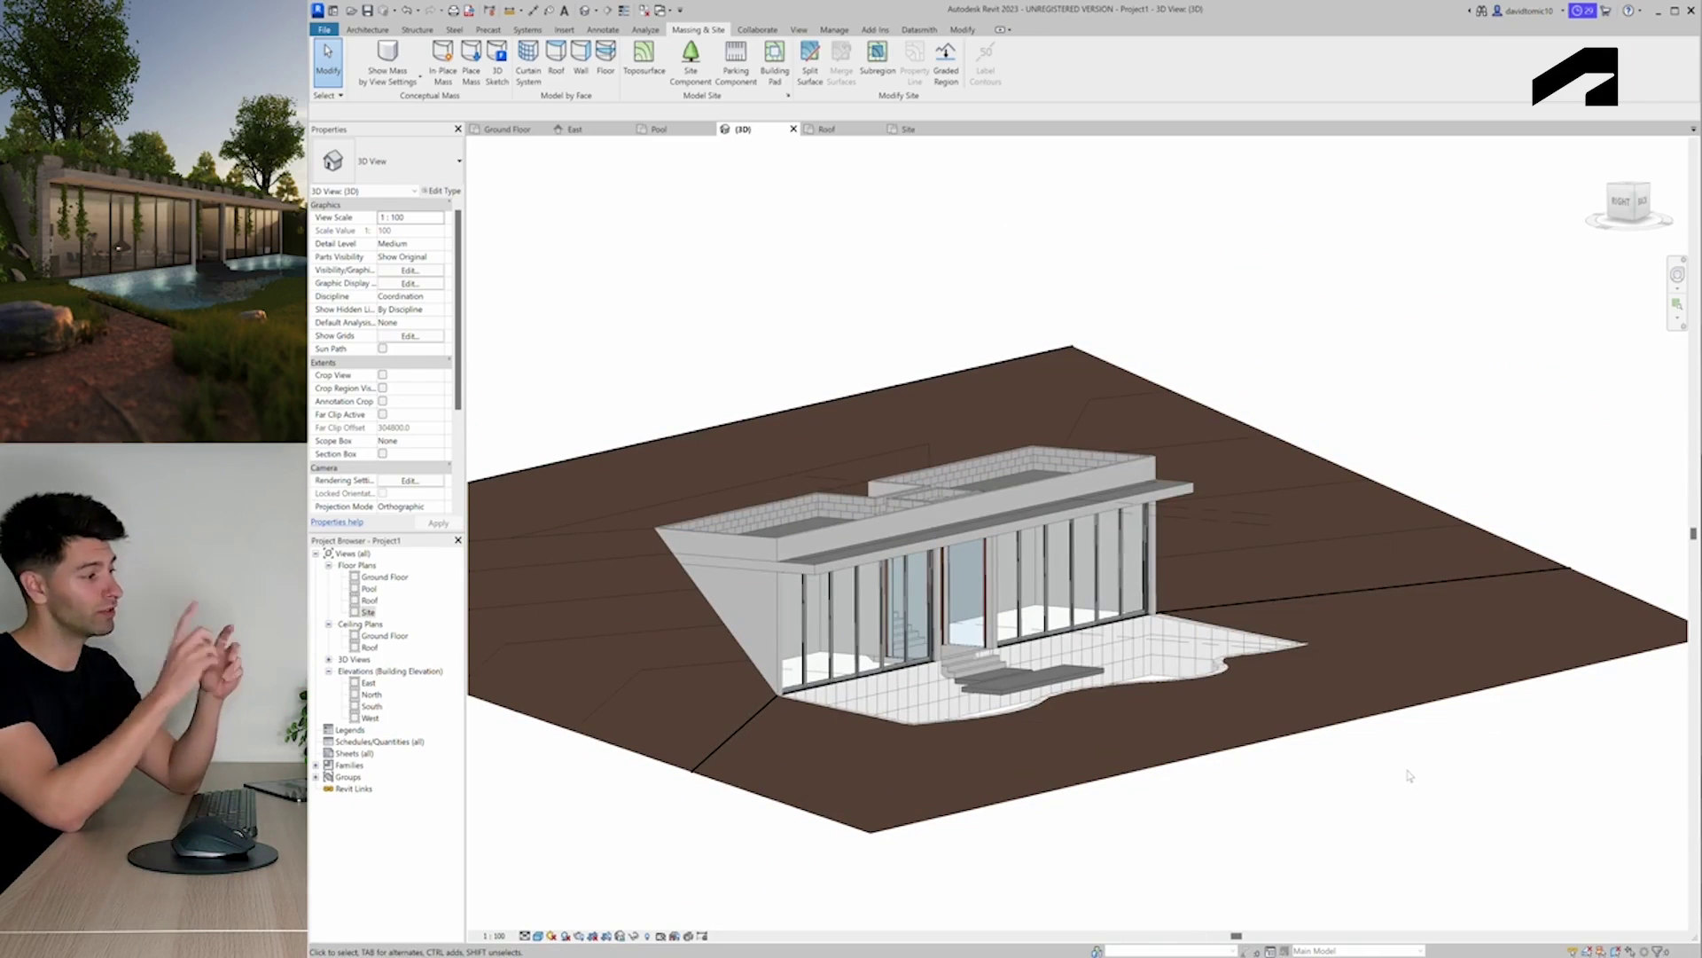